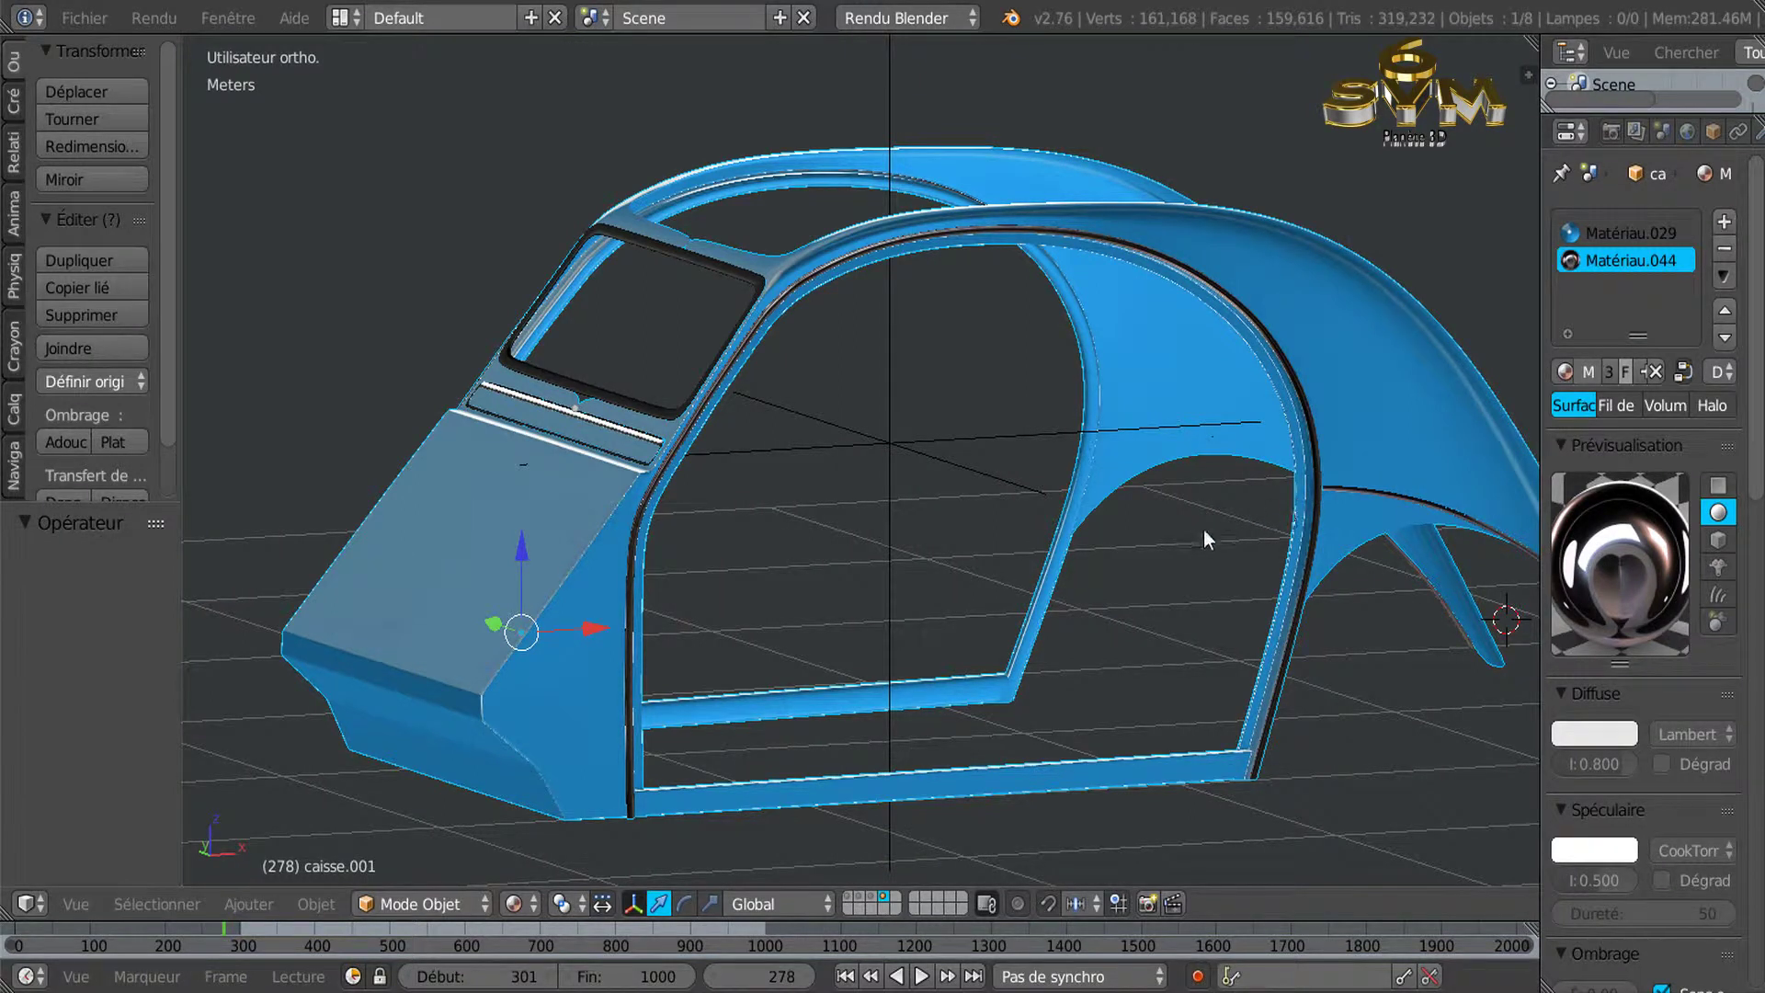
Orbit and zoom around the 2CV body, ending on a side view.
{"action": "mouse_move", "coordinate": [1067, 559]}
{"action": "middle_mouse_down"}
{"action": "mouse_move", "coordinate": [923, 569]}
{"action": "mouse_move", "coordinate": [968, 553]}
{"action": "middle_mouse_up"}
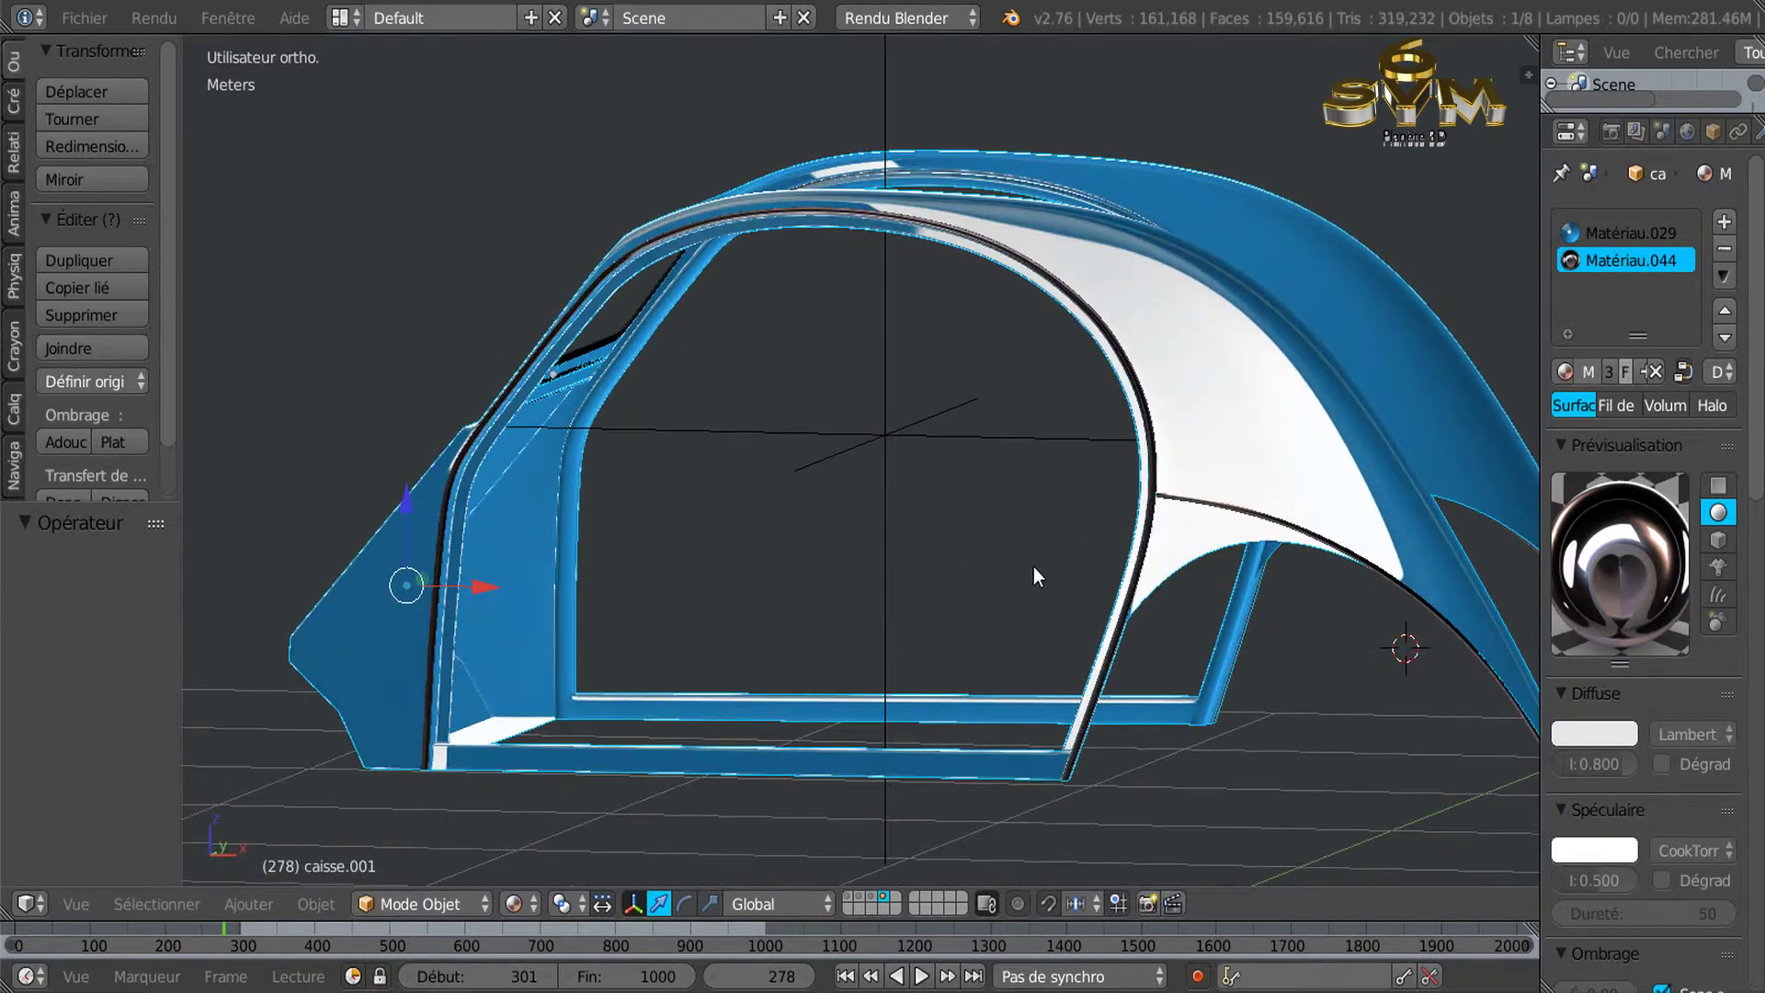
{"action": "scroll", "coordinate": [1033, 566], "scroll_direction": "up", "scroll_amount": 3}
{"action": "scroll", "coordinate": [984, 579], "scroll_direction": "up", "scroll_amount": 2}
{"action": "scroll", "coordinate": [891, 576], "scroll_direction": "down", "scroll_amount": 5}
{"action": "scroll", "coordinate": [892, 575], "scroll_direction": "down", "scroll_amount": 2}
{"action": "middle_click_drag", "start_coordinate": [892, 575], "coordinate": [1120, 588]}
{"action": "scroll", "coordinate": [1112, 581], "scroll_direction": "up", "scroll_amount": 3}
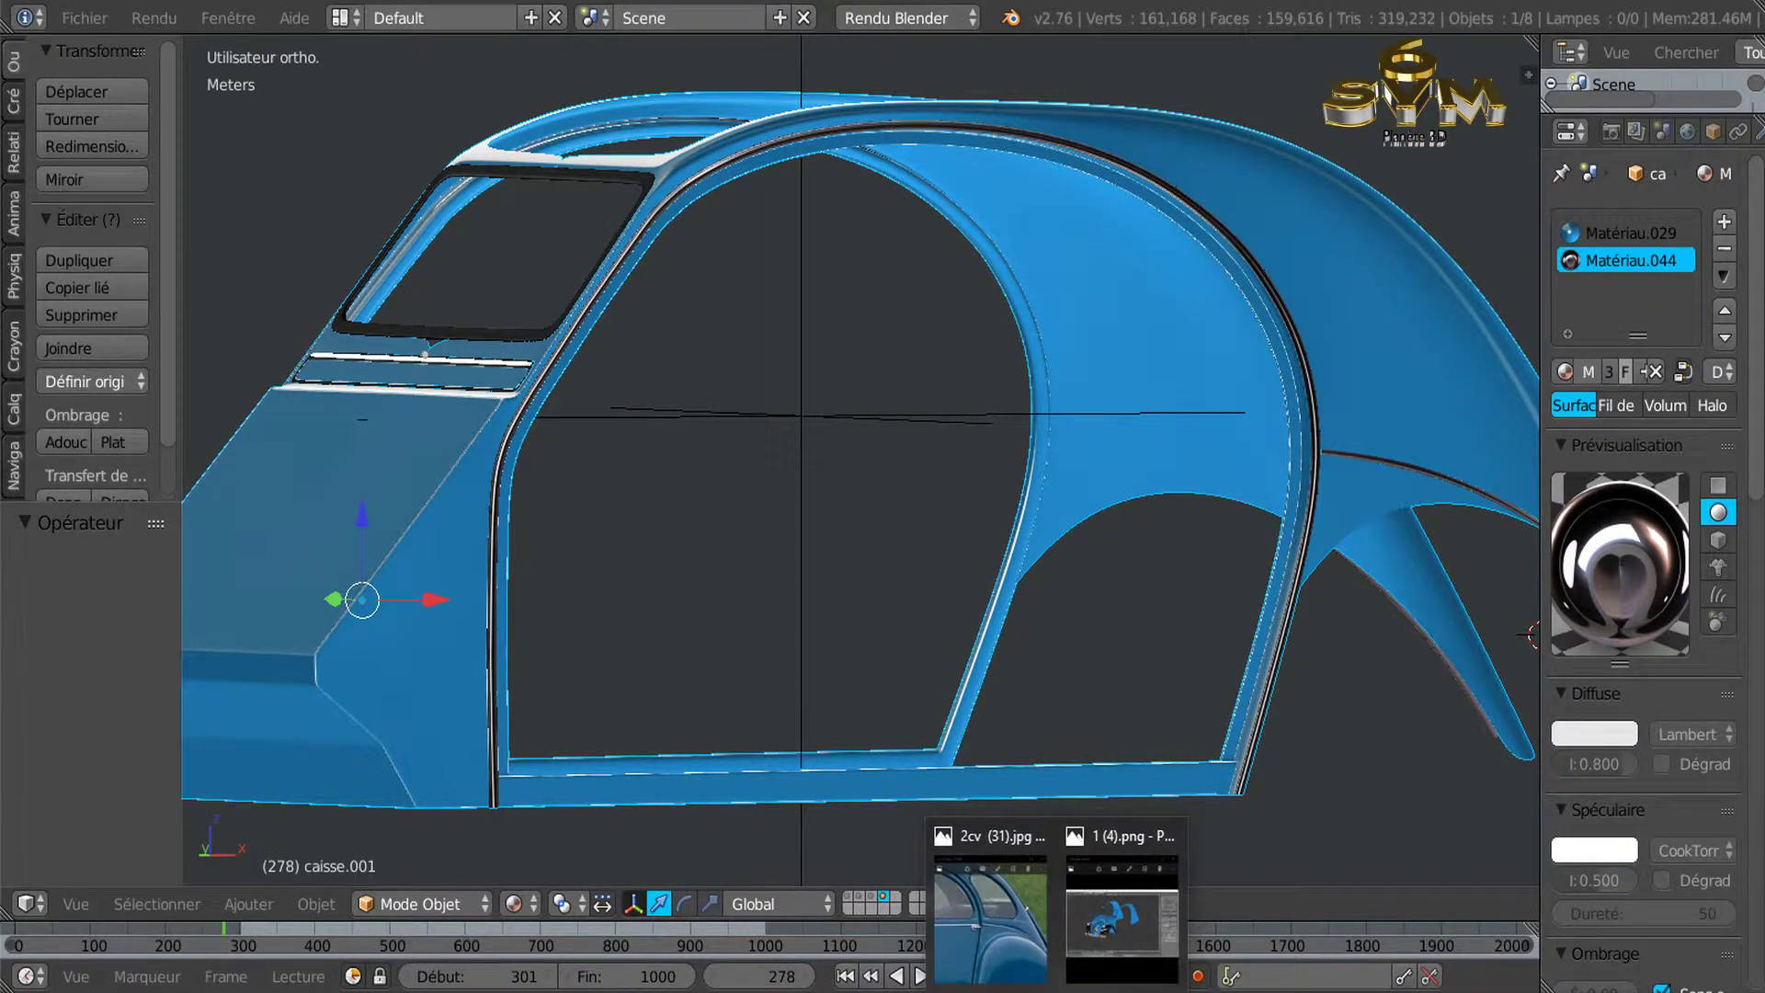
Study the real 2CV reference photo, then close it.
{"action": "left_click", "coordinate": [1013, 930]}
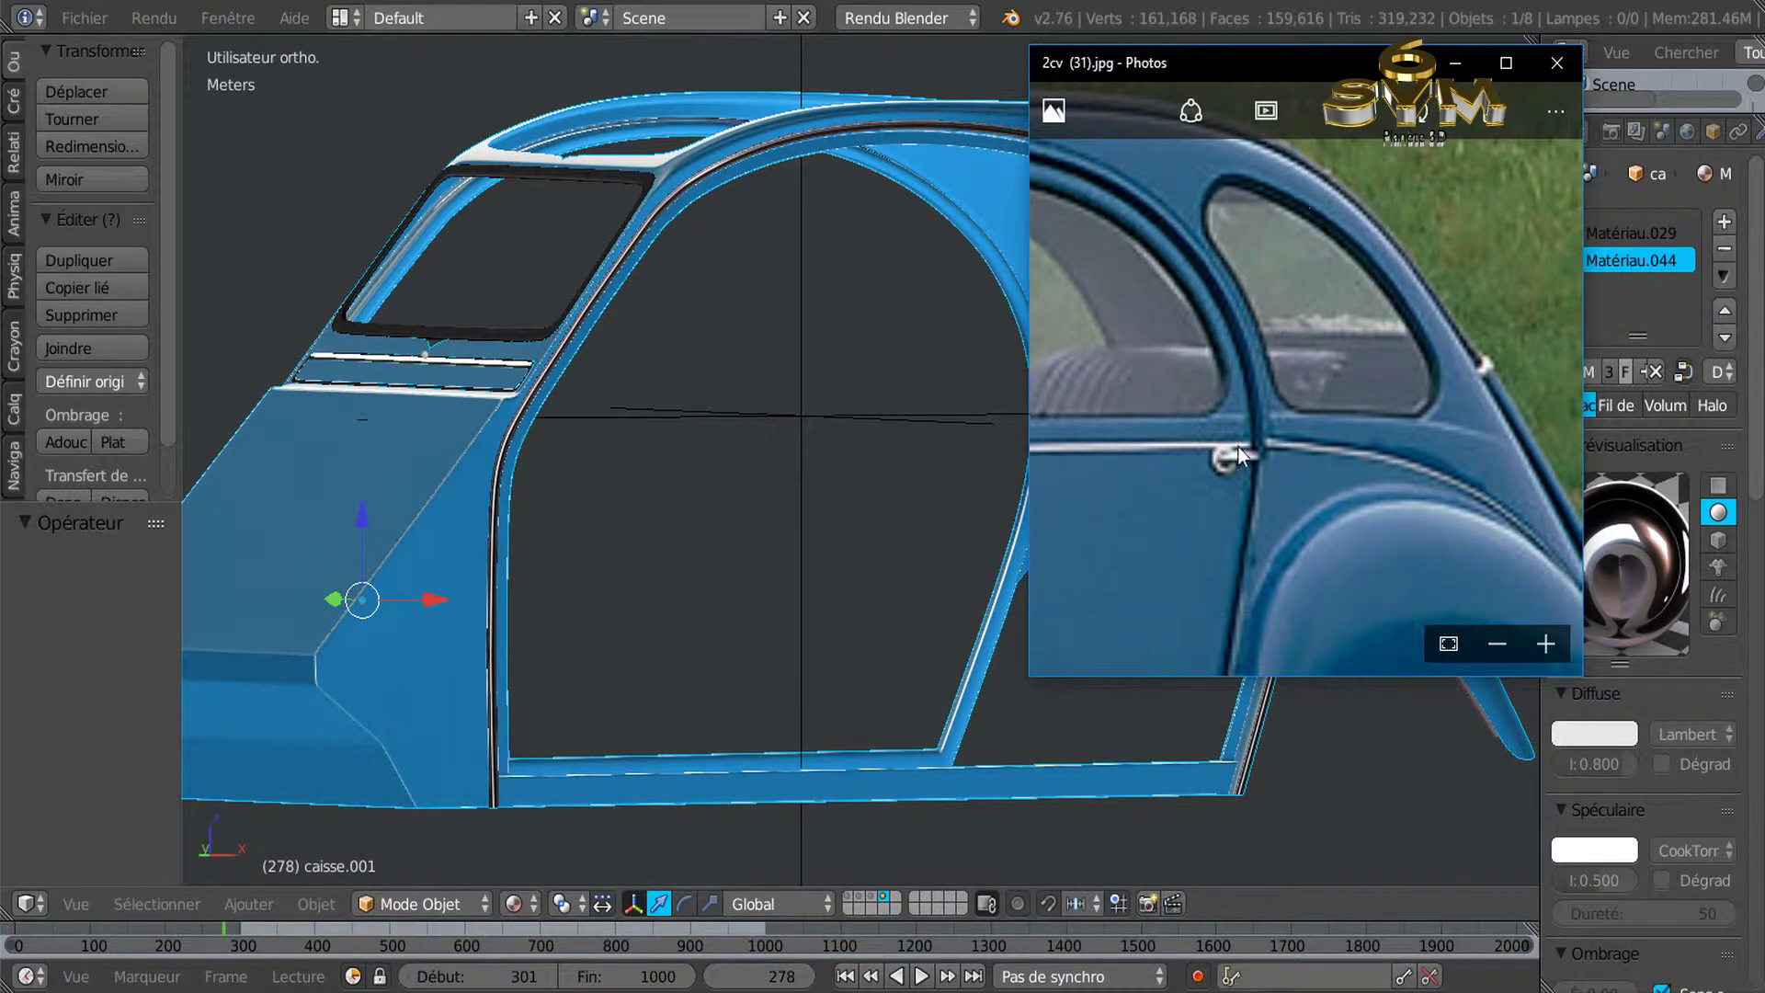
{"action": "scroll", "coordinate": [1271, 456], "scroll_direction": "down", "scroll_amount": 2}
{"action": "scroll", "coordinate": [1271, 456], "scroll_direction": "up", "scroll_amount": 2}
{"action": "scroll", "coordinate": [1283, 449], "scroll_direction": "down", "scroll_amount": 1}
{"action": "scroll", "coordinate": [1283, 449], "scroll_direction": "down", "scroll_amount": 1}
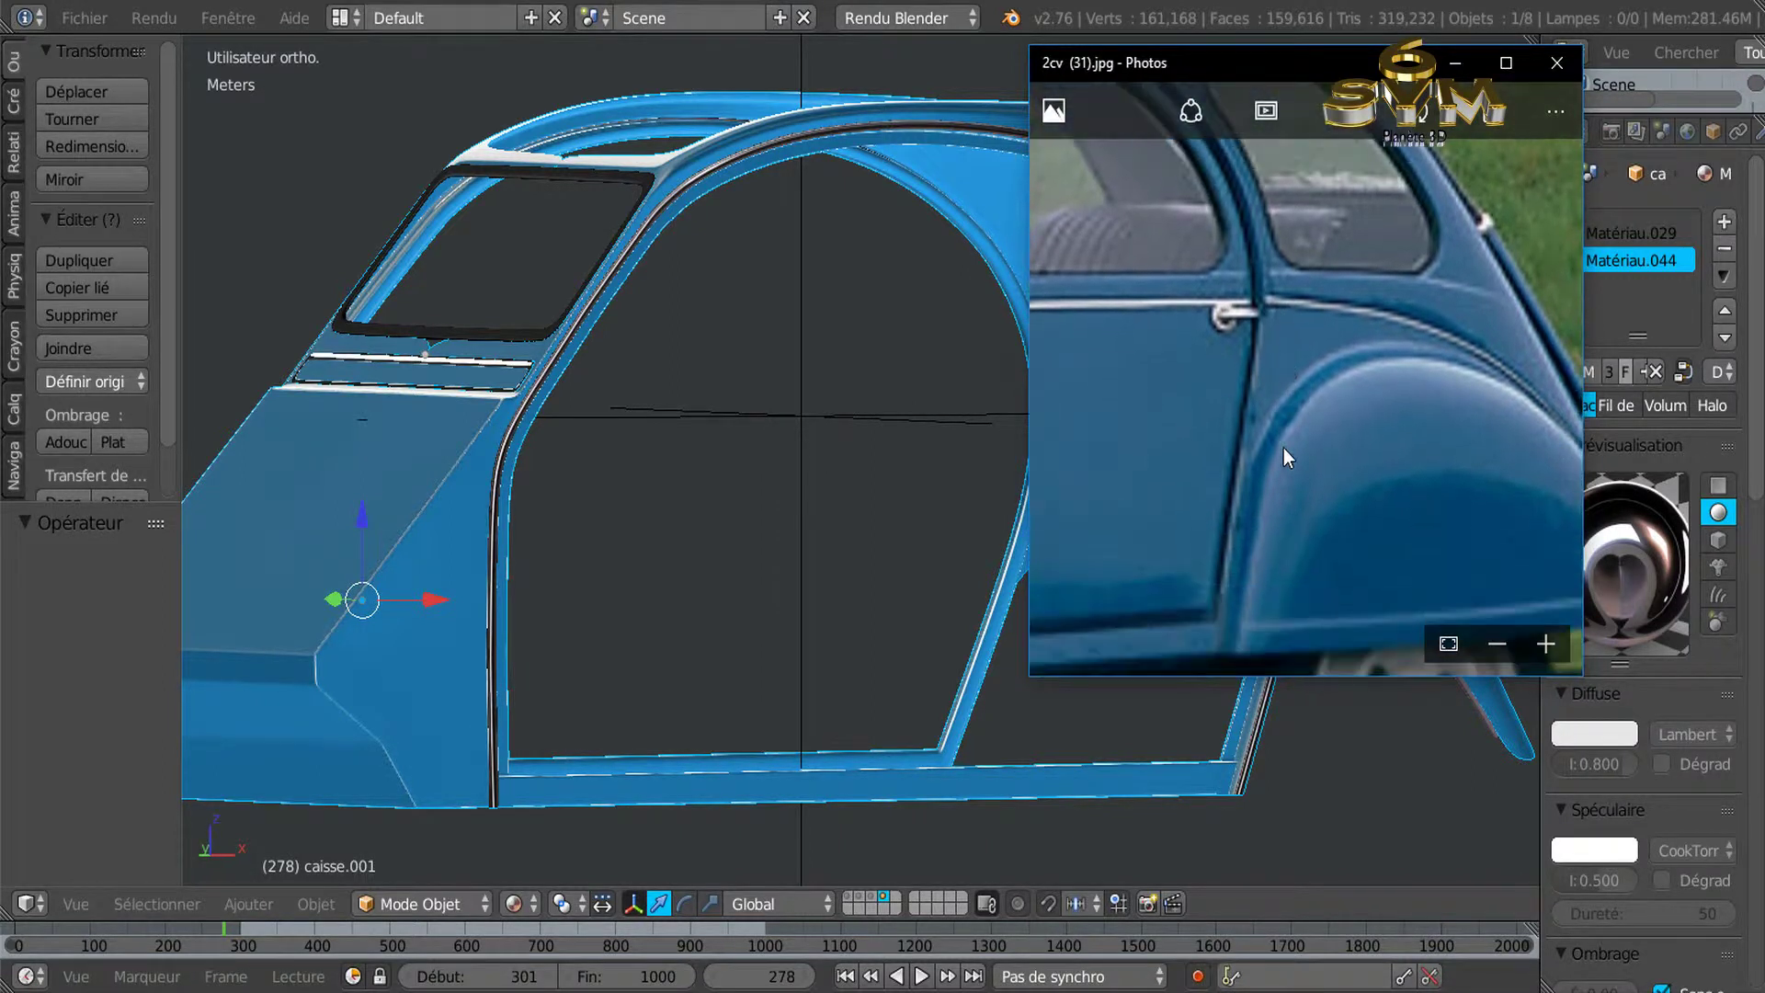
{"action": "scroll", "coordinate": [1283, 448], "scroll_direction": "down", "scroll_amount": 1}
{"action": "scroll", "coordinate": [1283, 448], "scroll_direction": "up", "scroll_amount": 3}
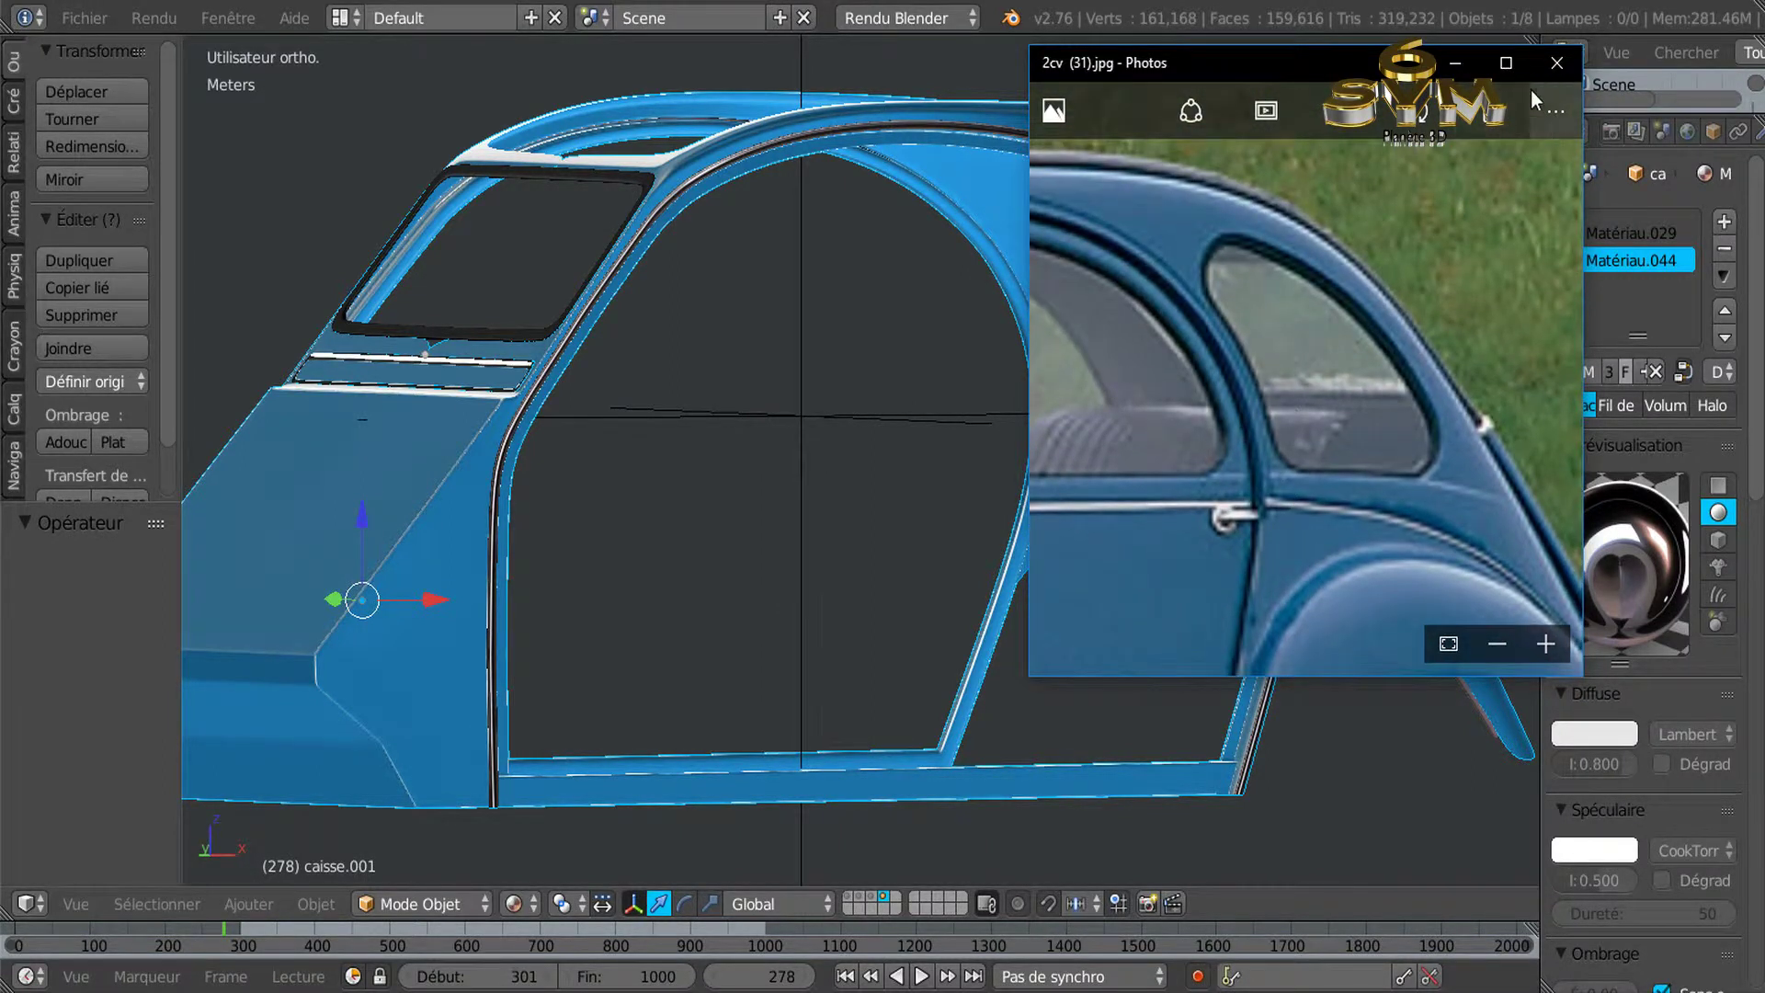
{"action": "left_click", "coordinate": [1547, 69]}
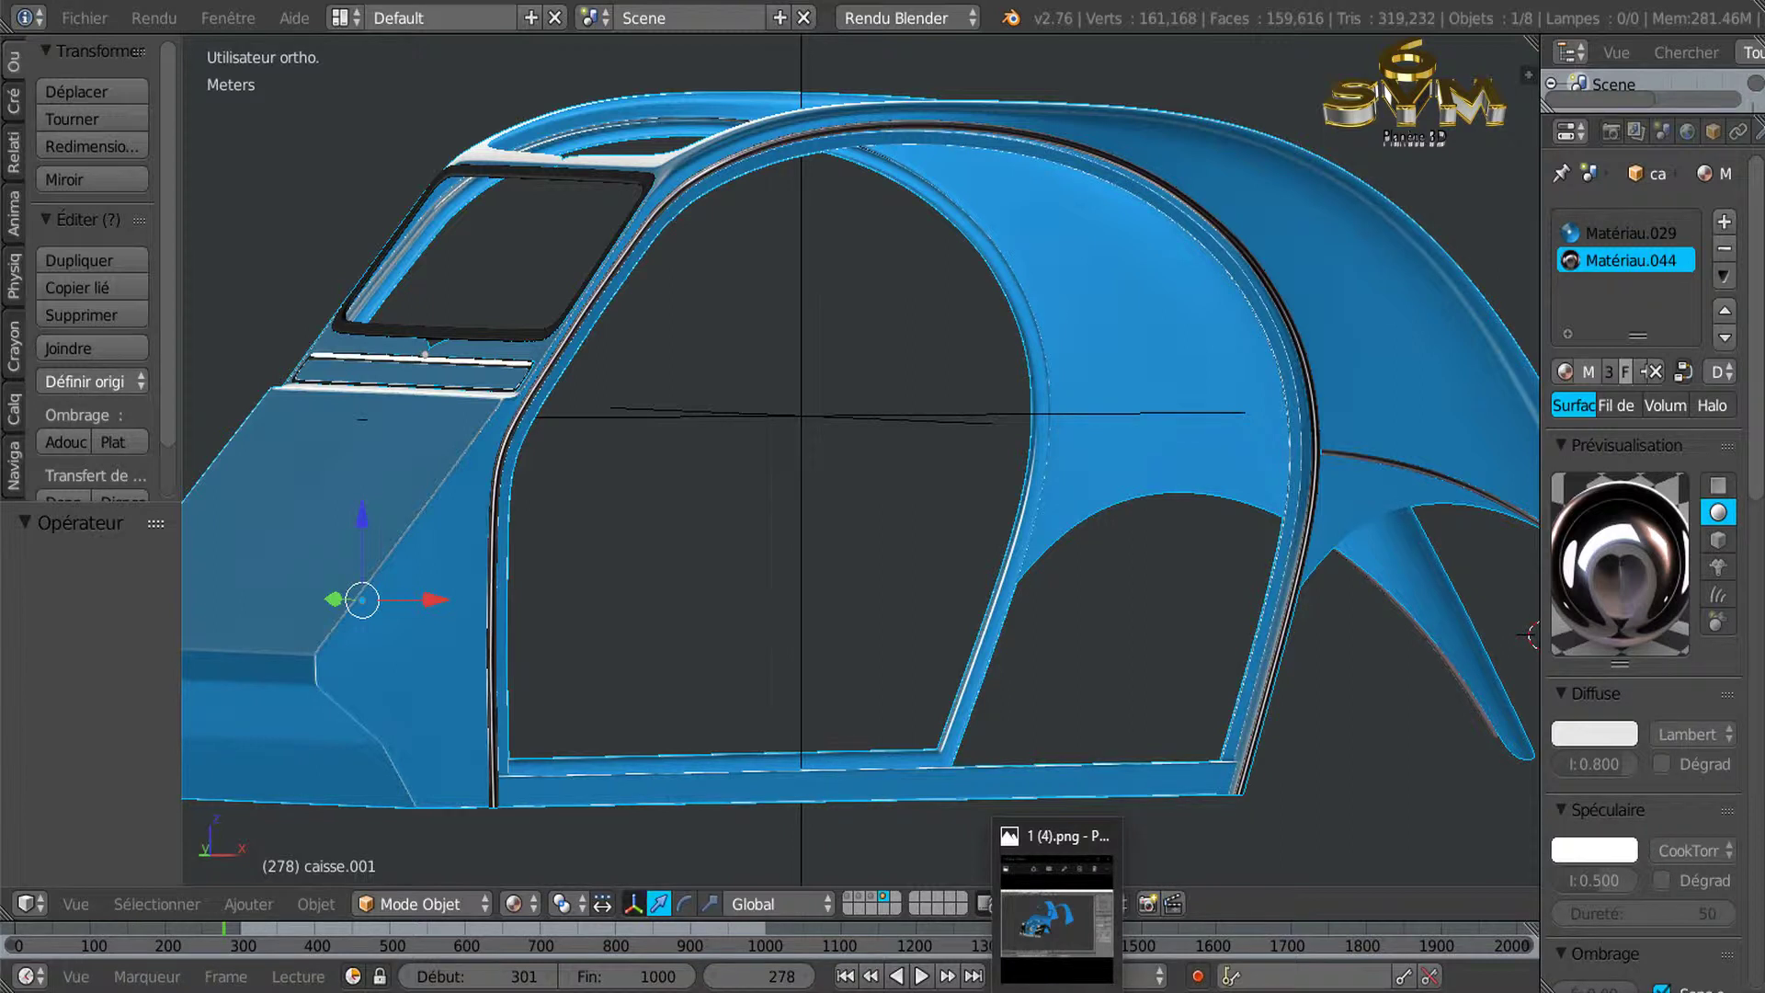
Open screenshot 1 (4).png and enlarge the Photos window, moving it up and left.
{"action": "left_click", "coordinate": [1056, 919]}
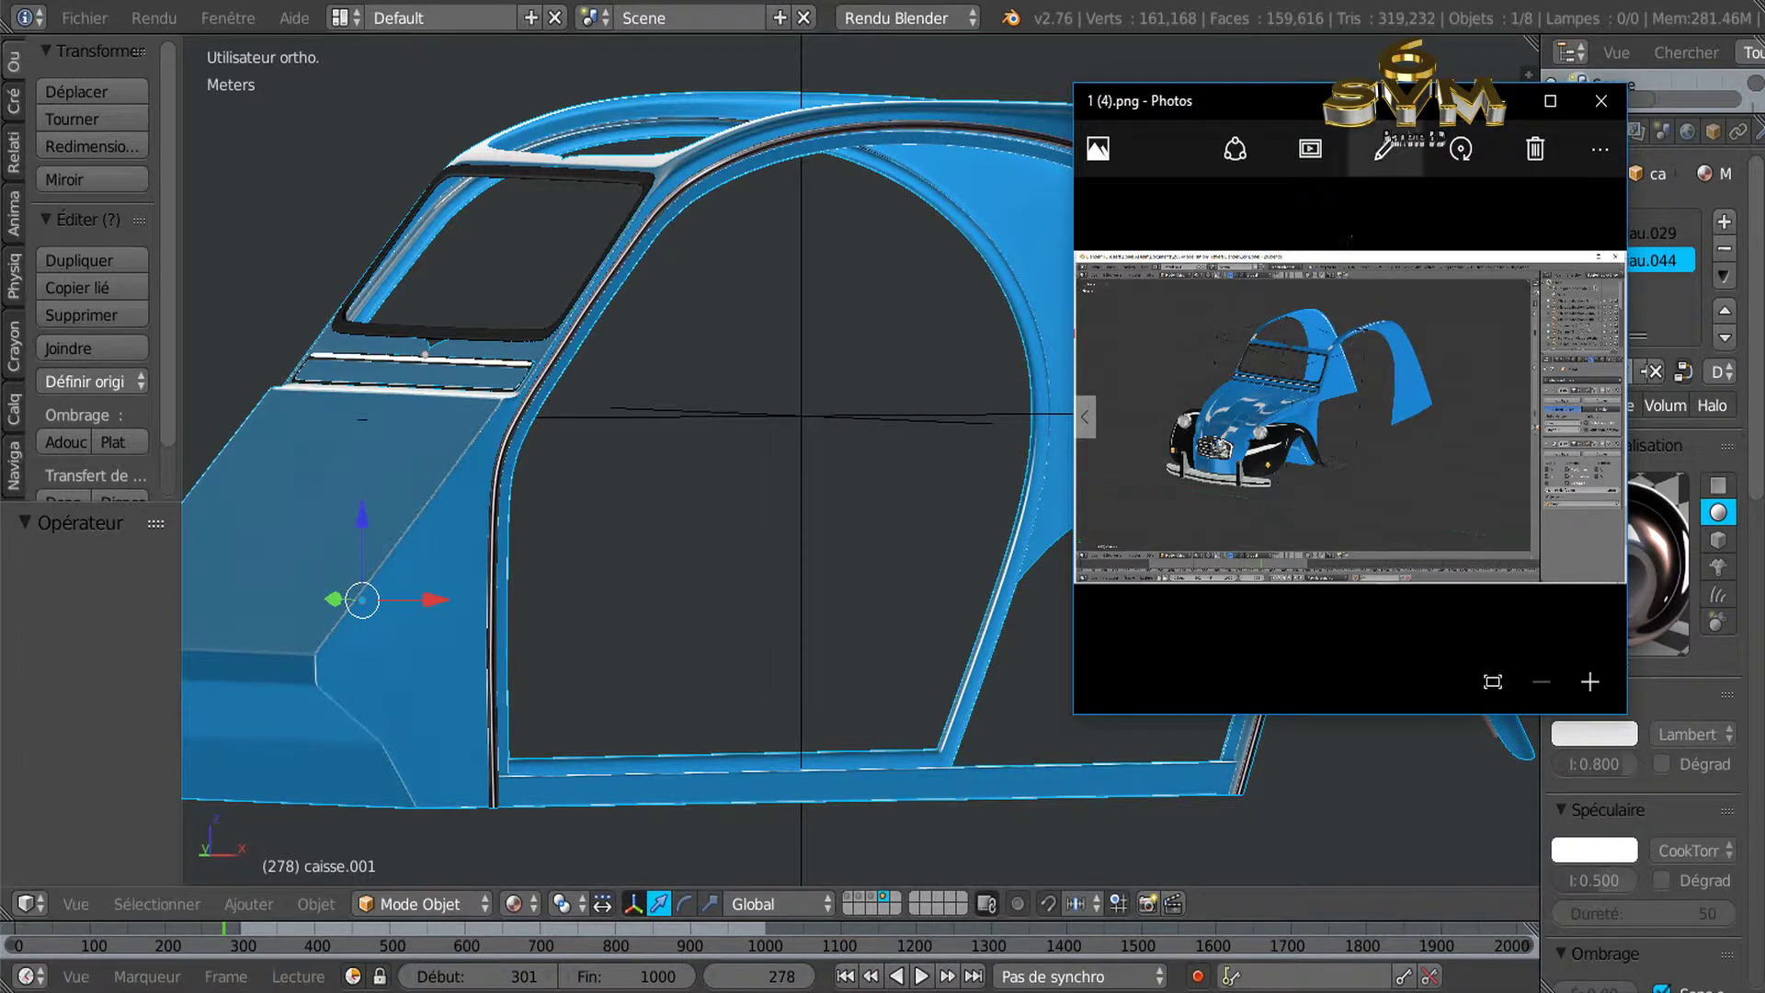
{"action": "left_click_drag", "start_coordinate": [1074, 215], "coordinate": [655, 199]}
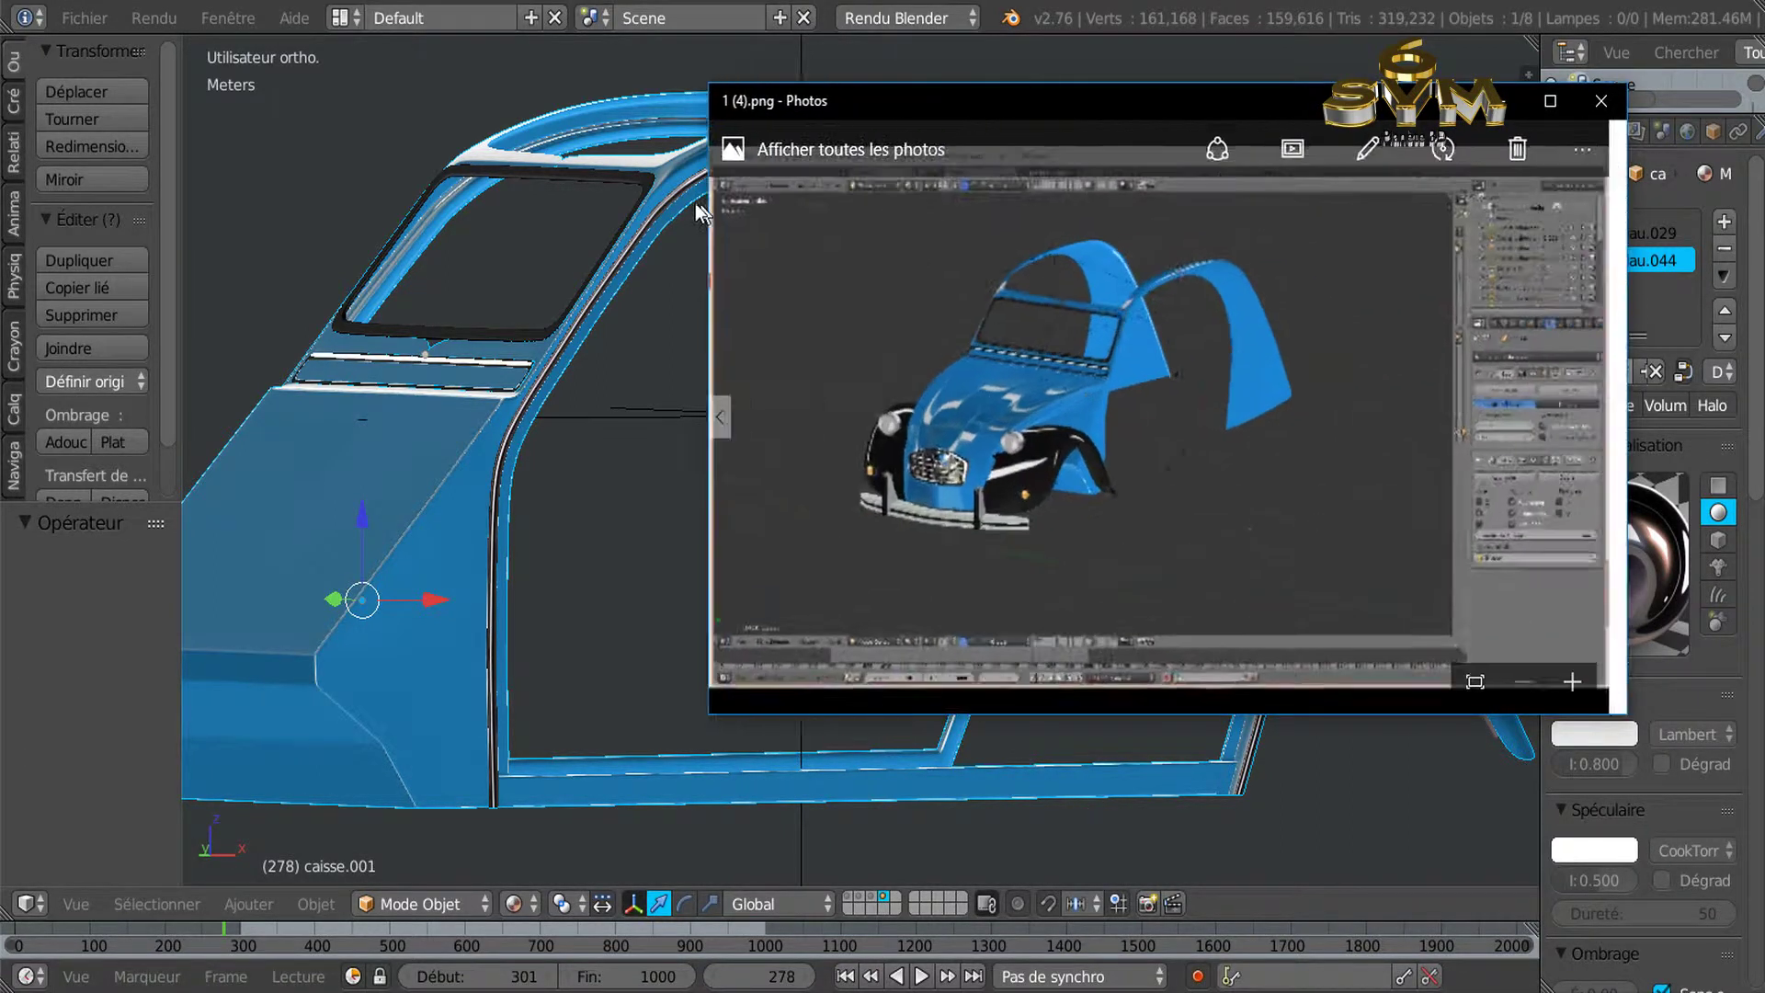
{"action": "left_click_drag", "start_coordinate": [1184, 710], "coordinate": [1186, 837]}
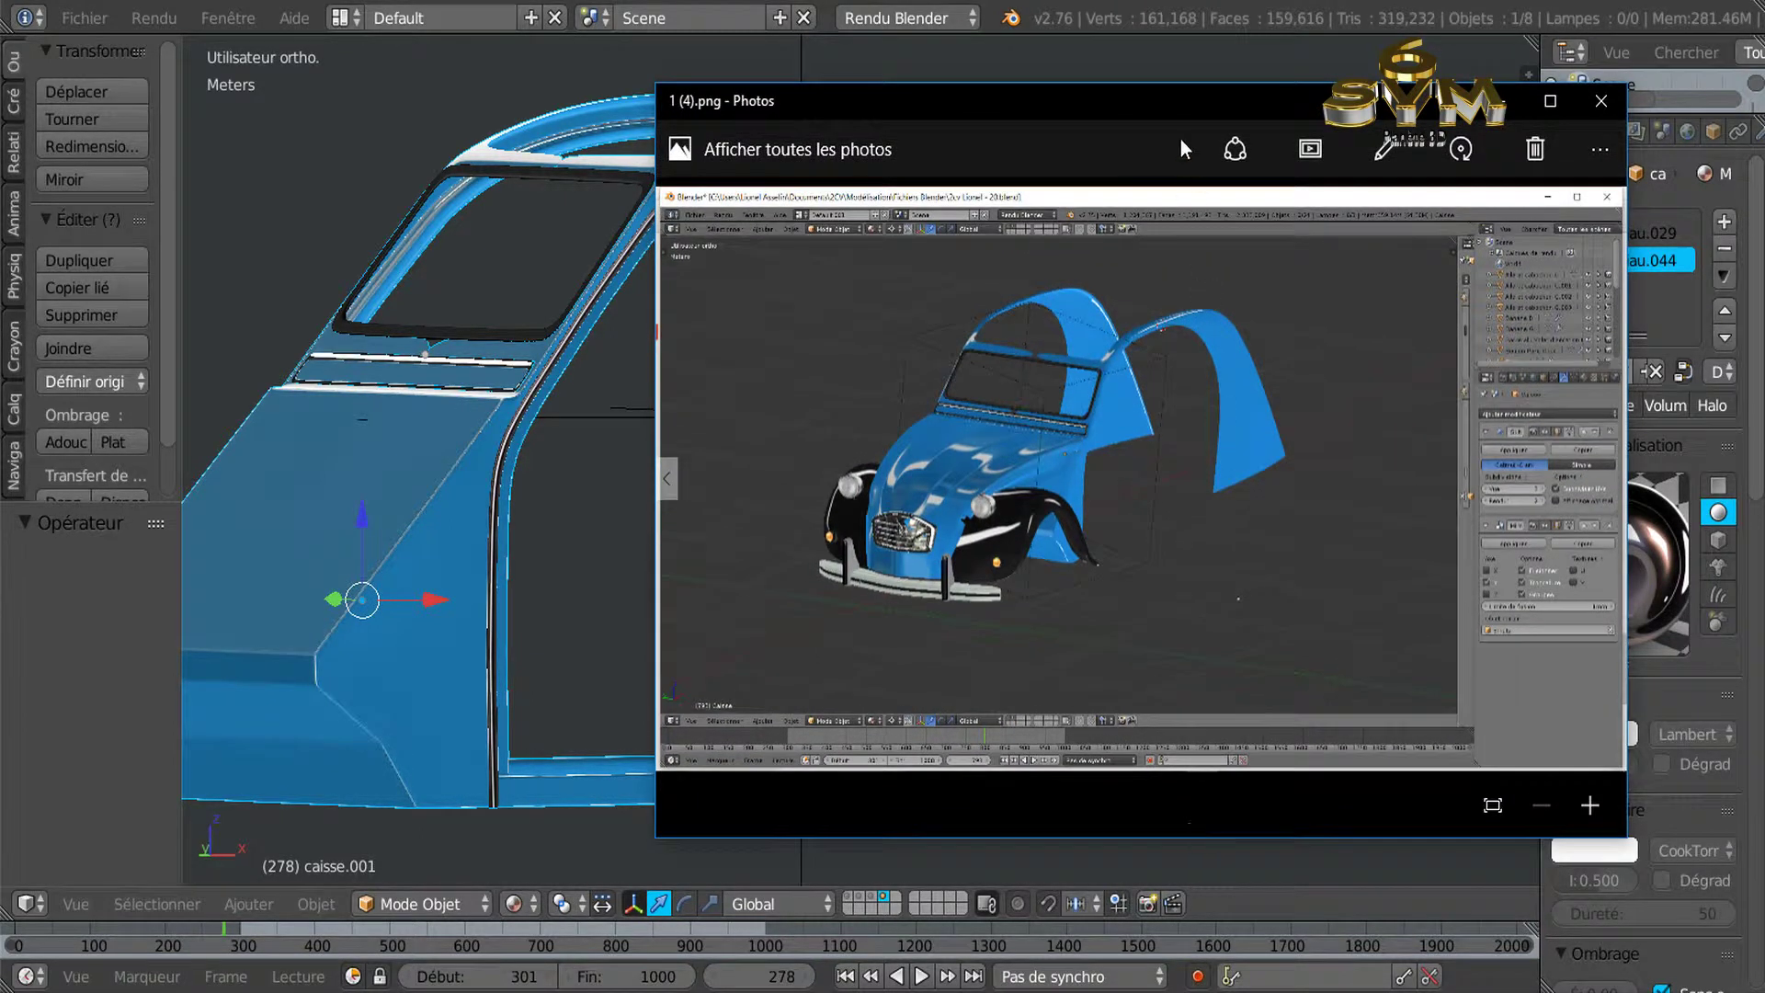
{"action": "left_click_drag", "start_coordinate": [1136, 103], "coordinate": [925, 64]}
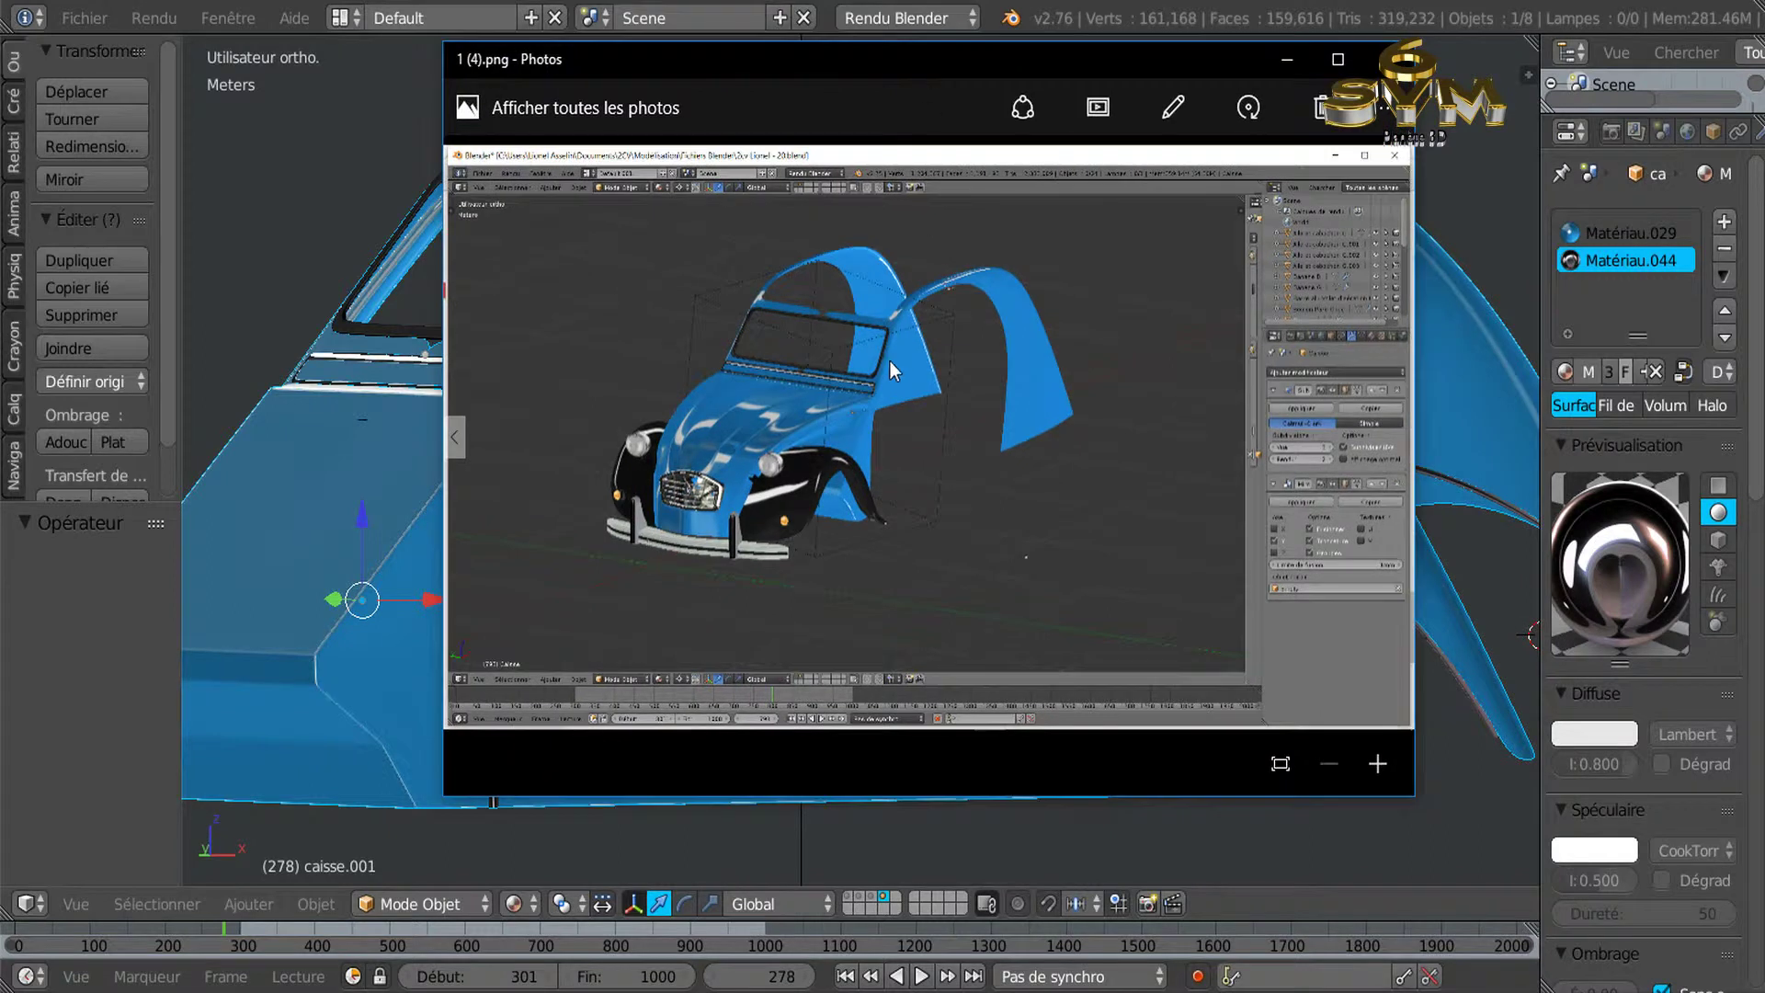
{"action": "scroll", "coordinate": [699, 423], "scroll_direction": "up", "scroll_amount": 3}
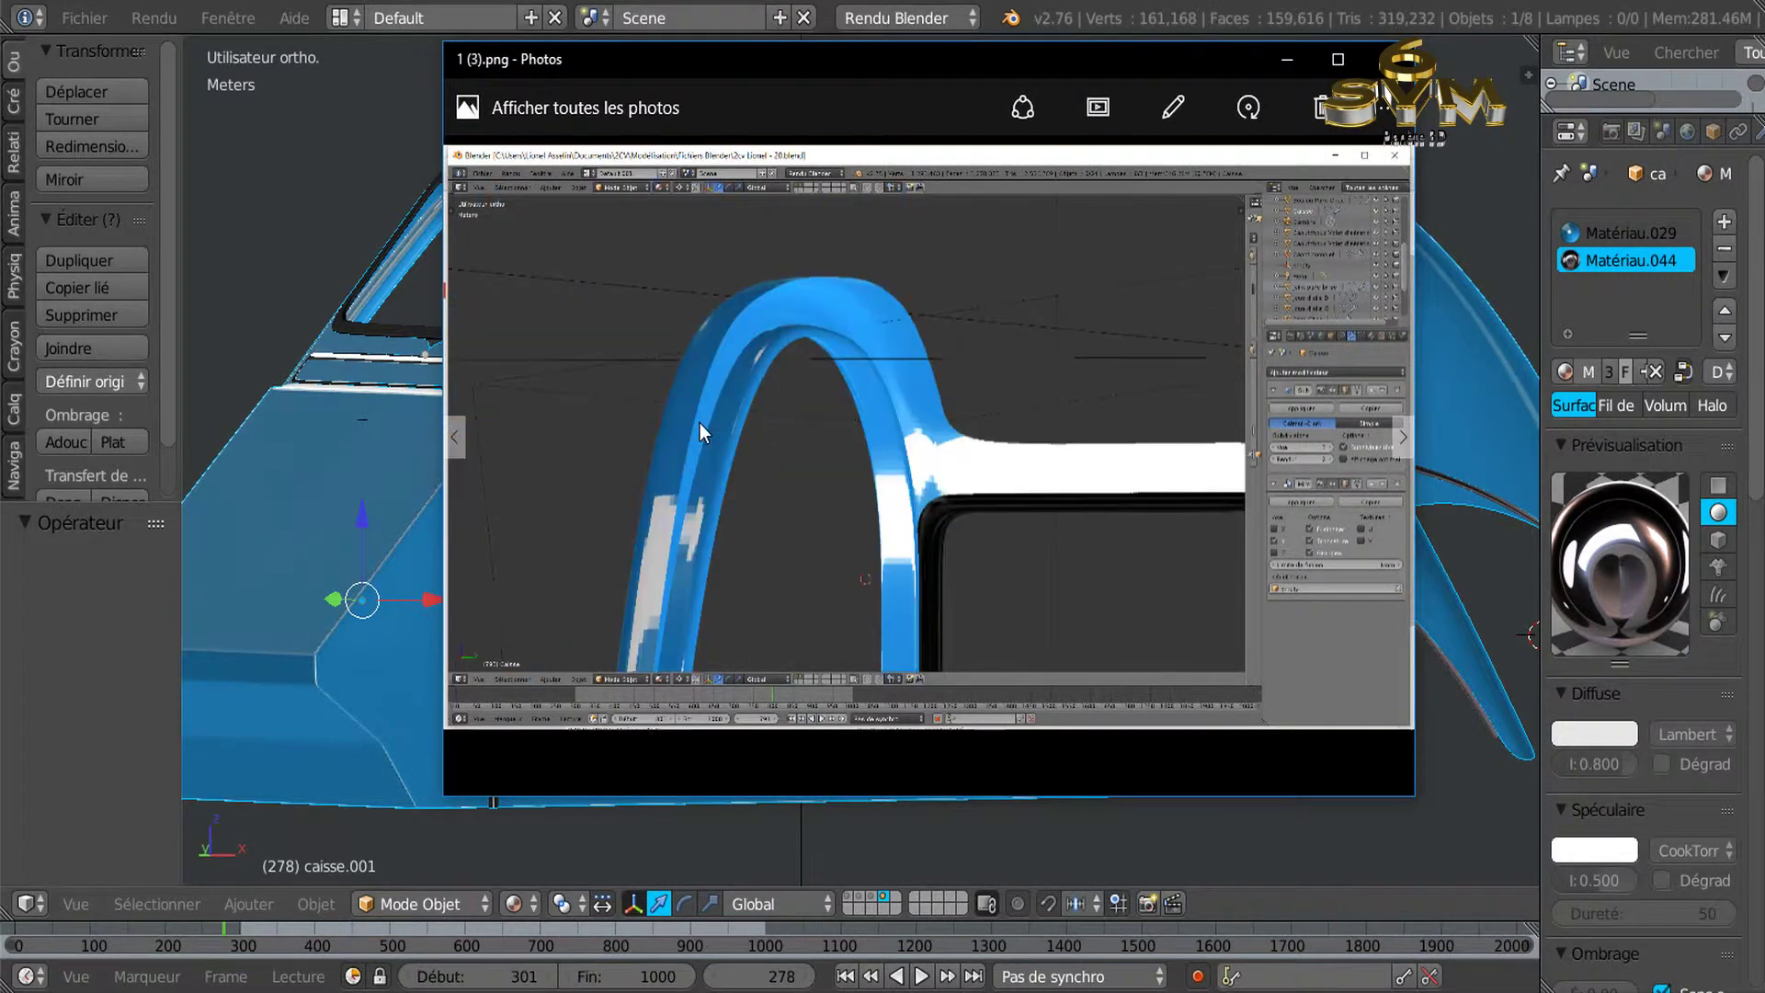
{"action": "scroll", "coordinate": [702, 422], "scroll_direction": "down", "scroll_amount": 3}
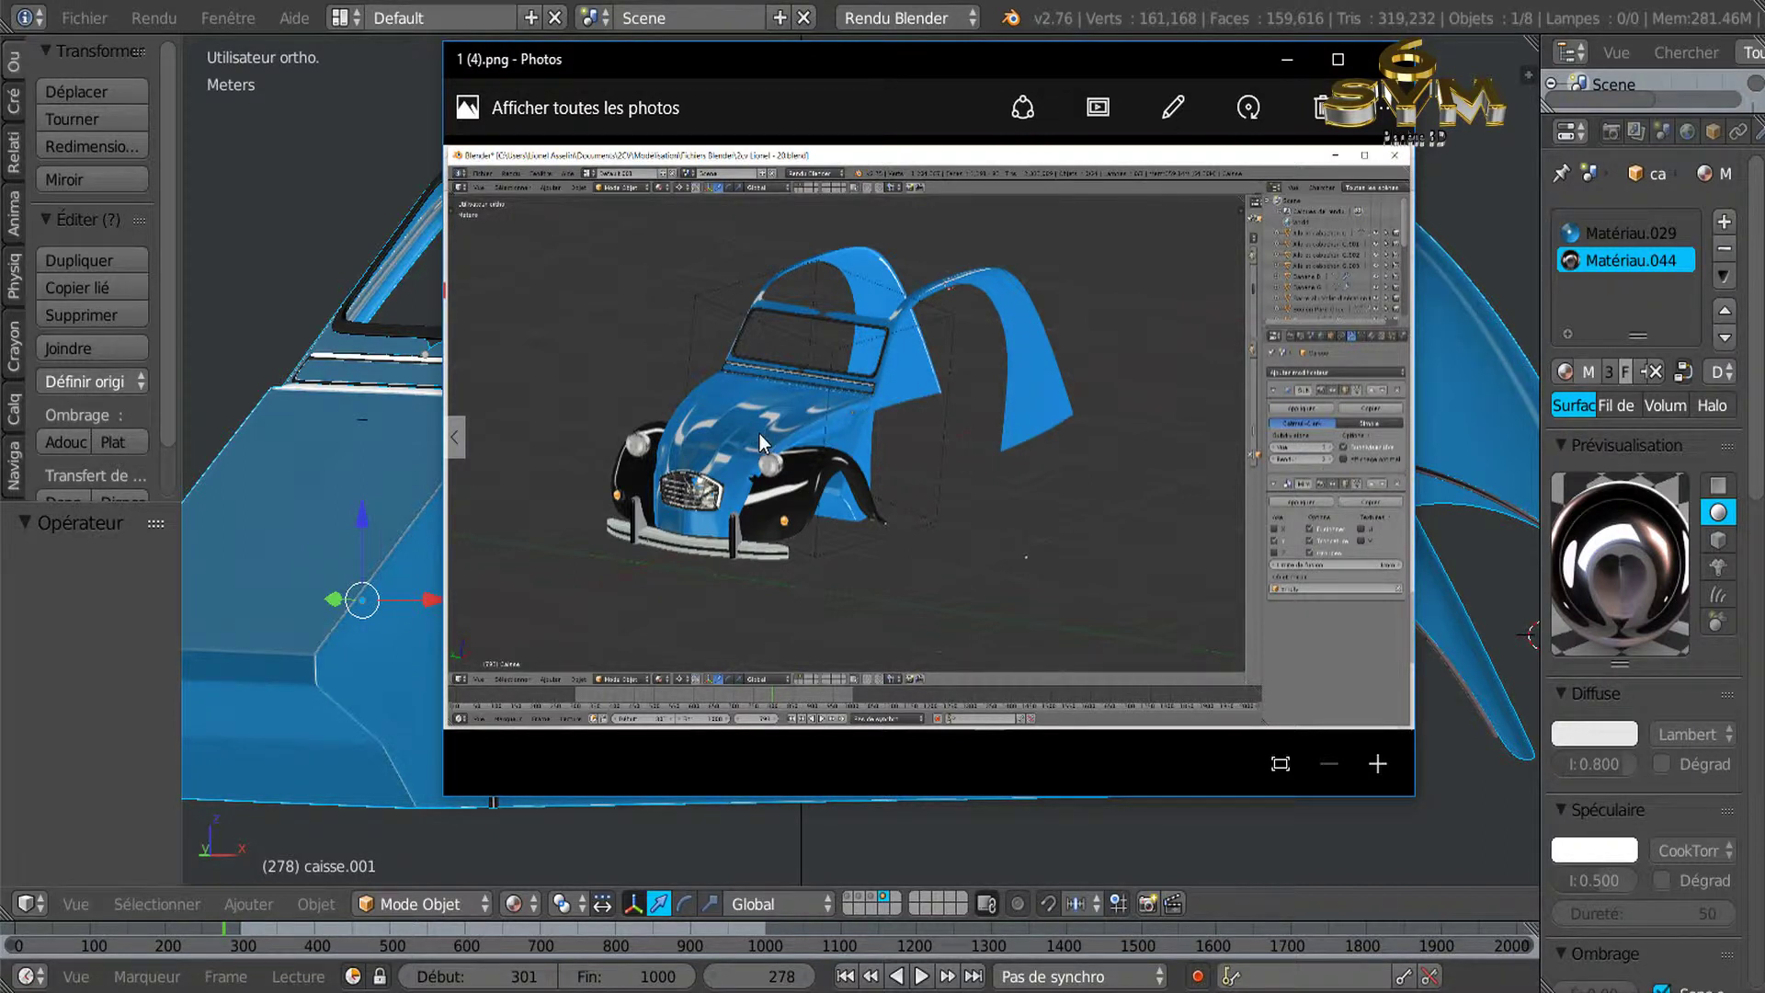
Compare the door-arch screenshots with arrow keys, ending on 1 (3).png.
{"action": "key", "text": "Left"}
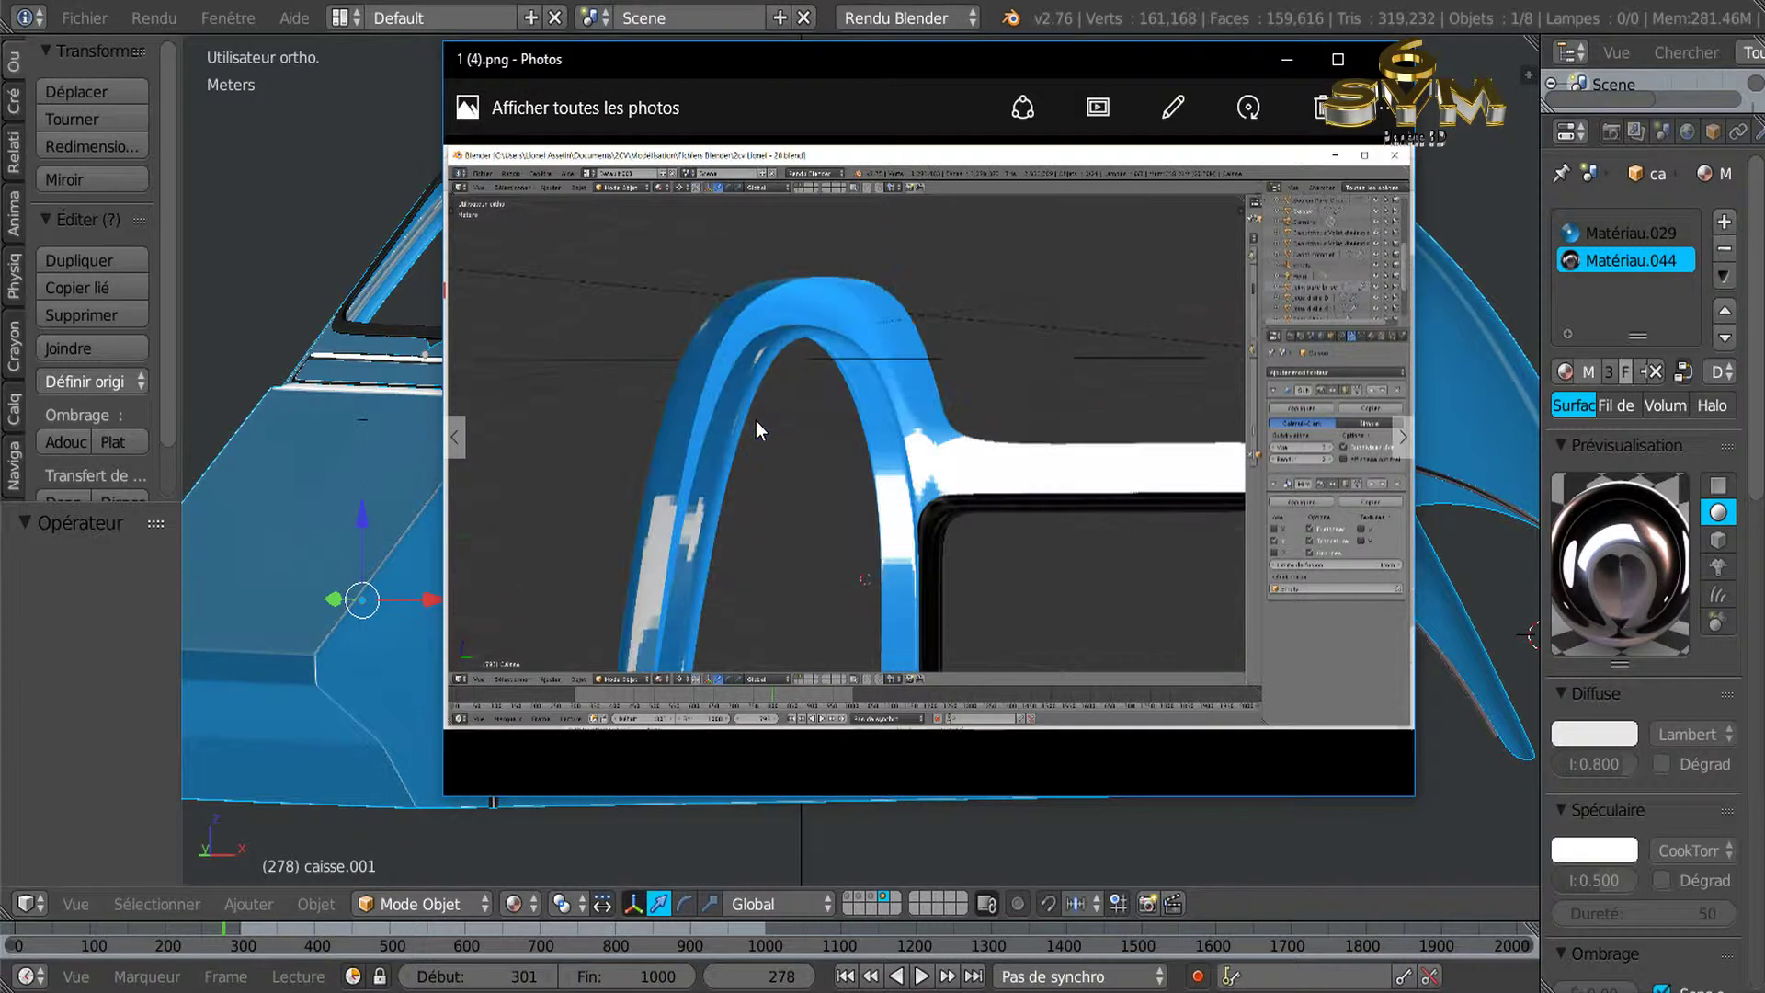
{"action": "key", "text": "Right"}
{"action": "key", "text": "Left"}
{"action": "key", "text": "Right"}
{"action": "key", "text": "Left"}
{"action": "key", "text": "Right"}
{"action": "key", "text": "Left"}
{"action": "key", "text": "Left"}
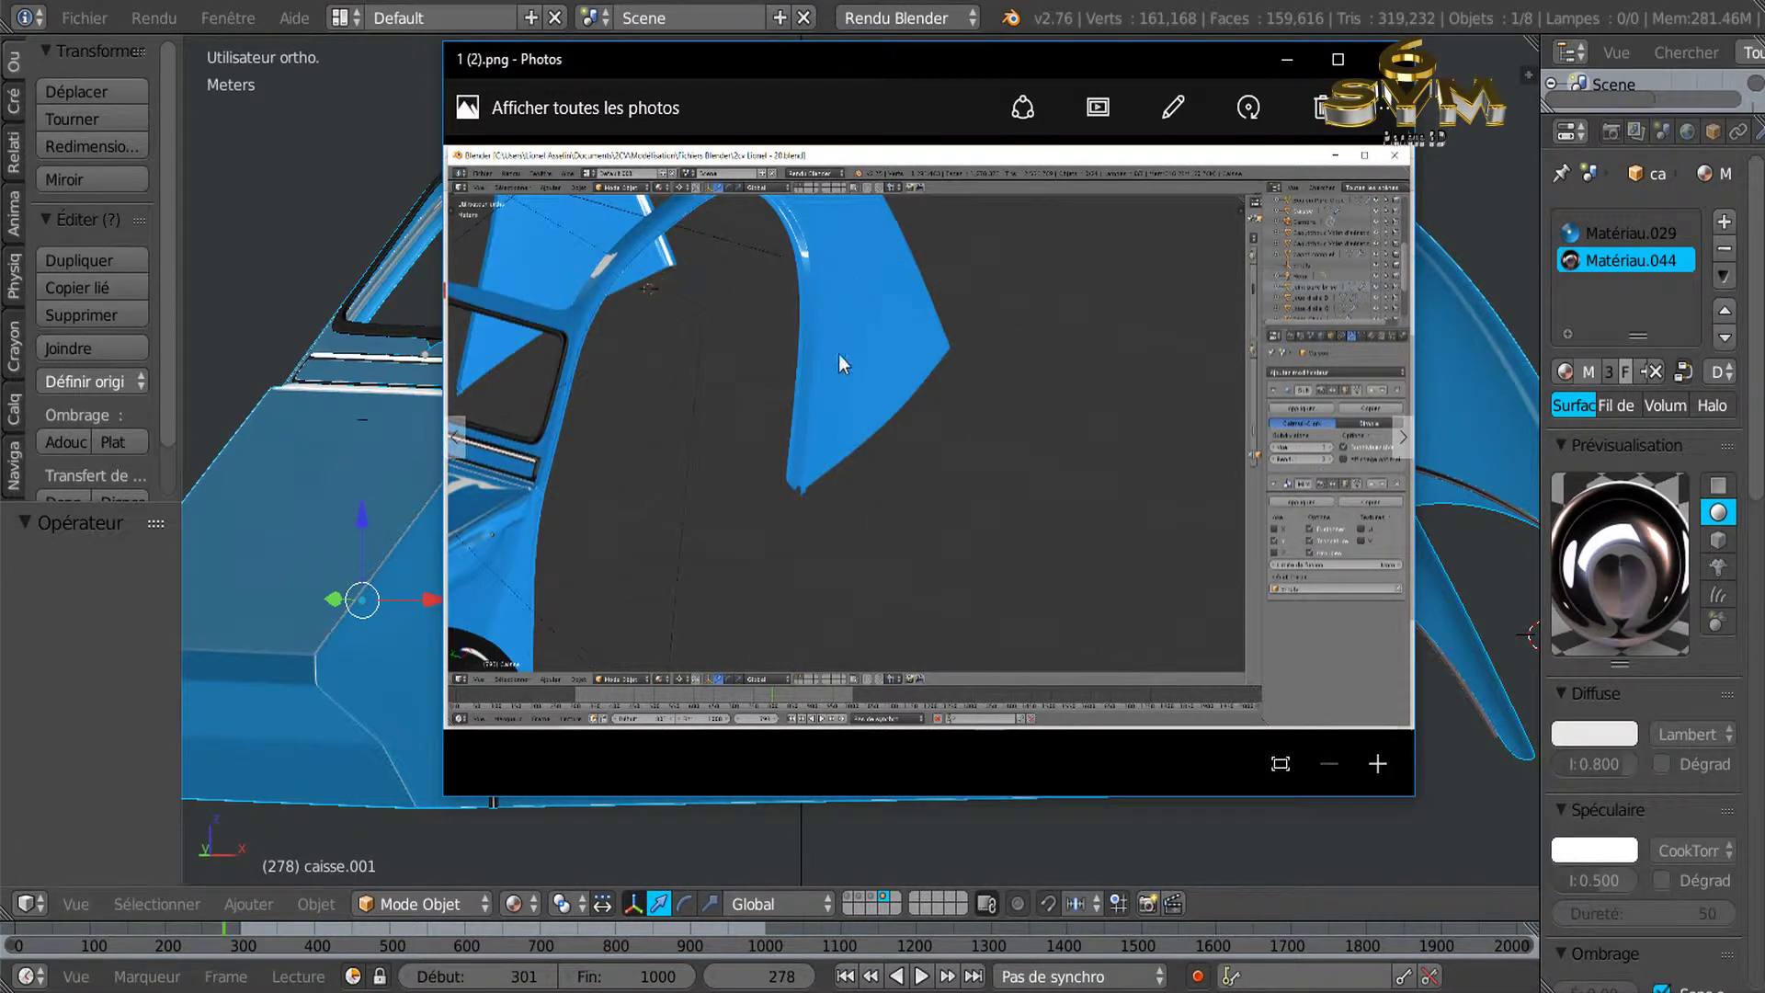
{"action": "key", "text": "Left"}
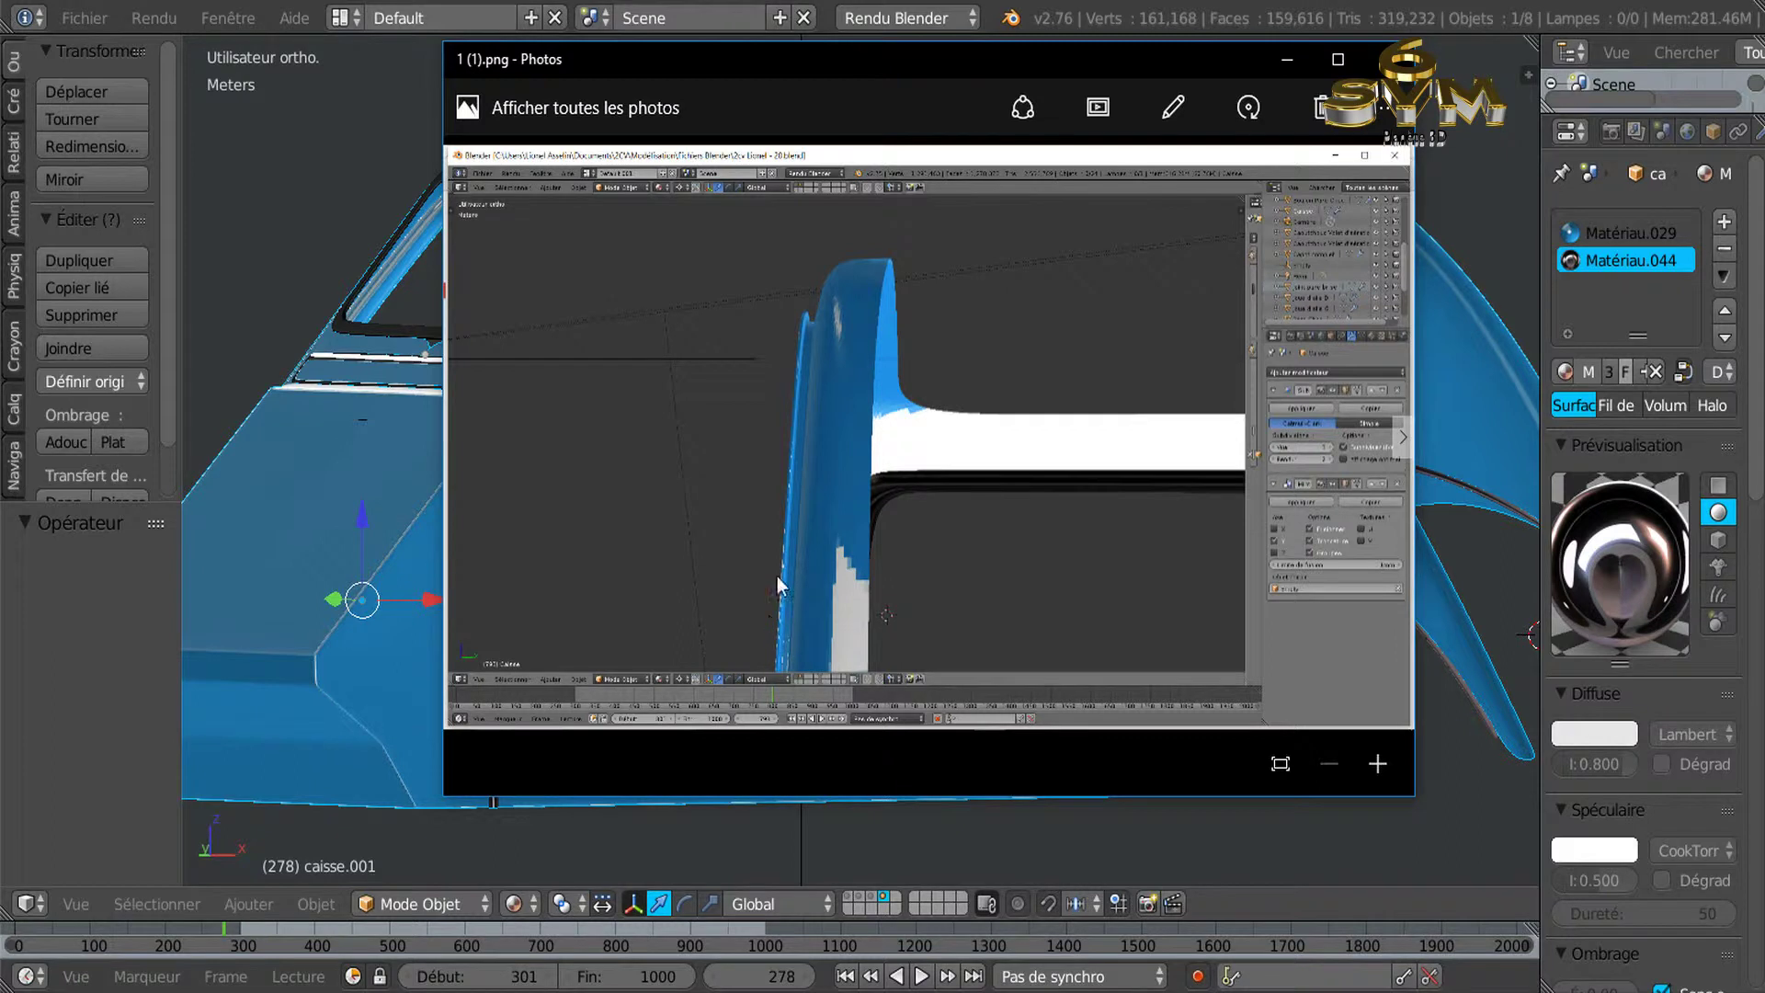
{"action": "key", "text": "Right"}
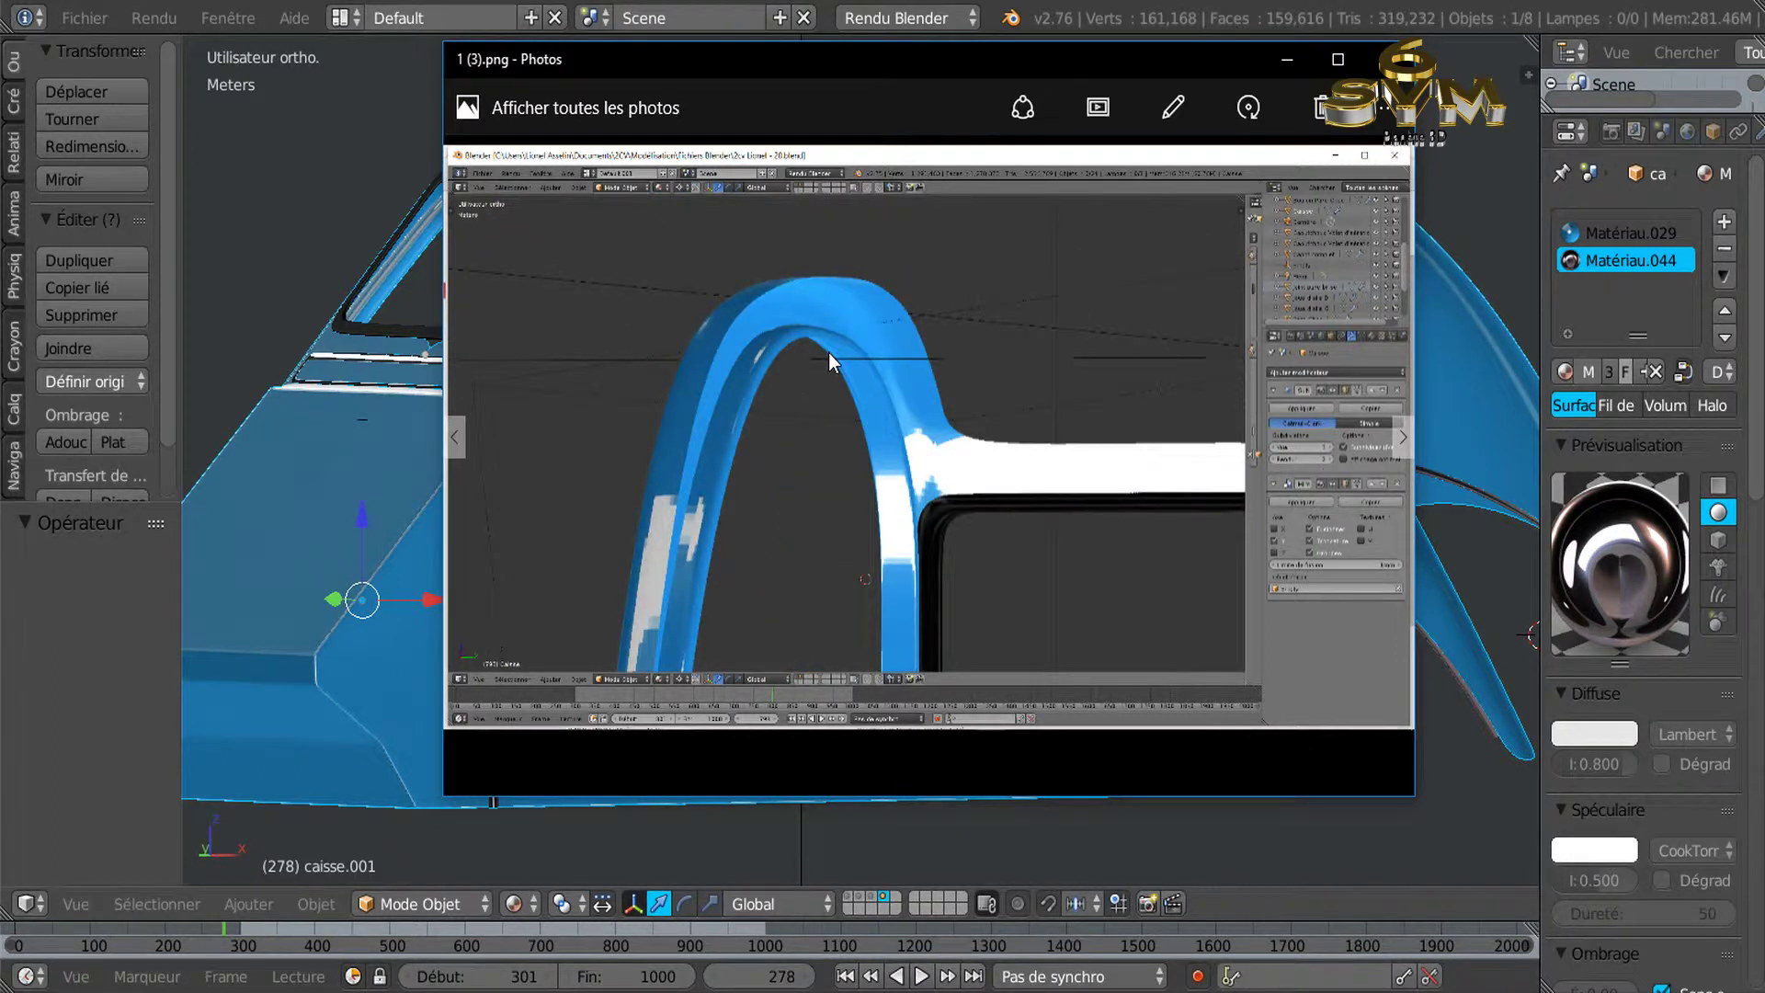
{"action": "left_click_drag", "start_coordinate": [897, 53], "coordinate": [813, 112]}
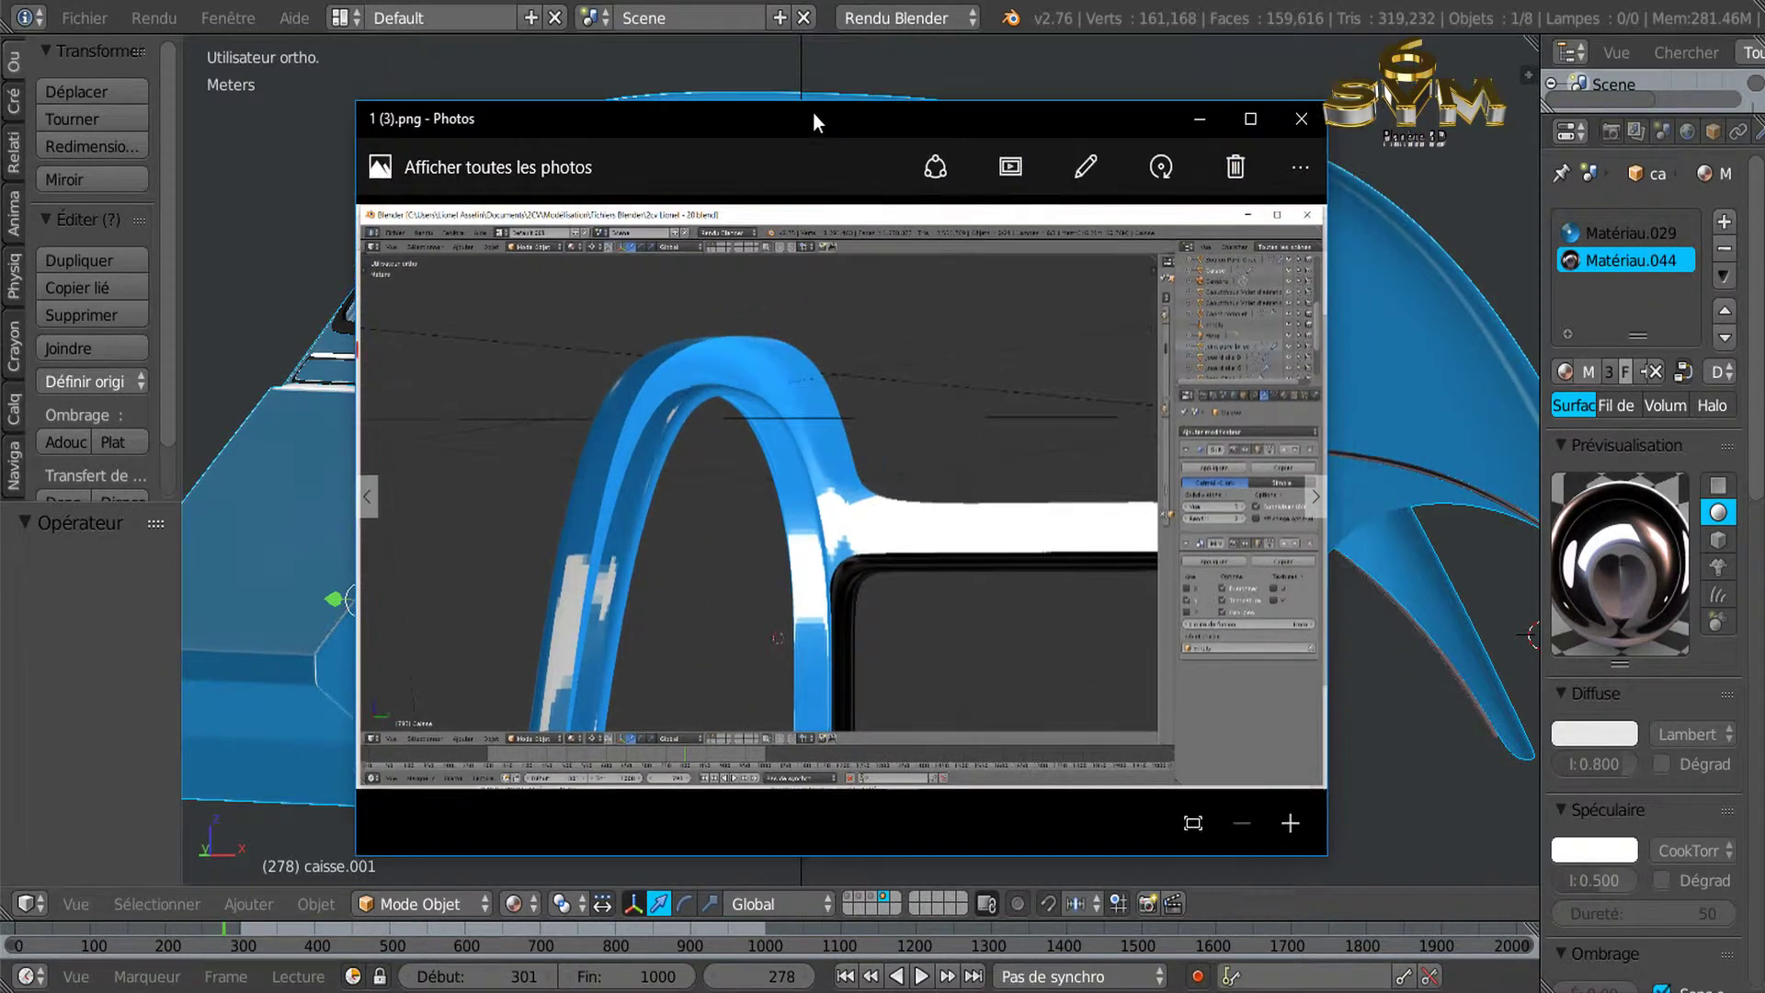
Close the Photos viewer and orbit Blender's view to see the door opening from below.
{"action": "left_click", "coordinate": [1299, 119]}
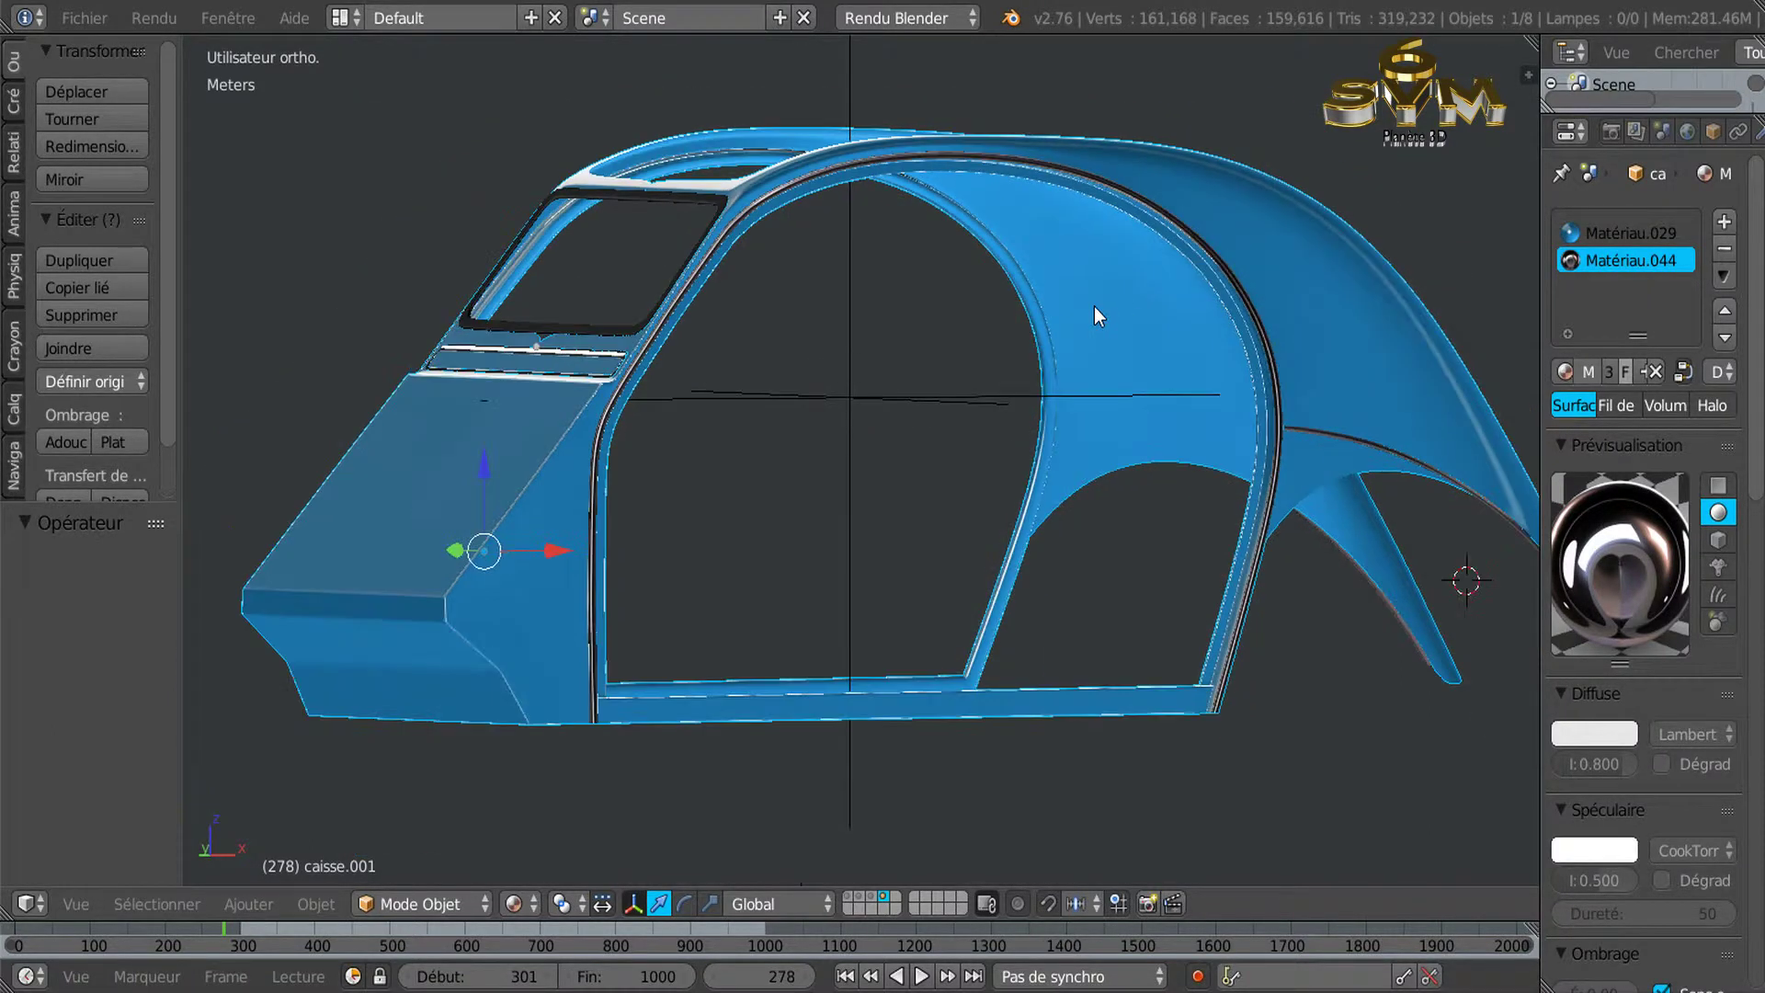
{"action": "middle_click_drag", "start_coordinate": [997, 445], "coordinate": [923, 511]}
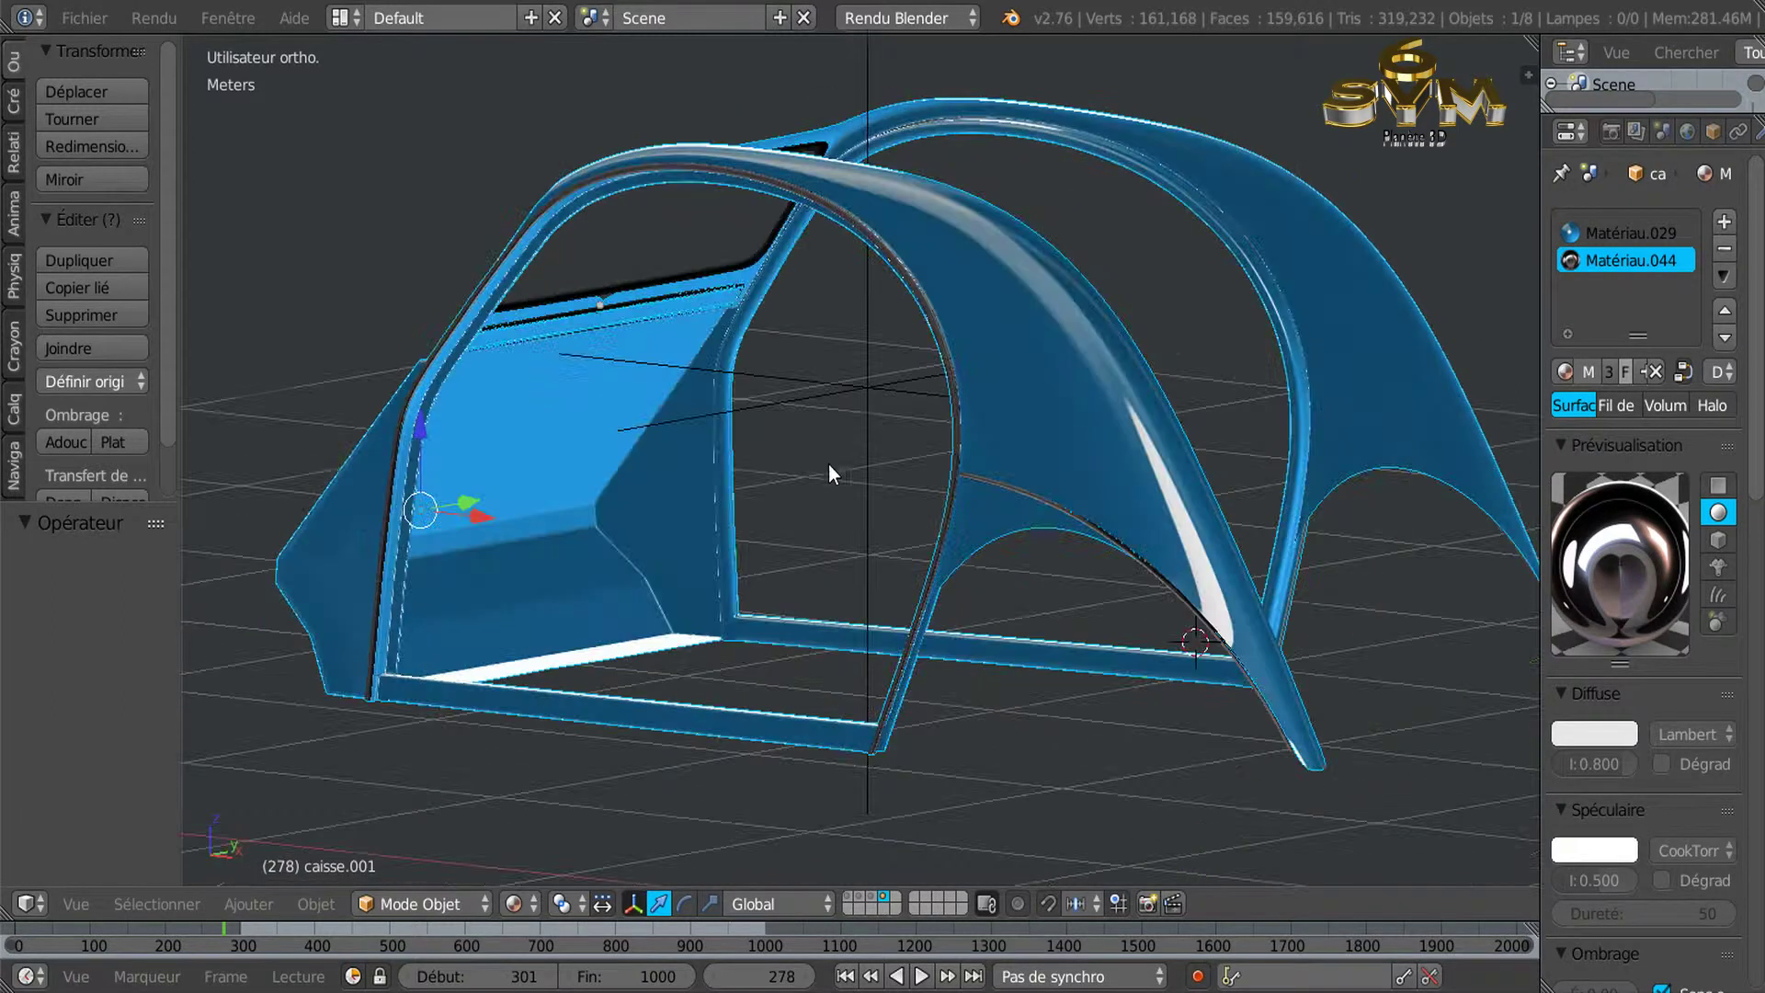
{"action": "scroll", "coordinate": [922, 511], "scroll_direction": "up", "scroll_amount": 2}
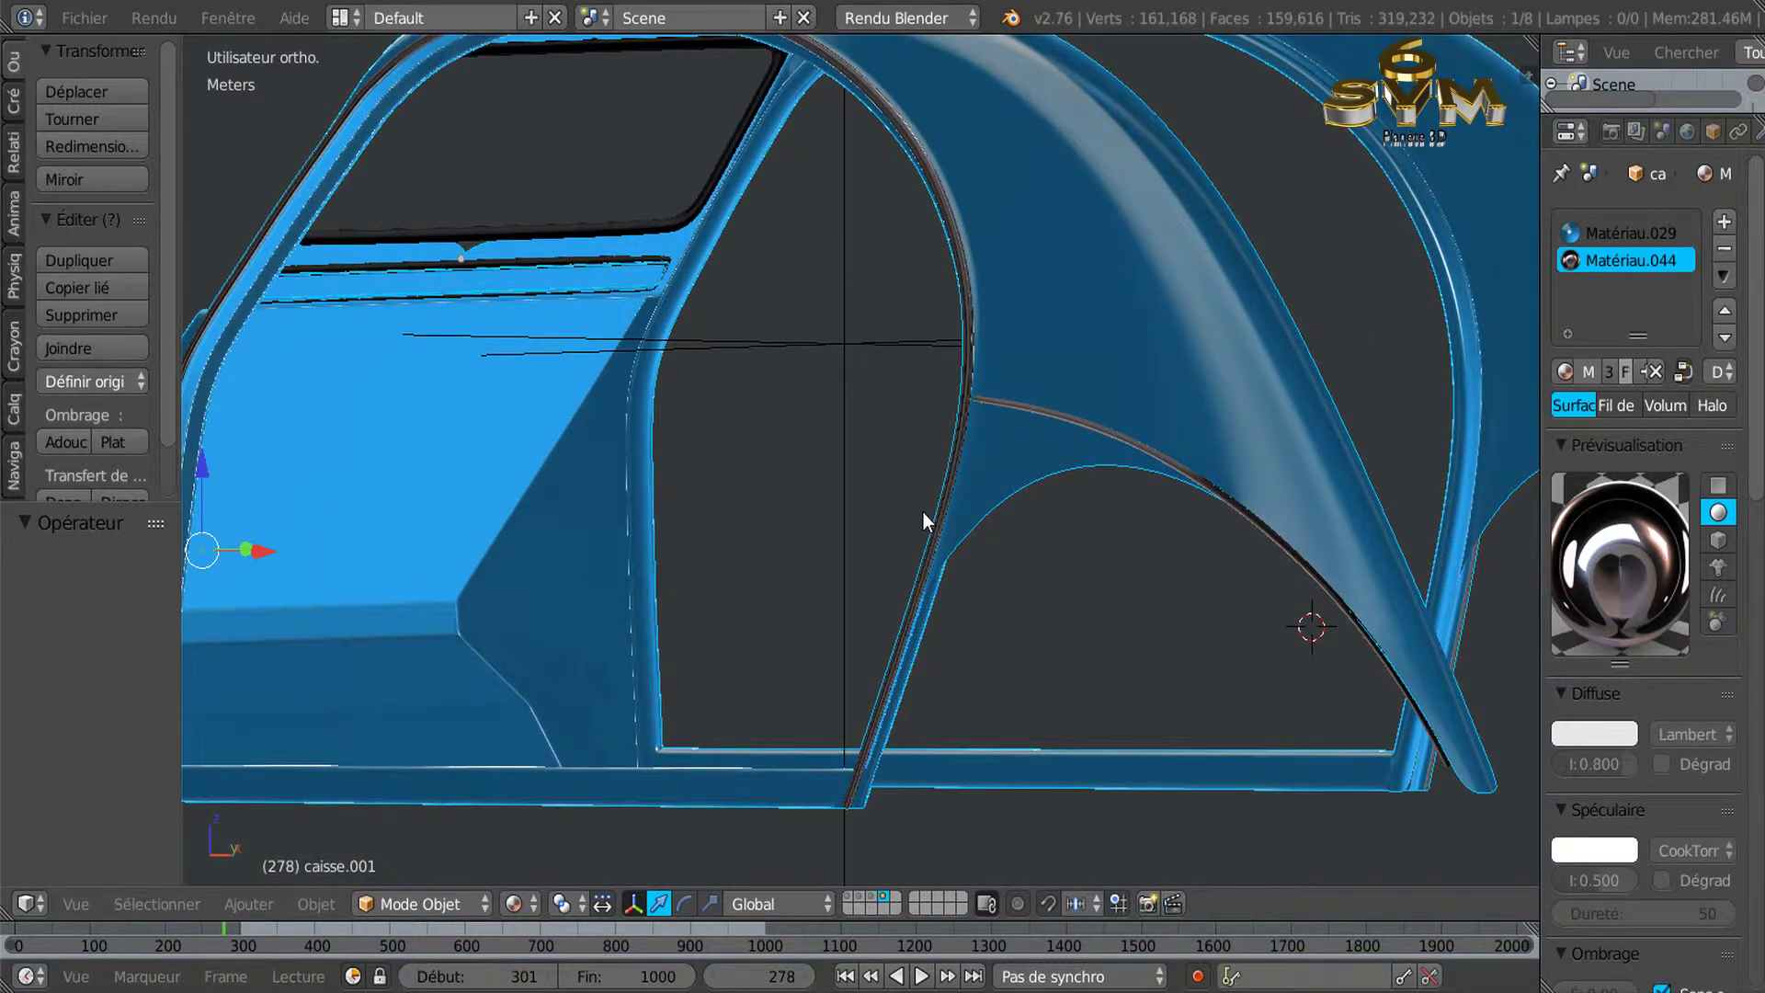
{"action": "middle_click_drag", "start_coordinate": [923, 511], "coordinate": [914, 570]}
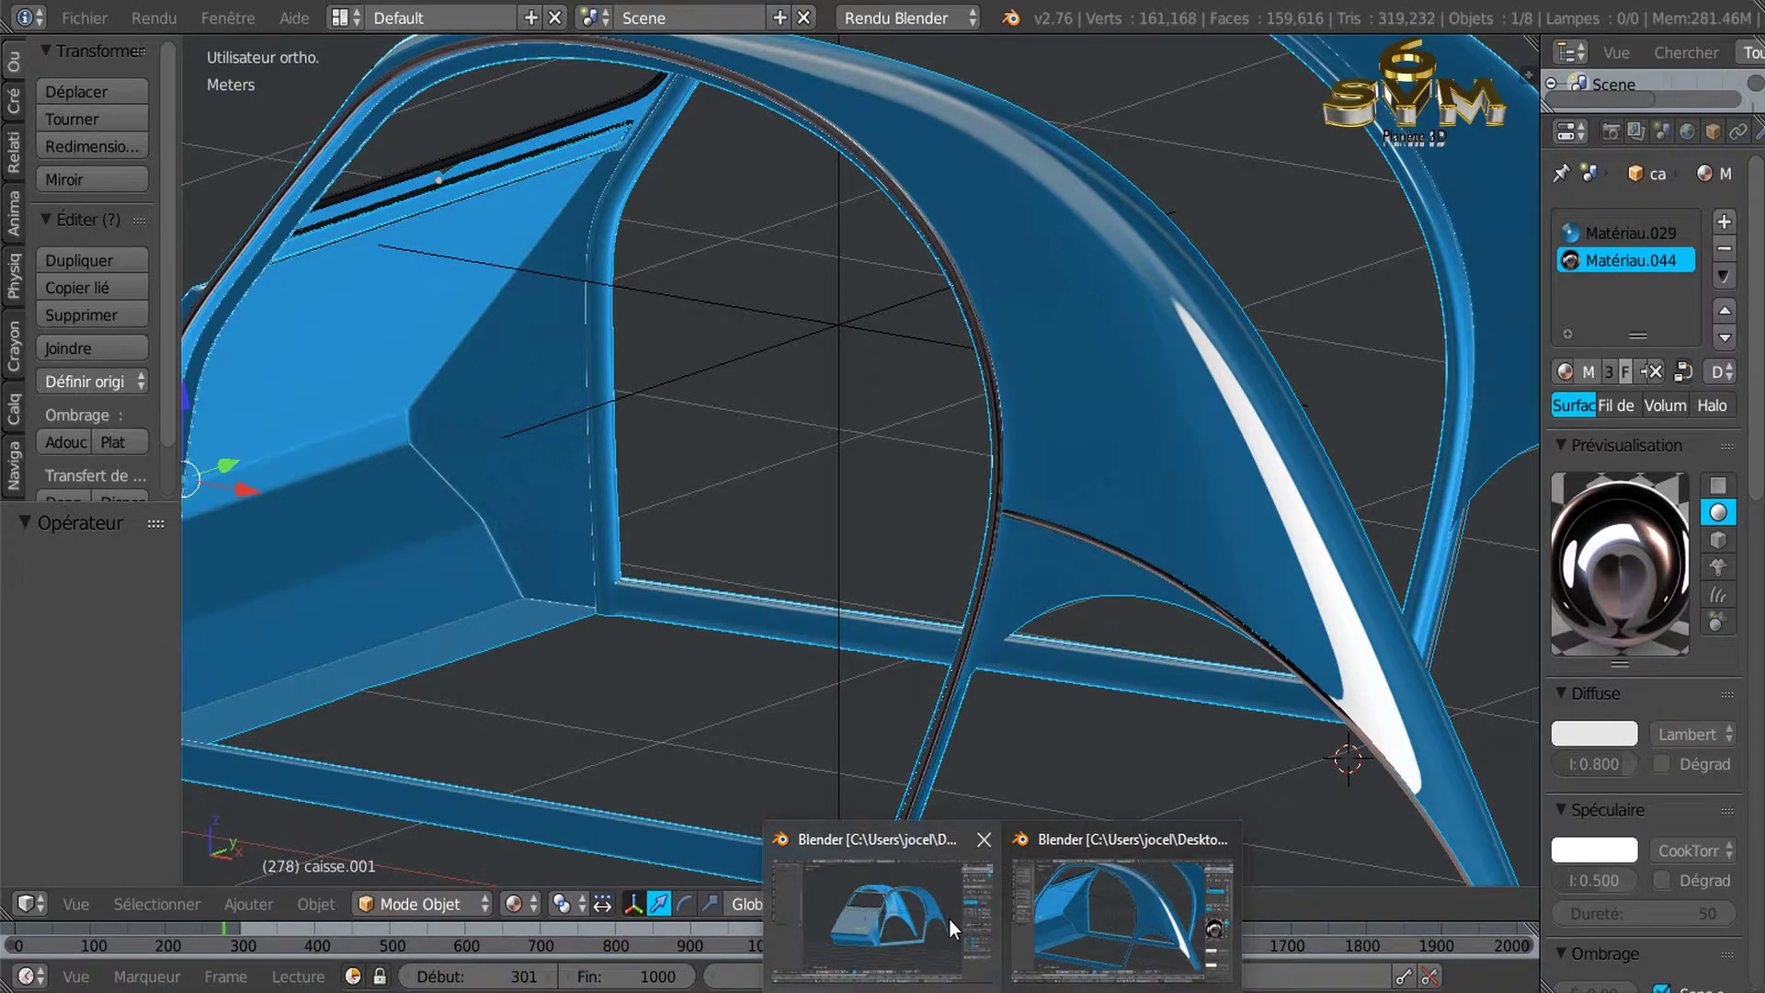
In the other Blender window, orbit and zoom until the whole door opening shows.
{"action": "left_click", "coordinate": [950, 919]}
{"action": "mouse_move", "coordinate": [1188, 527]}
{"action": "middle_mouse_down"}
{"action": "mouse_move", "coordinate": [974, 542]}
{"action": "mouse_move", "coordinate": [1060, 492]}
{"action": "mouse_move", "coordinate": [1153, 537]}
{"action": "mouse_move", "coordinate": [1123, 559]}
{"action": "middle_mouse_up"}
{"action": "scroll", "coordinate": [975, 543], "scroll_direction": "up", "scroll_amount": 5}
{"action": "scroll", "coordinate": [1148, 522], "scroll_direction": "down", "scroll_amount": 2}
{"action": "scroll", "coordinate": [1090, 531], "scroll_direction": "down", "scroll_amount": 3}
{"action": "scroll", "coordinate": [781, 693], "scroll_direction": "up", "scroll_amount": 3}
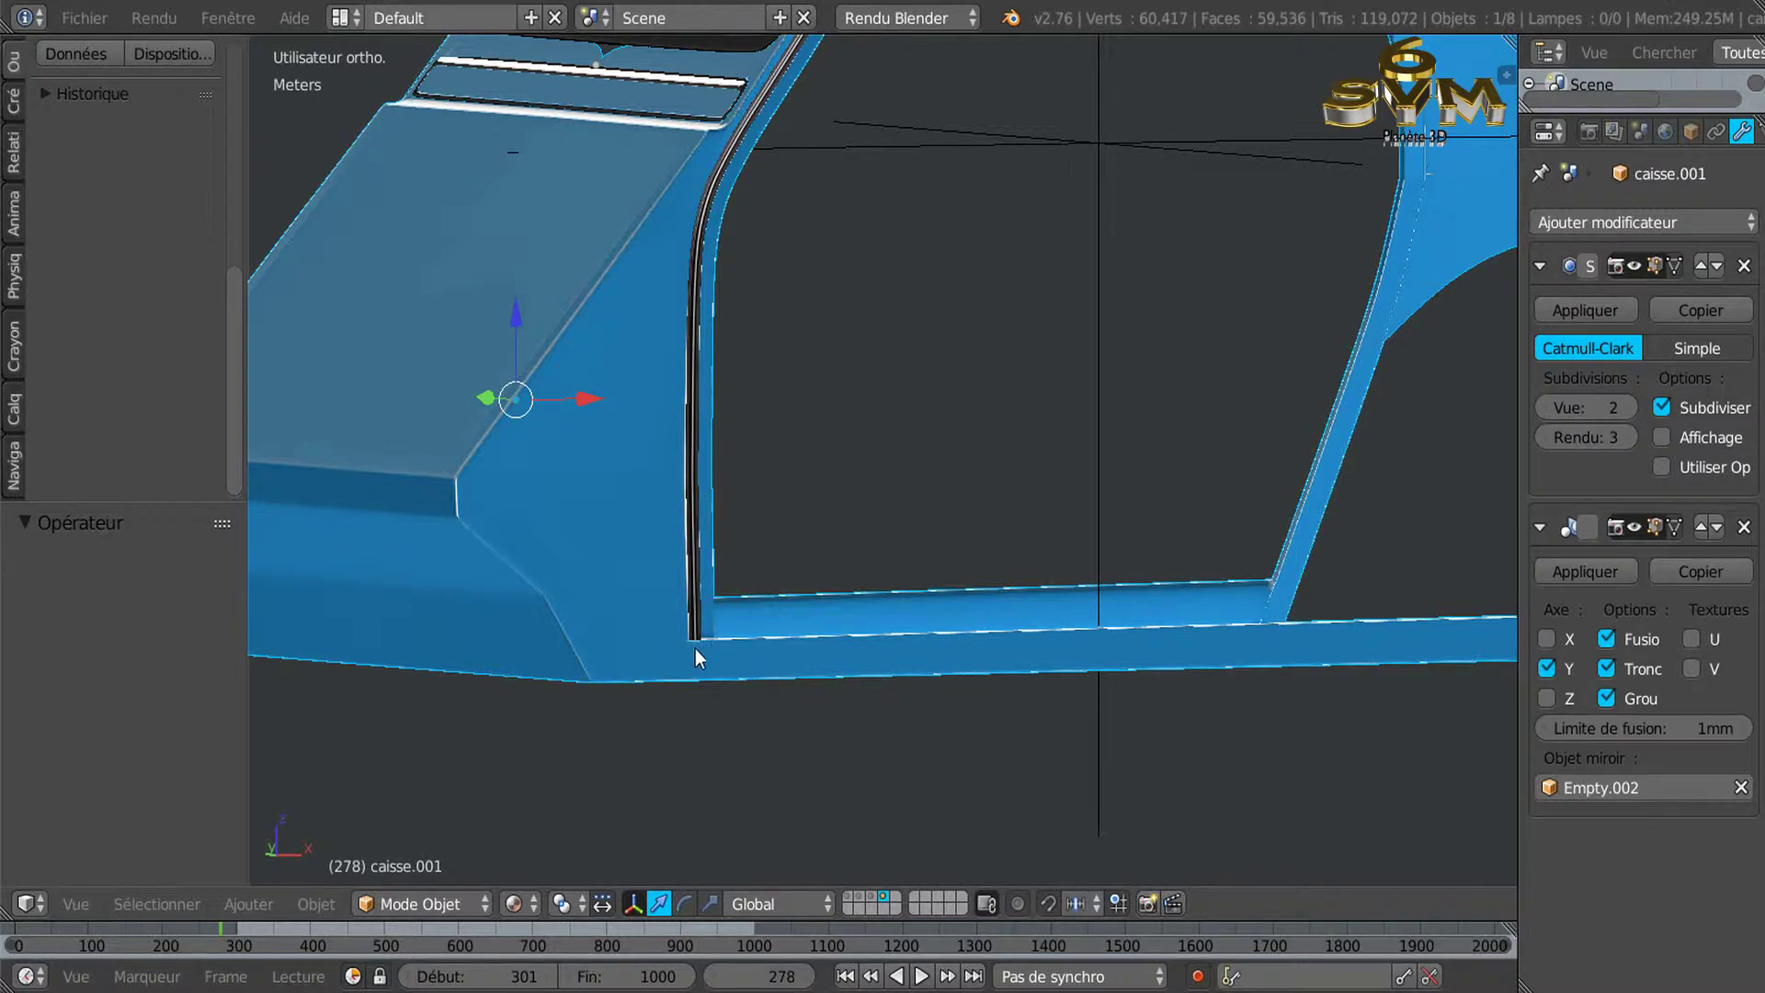
{"action": "scroll", "coordinate": [719, 642], "scroll_direction": "down", "scroll_amount": 2}
{"action": "mouse_move", "coordinate": [745, 644]}
{"action": "middle_mouse_down"}
{"action": "mouse_move", "coordinate": [695, 680]}
{"action": "mouse_move", "coordinate": [700, 653]}
{"action": "mouse_move", "coordinate": [768, 656]}
{"action": "middle_mouse_up"}
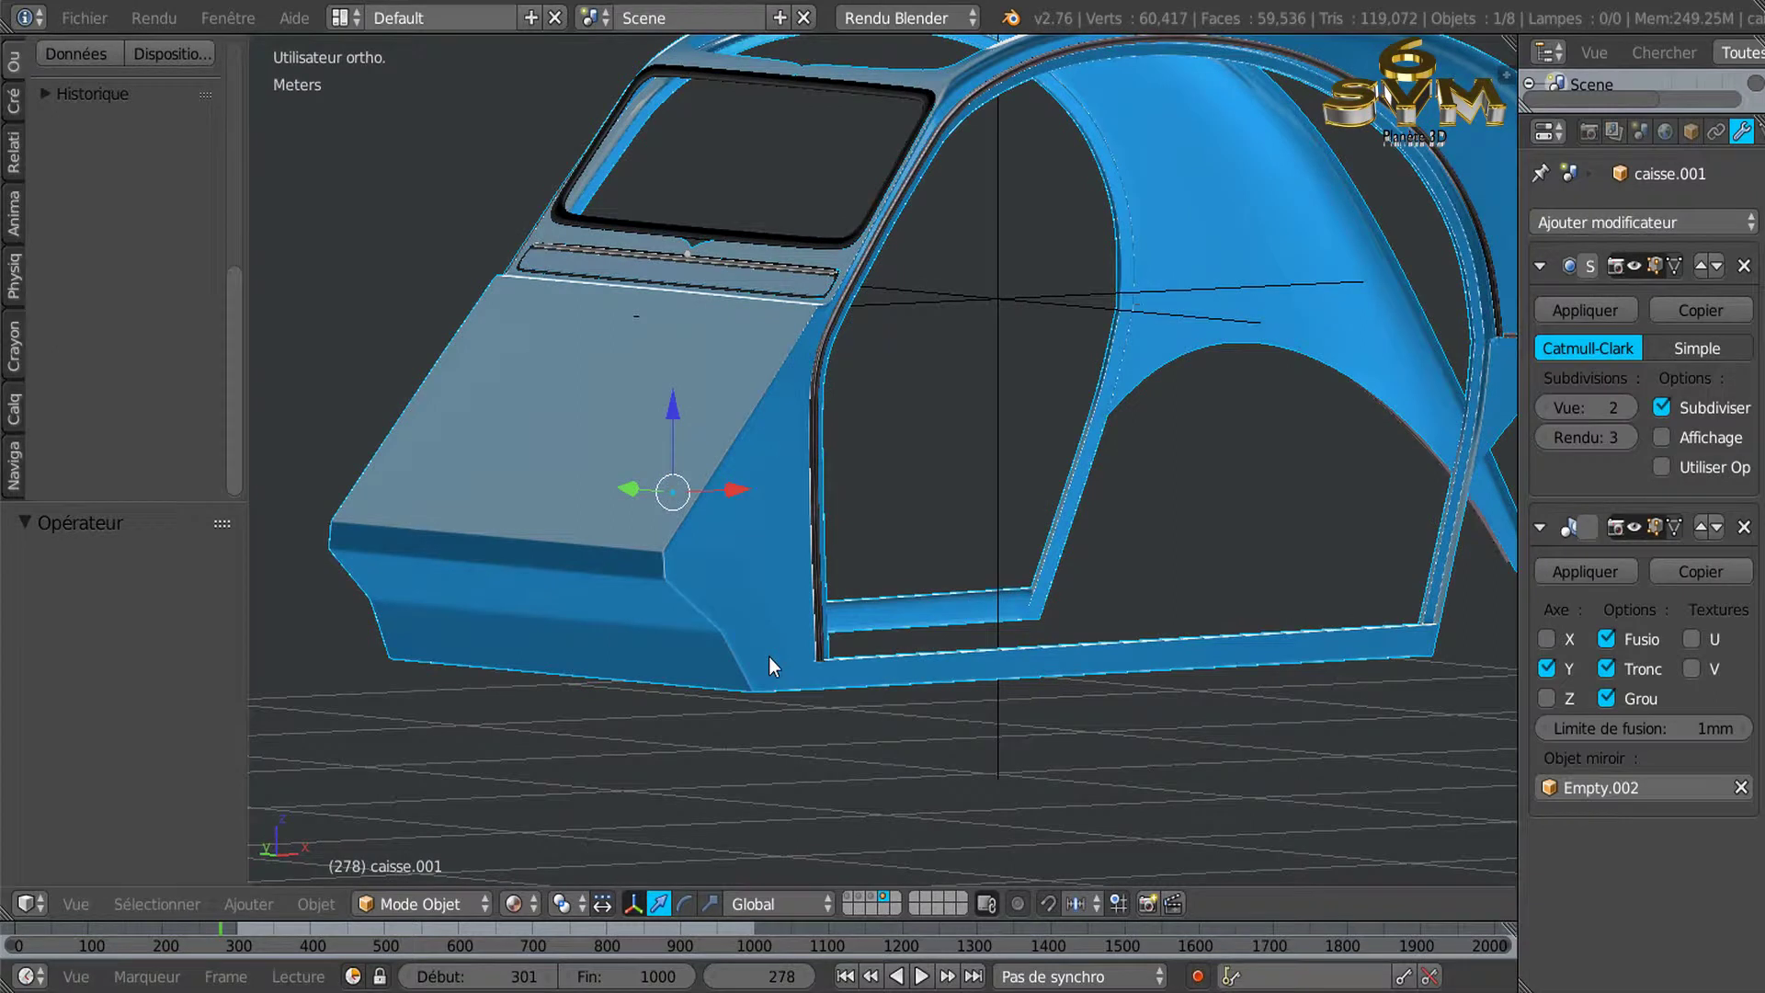
{"action": "scroll", "coordinate": [842, 682], "scroll_direction": "up", "scroll_amount": 3}
{"action": "scroll", "coordinate": [841, 682], "scroll_direction": "up", "scroll_amount": 1}
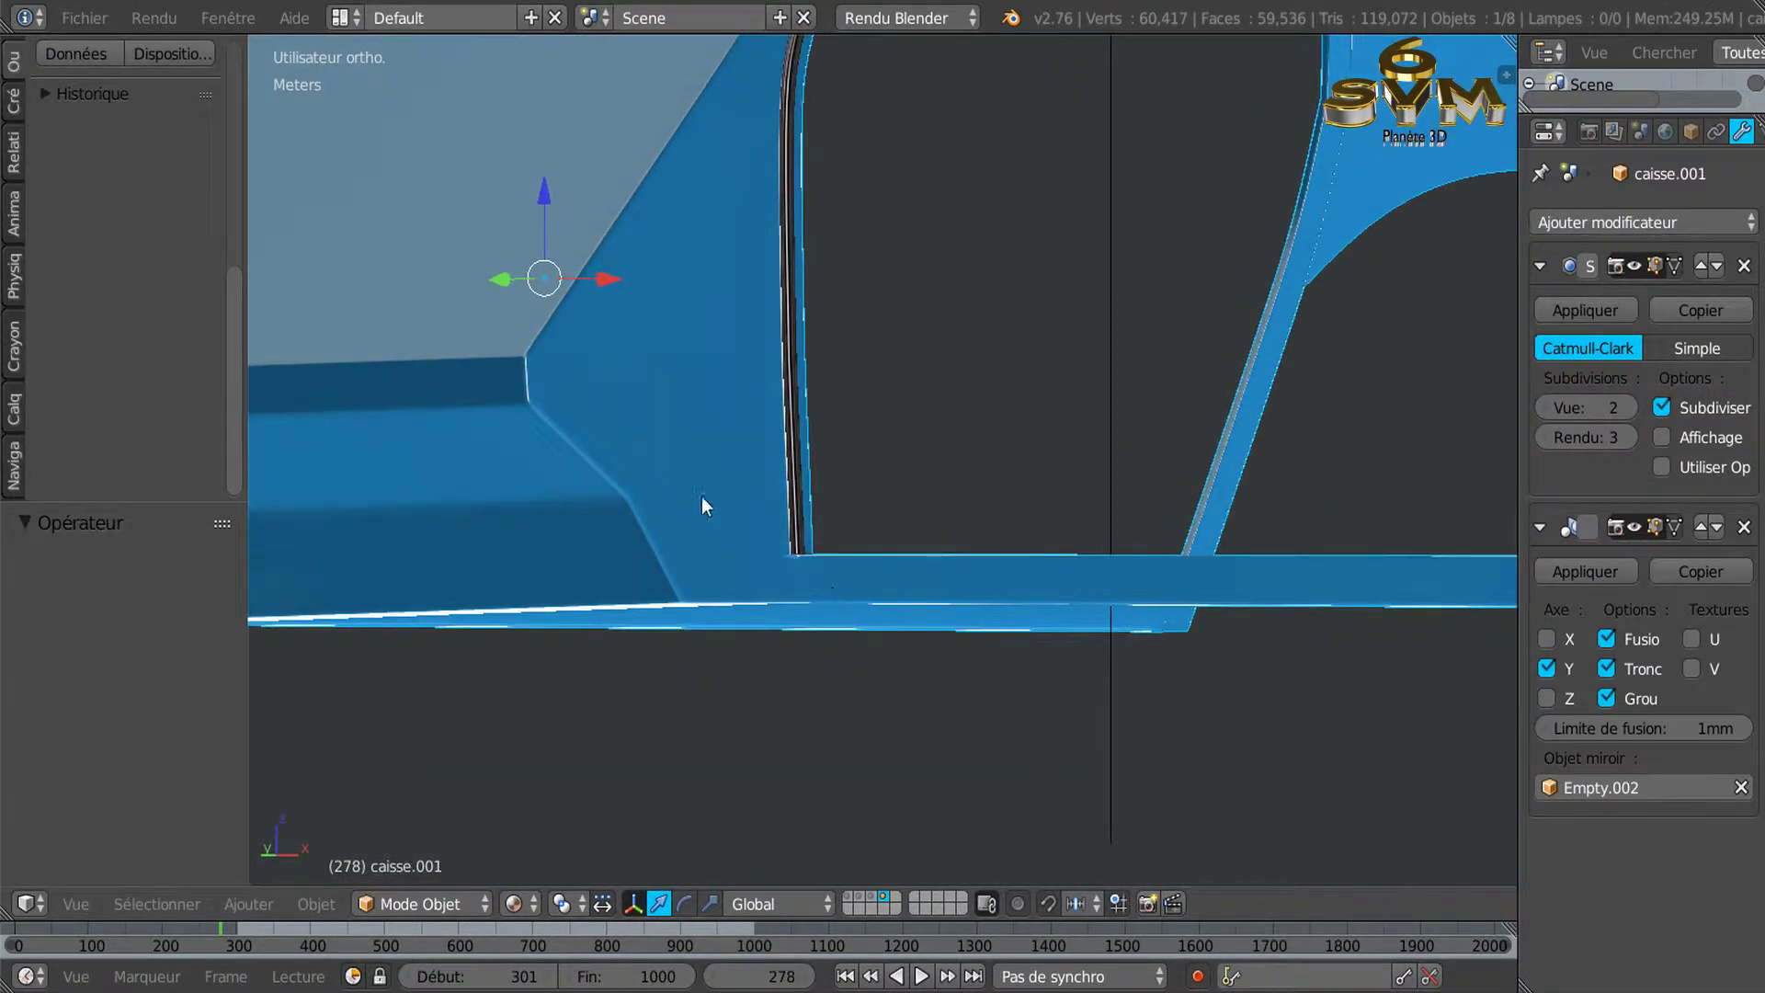
Enter Edit Mode on caisse.001 and face the door pillar and sill head-on.
{"action": "key", "text": "Tab"}
{"action": "mouse_move", "coordinate": [705, 474]}
{"action": "middle_mouse_down"}
{"action": "mouse_move", "coordinate": [792, 622]}
{"action": "mouse_move", "coordinate": [812, 524]}
{"action": "mouse_move", "coordinate": [698, 516]}
{"action": "mouse_move", "coordinate": [591, 552]}
{"action": "mouse_move", "coordinate": [520, 607]}
{"action": "mouse_move", "coordinate": [544, 563]}
{"action": "mouse_move", "coordinate": [524, 539]}
{"action": "middle_mouse_up"}
{"action": "mouse_move", "coordinate": [664, 503]}
{"action": "middle_mouse_down"}
{"action": "mouse_move", "coordinate": [662, 551]}
{"action": "mouse_move", "coordinate": [713, 465]}
{"action": "mouse_move", "coordinate": [789, 456]}
{"action": "mouse_move", "coordinate": [898, 492]}
{"action": "mouse_move", "coordinate": [918, 546]}
{"action": "mouse_move", "coordinate": [823, 500]}
{"action": "middle_mouse_up"}
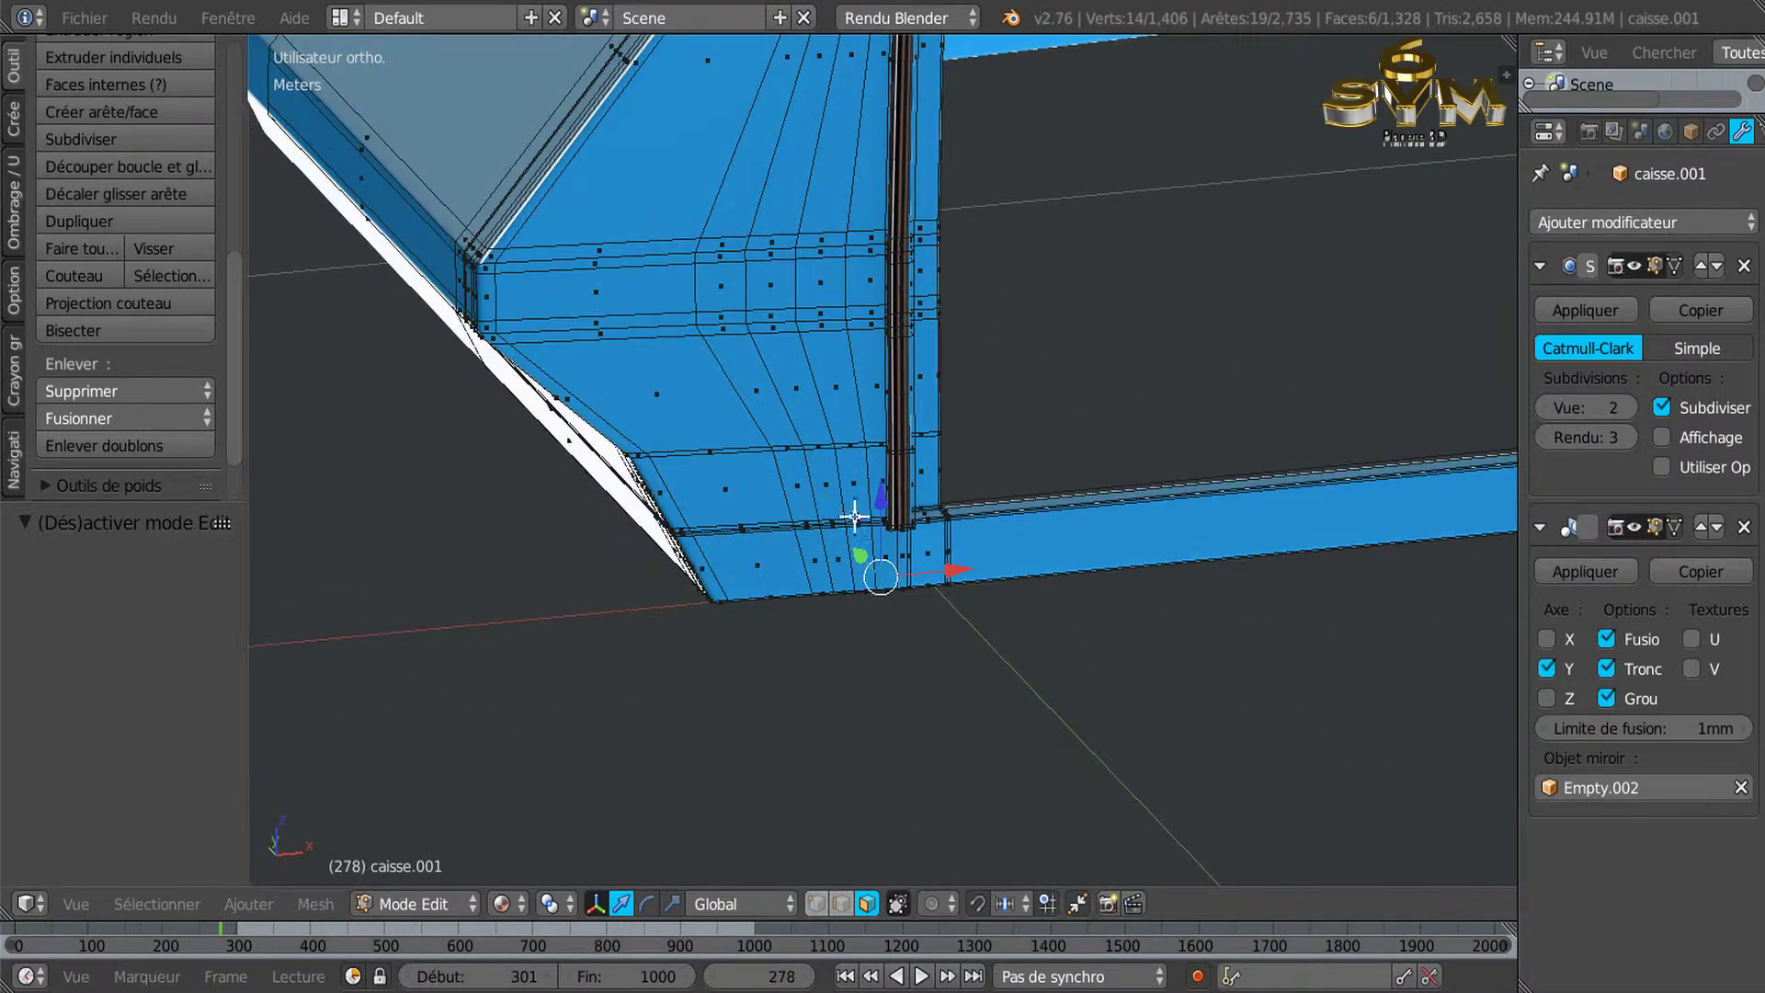
{"action": "middle_click_drag", "start_coordinate": [934, 516], "coordinate": [808, 515], "text": "shift"}
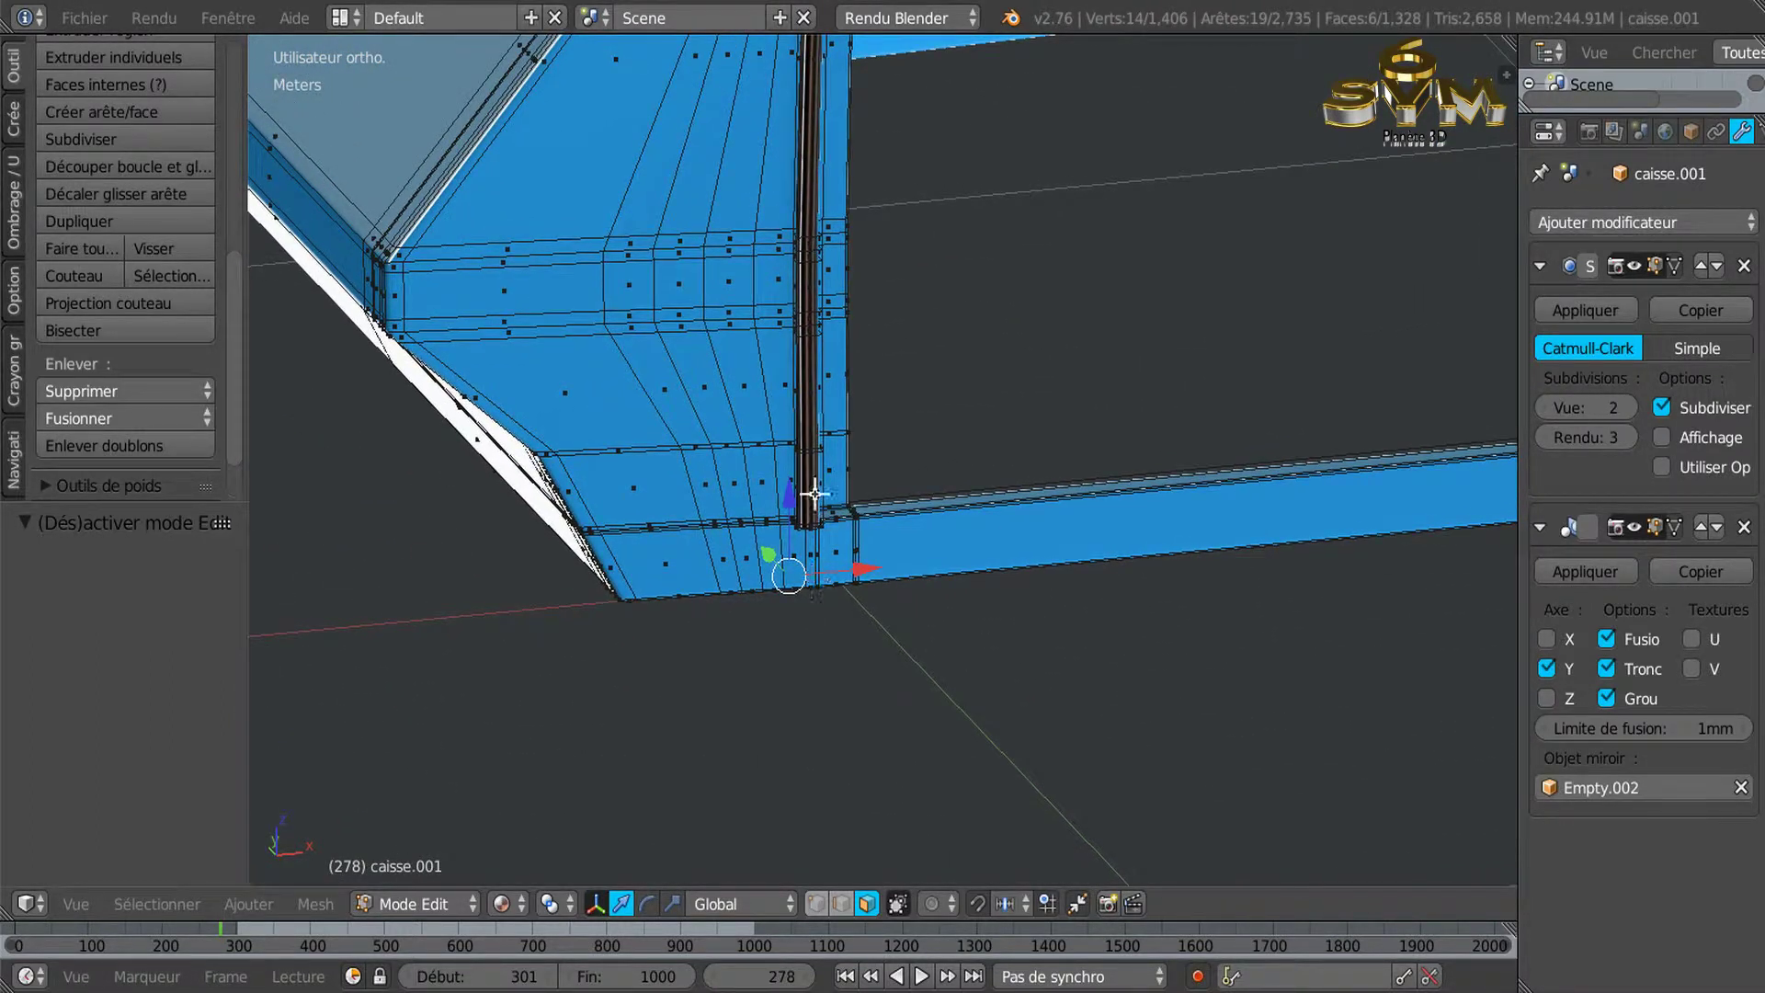
{"action": "middle_click_drag", "start_coordinate": [1024, 548], "coordinate": [803, 607], "text": "shift"}
{"action": "scroll", "coordinate": [806, 605], "scroll_direction": "down", "scroll_amount": 4}
Inspect the door arch from above, then bring up the Exit Blender unsaved-changes prompt.
{"action": "mouse_move", "coordinate": [1010, 636]}
{"action": "middle_mouse_down"}
{"action": "mouse_move", "coordinate": [1142, 575]}
{"action": "mouse_move", "coordinate": [974, 603]}
{"action": "mouse_move", "coordinate": [973, 560]}
{"action": "middle_mouse_up"}
{"action": "scroll", "coordinate": [1109, 533], "scroll_direction": "up", "scroll_amount": 5}
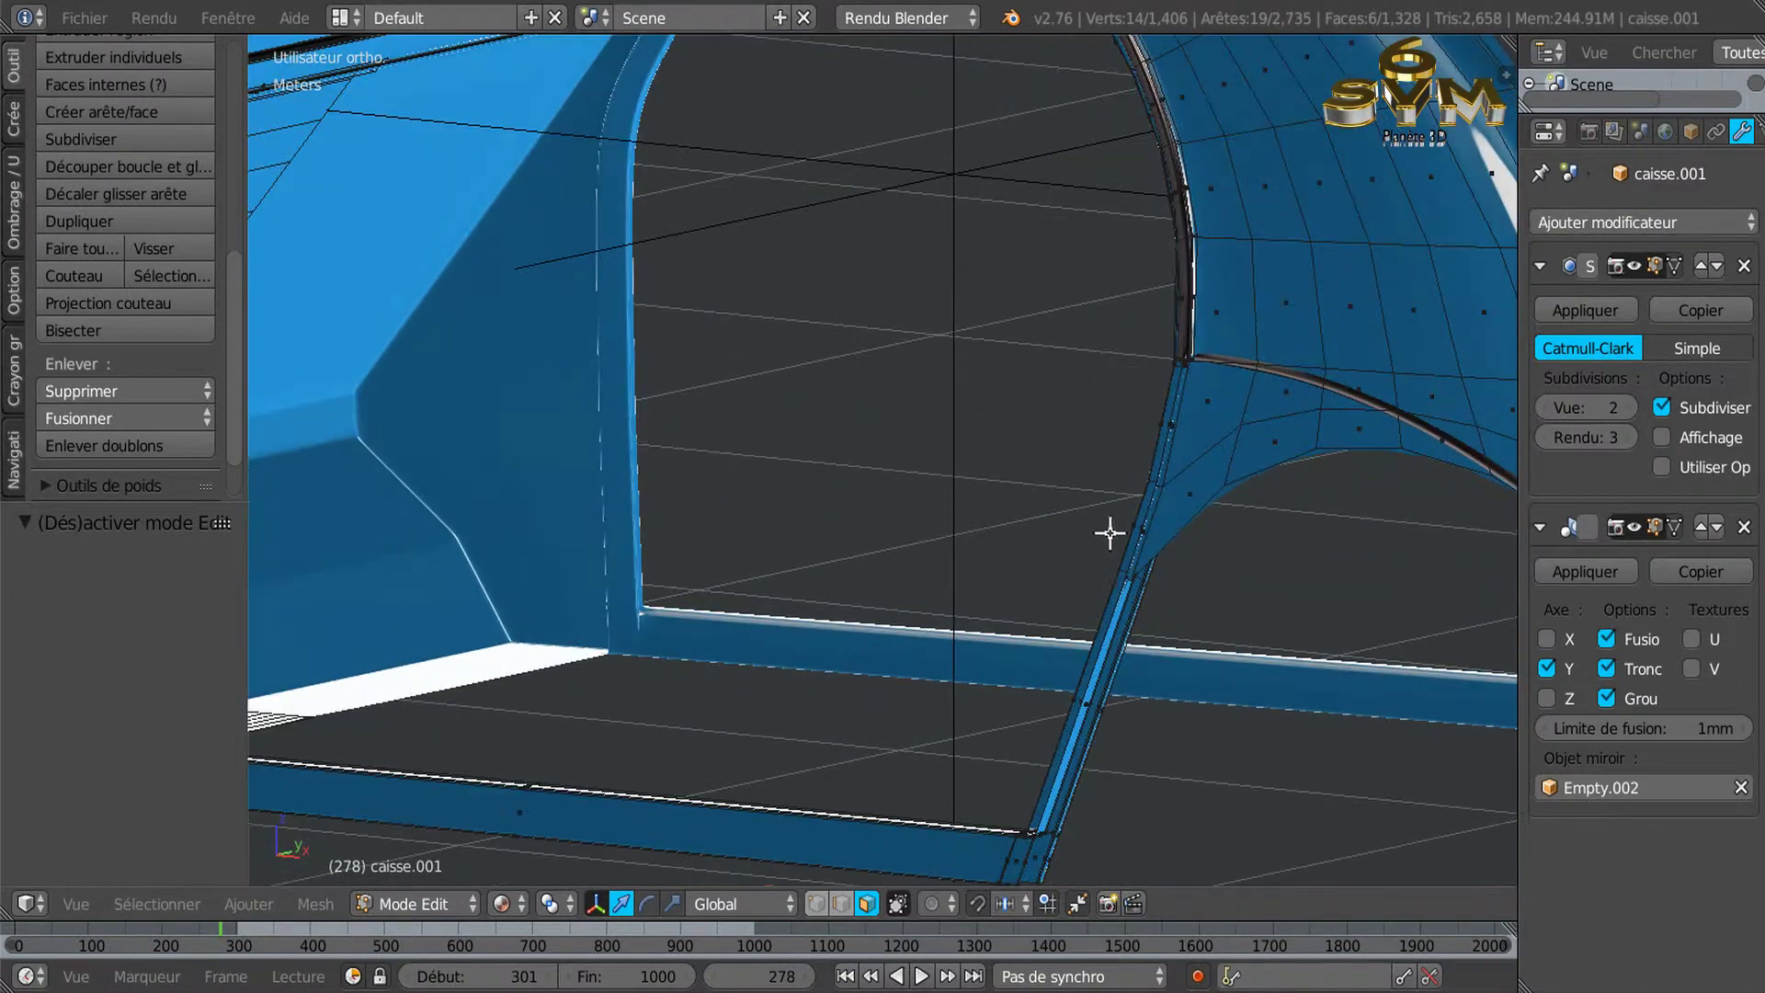
{"action": "scroll", "coordinate": [974, 548], "scroll_direction": "down", "scroll_amount": 2}
{"action": "scroll", "coordinate": [887, 564], "scroll_direction": "down", "scroll_amount": 2}
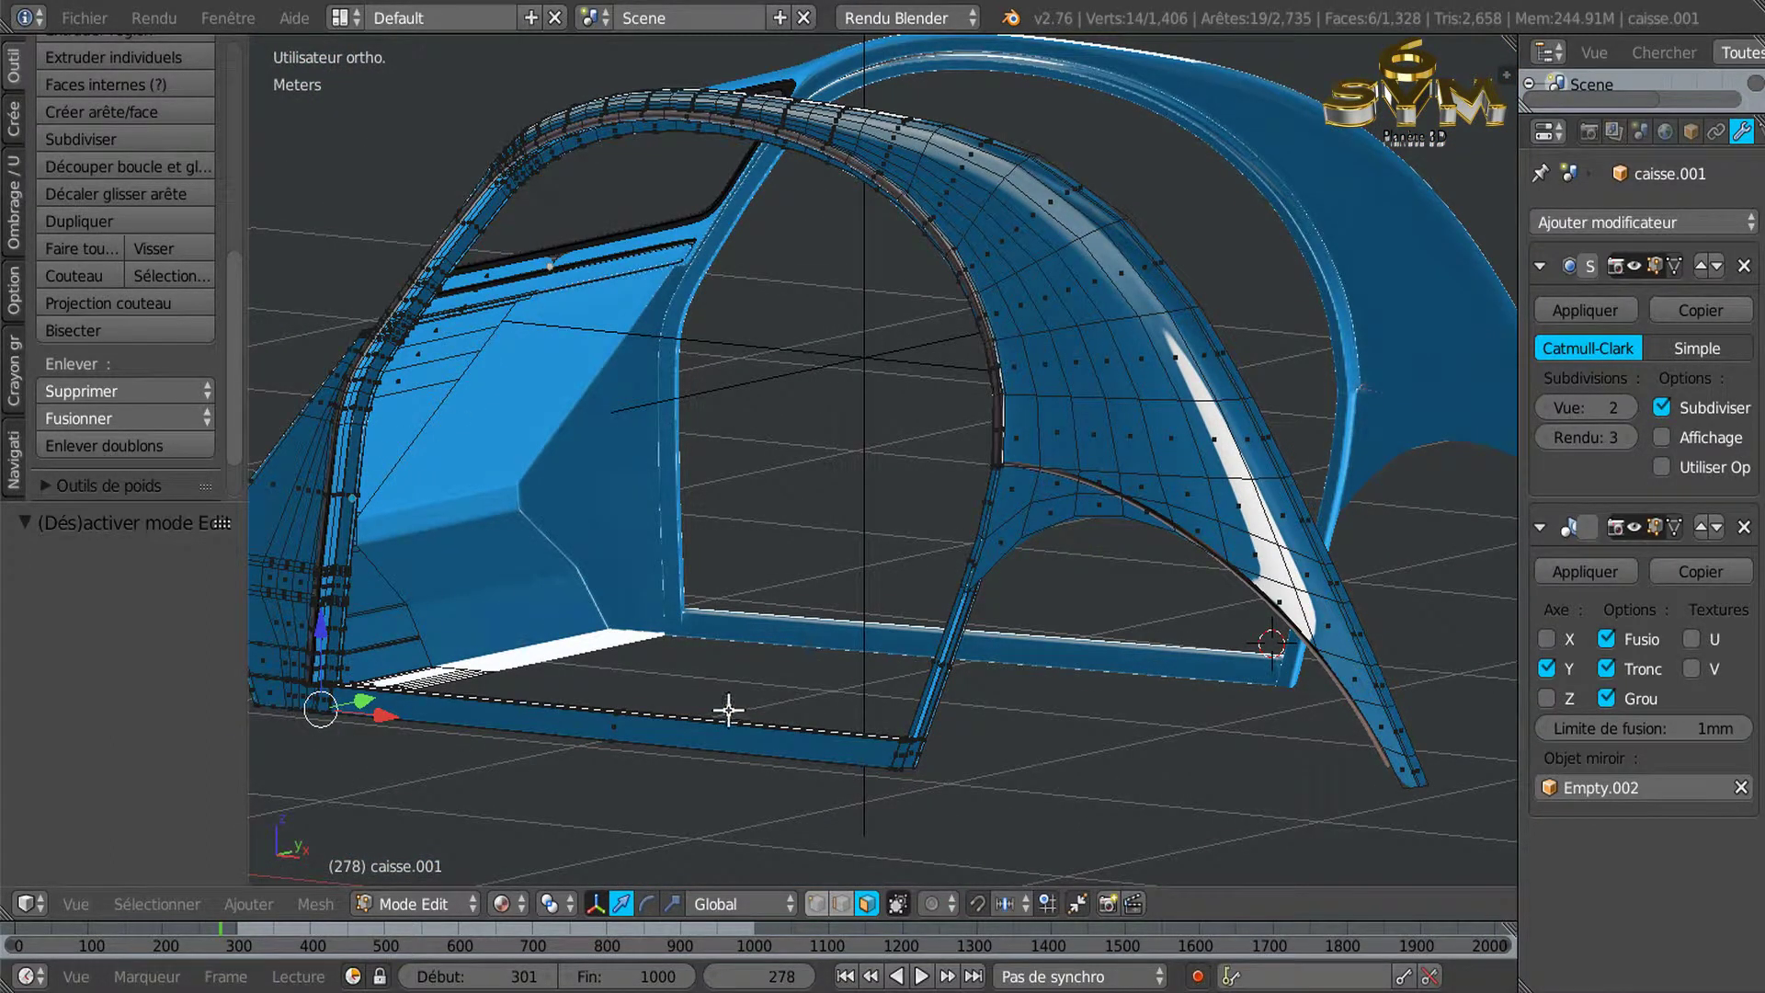
{"action": "scroll", "coordinate": [1064, 555], "scroll_direction": "up", "scroll_amount": 2}
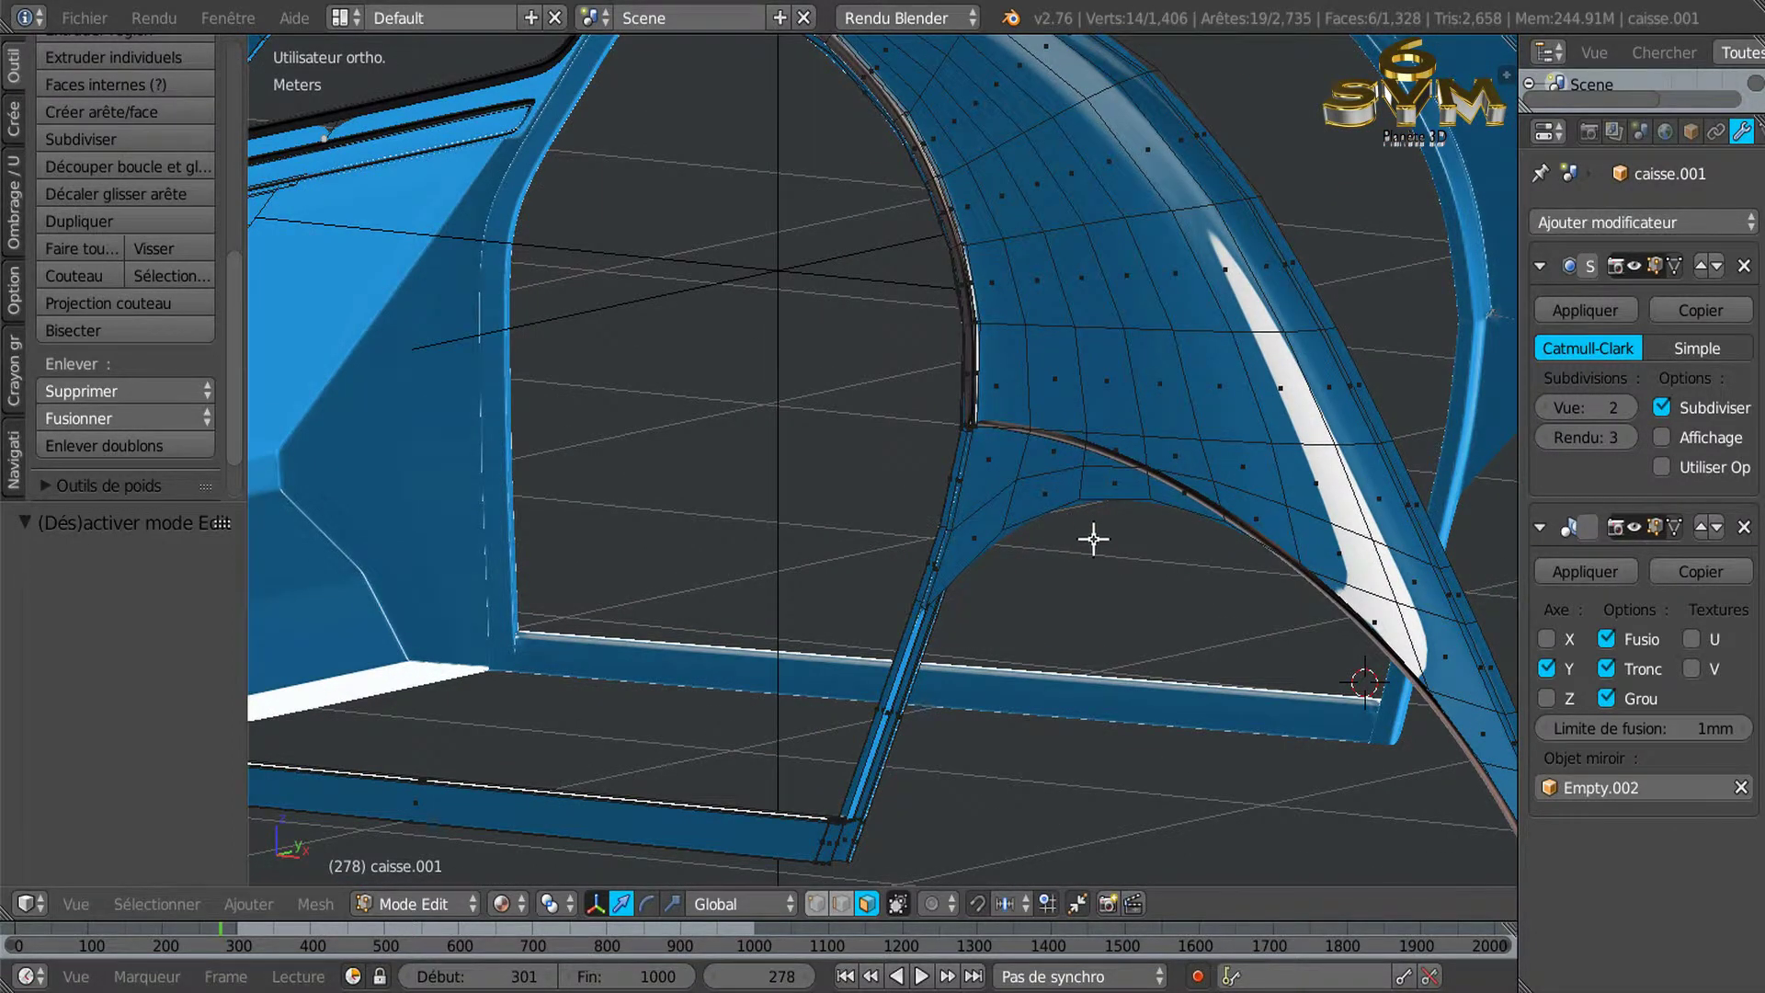
{"action": "middle_click_drag", "start_coordinate": [1094, 539], "coordinate": [1151, 543]}
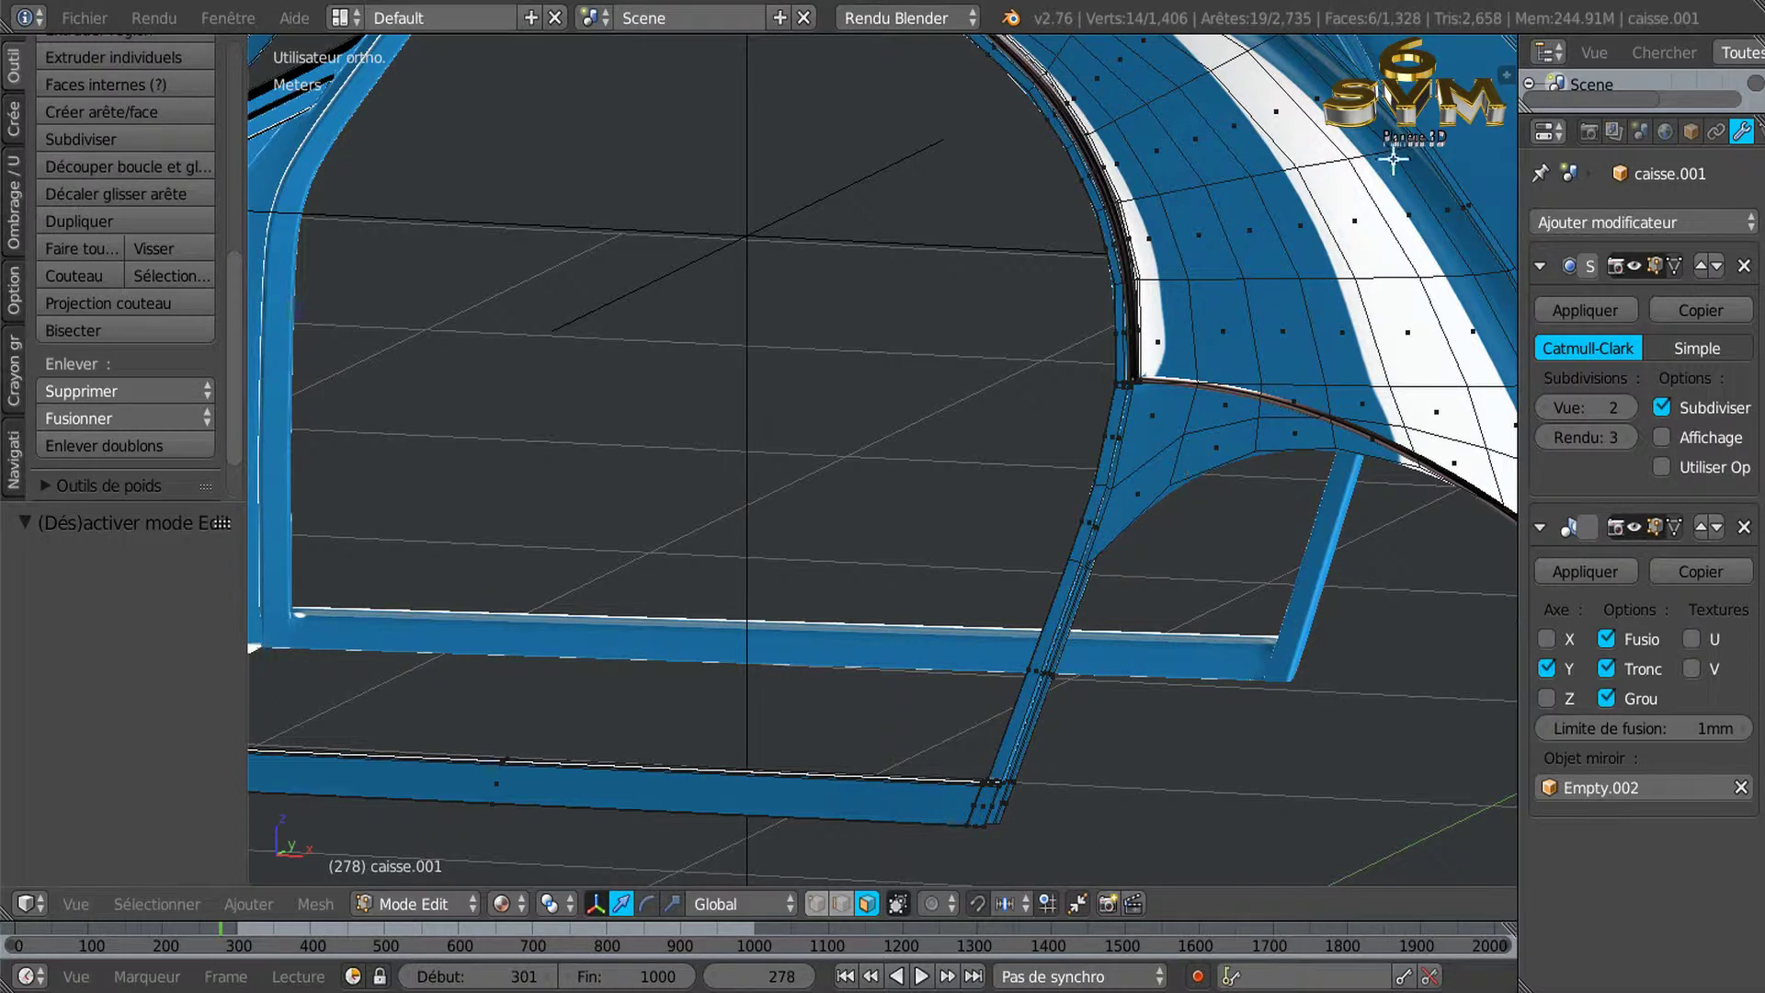
{"action": "key", "text": "alt+F4"}
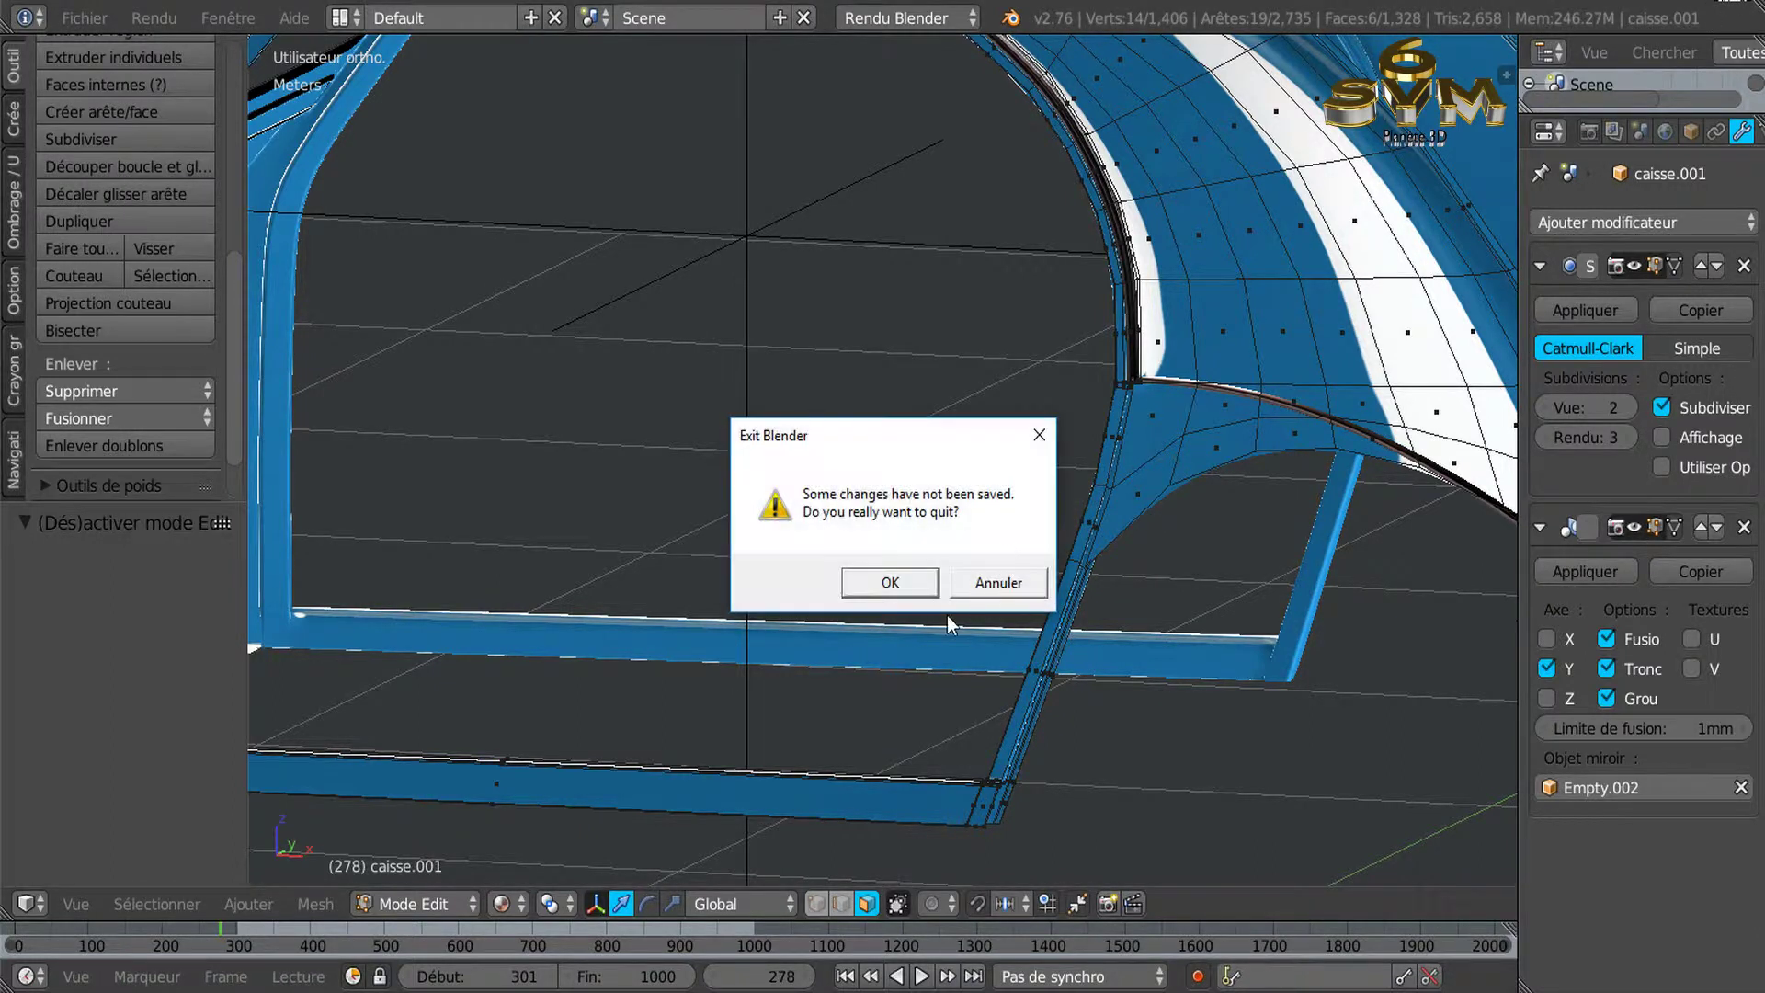
Cancel quitting and frame the door area in top, then front, orthographic view.
{"action": "left_click", "coordinate": [898, 582]}
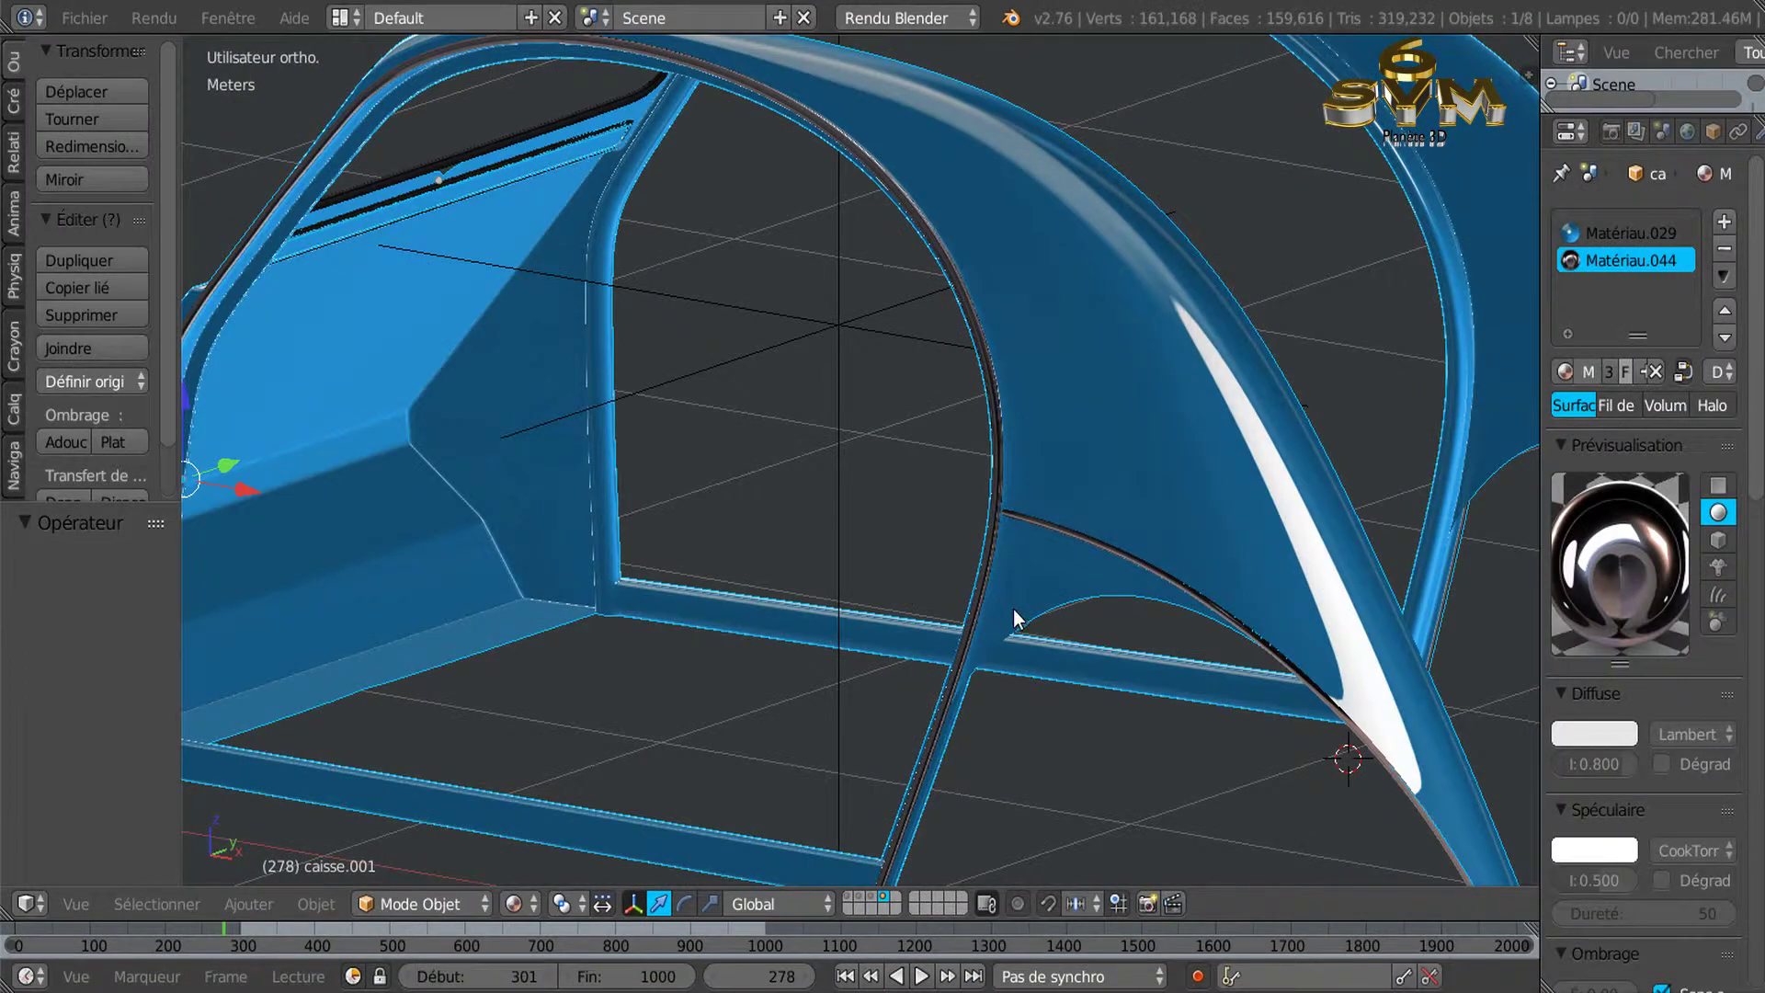
{"action": "middle_click_drag", "start_coordinate": [971, 741], "coordinate": [824, 513], "text": "shift"}
{"action": "mouse_move", "coordinate": [1013, 584]}
{"action": "middle_mouse_down", "text": "shift"}
{"action": "mouse_move", "coordinate": [1130, 555]}
{"action": "mouse_move", "coordinate": [796, 629]}
{"action": "mouse_move", "coordinate": [925, 619]}
{"action": "mouse_move", "coordinate": [989, 658]}
{"action": "middle_mouse_up", "text": "shift"}
{"action": "scroll", "coordinate": [965, 618], "scroll_direction": "up", "scroll_amount": 2}
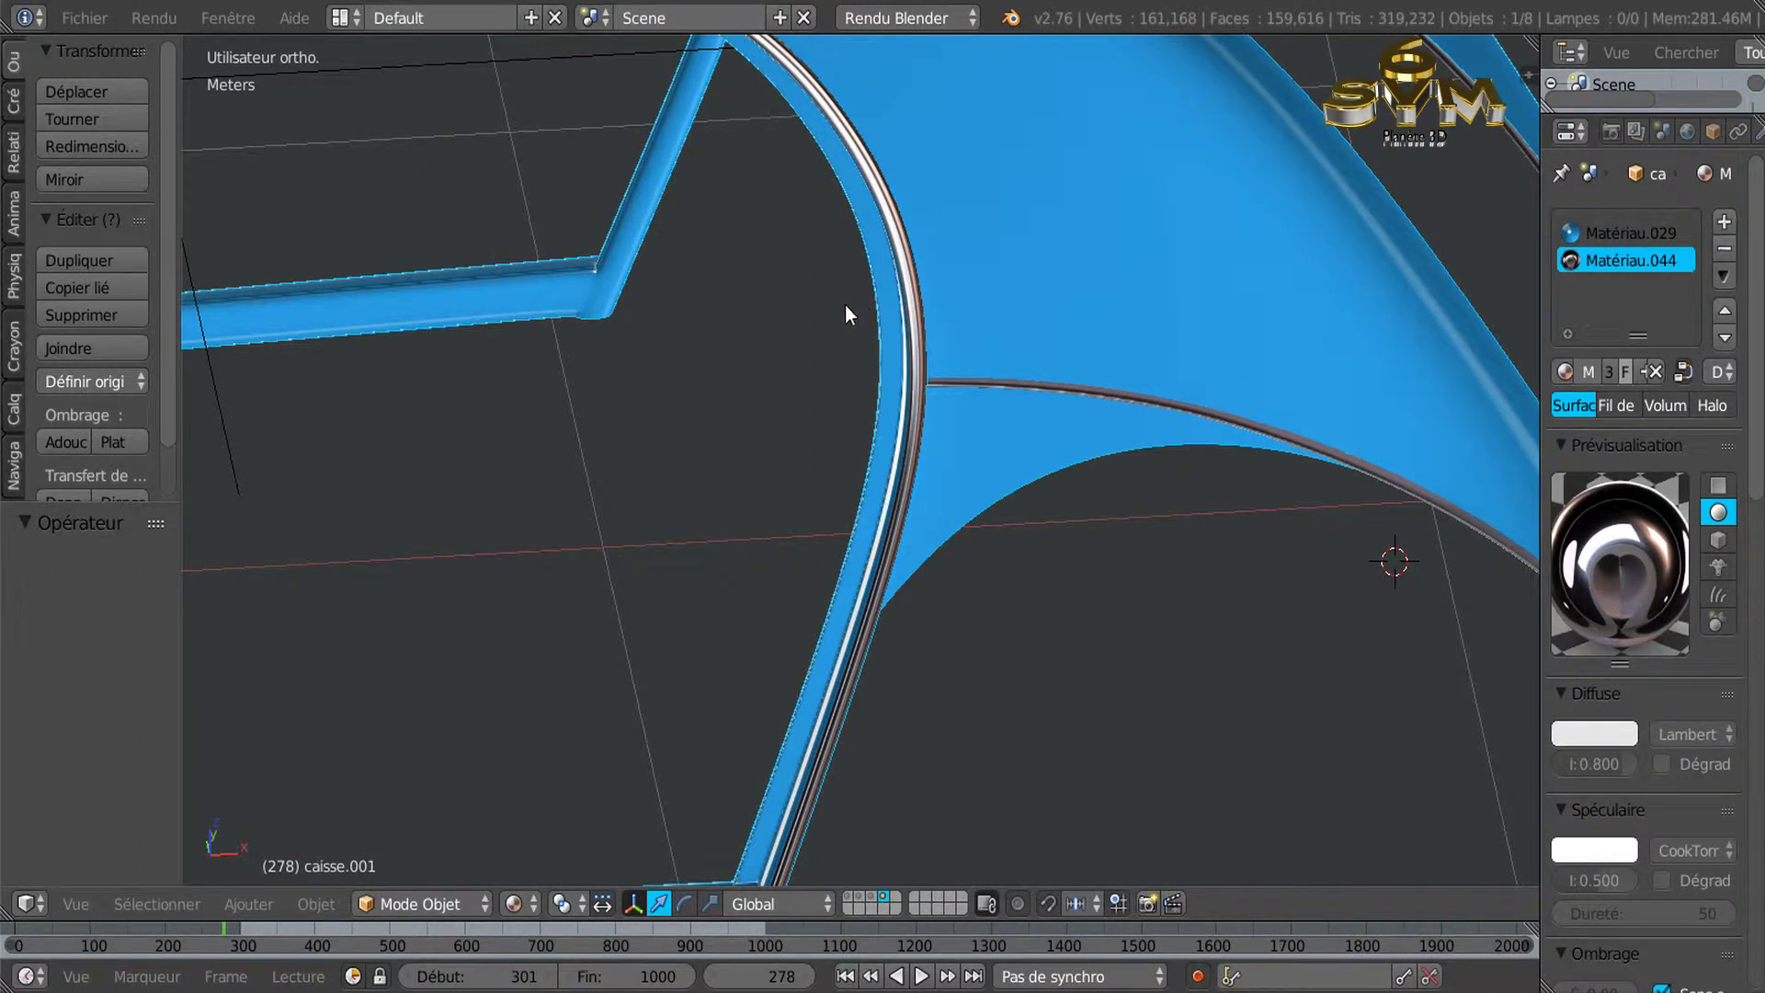
{"action": "key", "text": "KP_7"}
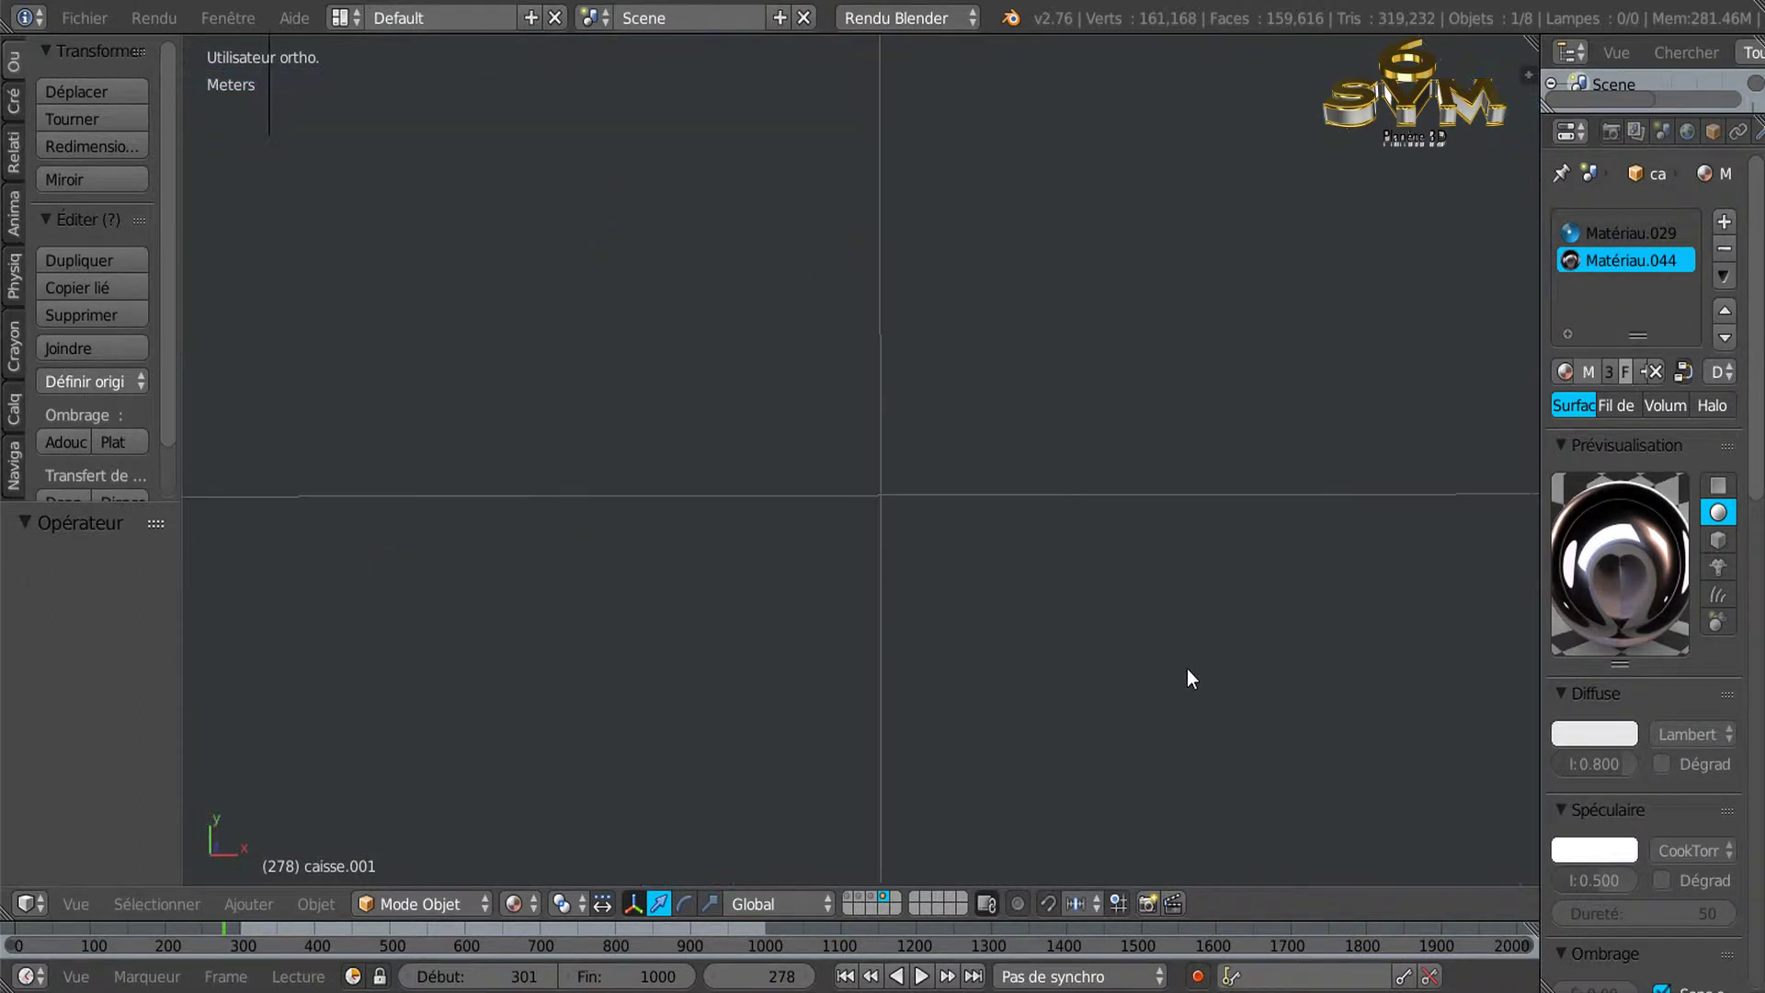
{"action": "scroll", "coordinate": [1187, 669], "scroll_direction": "down", "scroll_amount": 2}
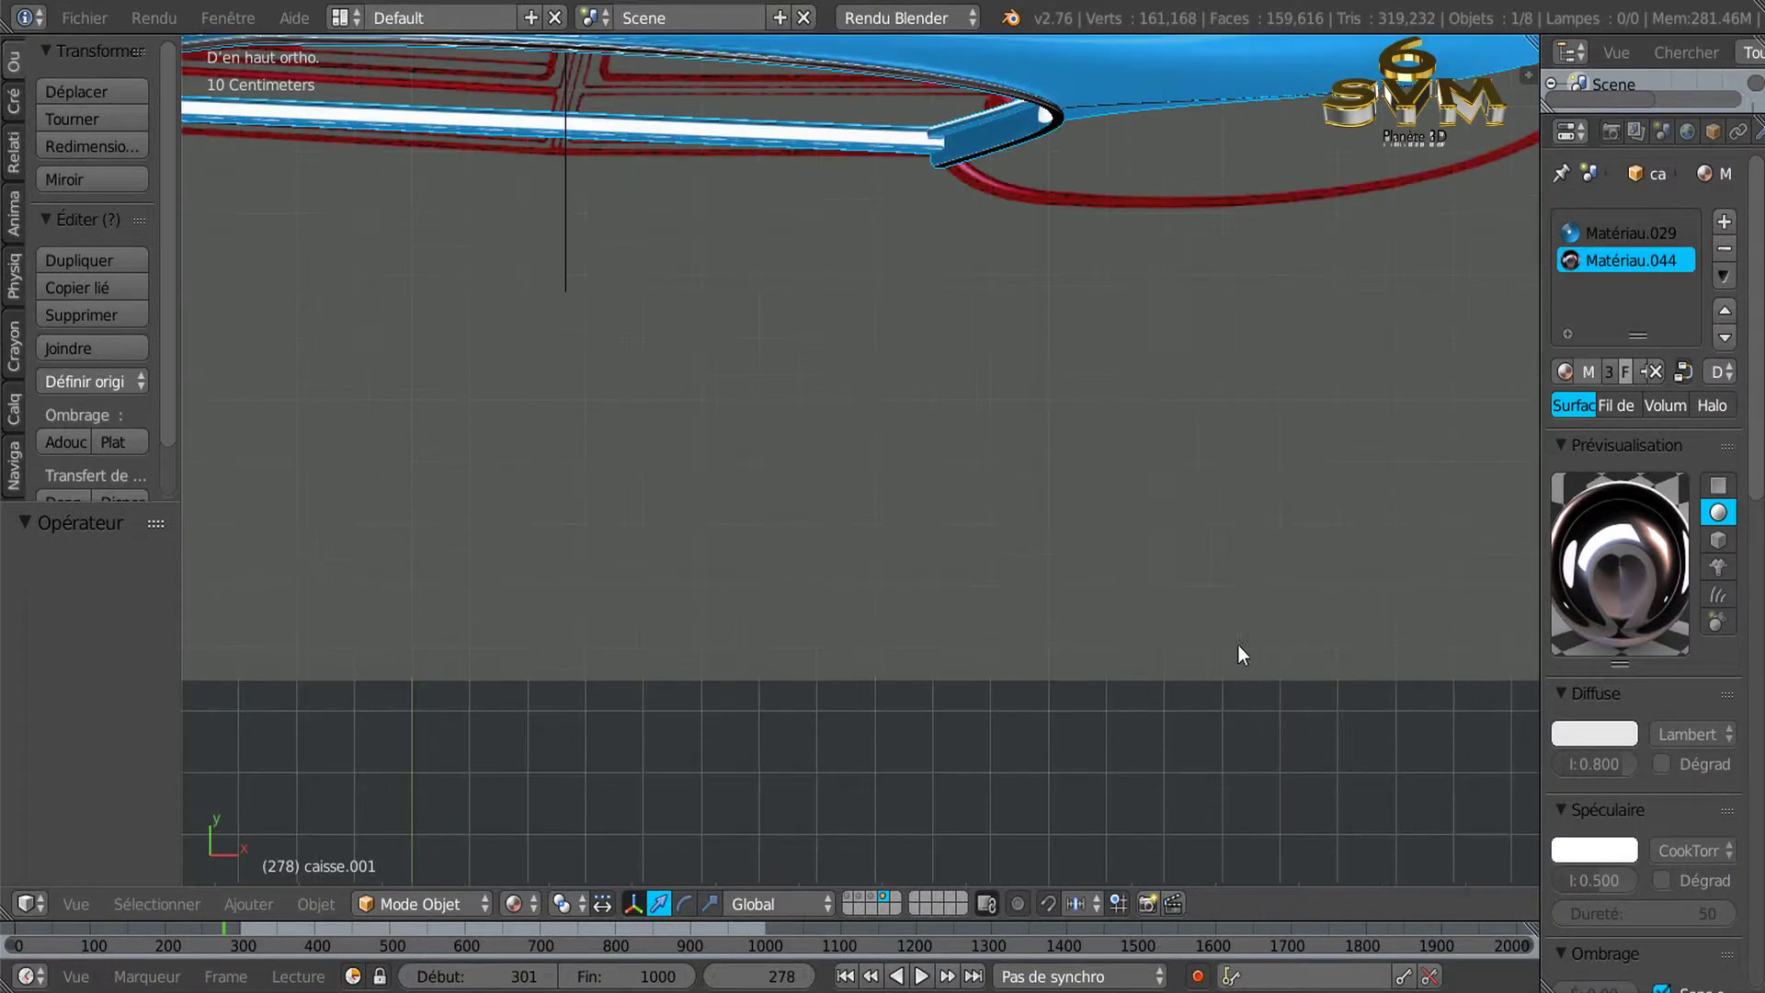
{"action": "key", "text": "KP_1"}
{"action": "key", "text": "KP_Decimal"}
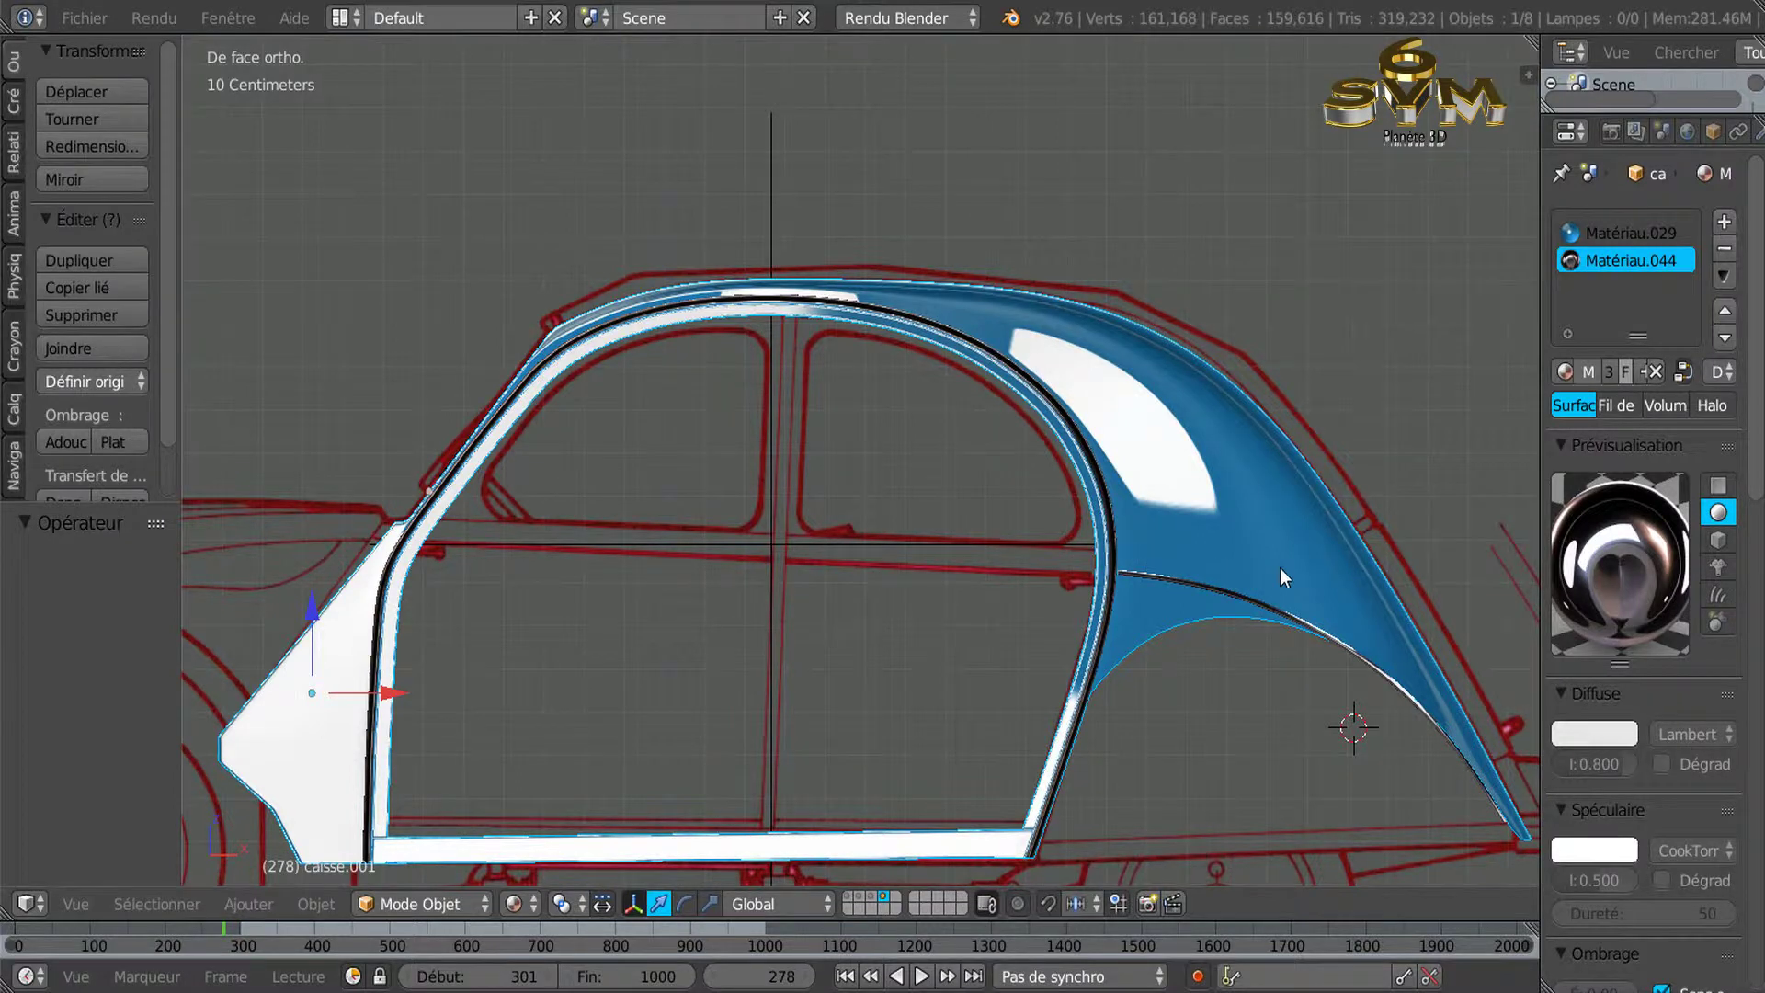
{"action": "scroll", "coordinate": [1224, 603], "scroll_direction": "up", "scroll_amount": 2}
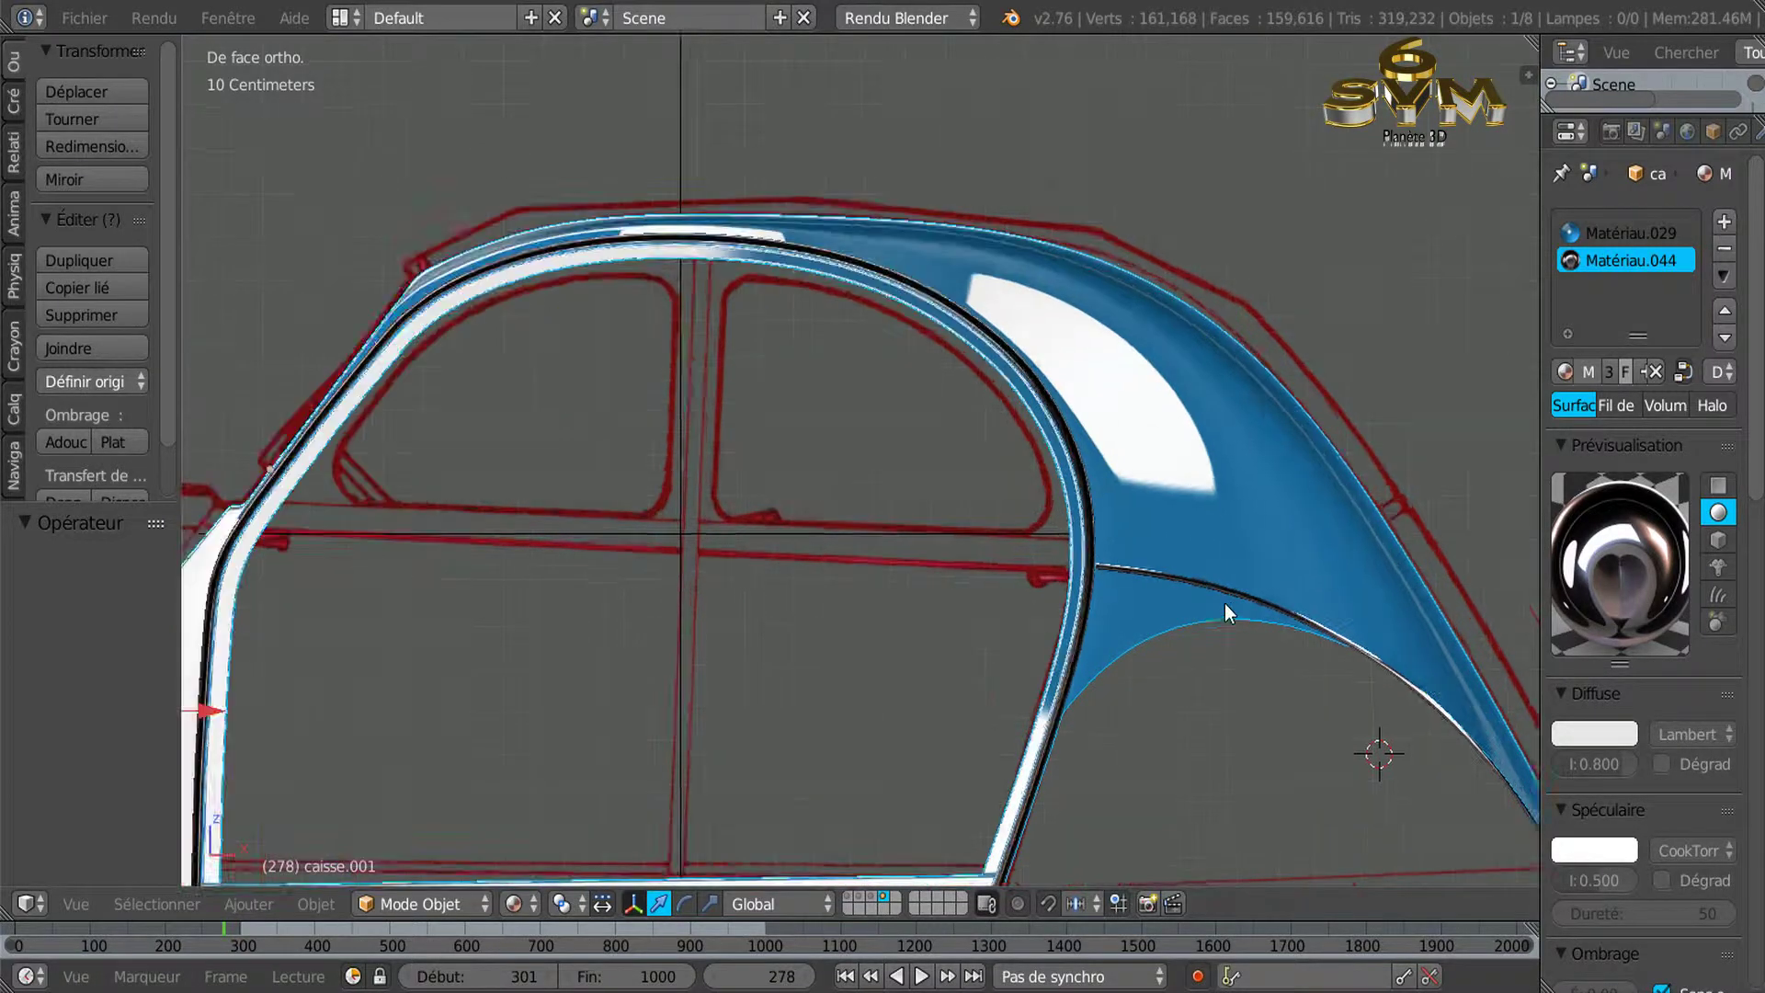
{"action": "scroll", "coordinate": [1224, 603], "scroll_direction": "up", "scroll_amount": 3}
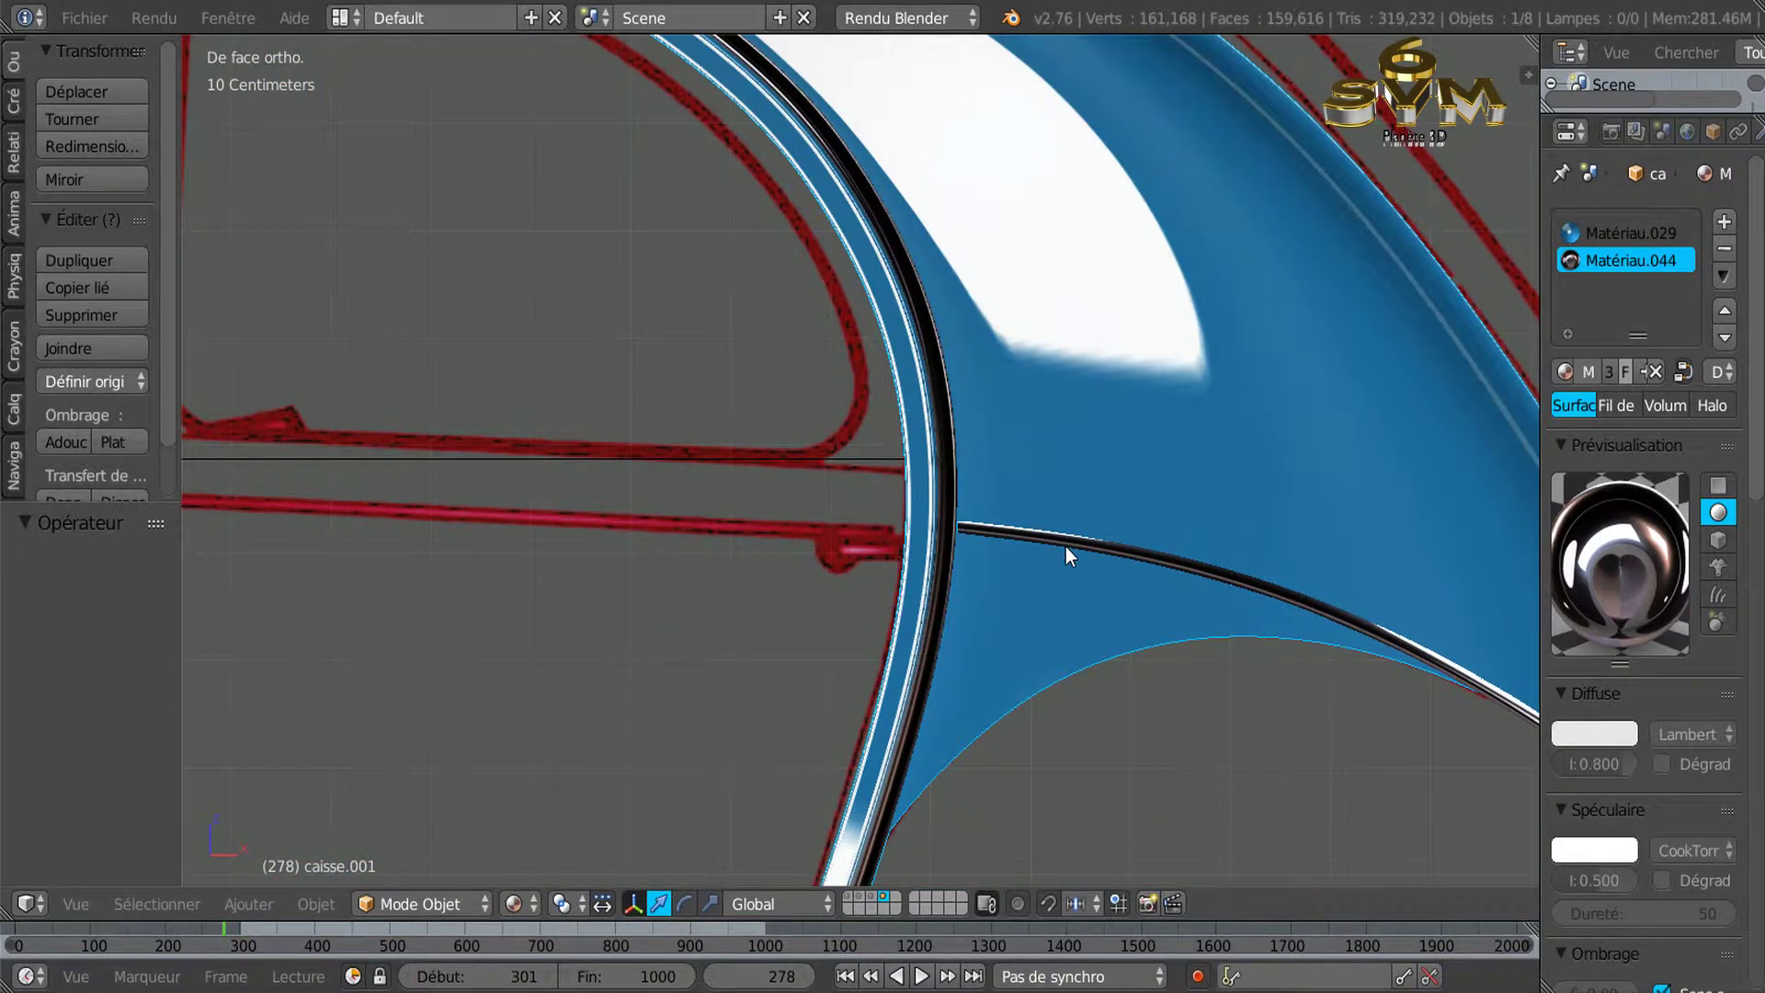
Hide the caisse.002 trim strip, center on the pillar junction, and select caisse.001.
{"action": "right_click", "coordinate": [1044, 597]}
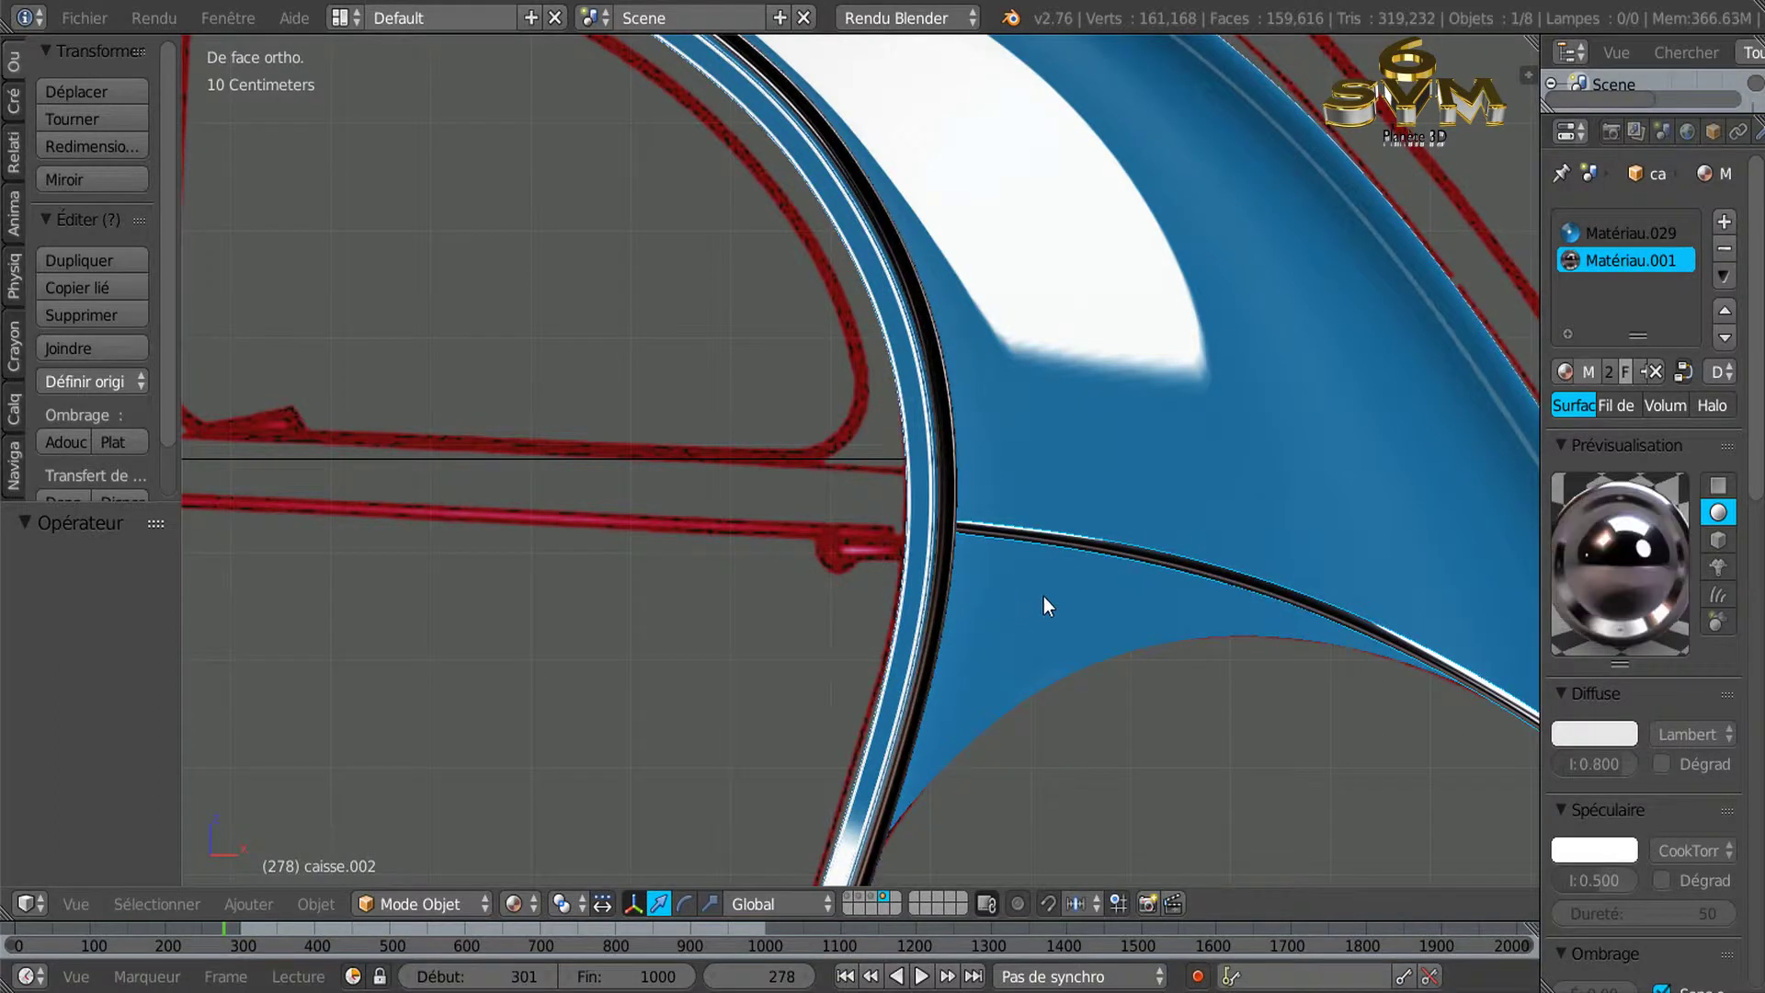
{"action": "scroll", "coordinate": [1044, 598], "scroll_direction": "up", "scroll_amount": 1}
{"action": "scroll", "coordinate": [1044, 598], "scroll_direction": "up", "scroll_amount": 1}
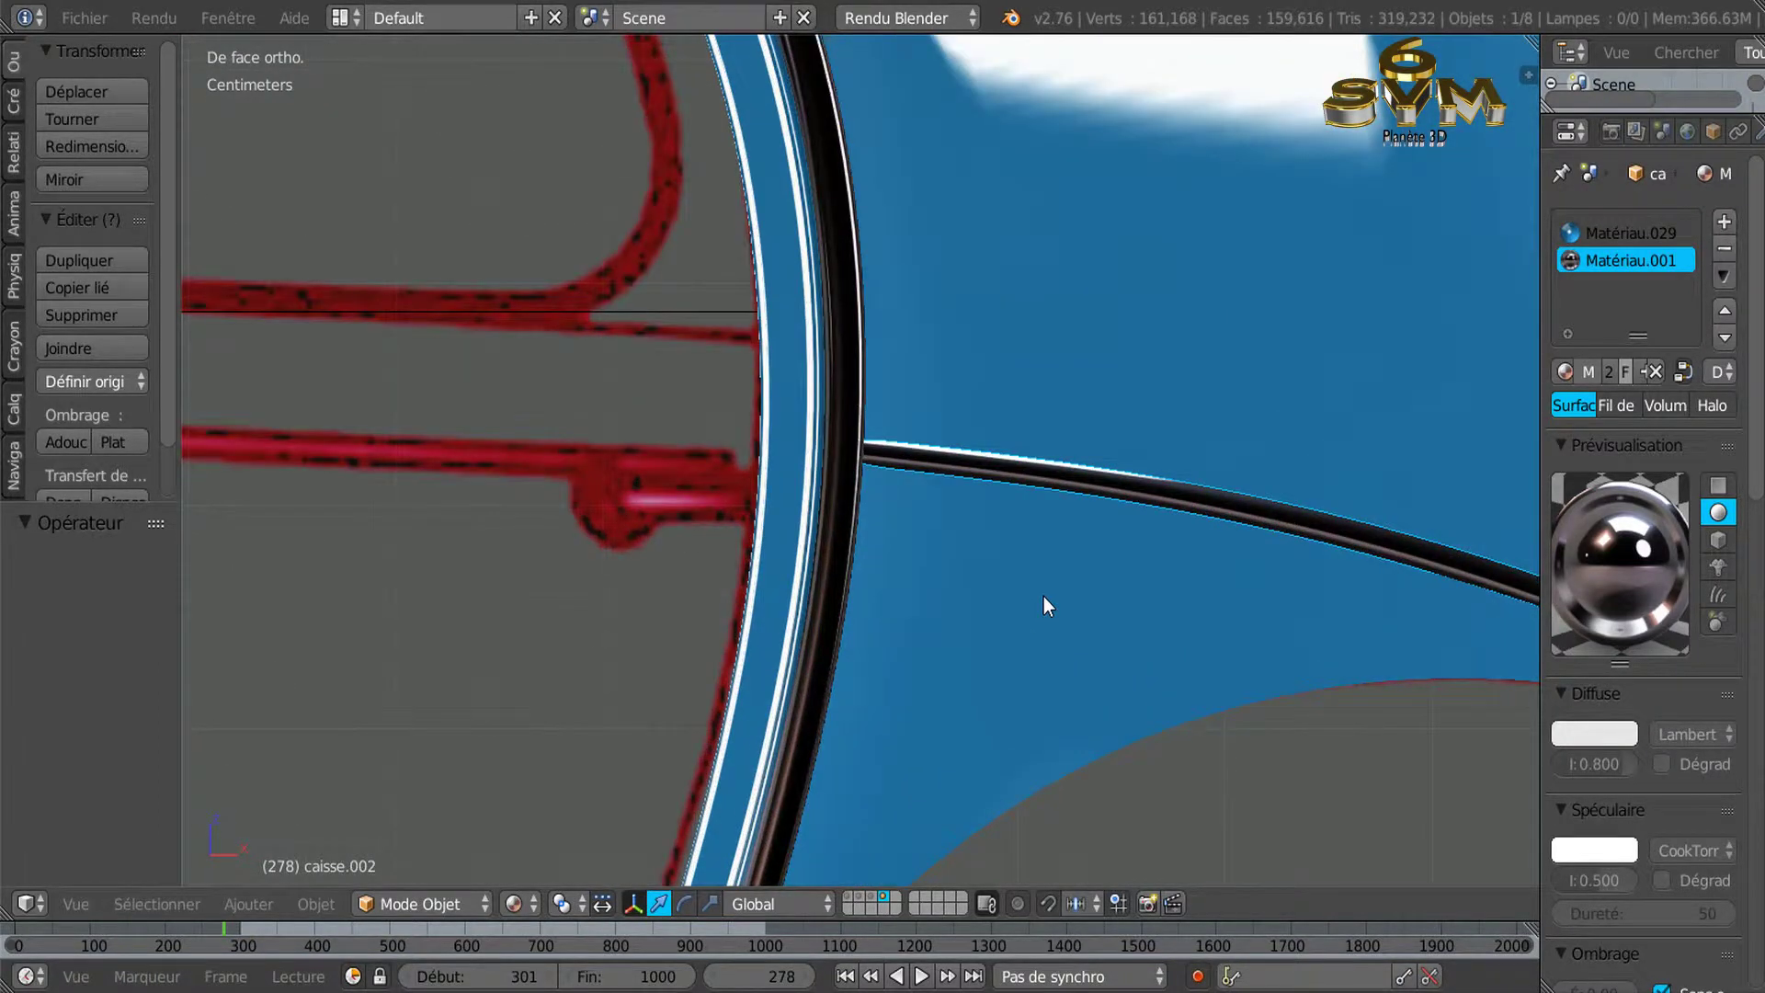
{"action": "key", "text": "h"}
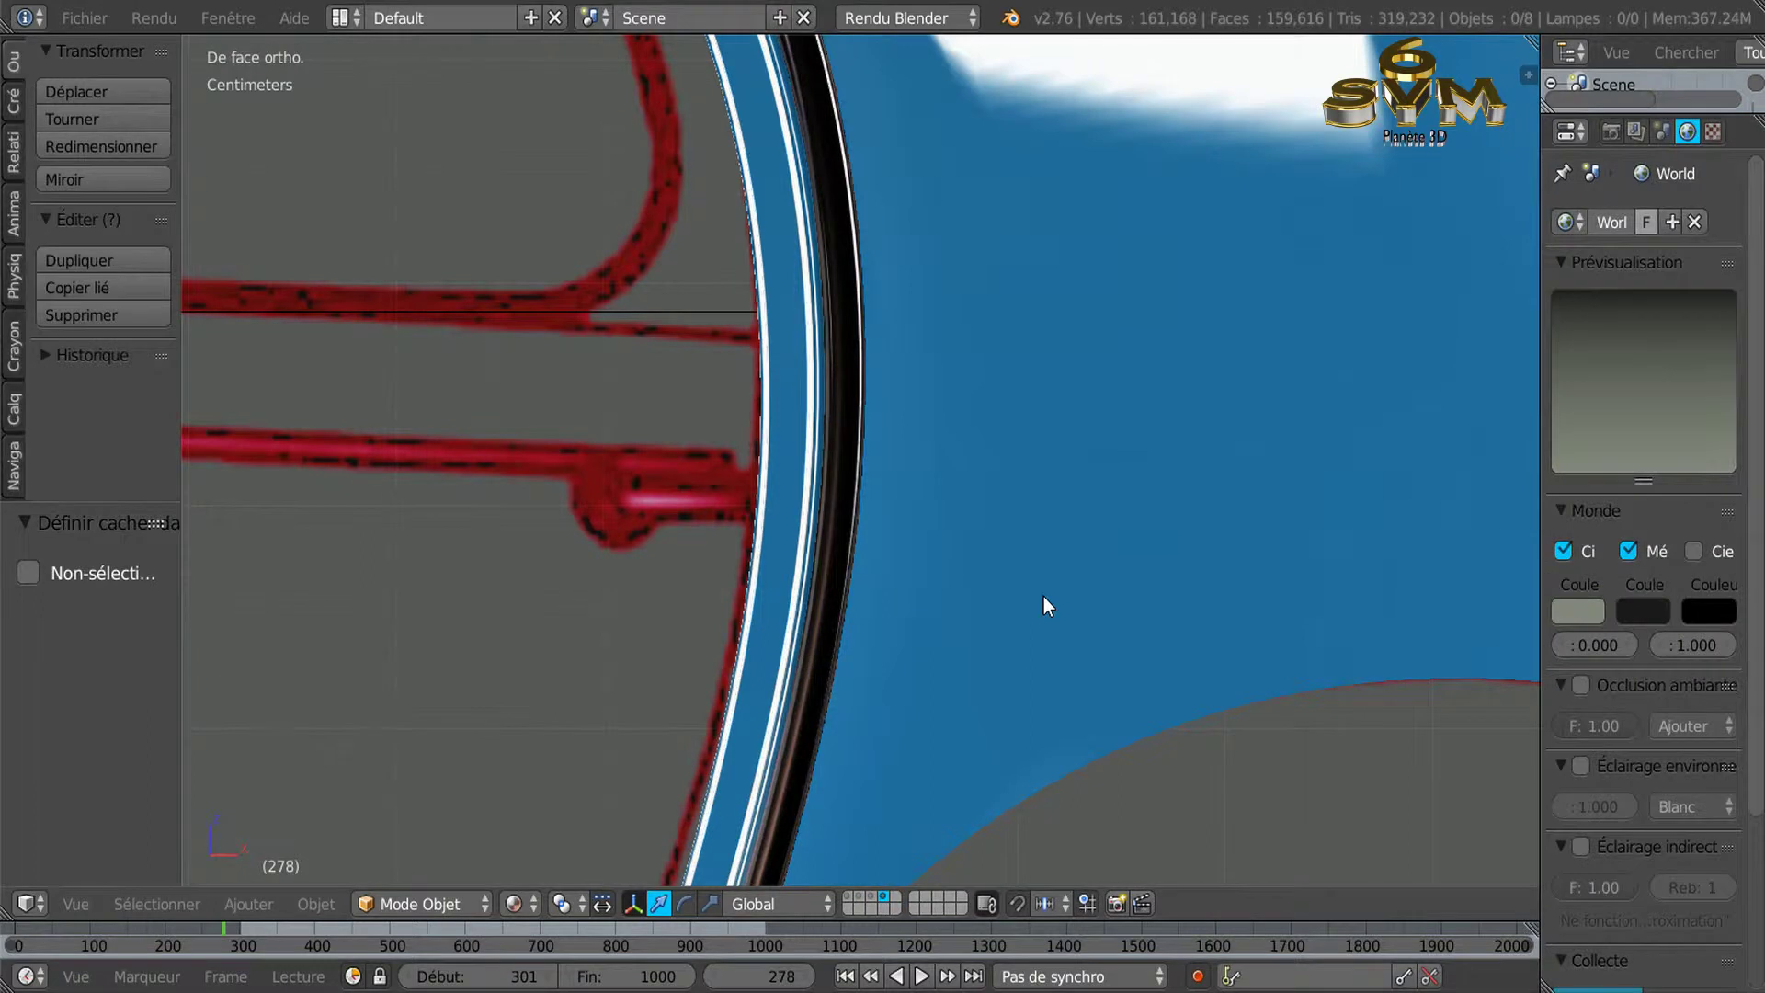
{"action": "scroll", "coordinate": [1045, 597], "scroll_direction": "down", "scroll_amount": 2}
{"action": "scroll", "coordinate": [1044, 597], "scroll_direction": "down", "scroll_amount": 1}
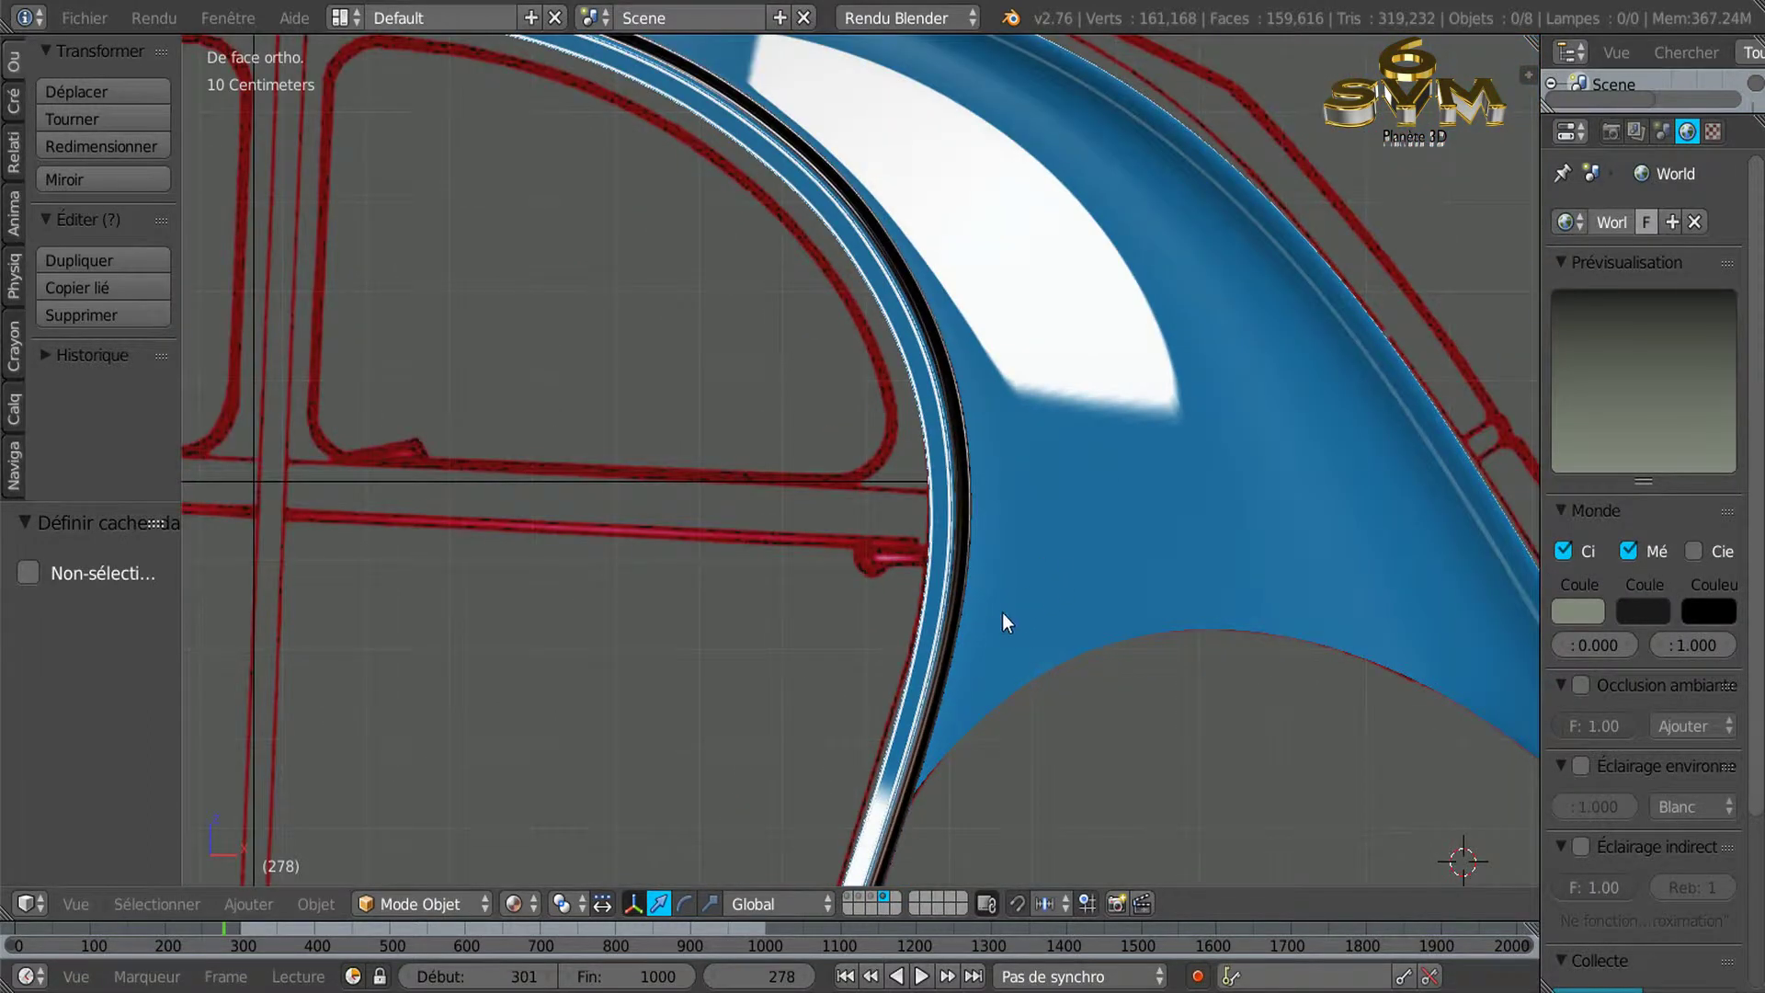
{"action": "middle_click_drag", "start_coordinate": [1027, 614], "coordinate": [1145, 588], "text": "shift"}
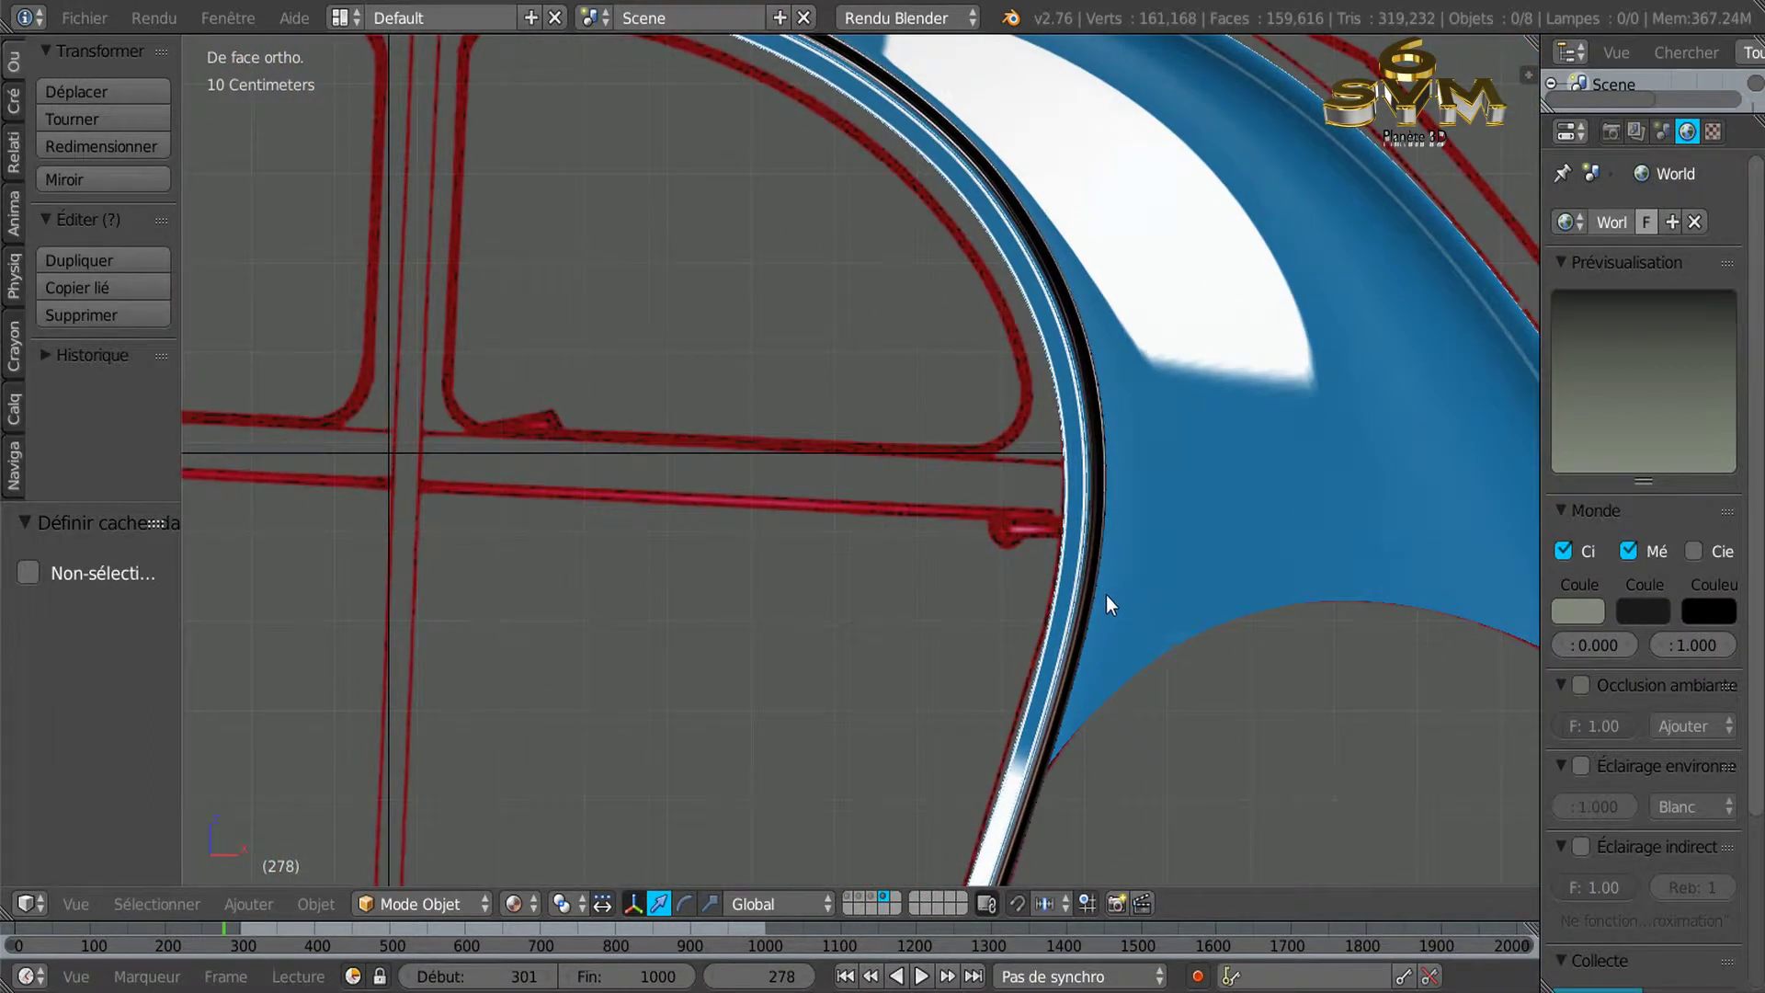
{"action": "right_click", "coordinate": [1144, 522]}
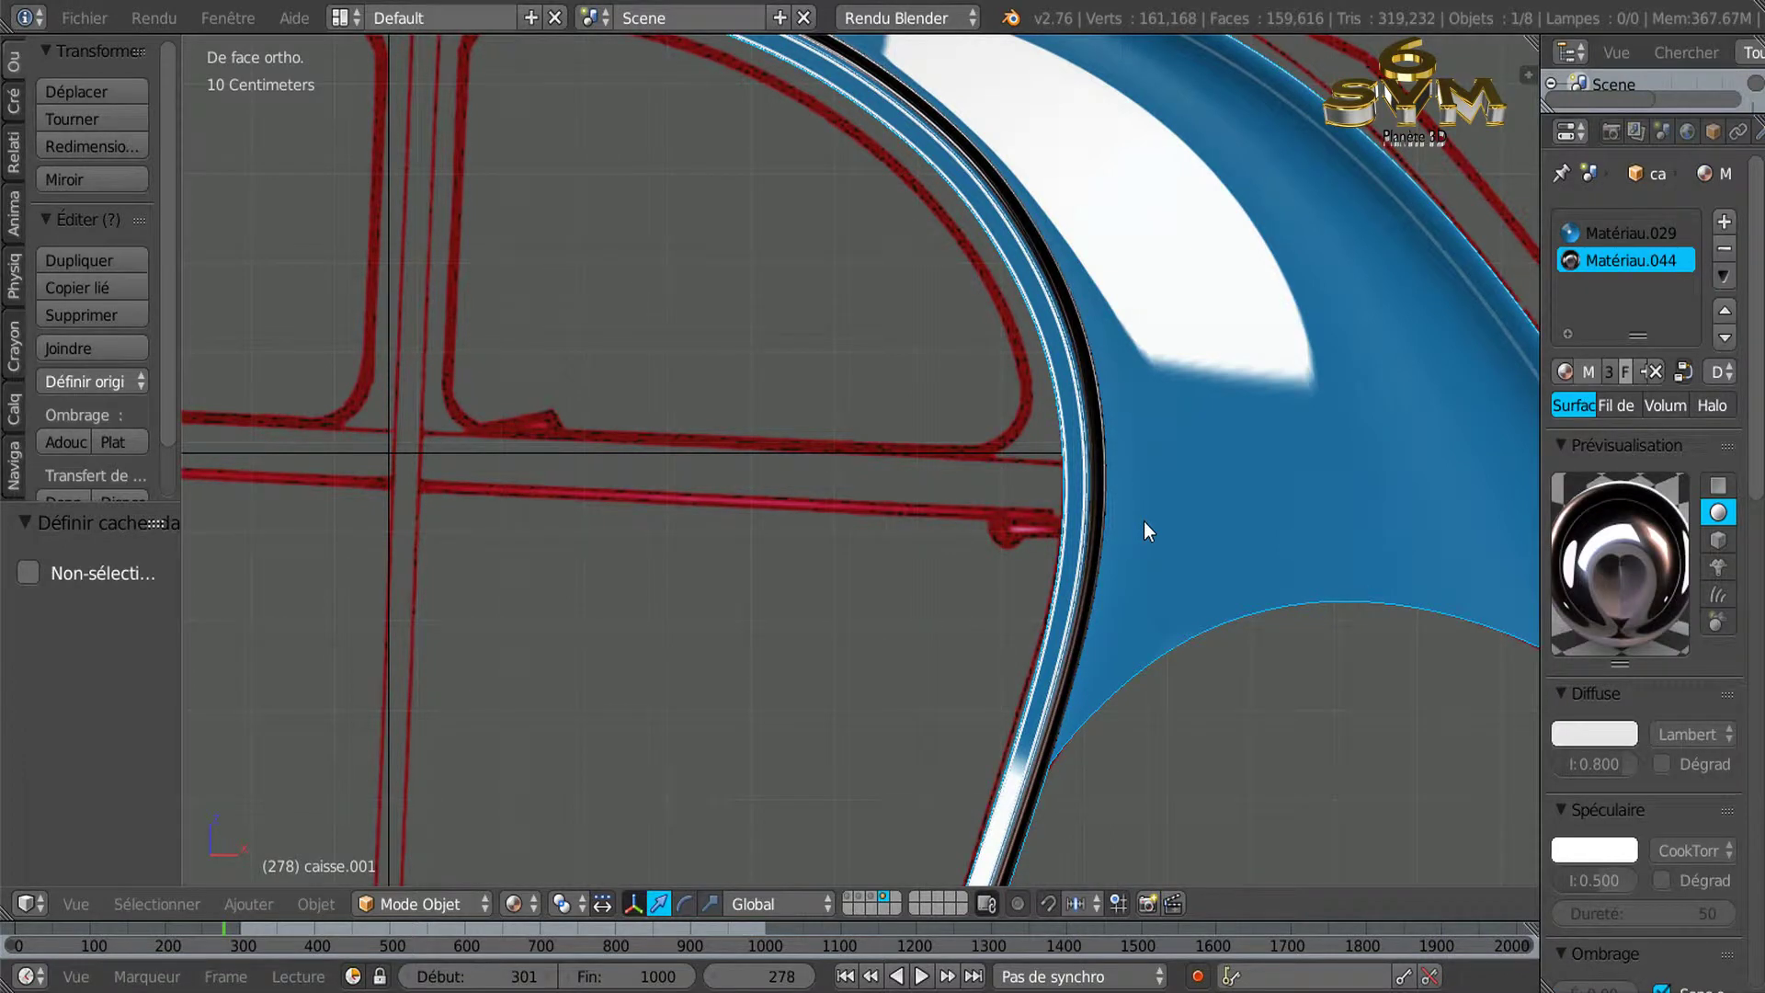
In Edit Mode with edge select, pick the horizontal edge loop across the quarter panel.
{"action": "key", "text": "Tab"}
{"action": "scroll", "coordinate": [1146, 537], "scroll_direction": "up", "scroll_amount": 2}
{"action": "scroll", "coordinate": [1148, 541], "scroll_direction": "down", "scroll_amount": 2}
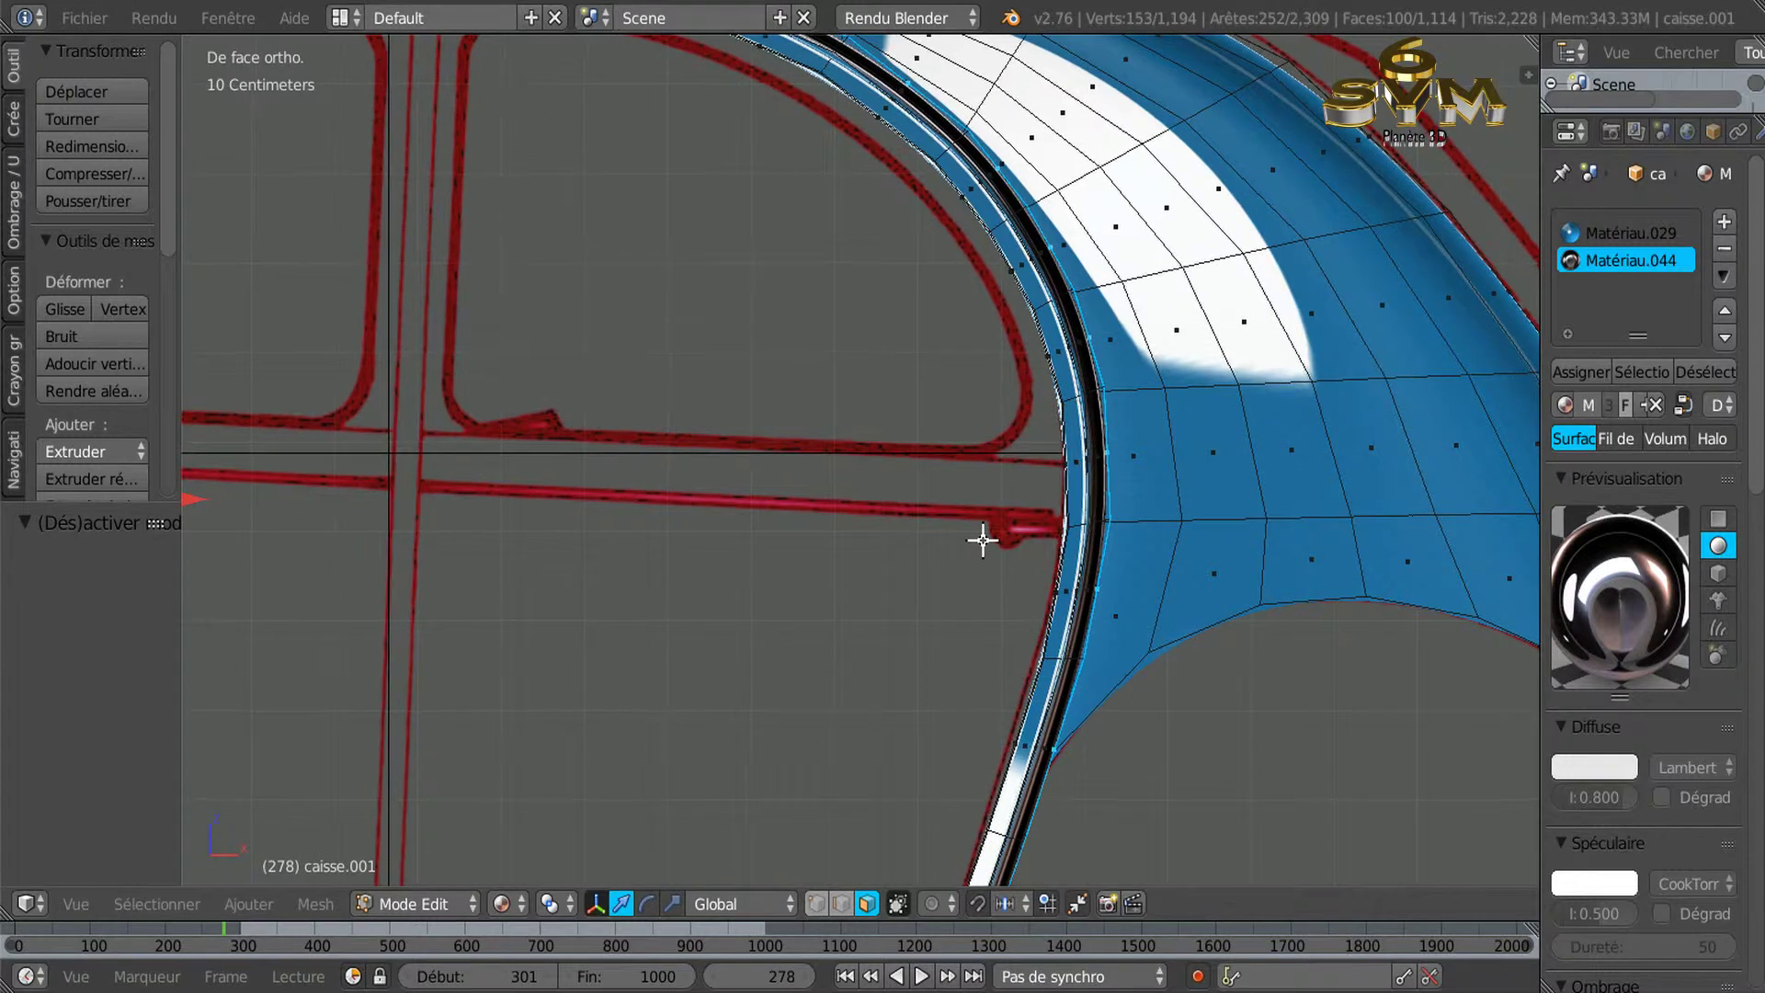
{"action": "middle_click_drag", "start_coordinate": [1211, 524], "coordinate": [1113, 520], "text": "shift"}
{"action": "scroll", "coordinate": [1106, 524], "scroll_direction": "up", "scroll_amount": 2}
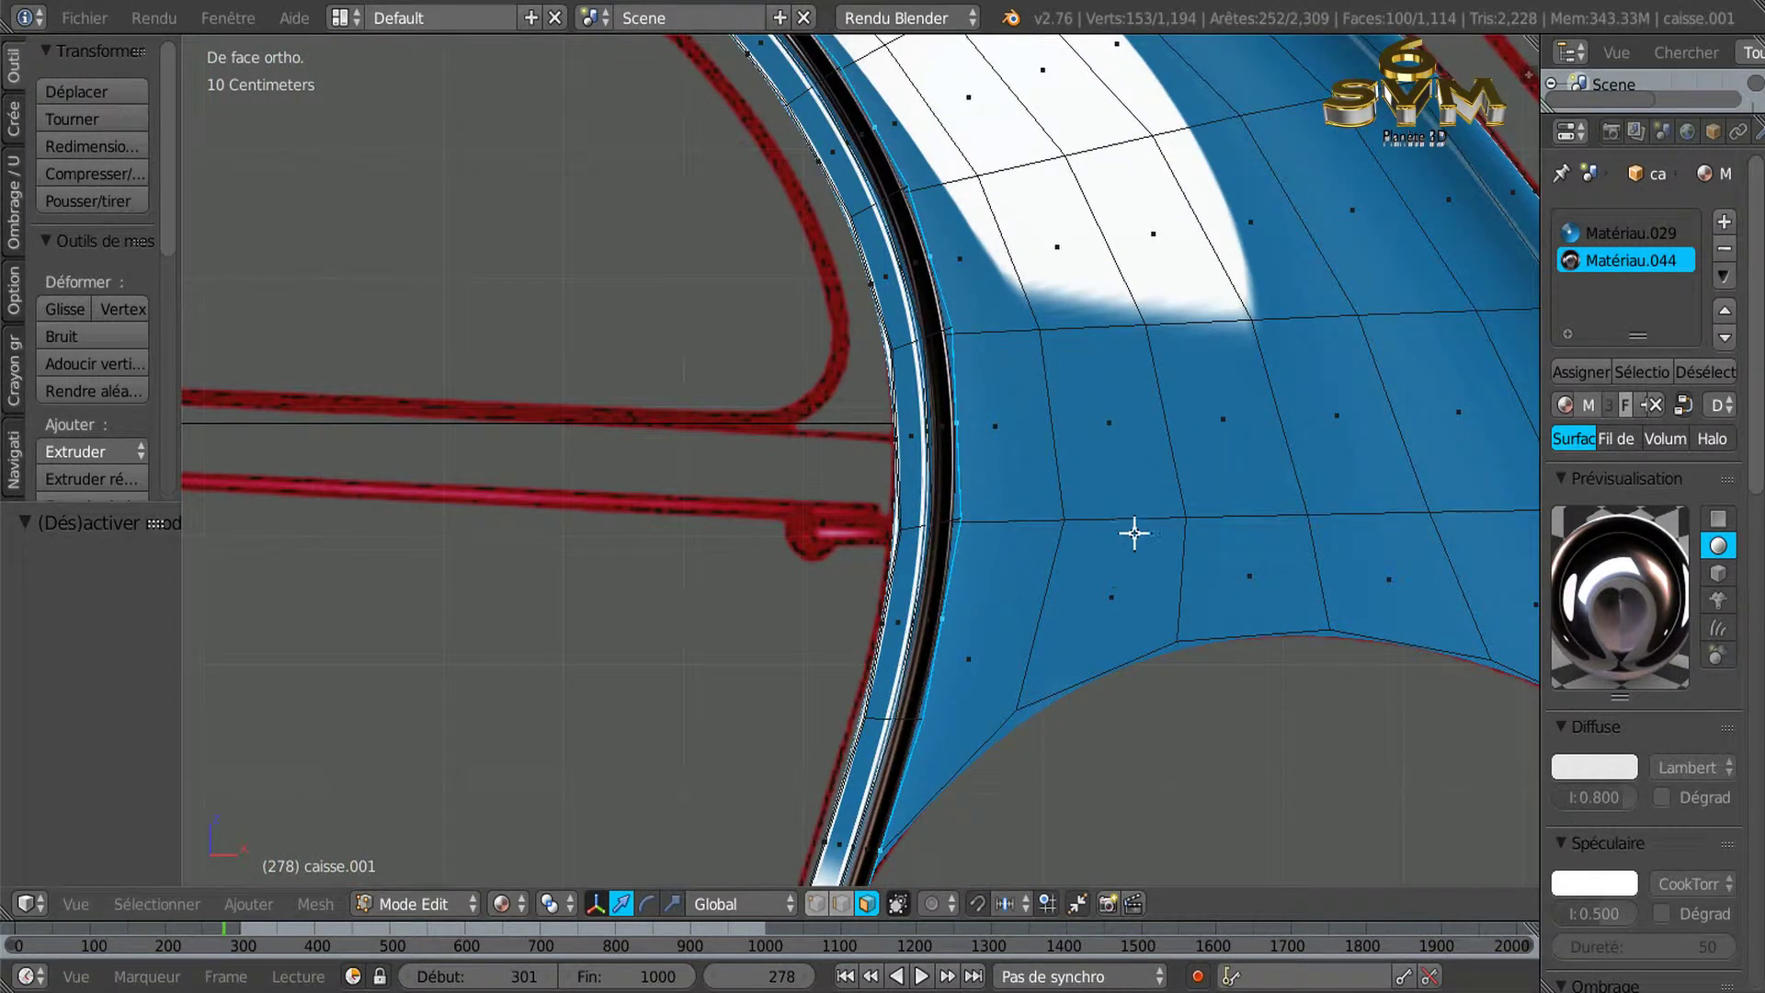
{"action": "left_click", "coordinate": [841, 905]}
{"action": "left_click", "coordinate": [1138, 517], "text": "alt"}
Circle-deselect the loop's outer vertices, keeping only the pillar-side chain, back in front view.
{"action": "scroll", "coordinate": [1042, 564], "scroll_direction": "down", "scroll_amount": 1}
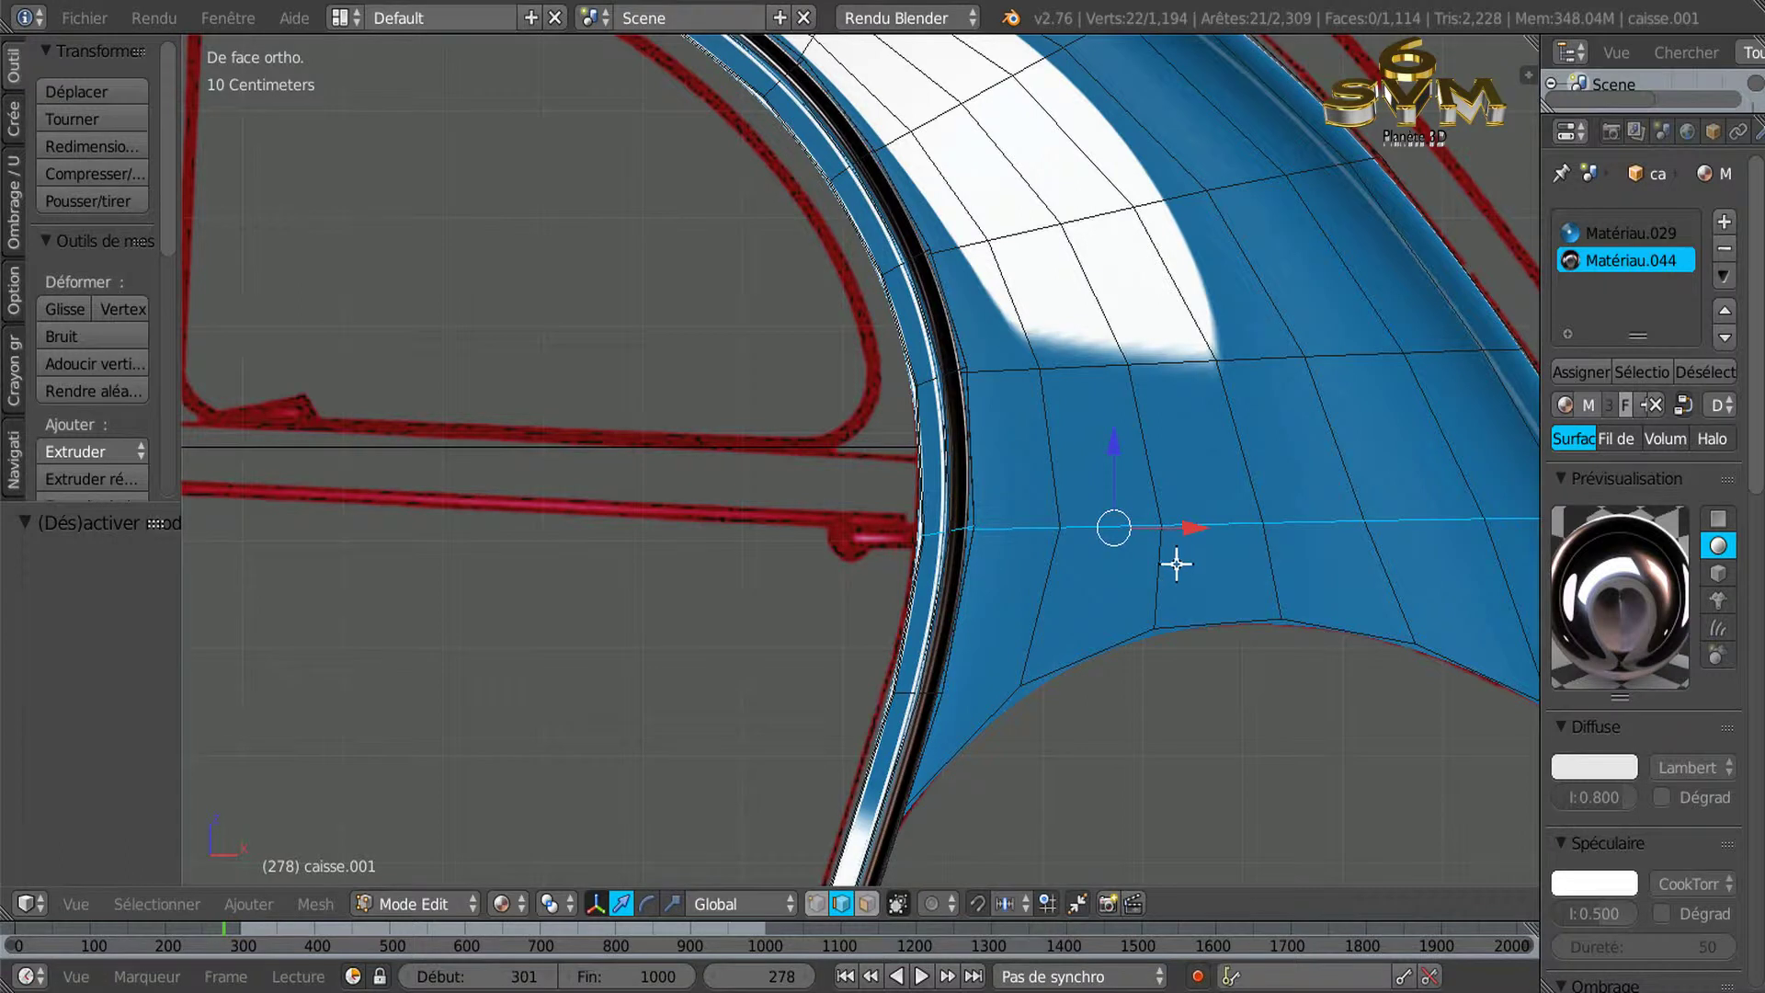
{"action": "middle_click_drag", "start_coordinate": [1087, 552], "coordinate": [1025, 548], "text": "shift"}
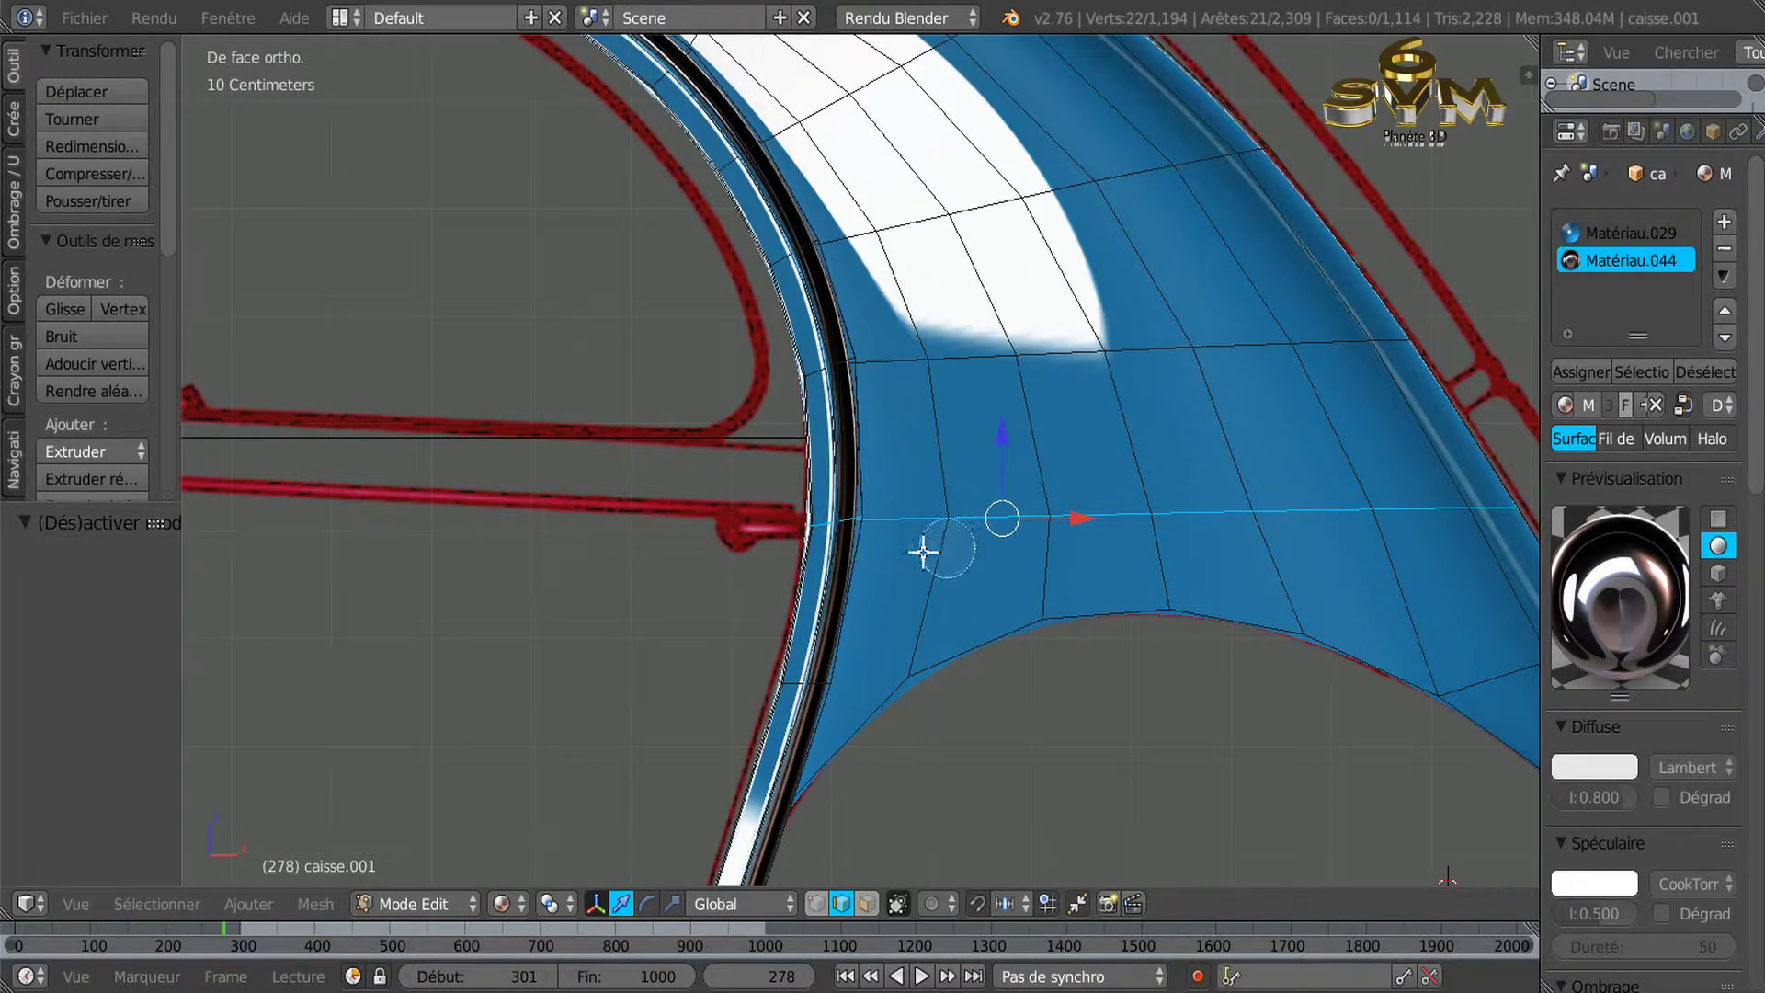
{"action": "key", "text": "c"}
{"action": "middle_click_drag", "start_coordinate": [1012, 512], "coordinate": [1465, 512]}
{"action": "right_click", "coordinate": [1465, 512]}
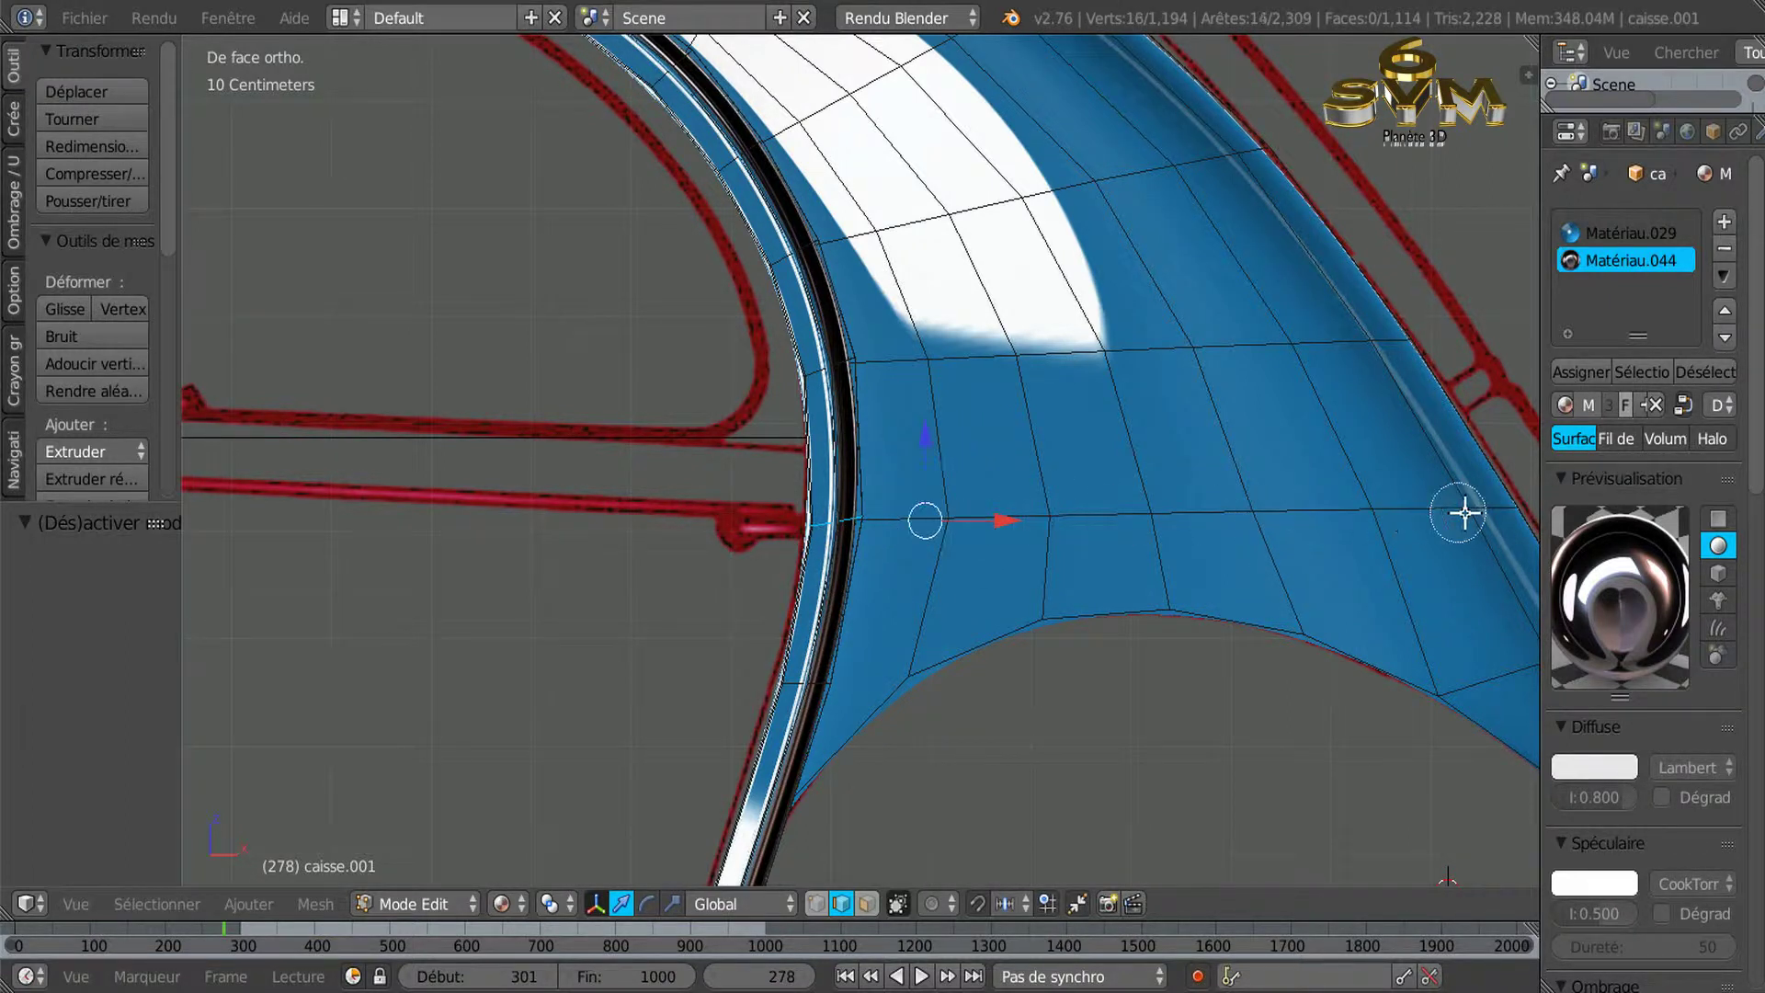
{"action": "mouse_move", "coordinate": [1355, 564]}
{"action": "middle_mouse_down"}
{"action": "mouse_move", "coordinate": [1254, 591]}
{"action": "mouse_move", "coordinate": [1449, 579]}
{"action": "middle_mouse_up"}
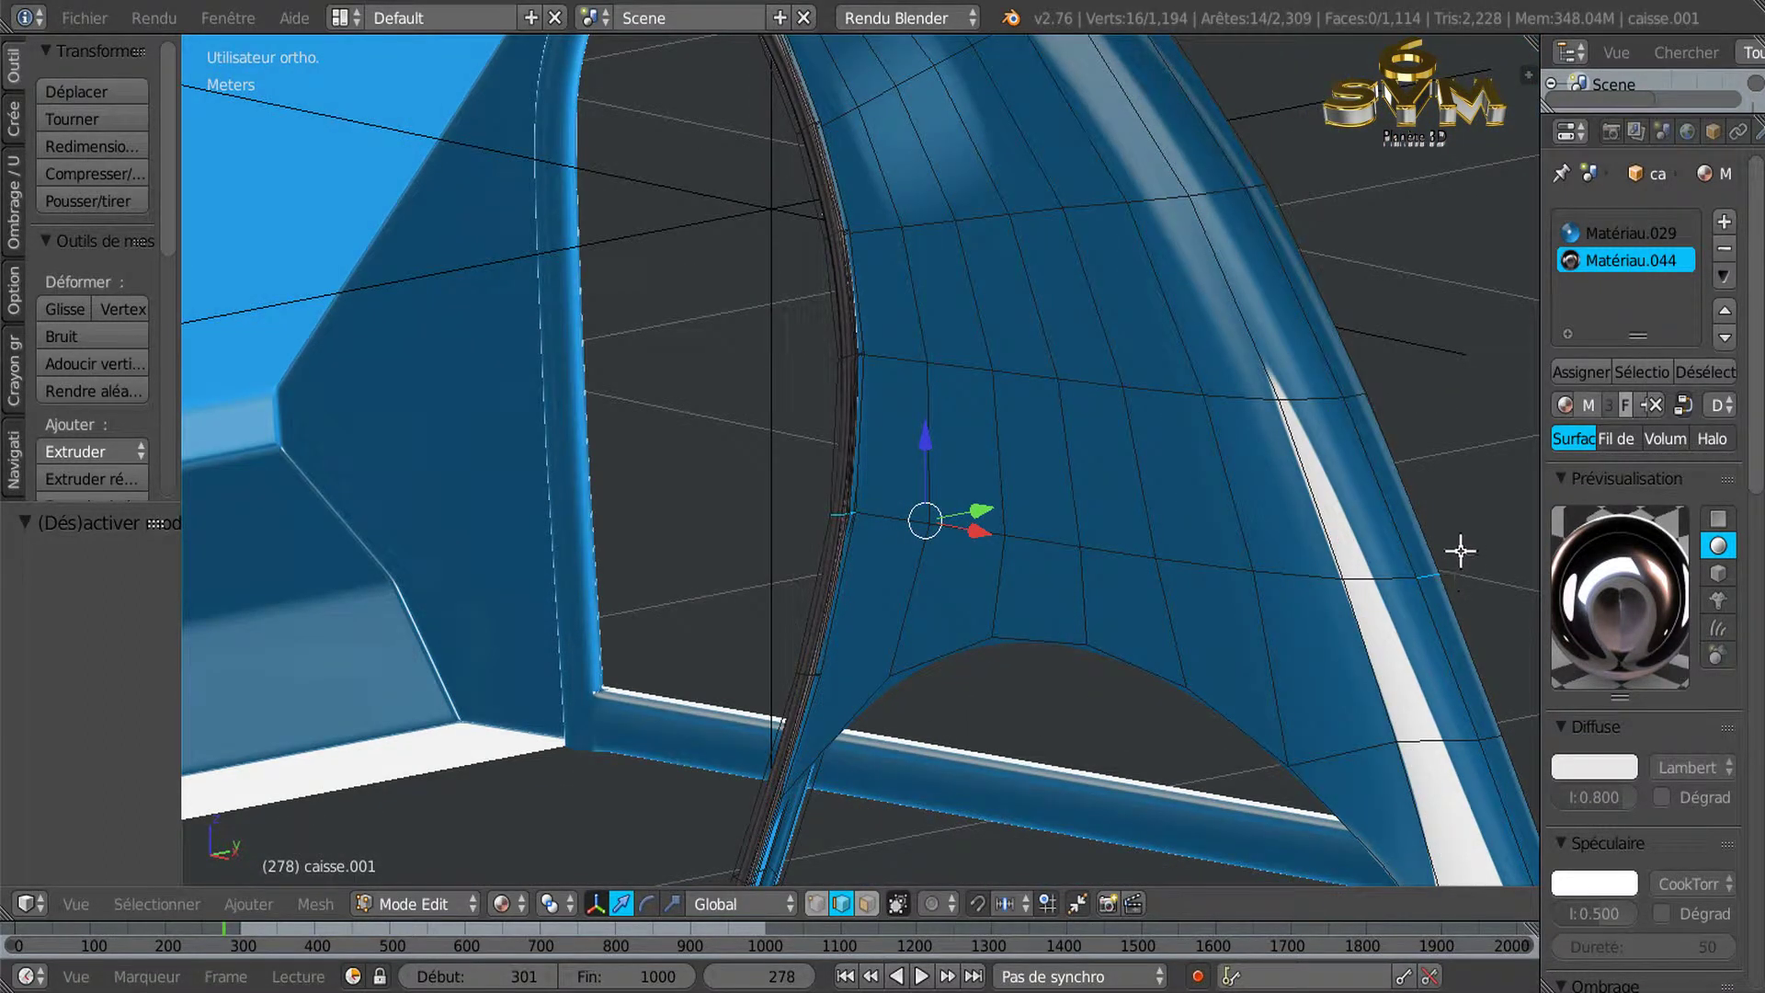
{"action": "right_click", "coordinate": [1432, 575], "text": "shift"}
{"action": "mouse_move", "coordinate": [1164, 616]}
{"action": "middle_mouse_down"}
{"action": "mouse_move", "coordinate": [1347, 595]}
{"action": "mouse_move", "coordinate": [1311, 551]}
{"action": "middle_mouse_up"}
{"action": "key", "text": "KP_1"}
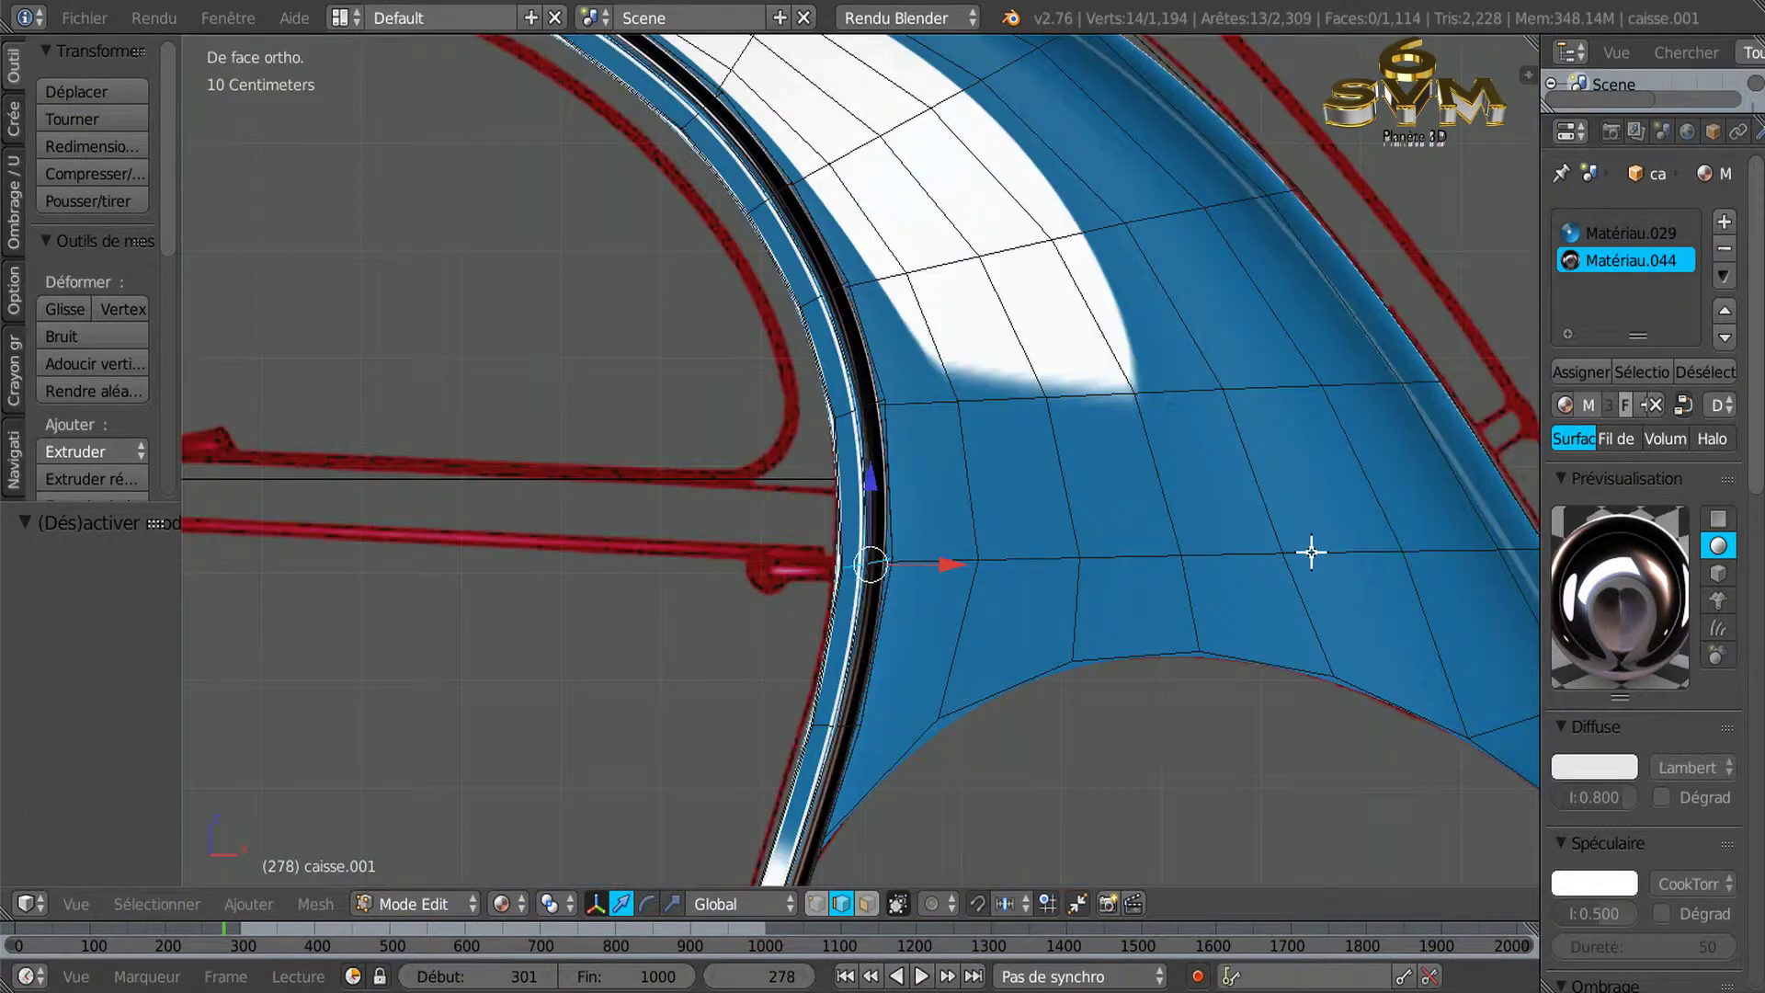
{"action": "scroll", "coordinate": [890, 646], "scroll_direction": "up", "scroll_amount": 1}
{"action": "scroll", "coordinate": [904, 641], "scroll_direction": "up", "scroll_amount": 1}
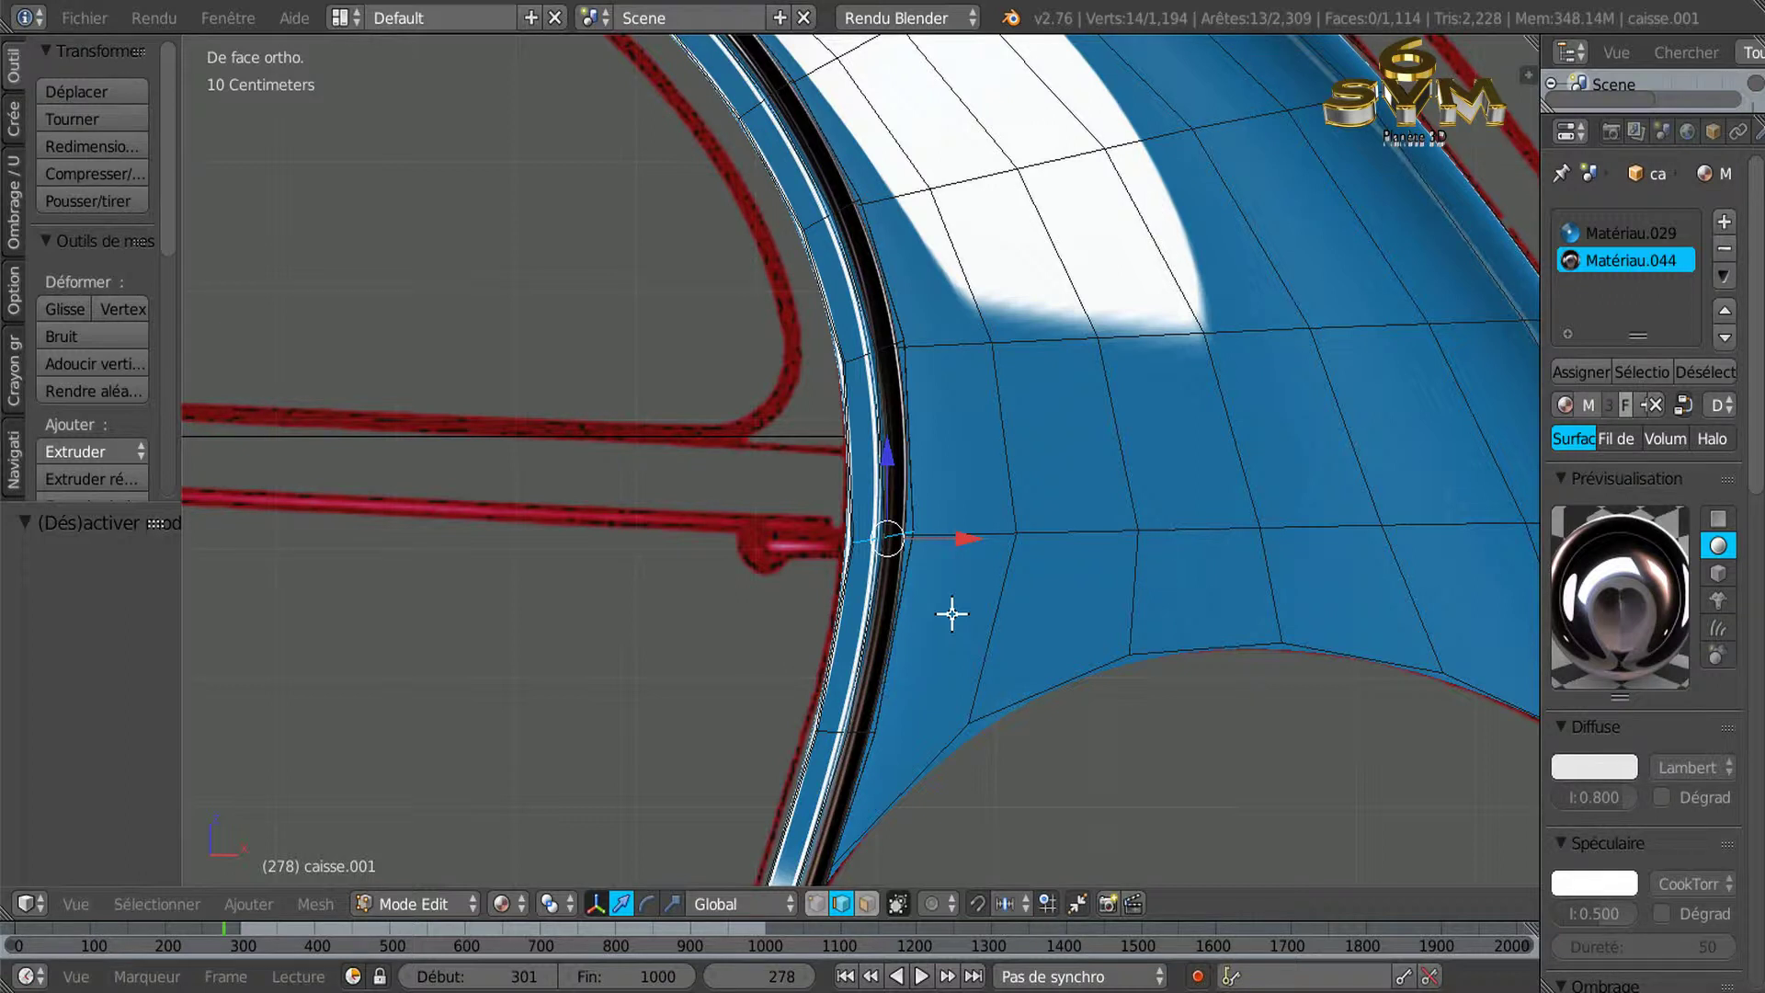
{"action": "scroll", "coordinate": [951, 614], "scroll_direction": "up", "scroll_amount": 1}
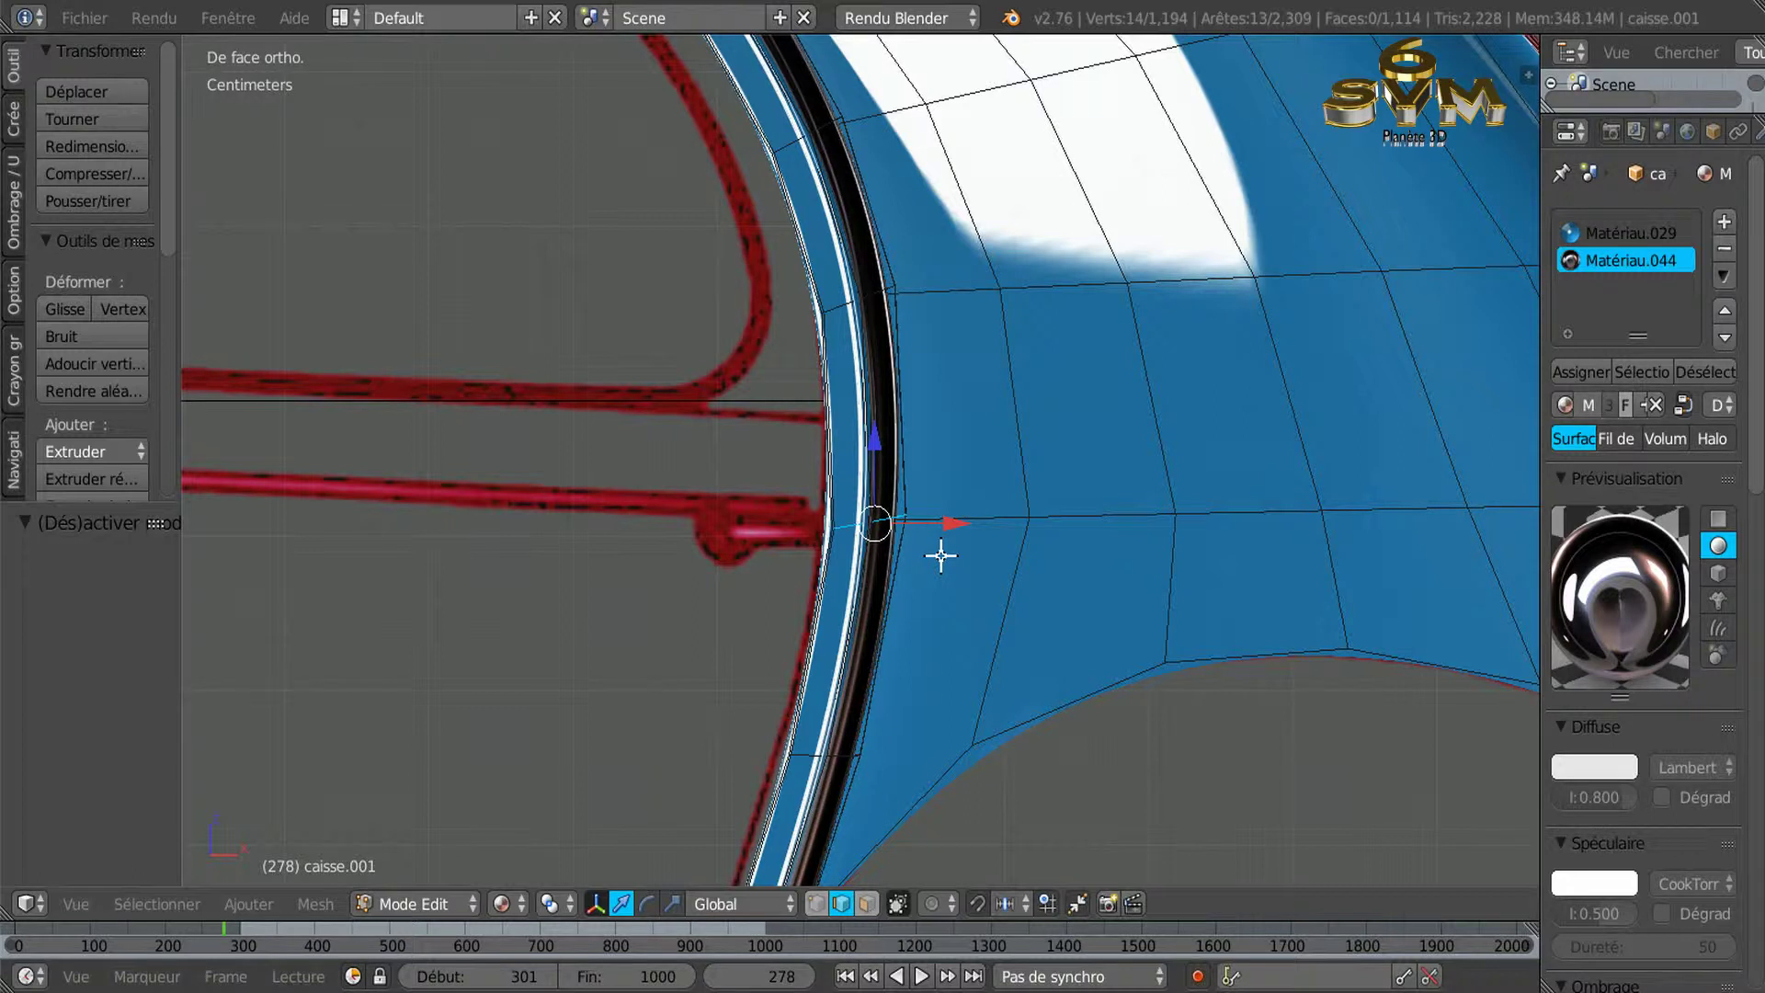
Undo an accidental face and apply LoopTools Flatten to the selected edge chain.
{"action": "key", "text": "f"}
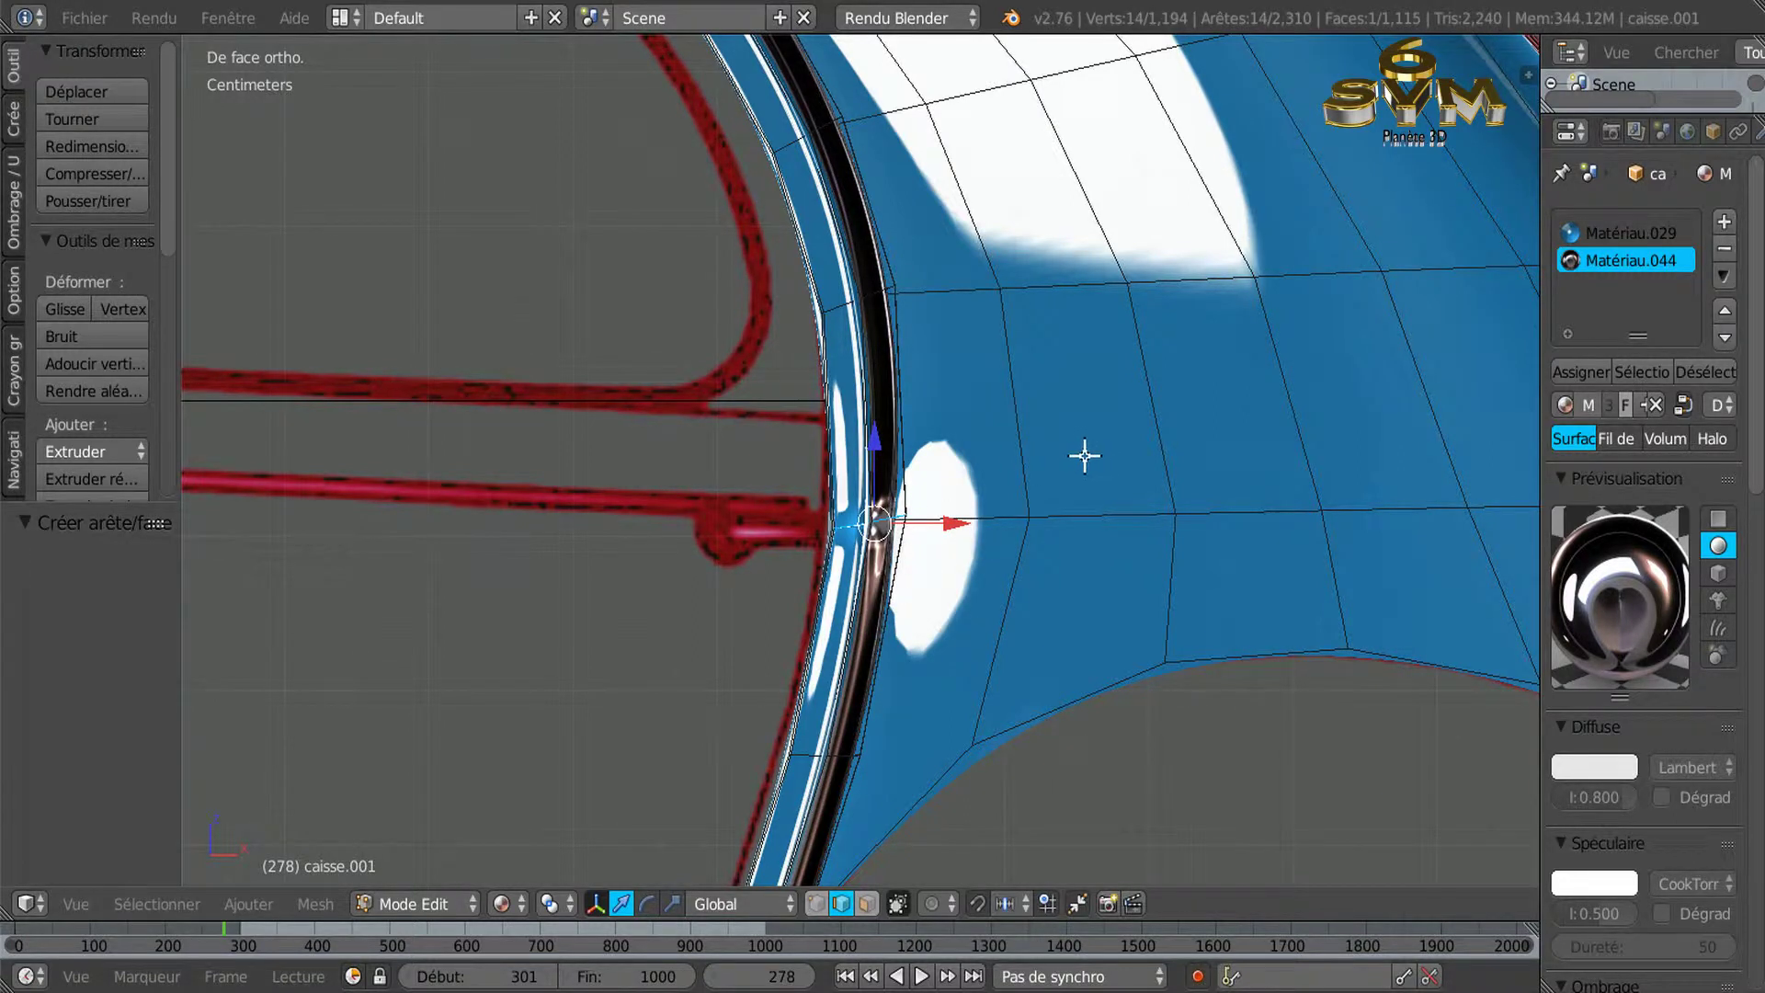
{"action": "key", "text": "ctrl+z"}
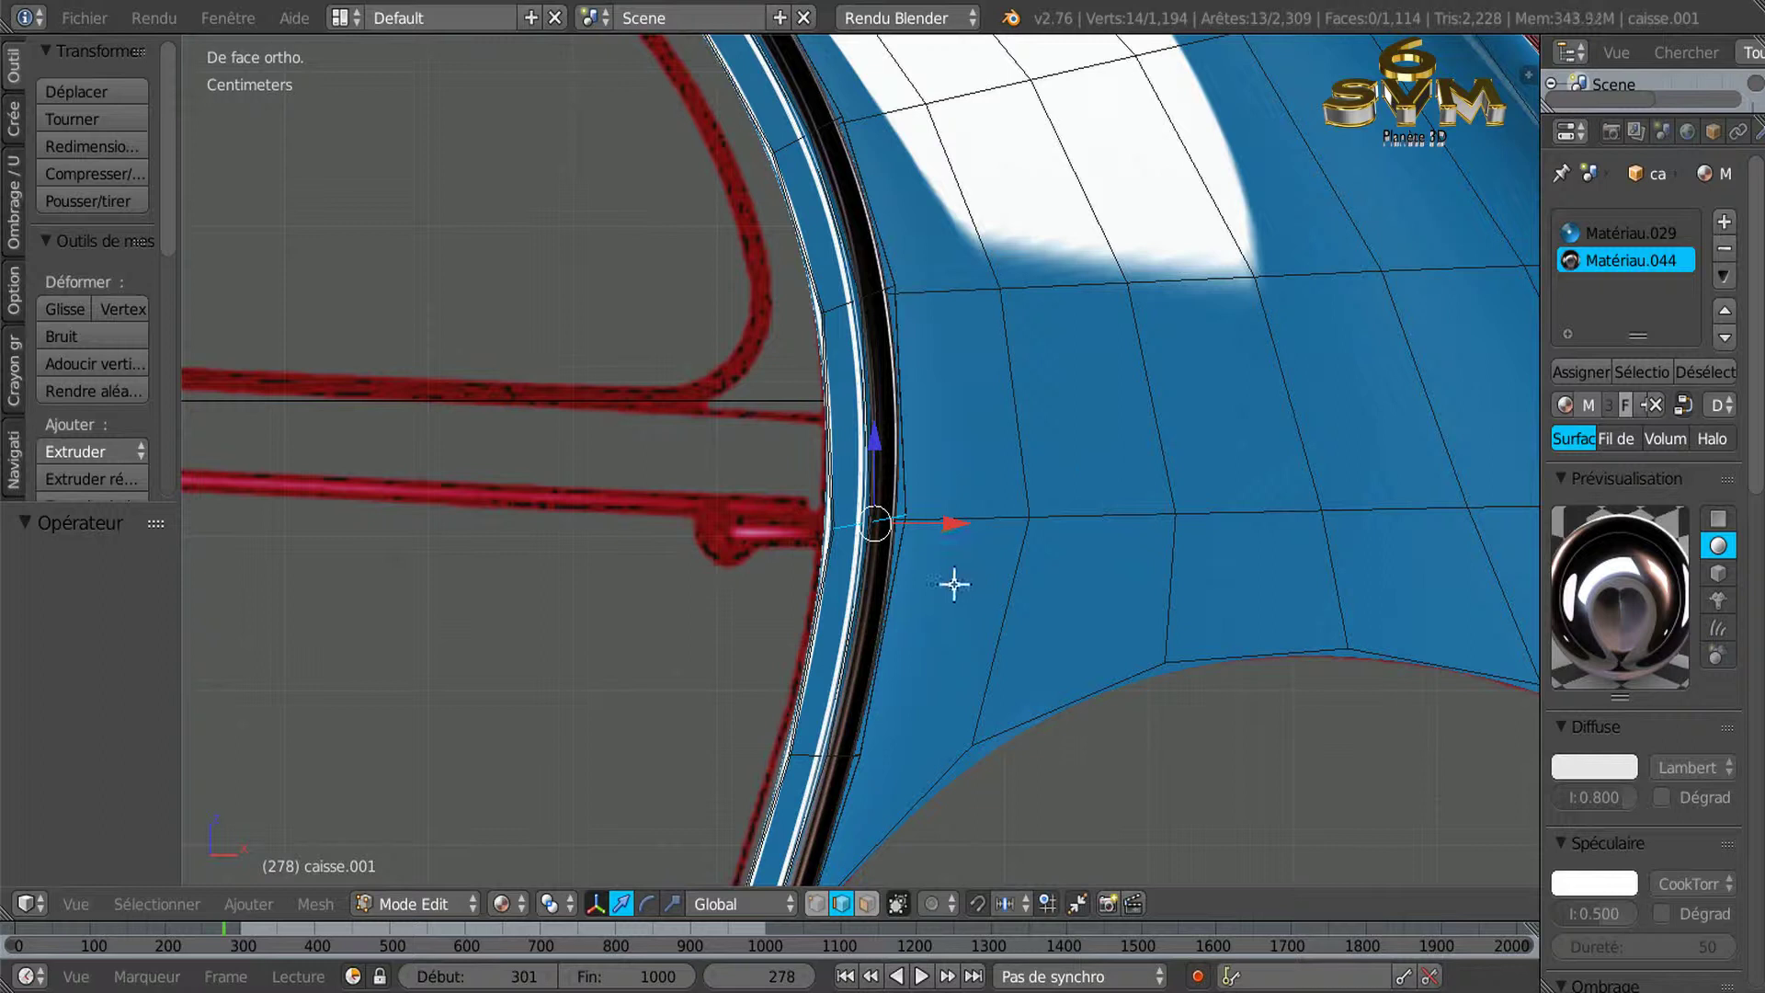
{"action": "key", "text": "w"}
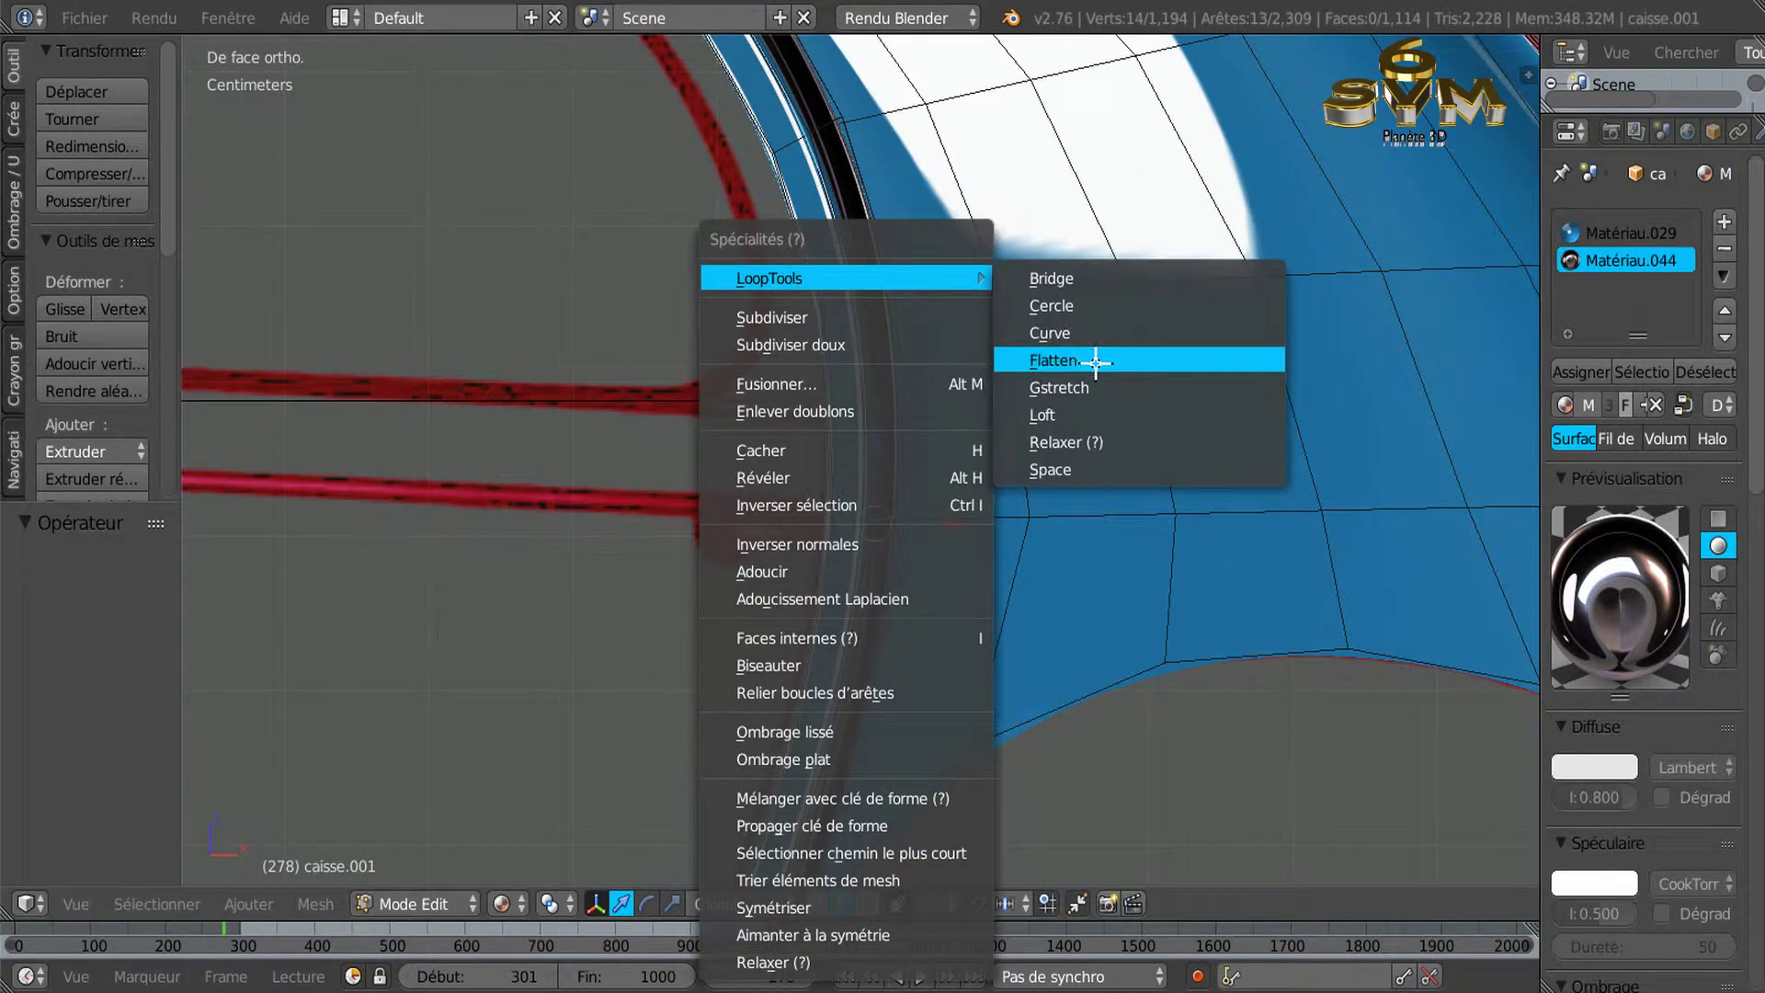
{"action": "left_click", "coordinate": [1101, 361]}
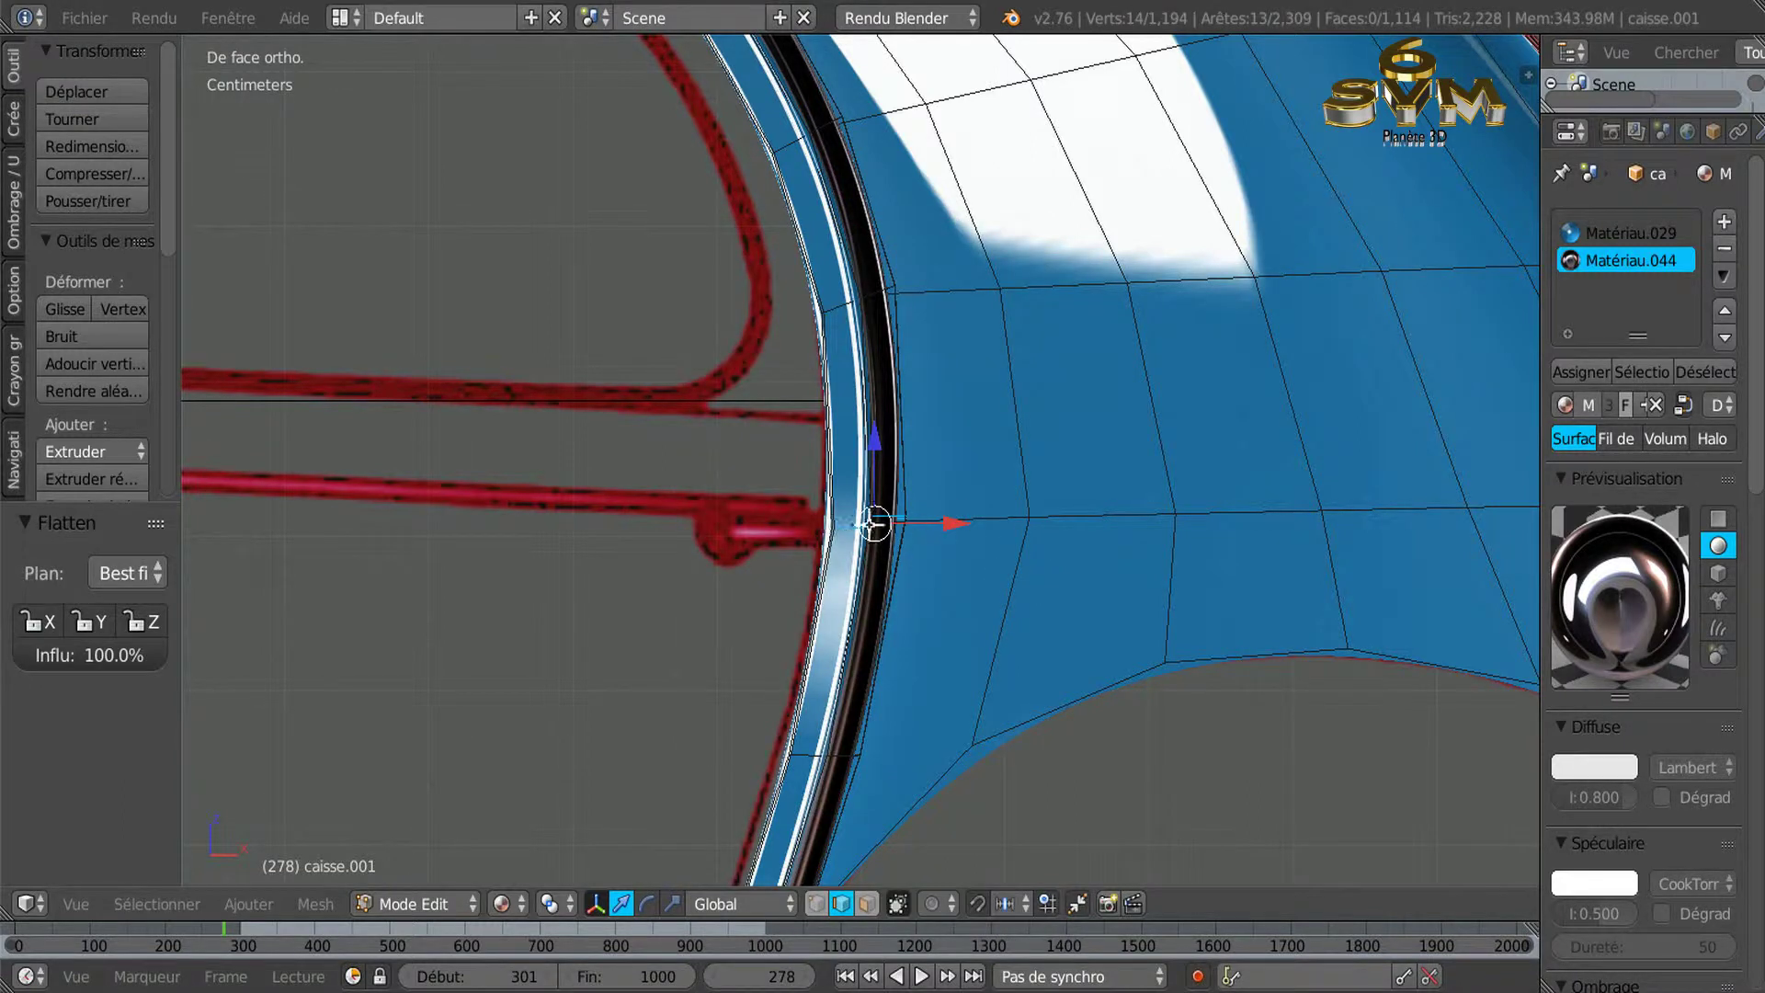
Zoom in on the flattened chain and switch the viewport to wireframe.
{"action": "scroll", "coordinate": [913, 527], "scroll_direction": "up", "scroll_amount": 1}
{"action": "scroll", "coordinate": [914, 527], "scroll_direction": "up", "scroll_amount": 2}
{"action": "scroll", "coordinate": [891, 550], "scroll_direction": "down", "scroll_amount": 1}
{"action": "scroll", "coordinate": [901, 563], "scroll_direction": "down", "scroll_amount": 3}
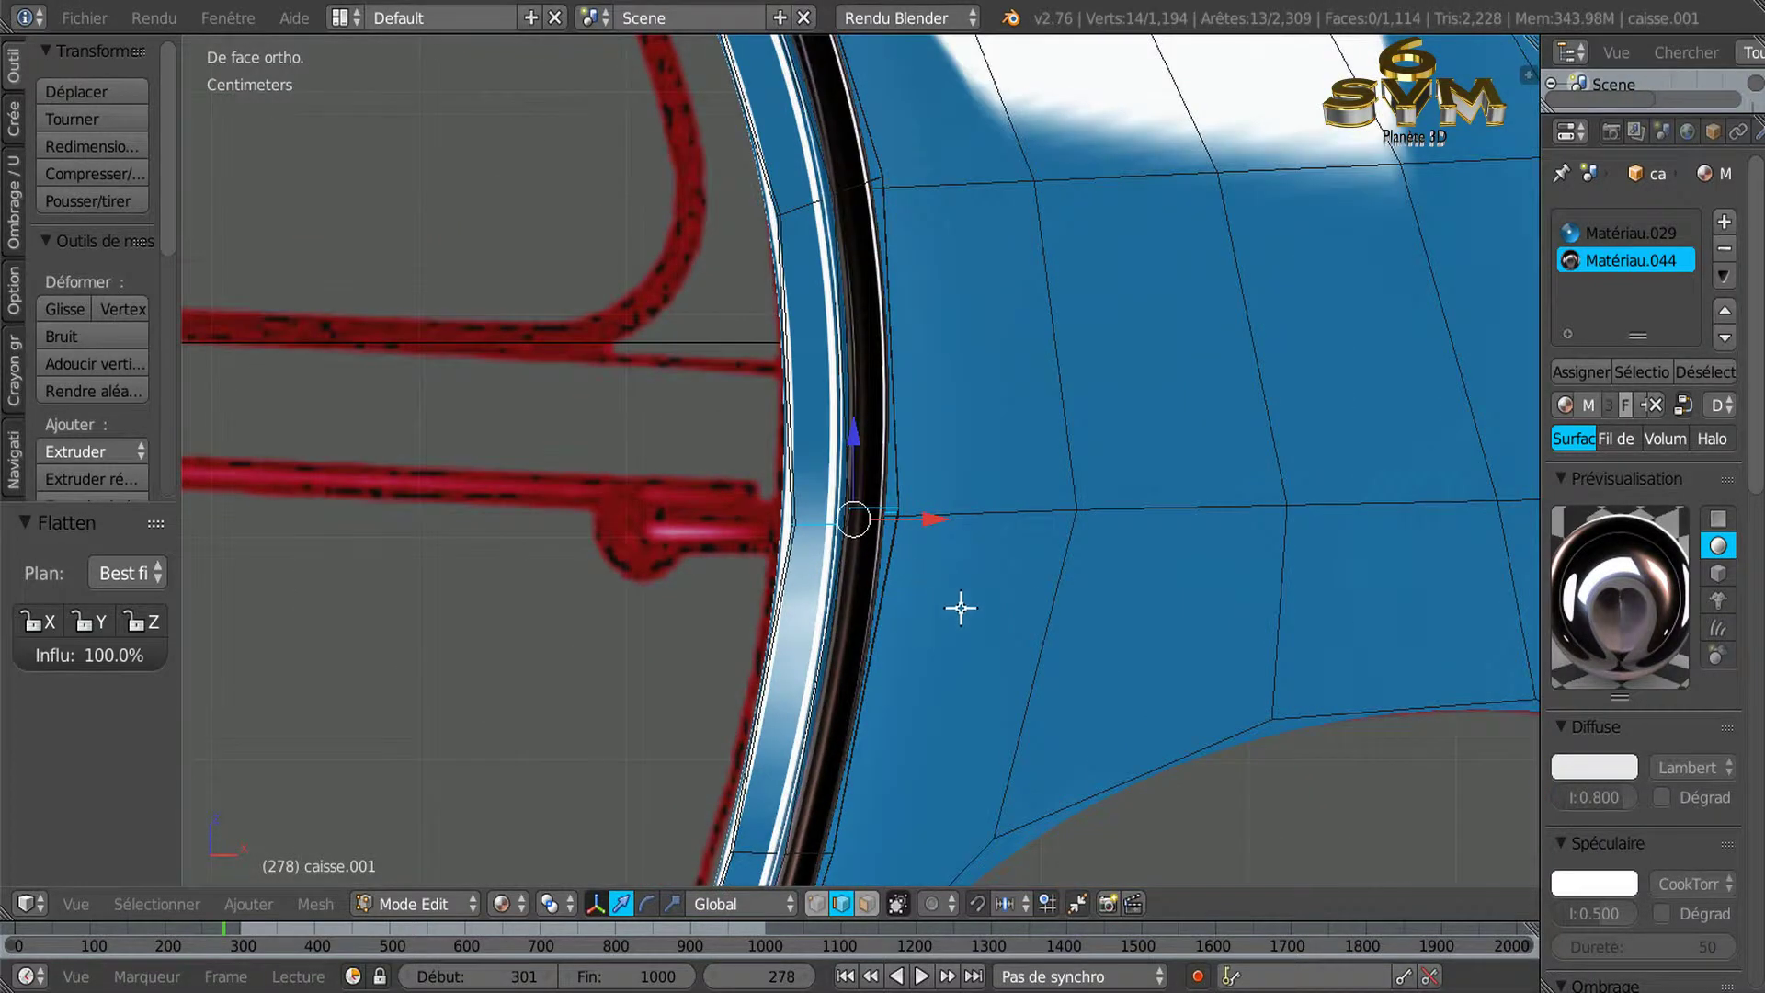
{"action": "scroll", "coordinate": [921, 653], "scroll_direction": "up", "scroll_amount": 2}
{"action": "scroll", "coordinate": [919, 632], "scroll_direction": "down", "scroll_amount": 2, "text": "shift"}
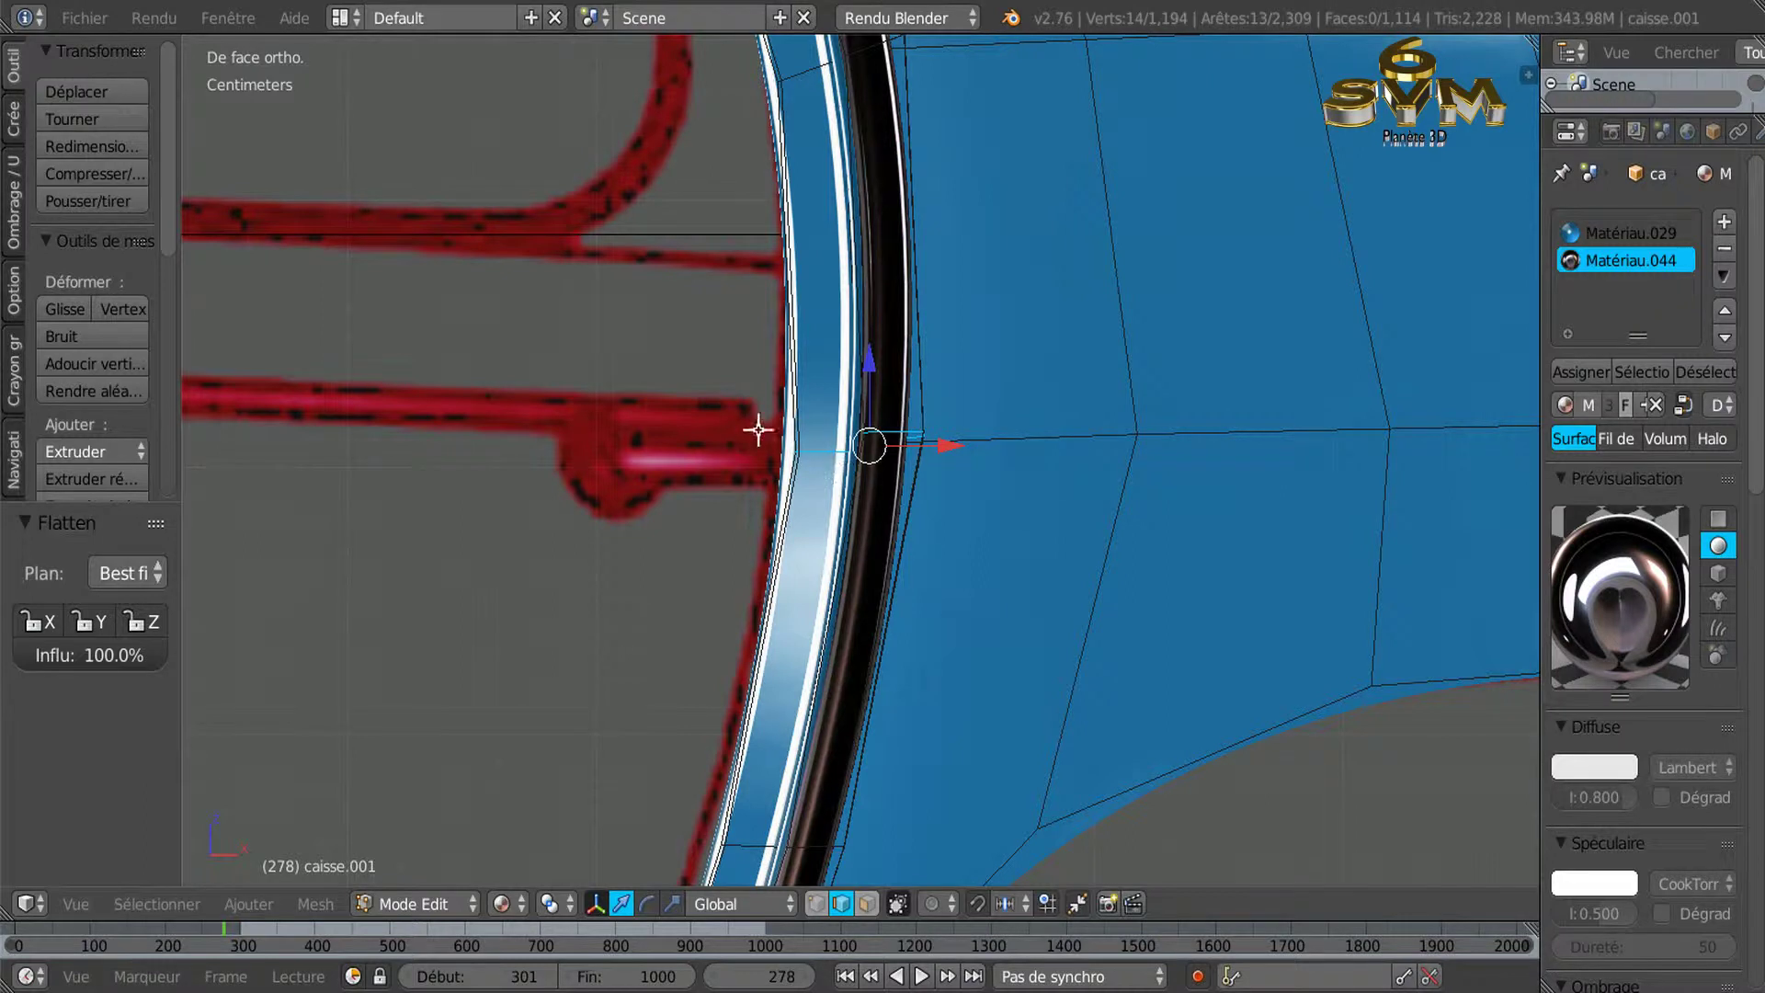
{"action": "scroll", "coordinate": [867, 447], "scroll_direction": "up", "scroll_amount": 2}
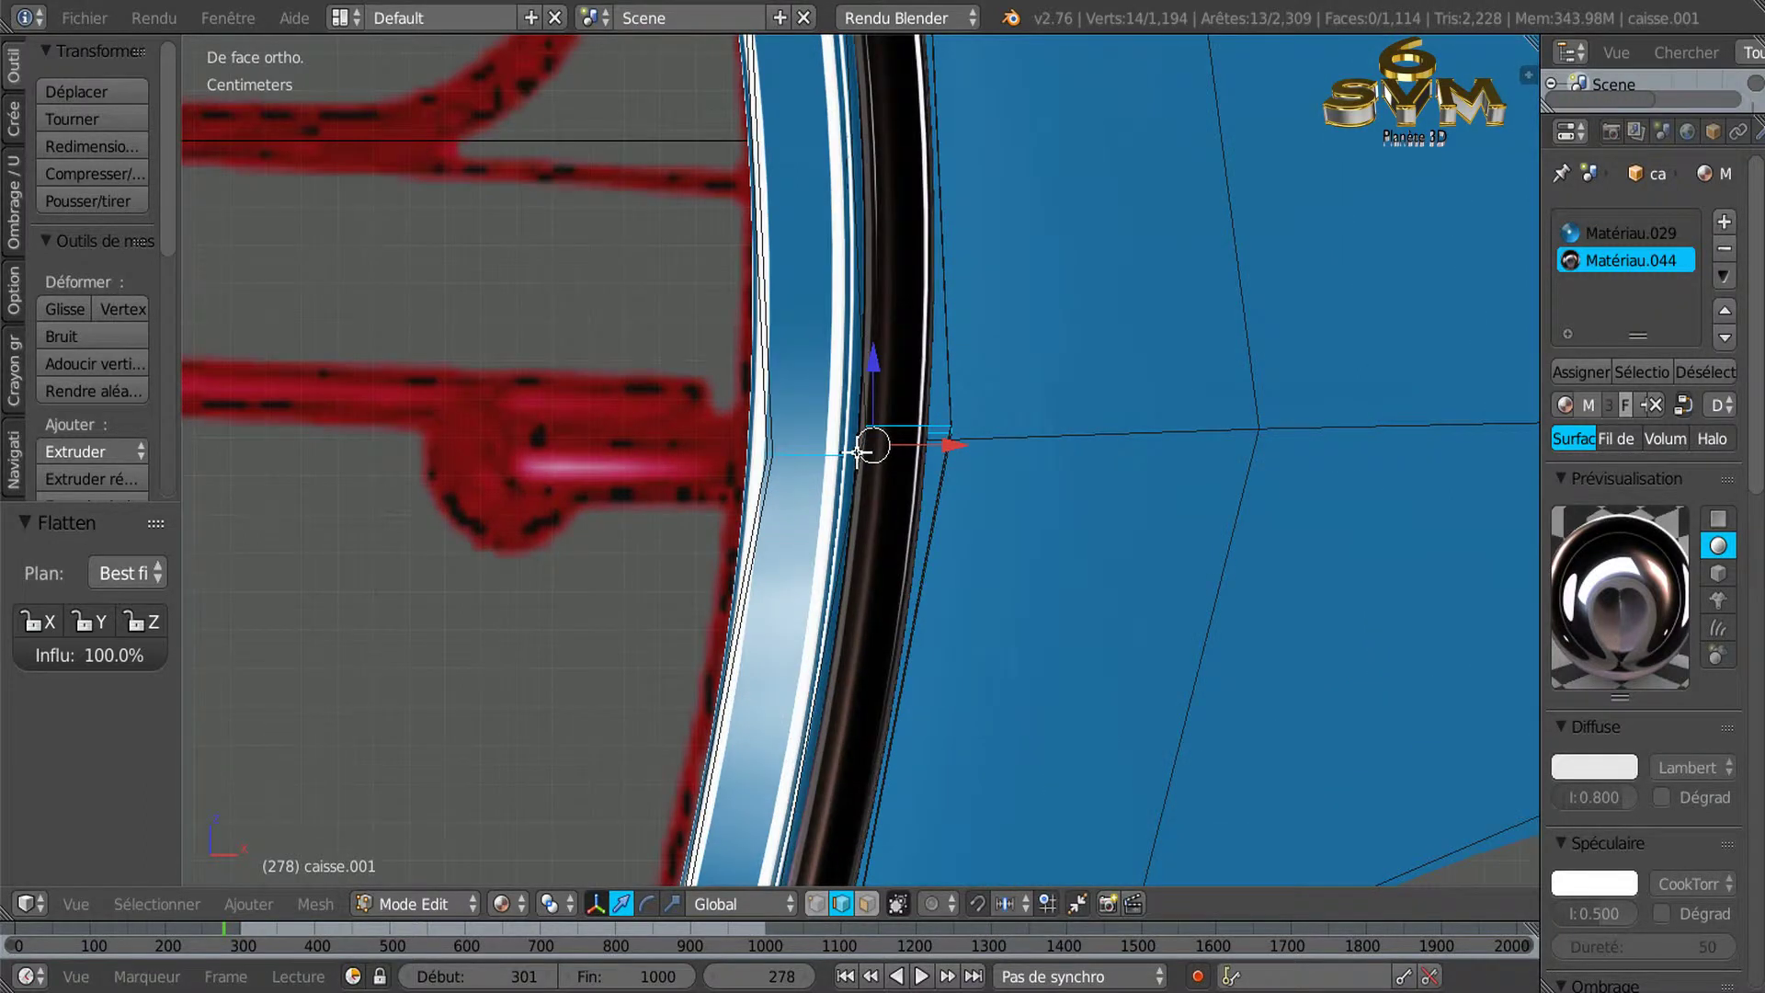
{"action": "scroll", "coordinate": [856, 451], "scroll_direction": "up", "scroll_amount": 1}
{"action": "key", "text": "z"}
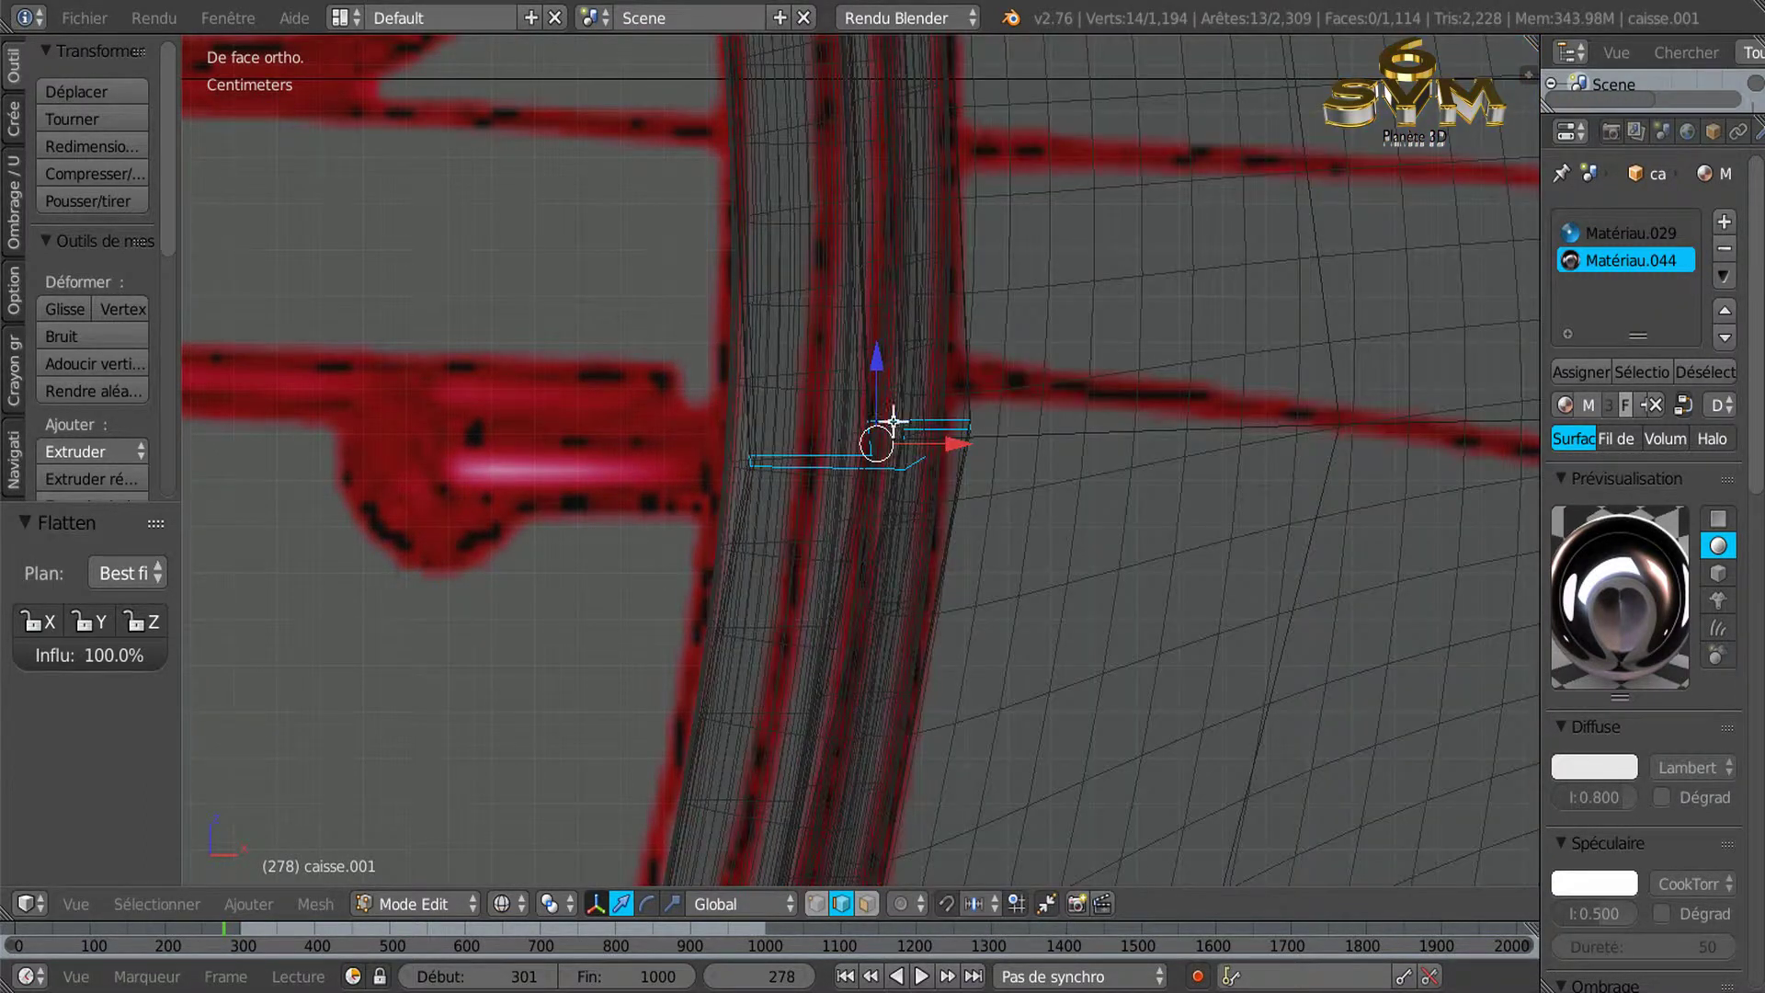
Return to solid shading and edge-slide the selected edge by factor 0.014.
{"action": "key", "text": "z"}
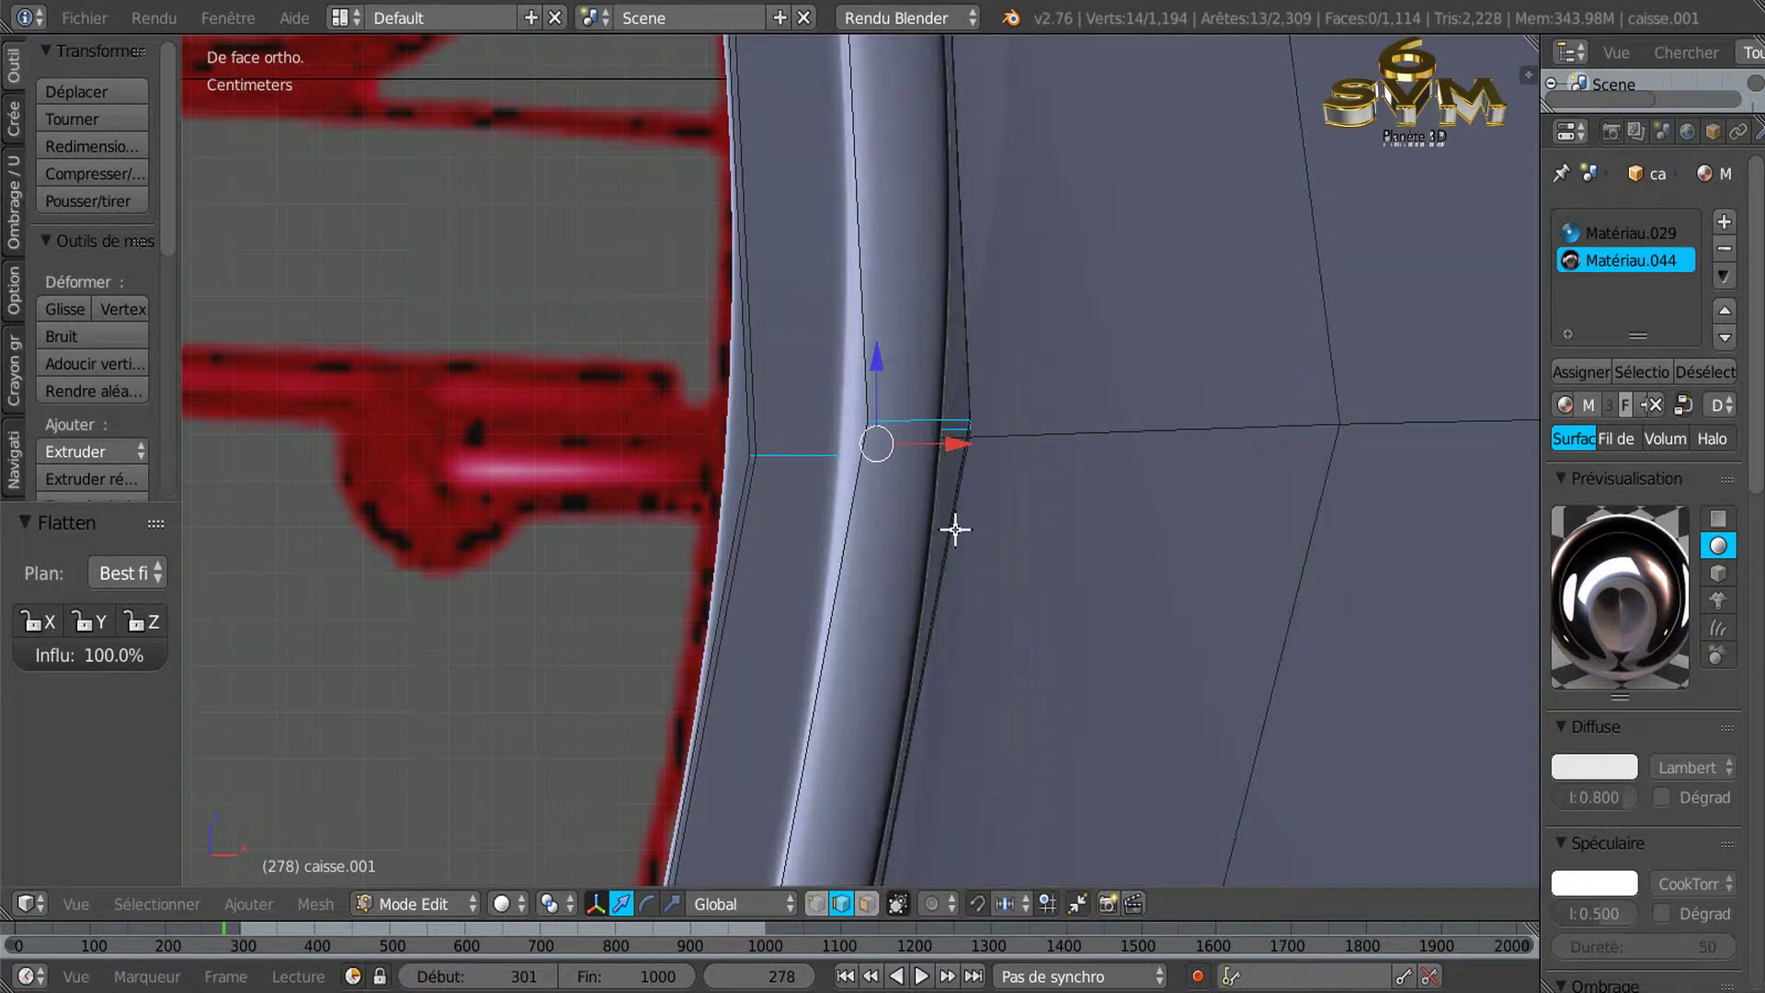
{"action": "scroll", "coordinate": [698, 476], "scroll_direction": "down", "scroll_amount": 2}
{"action": "scroll", "coordinate": [432, 460], "scroll_direction": "down", "scroll_amount": 1}
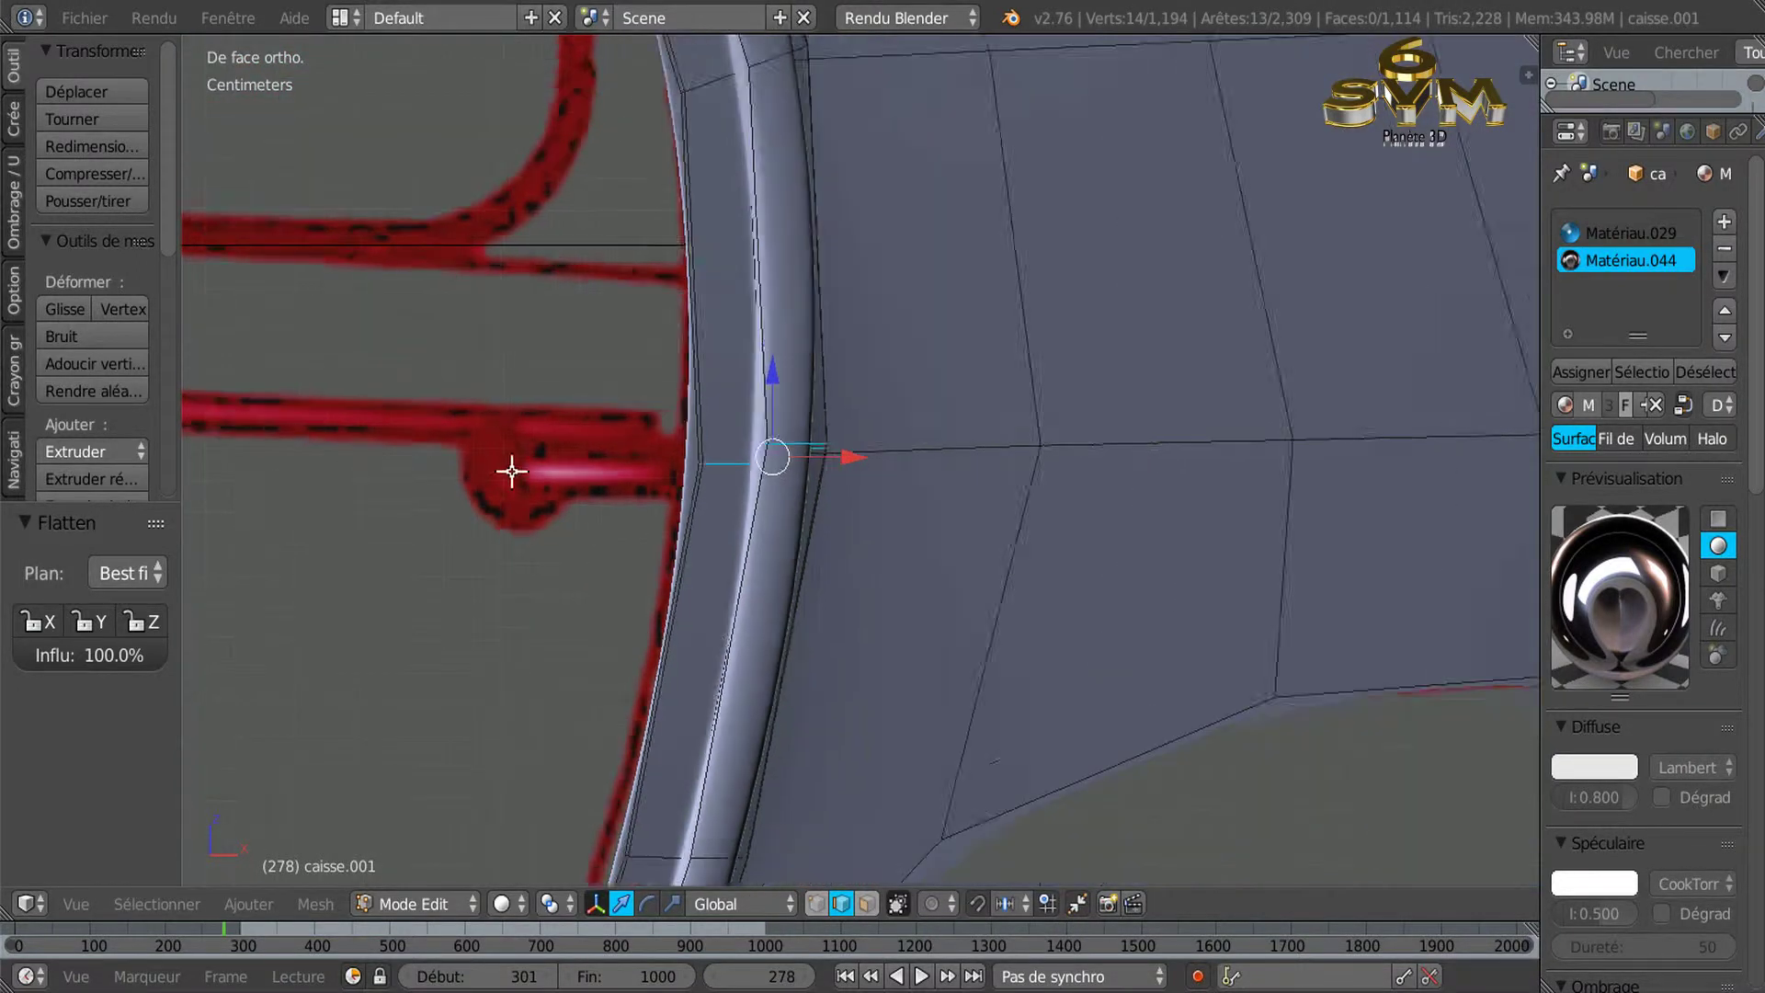
{"action": "scroll", "coordinate": [512, 469], "scroll_direction": "down", "scroll_amount": 1}
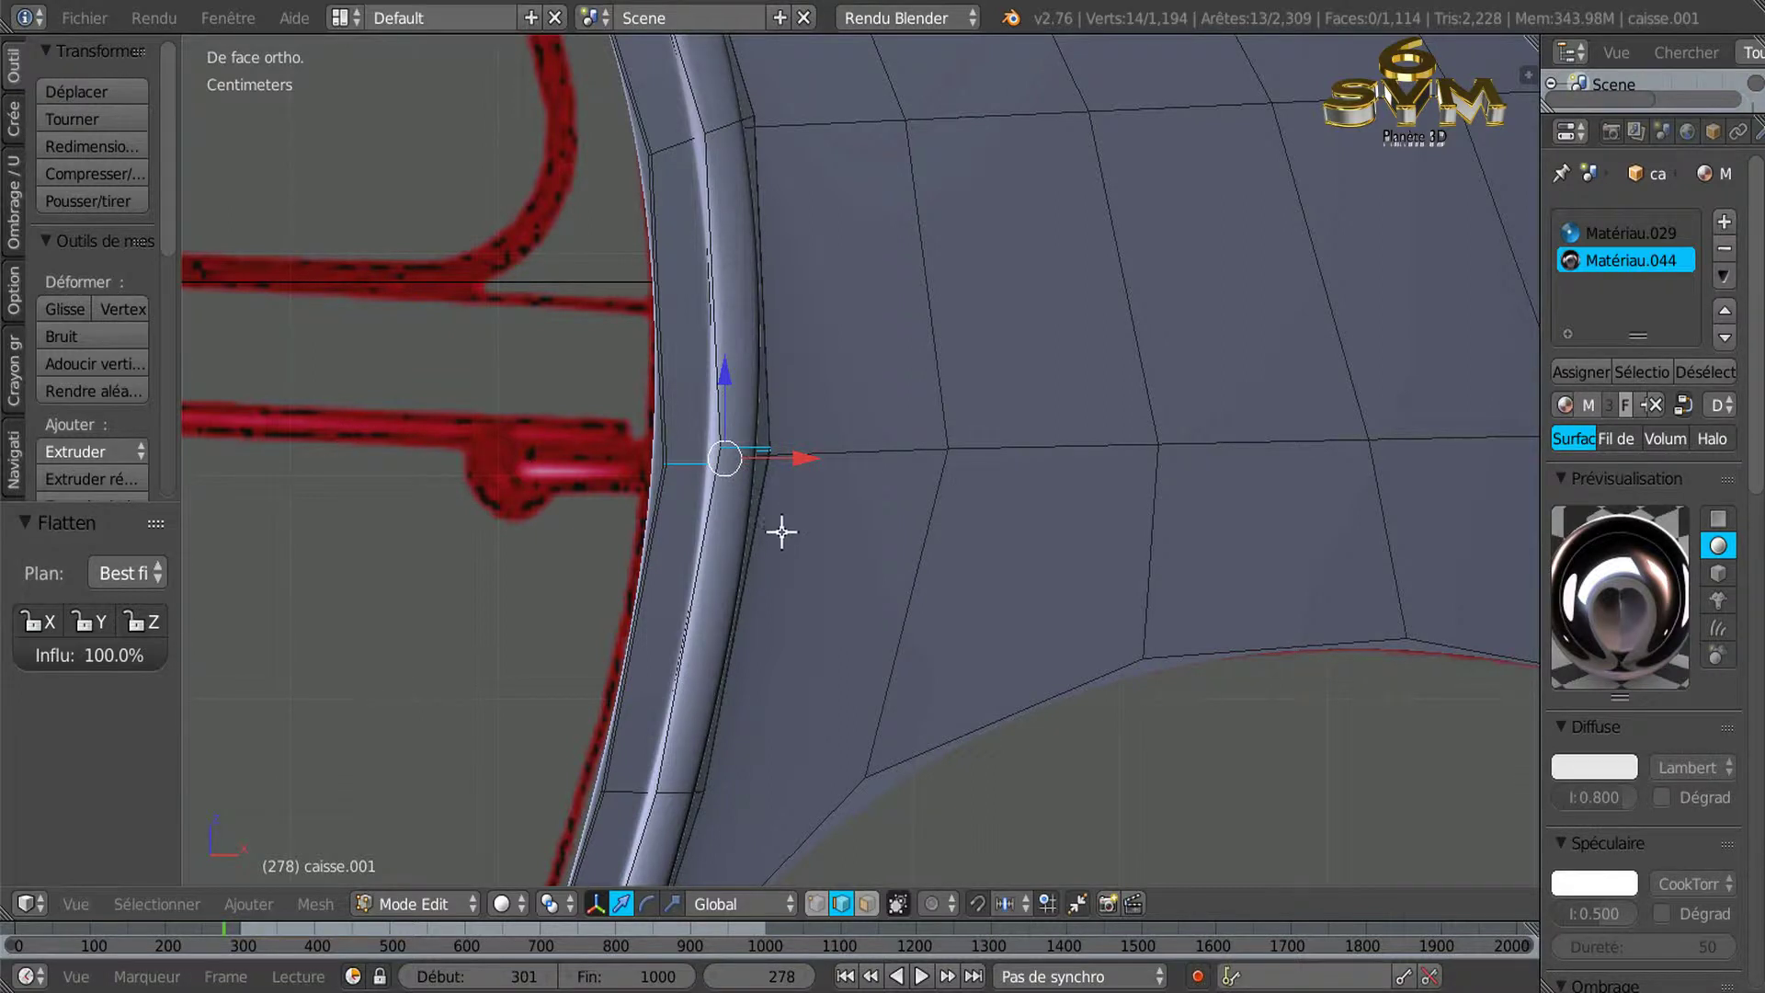
{"action": "key", "text": "g"}
{"action": "key", "text": "g"}
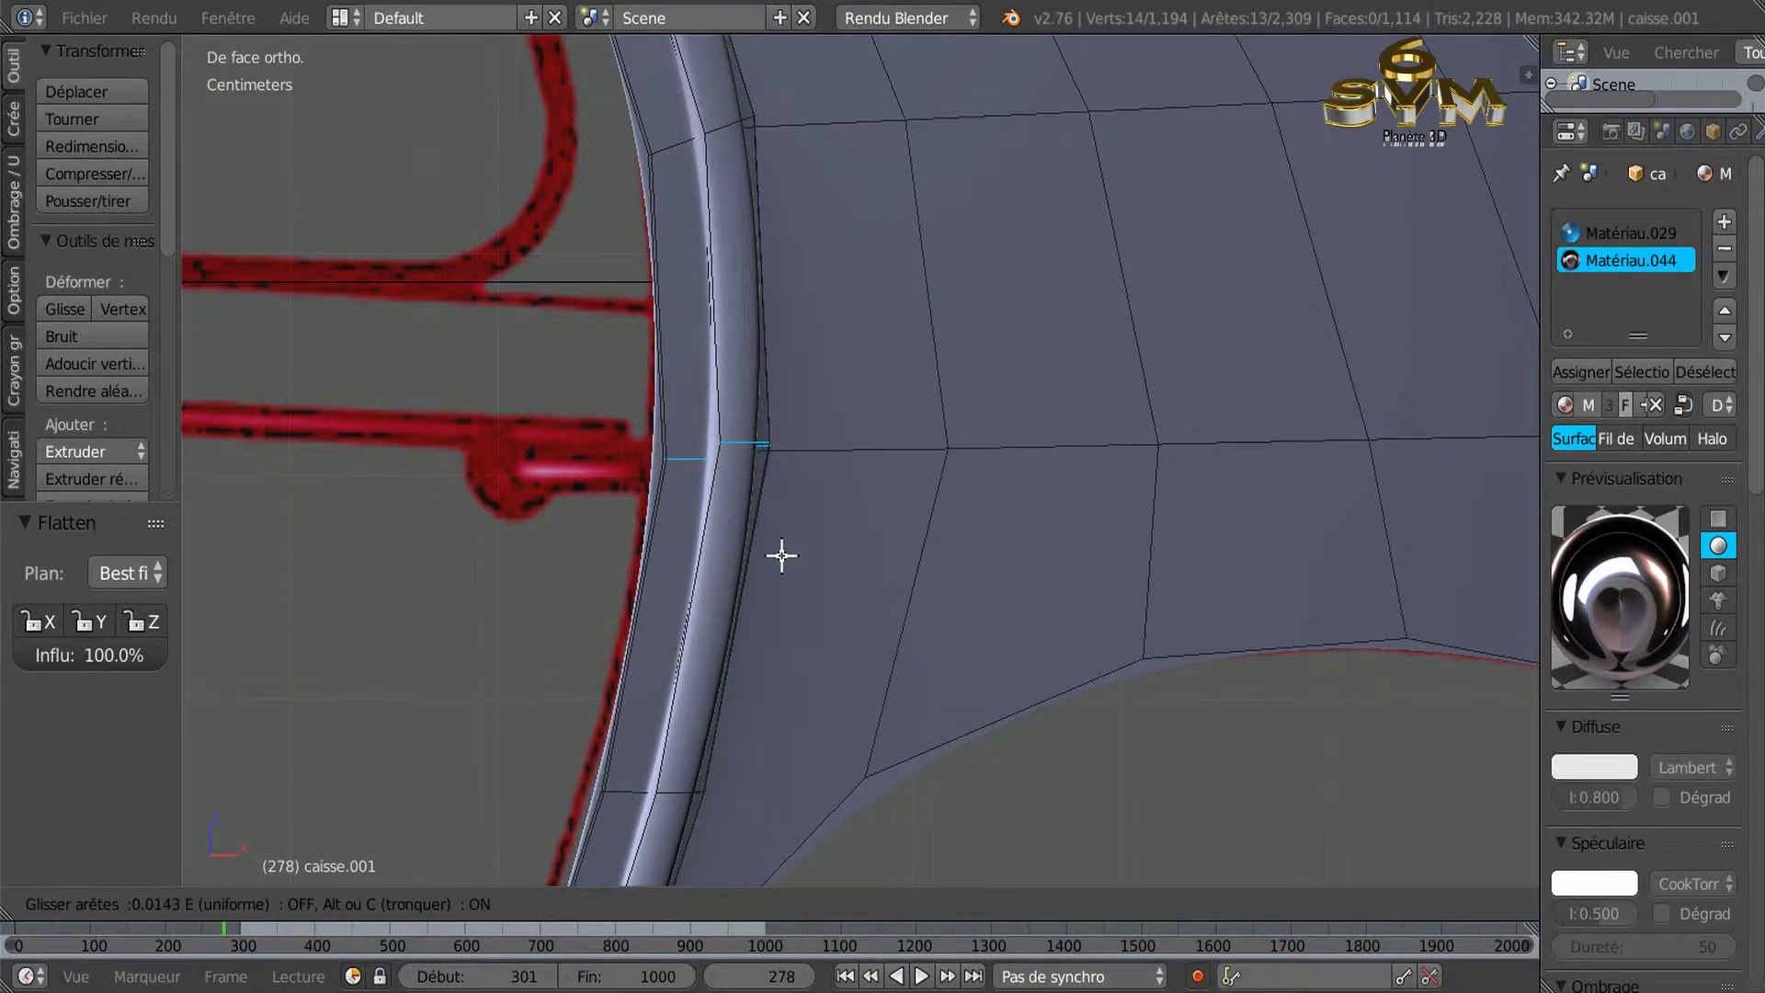
{"action": "left_click", "coordinate": [782, 555]}
{"action": "scroll", "coordinate": [781, 555], "scroll_direction": "down", "scroll_amount": 3}
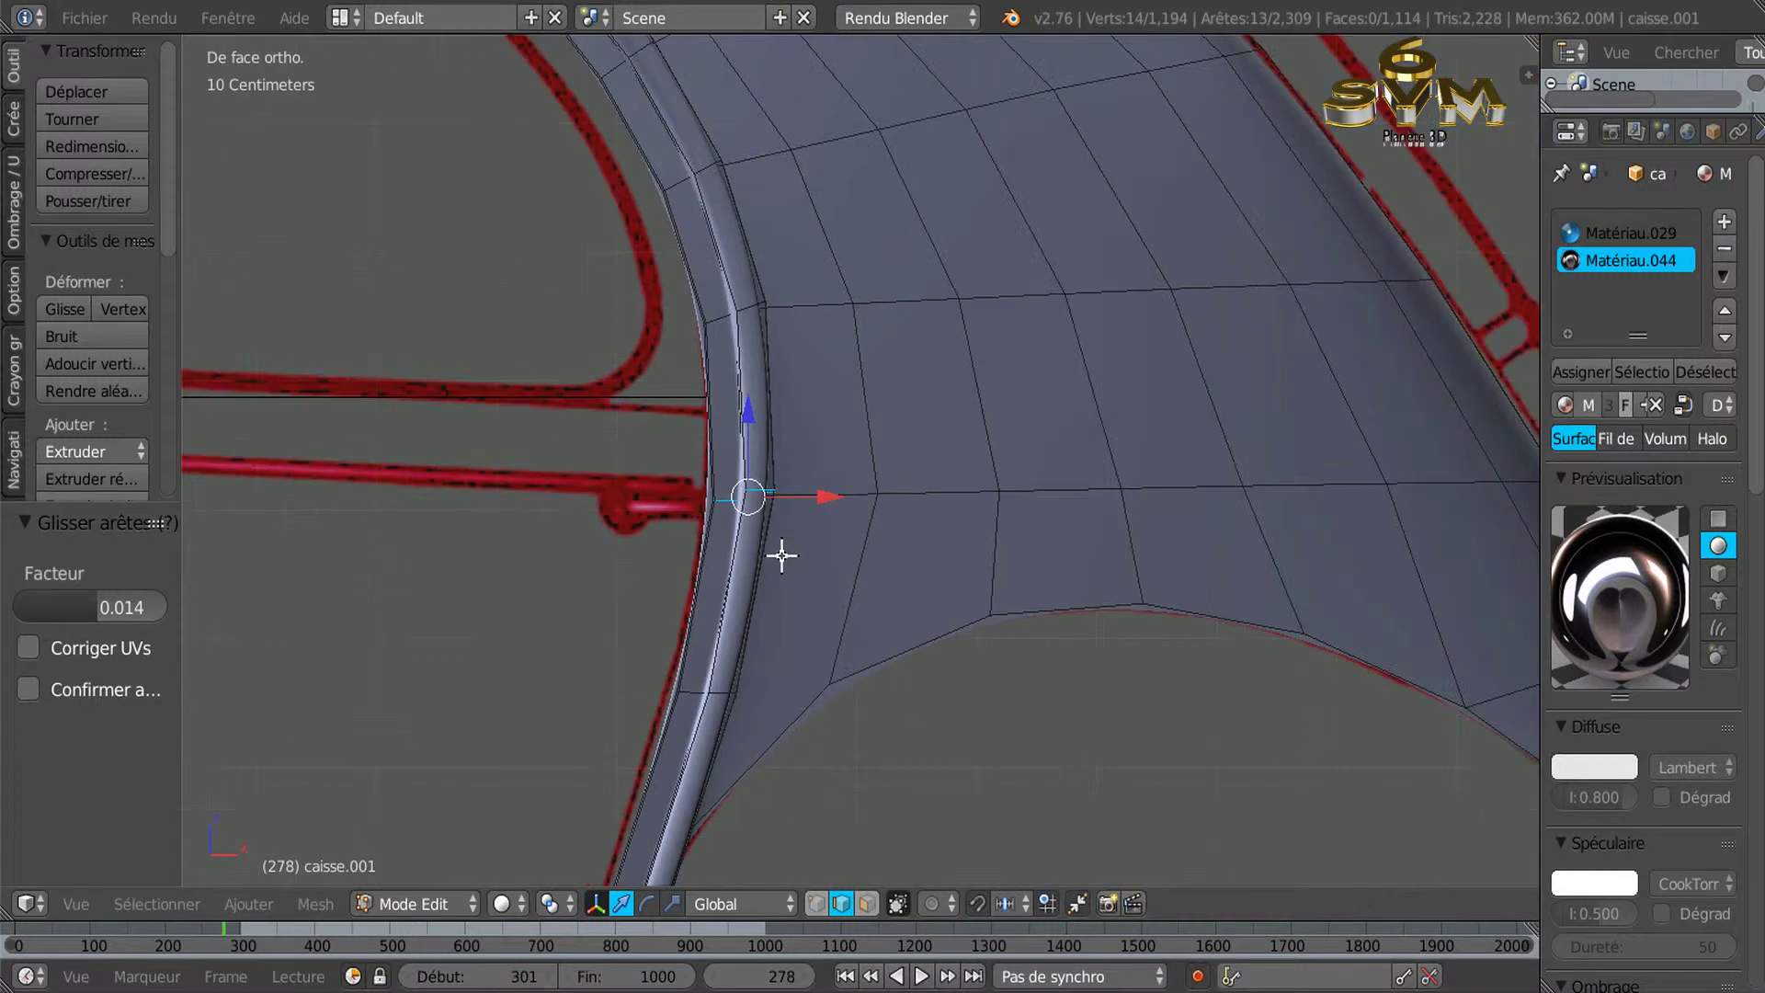
{"action": "scroll", "coordinate": [720, 496], "scroll_direction": "up", "scroll_amount": 1}
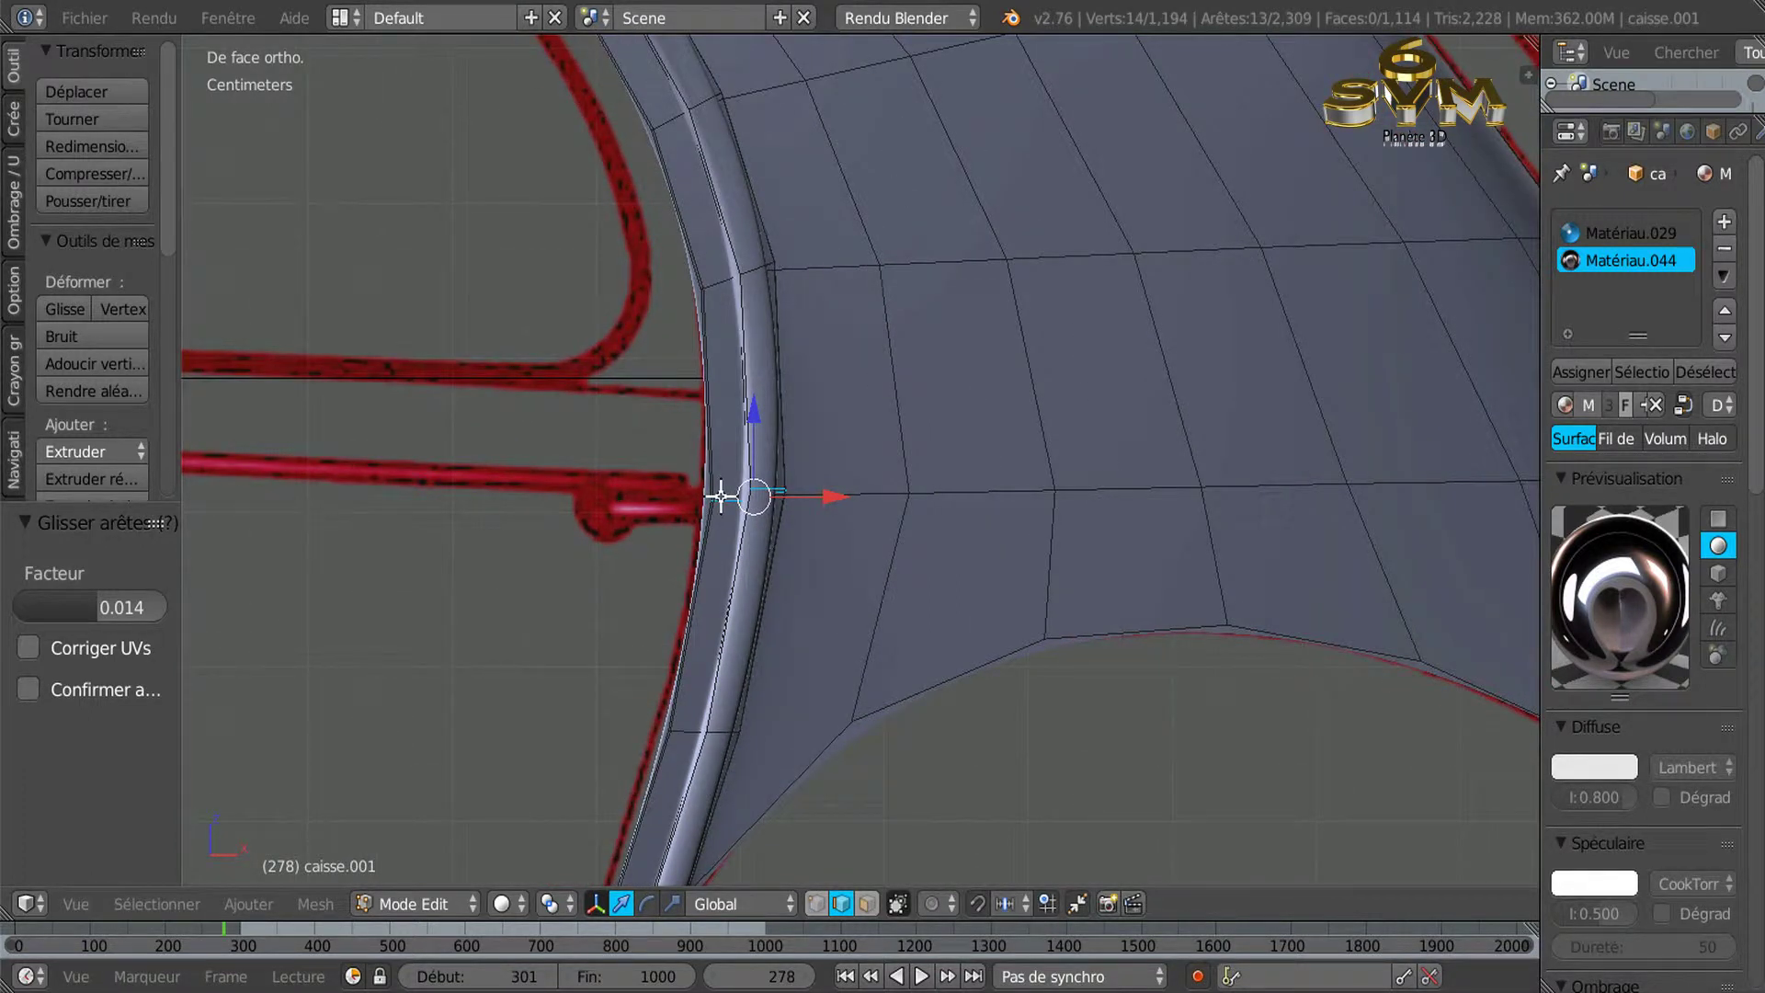
{"action": "scroll", "coordinate": [721, 497], "scroll_direction": "down", "scroll_amount": 1}
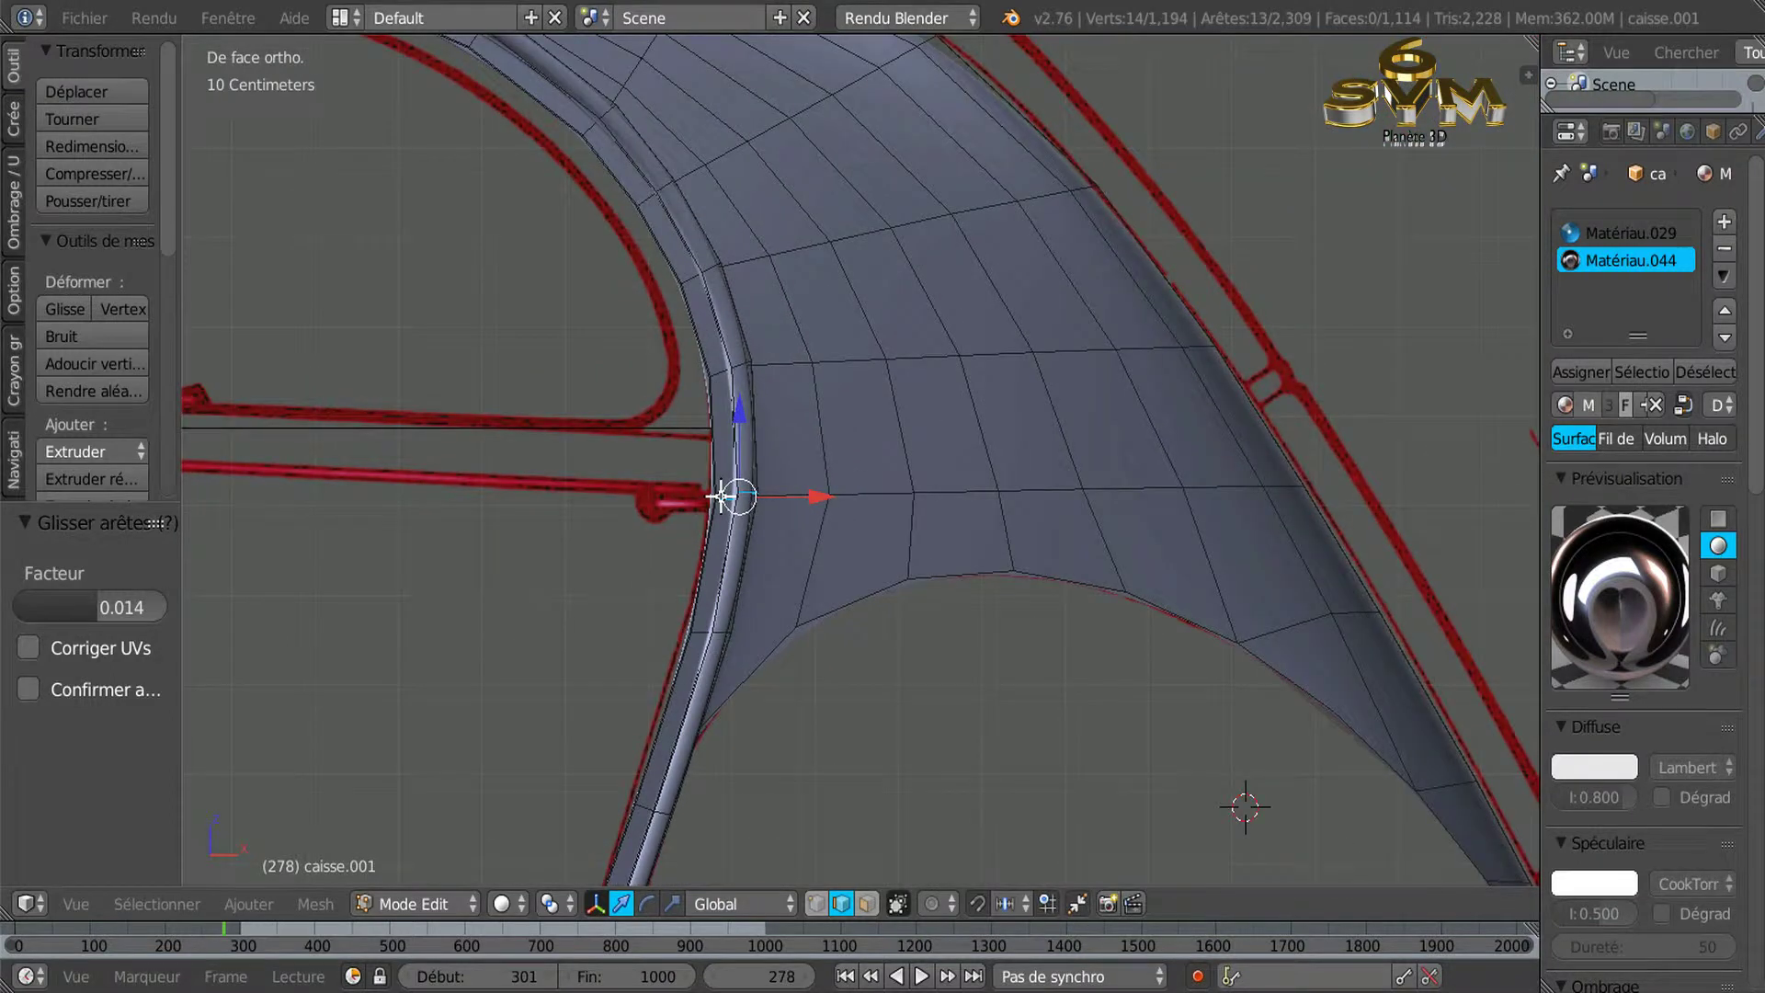
In face select mode, path-select the first run of faces along the curved panel edge.
{"action": "left_click", "coordinate": [867, 903]}
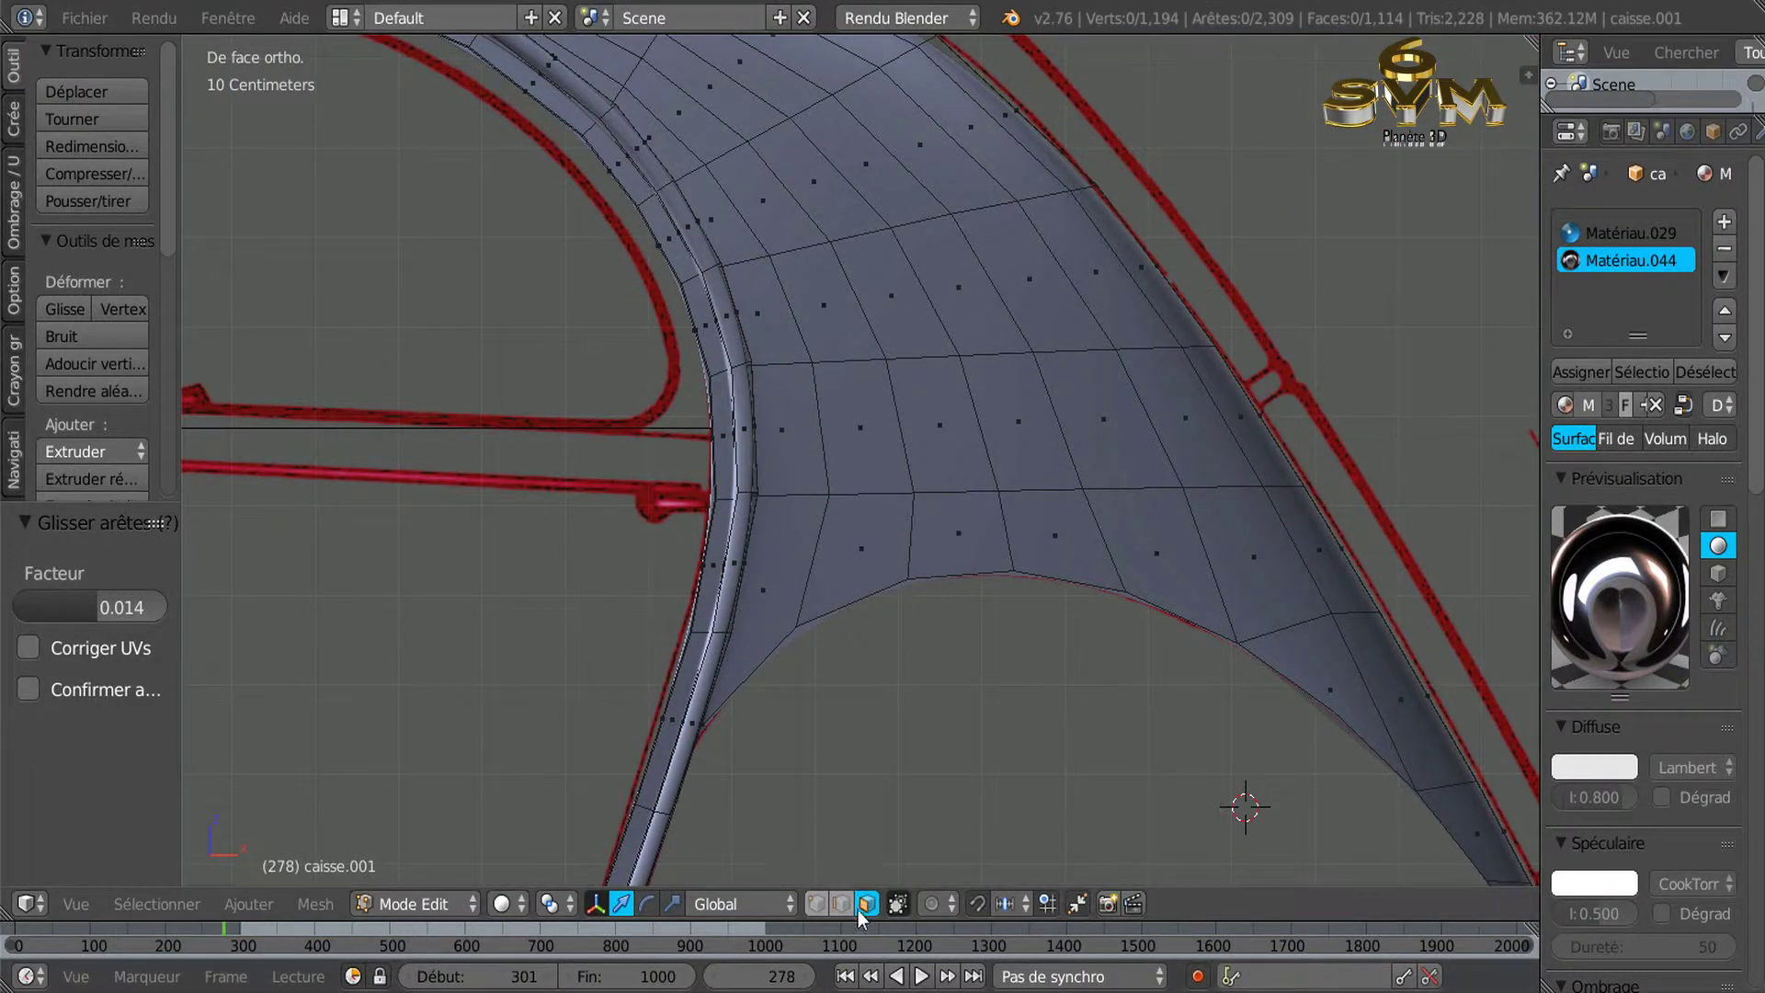
{"action": "scroll", "coordinate": [693, 701], "scroll_direction": "up", "scroll_amount": 1}
{"action": "scroll", "coordinate": [728, 677], "scroll_direction": "up", "scroll_amount": 1}
{"action": "scroll", "coordinate": [735, 644], "scroll_direction": "up", "scroll_amount": 1}
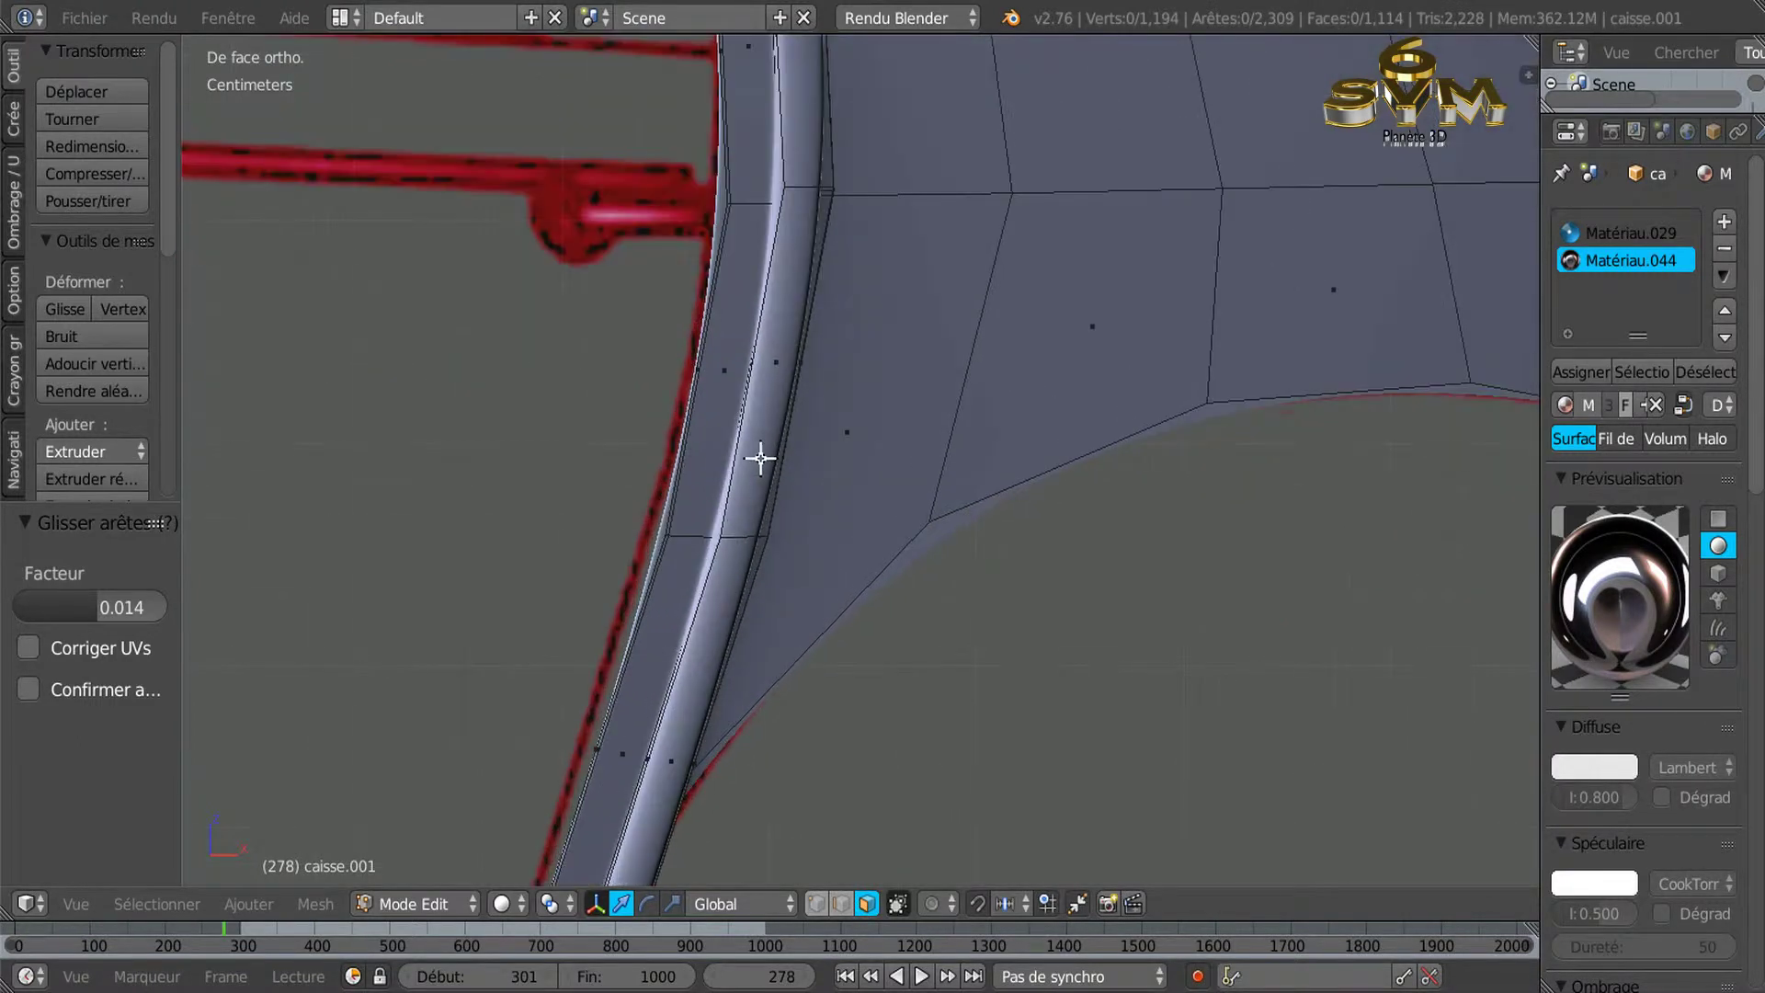
{"action": "left_click", "coordinate": [760, 404]}
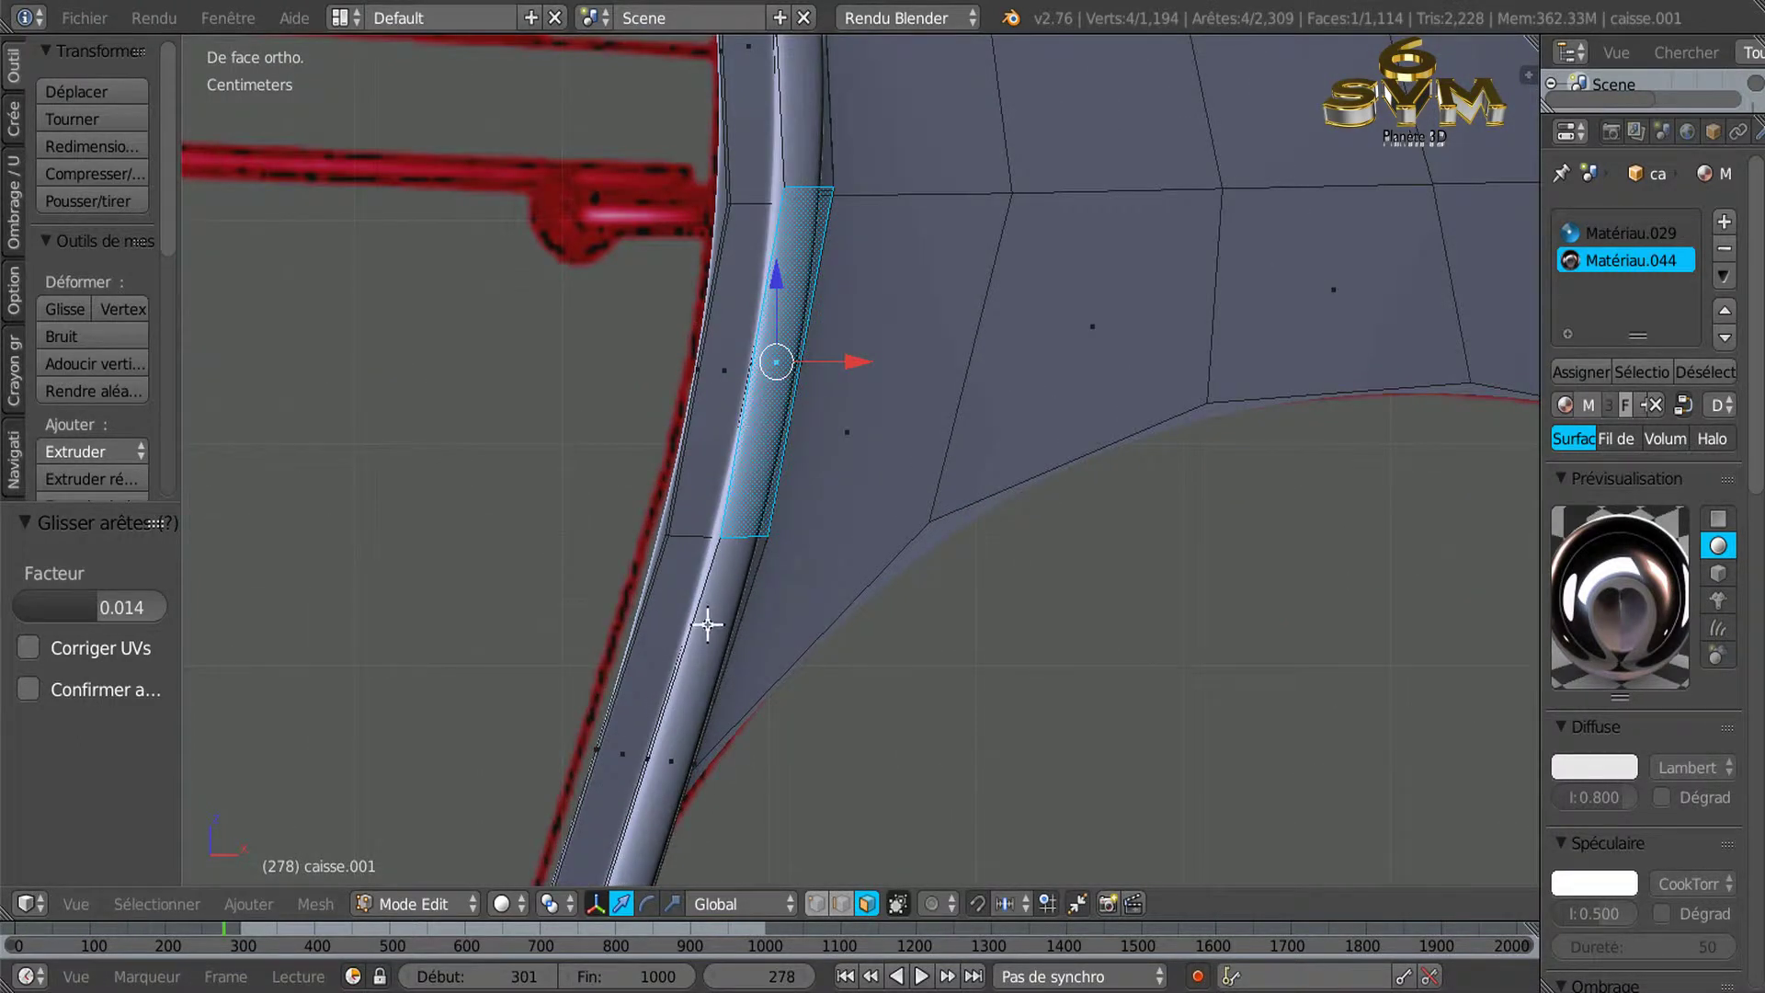
{"action": "left_click", "coordinate": [706, 657], "text": "ctrl"}
{"action": "scroll", "coordinate": [795, 667], "scroll_direction": "down", "scroll_amount": 1}
{"action": "scroll", "coordinate": [803, 663], "scroll_direction": "down", "scroll_amount": 1}
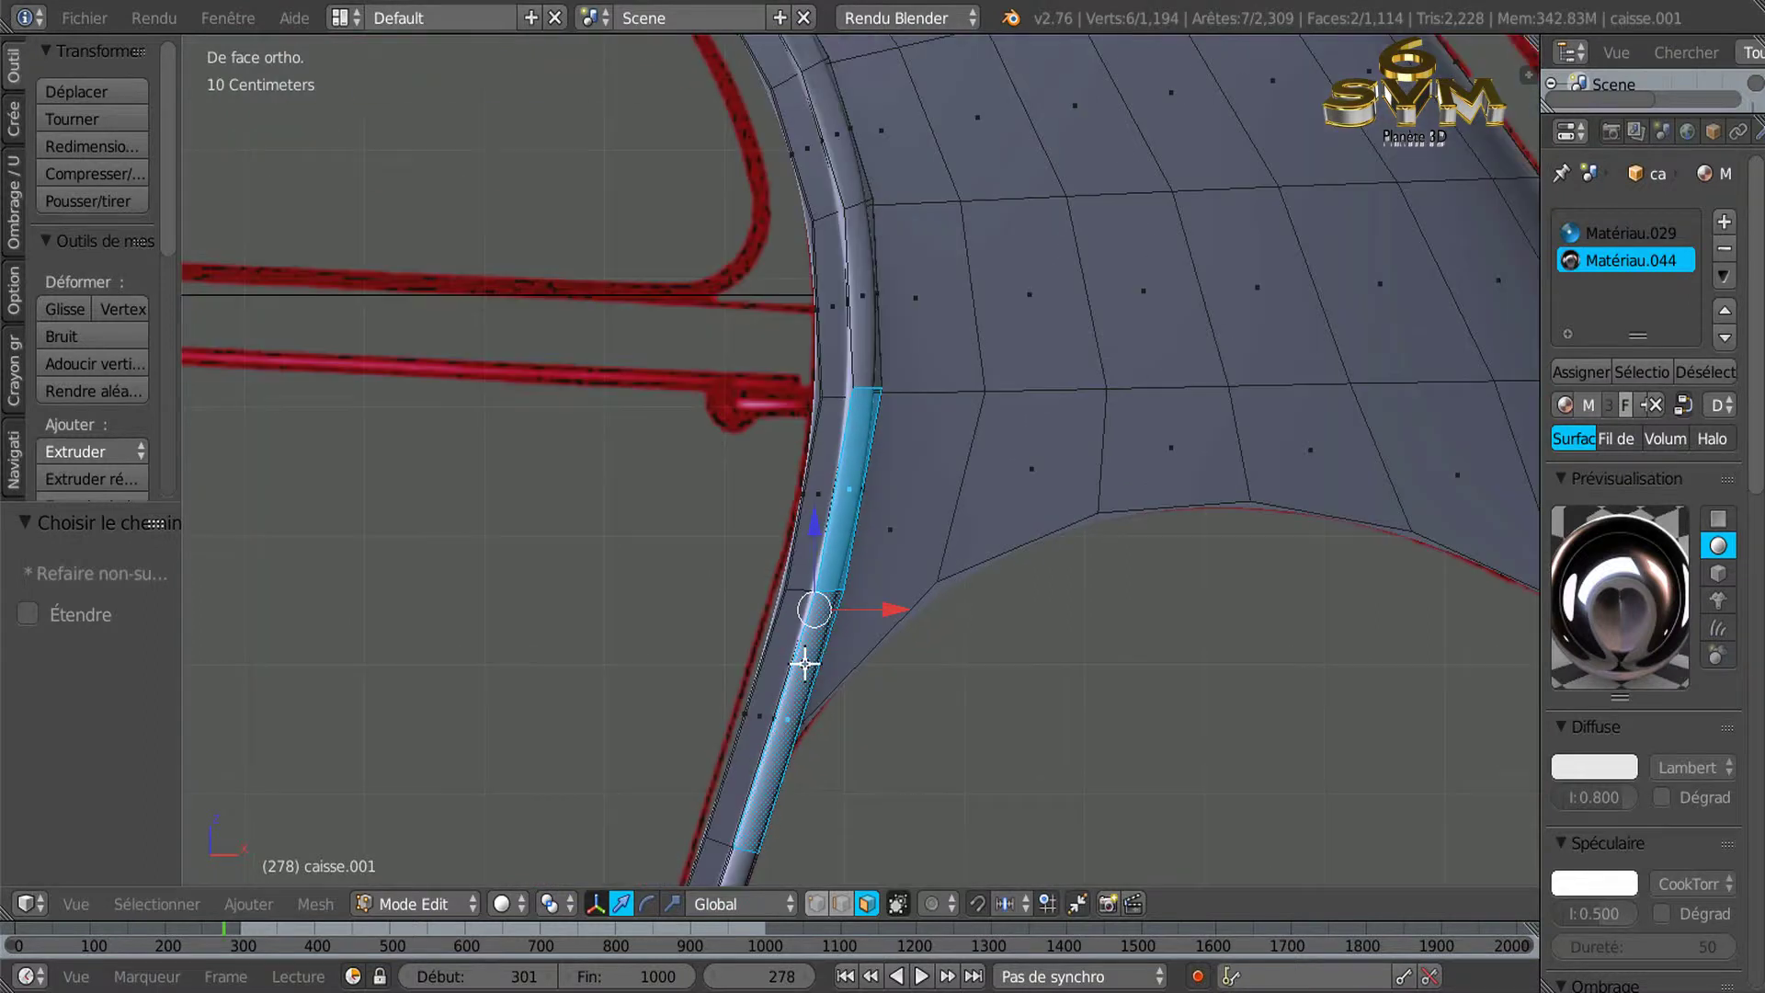
{"action": "scroll", "coordinate": [803, 664], "scroll_direction": "down", "scroll_amount": 1}
{"action": "scroll", "coordinate": [805, 628], "scroll_direction": "down", "scroll_amount": 1}
{"action": "scroll", "coordinate": [806, 626], "scroll_direction": "up", "scroll_amount": 2}
{"action": "scroll", "coordinate": [819, 552], "scroll_direction": "down", "scroll_amount": 1}
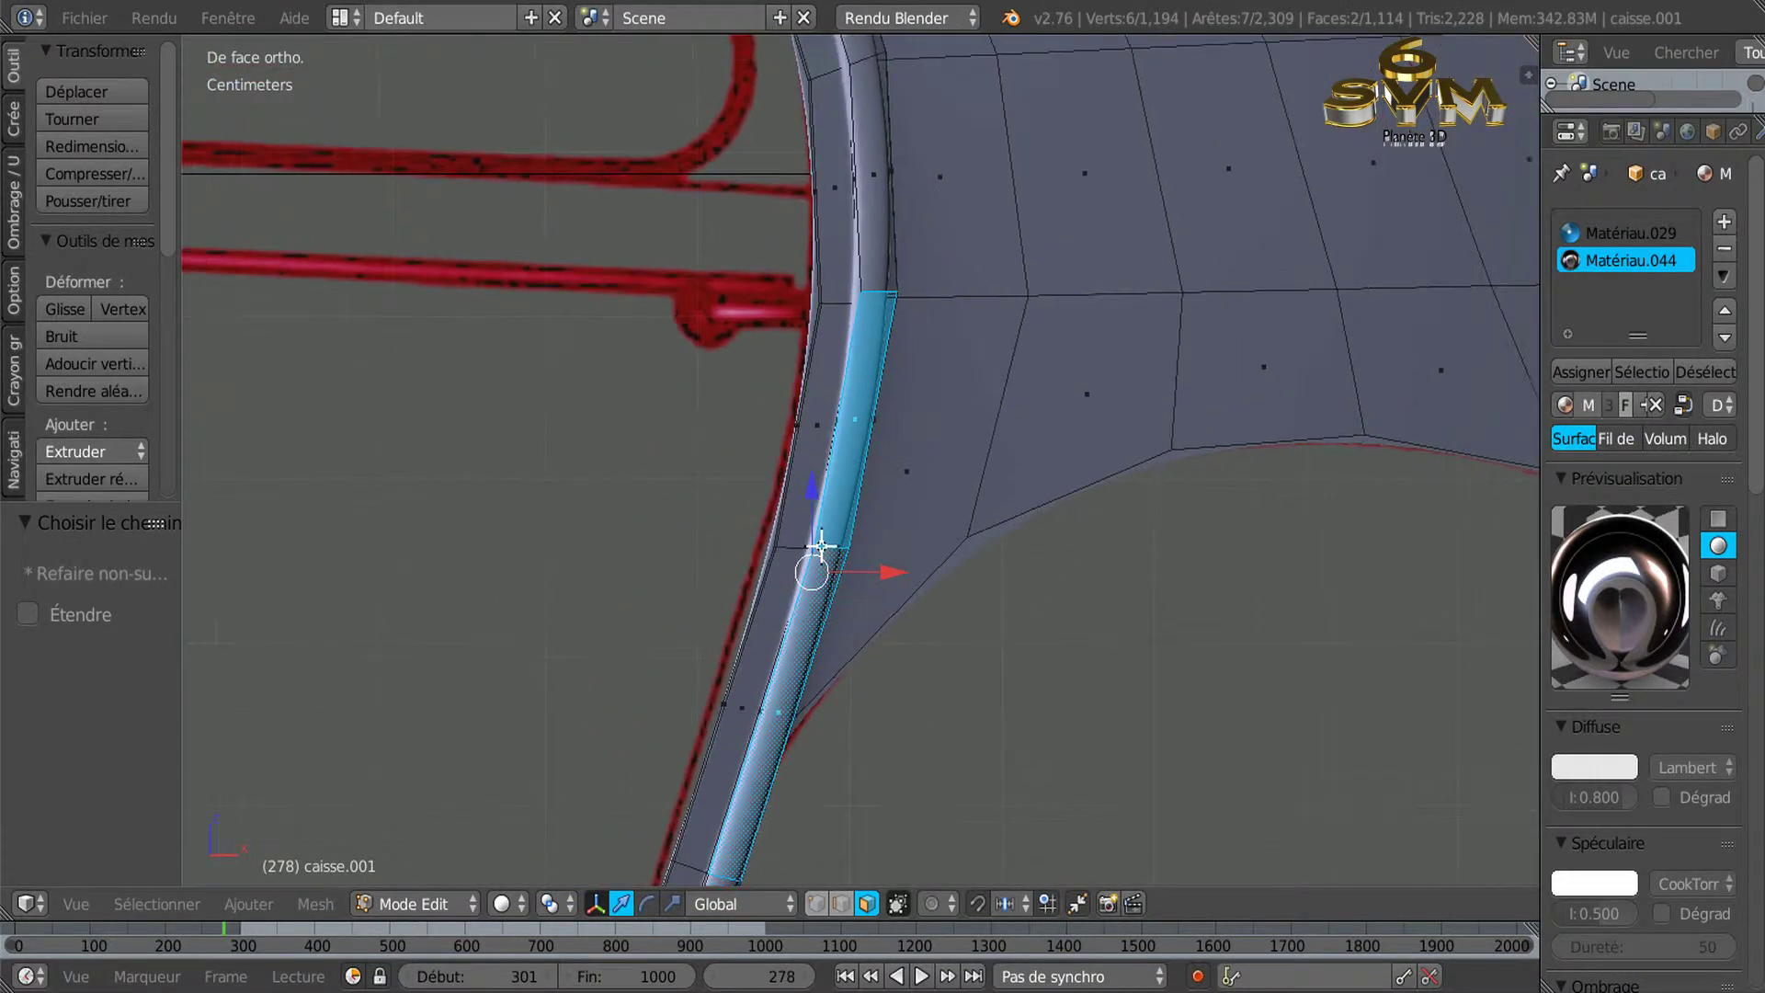
{"action": "scroll", "coordinate": [851, 564], "scroll_direction": "up", "scroll_amount": 1}
Extend the face selection down the strip past the sill junction.
{"action": "middle_click_drag", "start_coordinate": [851, 563], "coordinate": [948, 190], "text": "shift"}
{"action": "scroll", "coordinate": [796, 462], "scroll_direction": "down", "scroll_amount": 1}
{"action": "left_click", "coordinate": [795, 475], "text": "ctrl"}
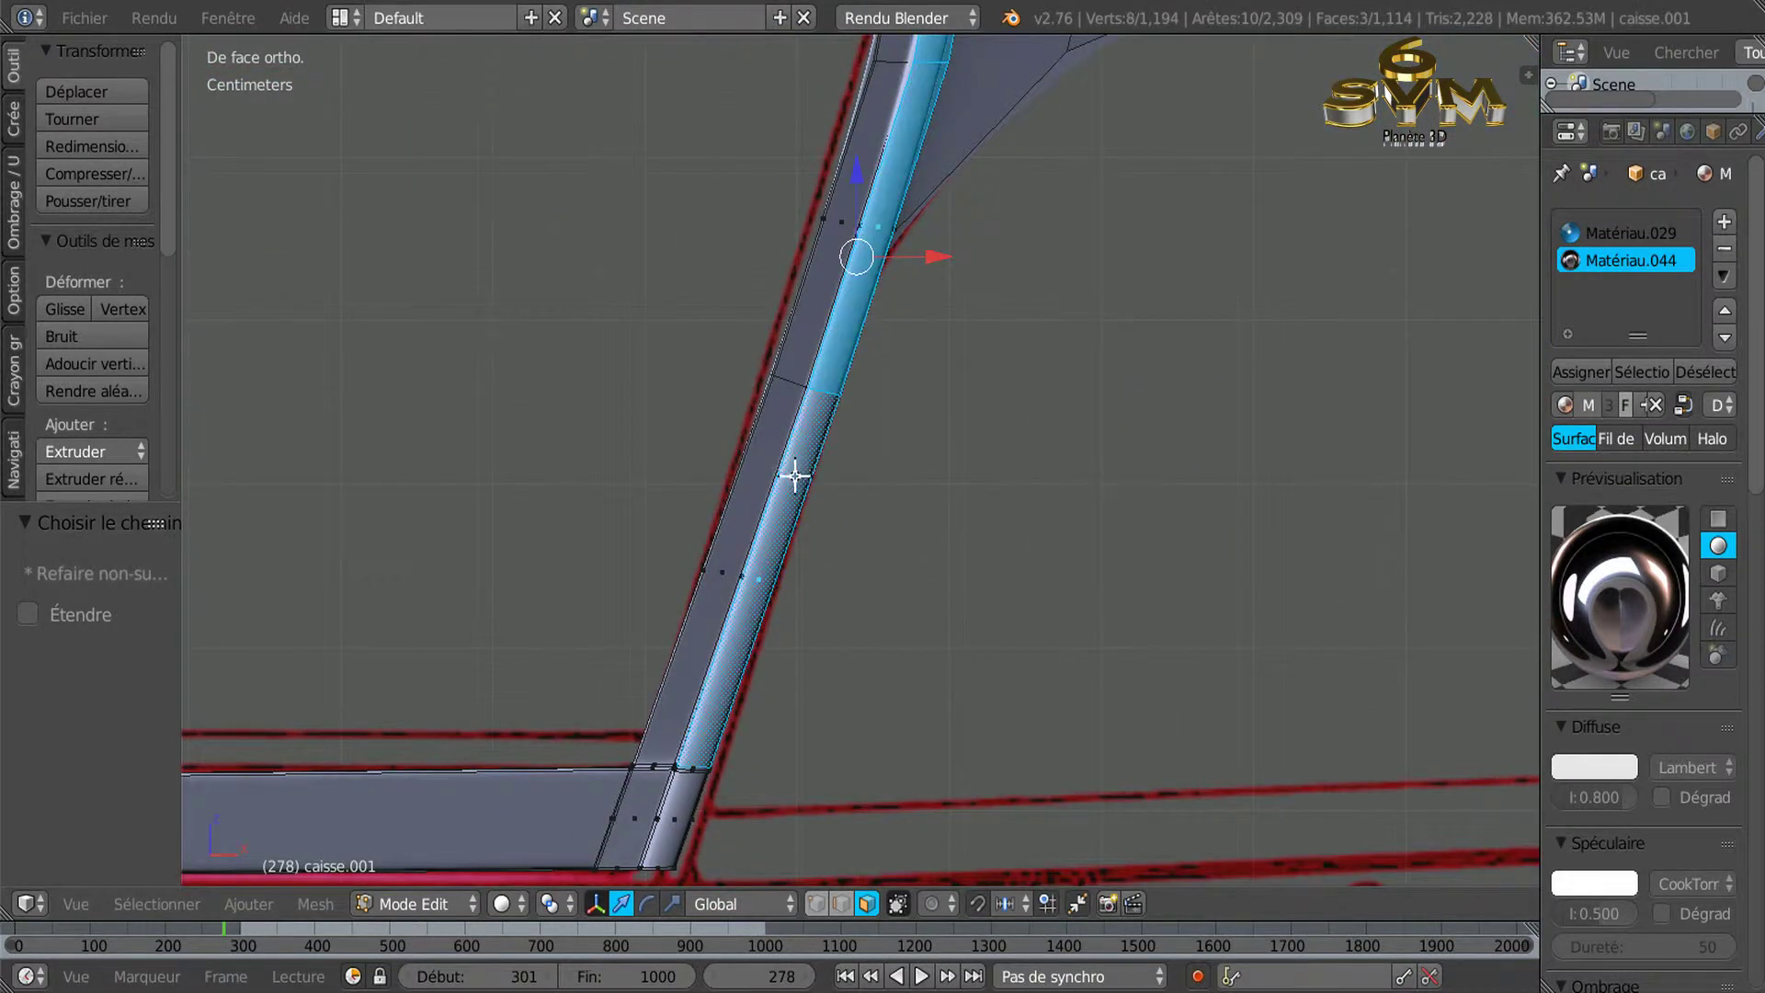
{"action": "scroll", "coordinate": [700, 765], "scroll_direction": "up", "scroll_amount": 2}
{"action": "scroll", "coordinate": [696, 764], "scroll_direction": "up", "scroll_amount": 1}
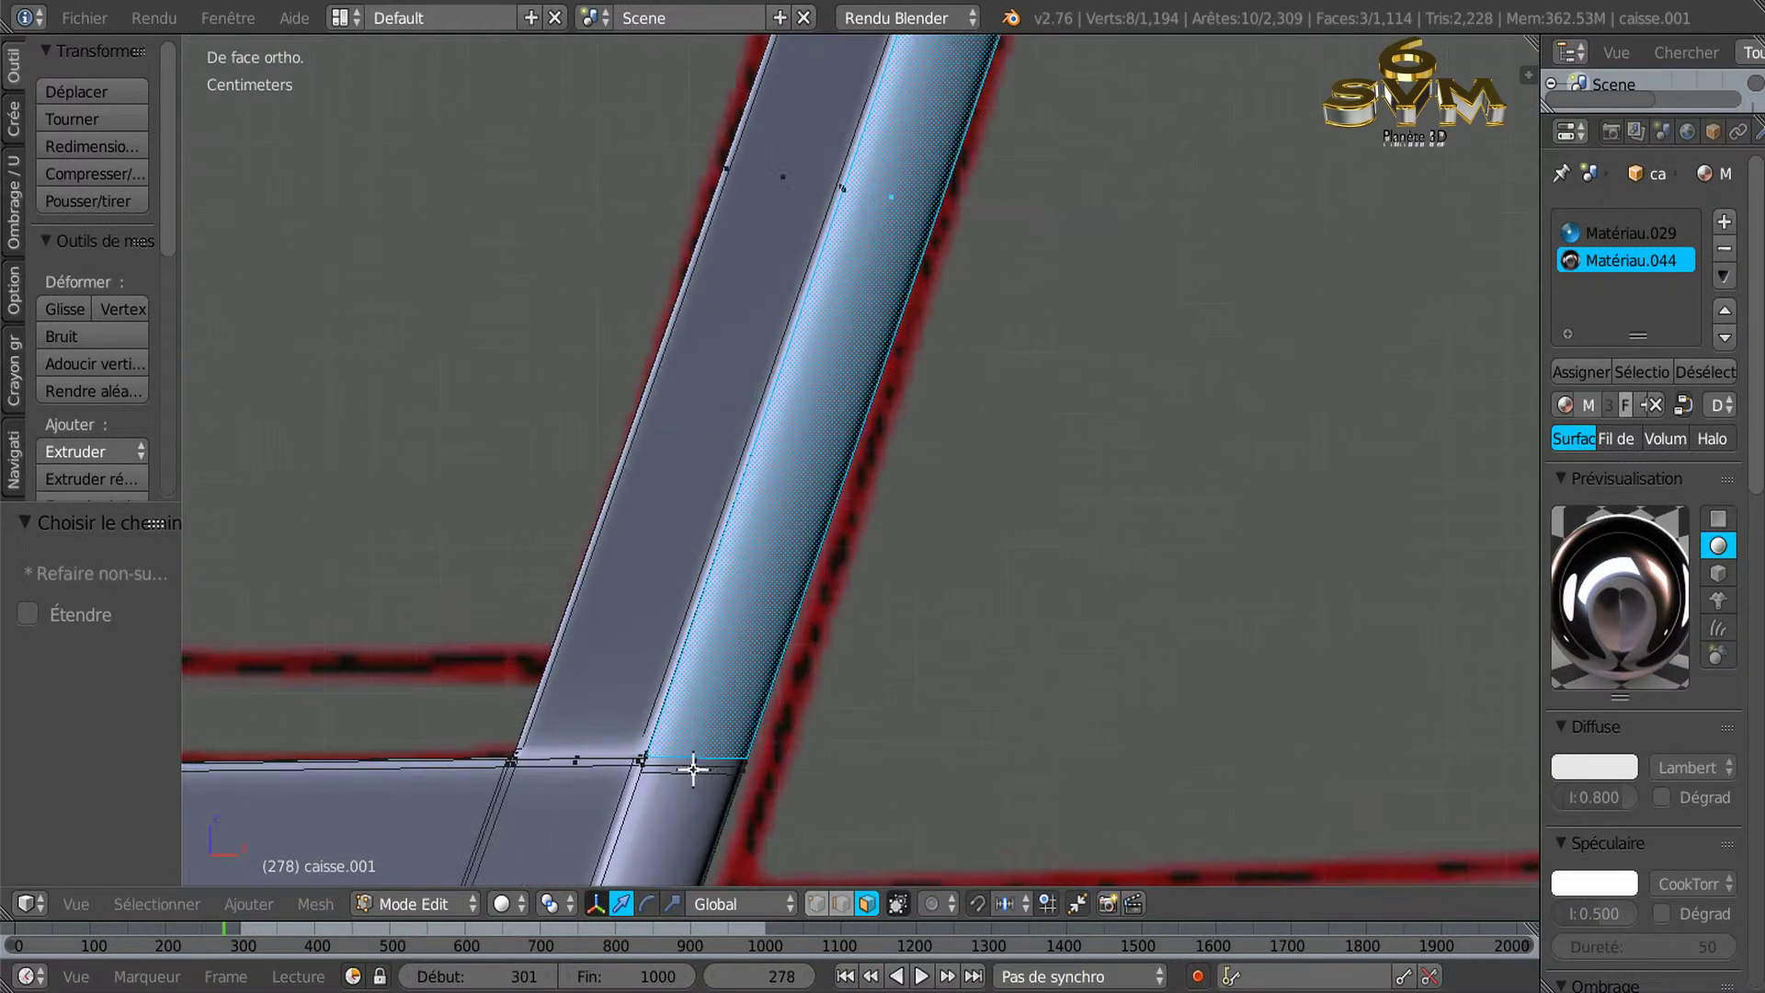
{"action": "scroll", "coordinate": [696, 763], "scroll_direction": "up", "scroll_amount": 1}
{"action": "left_click", "coordinate": [696, 763], "text": "ctrl"}
{"action": "mouse_move", "coordinate": [995, 633]}
{"action": "middle_mouse_down", "text": "shift"}
{"action": "mouse_move", "coordinate": [1079, 350]}
{"action": "mouse_move", "coordinate": [1000, 279]}
{"action": "middle_mouse_up", "text": "shift"}
{"action": "left_click", "coordinate": [831, 362], "text": "ctrl"}
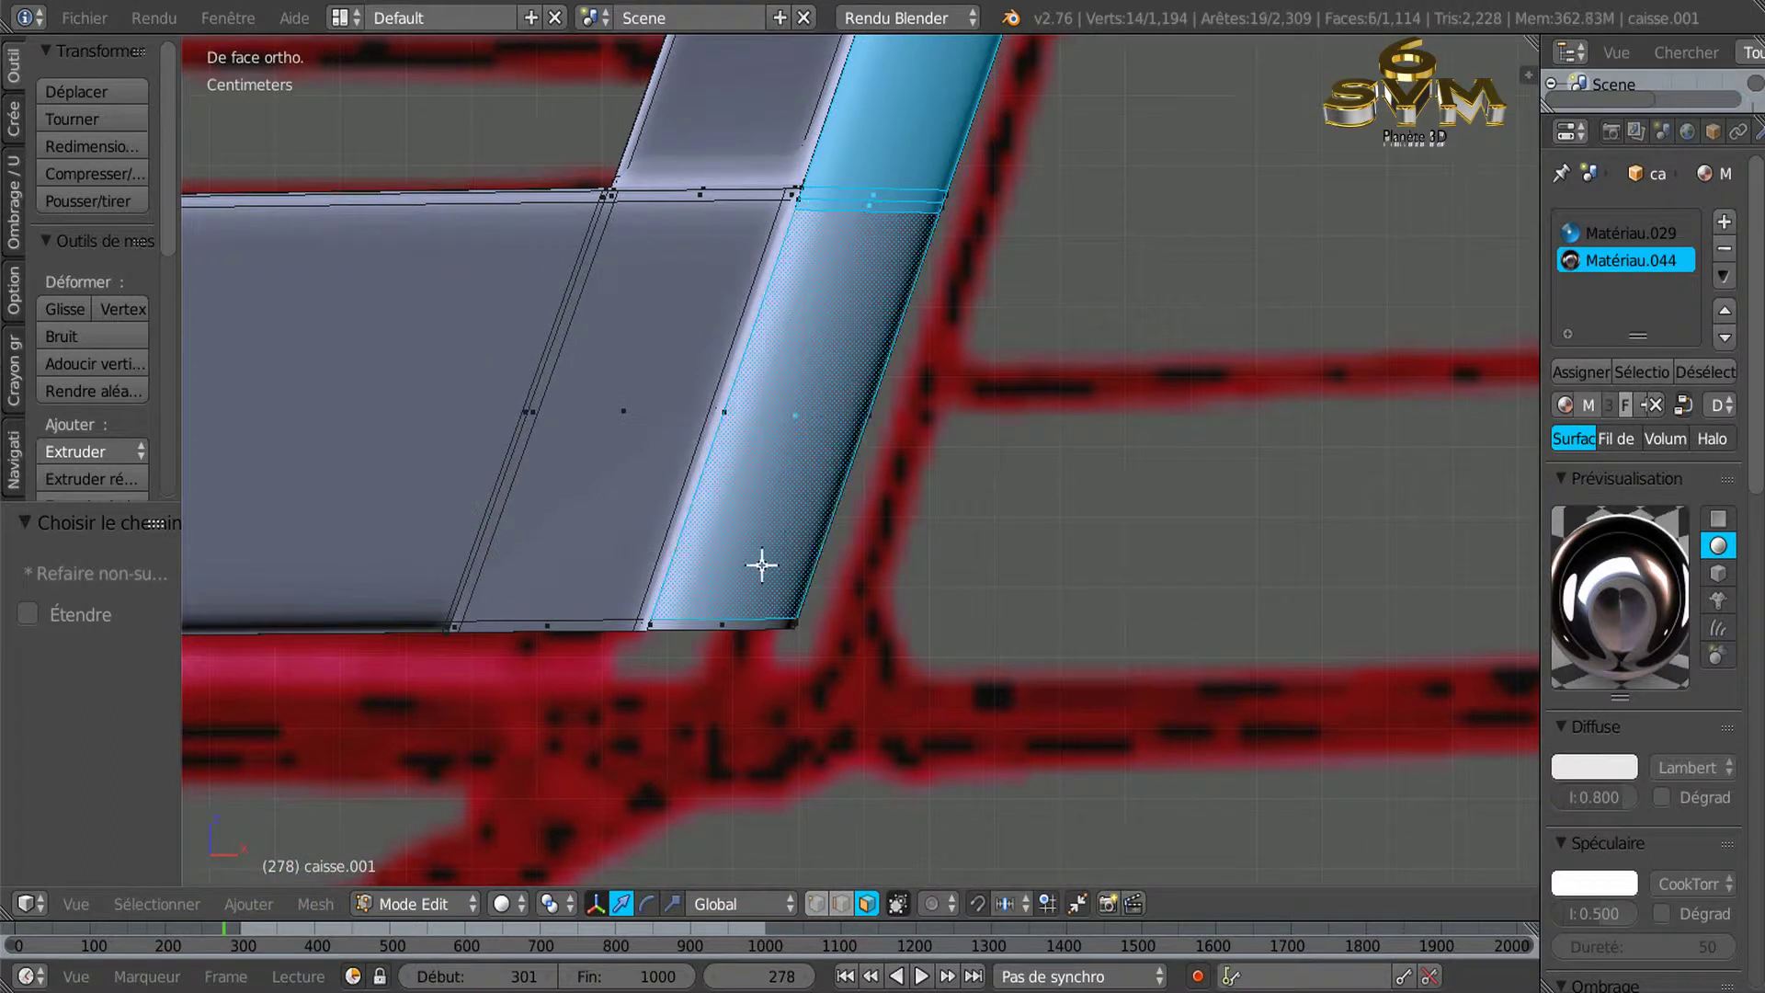
{"action": "scroll", "coordinate": [733, 628], "scroll_direction": "down", "scroll_amount": 2, "text": "shift"}
{"action": "left_click", "coordinate": [727, 618], "text": "ctrl"}
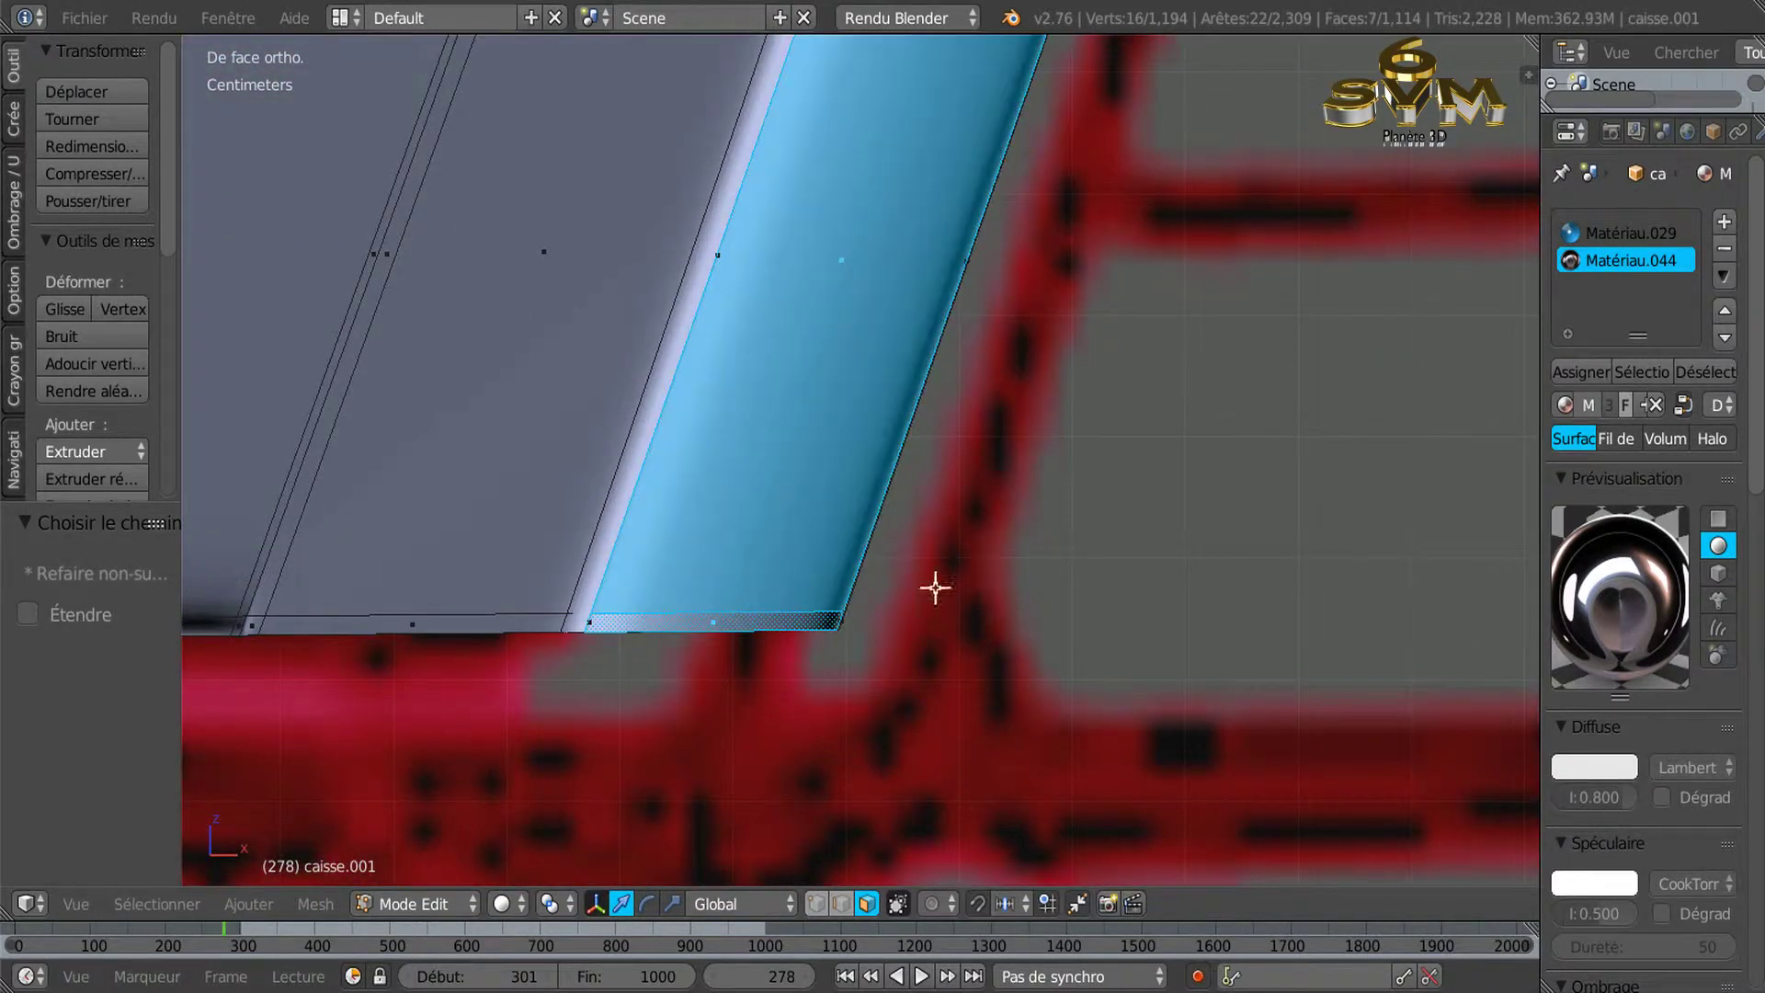
{"action": "scroll", "coordinate": [984, 553], "scroll_direction": "down", "scroll_amount": 3}
{"action": "scroll", "coordinate": [984, 552], "scroll_direction": "down", "scroll_amount": 3}
{"action": "scroll", "coordinate": [1165, 315], "scroll_direction": "down", "scroll_amount": 2}
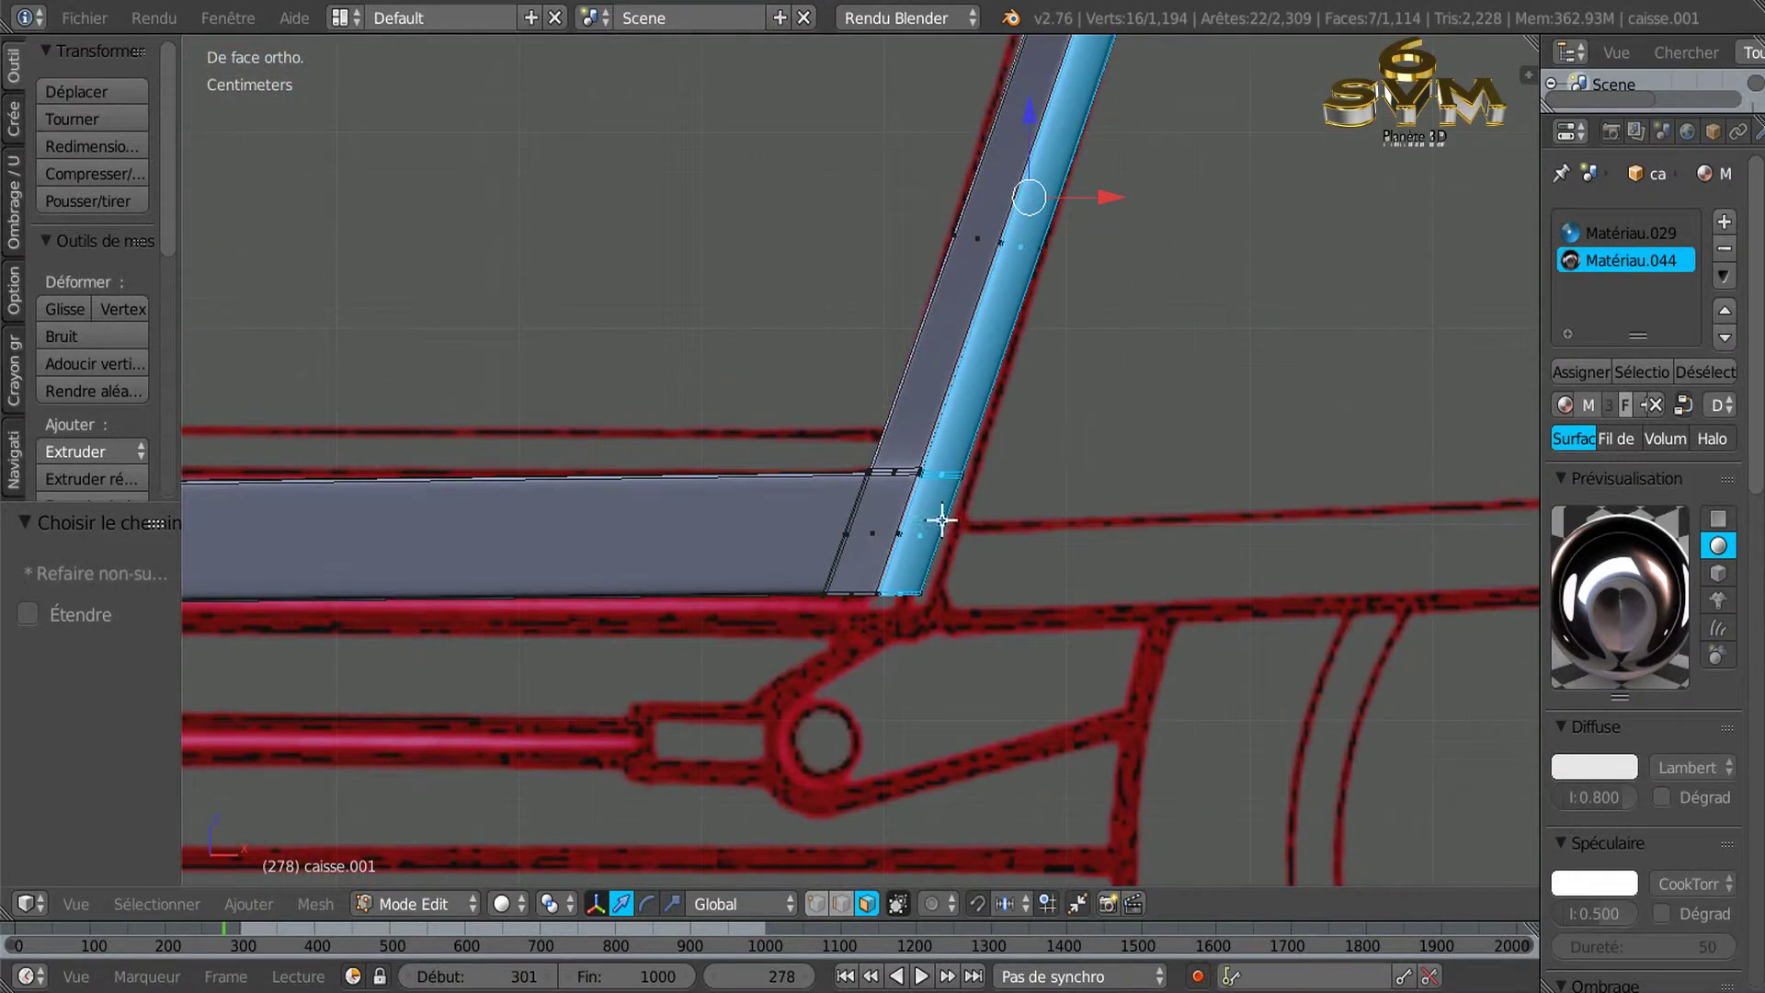
{"action": "scroll", "coordinate": [941, 508], "scroll_direction": "up", "scroll_amount": 1}
{"action": "scroll", "coordinate": [1103, 533], "scroll_direction": "up", "scroll_amount": 3}
{"action": "scroll", "coordinate": [1130, 493], "scroll_direction": "up", "scroll_amount": 2, "text": "shift"}
{"action": "scroll", "coordinate": [1118, 492], "scroll_direction": "up", "scroll_amount": 1}
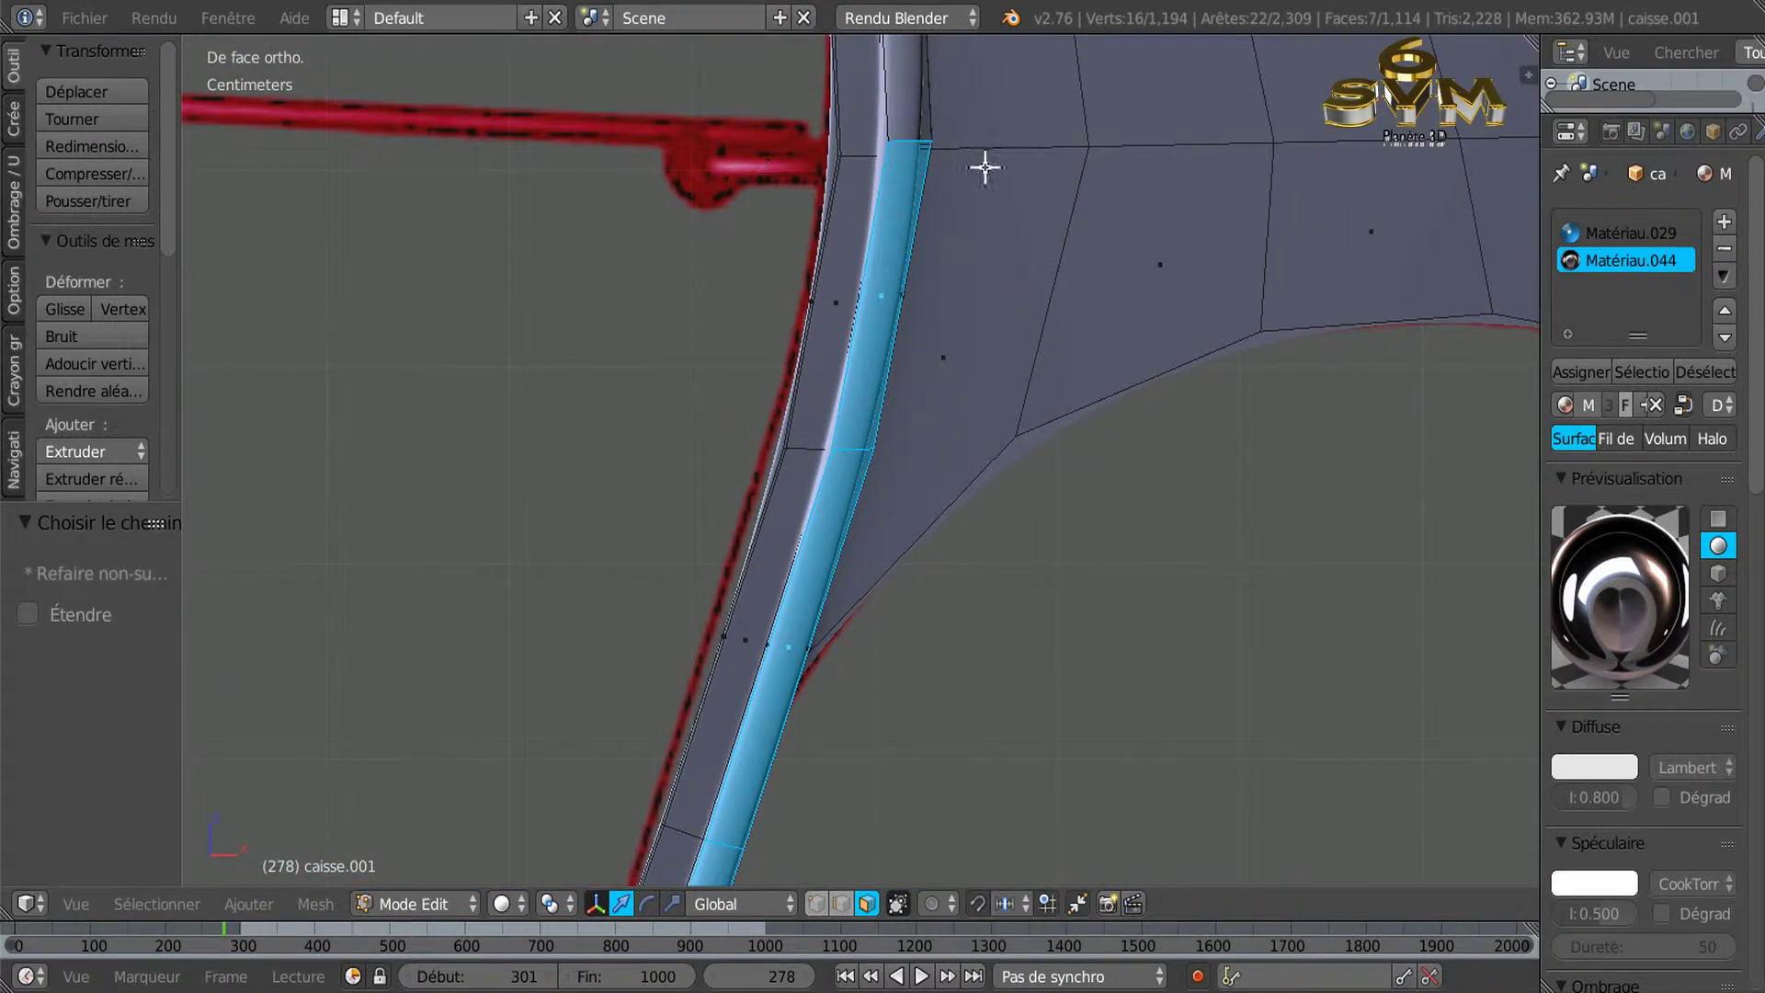
Delete the selected strip faces and orbit to inspect the resulting gap.
{"action": "key", "text": "x"}
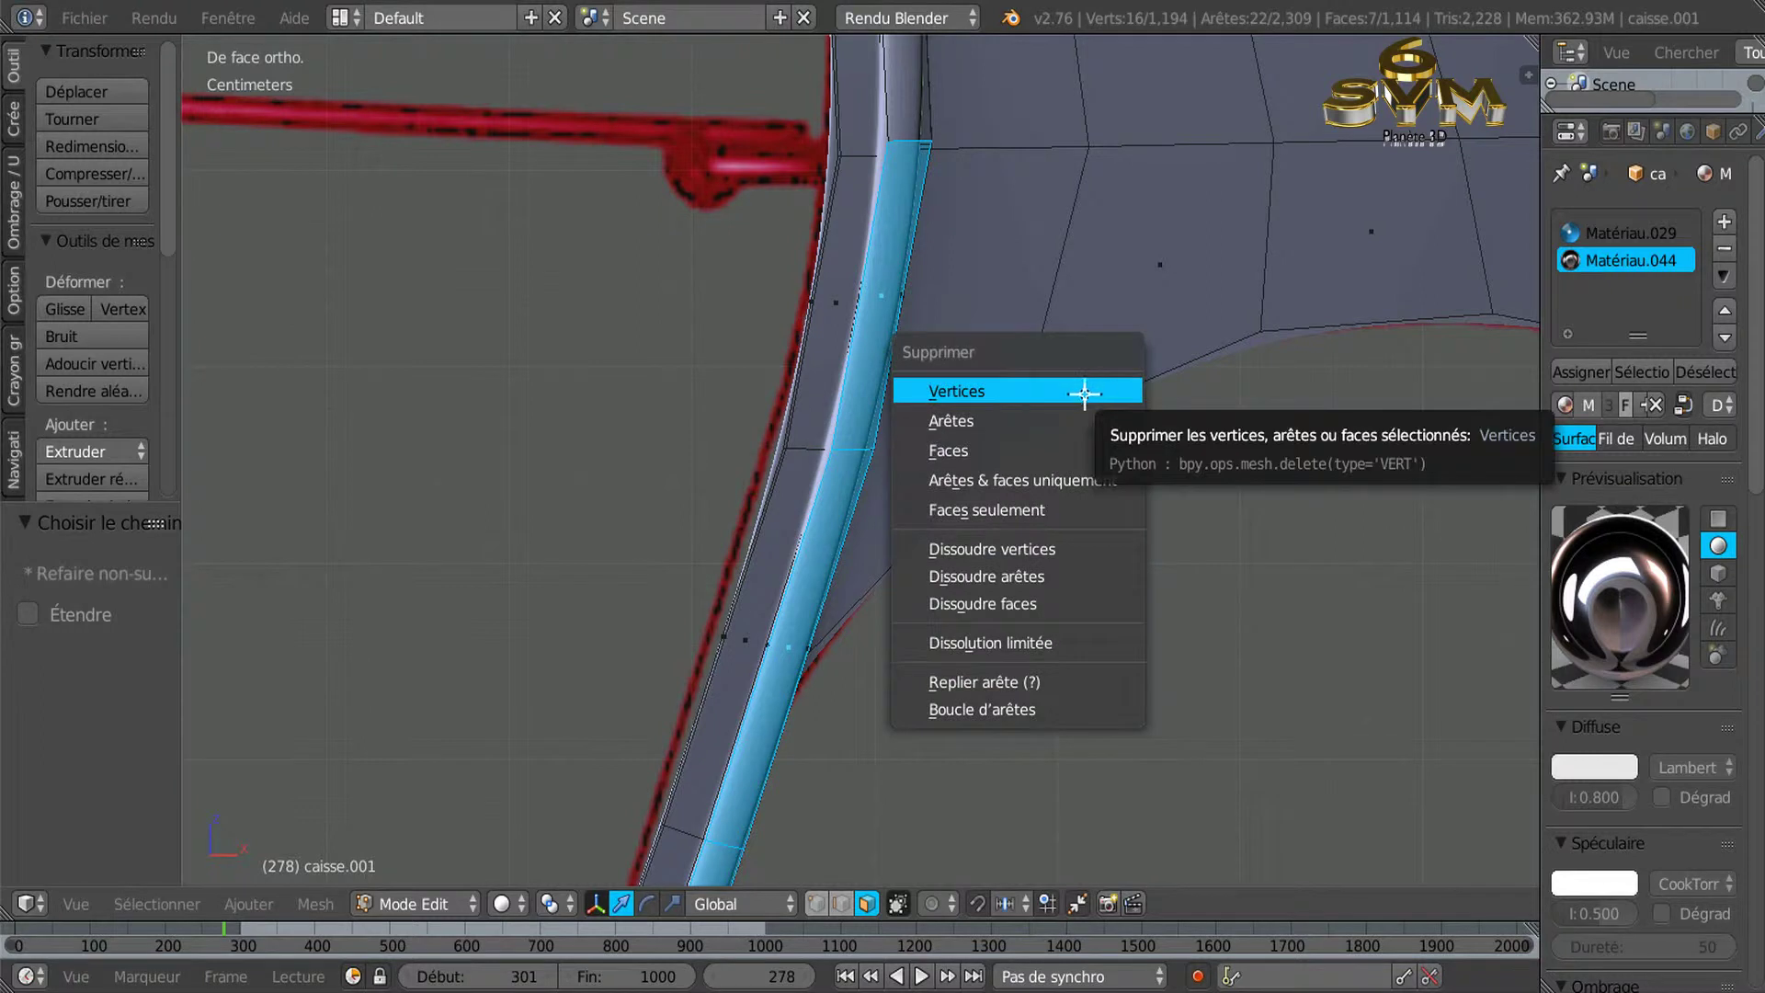
{"action": "left_click", "coordinate": [1069, 449]}
{"action": "mouse_move", "coordinate": [1048, 394]}
{"action": "middle_mouse_down"}
{"action": "mouse_move", "coordinate": [1085, 420]}
{"action": "mouse_move", "coordinate": [977, 477]}
{"action": "mouse_move", "coordinate": [874, 437]}
{"action": "mouse_move", "coordinate": [843, 445]}
{"action": "middle_mouse_up"}
{"action": "scroll", "coordinate": [874, 439], "scroll_direction": "up", "scroll_amount": 1}
{"action": "scroll", "coordinate": [871, 450], "scroll_direction": "up", "scroll_amount": 1}
{"action": "scroll", "coordinate": [819, 426], "scroll_direction": "up", "scroll_amount": 2}
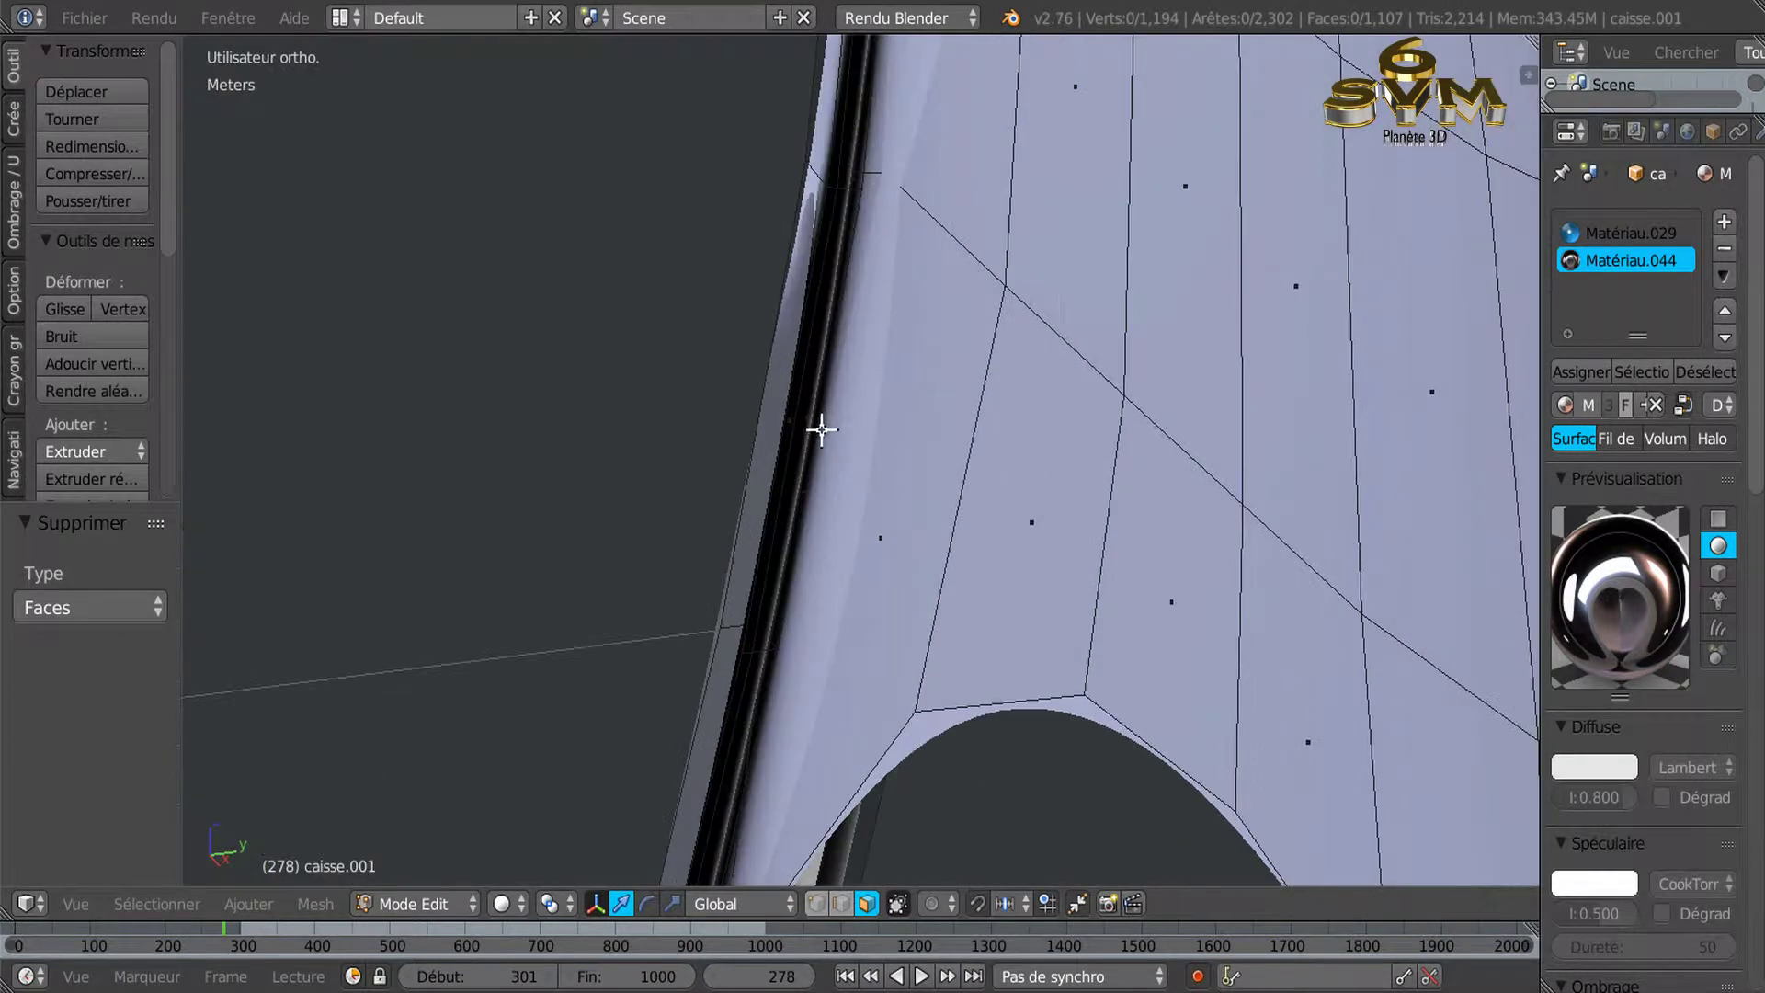
{"action": "scroll", "coordinate": [824, 401], "scroll_direction": "up", "scroll_amount": 2}
{"action": "middle_click_drag", "start_coordinate": [900, 393], "coordinate": [957, 603], "text": "shift"}
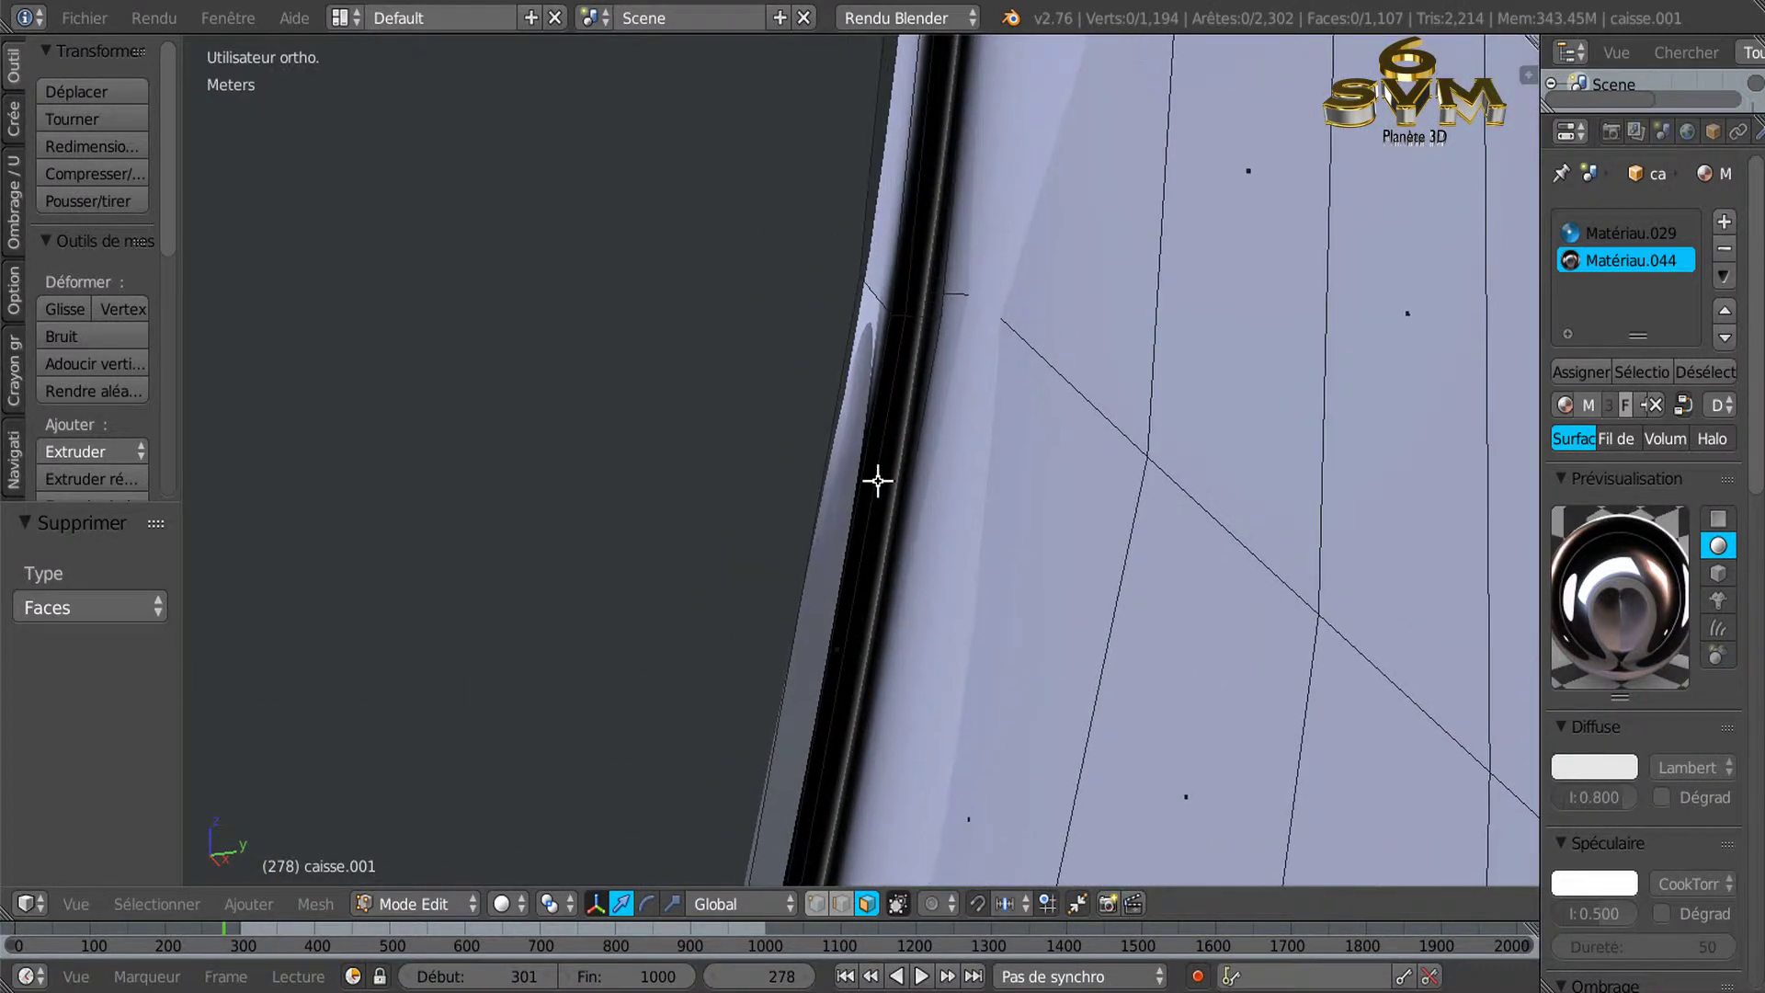
Select the first thin strip faces running down the door pillar edge.
{"action": "right_click", "coordinate": [880, 369]}
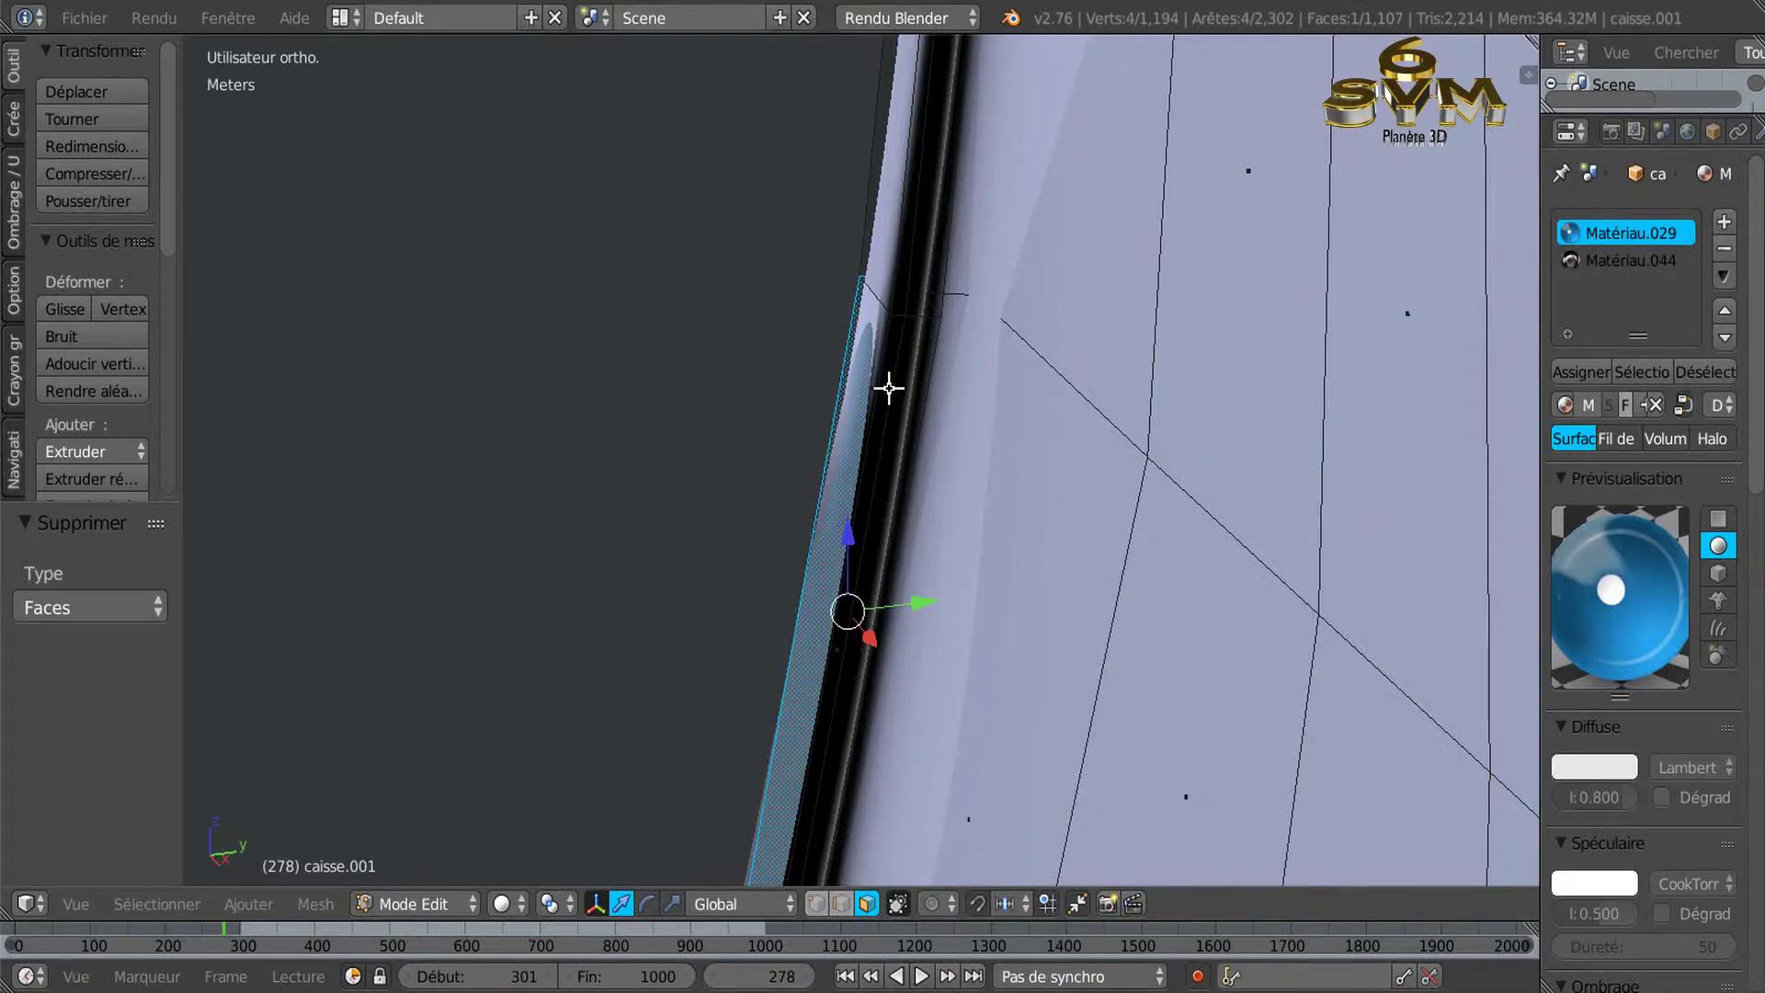
{"action": "right_click", "coordinate": [889, 389]}
{"action": "right_click", "coordinate": [904, 402], "text": "shift"}
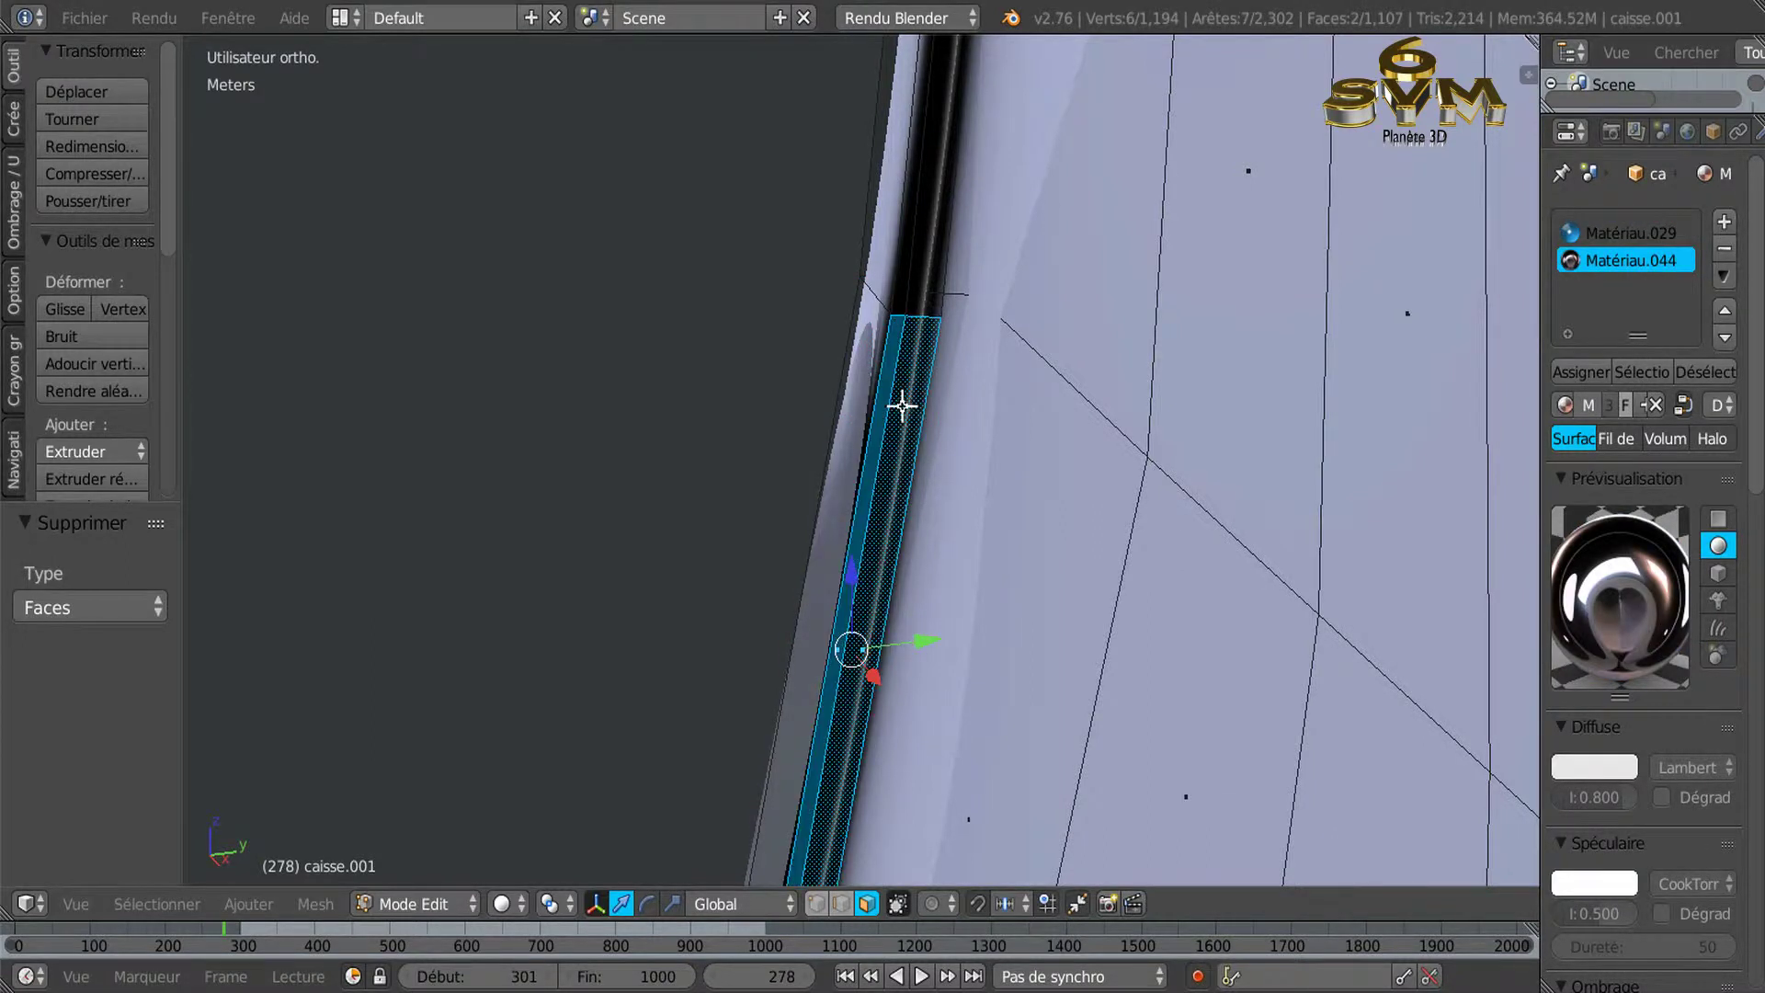
{"action": "scroll", "coordinate": [914, 512], "scroll_direction": "down", "scroll_amount": 3}
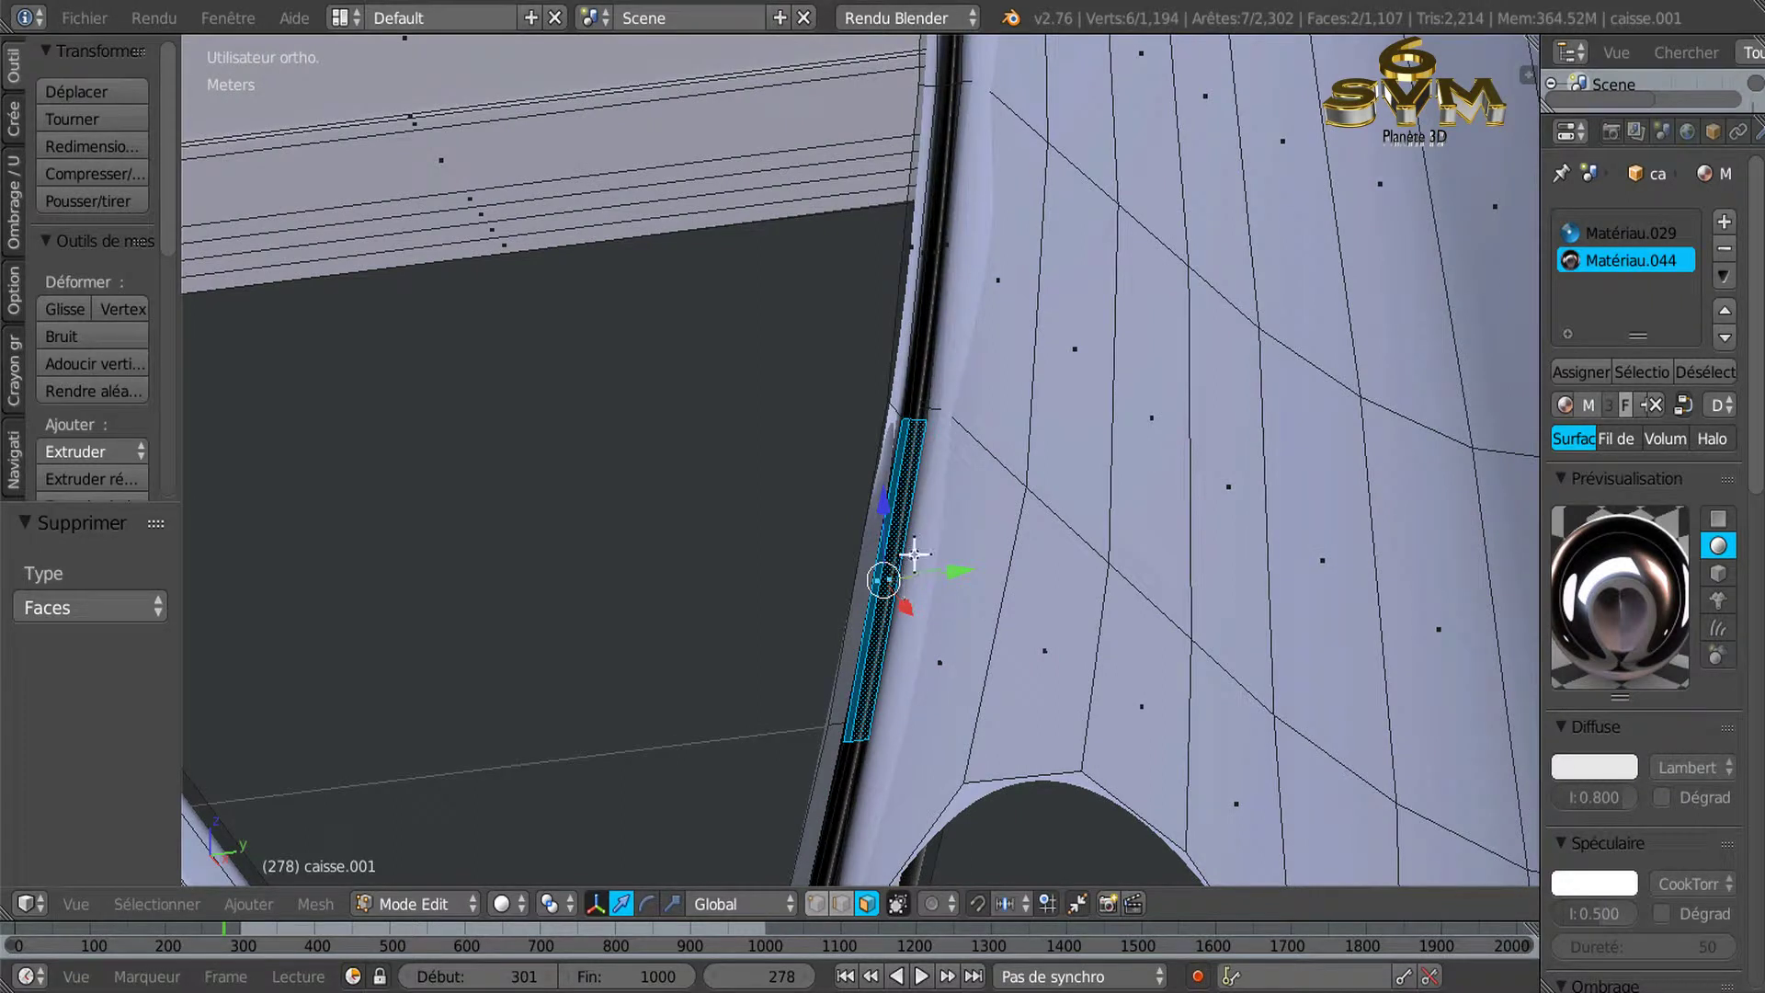
{"action": "middle_click_drag", "start_coordinate": [914, 599], "coordinate": [992, 258], "text": "shift"}
{"action": "scroll", "coordinate": [951, 376], "scroll_direction": "up", "scroll_amount": 2}
{"action": "mouse_move", "coordinate": [951, 376]}
{"action": "middle_mouse_down"}
{"action": "mouse_move", "coordinate": [965, 307]}
{"action": "mouse_move", "coordinate": [945, 382]}
{"action": "middle_mouse_up"}
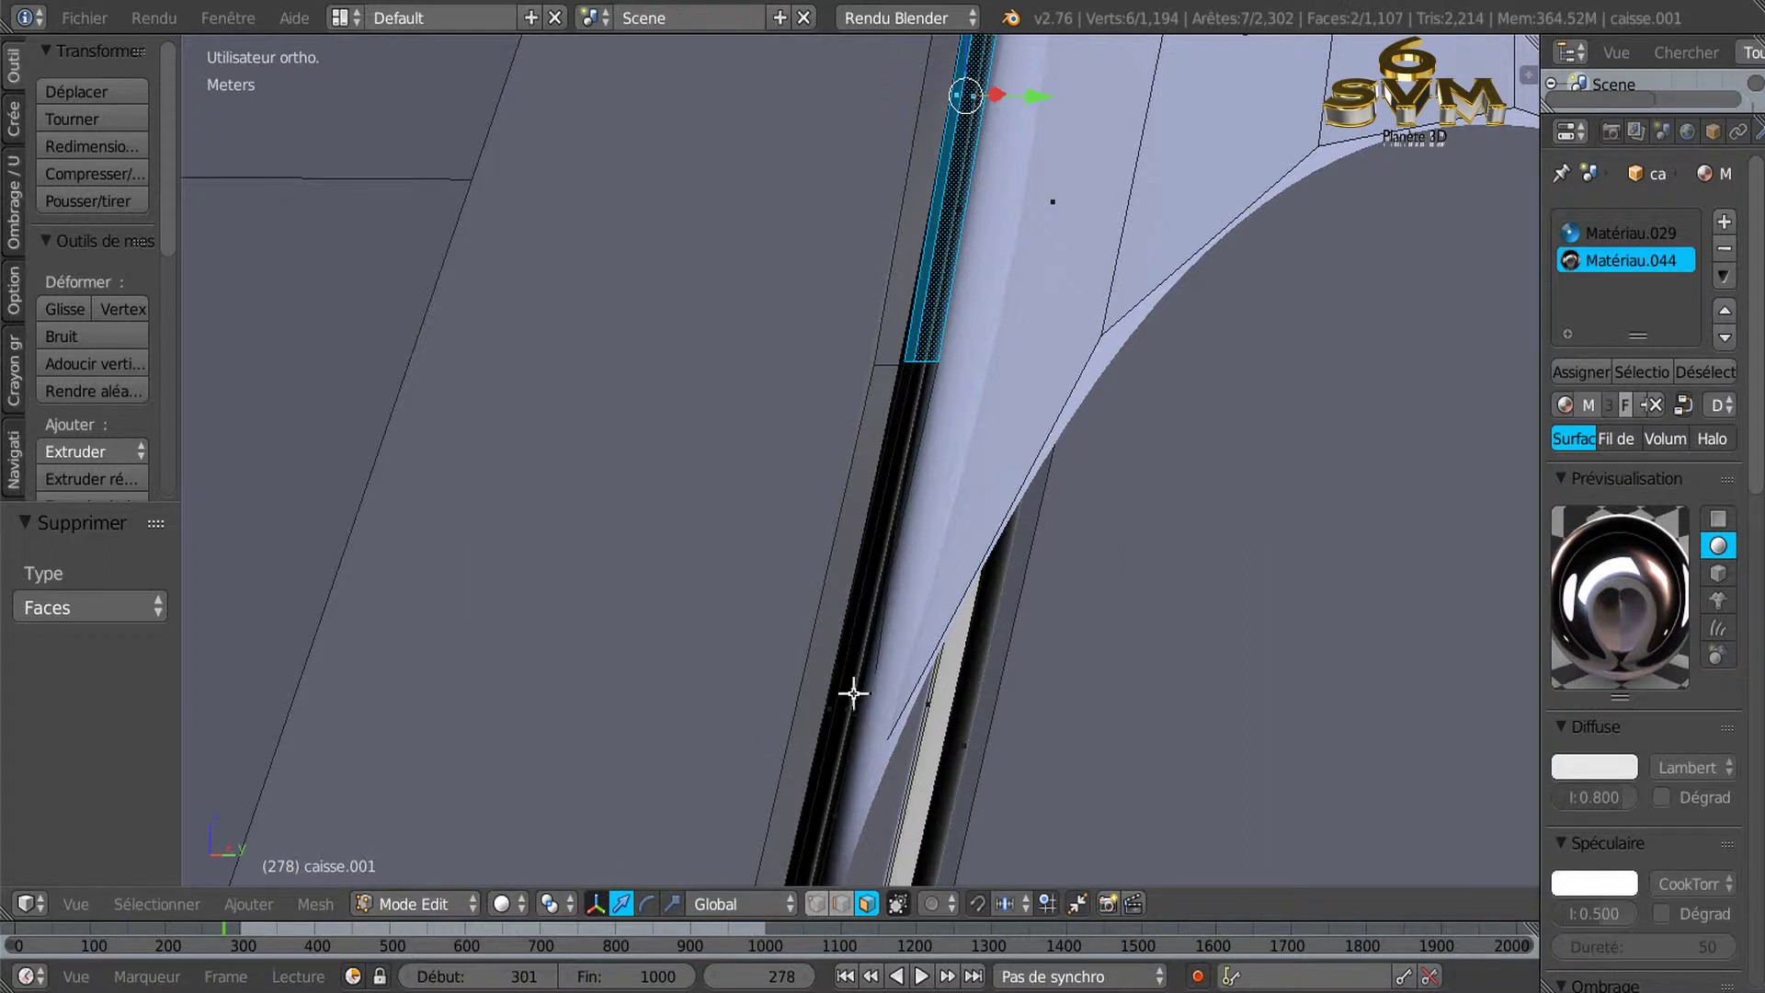
{"action": "scroll", "coordinate": [846, 630], "scroll_direction": "up", "scroll_amount": 1}
{"action": "scroll", "coordinate": [828, 637], "scroll_direction": "up", "scroll_amount": 1}
{"action": "scroll", "coordinate": [784, 677], "scroll_direction": "up", "scroll_amount": 2}
{"action": "scroll", "coordinate": [775, 694], "scroll_direction": "up", "scroll_amount": 2}
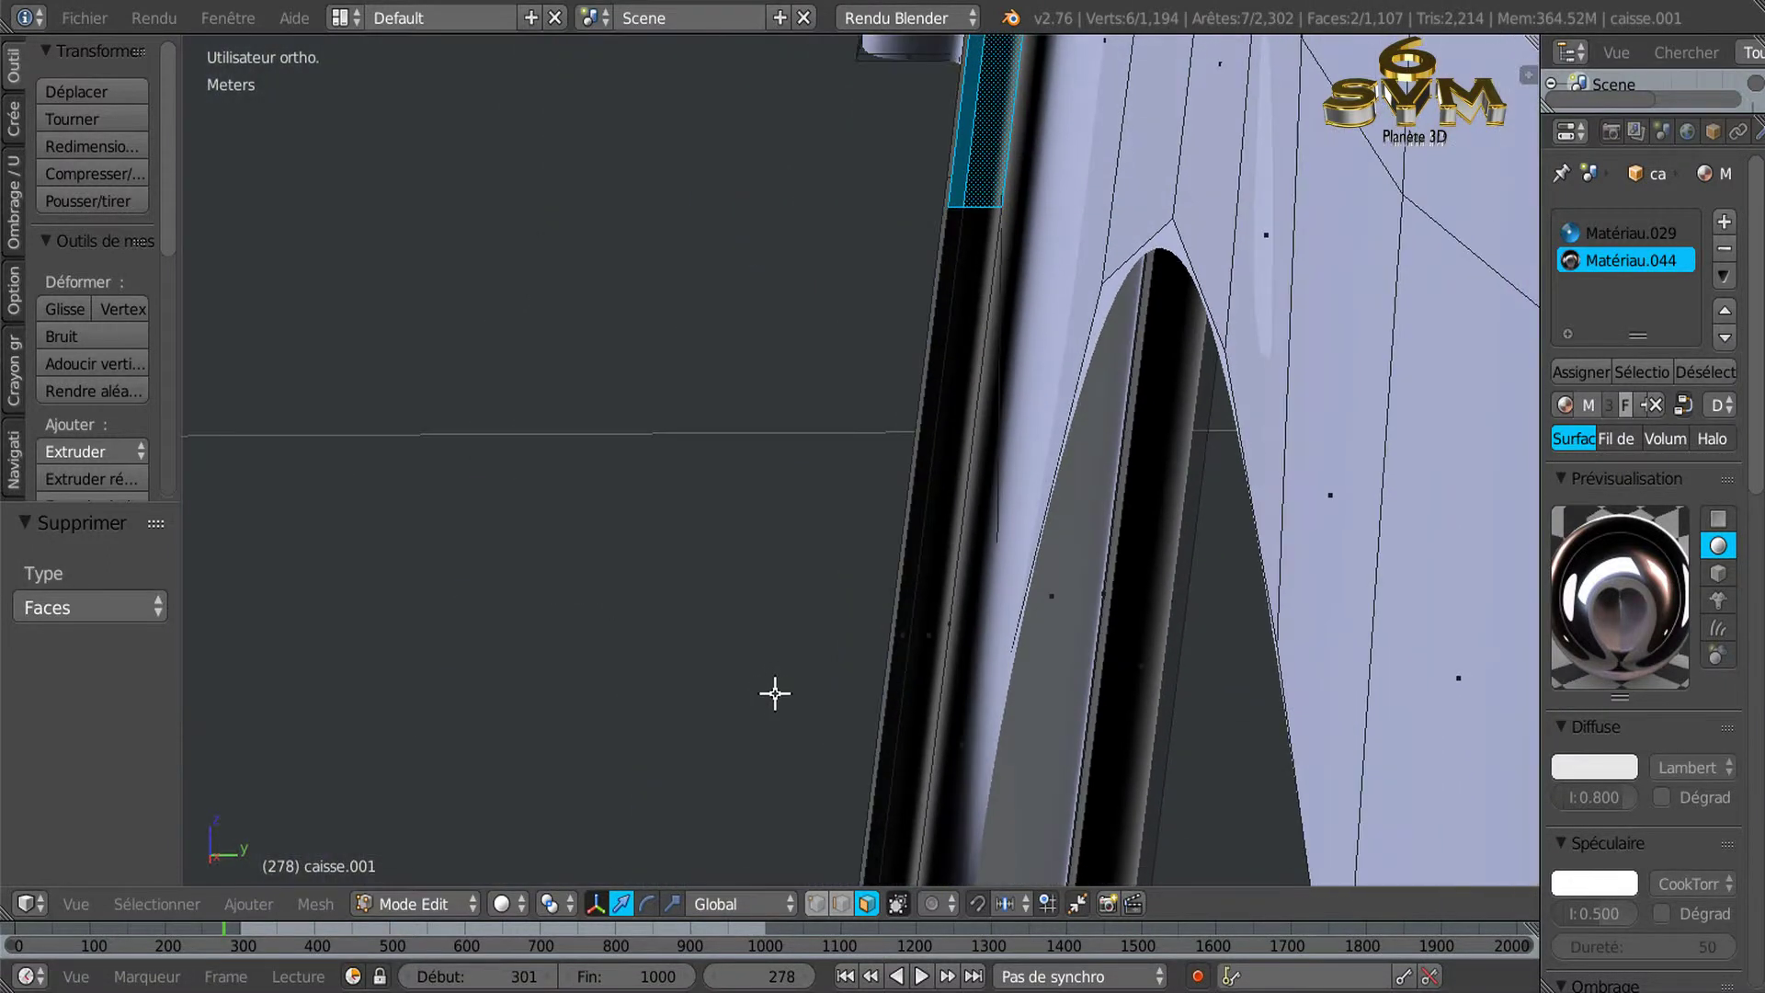
{"action": "scroll", "coordinate": [774, 693], "scroll_direction": "up", "scroll_amount": 2}
{"action": "right_click", "coordinate": [901, 537], "text": "shift"}
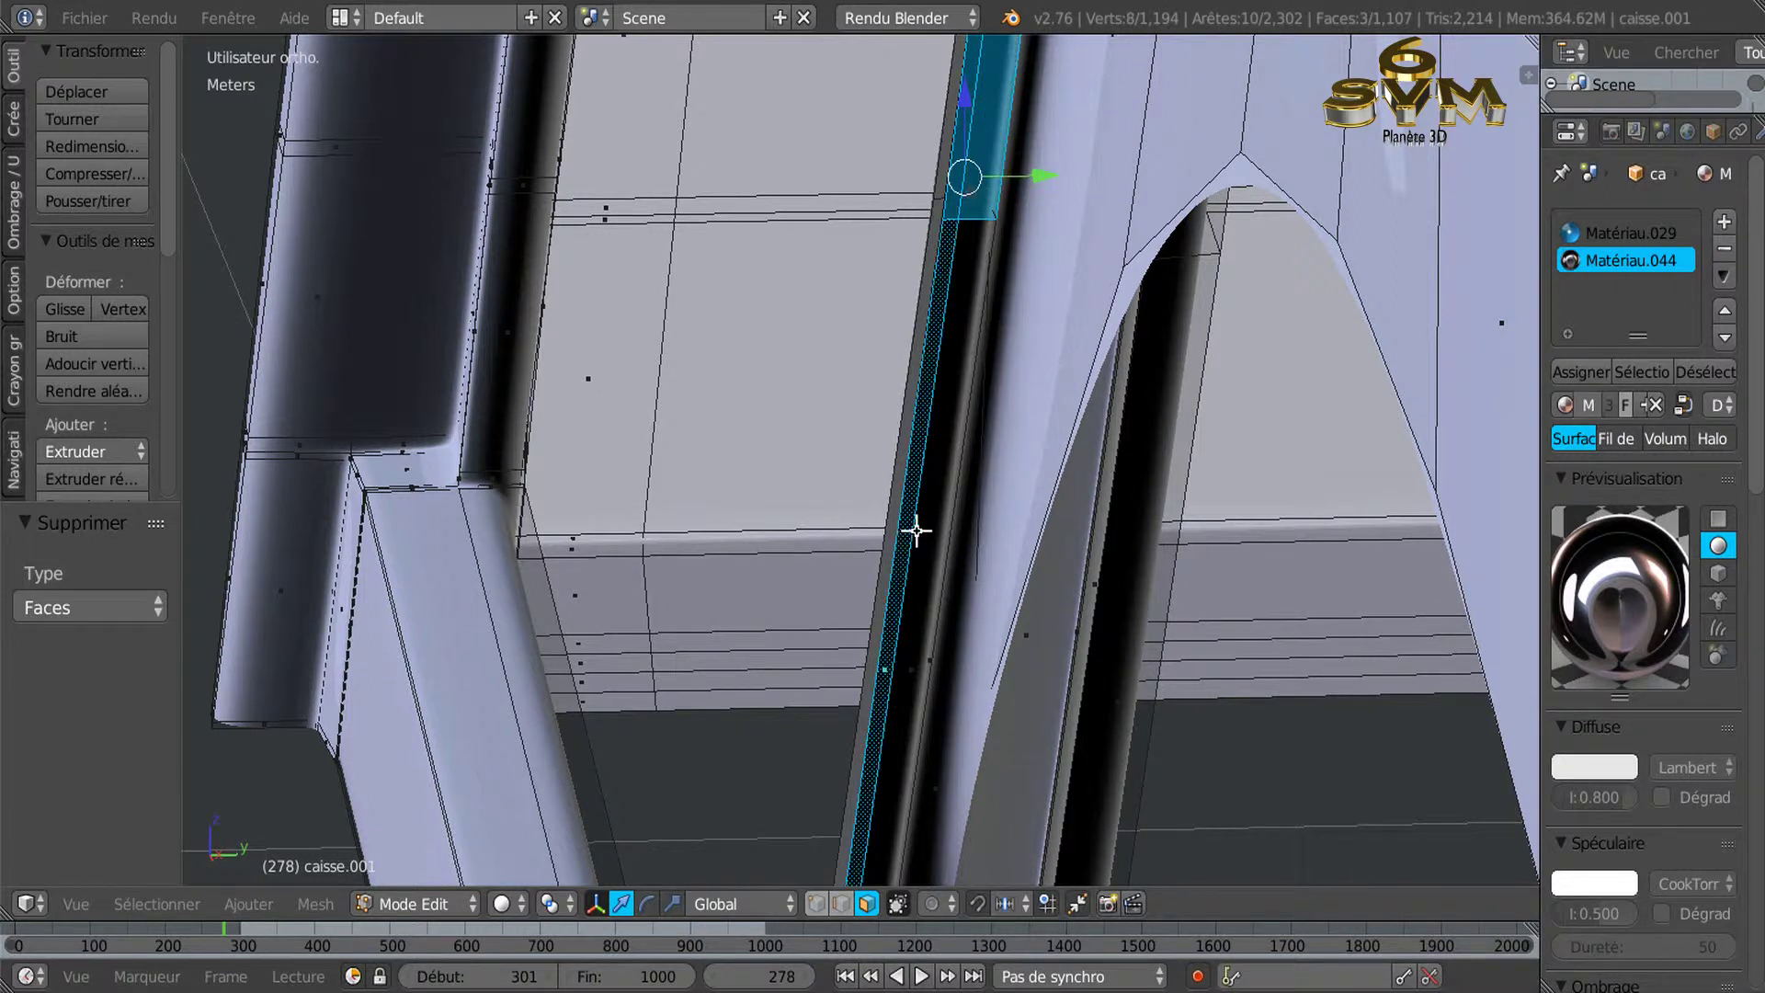
{"action": "right_click", "coordinate": [920, 541], "text": "shift"}
Add the remaining pillar strip faces, including those below the bottom band, to the selection.
{"action": "scroll", "coordinate": [1005, 181], "scroll_direction": "up", "scroll_amount": 2}
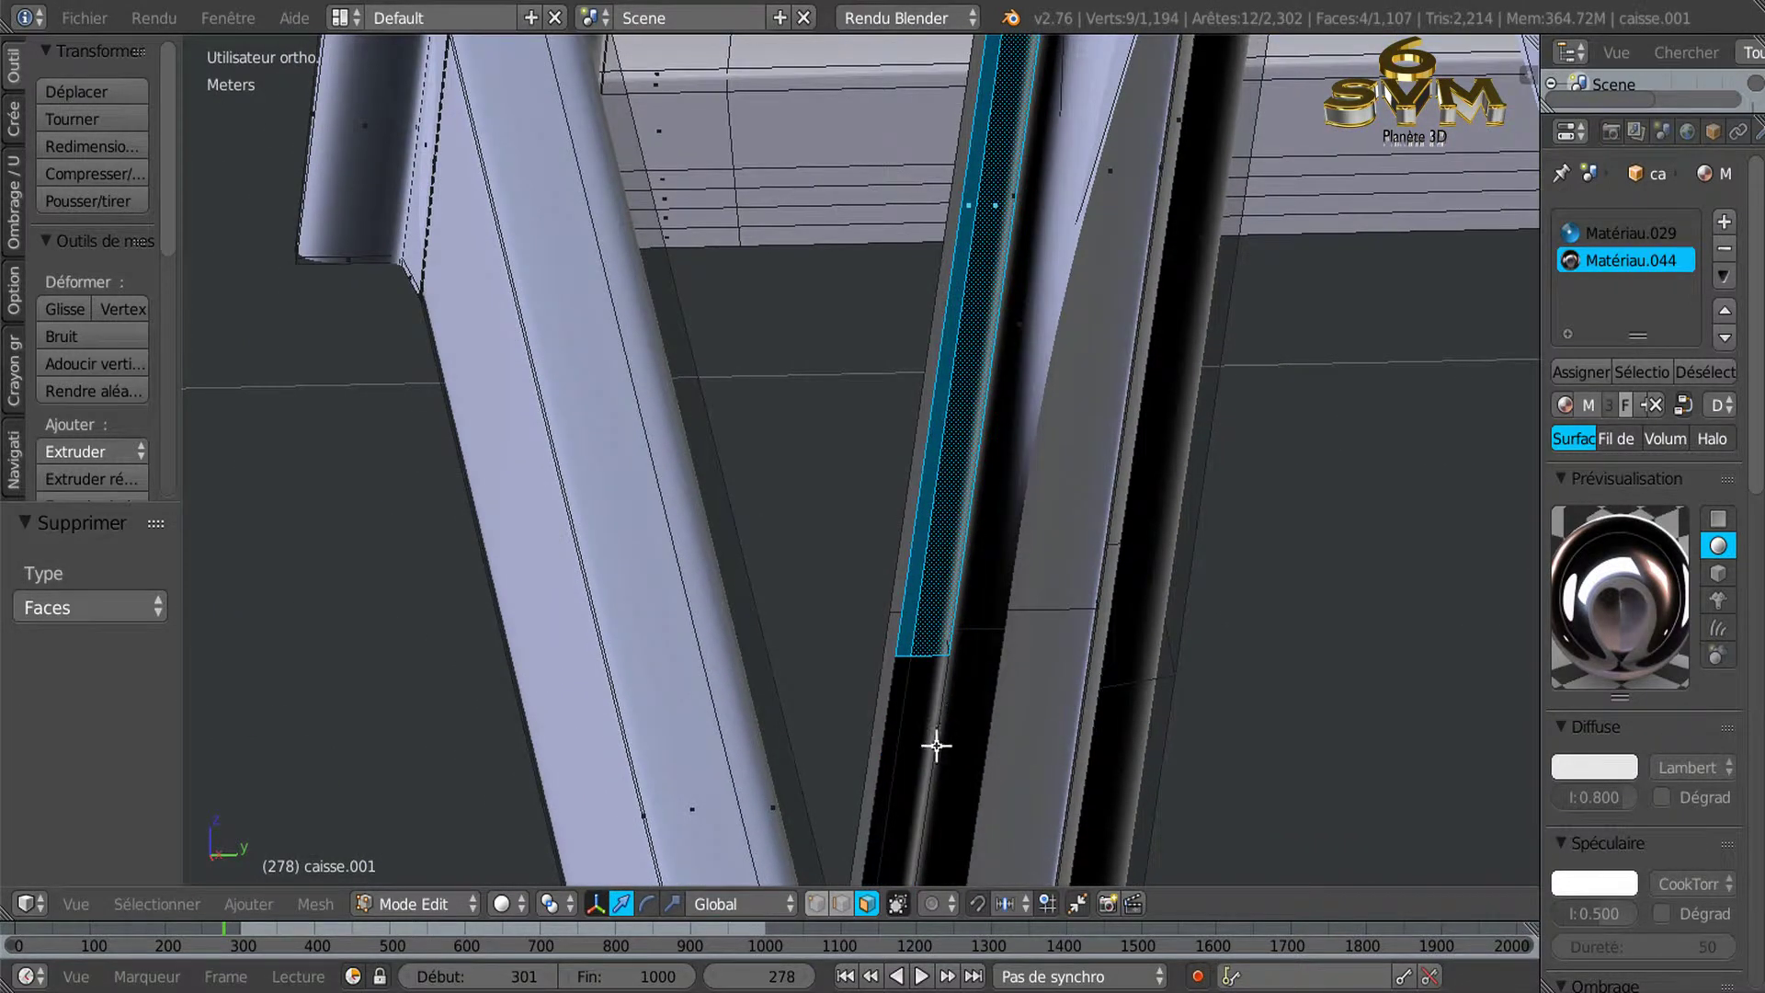
{"action": "scroll", "coordinate": [994, 357], "scroll_direction": "up", "scroll_amount": 2}
{"action": "scroll", "coordinate": [993, 357], "scroll_direction": "up", "scroll_amount": 1}
{"action": "right_click", "coordinate": [950, 396], "text": "shift"}
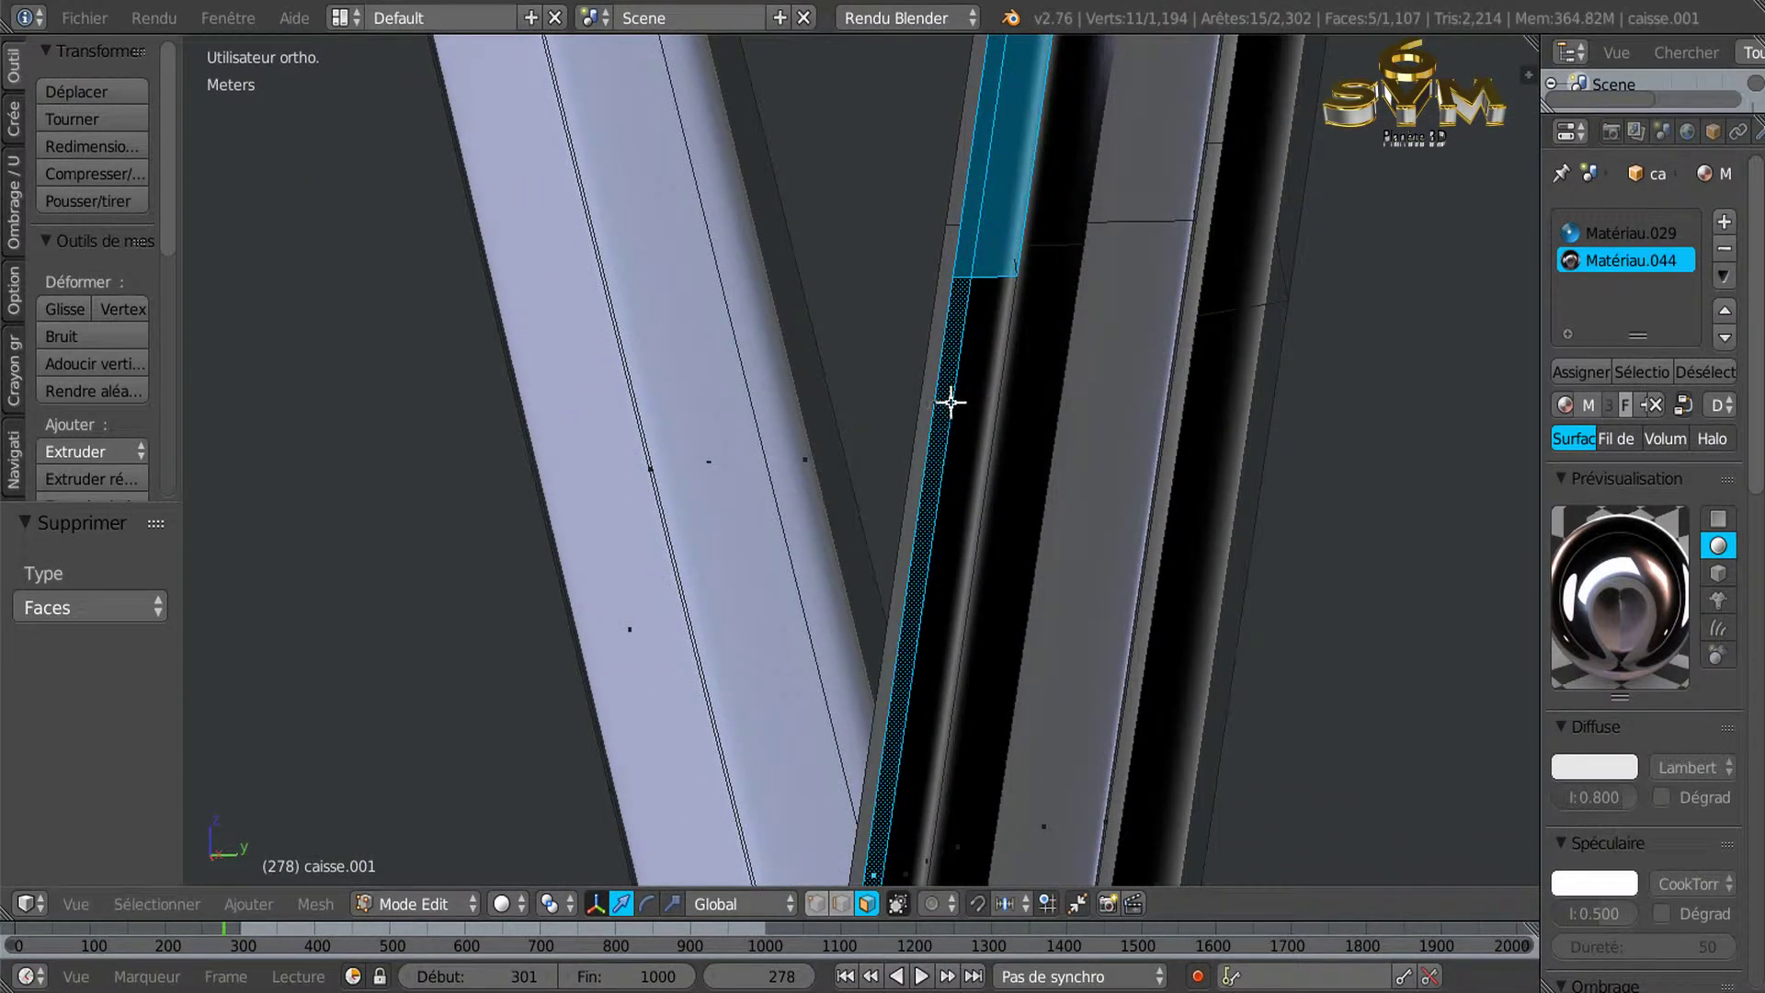
{"action": "right_click", "coordinate": [961, 449], "text": "shift"}
{"action": "middle_click_drag", "start_coordinate": [965, 468], "coordinate": [974, 271]}
{"action": "middle_click_drag", "start_coordinate": [919, 579], "coordinate": [984, 229]}
{"action": "scroll", "coordinate": [918, 500], "scroll_direction": "up", "scroll_amount": 2}
{"action": "scroll", "coordinate": [912, 530], "scroll_direction": "up", "scroll_amount": 2}
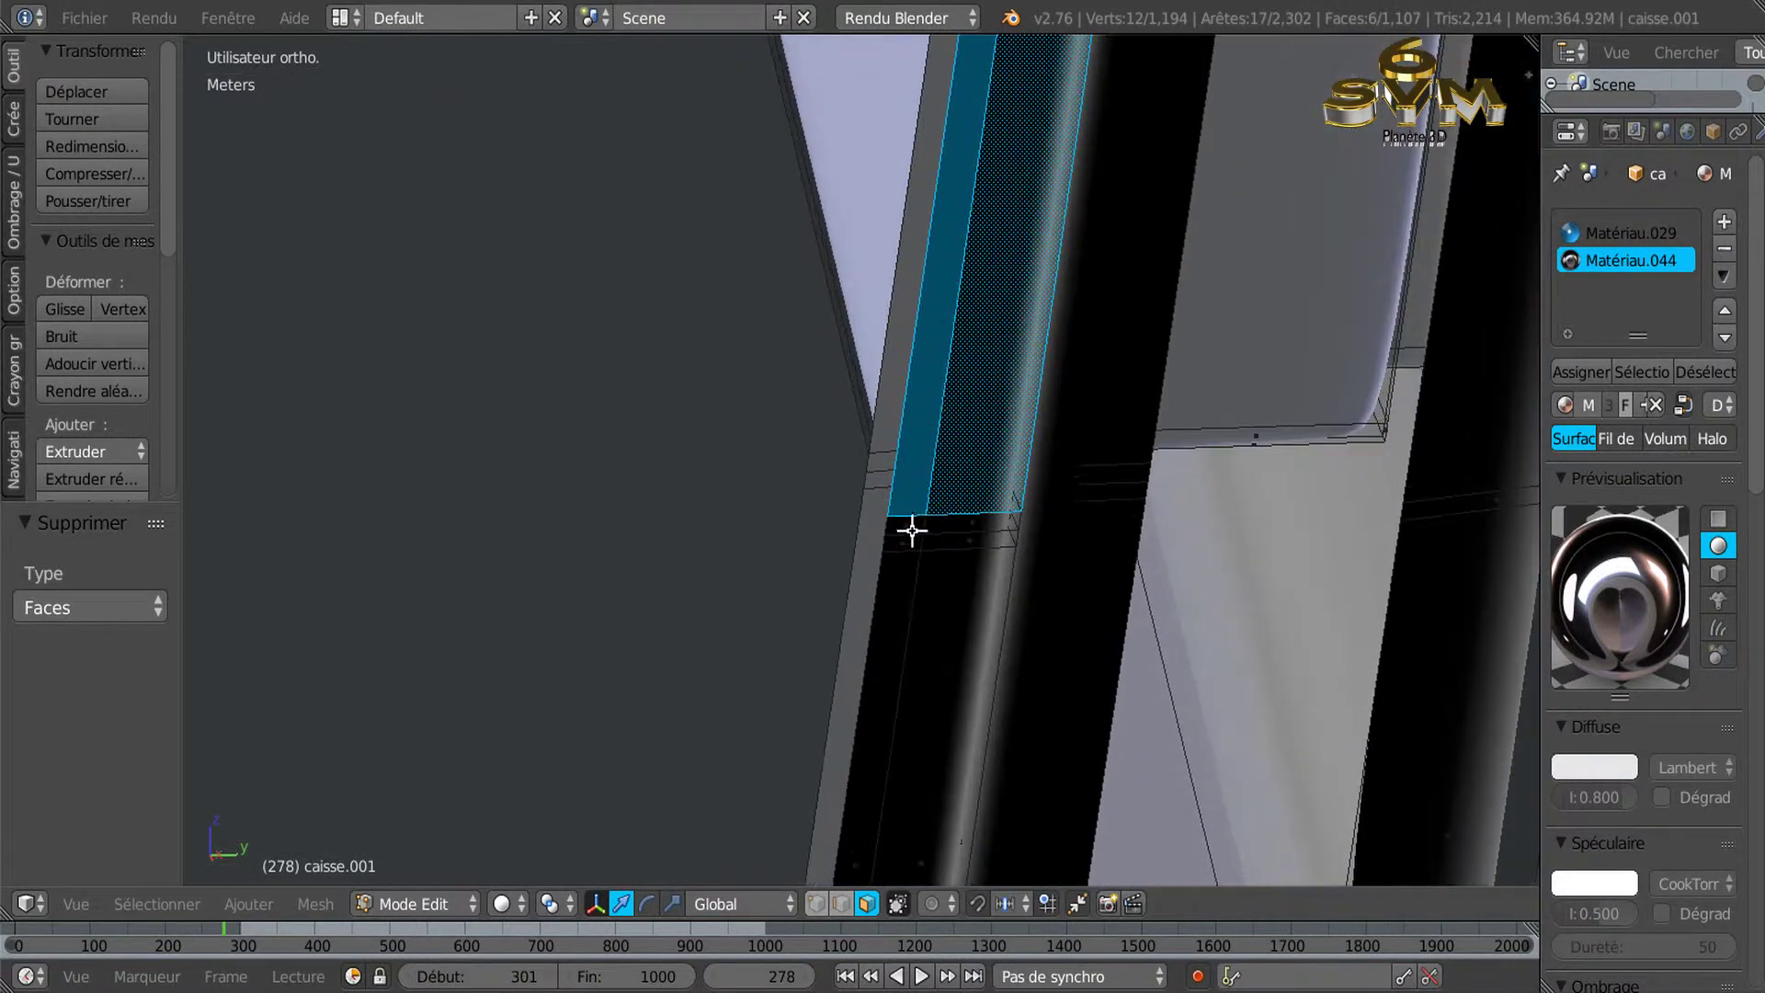
{"action": "right_click", "coordinate": [908, 521], "text": "shift"}
{"action": "right_click", "coordinate": [940, 550], "text": "shift"}
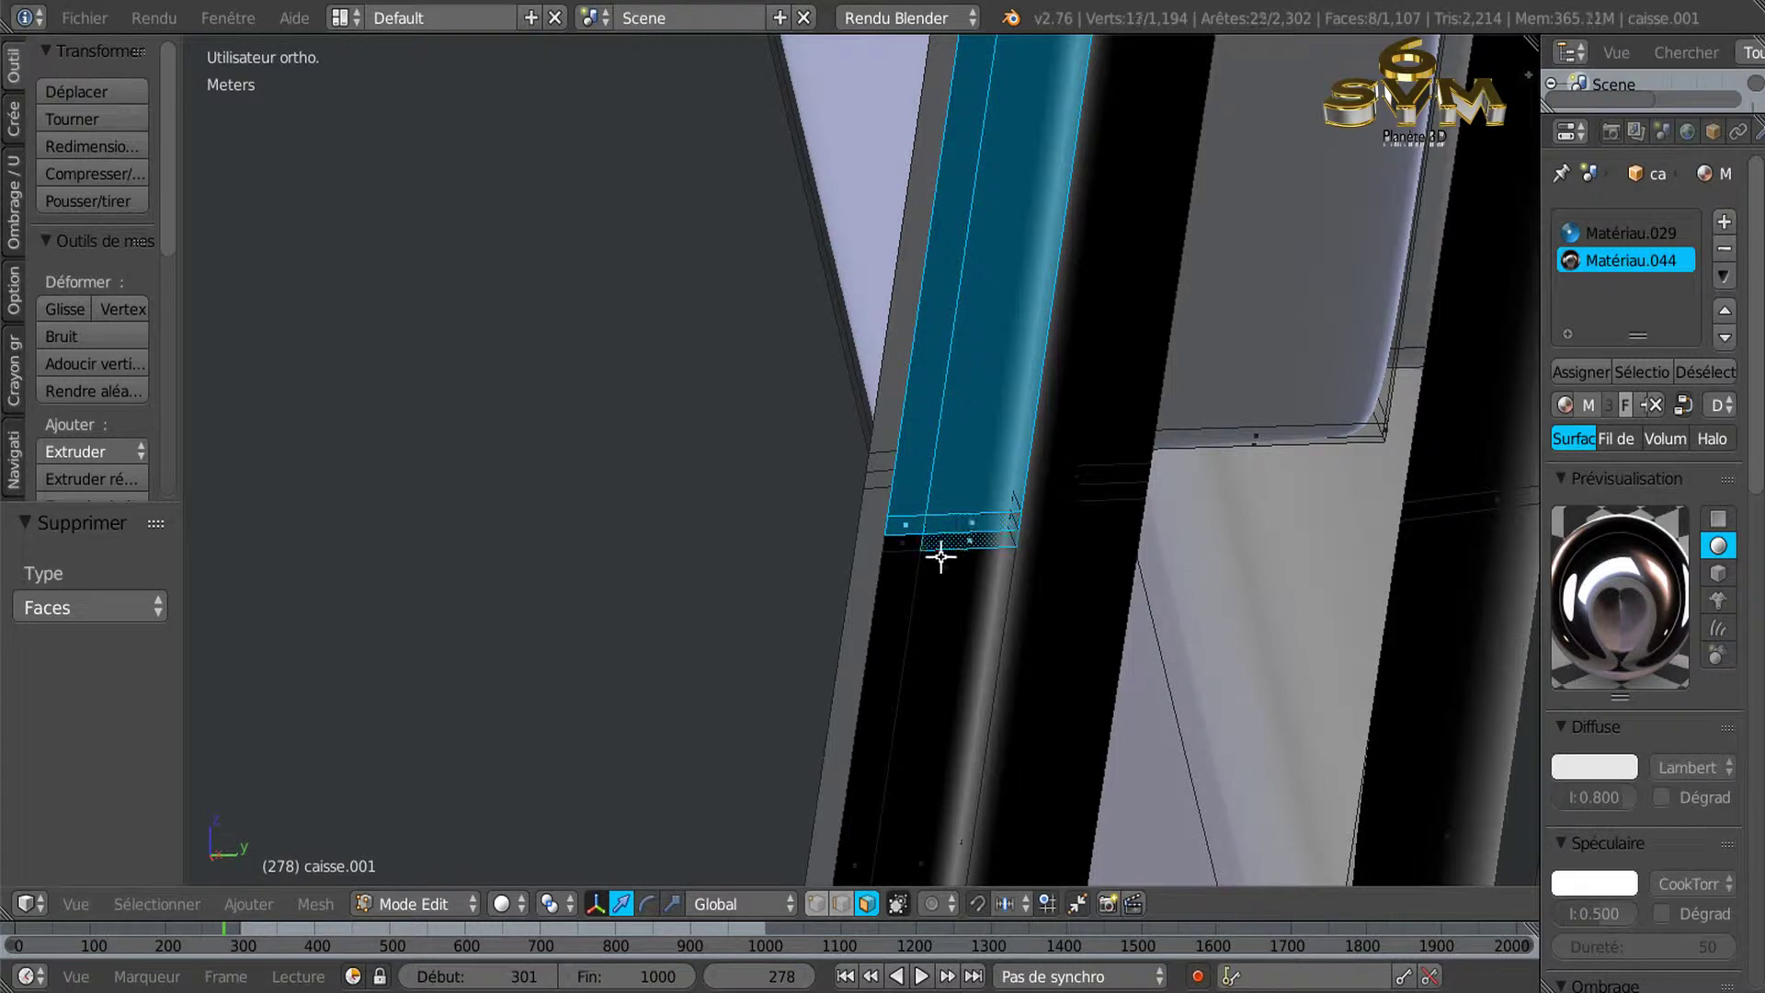
{"action": "right_click", "coordinate": [953, 598], "text": "shift"}
{"action": "right_click", "coordinate": [886, 637], "text": "shift"}
{"action": "mouse_move", "coordinate": [886, 638]}
{"action": "middle_mouse_down"}
{"action": "mouse_move", "coordinate": [977, 589]}
{"action": "mouse_move", "coordinate": [1052, 107]}
{"action": "middle_mouse_up"}
{"action": "scroll", "coordinate": [984, 514], "scroll_direction": "up", "scroll_amount": 1}
{"action": "right_click", "coordinate": [951, 604], "text": "shift"}
{"action": "right_click", "coordinate": [850, 607], "text": "shift"}
{"action": "mouse_move", "coordinate": [717, 575]}
{"action": "middle_mouse_down"}
{"action": "mouse_move", "coordinate": [701, 563]}
{"action": "mouse_move", "coordinate": [858, 465]}
{"action": "mouse_move", "coordinate": [1056, 579]}
{"action": "mouse_move", "coordinate": [1064, 631]}
{"action": "mouse_move", "coordinate": [980, 630]}
{"action": "mouse_move", "coordinate": [914, 559]}
{"action": "mouse_move", "coordinate": [914, 432]}
{"action": "mouse_move", "coordinate": [965, 461]}
{"action": "middle_mouse_up"}
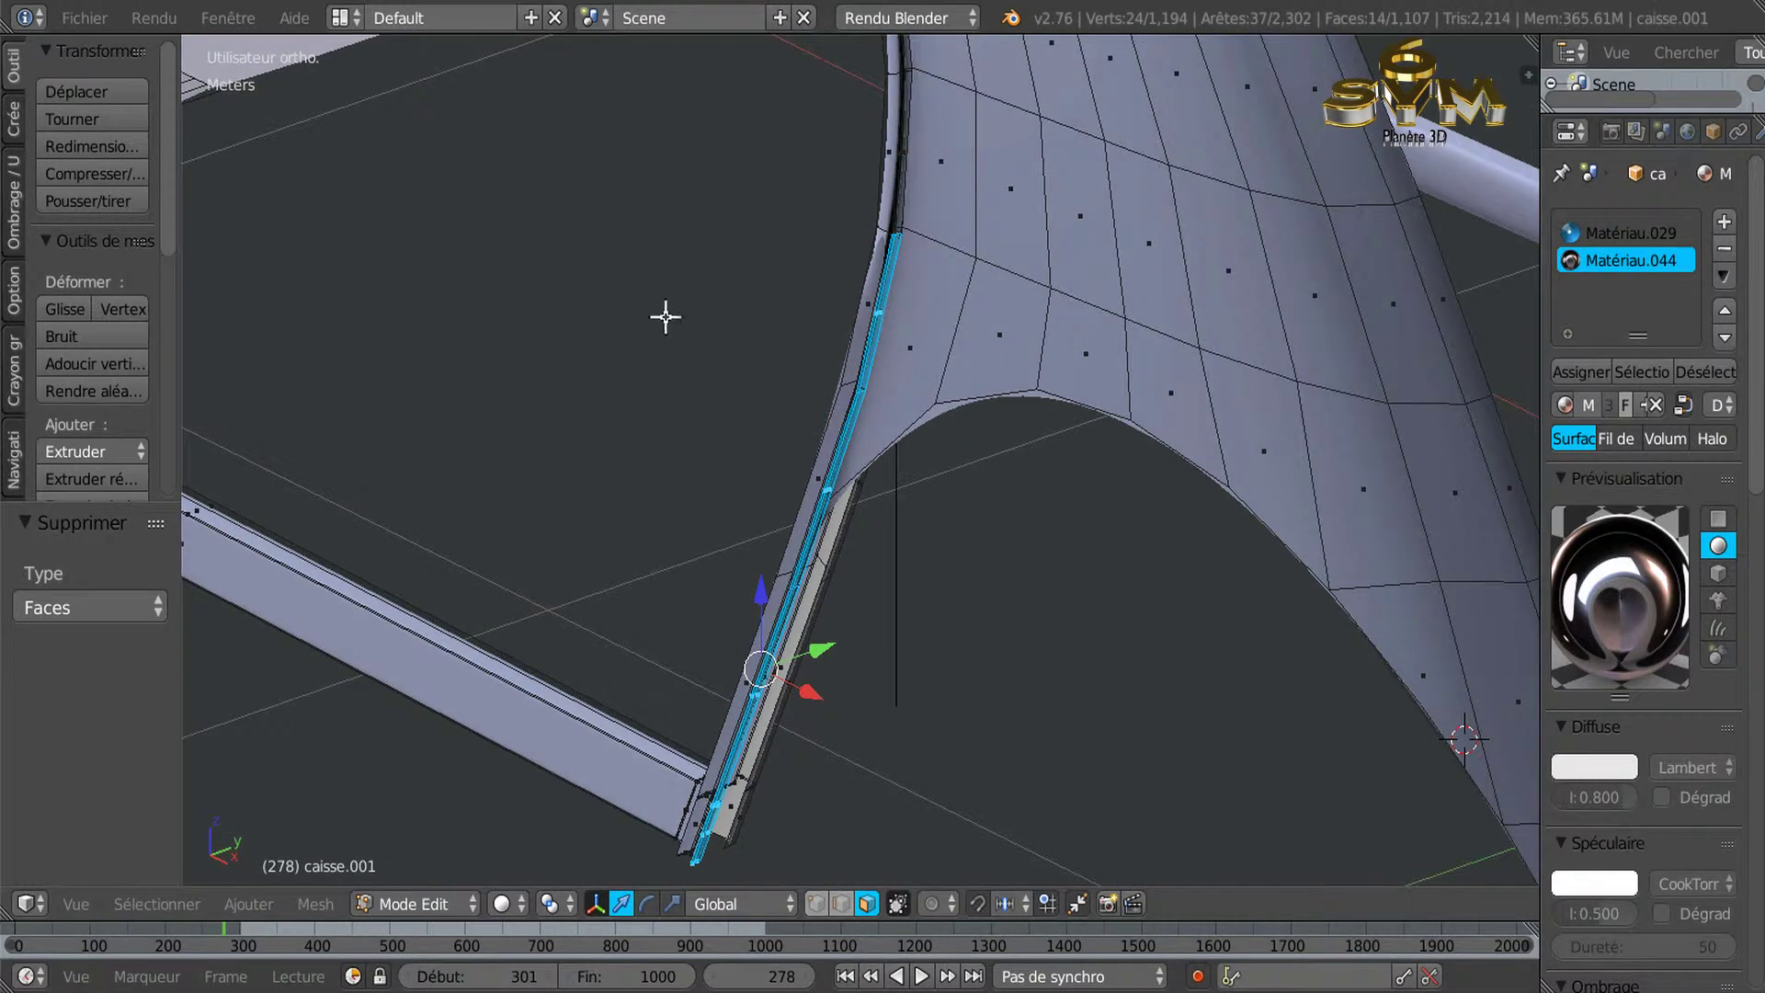
Delete the selected 14 pillar strip faces and view the gap from below.
{"action": "key", "text": "x"}
{"action": "left_click", "coordinate": [509, 237]}
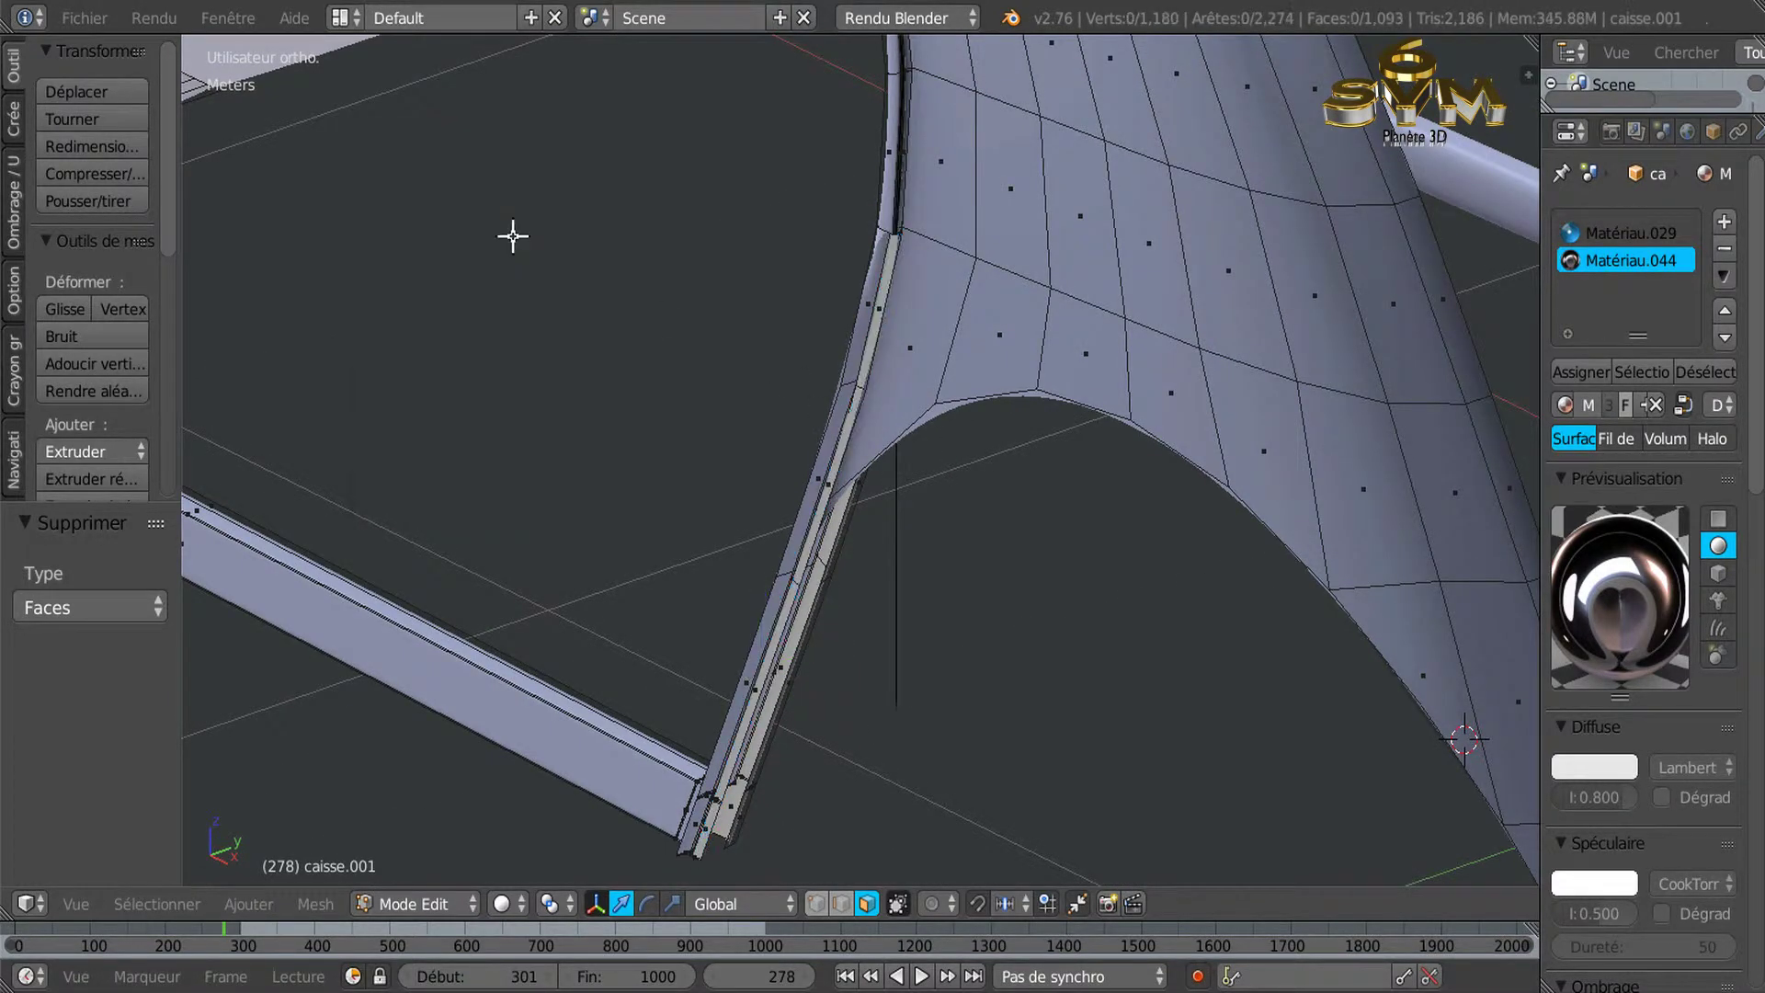
{"action": "scroll", "coordinate": [1017, 253], "scroll_direction": "up", "scroll_amount": 1}
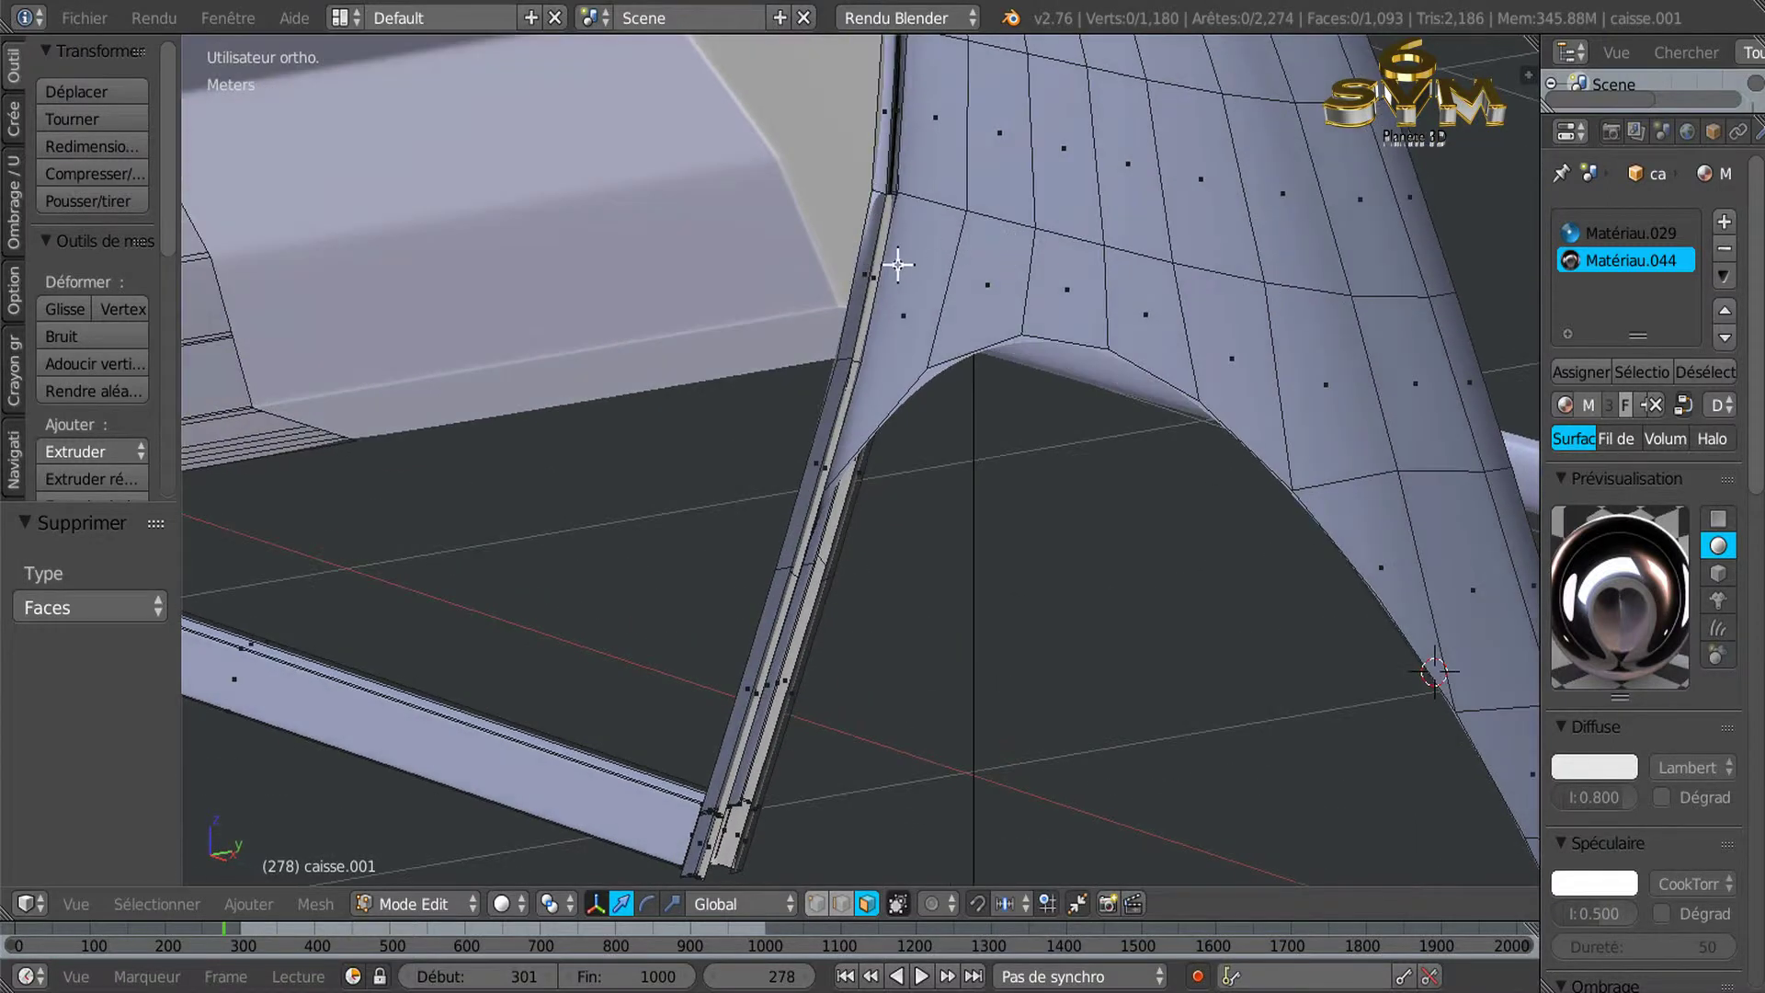
{"action": "scroll", "coordinate": [898, 264], "scroll_direction": "up", "scroll_amount": 2}
{"action": "scroll", "coordinate": [898, 264], "scroll_direction": "up", "scroll_amount": 1}
{"action": "scroll", "coordinate": [809, 364], "scroll_direction": "up", "scroll_amount": 1}
{"action": "scroll", "coordinate": [809, 364], "scroll_direction": "down", "scroll_amount": 3}
{"action": "mouse_move", "coordinate": [886, 350]}
{"action": "middle_mouse_down"}
{"action": "mouse_move", "coordinate": [1027, 418]}
{"action": "mouse_move", "coordinate": [1087, 398]}
{"action": "mouse_move", "coordinate": [1032, 362]}
{"action": "middle_mouse_up"}
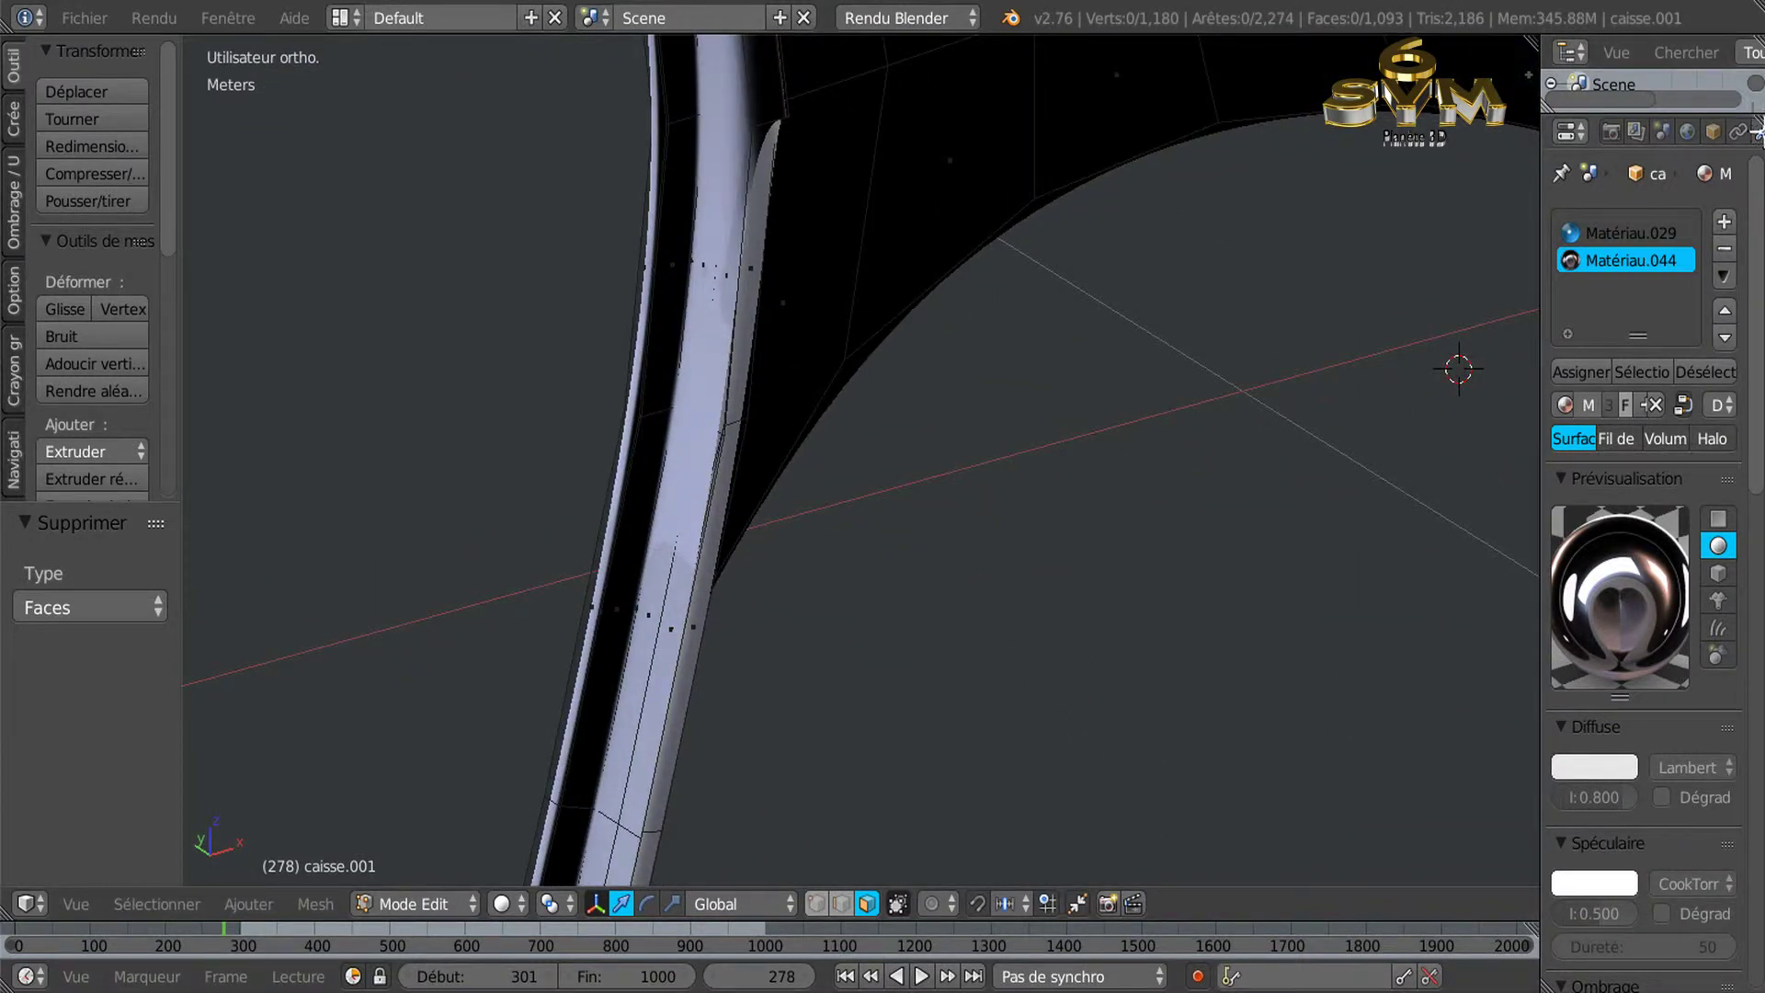
Set the Subdivision modifier's viewport level to 0 to show the body unsmoothed.
{"action": "left_click", "coordinate": [1757, 130]}
{"action": "left_click", "coordinate": [1561, 407]}
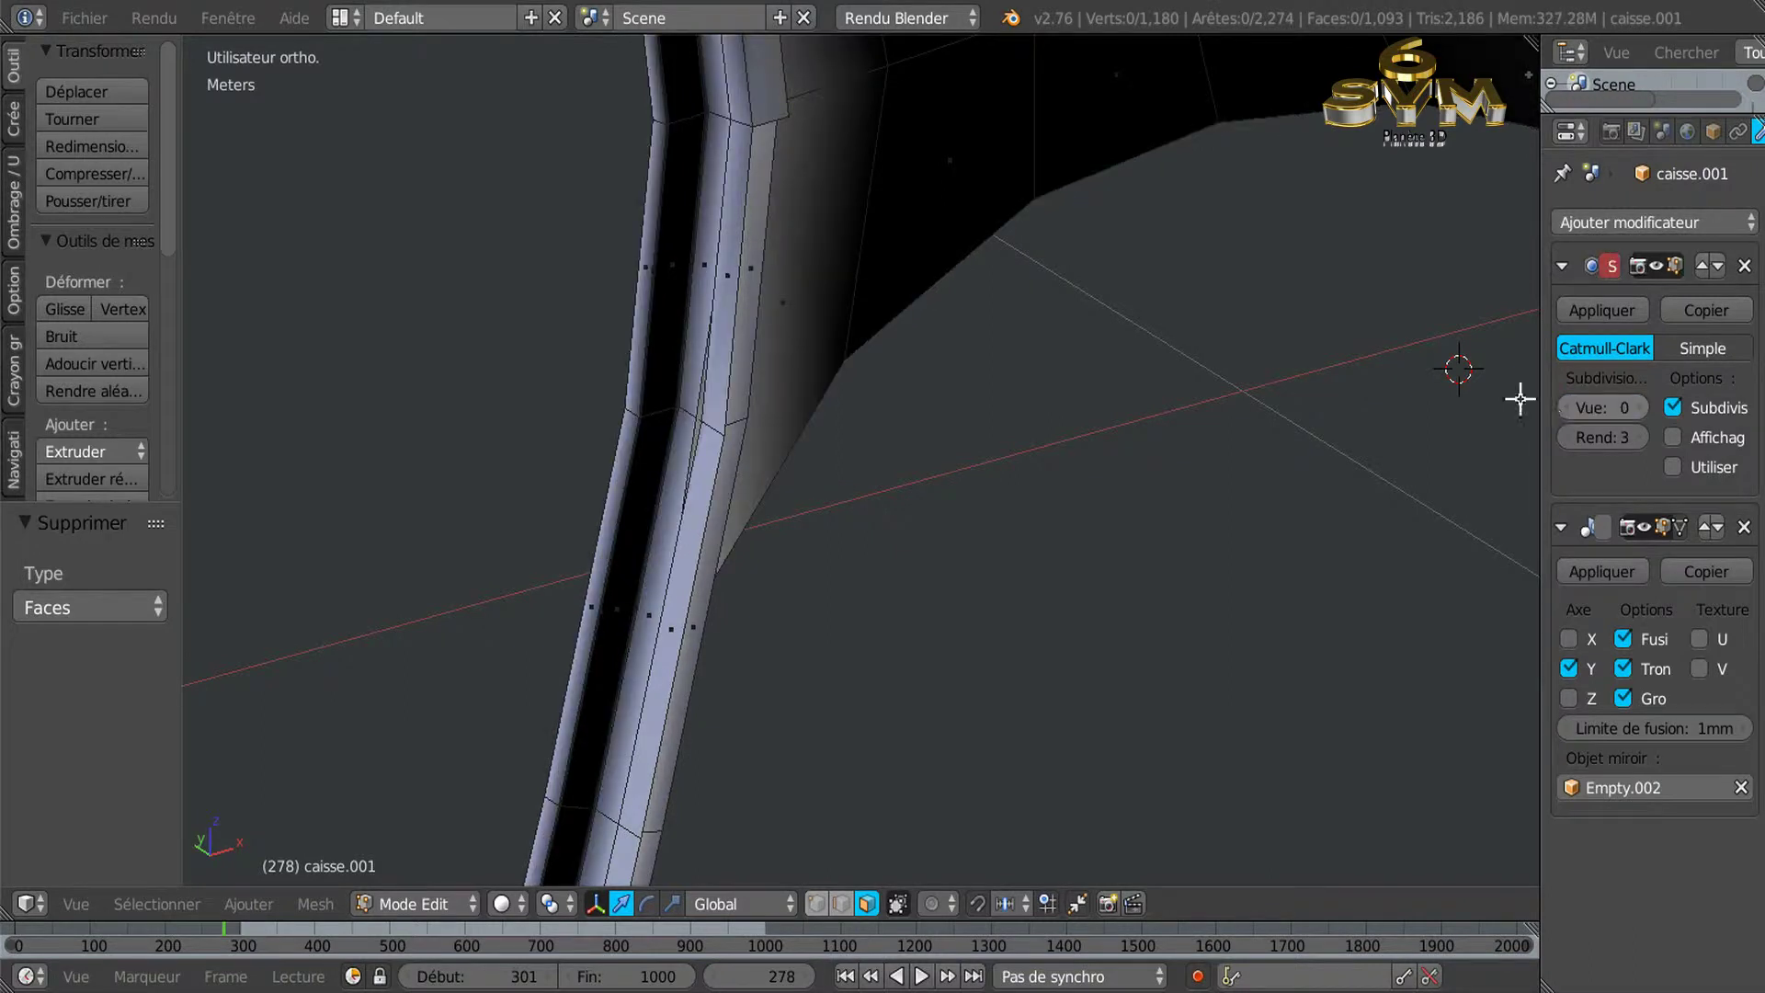
{"action": "mouse_move", "coordinate": [982, 327]}
{"action": "middle_mouse_down"}
{"action": "mouse_move", "coordinate": [966, 295]}
{"action": "mouse_move", "coordinate": [868, 313]}
{"action": "mouse_move", "coordinate": [835, 307]}
{"action": "mouse_move", "coordinate": [842, 290]}
{"action": "middle_mouse_up"}
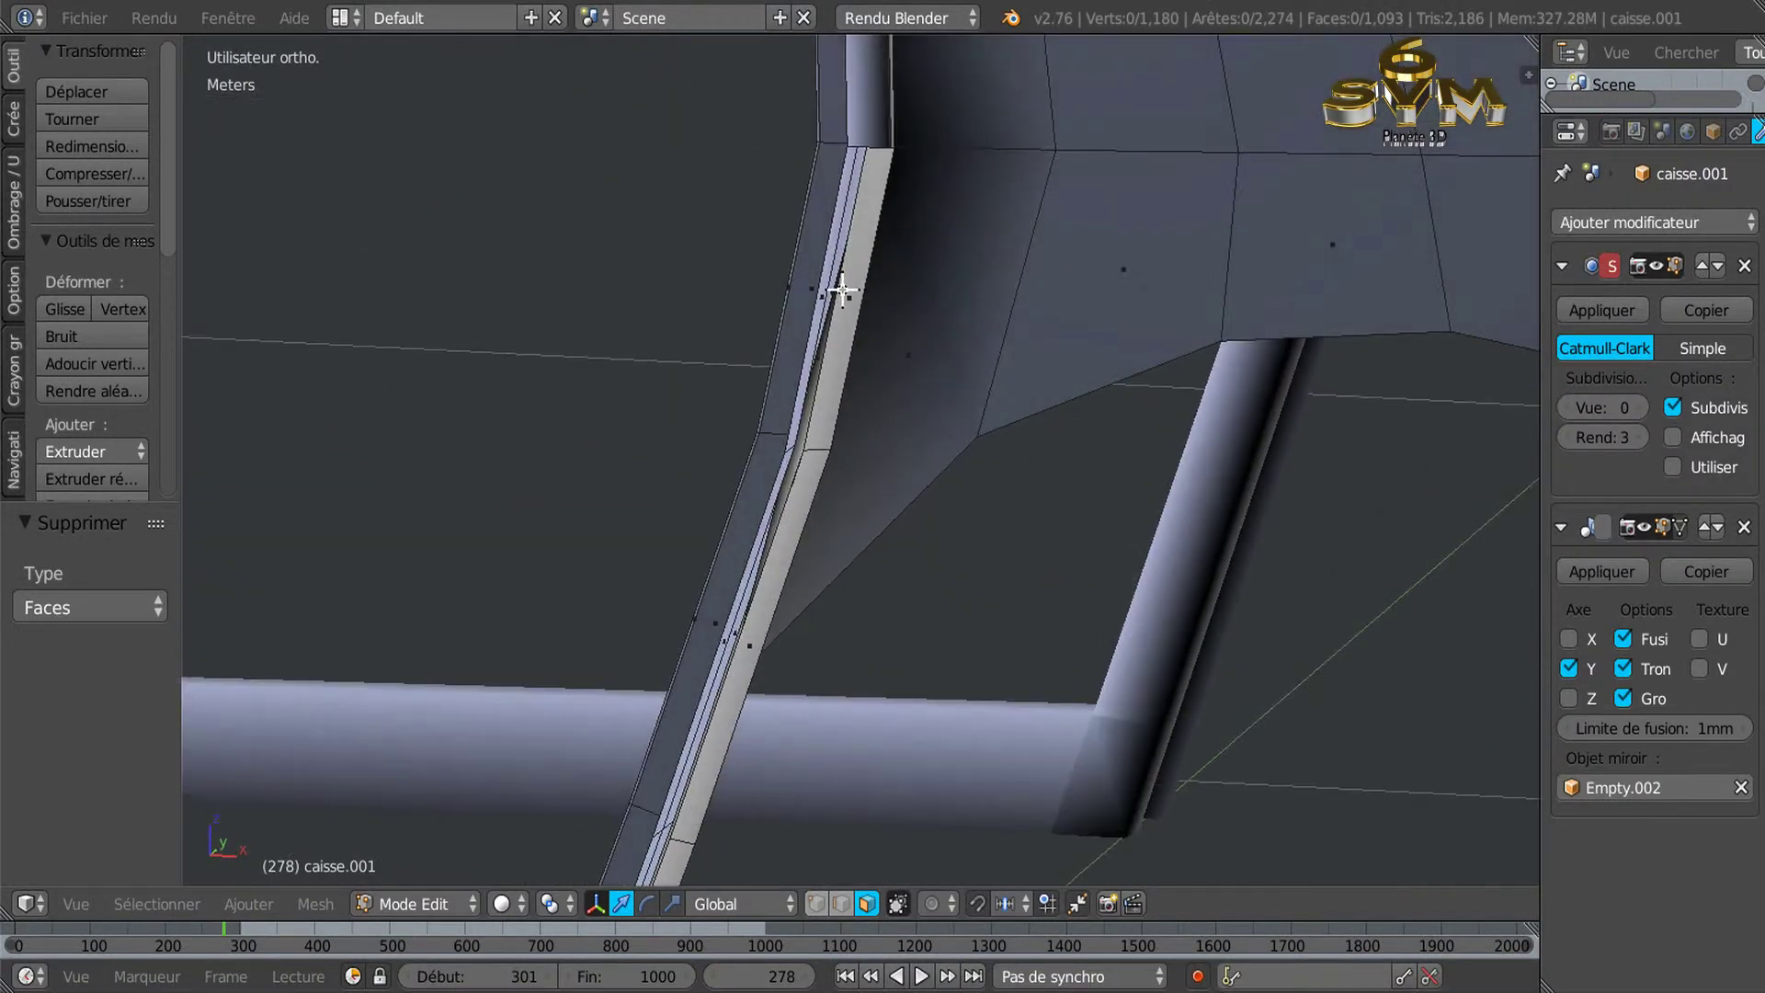
Select the seven strip faces along the lower pillar down to its bottom end.
{"action": "right_click", "coordinate": [844, 294]}
{"action": "left_click", "coordinate": [800, 499], "text": "shift"}
{"action": "middle_click_drag", "start_coordinate": [926, 477], "coordinate": [1032, 177], "text": "shift"}
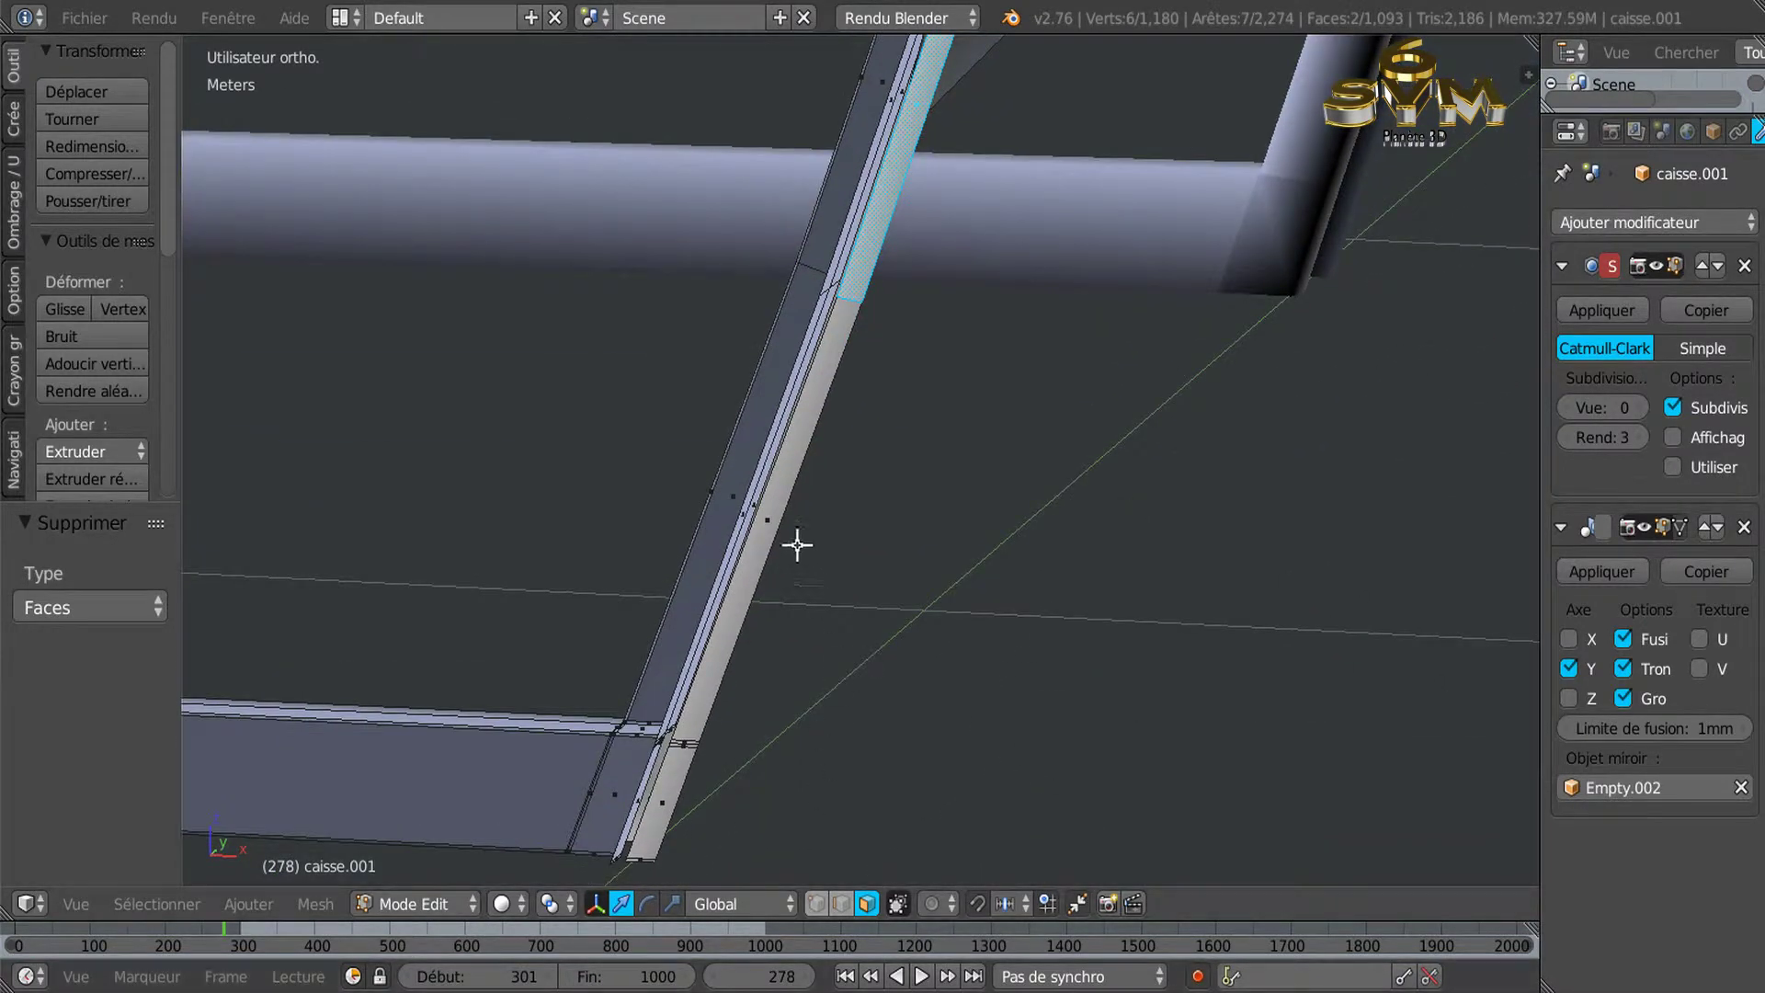
{"action": "right_click", "coordinate": [767, 521], "text": "shift"}
{"action": "mouse_move", "coordinate": [752, 677]}
{"action": "middle_mouse_down", "text": "shift"}
{"action": "mouse_move", "coordinate": [1001, 445]}
{"action": "mouse_move", "coordinate": [937, 504]}
{"action": "mouse_move", "coordinate": [902, 505]}
{"action": "middle_mouse_up", "text": "shift"}
{"action": "right_click", "coordinate": [871, 416], "text": "shift"}
{"action": "right_click", "coordinate": [833, 514], "text": "shift"}
{"action": "right_click", "coordinate": [745, 774], "text": "shift"}
Delete the seven selected lower-pillar strip faces.
{"action": "mouse_move", "coordinate": [741, 769]}
{"action": "middle_mouse_down", "text": "shift"}
{"action": "mouse_move", "coordinate": [887, 805]}
{"action": "mouse_move", "coordinate": [1086, 672]}
{"action": "middle_mouse_up", "text": "shift"}
{"action": "middle_click_drag", "start_coordinate": [1199, 515], "coordinate": [1132, 266], "text": "shift"}
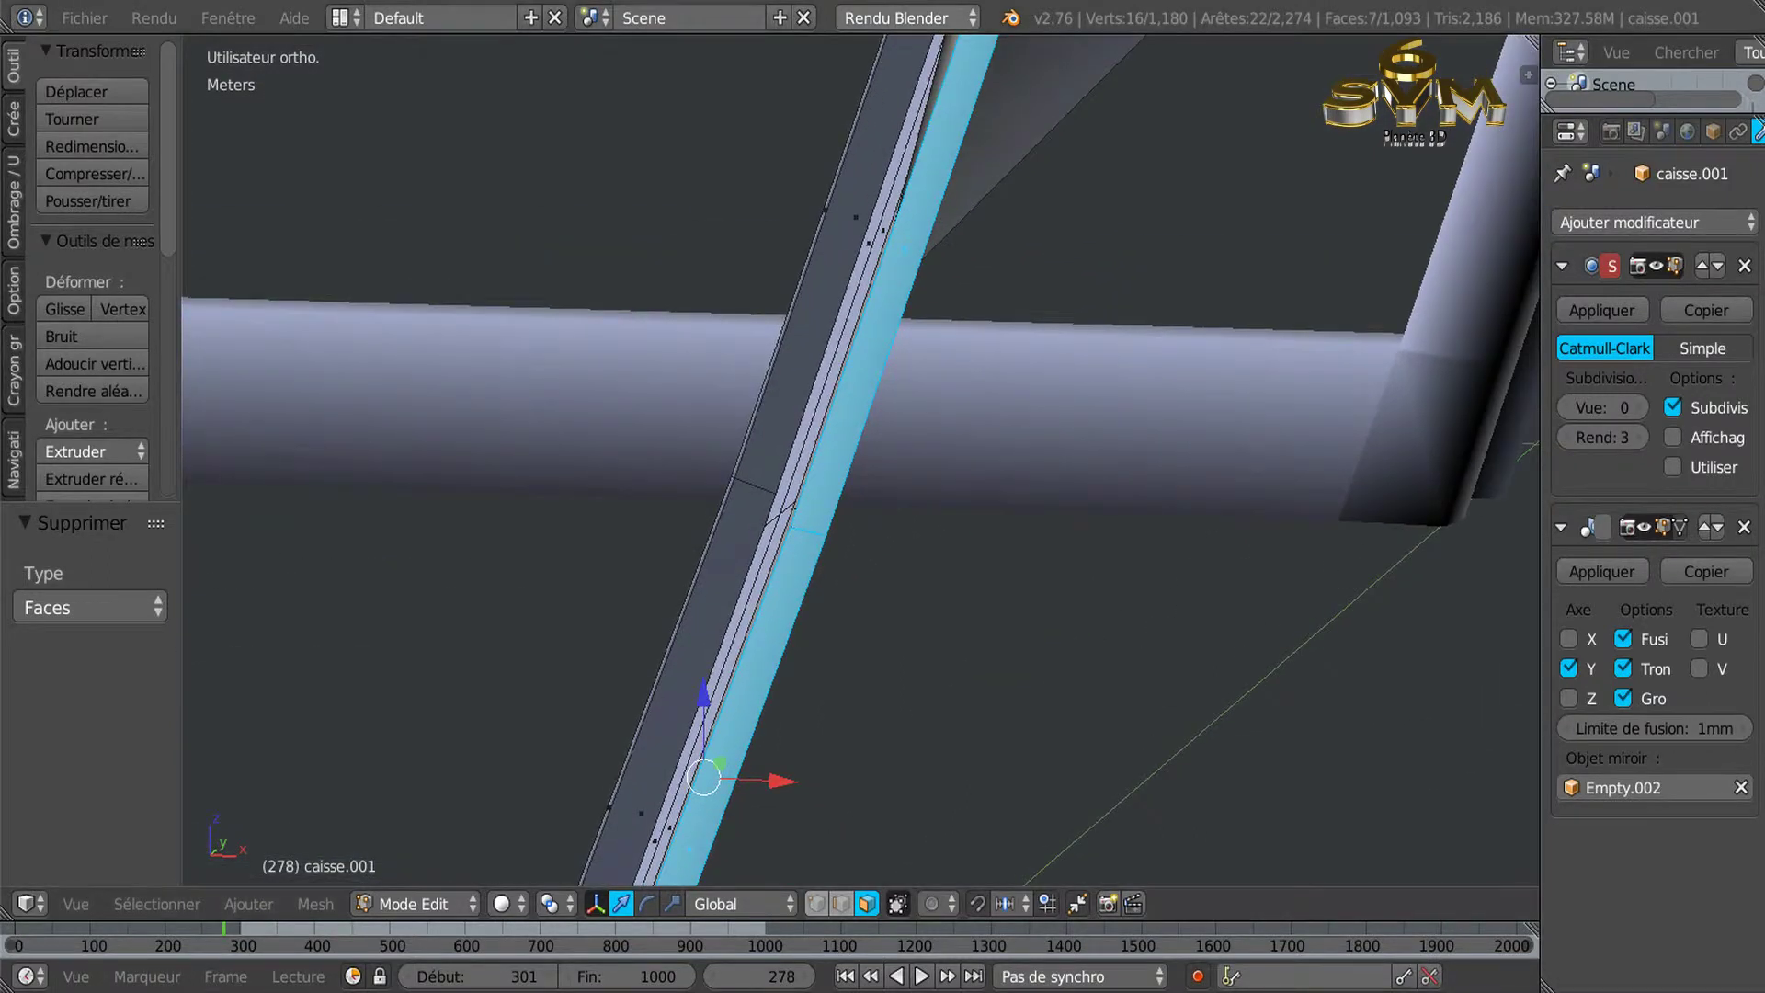
{"action": "scroll", "coordinate": [1122, 304], "scroll_direction": "down", "scroll_amount": 2}
{"action": "scroll", "coordinate": [1150, 236], "scroll_direction": "down", "scroll_amount": 1}
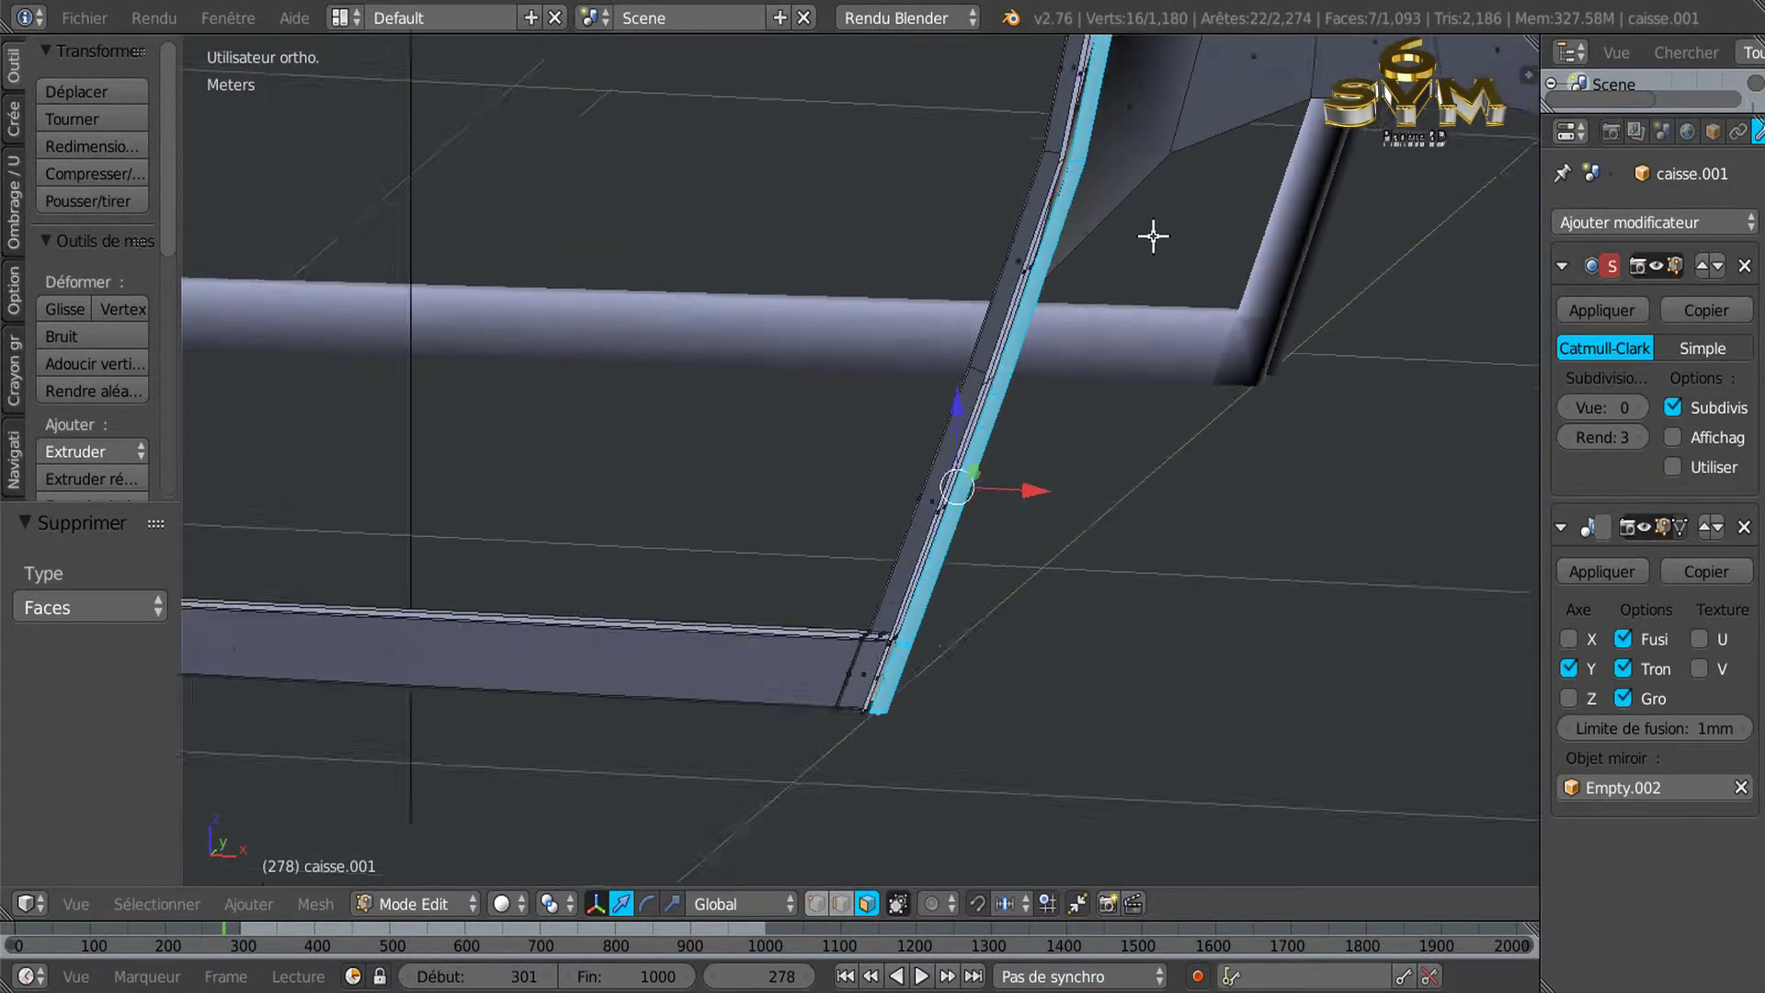
{"action": "scroll", "coordinate": [1122, 390], "scroll_direction": "down", "scroll_amount": 2}
{"action": "scroll", "coordinate": [1080, 443], "scroll_direction": "down", "scroll_amount": 2}
{"action": "scroll", "coordinate": [1081, 443], "scroll_direction": "up", "scroll_amount": 3}
{"action": "scroll", "coordinate": [897, 370], "scroll_direction": "up", "scroll_amount": 2}
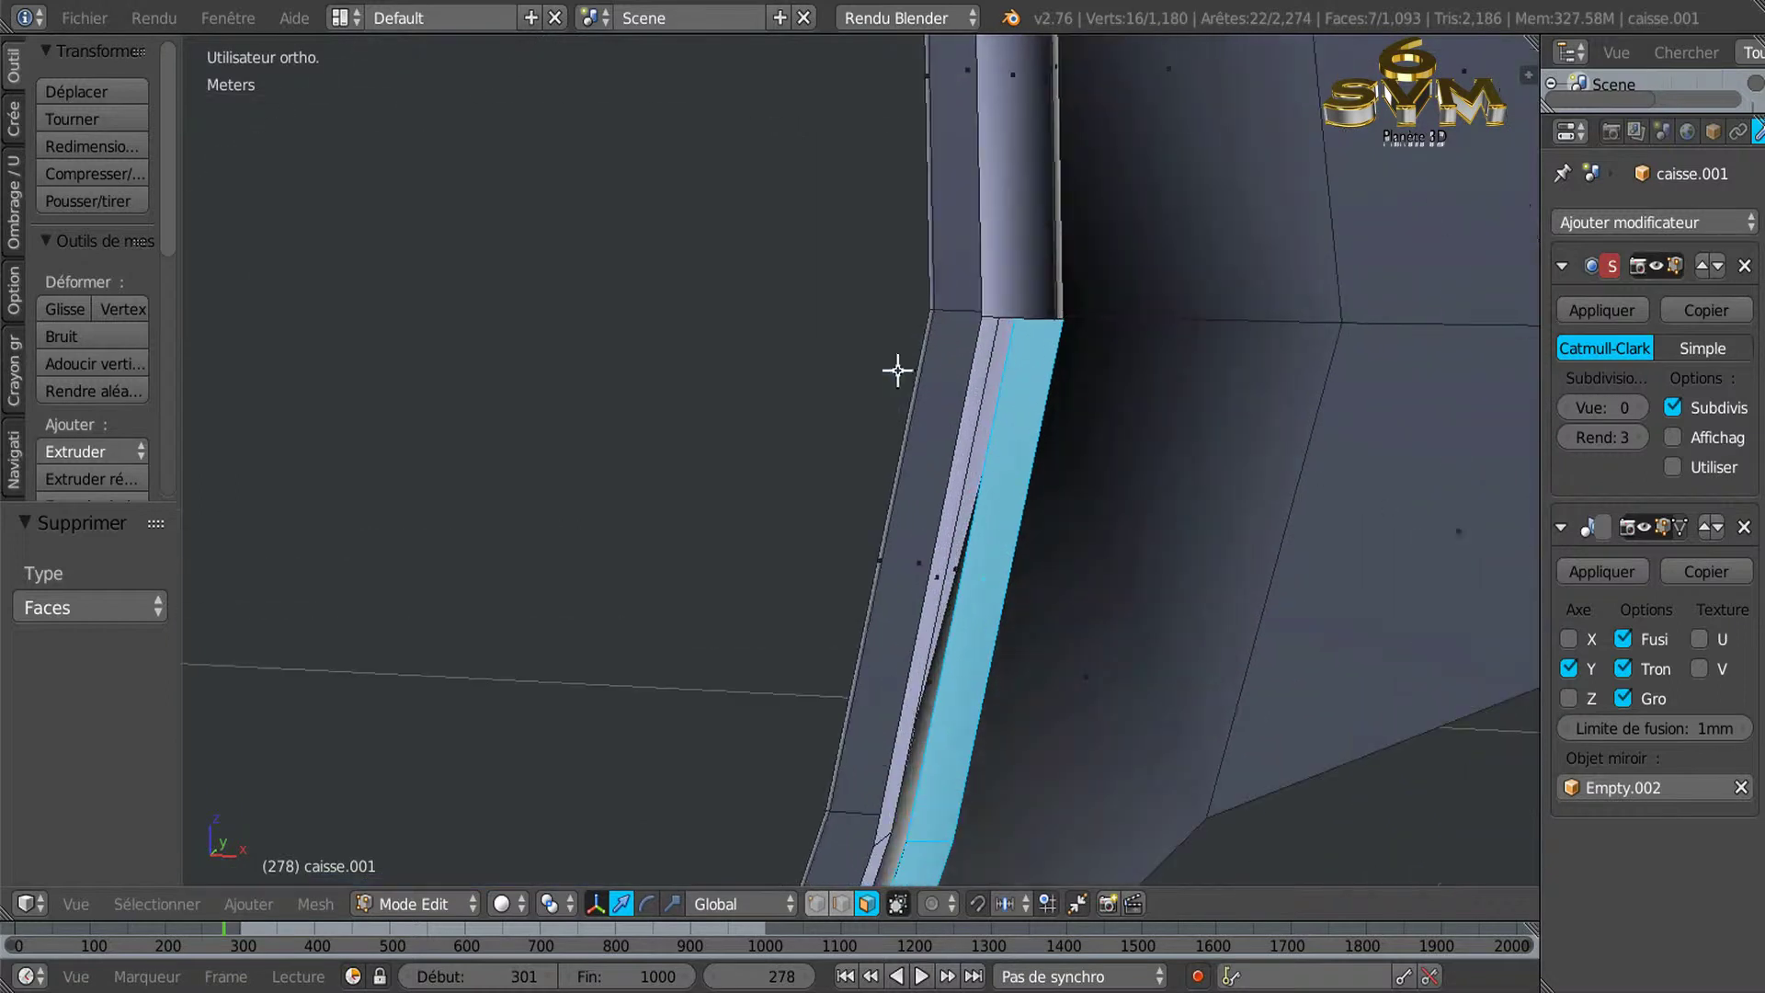
{"action": "key", "text": "x"}
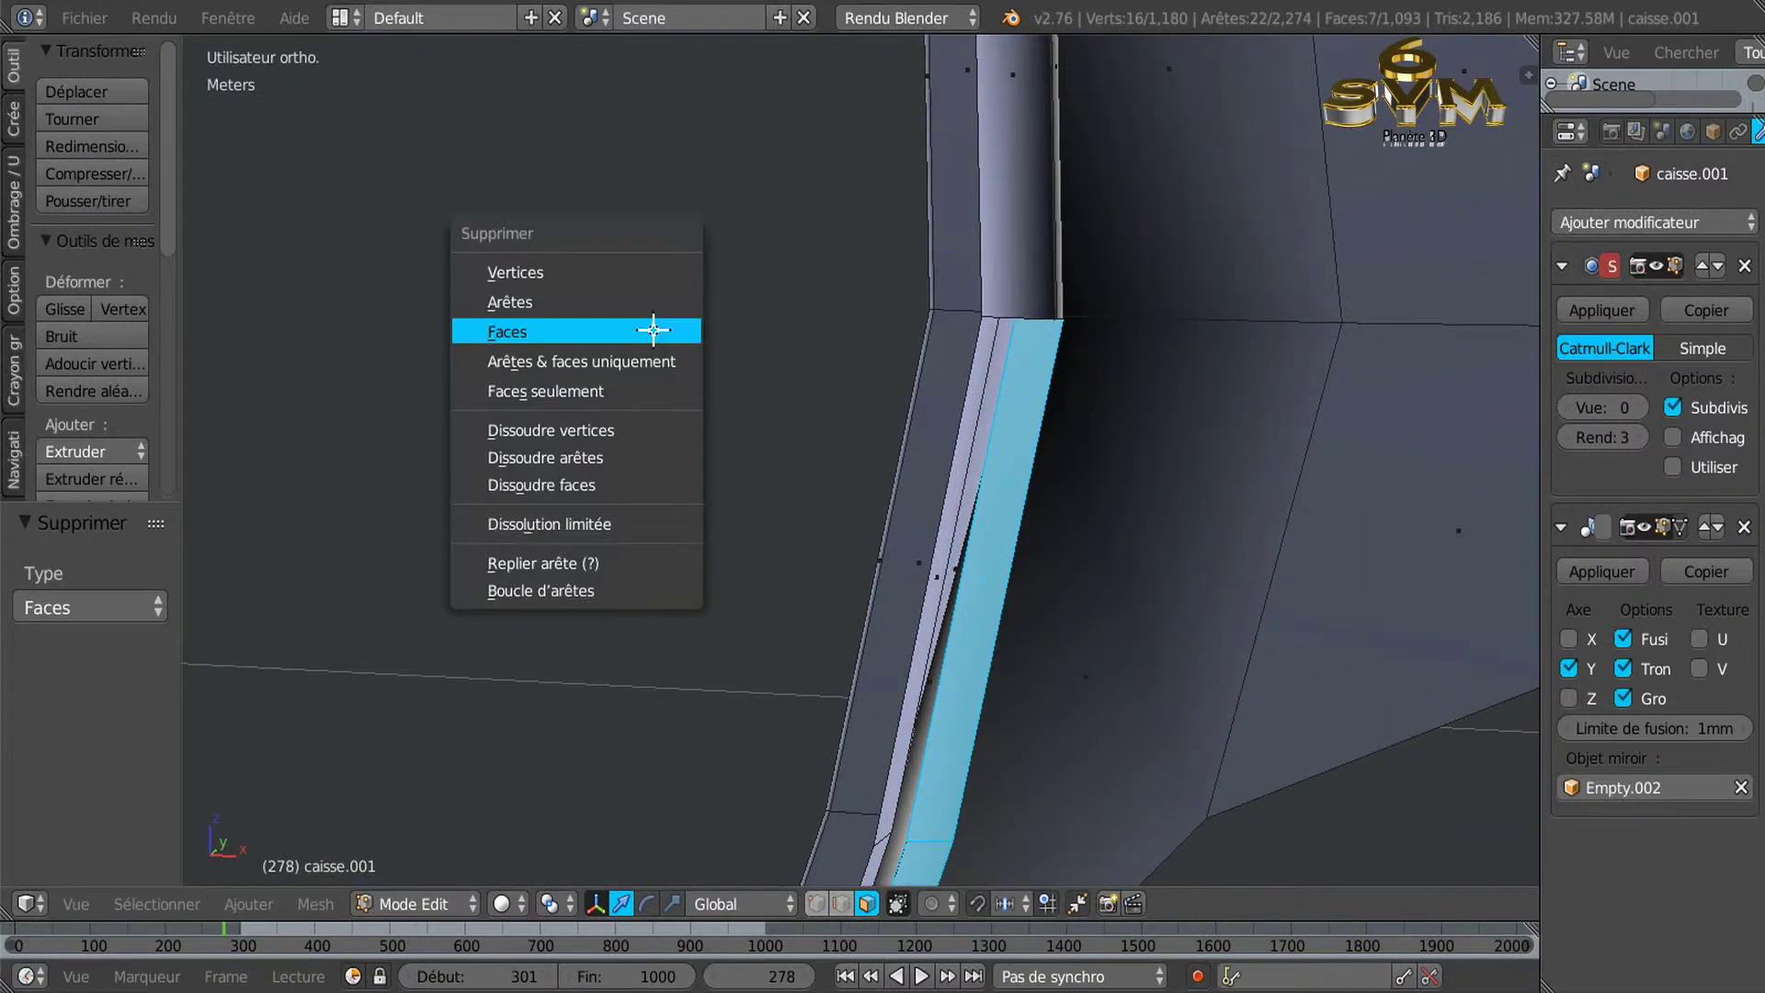
{"action": "left_click", "coordinate": [650, 330]}
Select the first three strip faces on the post near the L-corner.
{"action": "scroll", "coordinate": [808, 389], "scroll_direction": "down", "scroll_amount": 5, "text": "shift"}
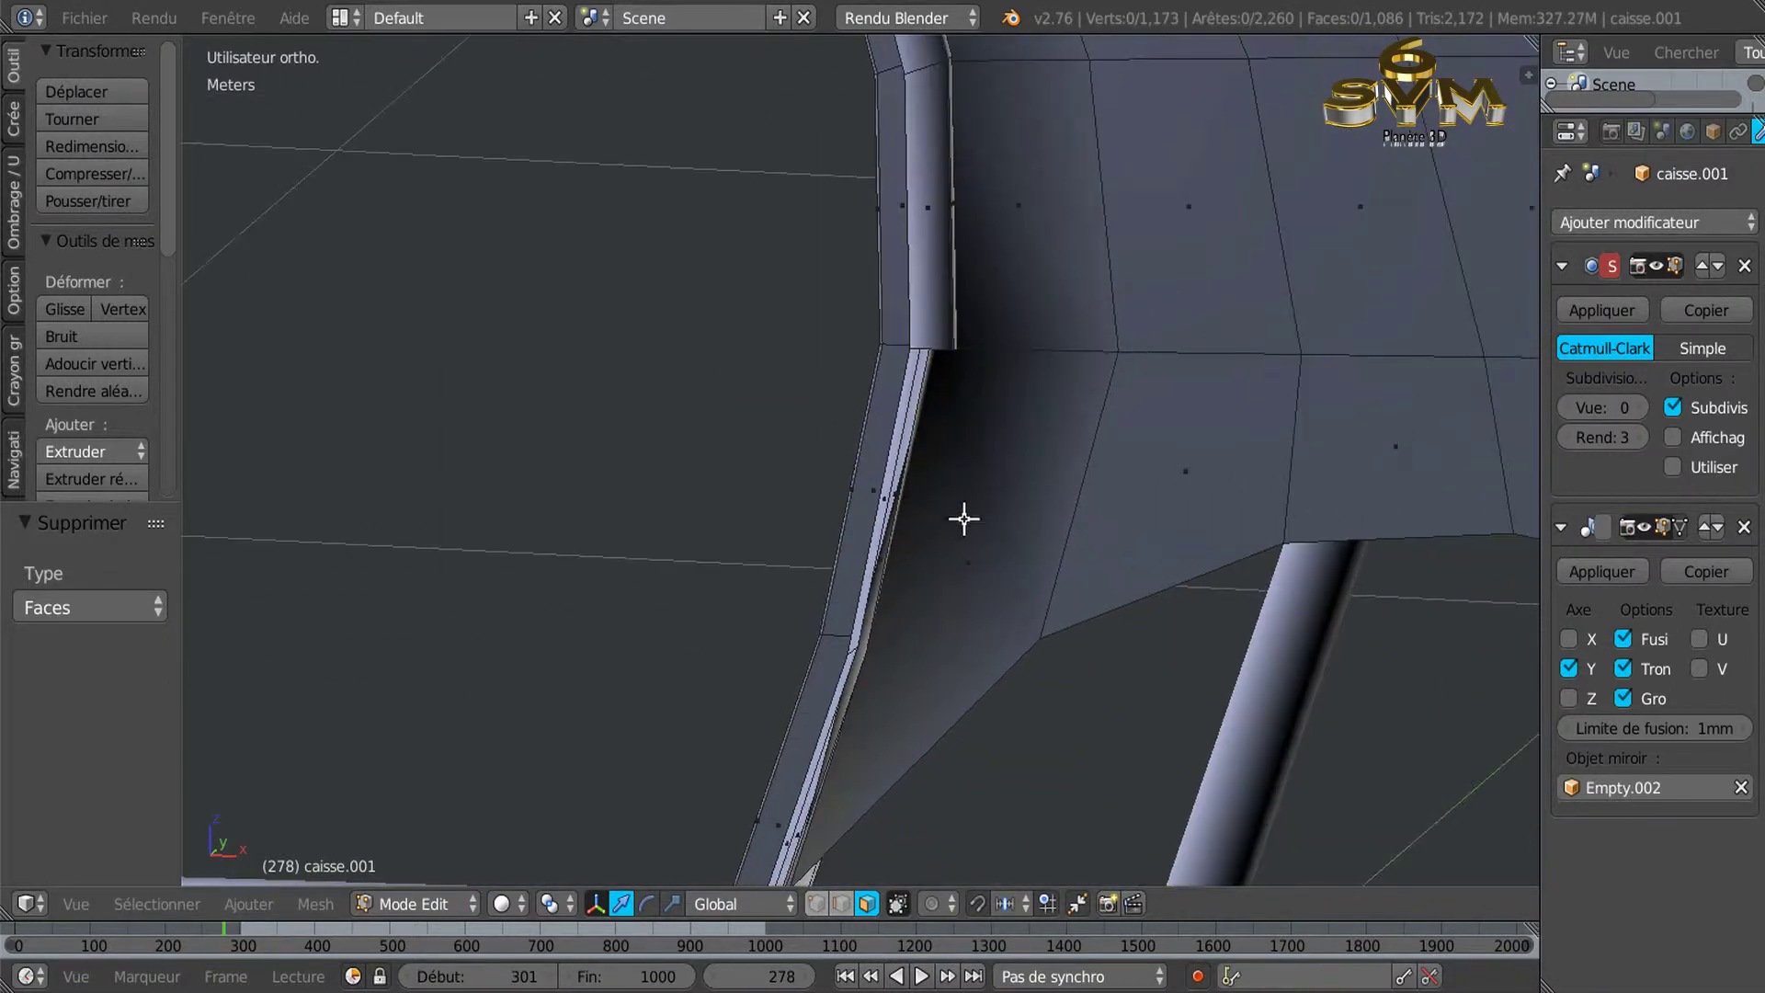
{"action": "scroll", "coordinate": [1075, 217], "scroll_direction": "down", "scroll_amount": 1, "text": "shift"}
{"action": "mouse_move", "coordinate": [976, 419]}
{"action": "middle_mouse_down"}
{"action": "mouse_move", "coordinate": [1008, 453]}
{"action": "mouse_move", "coordinate": [1160, 479]}
{"action": "middle_mouse_up"}
{"action": "mouse_move", "coordinate": [1120, 400]}
{"action": "middle_mouse_down"}
{"action": "mouse_move", "coordinate": [1140, 517]}
{"action": "mouse_move", "coordinate": [1106, 425]}
{"action": "middle_mouse_up"}
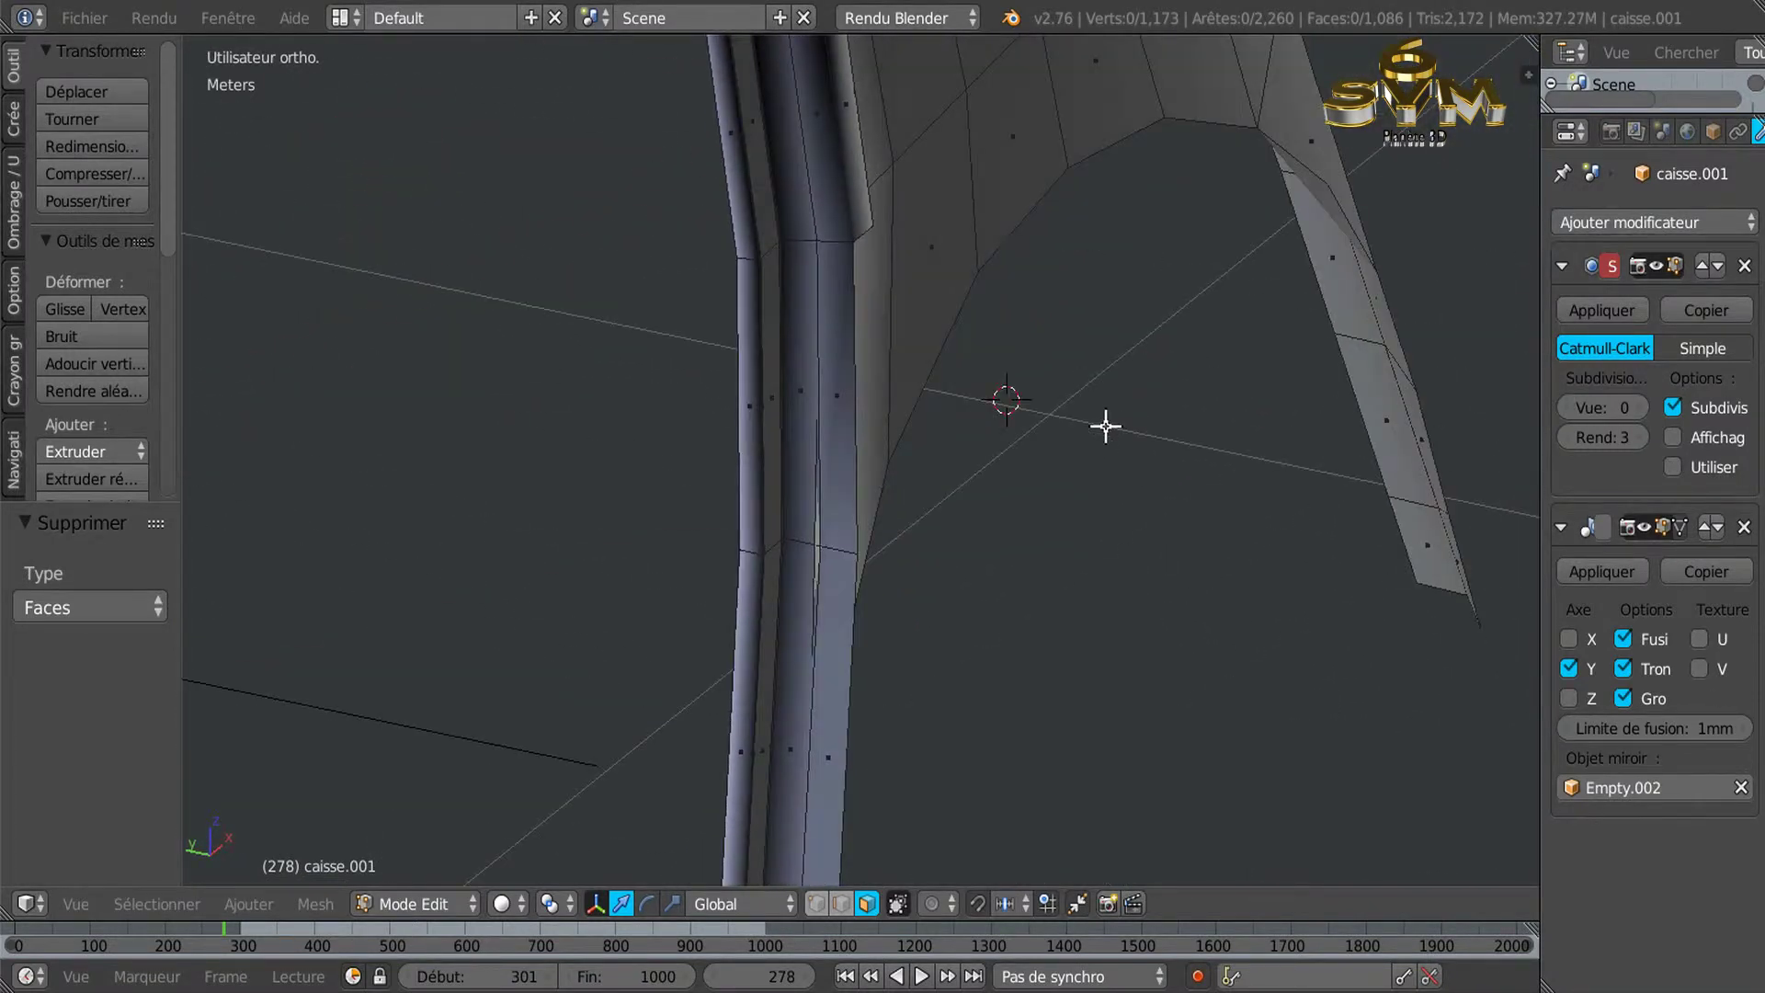
{"action": "right_click", "coordinate": [849, 378]}
{"action": "right_click", "coordinate": [820, 671], "text": "shift"}
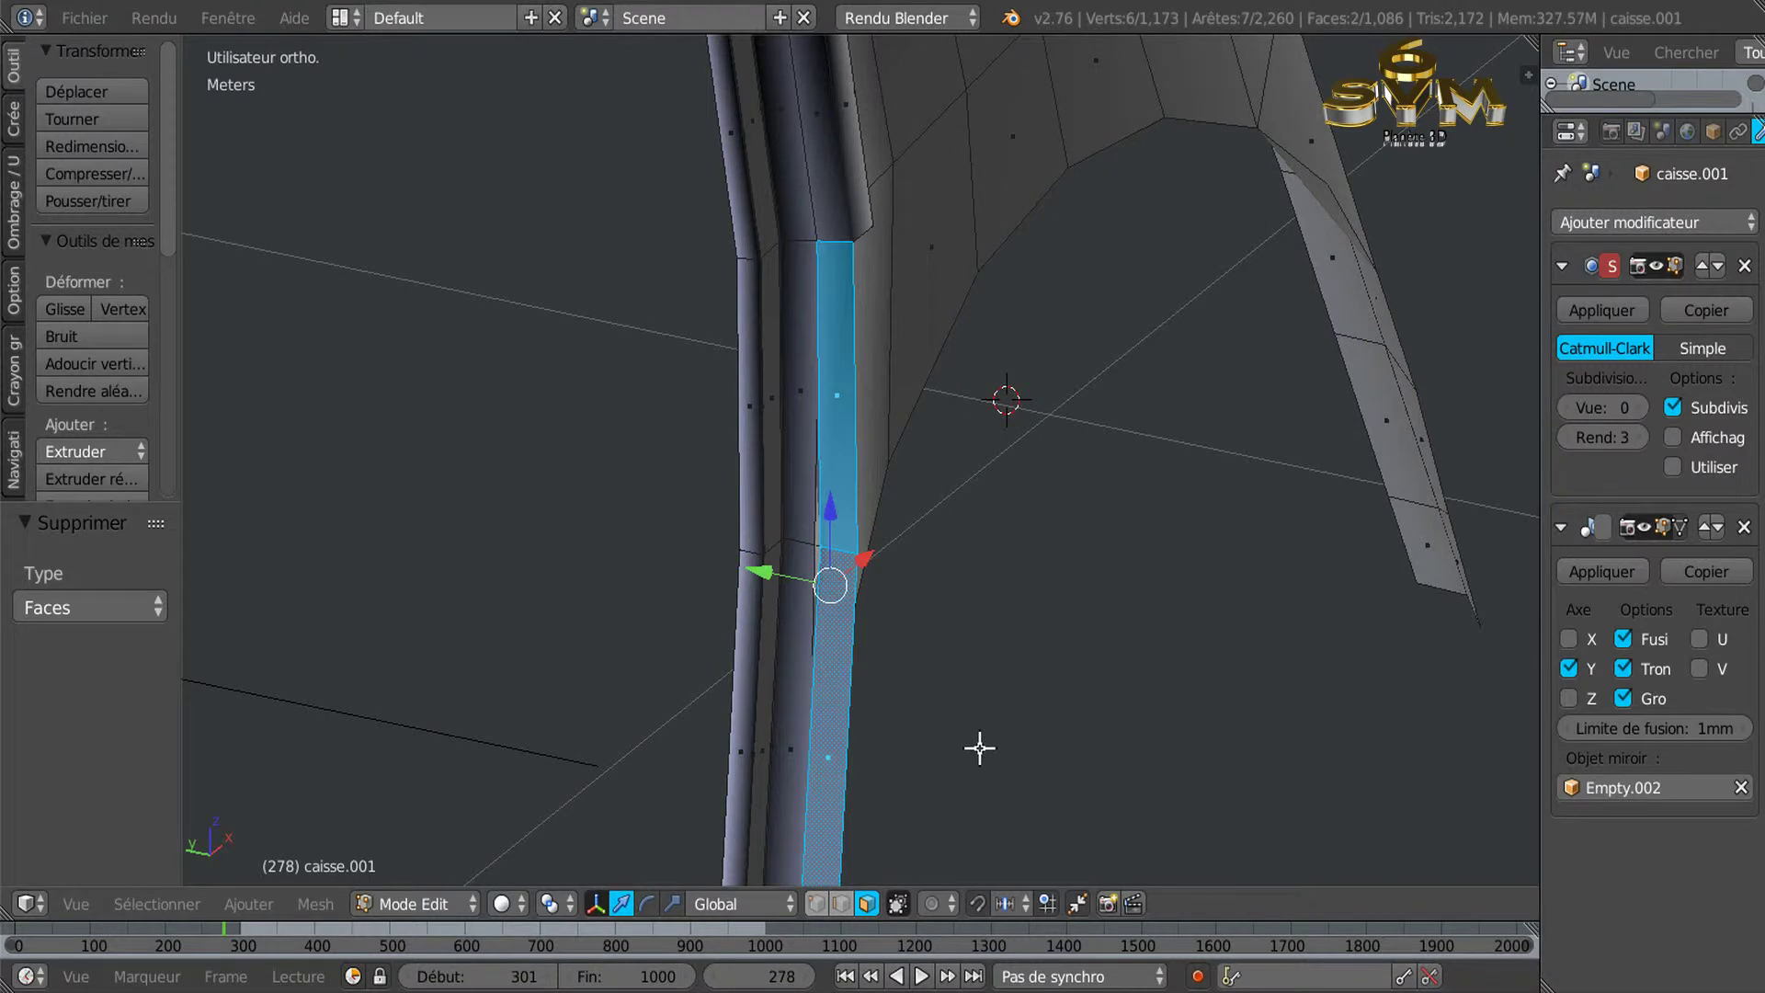
{"action": "scroll", "coordinate": [980, 747], "scroll_direction": "down", "scroll_amount": 5, "text": "shift"}
{"action": "right_click", "coordinate": [970, 441], "text": "shift"}
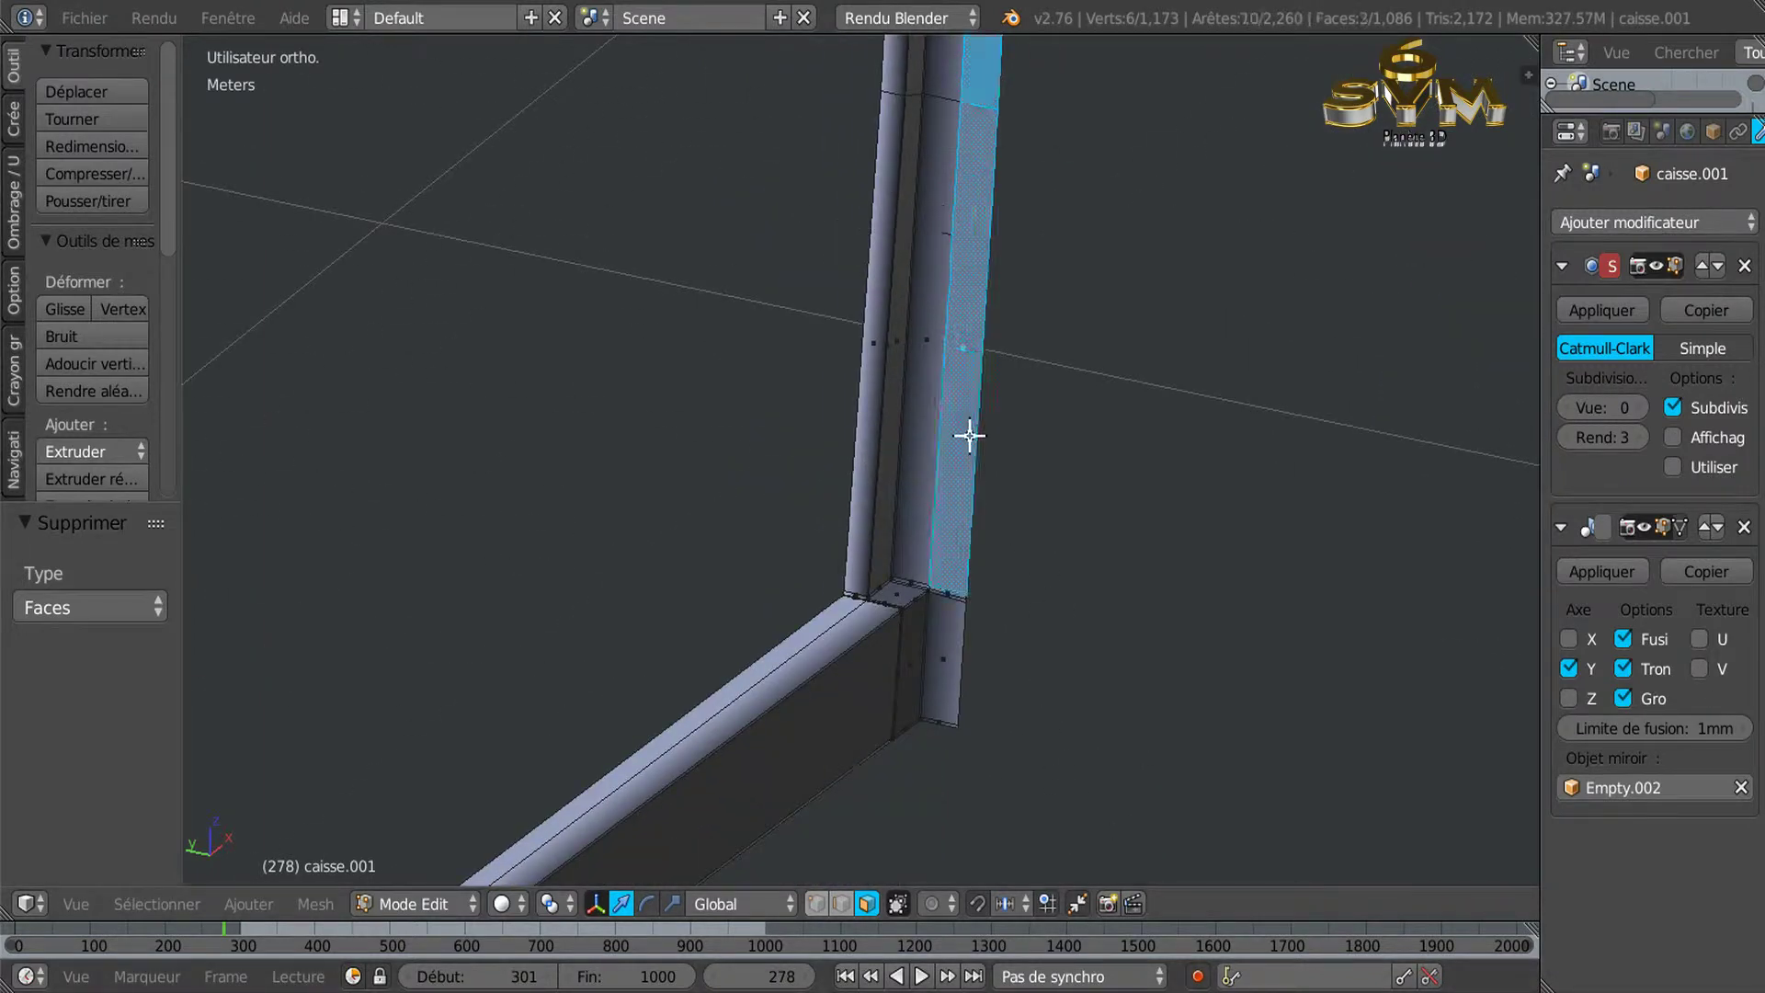
Add the corner, large lower and thin bottom strip faces, making seven selected.
{"action": "scroll", "coordinate": [977, 182], "scroll_direction": "up", "scroll_amount": 2}
{"action": "scroll", "coordinate": [946, 187], "scroll_direction": "up", "scroll_amount": 3}
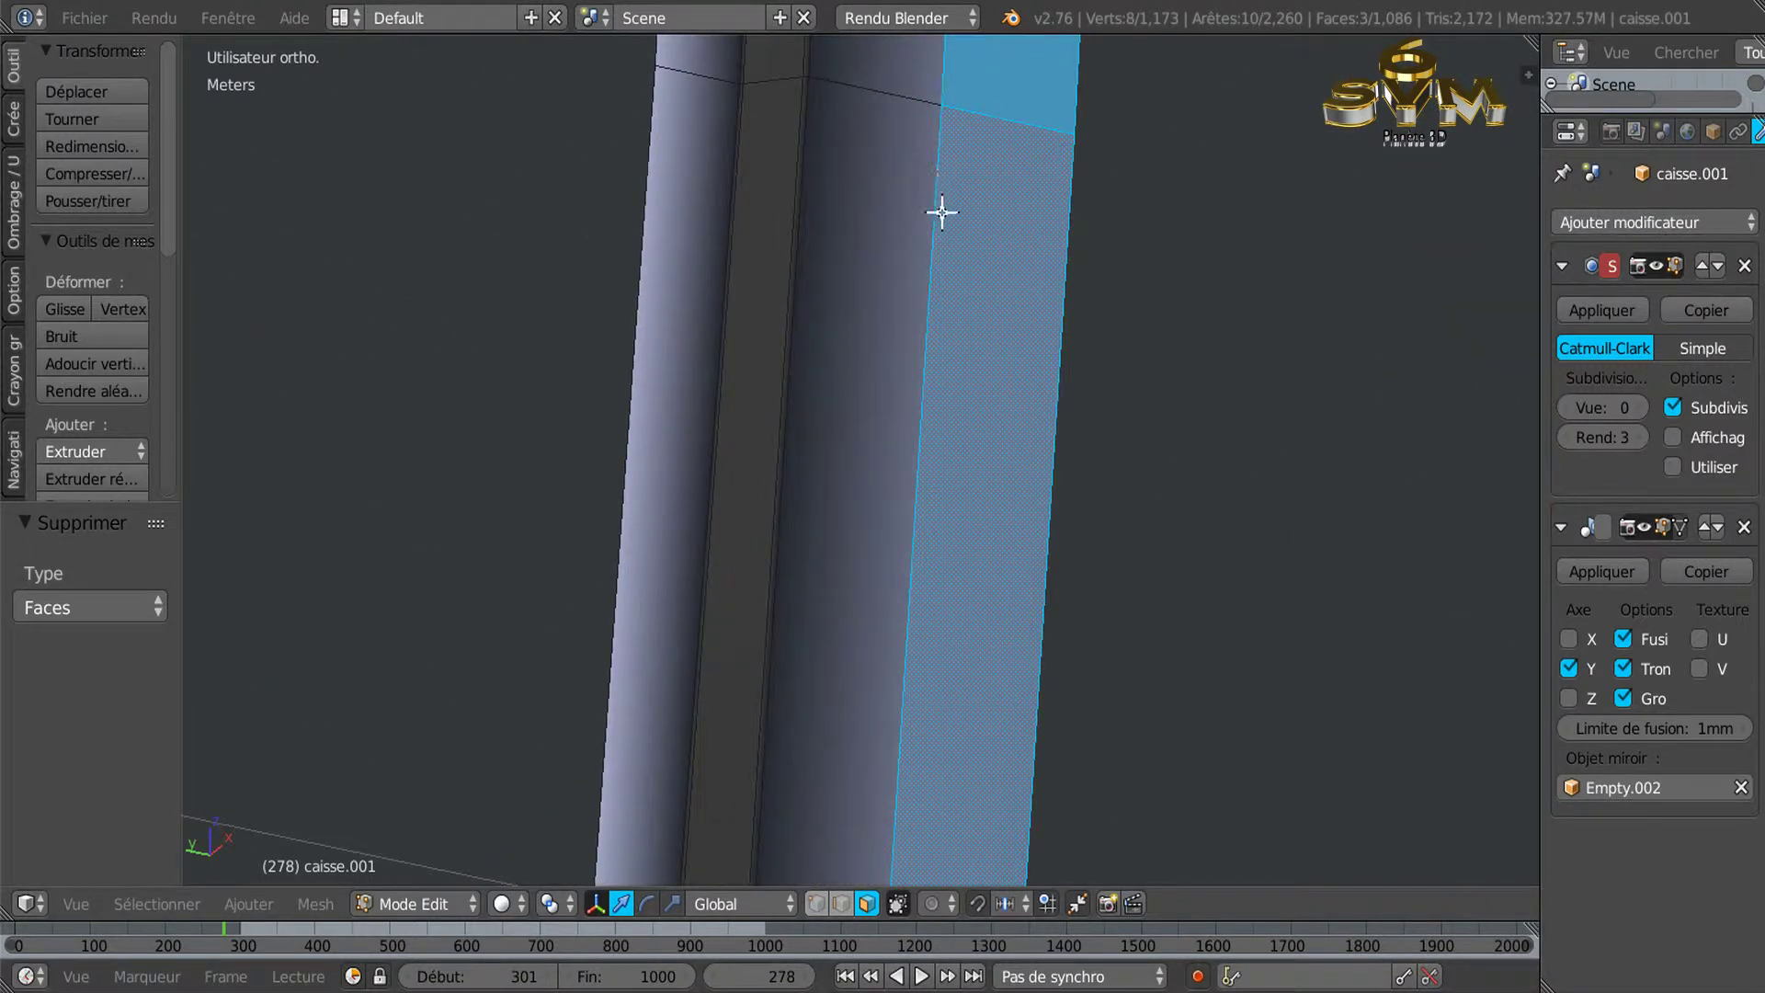
{"action": "scroll", "coordinate": [973, 752], "scroll_direction": "down", "scroll_amount": 2}
{"action": "scroll", "coordinate": [1134, 824], "scroll_direction": "down", "scroll_amount": 2}
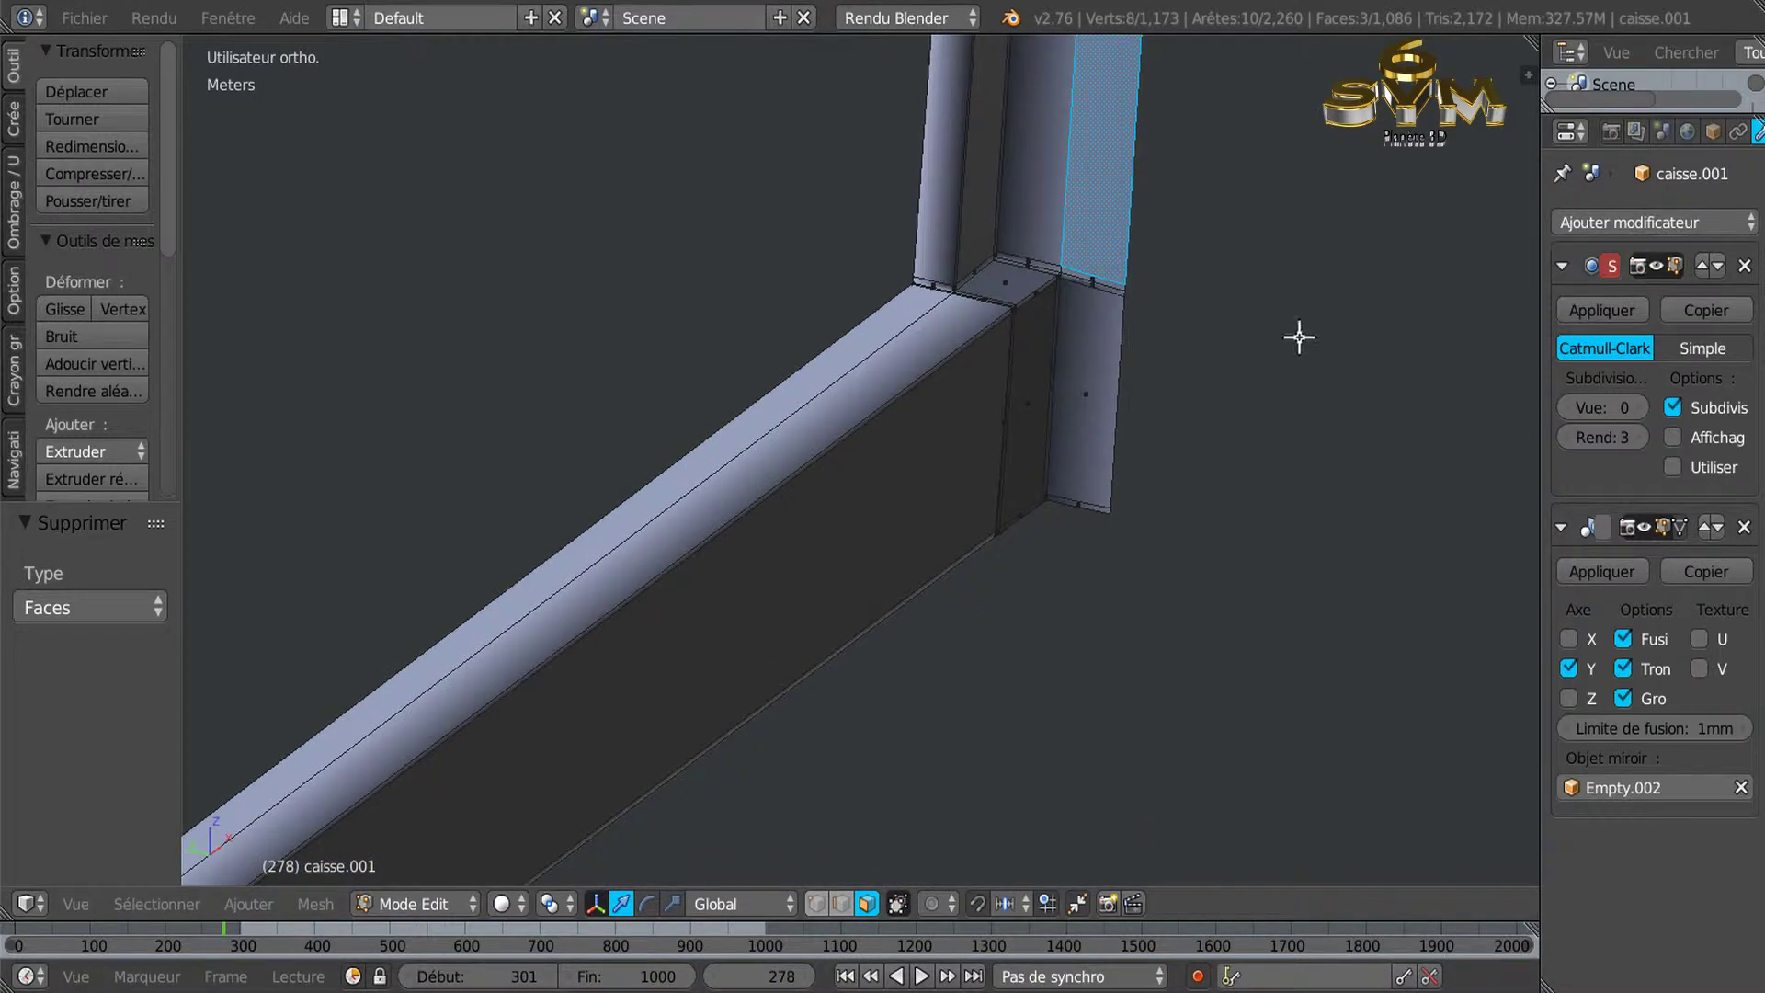
{"action": "scroll", "coordinate": [977, 276], "scroll_direction": "up", "scroll_amount": 1}
{"action": "scroll", "coordinate": [993, 229], "scroll_direction": "up", "scroll_amount": 1}
{"action": "right_click", "coordinate": [993, 247], "text": "shift"}
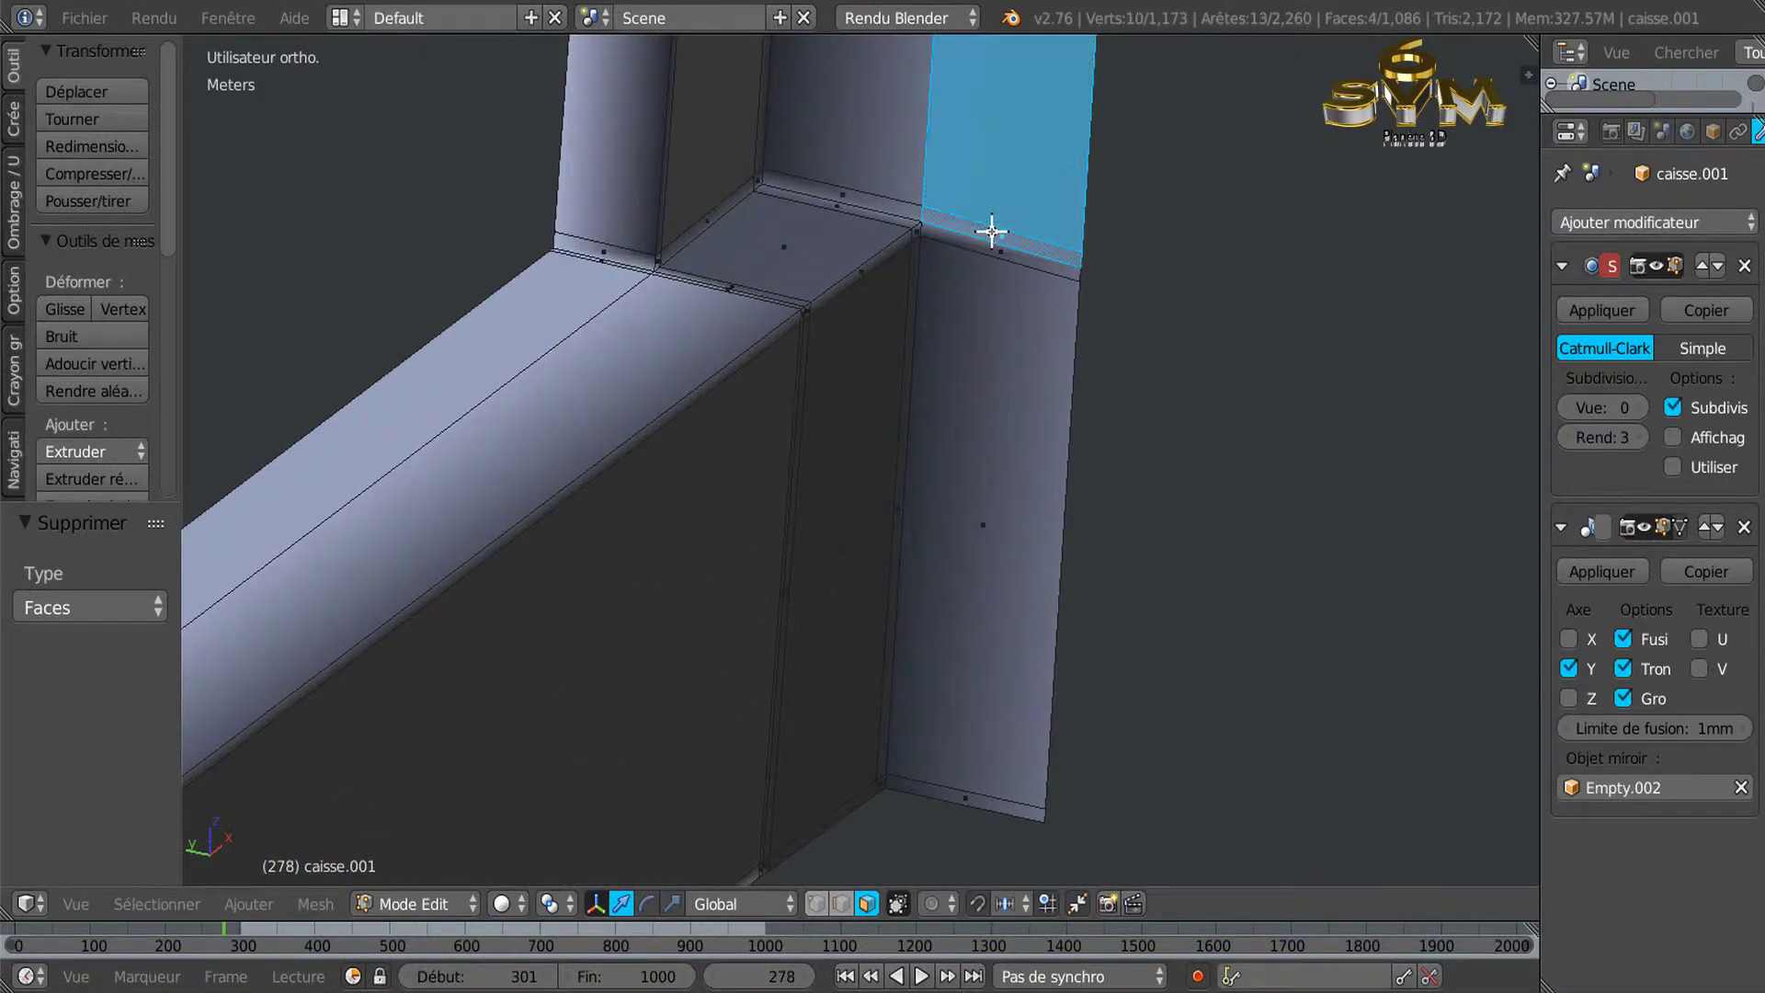
{"action": "right_click", "coordinate": [986, 349], "text": "shift"}
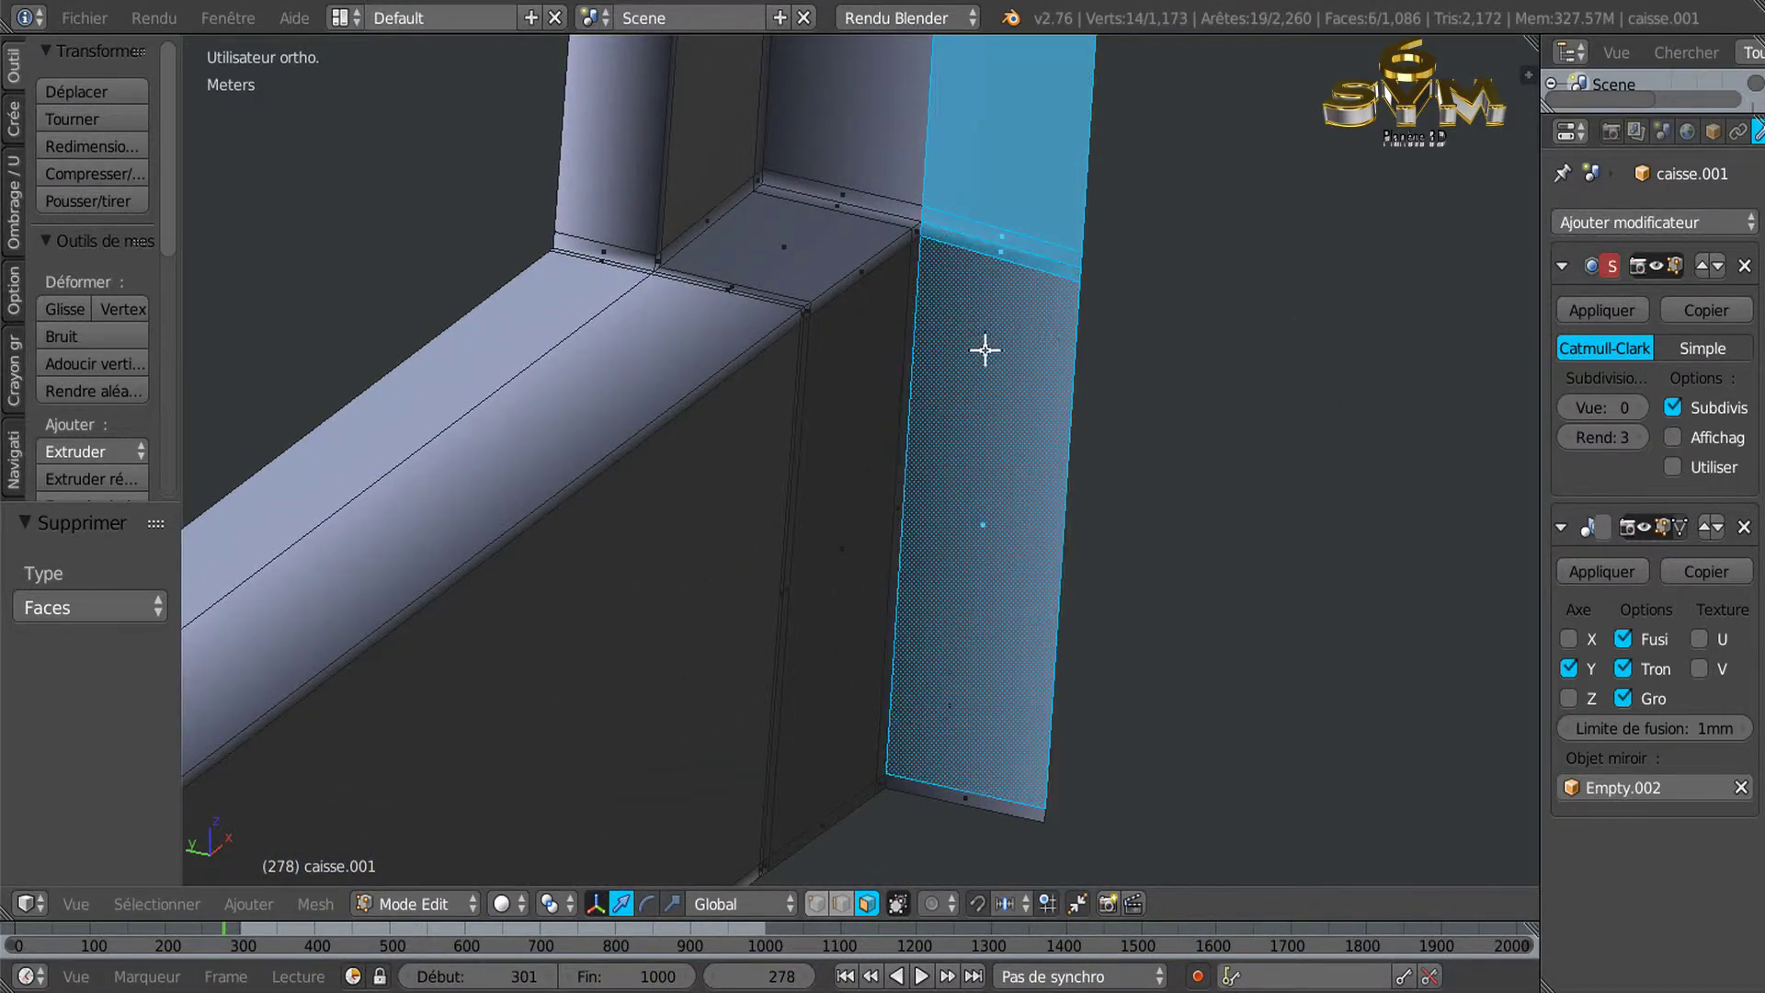
{"action": "right_click", "coordinate": [962, 796], "text": "shift"}
Delete the seven selected post strip faces, leaving 1,079 faces.
{"action": "scroll", "coordinate": [1263, 633], "scroll_direction": "down", "scroll_amount": 6}
{"action": "scroll", "coordinate": [1277, 607], "scroll_direction": "down", "scroll_amount": 4}
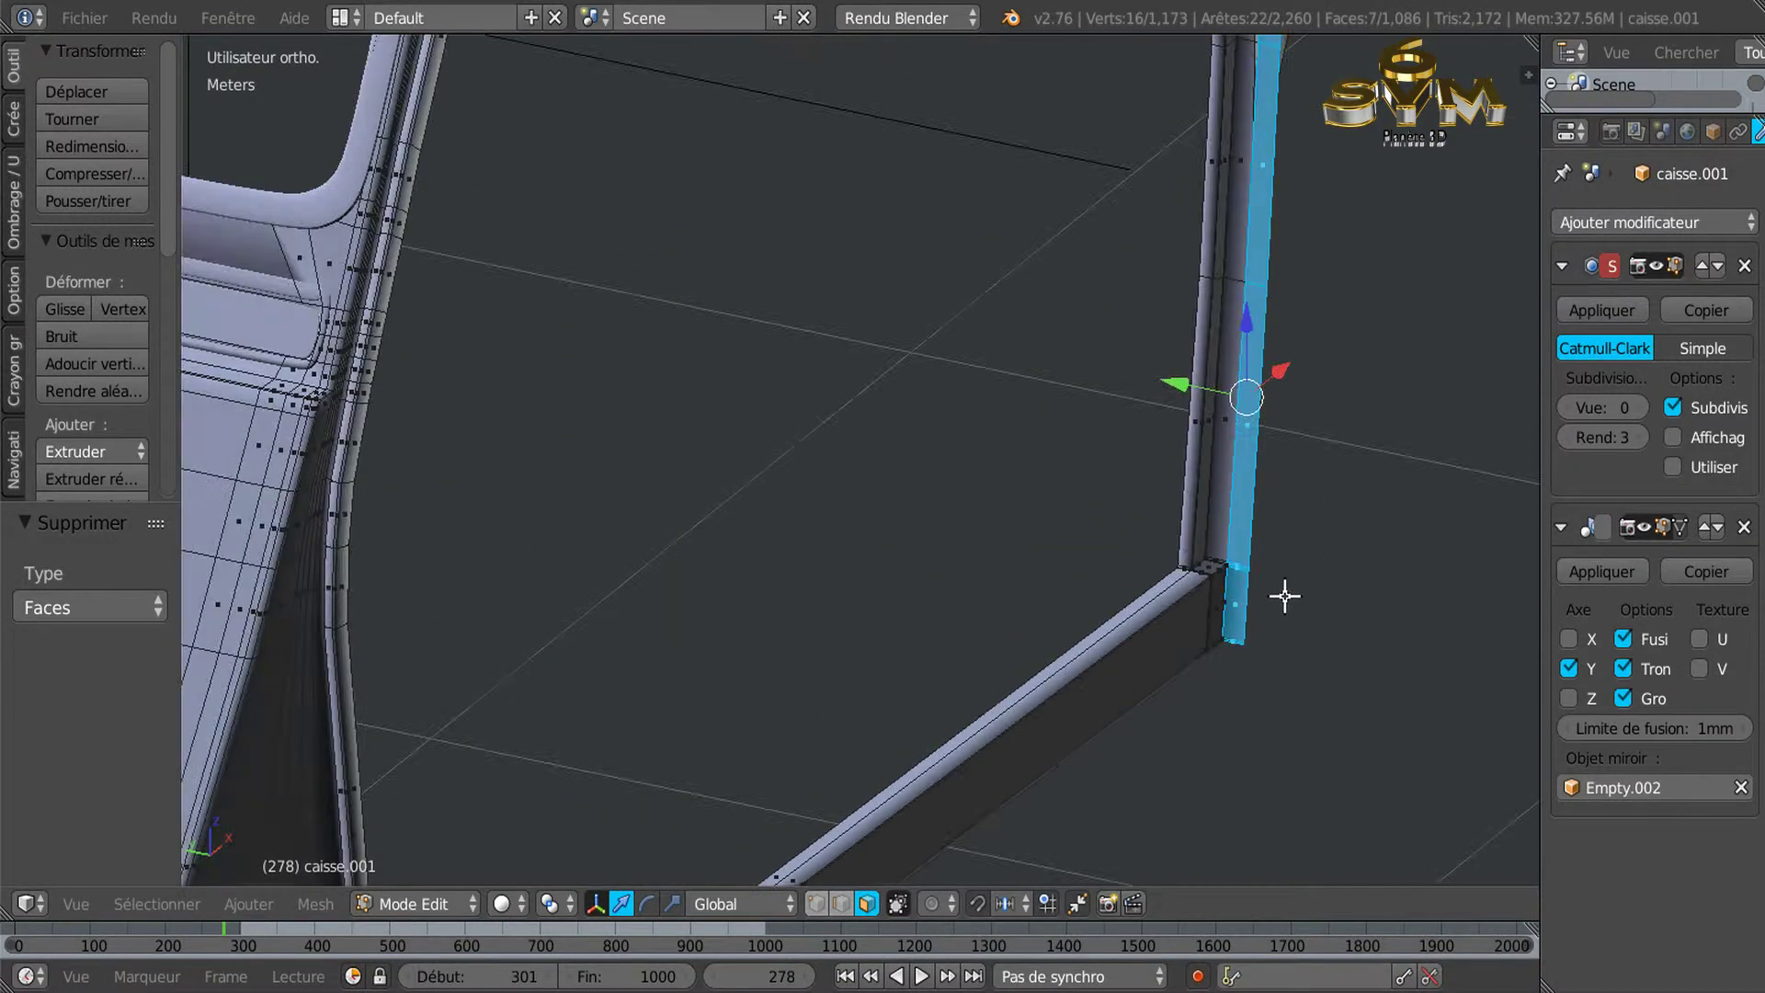
{"action": "scroll", "coordinate": [1333, 515], "scroll_direction": "down", "scroll_amount": 3}
{"action": "scroll", "coordinate": [1286, 459], "scroll_direction": "up", "scroll_amount": 4}
{"action": "mouse_move", "coordinate": [1191, 491]}
{"action": "middle_mouse_down"}
{"action": "mouse_move", "coordinate": [1122, 512]}
{"action": "mouse_move", "coordinate": [1047, 437]}
{"action": "mouse_move", "coordinate": [1133, 430]}
{"action": "middle_mouse_up"}
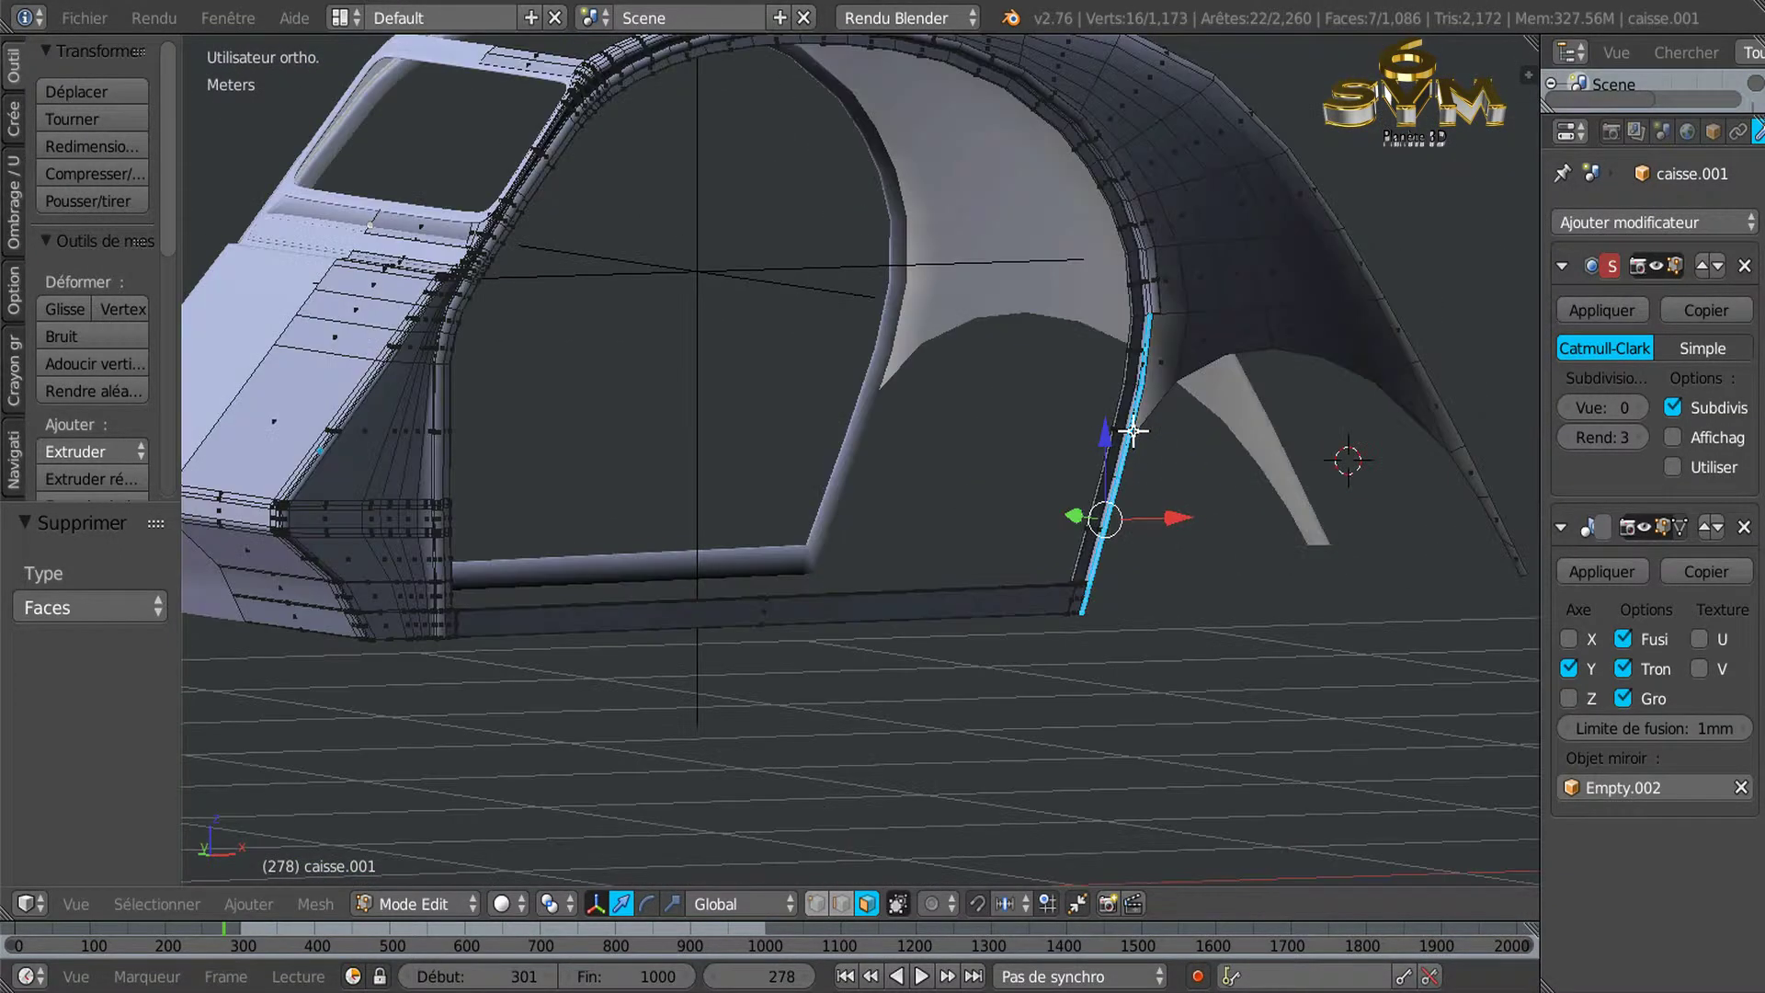
{"action": "key", "text": "x"}
{"action": "left_click", "coordinate": [1210, 533]}
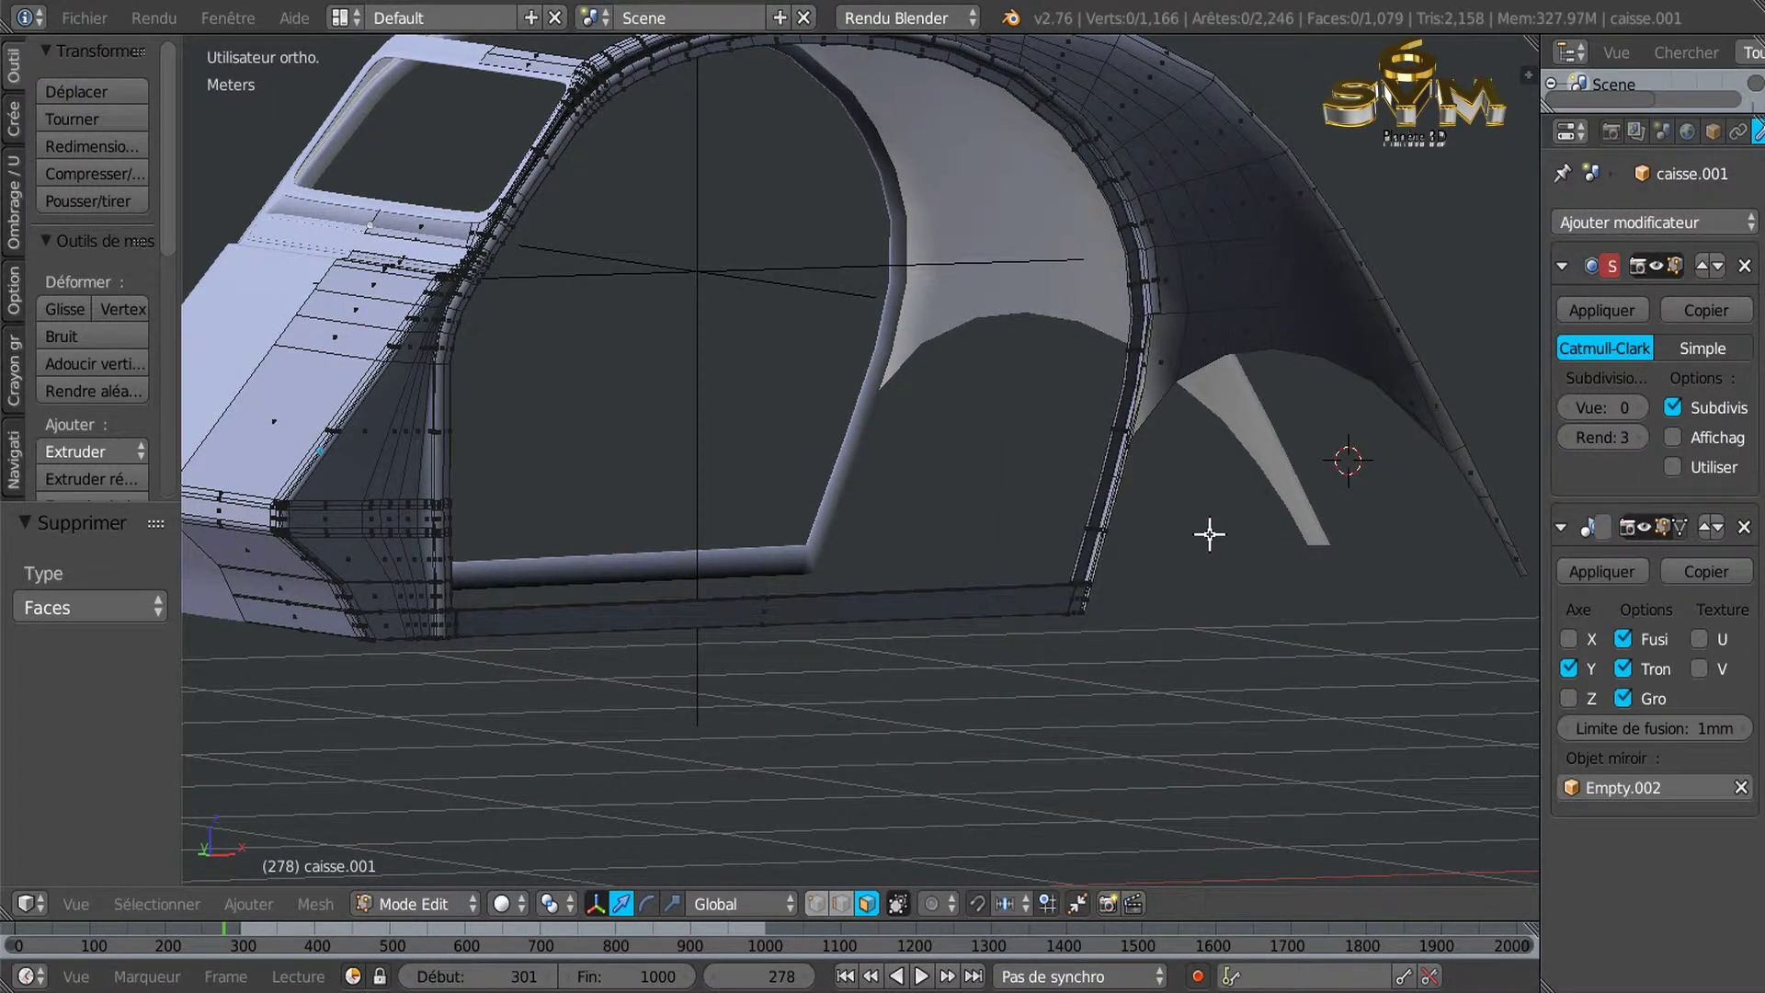
Select the seven thin faces along the door-frame edge down to the sill corner.
{"action": "scroll", "coordinate": [1213, 520], "scroll_direction": "up", "scroll_amount": 2}
{"action": "scroll", "coordinate": [1189, 508], "scroll_direction": "up", "scroll_amount": 2}
{"action": "scroll", "coordinate": [1016, 532], "scroll_direction": "up", "scroll_amount": 2}
{"action": "scroll", "coordinate": [913, 540], "scroll_direction": "up", "scroll_amount": 3}
{"action": "middle_click_drag", "start_coordinate": [913, 541], "coordinate": [774, 591]}
{"action": "scroll", "coordinate": [894, 446], "scroll_direction": "up", "scroll_amount": 3}
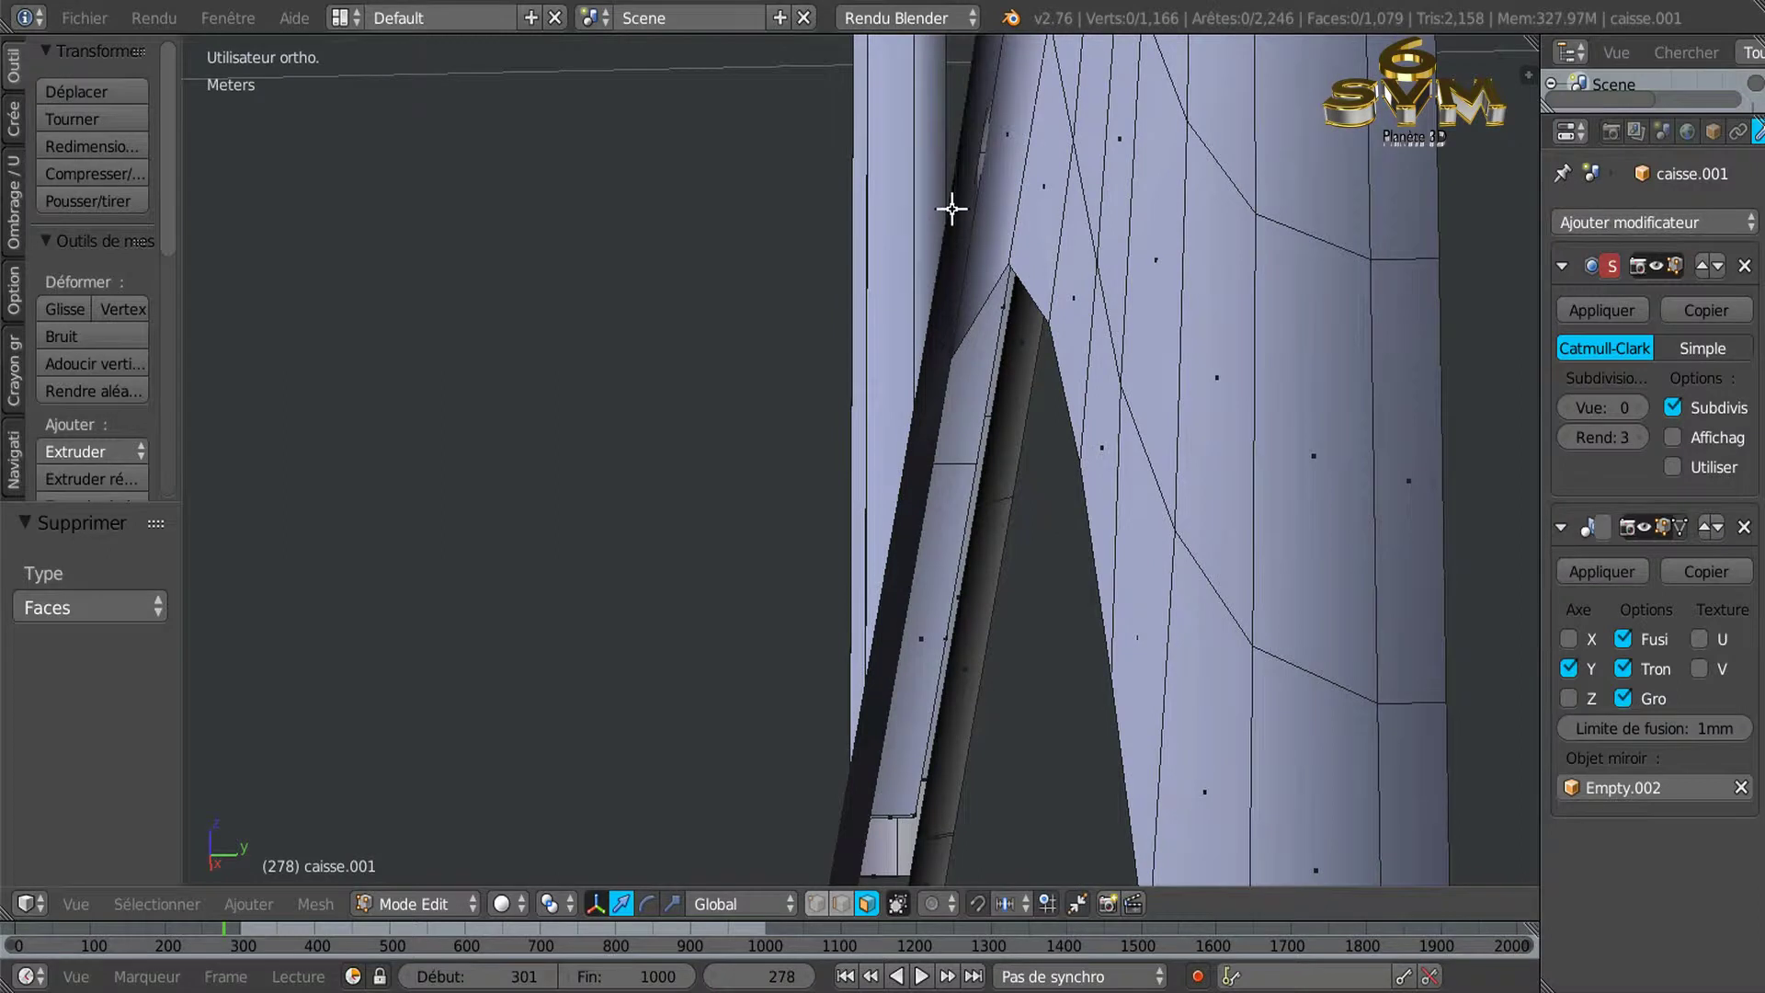
{"action": "right_click", "coordinate": [952, 209]}
{"action": "right_click", "coordinate": [964, 167], "text": "shift"}
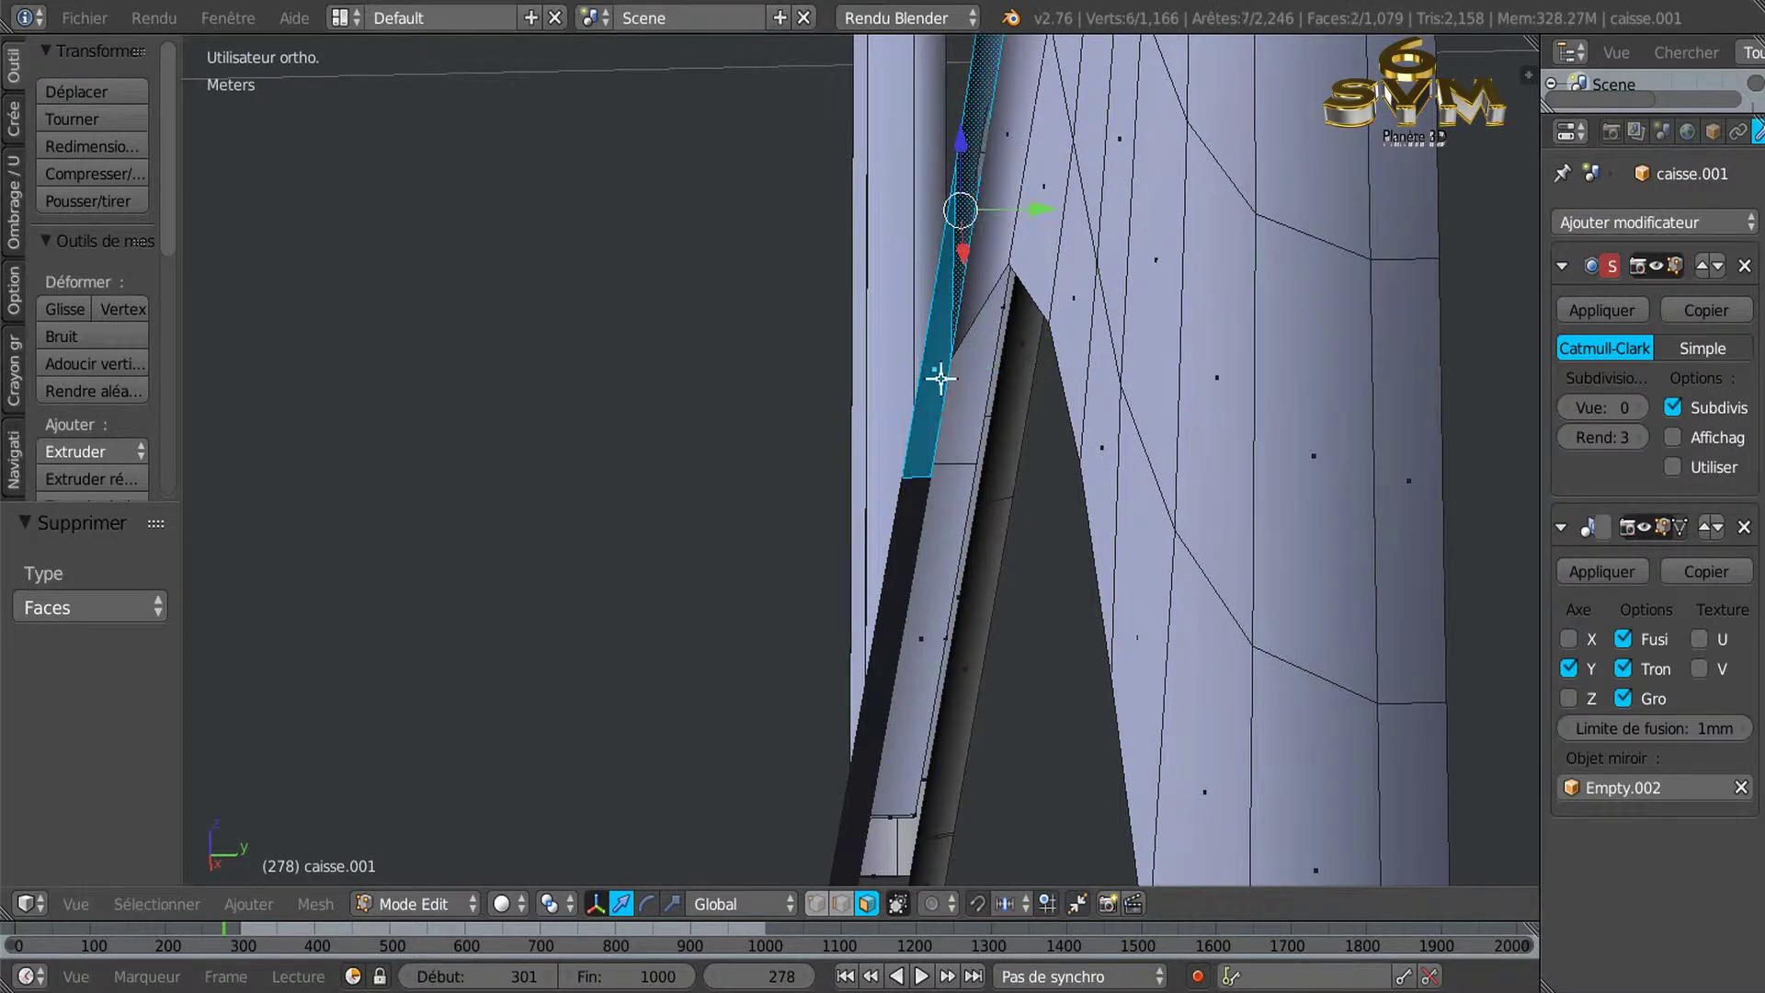
{"action": "right_click", "coordinate": [911, 508], "text": "shift"}
{"action": "middle_click_drag", "start_coordinate": [914, 694], "coordinate": [957, 346], "text": "shift"}
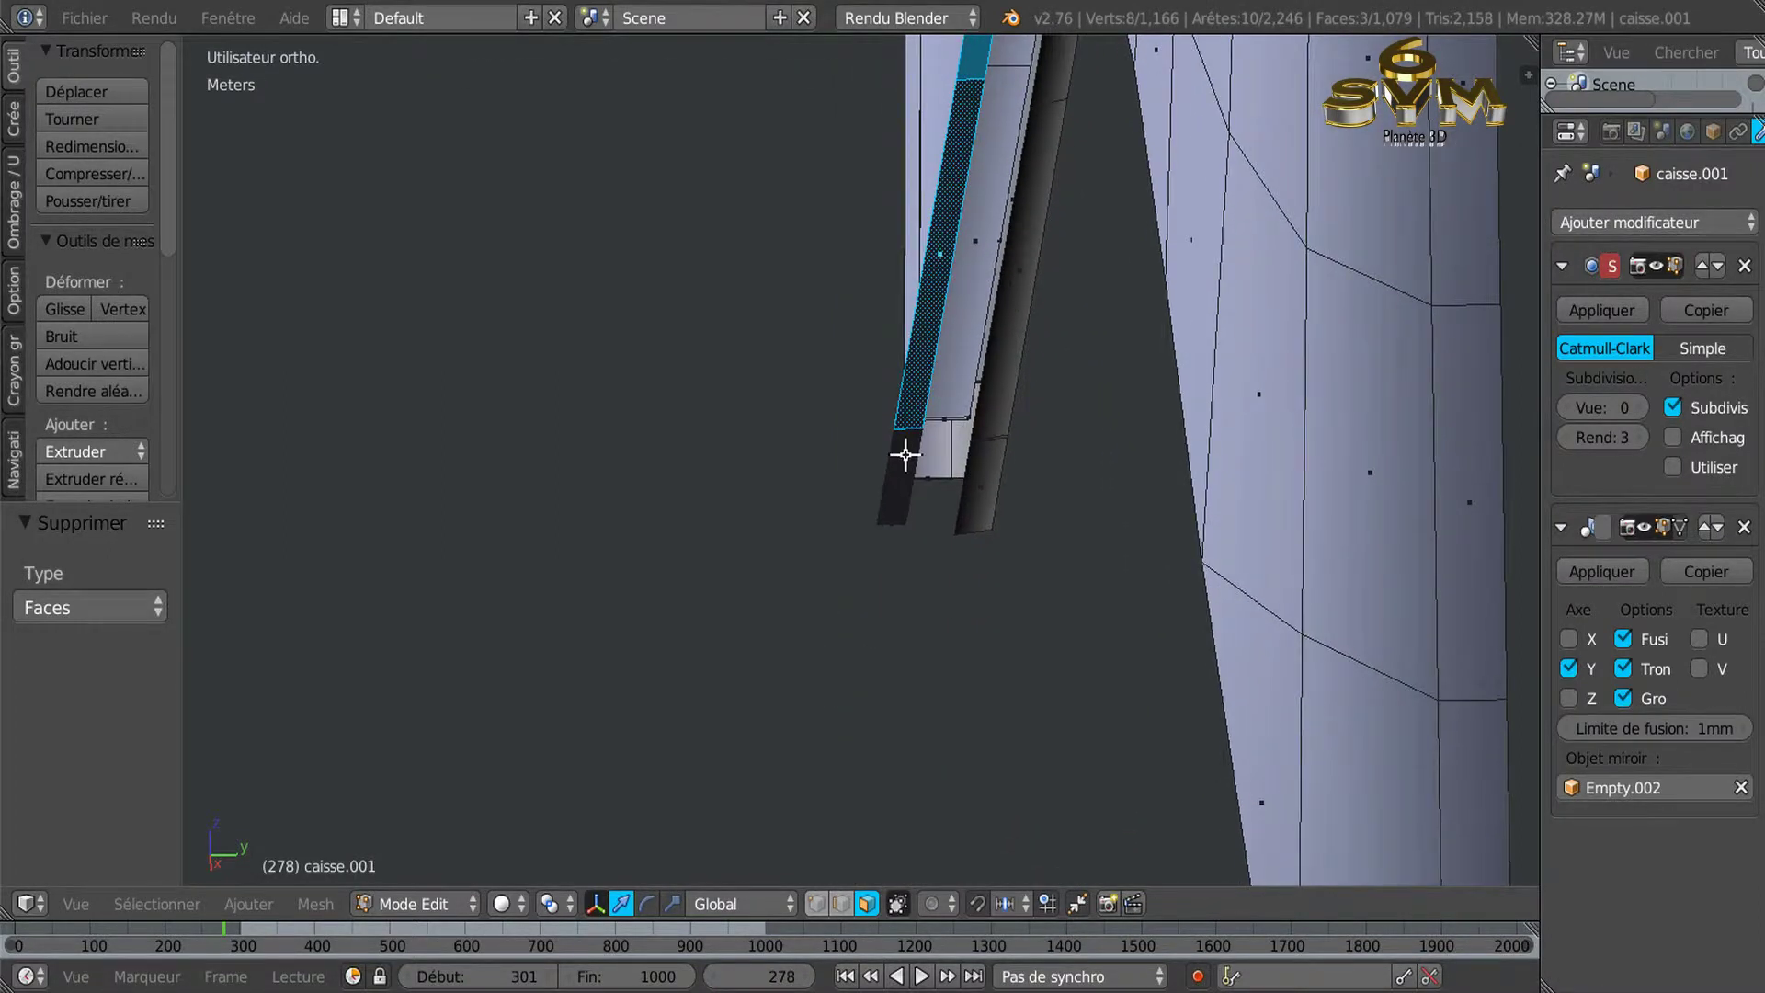
{"action": "right_click", "coordinate": [905, 455], "text": "shift"}
{"action": "scroll", "coordinate": [874, 488], "scroll_direction": "up", "scroll_amount": 2}
{"action": "scroll", "coordinate": [934, 288], "scroll_direction": "up", "scroll_amount": 2}
{"action": "right_click", "coordinate": [934, 289], "text": "shift"}
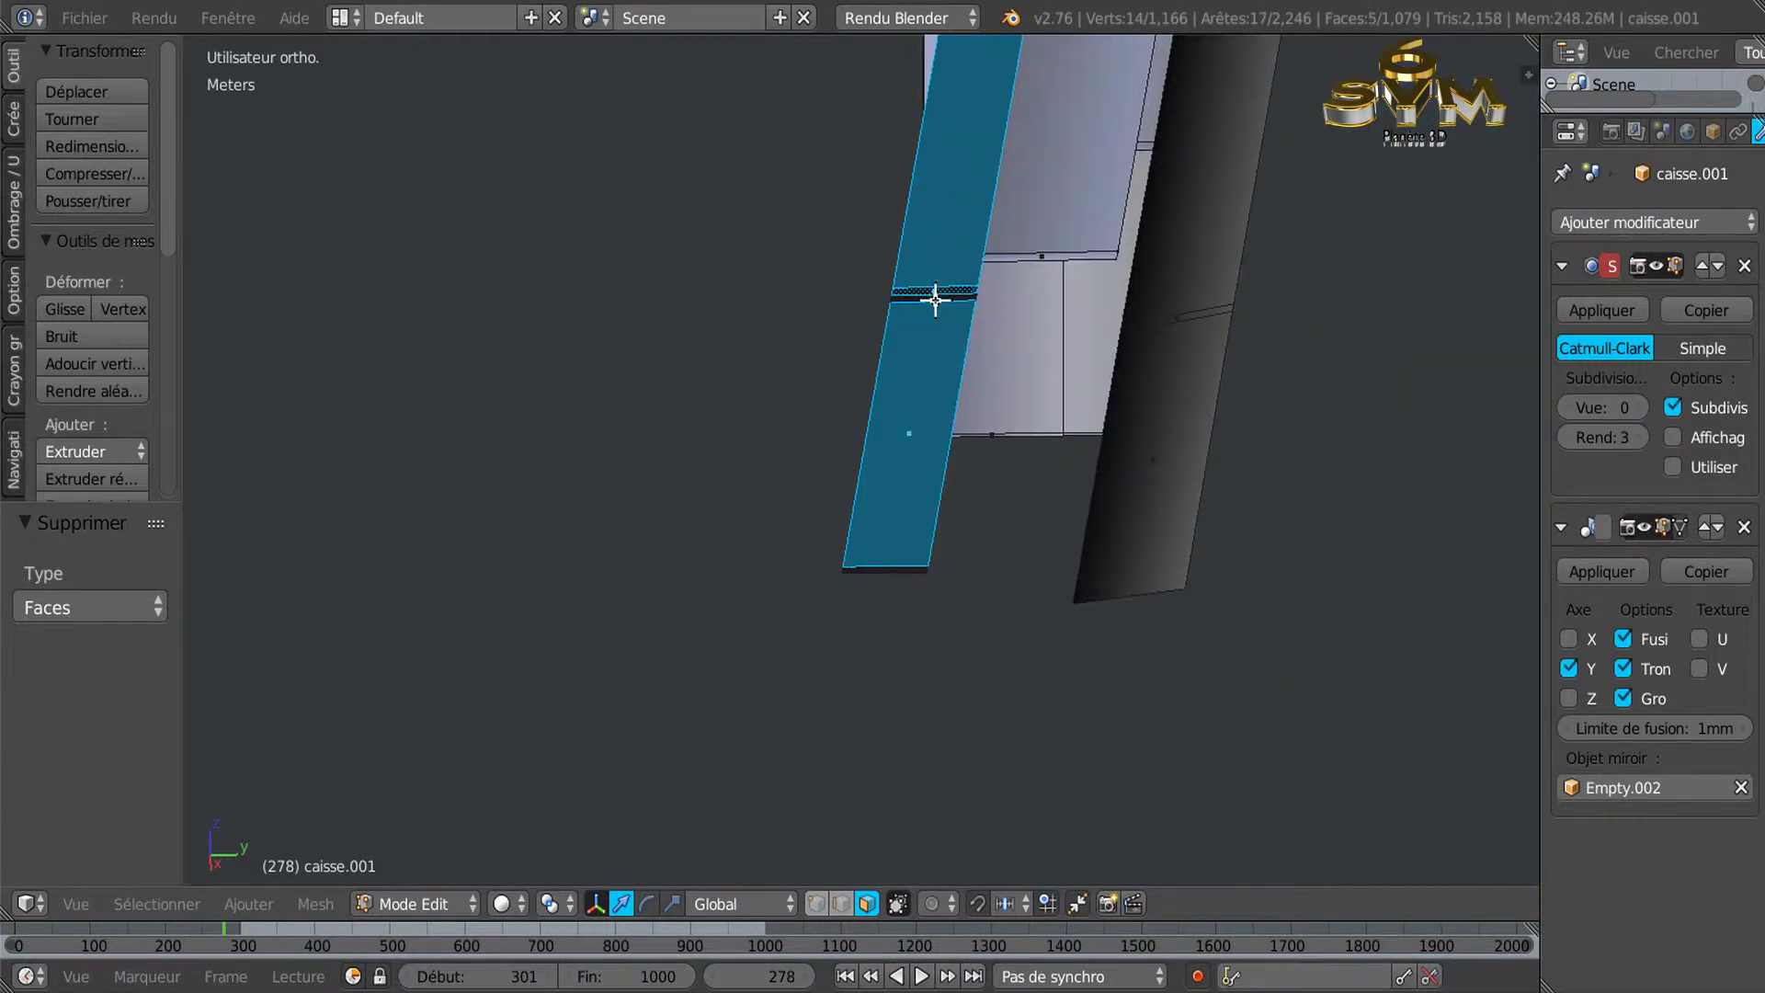
{"action": "right_click", "coordinate": [890, 572], "text": "shift"}
{"action": "right_click", "coordinate": [886, 489], "text": "shift"}
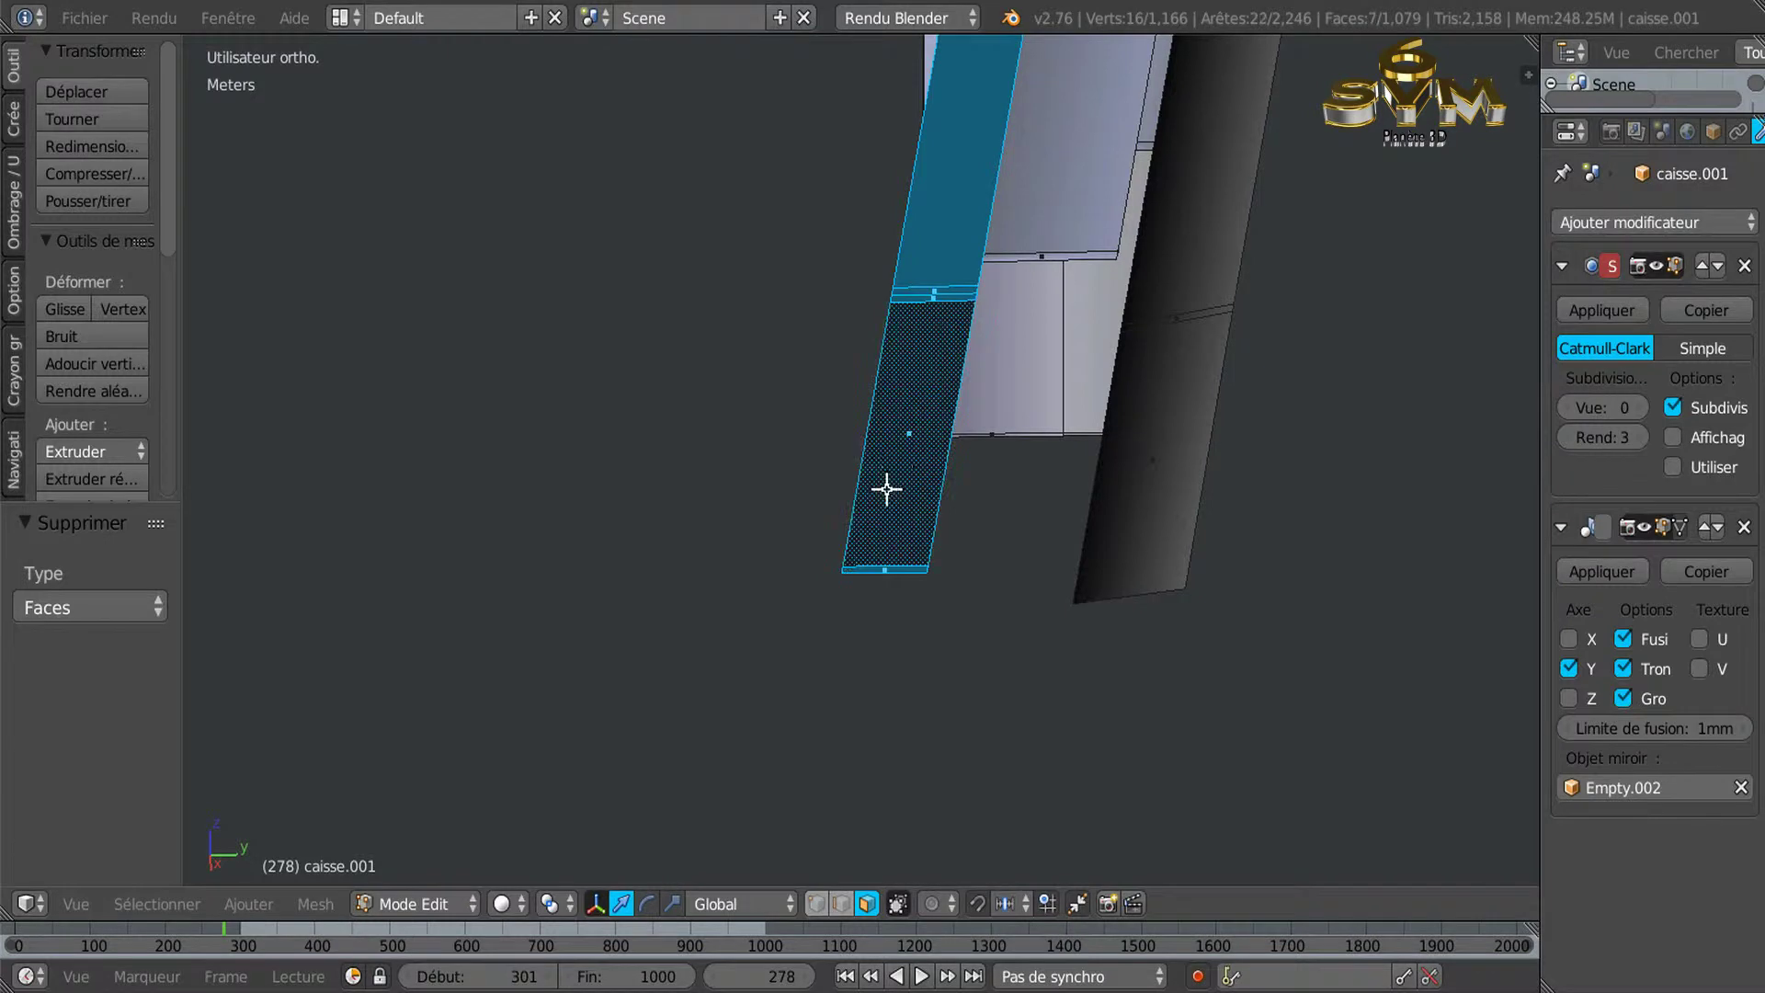
Delete the selected strip faces, leaving 1,072 faces, and check the frame corner.
{"action": "middle_click_drag", "start_coordinate": [902, 533], "coordinate": [1312, 562]}
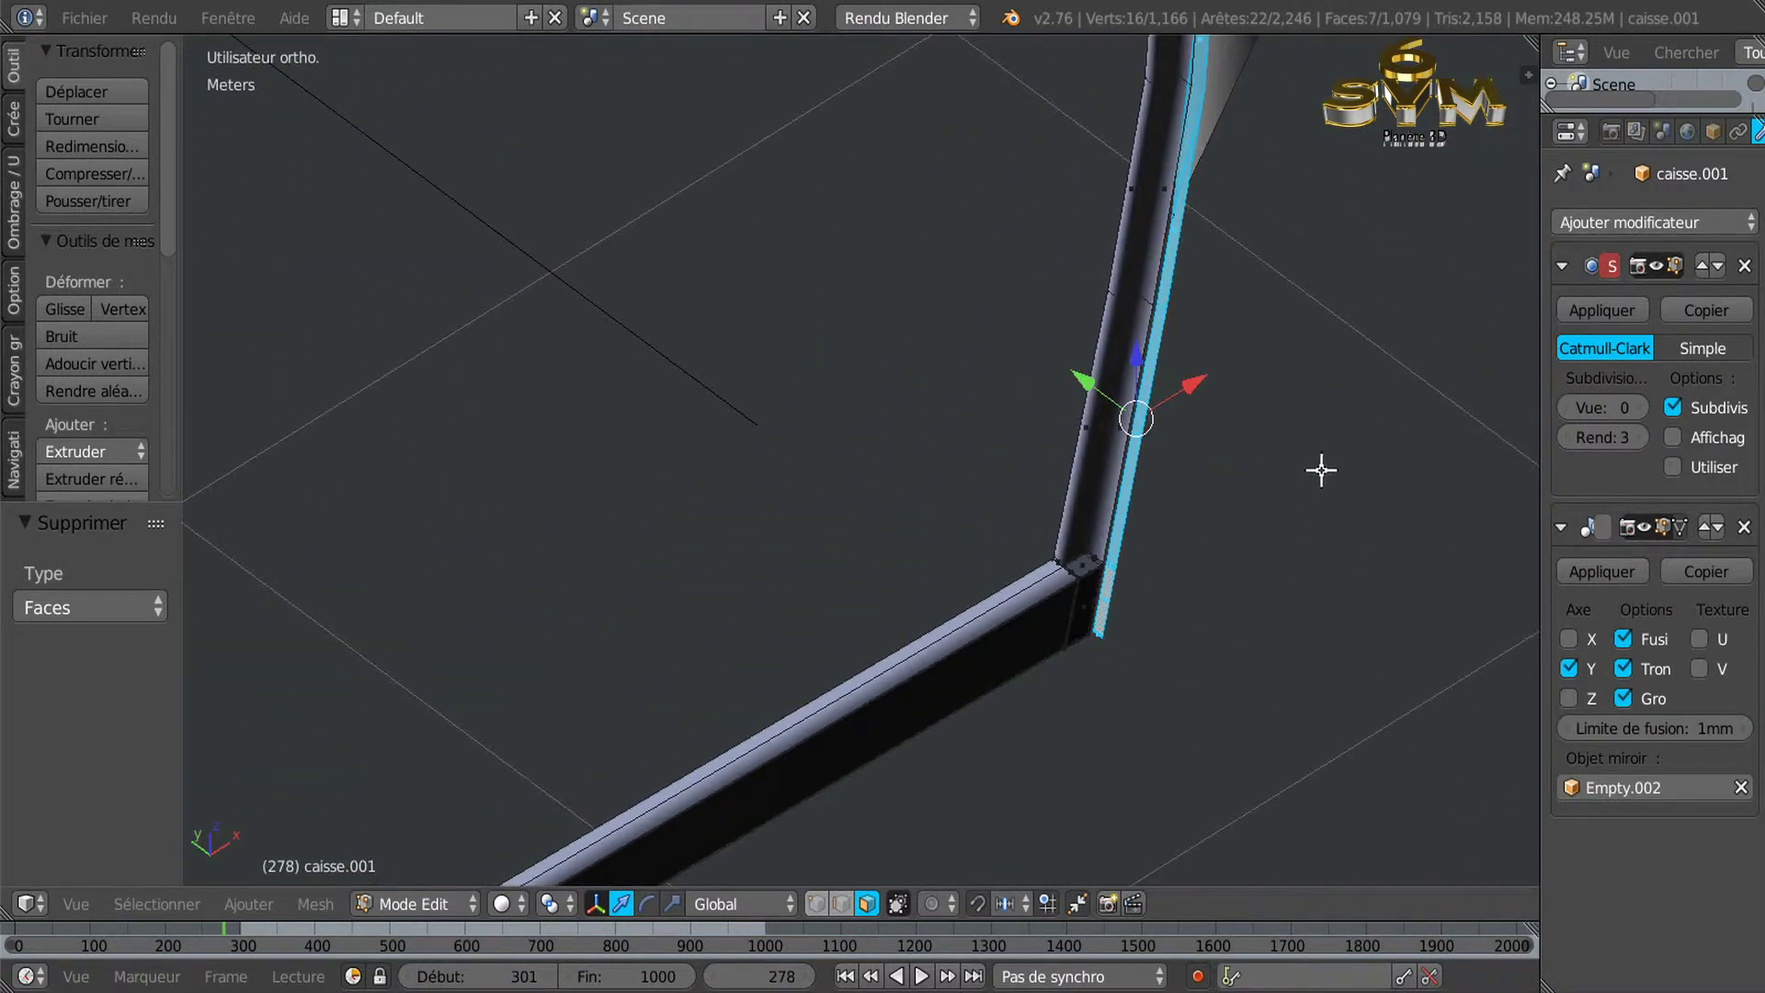
{"action": "middle_click_drag", "start_coordinate": [1321, 470], "coordinate": [1178, 666]}
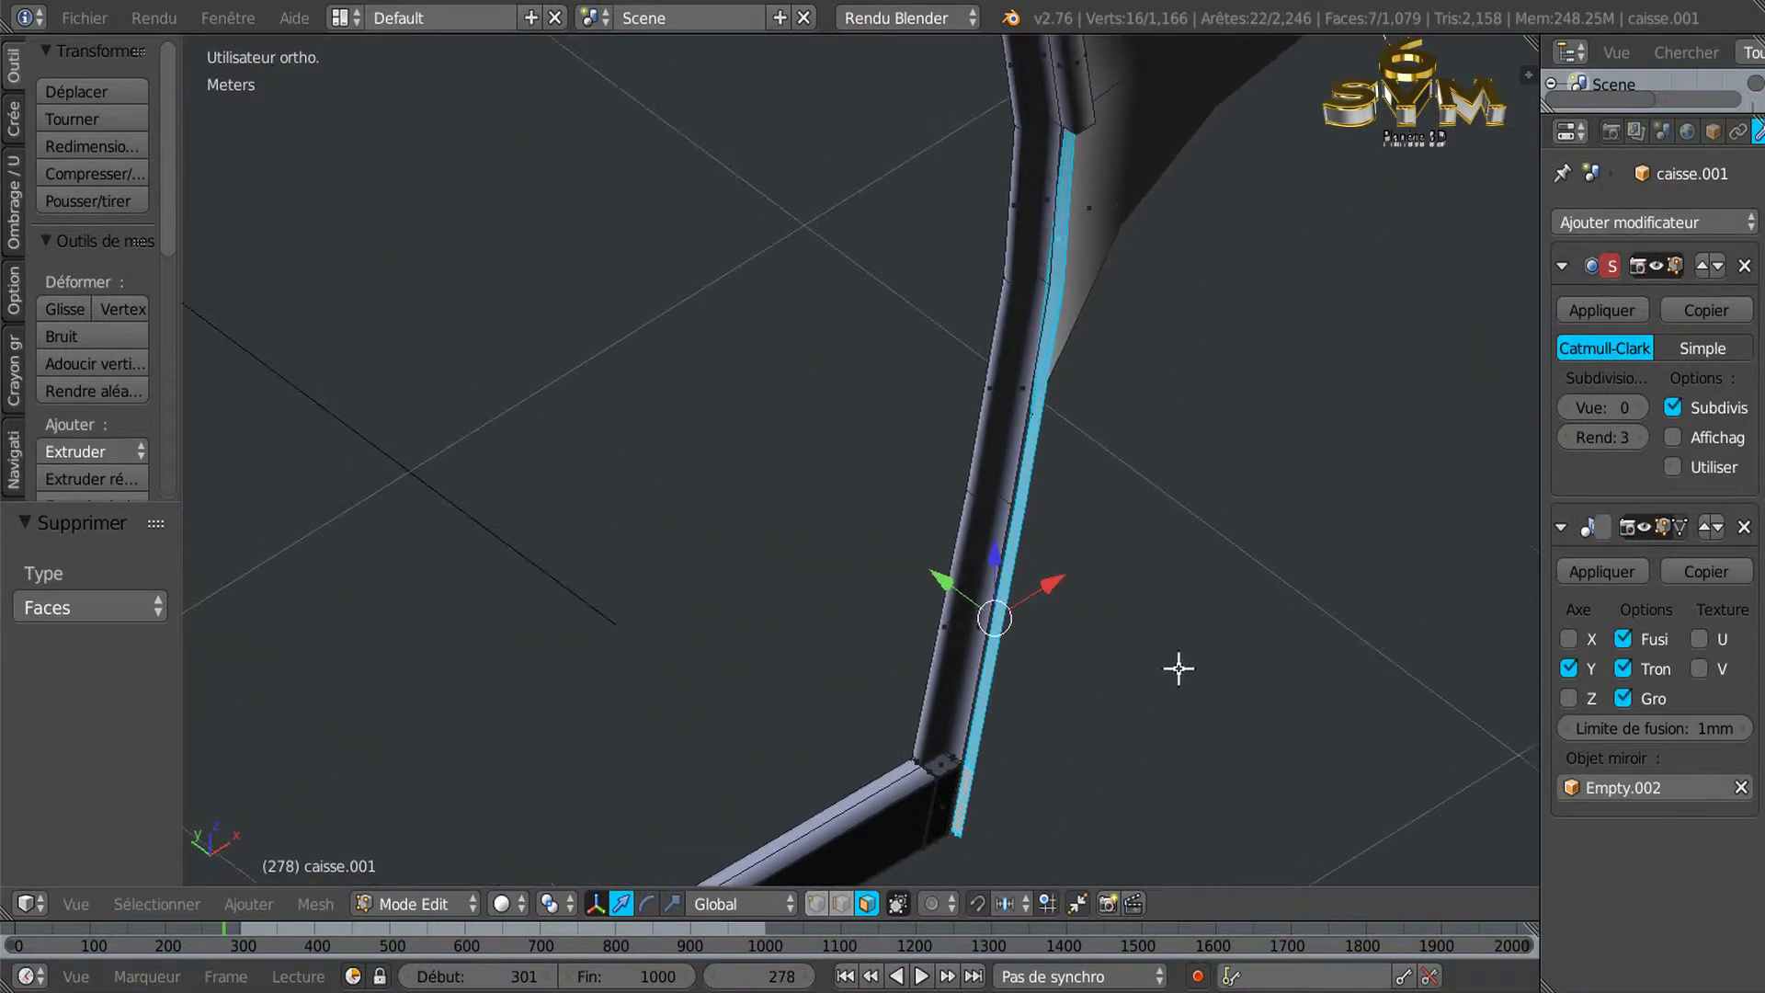
{"action": "key", "text": "x"}
{"action": "left_click", "coordinate": [1288, 439]}
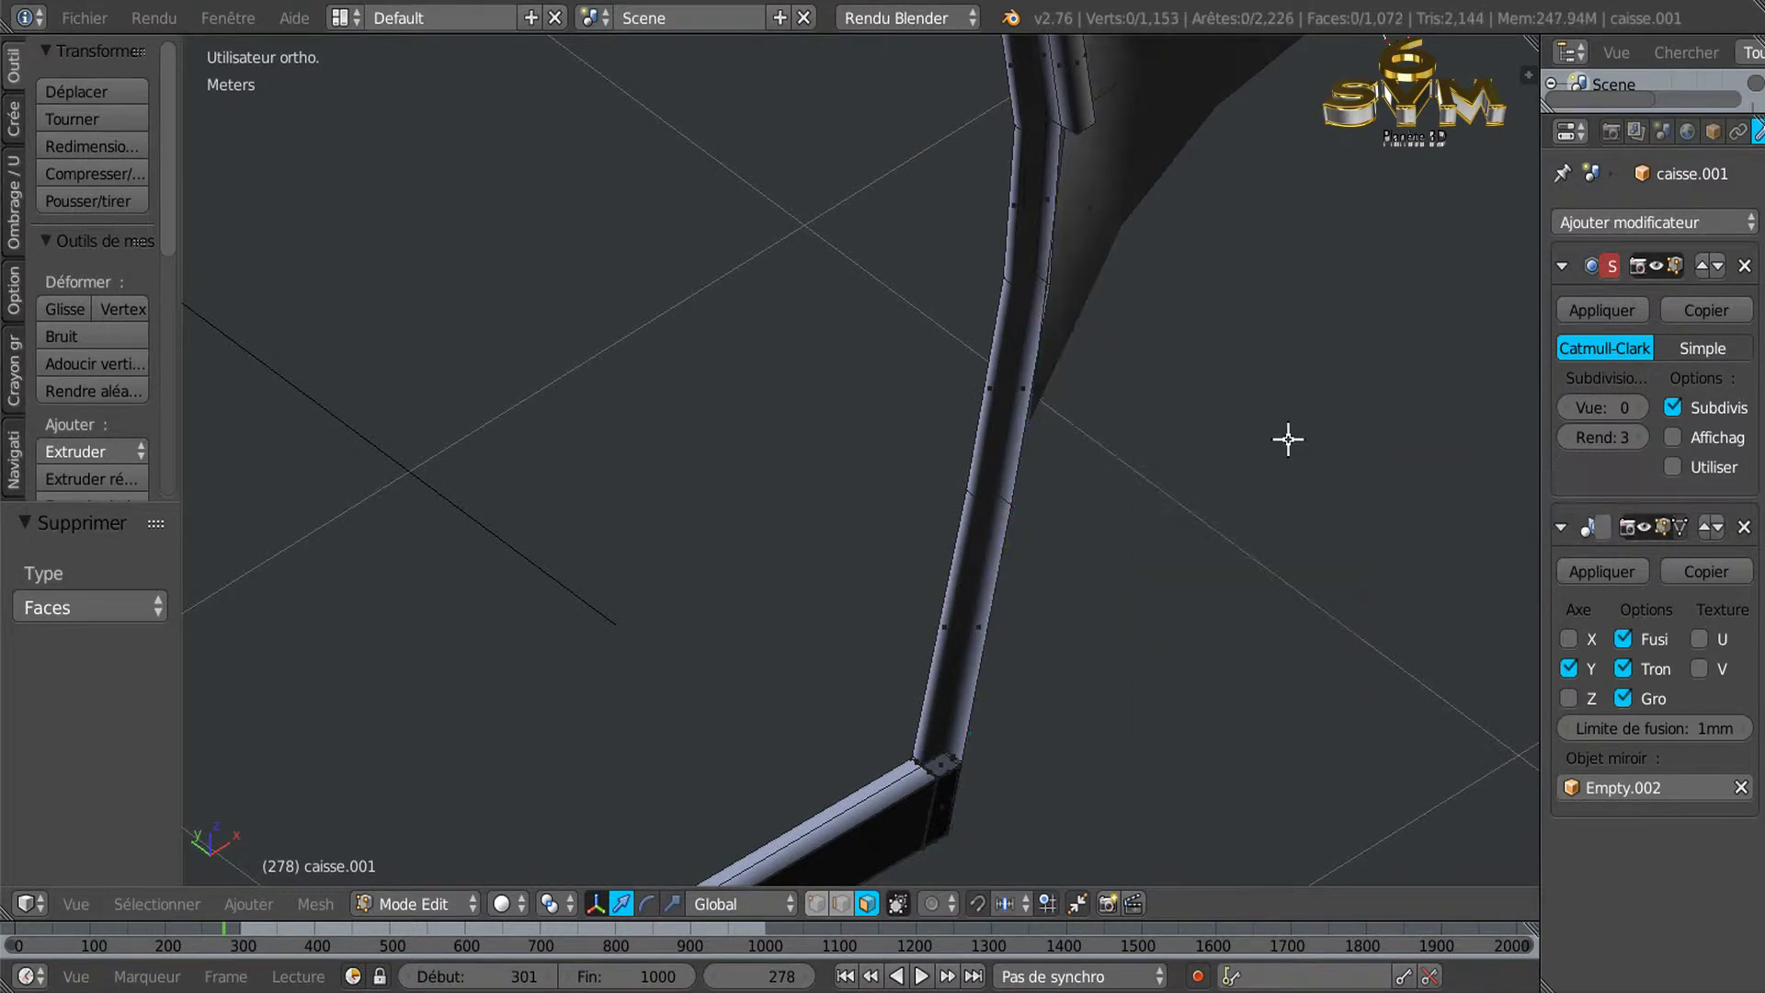
{"action": "middle_click_drag", "start_coordinate": [1137, 561], "coordinate": [912, 519]}
{"action": "middle_click_drag", "start_coordinate": [1212, 517], "coordinate": [1165, 458]}
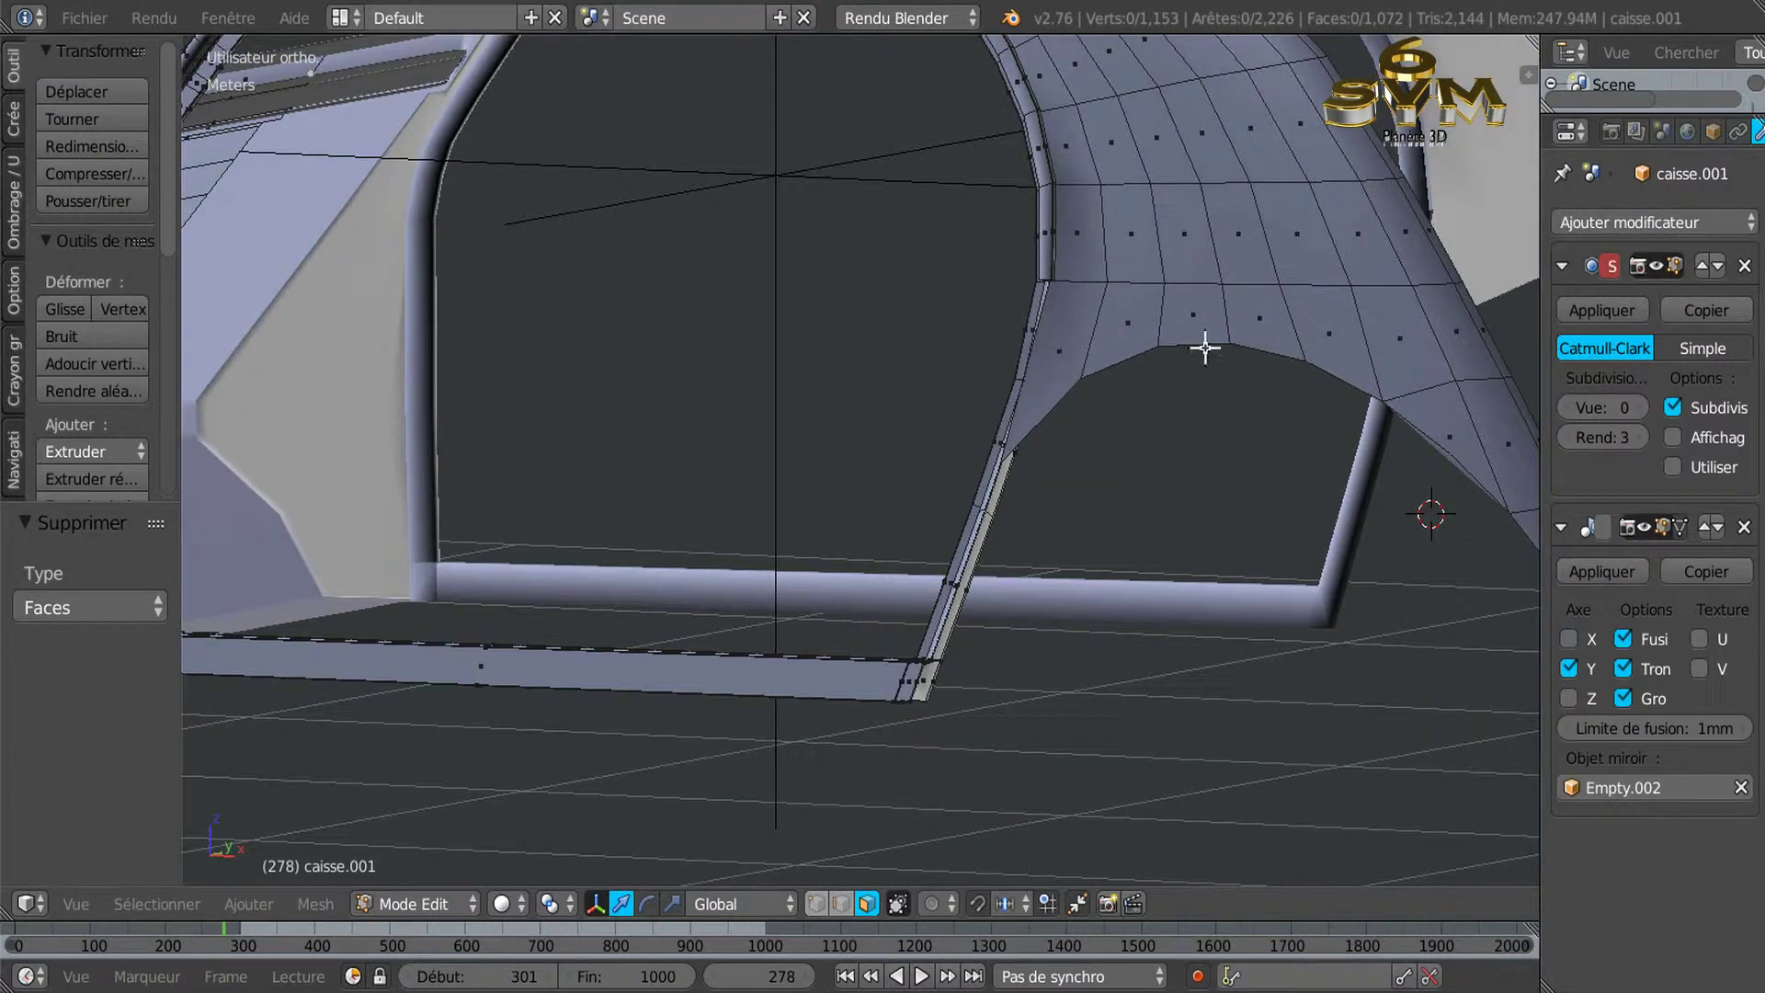
Select the quarter panel's corner vertex at the trim strip and move it 6.565 mm along X.
{"action": "scroll", "coordinate": [1002, 520], "scroll_direction": "up", "scroll_amount": 3}
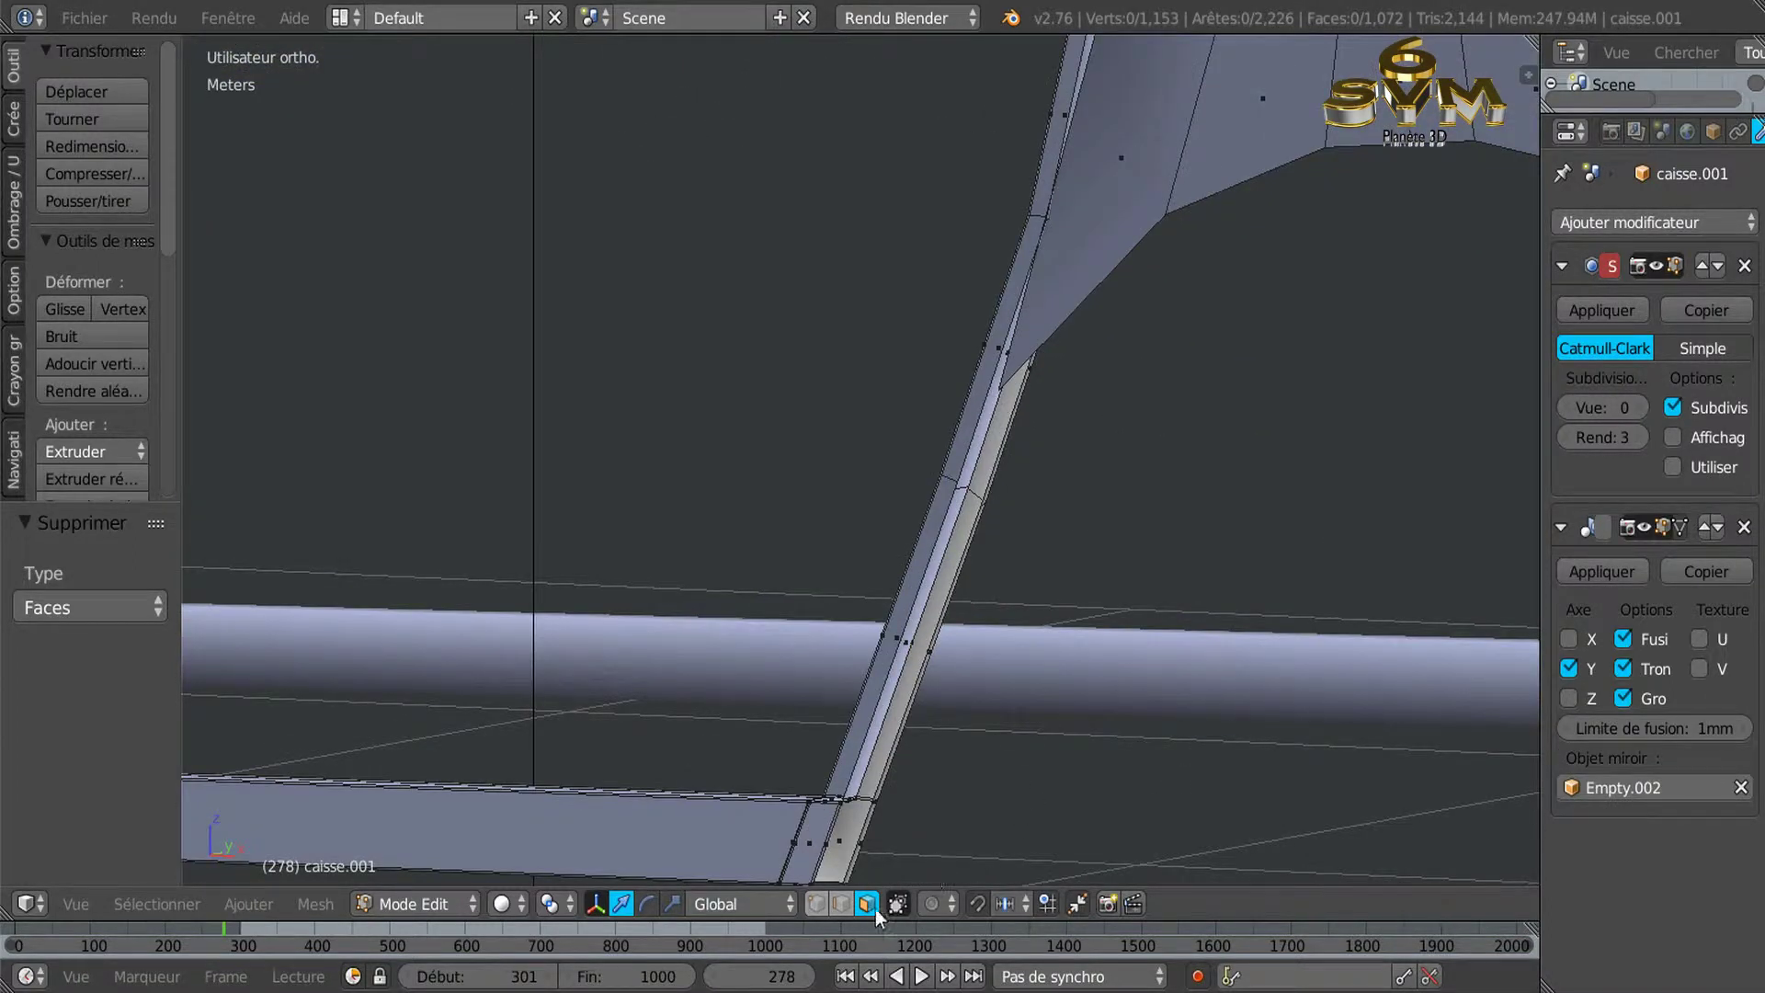
{"action": "left_click", "coordinate": [816, 903]}
{"action": "right_click", "coordinate": [1002, 386]}
{"action": "mouse_move", "coordinate": [1146, 585]}
{"action": "middle_mouse_down"}
{"action": "mouse_move", "coordinate": [1177, 607]}
{"action": "mouse_move", "coordinate": [1032, 637]}
{"action": "mouse_move", "coordinate": [1017, 690]}
{"action": "mouse_move", "coordinate": [1320, 630]}
{"action": "mouse_move", "coordinate": [1276, 604]}
{"action": "mouse_move", "coordinate": [1260, 536]}
{"action": "mouse_move", "coordinate": [1237, 589]}
{"action": "mouse_move", "coordinate": [1039, 571]}
{"action": "mouse_move", "coordinate": [1010, 590]}
{"action": "mouse_move", "coordinate": [1017, 532]}
{"action": "mouse_move", "coordinate": [1126, 532]}
{"action": "mouse_move", "coordinate": [1129, 564]}
{"action": "middle_mouse_up"}
{"action": "mouse_move", "coordinate": [860, 505]}
{"action": "middle_mouse_down"}
{"action": "mouse_move", "coordinate": [913, 477]}
{"action": "mouse_move", "coordinate": [789, 511]}
{"action": "mouse_move", "coordinate": [949, 477]}
{"action": "mouse_move", "coordinate": [1076, 367]}
{"action": "mouse_move", "coordinate": [1075, 343]}
{"action": "mouse_move", "coordinate": [1016, 374]}
{"action": "mouse_move", "coordinate": [1071, 375]}
{"action": "mouse_move", "coordinate": [1083, 604]}
{"action": "middle_mouse_up"}
{"action": "mouse_move", "coordinate": [926, 701]}
{"action": "middle_mouse_down"}
{"action": "mouse_move", "coordinate": [961, 654]}
{"action": "mouse_move", "coordinate": [938, 648]}
{"action": "middle_mouse_up"}
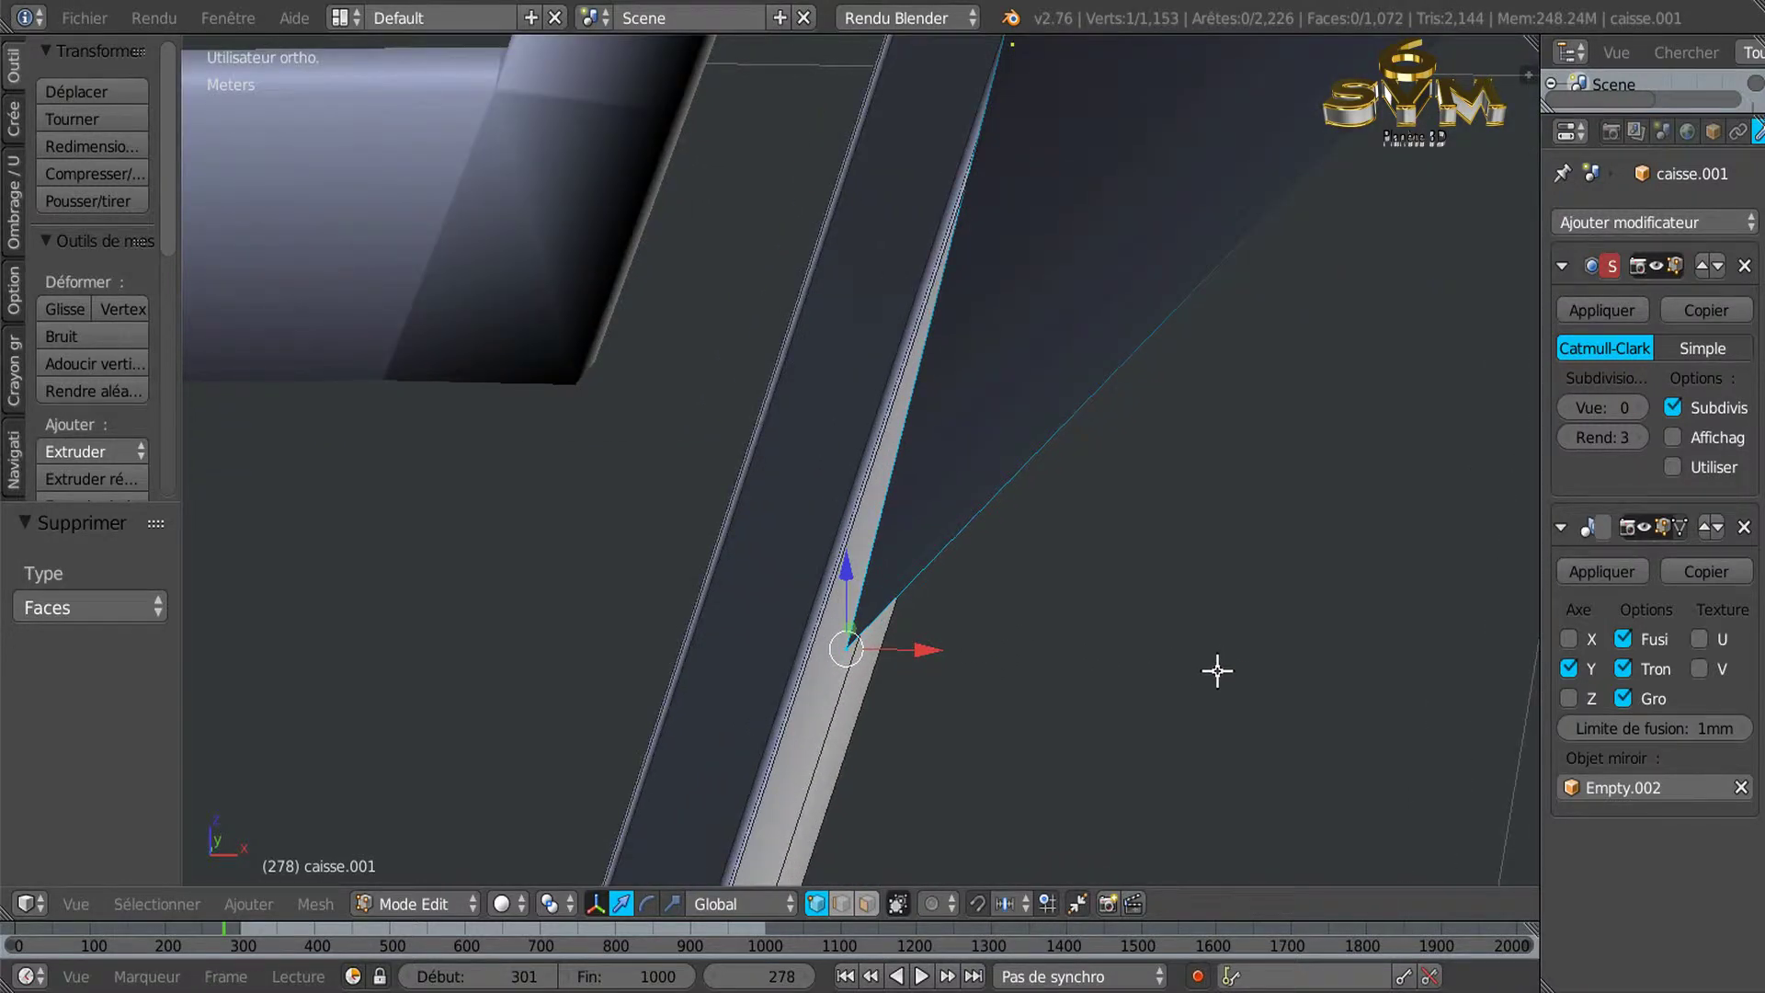
{"action": "key", "text": "v"}
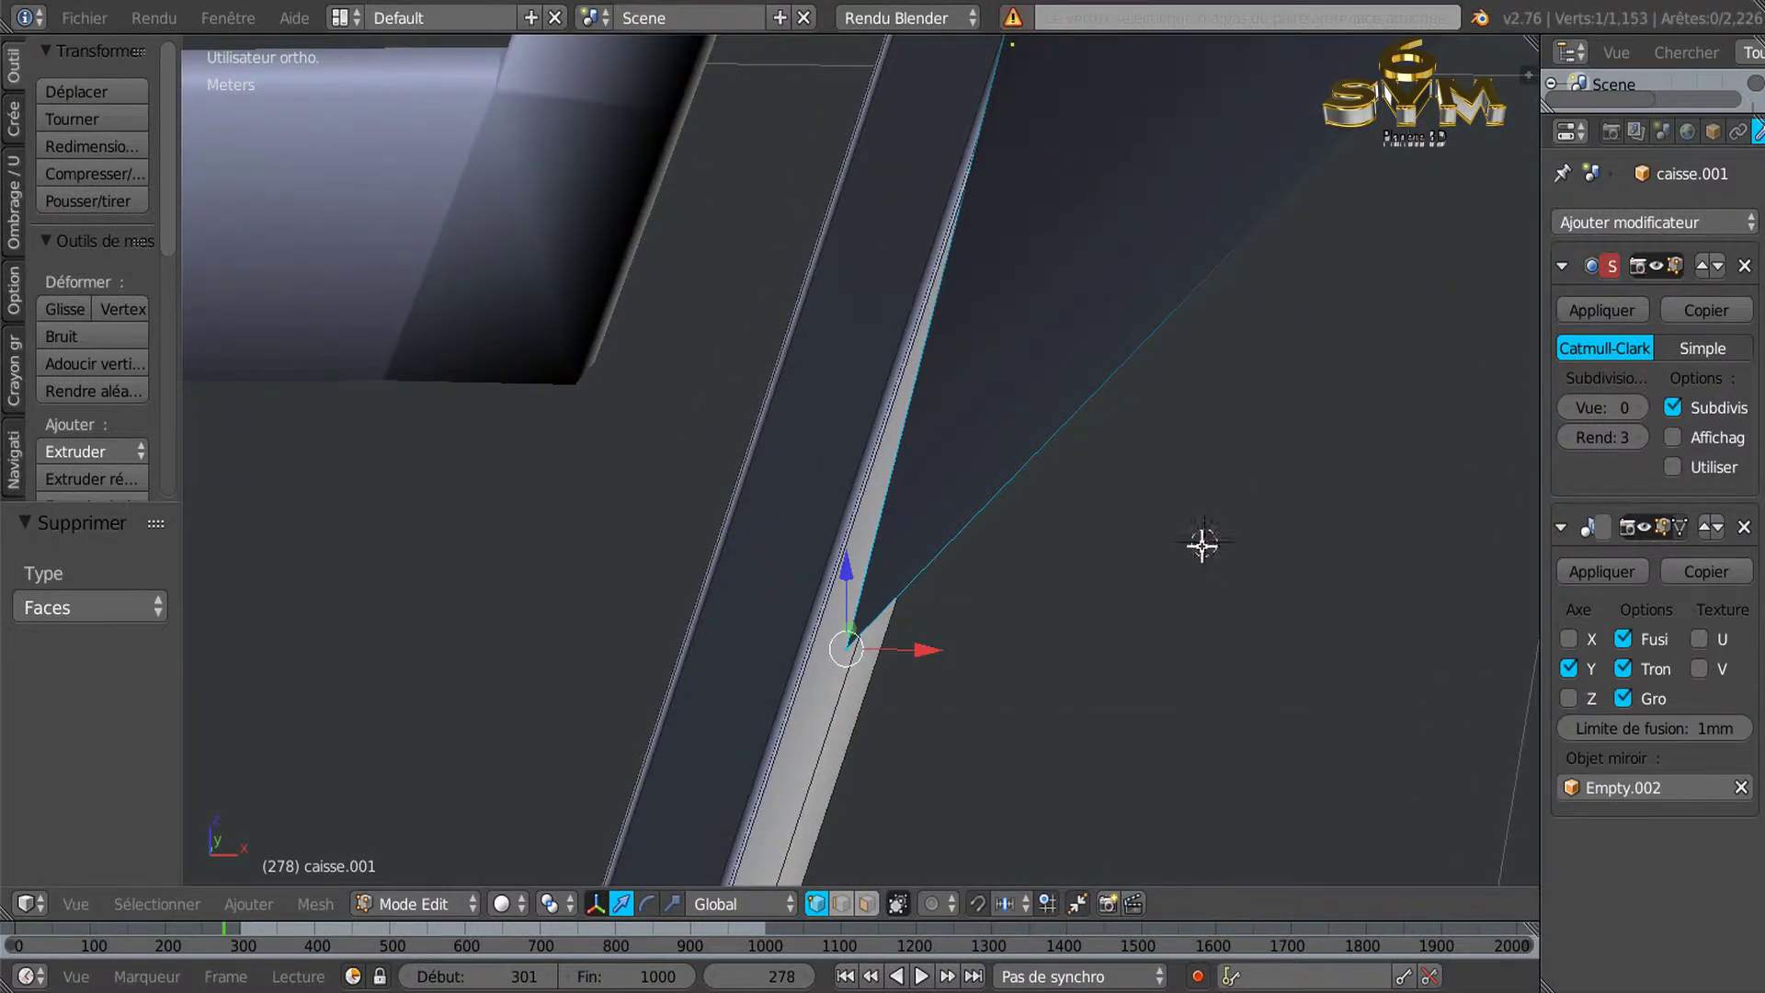
{"action": "left_click_drag", "start_coordinate": [917, 650], "coordinate": [953, 641]}
{"action": "mouse_move", "coordinate": [956, 648]}
{"action": "middle_mouse_down"}
{"action": "mouse_move", "coordinate": [1147, 638]}
{"action": "mouse_move", "coordinate": [1011, 652]}
{"action": "mouse_move", "coordinate": [1103, 619]}
{"action": "mouse_move", "coordinate": [1009, 622]}
{"action": "mouse_move", "coordinate": [1170, 635]}
{"action": "middle_mouse_up"}
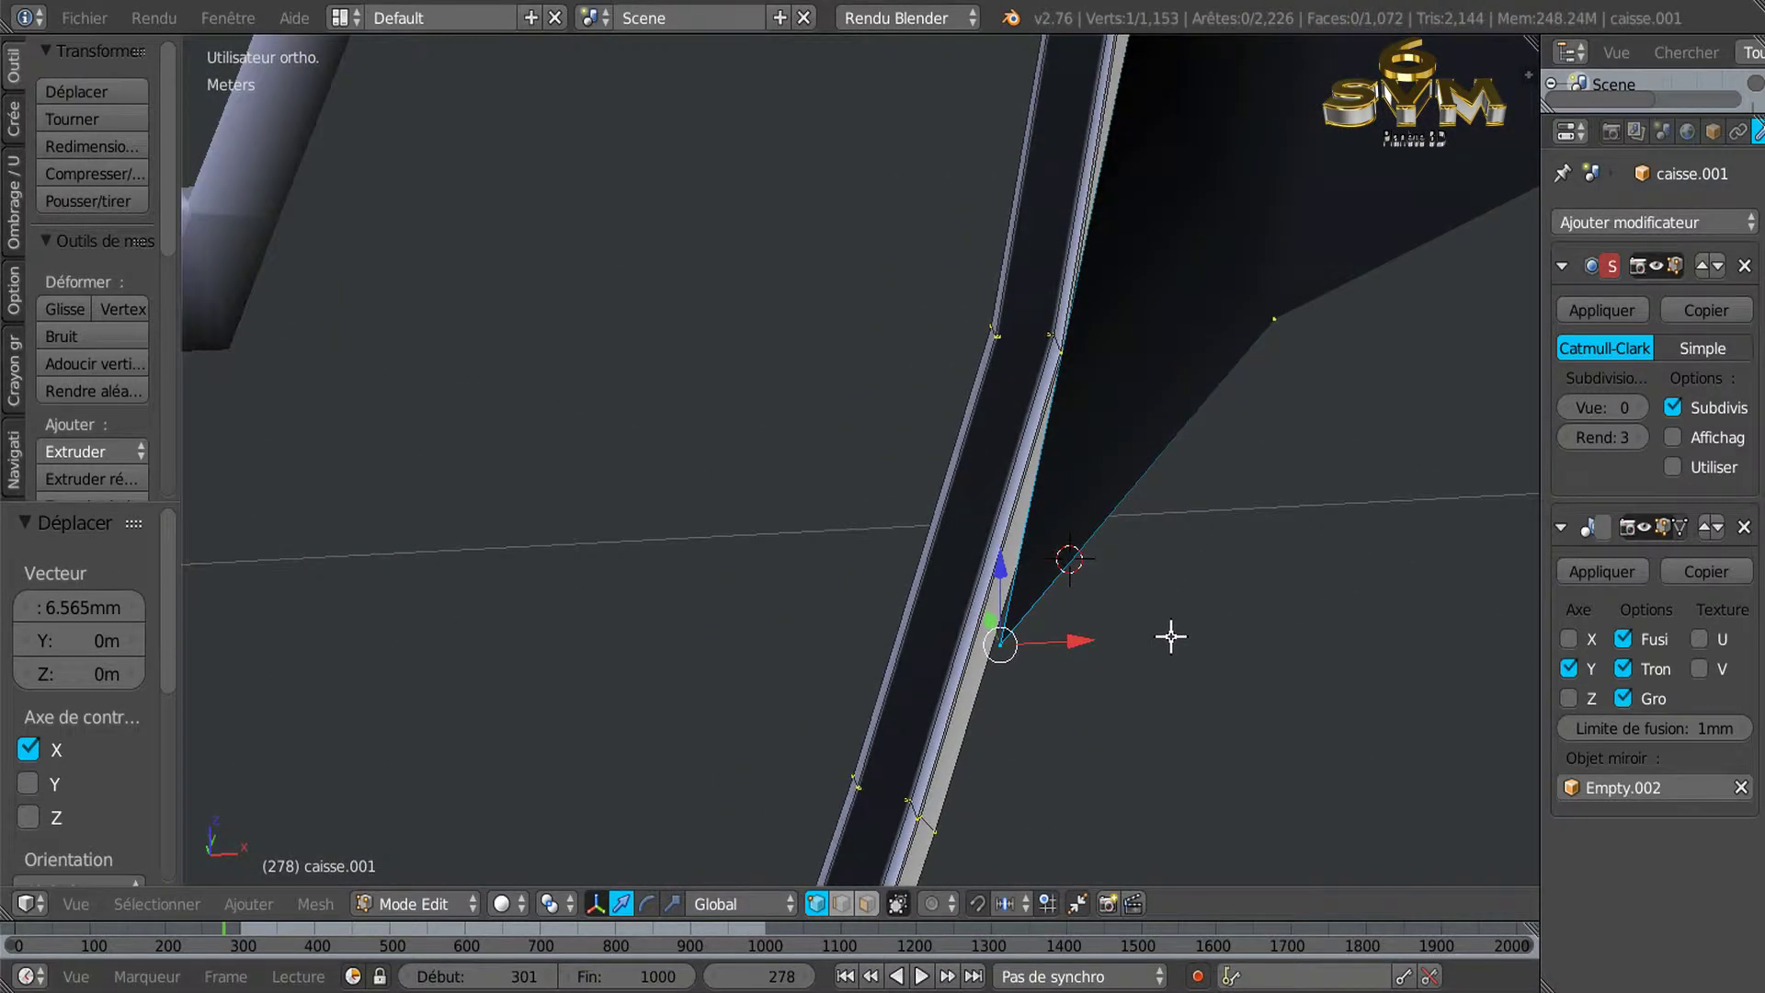
In front ortho view, move the corner vertex along X to -4.361 mm against the strip edge.
{"action": "key", "text": "KP_1"}
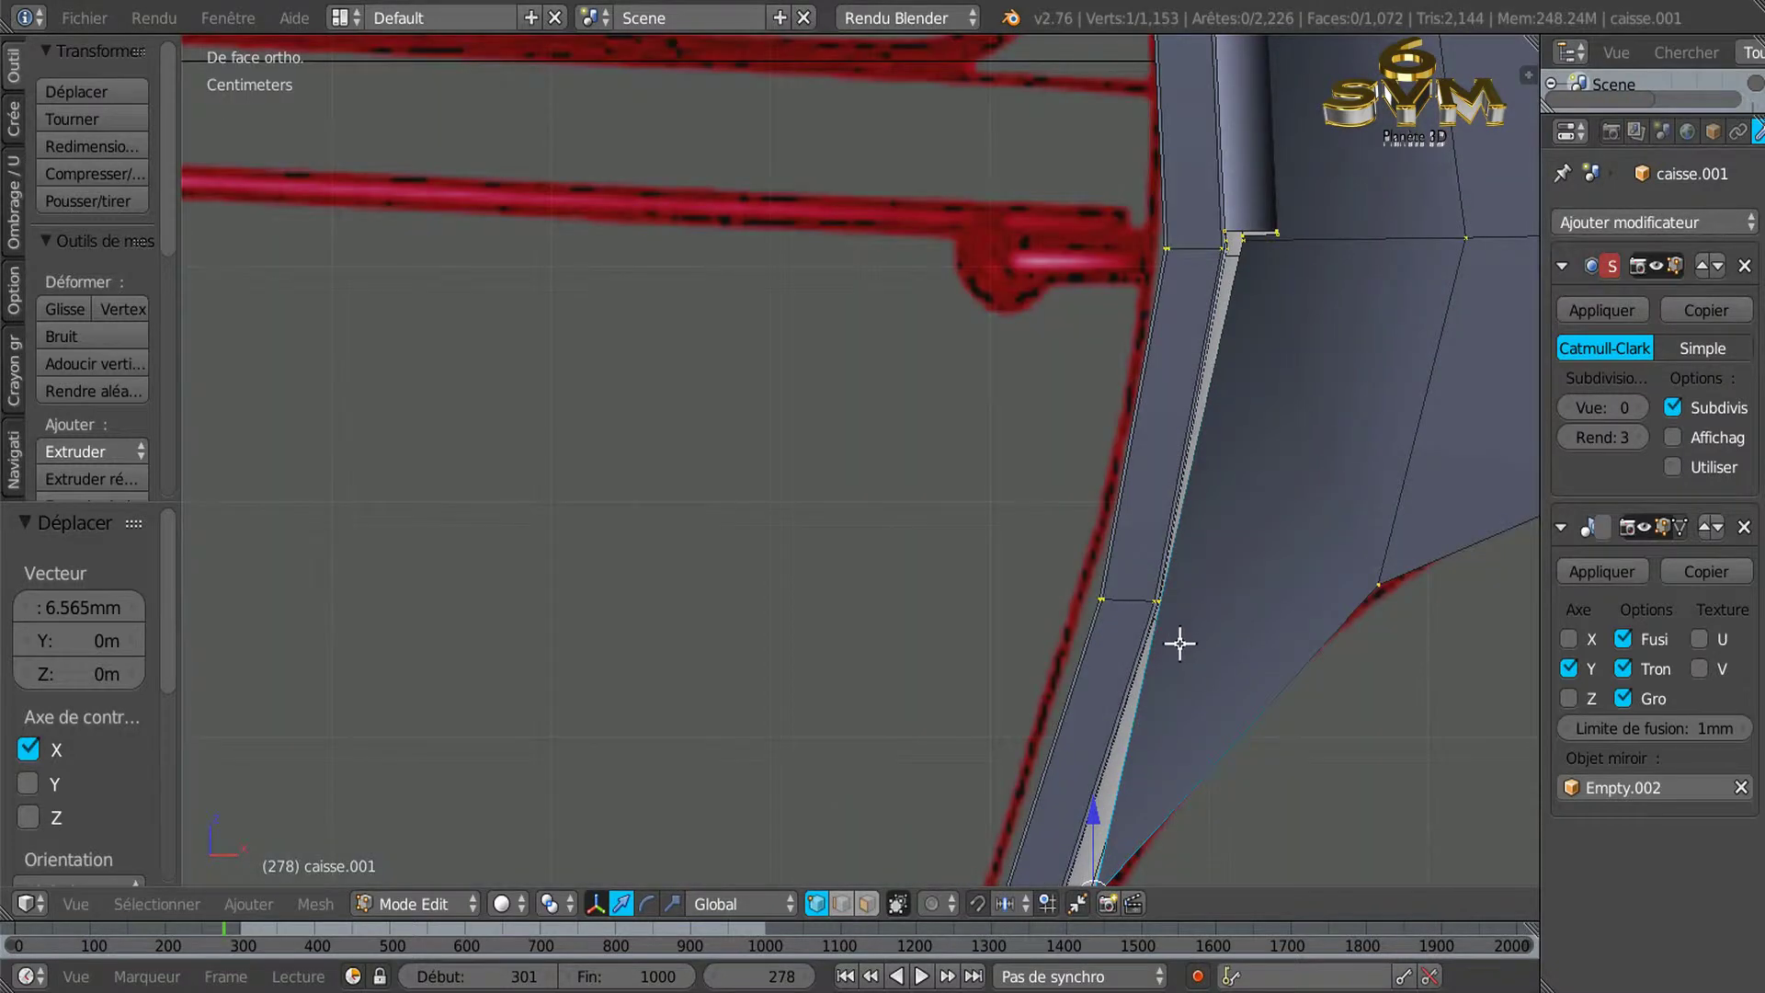
{"action": "middle_click_drag", "start_coordinate": [1206, 692], "coordinate": [1058, 485], "text": "shift"}
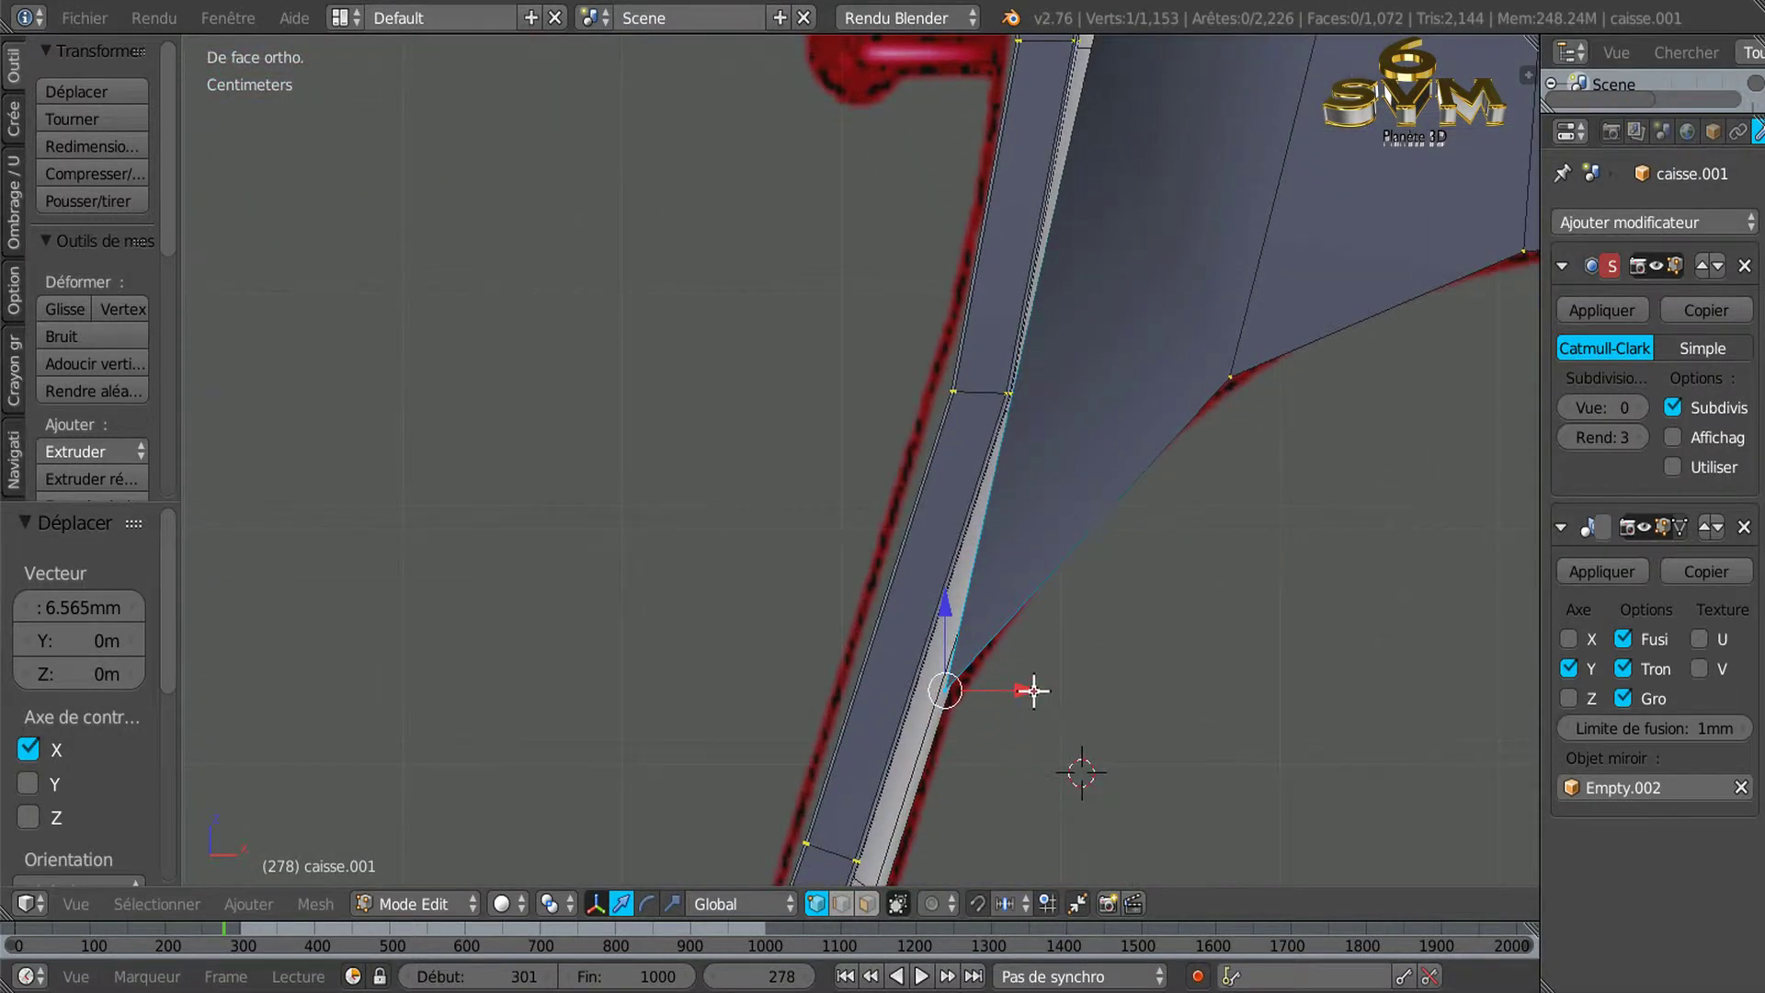
{"action": "key", "text": "g"}
{"action": "key", "text": "x"}
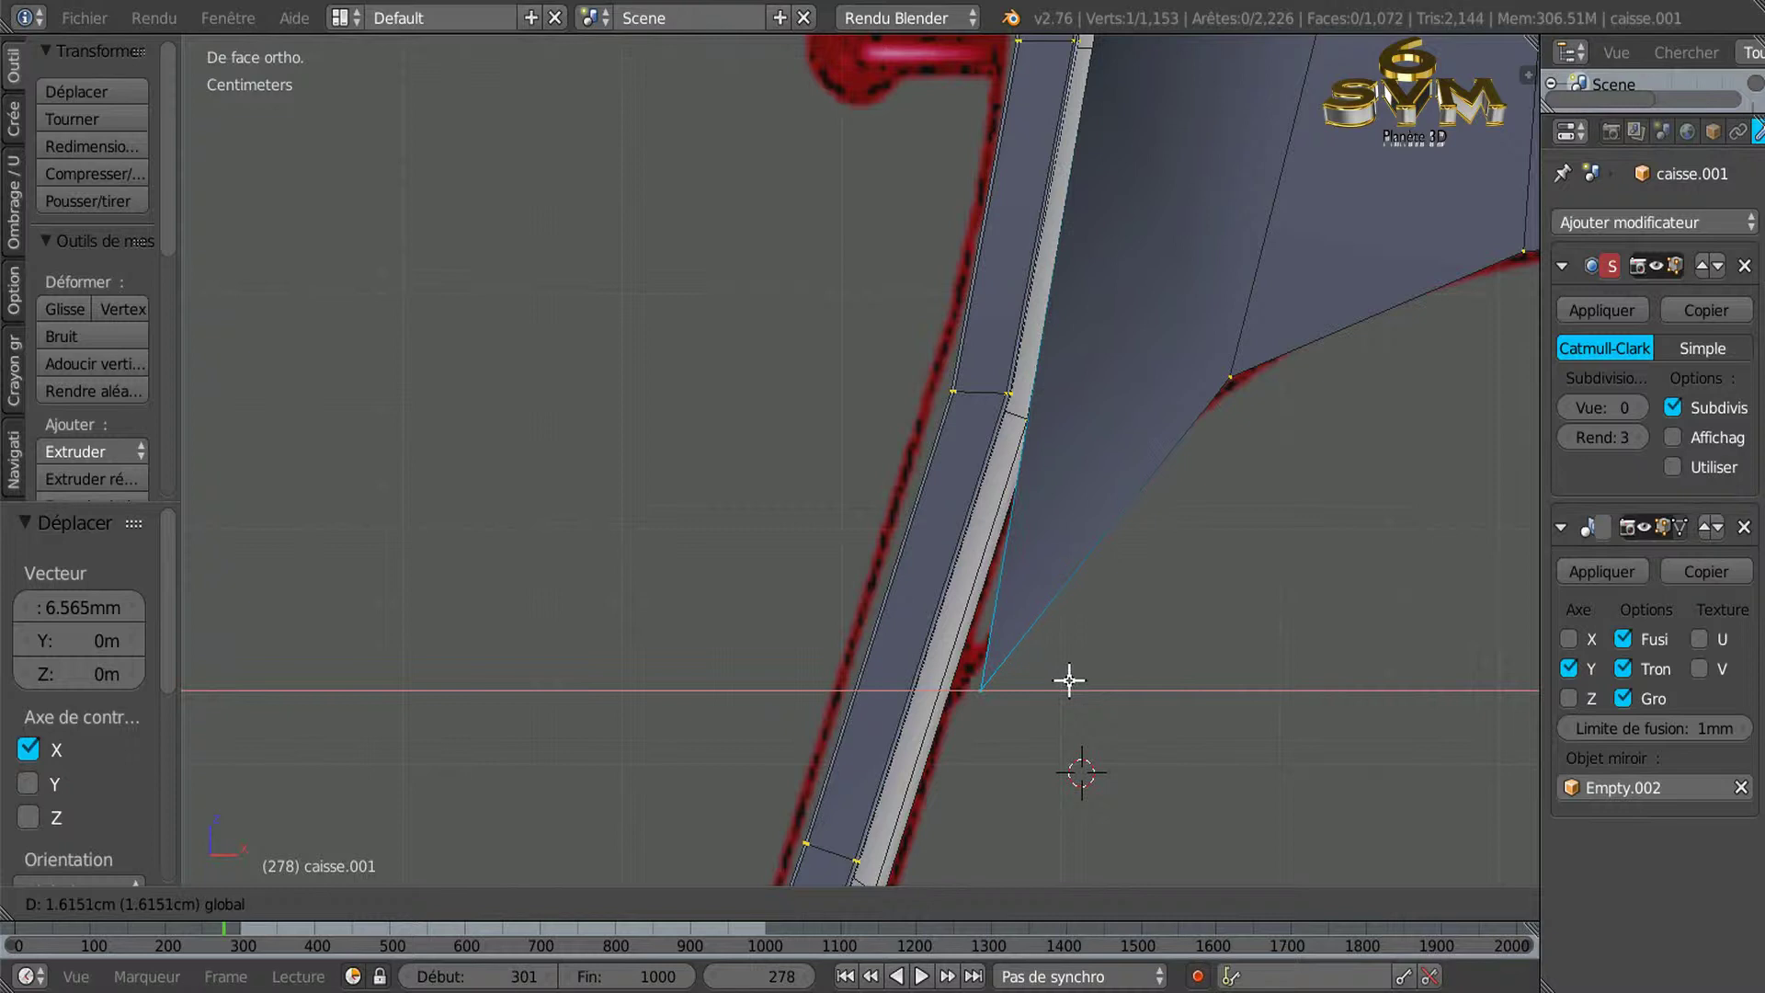
{"action": "left_click", "coordinate": [1069, 680]}
{"action": "middle_click_drag", "start_coordinate": [1170, 480], "coordinate": [1172, 678], "text": "shift"}
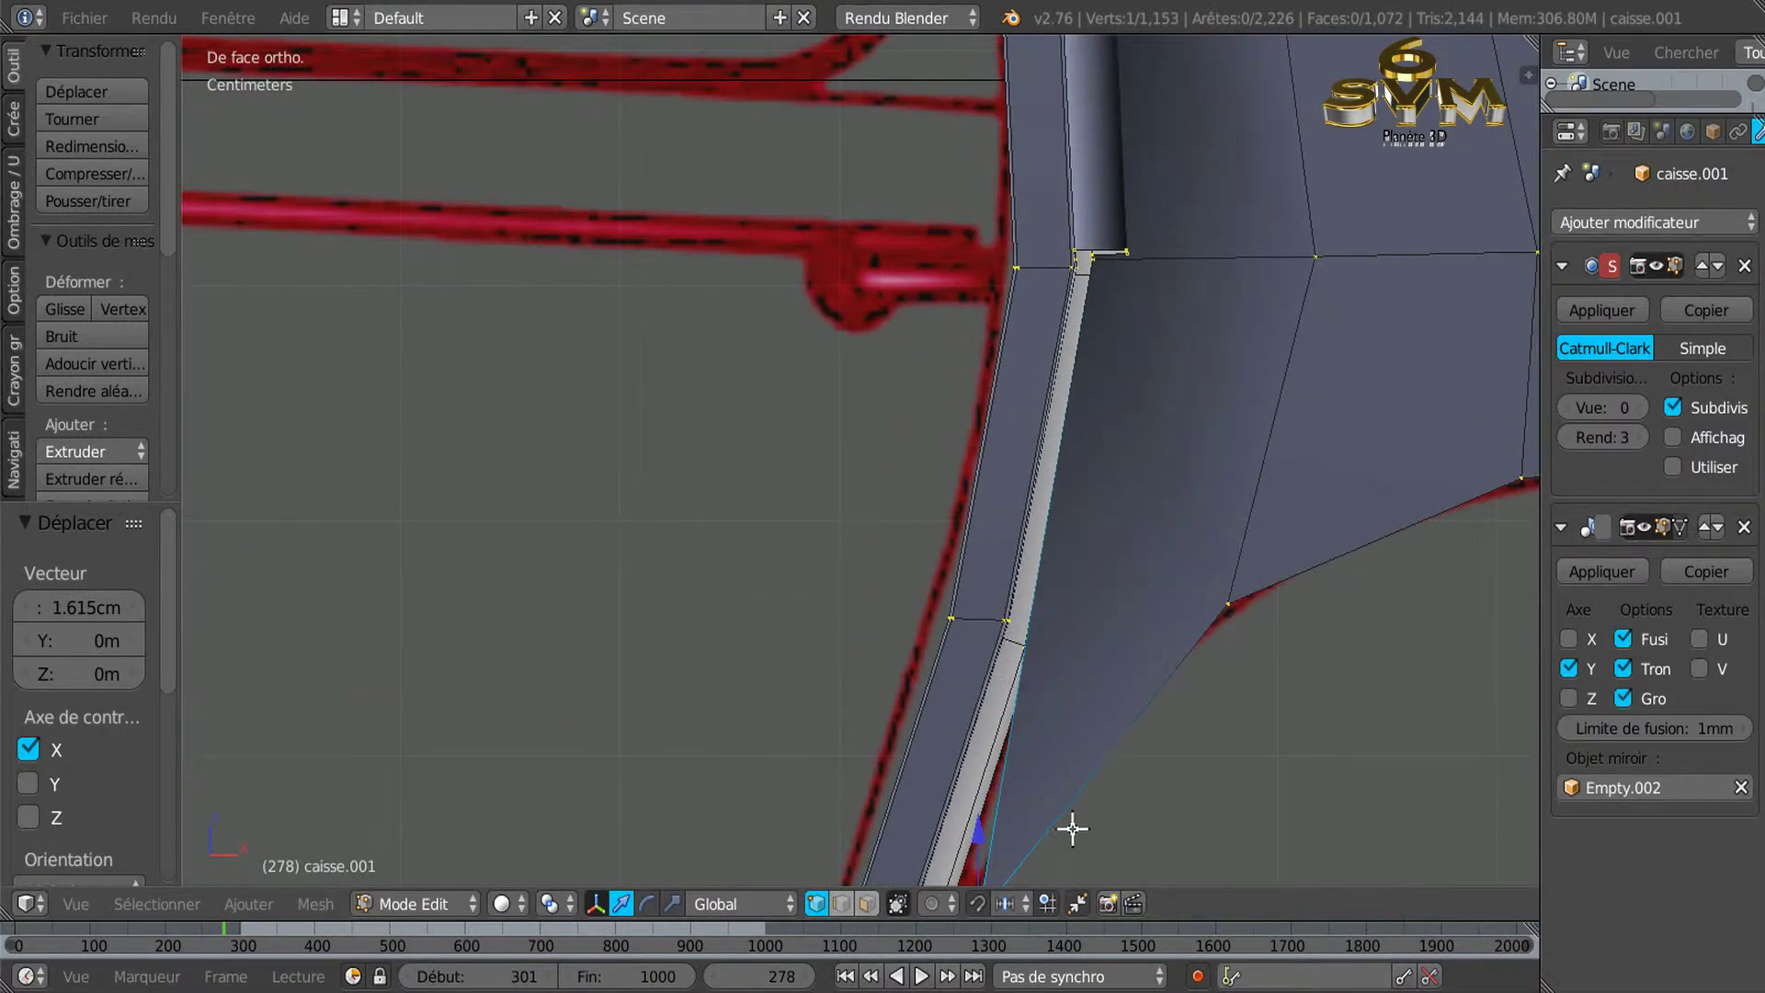
{"action": "scroll", "coordinate": [1147, 804], "scroll_direction": "down", "scroll_amount": 2}
{"action": "middle_click_drag", "start_coordinate": [1147, 804], "coordinate": [1147, 611], "text": "shift"}
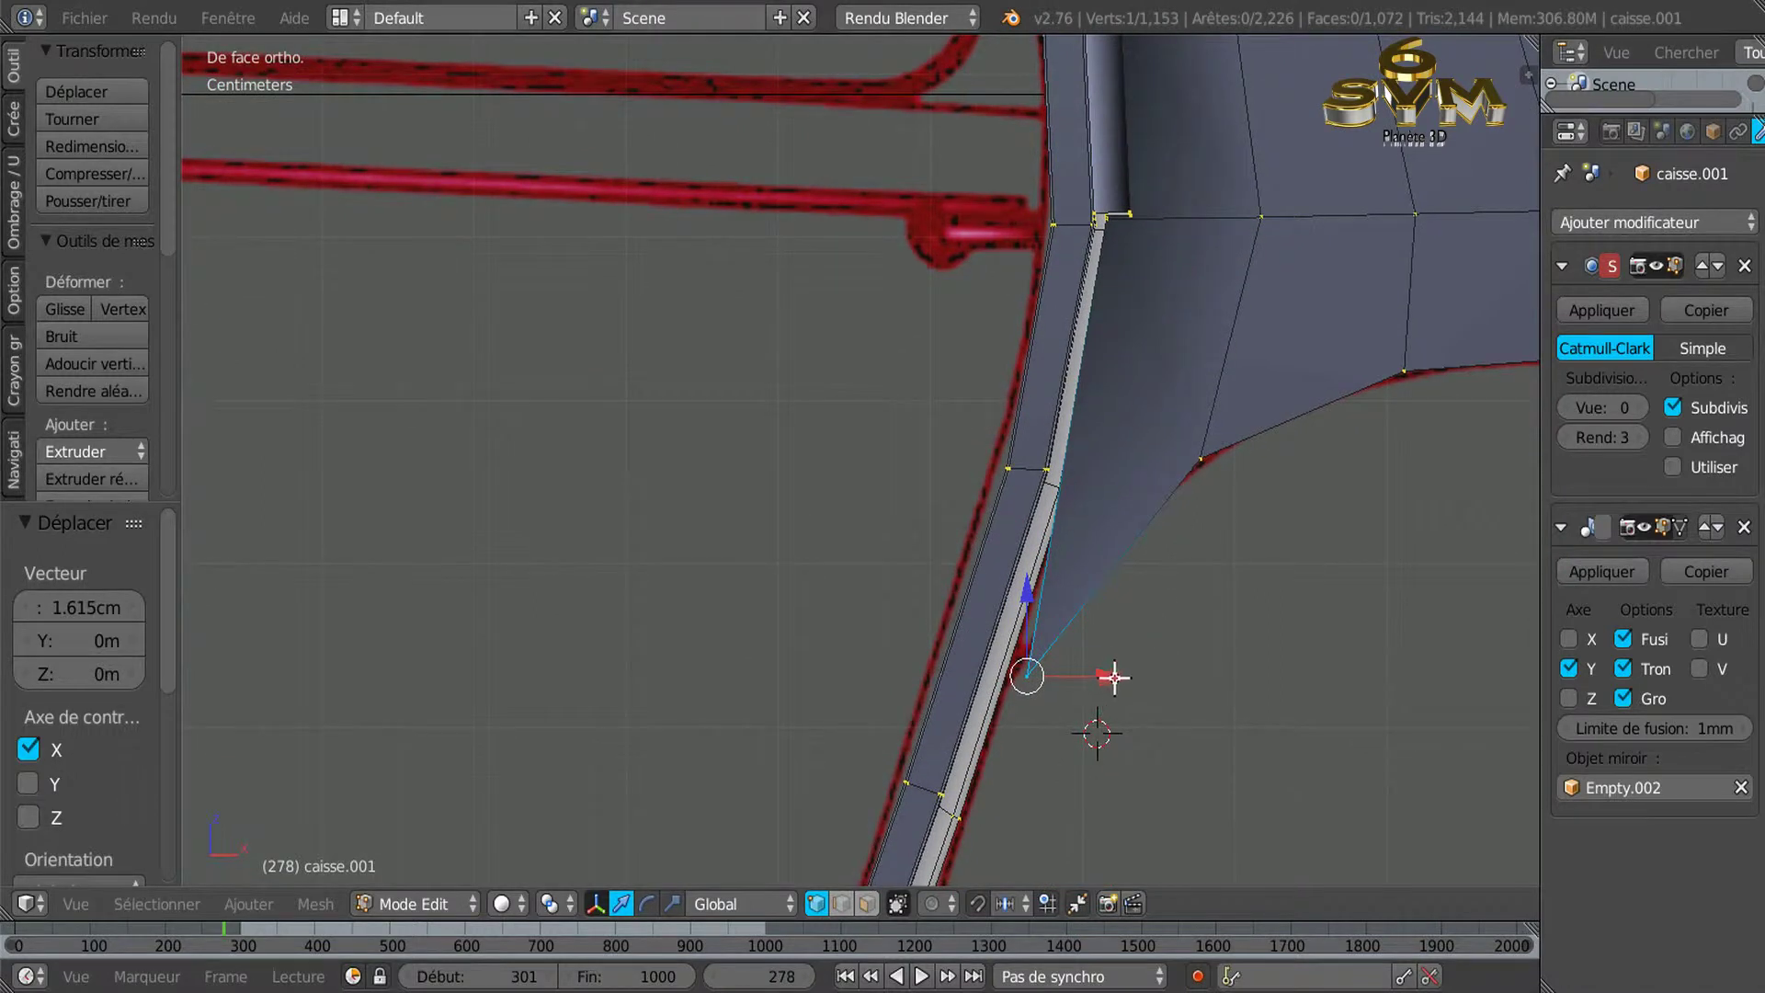
{"action": "left_click_drag", "start_coordinate": [1114, 677], "coordinate": [1108, 676]}
{"action": "left_click", "coordinate": [1109, 676]}
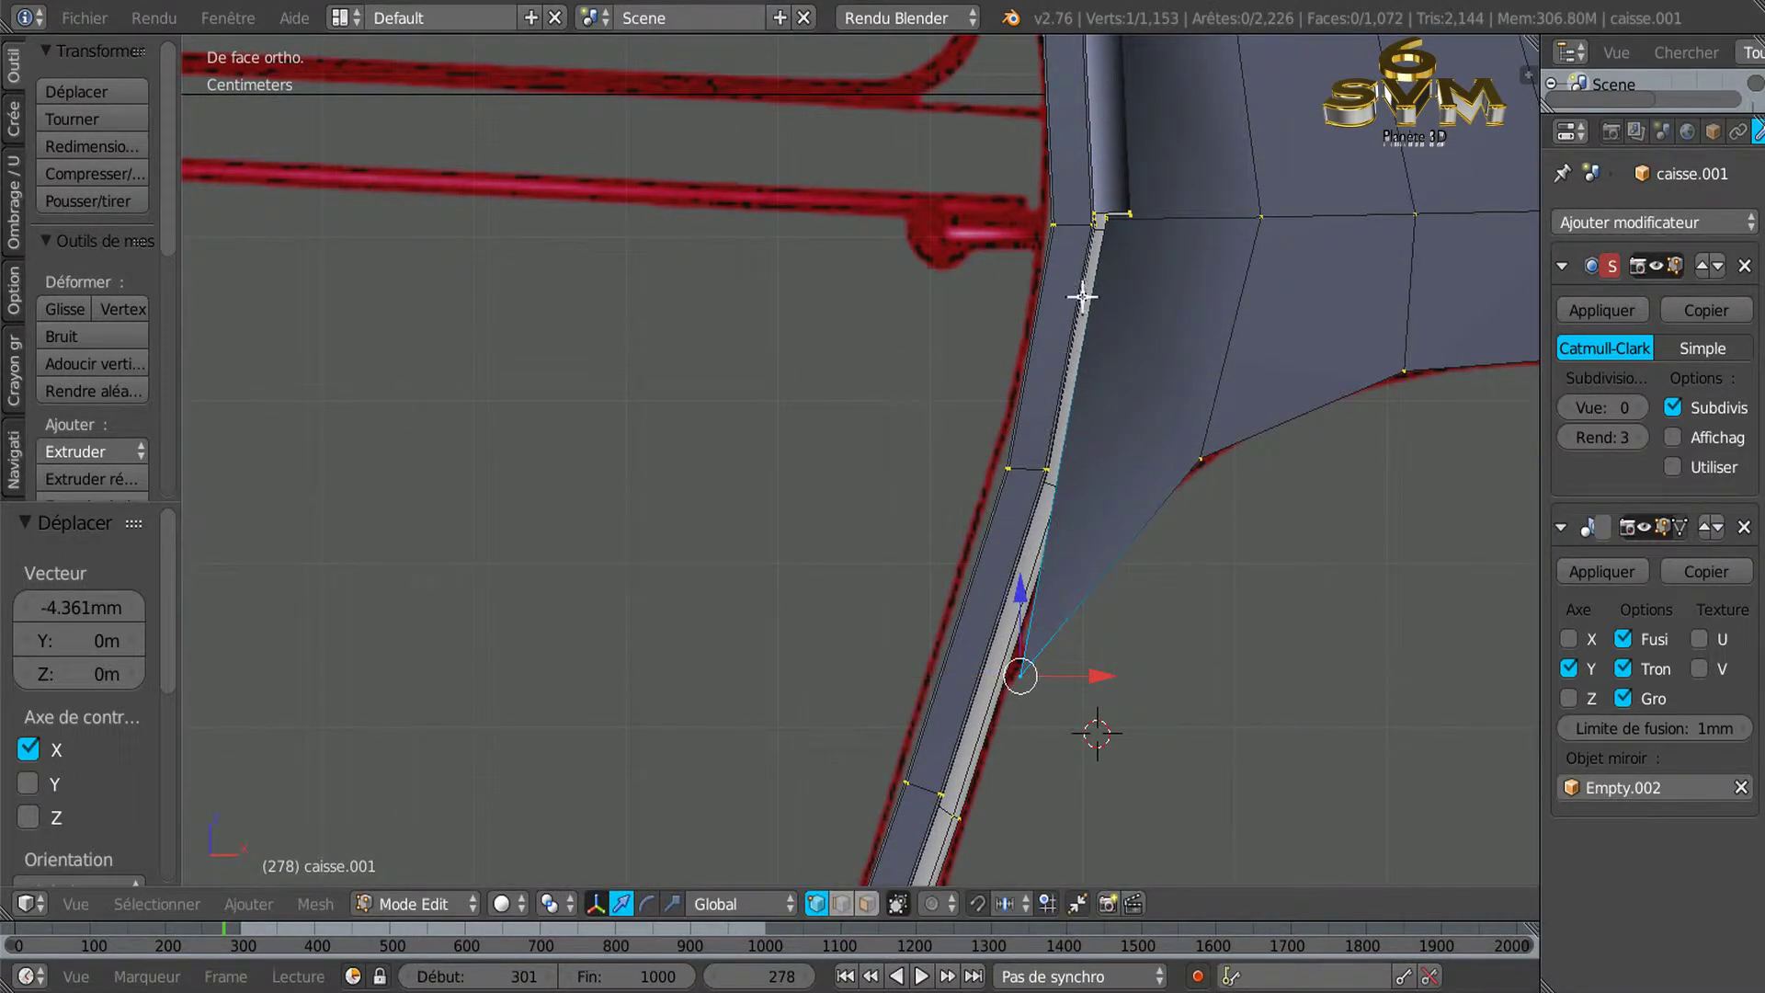
Orbit out to inspect the repositioned vertex and the whole wheel arch.
{"action": "scroll", "coordinate": [1108, 404], "scroll_direction": "up", "scroll_amount": 1}
{"action": "scroll", "coordinate": [1067, 322], "scroll_direction": "up", "scroll_amount": 2}
{"action": "scroll", "coordinate": [1112, 183], "scroll_direction": "up", "scroll_amount": 1}
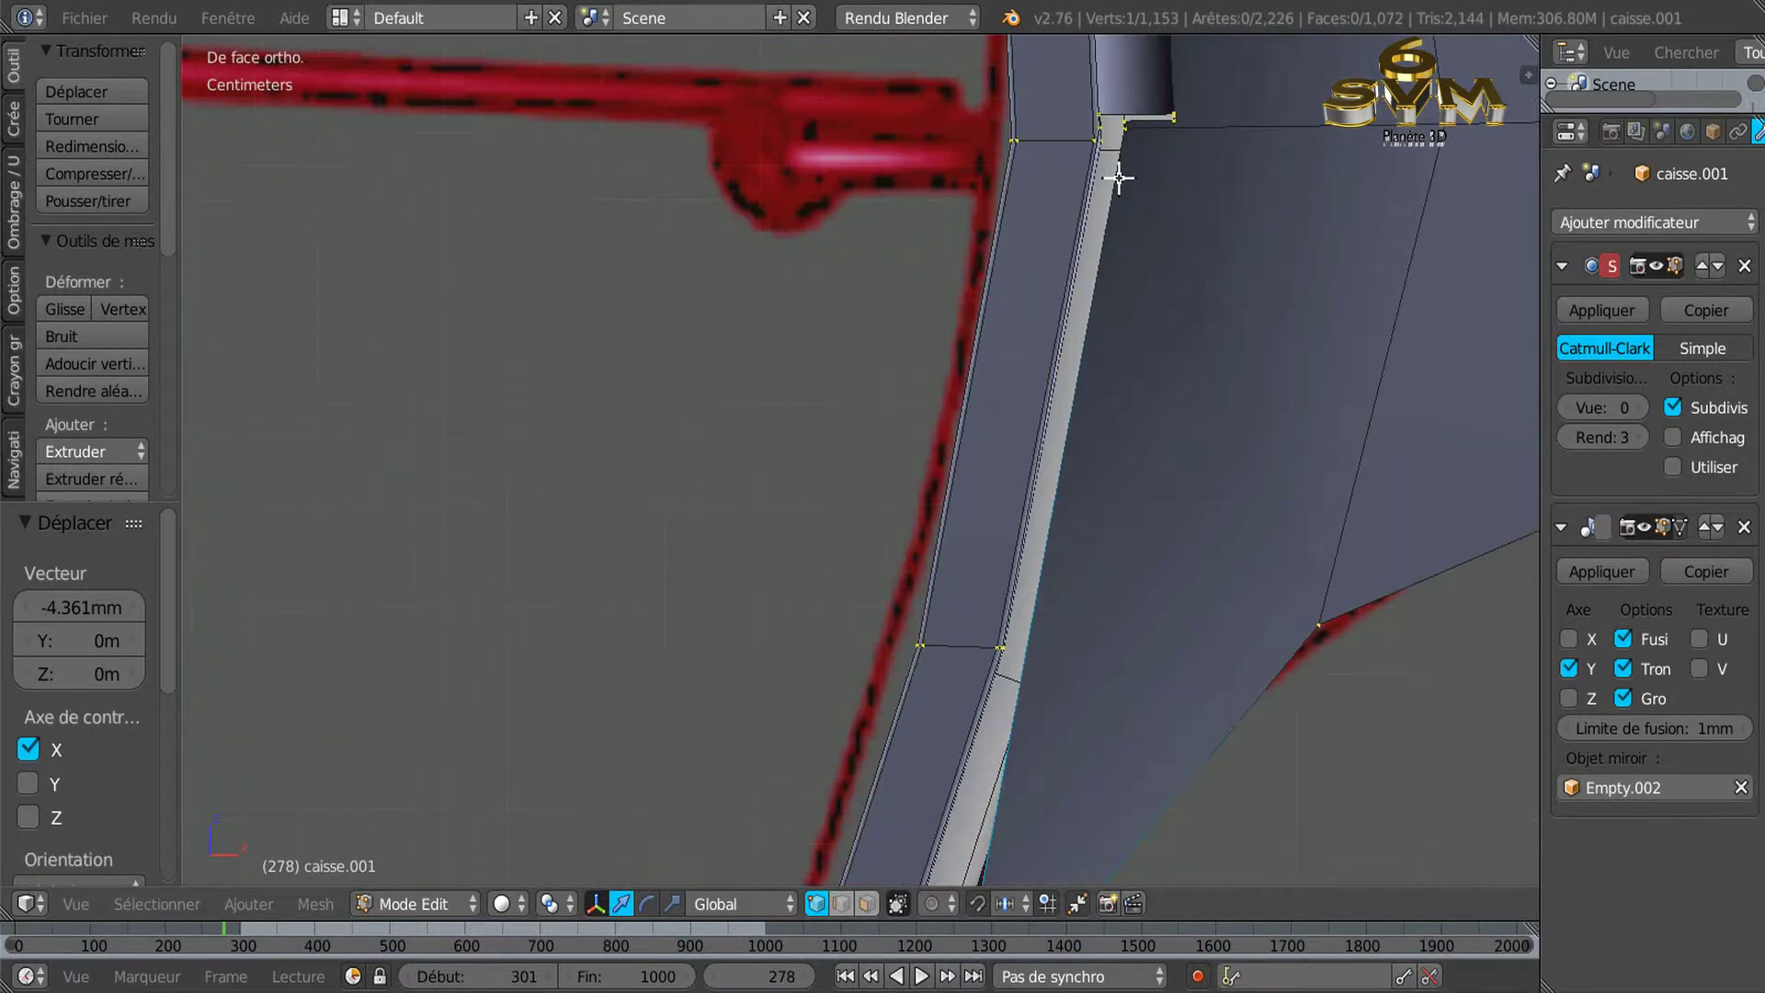
{"action": "mouse_move", "coordinate": [1004, 532]}
{"action": "middle_mouse_down"}
{"action": "mouse_move", "coordinate": [1165, 465]}
{"action": "mouse_move", "coordinate": [1305, 487]}
{"action": "mouse_move", "coordinate": [1300, 398]}
{"action": "mouse_move", "coordinate": [1114, 410]}
{"action": "mouse_move", "coordinate": [953, 505]}
{"action": "mouse_move", "coordinate": [1084, 433]}
{"action": "mouse_move", "coordinate": [1185, 432]}
{"action": "mouse_move", "coordinate": [1240, 457]}
{"action": "mouse_move", "coordinate": [1148, 470]}
{"action": "middle_mouse_up"}
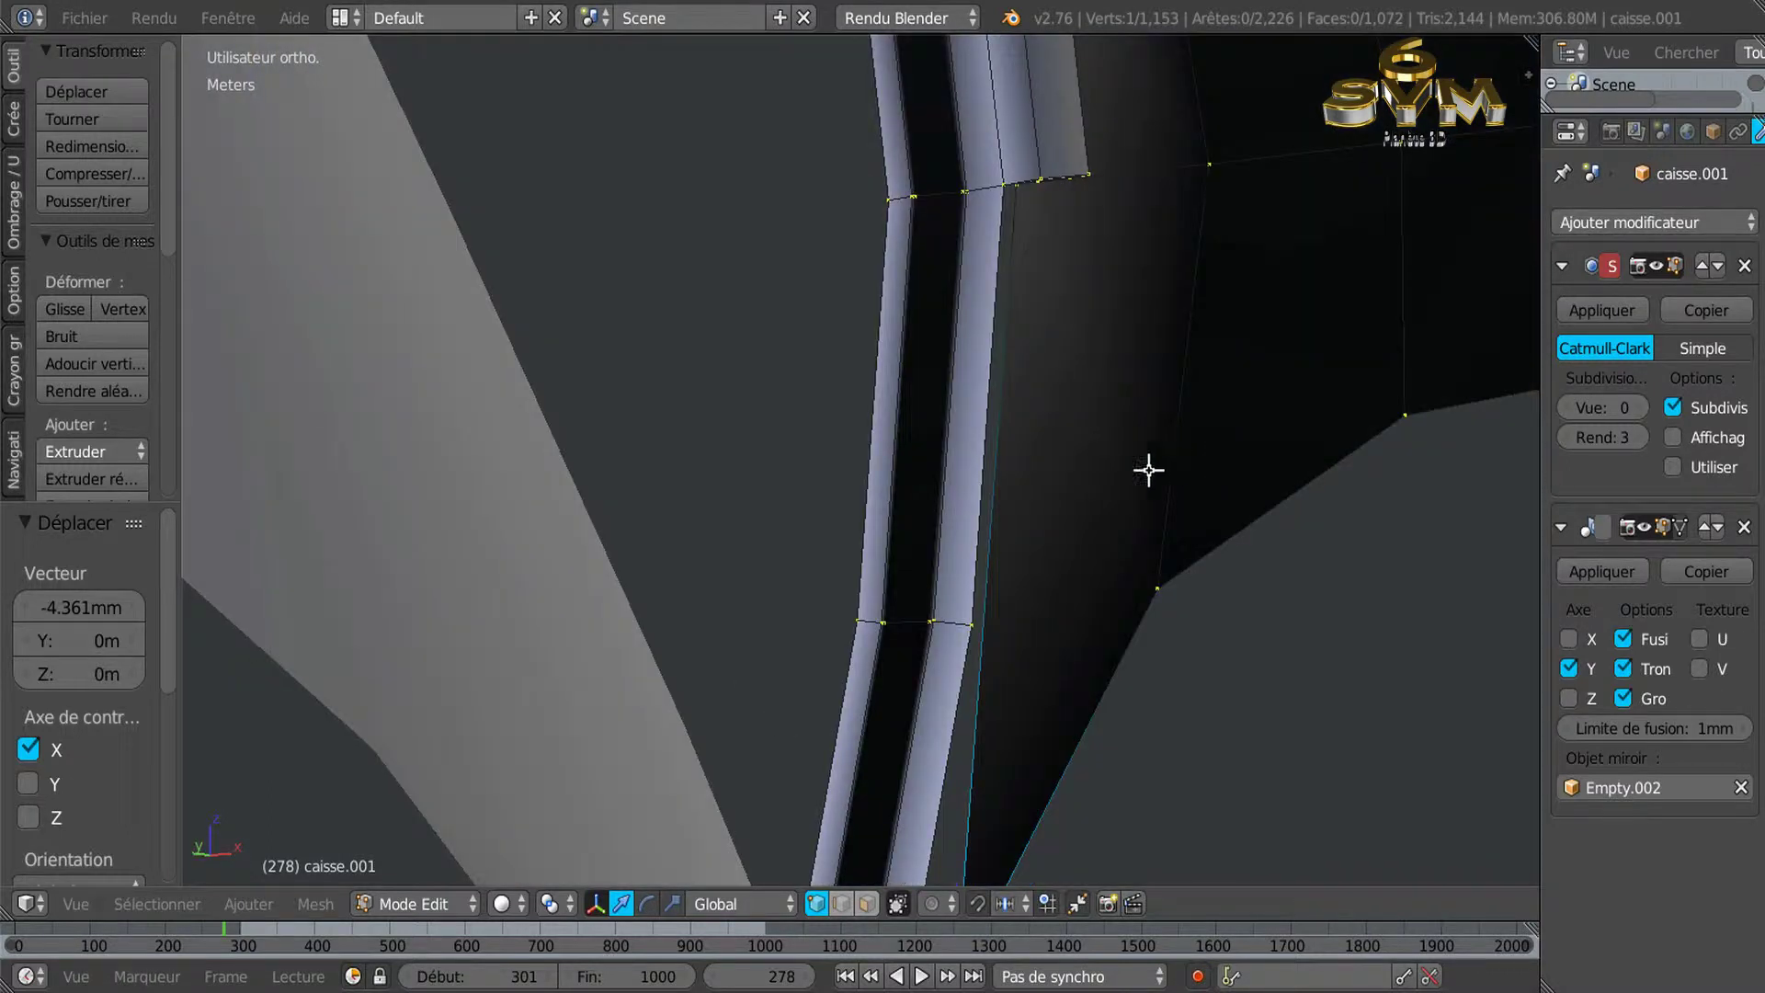
{"action": "mouse_move", "coordinate": [1059, 414]}
{"action": "middle_mouse_down"}
{"action": "mouse_move", "coordinate": [1036, 565]}
{"action": "mouse_move", "coordinate": [999, 585]}
{"action": "middle_mouse_up"}
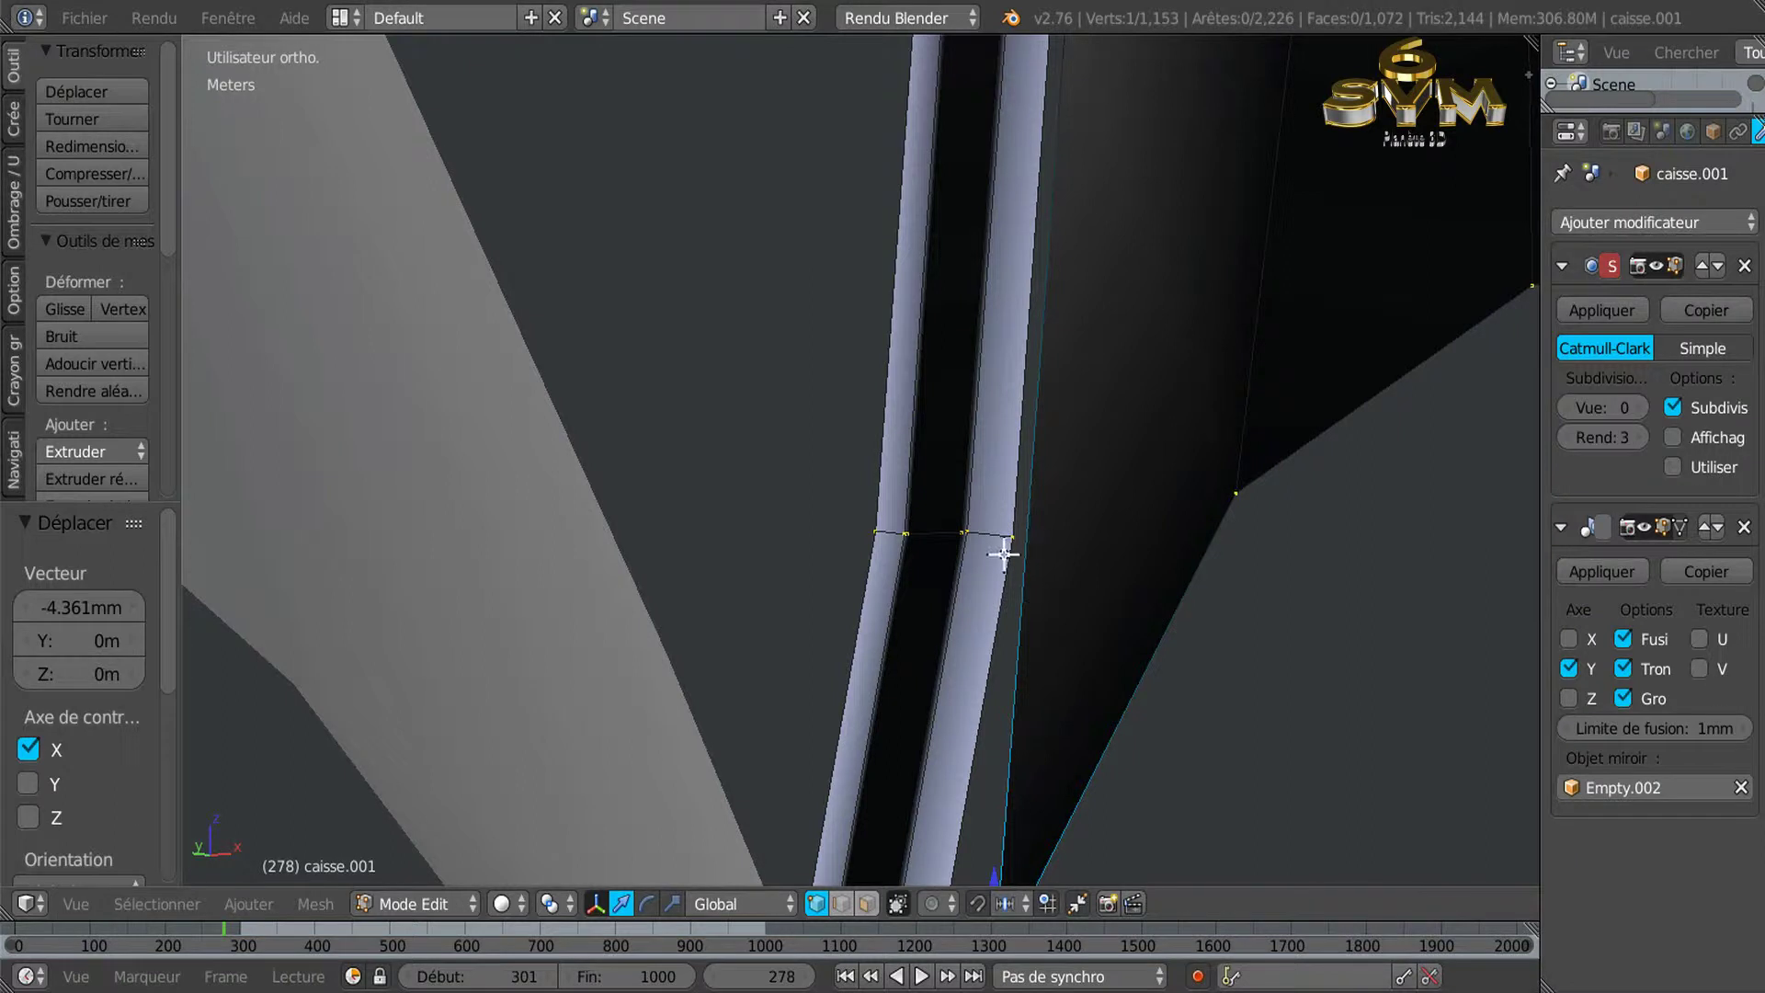
{"action": "mouse_move", "coordinate": [1186, 471]}
{"action": "middle_mouse_down"}
{"action": "mouse_move", "coordinate": [1099, 520]}
{"action": "mouse_move", "coordinate": [952, 483]}
{"action": "middle_mouse_up"}
{"action": "scroll", "coordinate": [1099, 524], "scroll_direction": "down", "scroll_amount": 3}
{"action": "scroll", "coordinate": [1178, 527], "scroll_direction": "down", "scroll_amount": 2}
{"action": "scroll", "coordinate": [1021, 518], "scroll_direction": "down", "scroll_amount": 2}
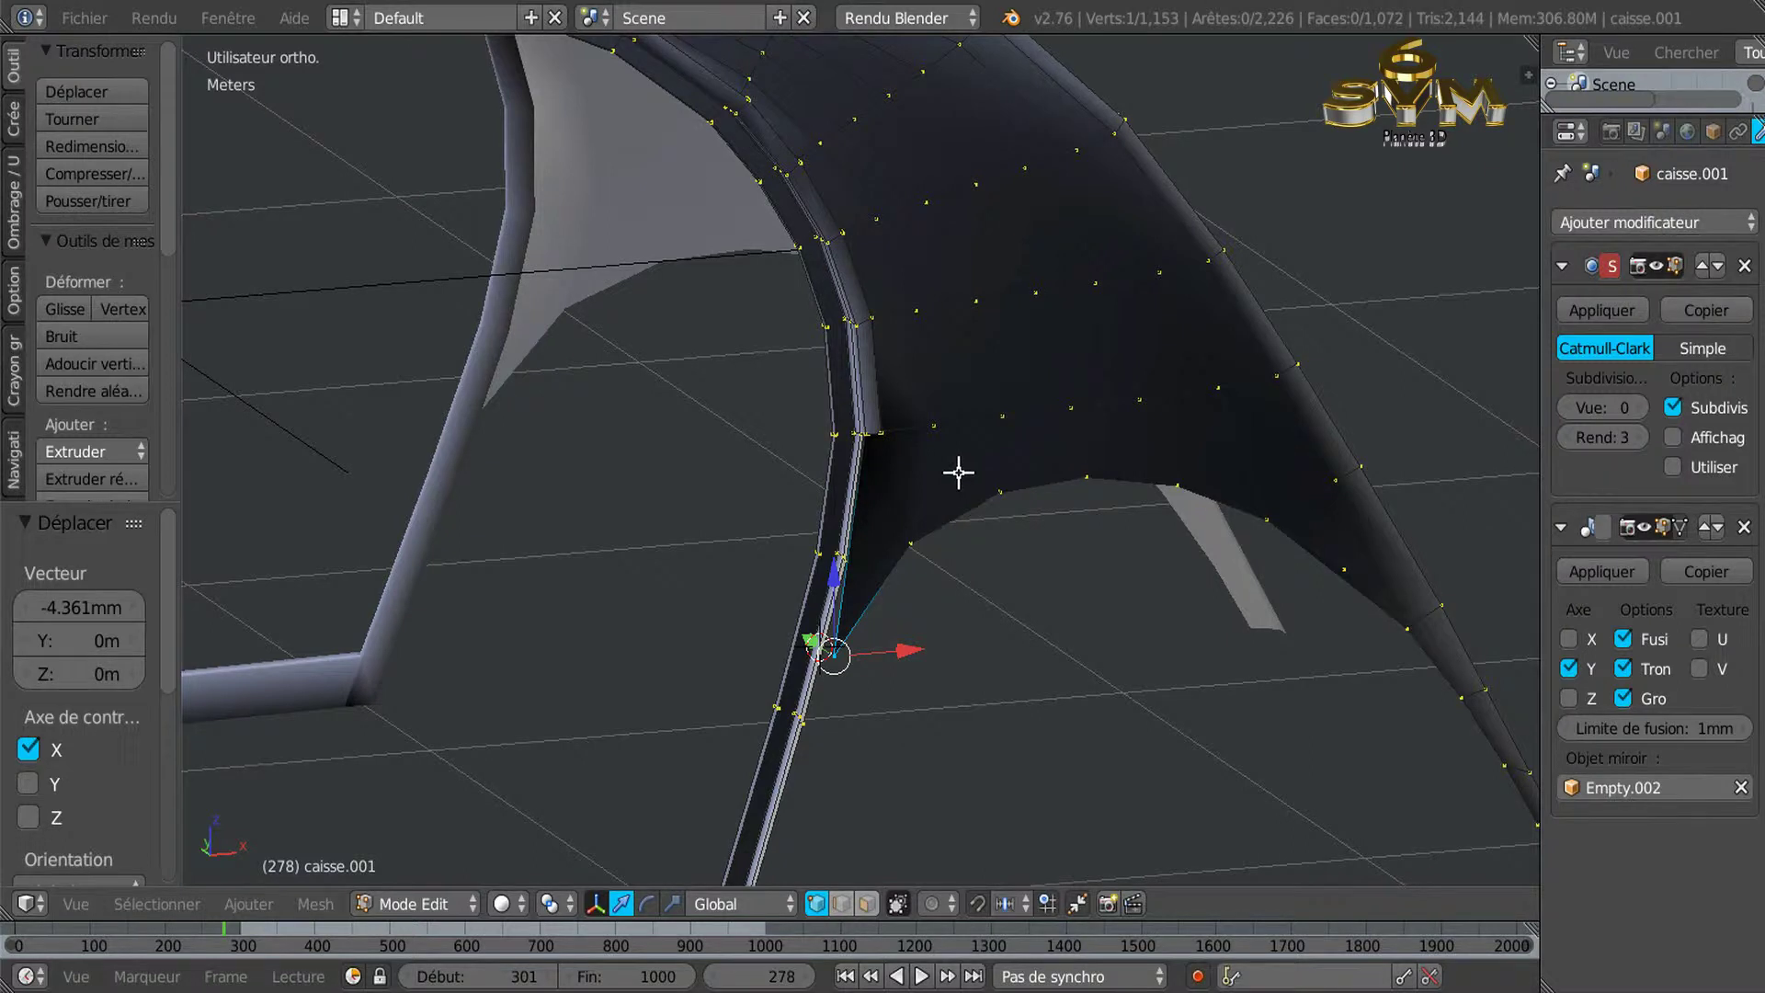
Loop-cut across the quarter panel and slide the loop's end vertex by factor 0.101.
{"action": "key", "text": "ctrl+r"}
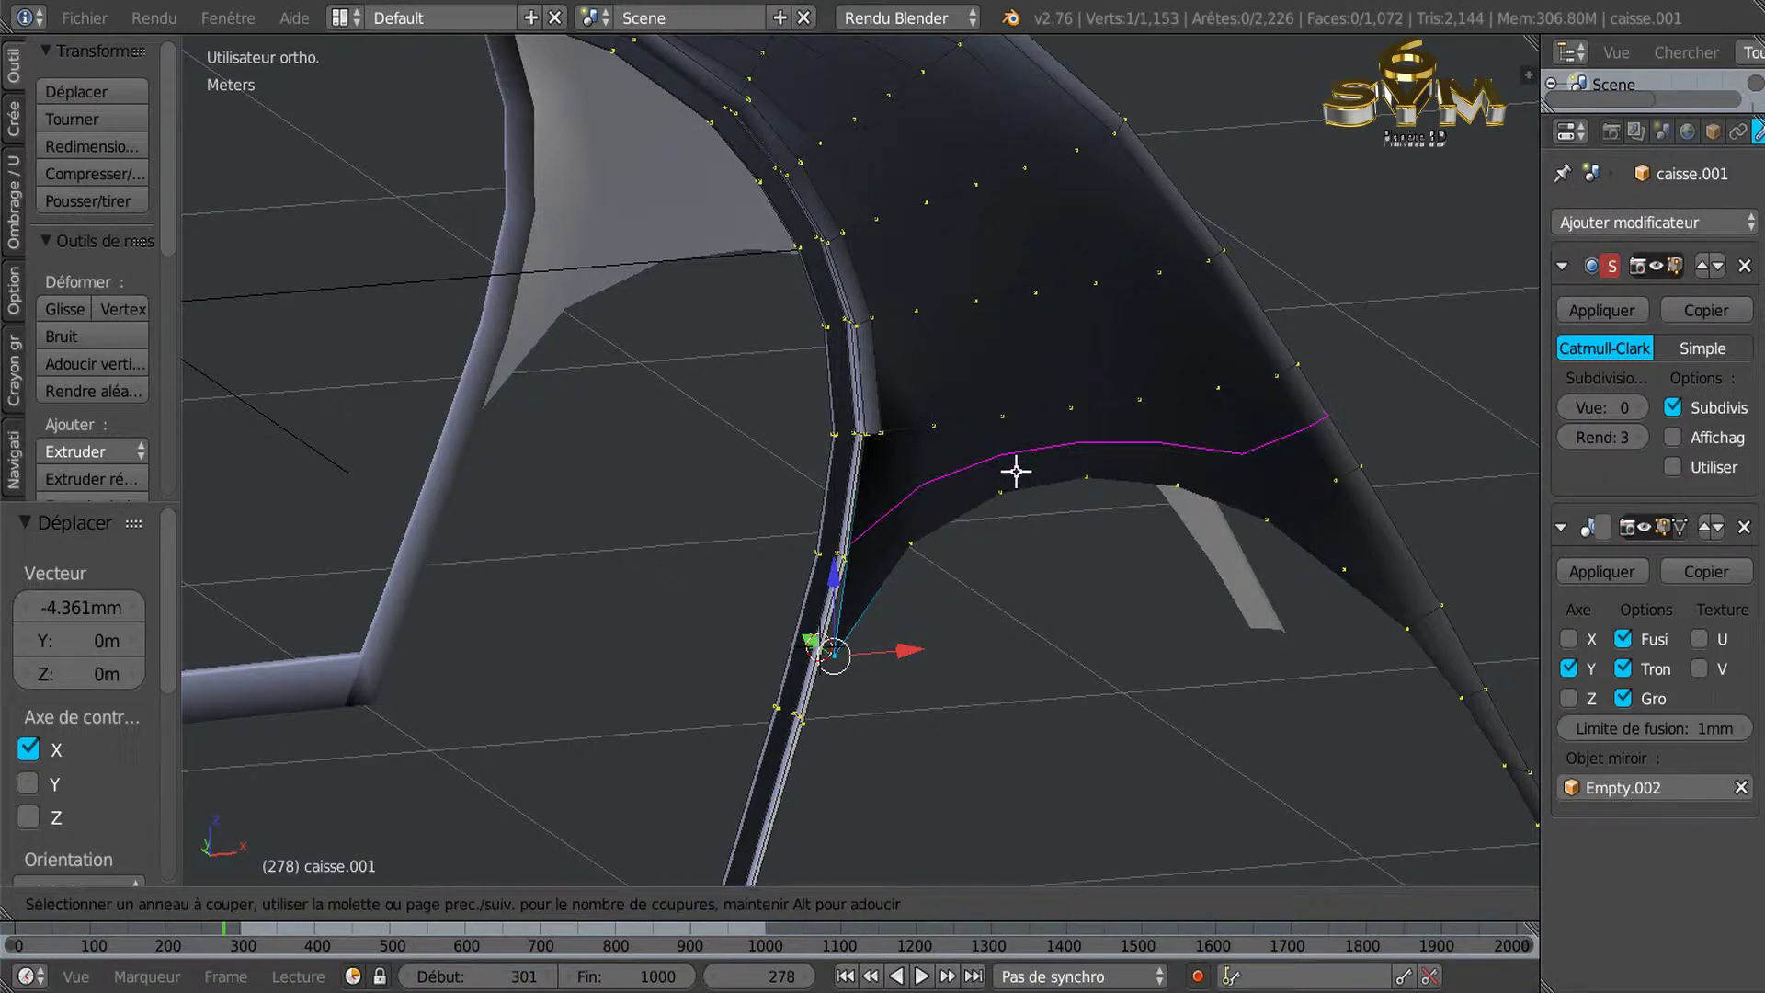
{"action": "left_click", "coordinate": [1015, 471]}
{"action": "right_click", "coordinate": [1016, 472]}
{"action": "scroll", "coordinate": [818, 630], "scroll_direction": "up", "scroll_amount": 3}
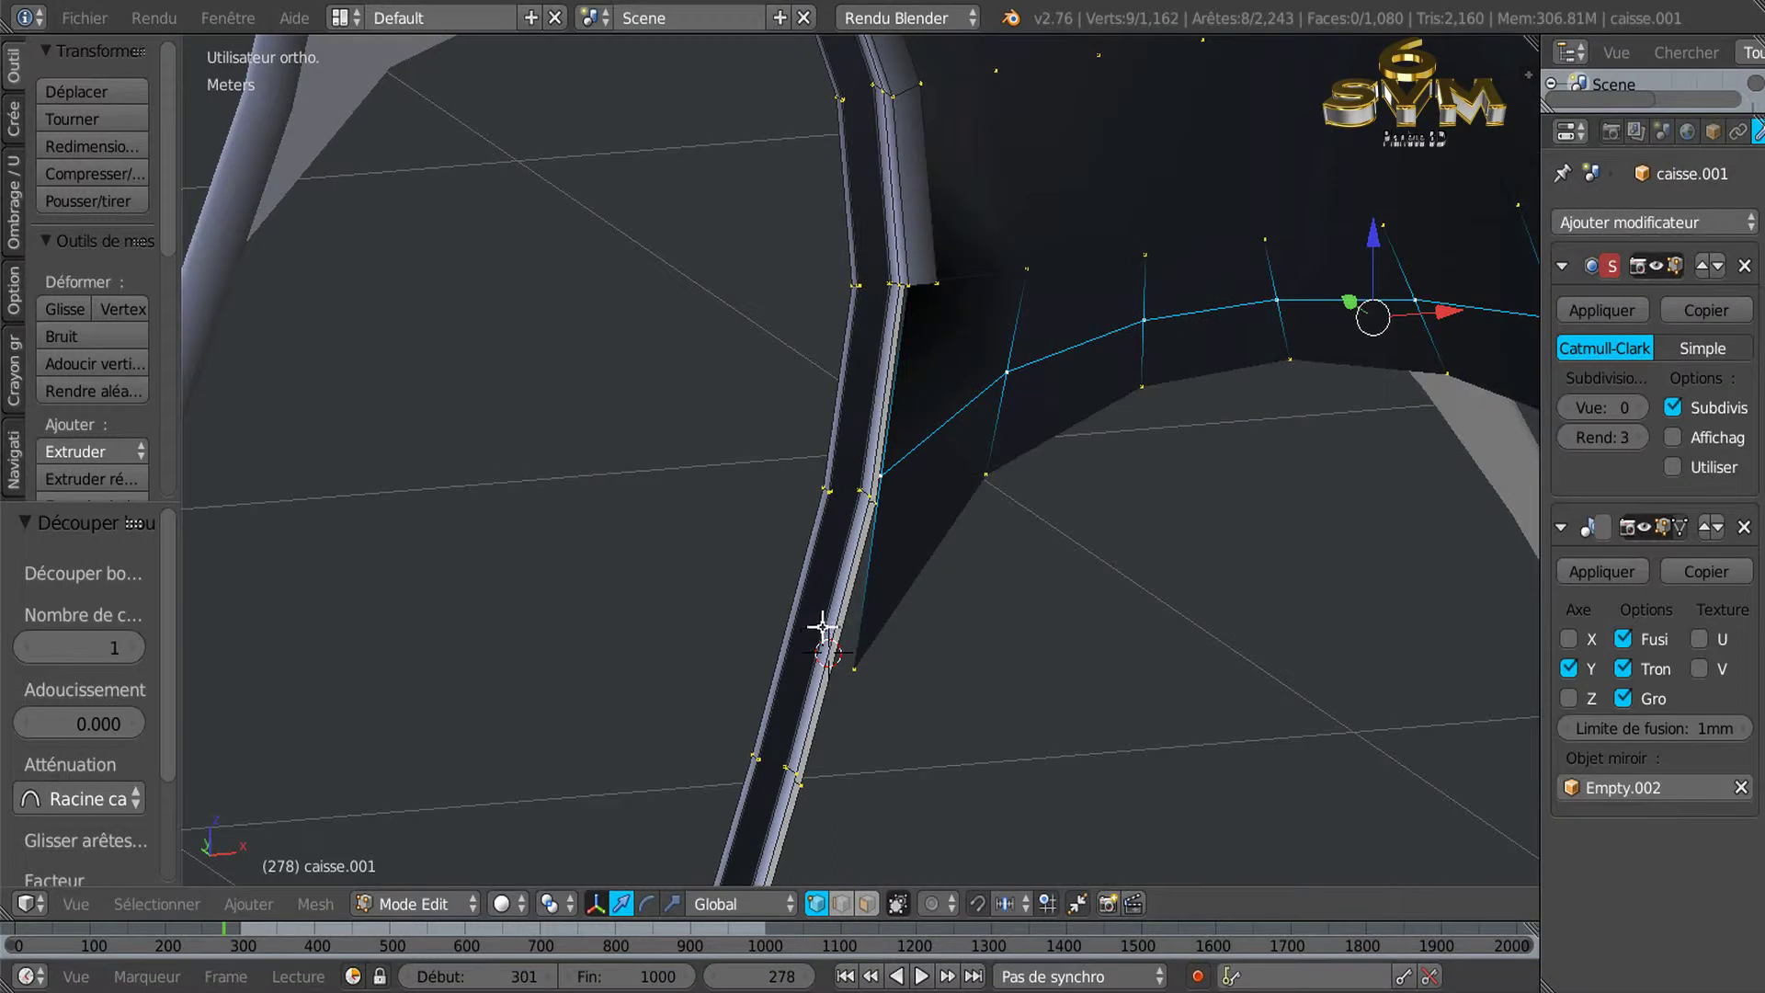
{"action": "scroll", "coordinate": [882, 593], "scroll_direction": "up", "scroll_amount": 2}
{"action": "scroll", "coordinate": [893, 511], "scroll_direction": "up", "scroll_amount": 2}
{"action": "scroll", "coordinate": [971, 436], "scroll_direction": "up", "scroll_amount": 2}
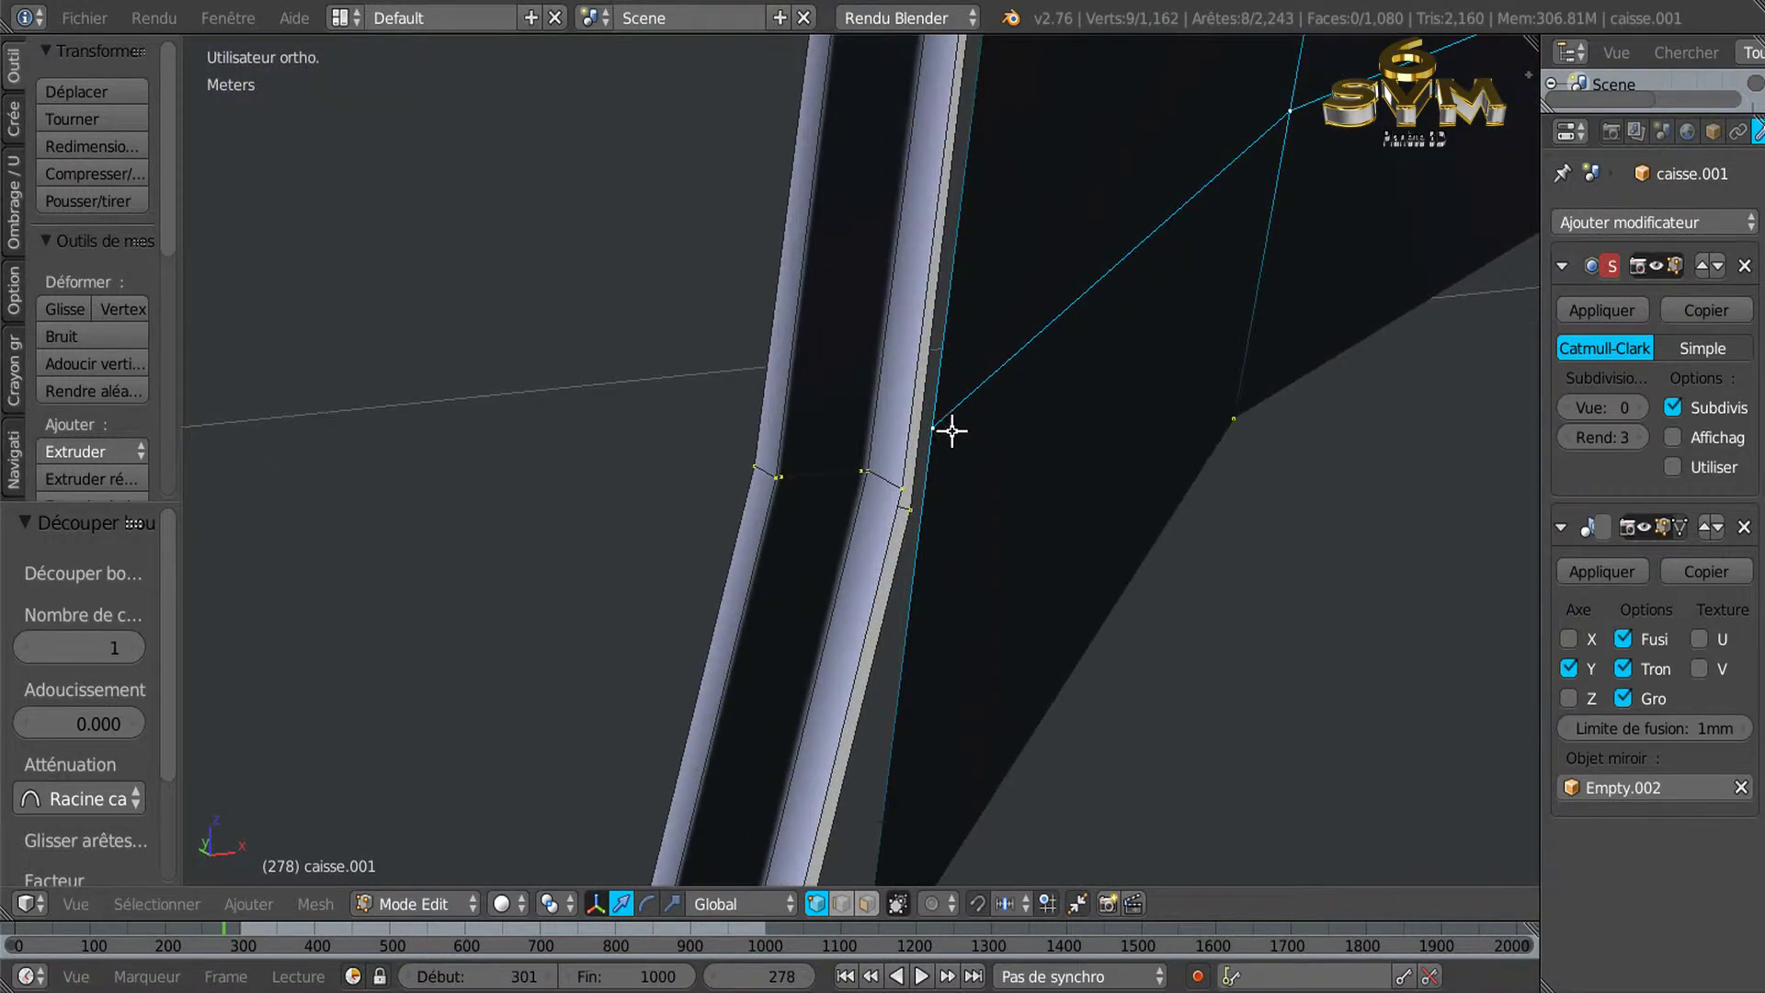
{"action": "right_click", "coordinate": [951, 430]}
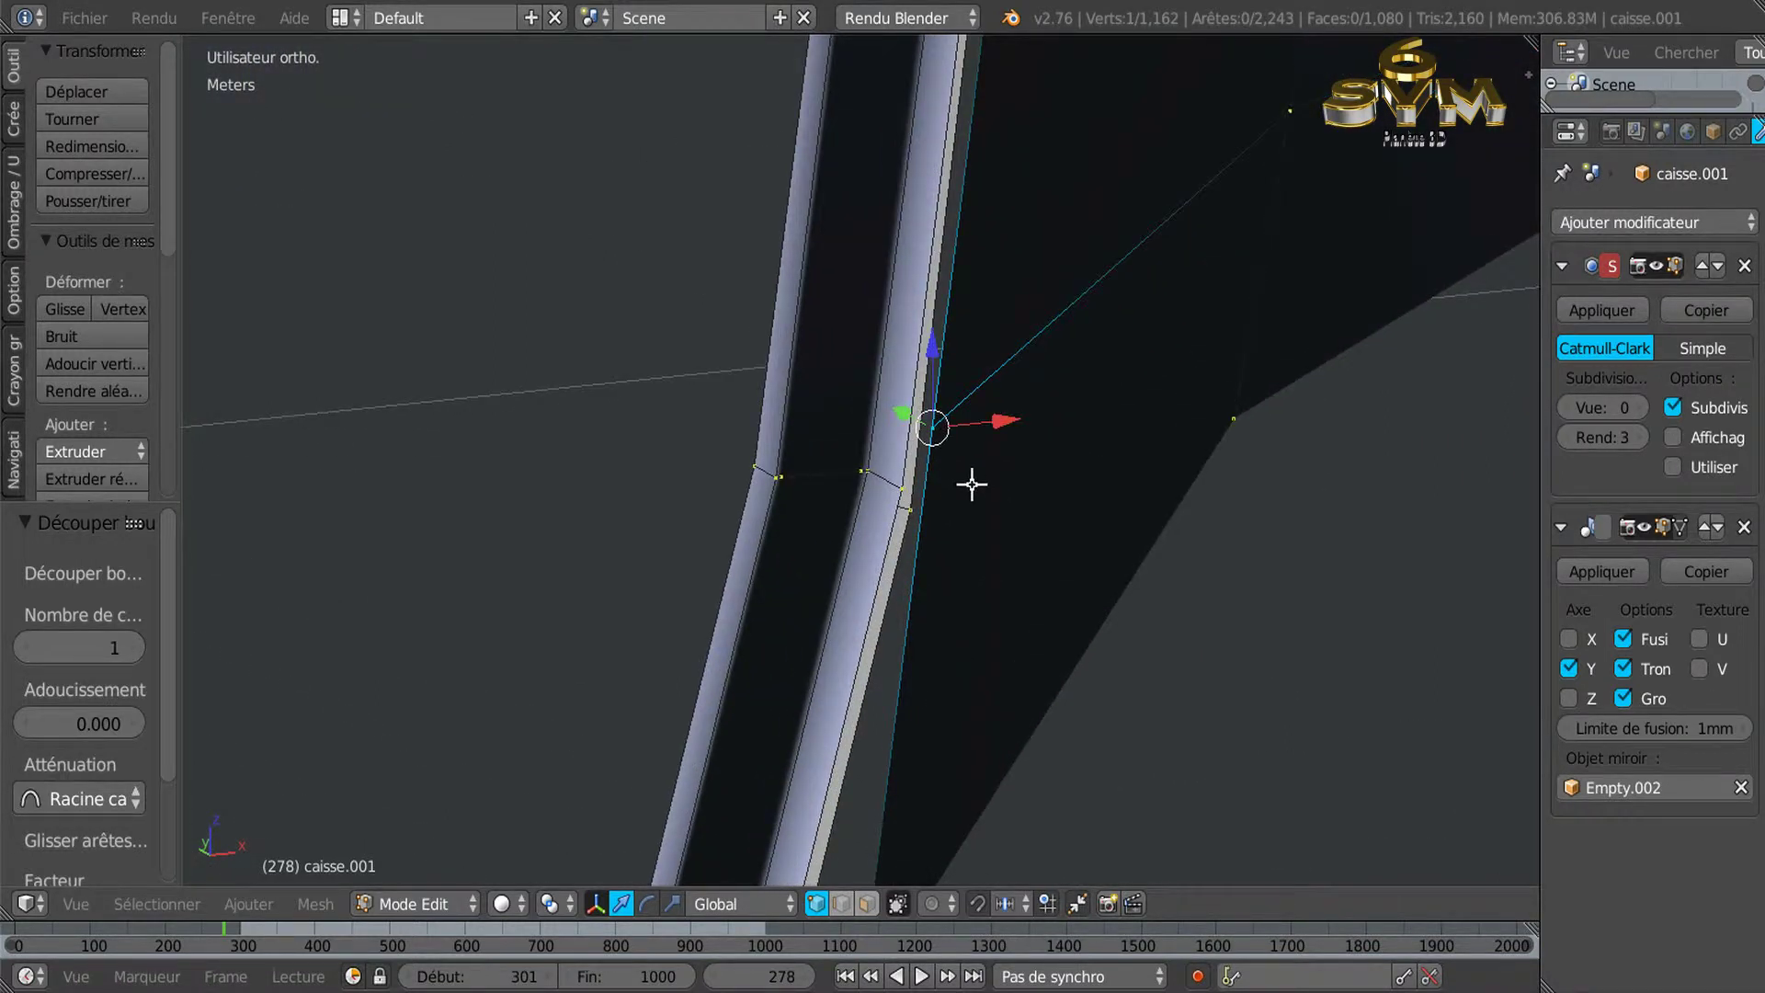
{"action": "key", "text": "shift+v"}
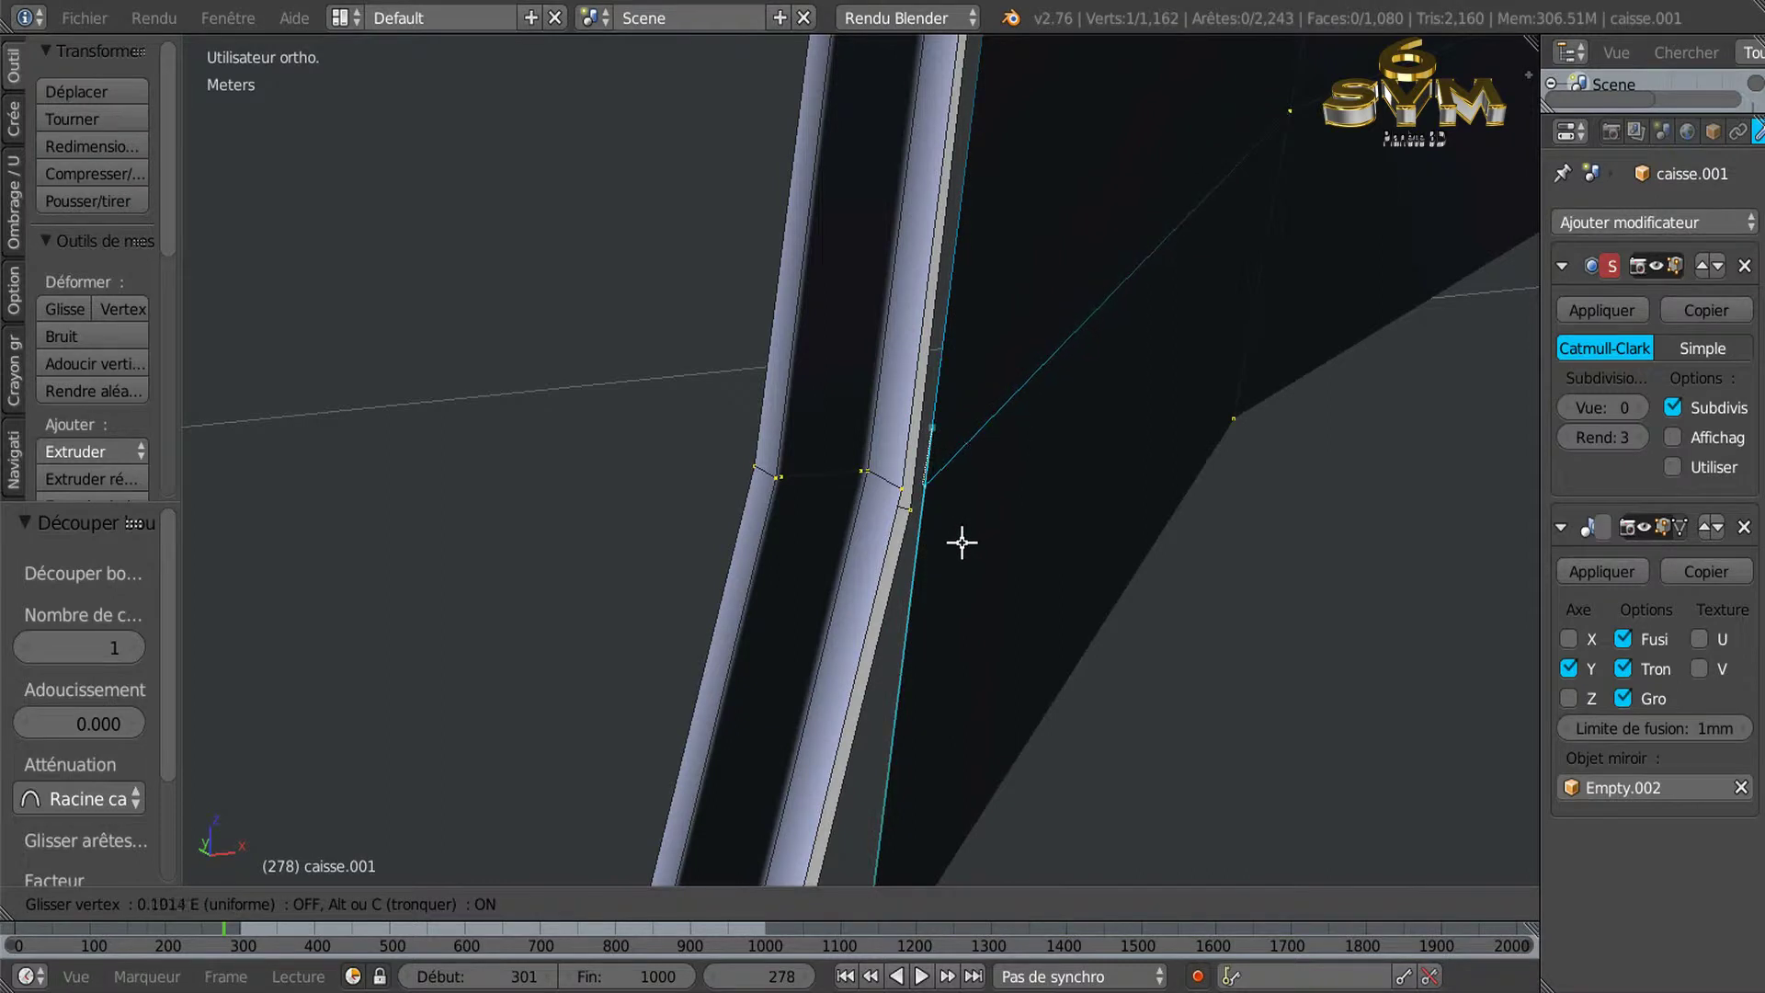
{"action": "left_click", "coordinate": [961, 536]}
Select two adjacent trim-strip edges beside the large panel face in edge select mode.
{"action": "scroll", "coordinate": [857, 550], "scroll_direction": "up", "scroll_amount": 3}
{"action": "mouse_move", "coordinate": [1044, 493]}
{"action": "middle_mouse_down"}
{"action": "mouse_move", "coordinate": [1127, 512]}
{"action": "mouse_move", "coordinate": [1139, 477]}
{"action": "mouse_move", "coordinate": [1053, 499]}
{"action": "mouse_move", "coordinate": [1110, 441]}
{"action": "mouse_move", "coordinate": [1064, 800]}
{"action": "middle_mouse_up"}
{"action": "mouse_move", "coordinate": [974, 410]}
{"action": "middle_mouse_down"}
{"action": "mouse_move", "coordinate": [1142, 382]}
{"action": "mouse_move", "coordinate": [1110, 429]}
{"action": "middle_mouse_up"}
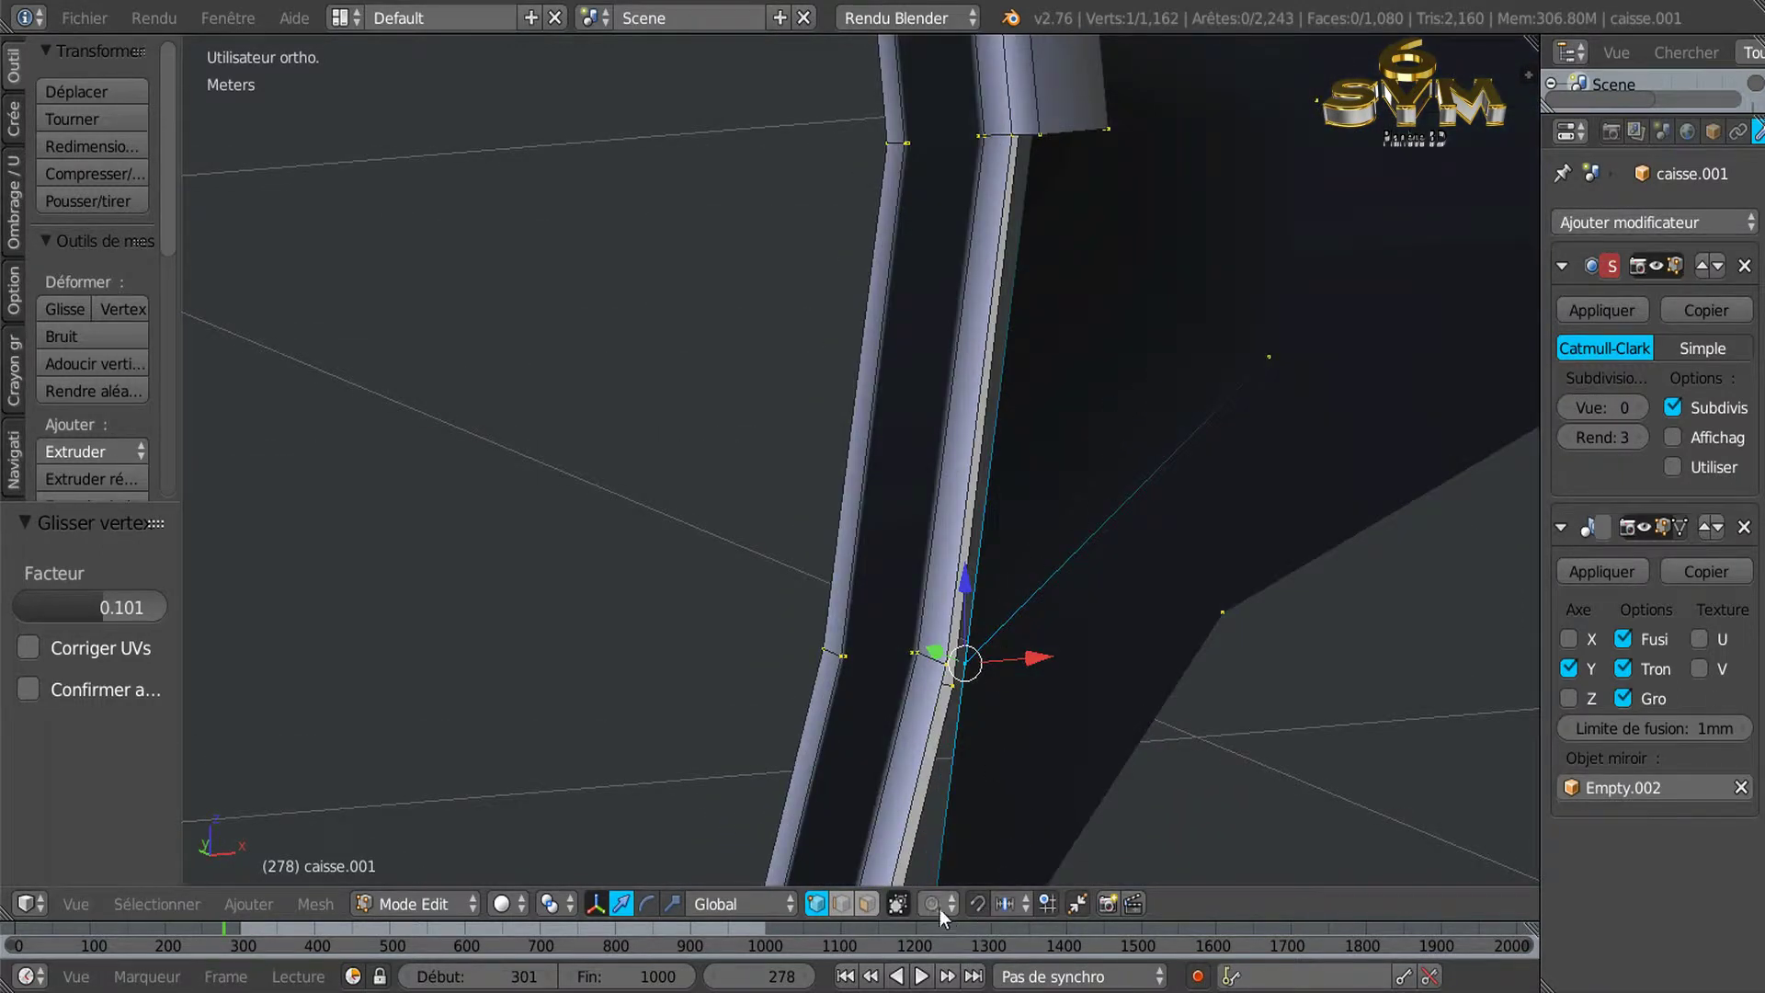
{"action": "left_click", "coordinate": [864, 903]}
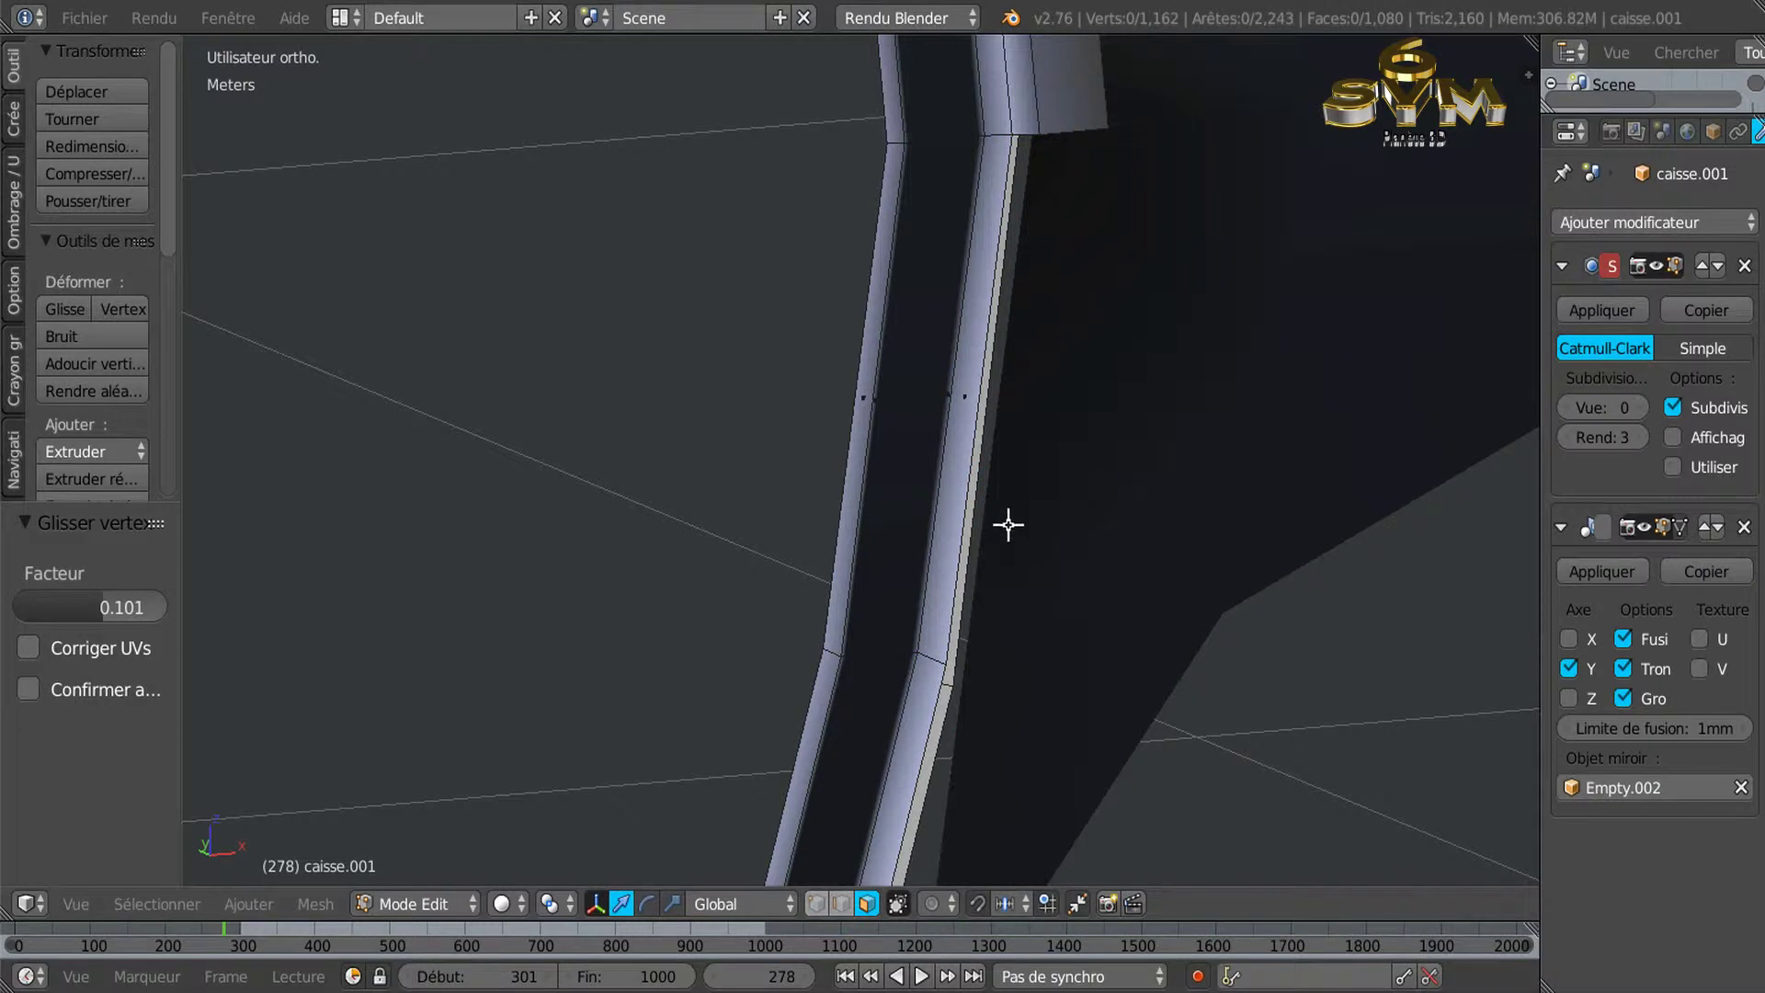
{"action": "right_click", "coordinate": [1012, 429]}
{"action": "left_click", "coordinate": [840, 905]}
{"action": "right_click", "coordinate": [1002, 408]}
{"action": "mouse_move", "coordinate": [1017, 474]}
{"action": "middle_mouse_down"}
{"action": "mouse_move", "coordinate": [827, 529]}
{"action": "mouse_move", "coordinate": [848, 458]}
{"action": "mouse_move", "coordinate": [913, 367]}
{"action": "mouse_move", "coordinate": [1048, 433]}
{"action": "mouse_move", "coordinate": [1031, 384]}
{"action": "mouse_move", "coordinate": [949, 445]}
{"action": "mouse_move", "coordinate": [930, 410]}
{"action": "mouse_move", "coordinate": [1061, 402]}
{"action": "middle_mouse_up"}
{"action": "right_click", "coordinate": [985, 310], "text": "shift"}
Fill a face between the two selected trim-strip edges and inspect it.
{"action": "key", "text": "f"}
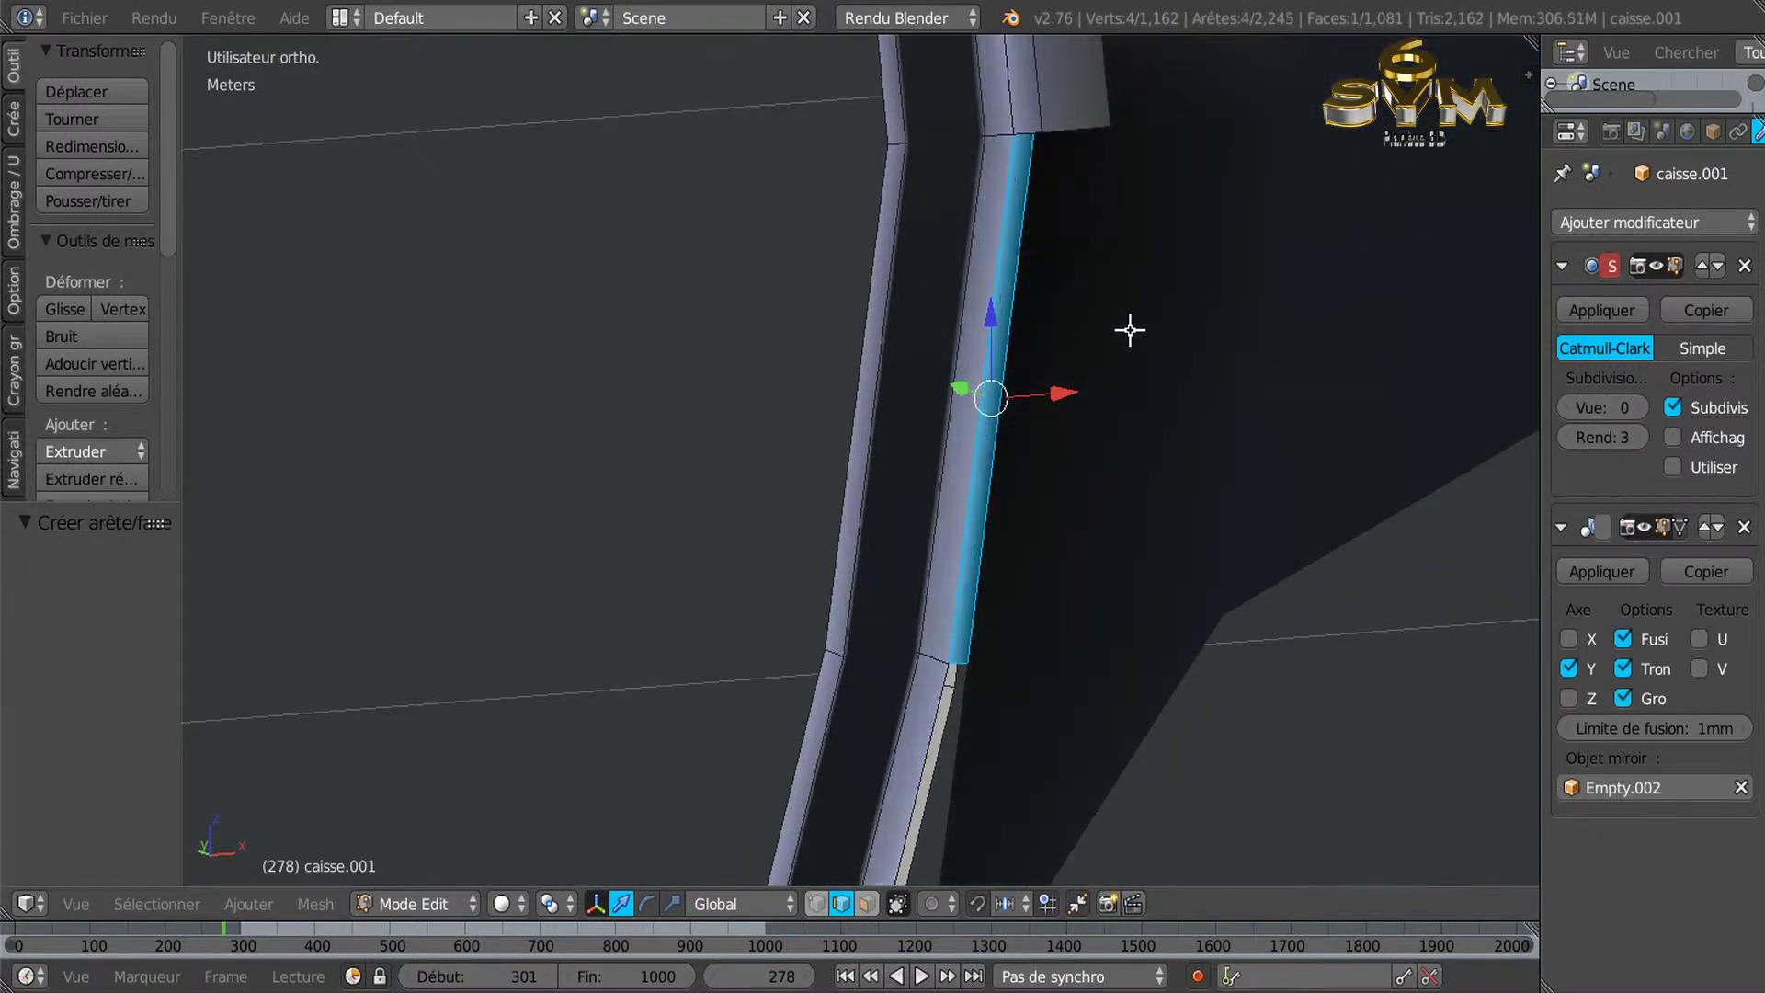
{"action": "mouse_move", "coordinate": [1139, 475]}
{"action": "middle_mouse_down"}
{"action": "mouse_move", "coordinate": [1091, 465]}
{"action": "mouse_move", "coordinate": [1094, 496]}
{"action": "mouse_move", "coordinate": [1009, 475]}
{"action": "mouse_move", "coordinate": [1040, 397]}
{"action": "middle_mouse_up"}
{"action": "scroll", "coordinate": [1075, 350], "scroll_direction": "up", "scroll_amount": 2}
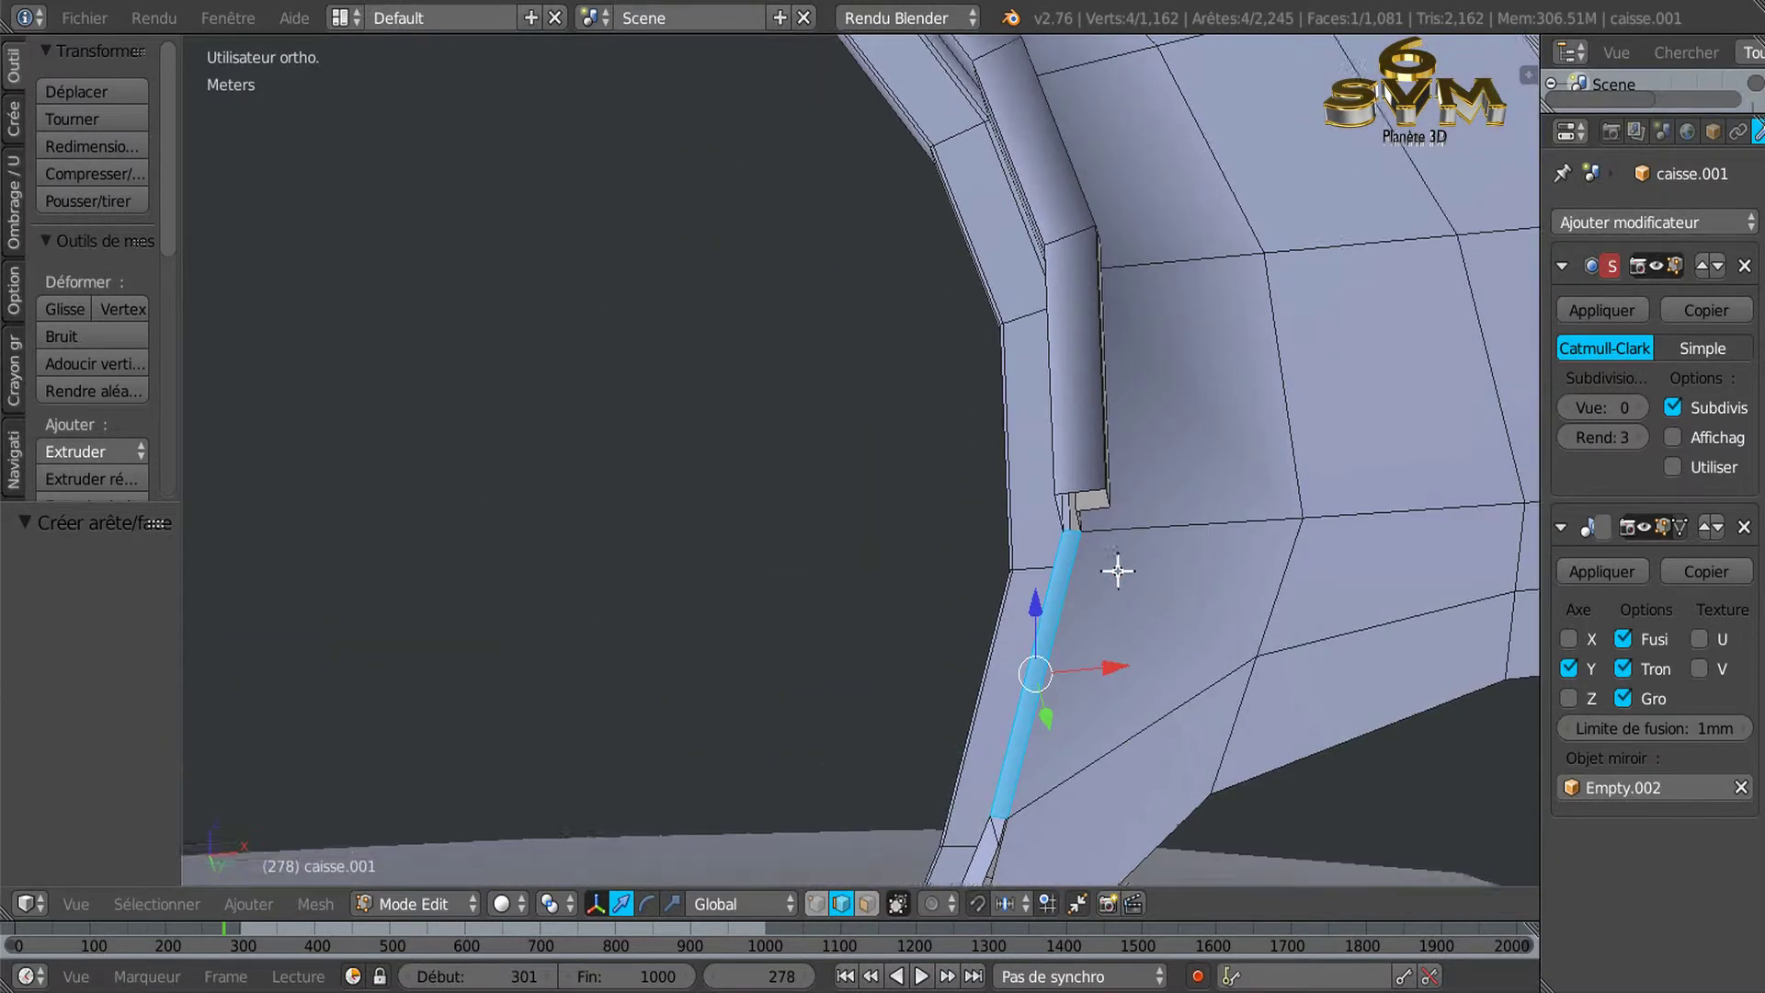
{"action": "scroll", "coordinate": [1115, 571], "scroll_direction": "up", "scroll_amount": 2}
{"action": "scroll", "coordinate": [1115, 576], "scroll_direction": "up", "scroll_amount": 2}
{"action": "scroll", "coordinate": [1071, 477], "scroll_direction": "up", "scroll_amount": 1}
{"action": "middle_click_drag", "start_coordinate": [1104, 467], "coordinate": [1106, 437]}
Fill the notch at the strip top with faces between paired edges, reaching 1,083 faces.
{"action": "right_click", "coordinate": [1057, 446]}
{"action": "right_click", "coordinate": [1081, 515]}
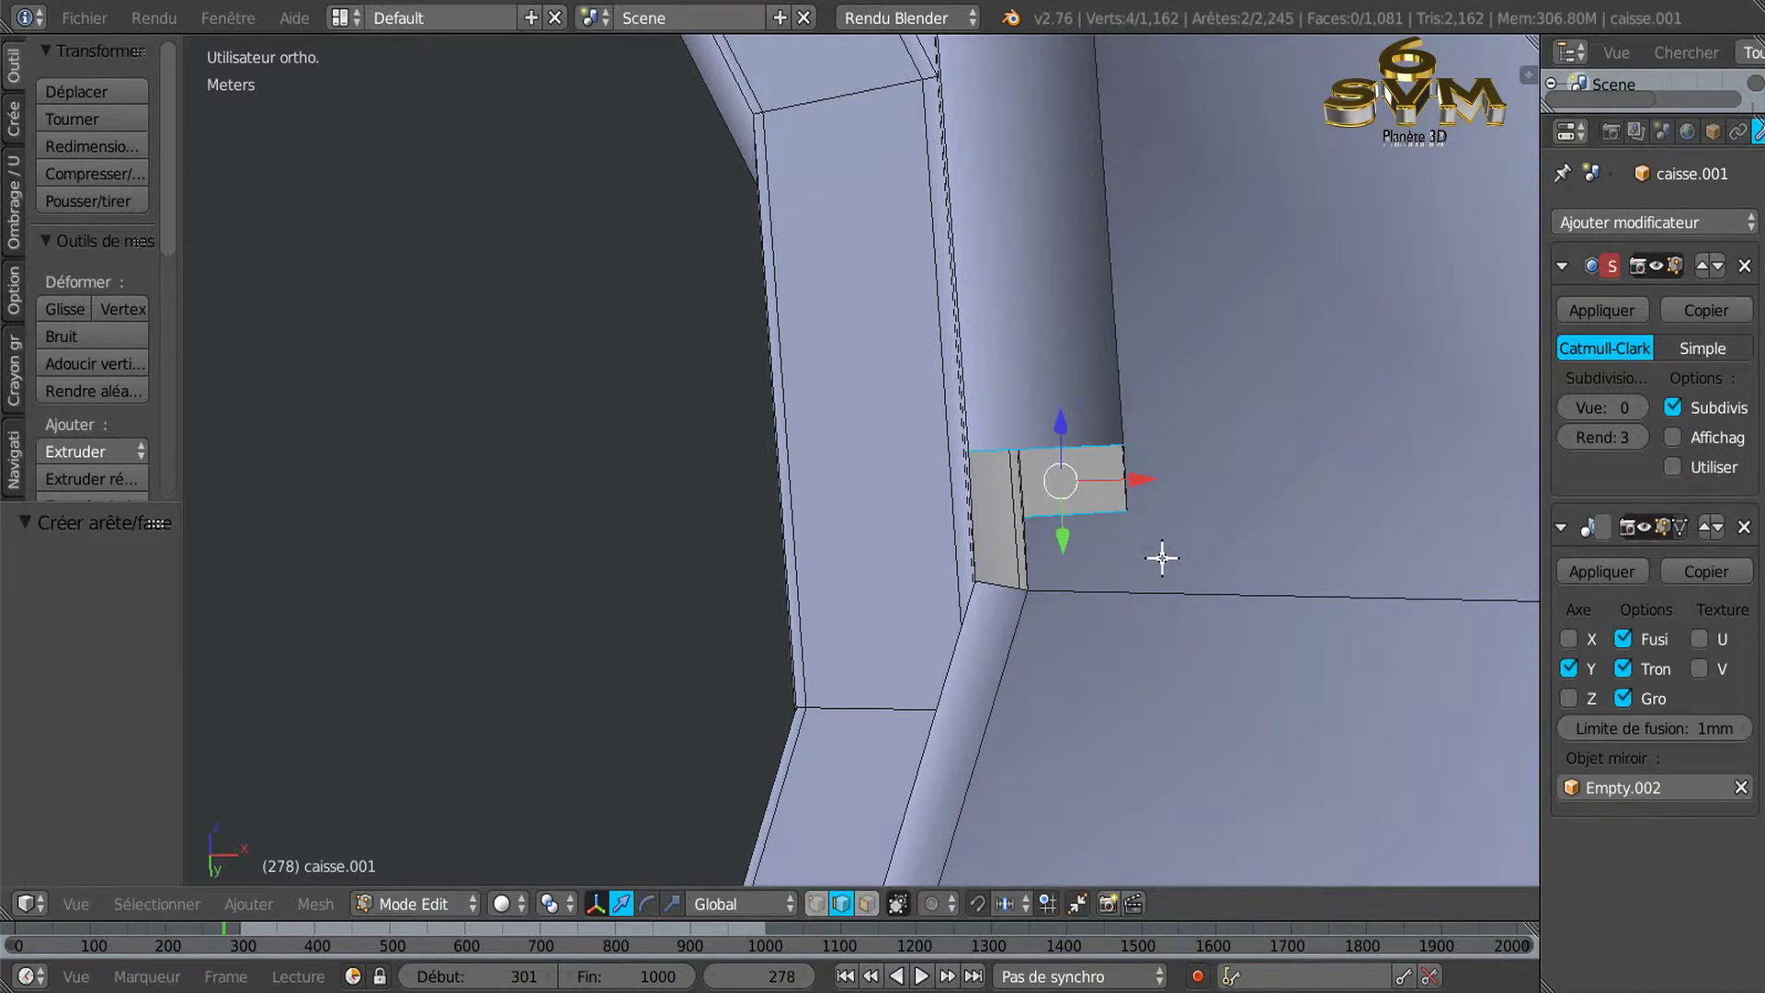
{"action": "key", "text": "f"}
{"action": "mouse_move", "coordinate": [1017, 583]}
{"action": "middle_mouse_down"}
{"action": "mouse_move", "coordinate": [956, 598]}
{"action": "mouse_move", "coordinate": [926, 555]}
{"action": "middle_mouse_up"}
{"action": "right_click", "coordinate": [1081, 544]}
{"action": "right_click", "coordinate": [1036, 589], "text": "shift"}
{"action": "key", "text": "f"}
{"action": "mouse_move", "coordinate": [883, 679]}
{"action": "middle_mouse_down"}
{"action": "mouse_move", "coordinate": [901, 745]}
{"action": "mouse_move", "coordinate": [1048, 812]}
{"action": "mouse_move", "coordinate": [1127, 47]}
{"action": "middle_mouse_up"}
{"action": "mouse_move", "coordinate": [993, 555]}
{"action": "middle_mouse_down"}
{"action": "mouse_move", "coordinate": [1036, 178]}
{"action": "mouse_move", "coordinate": [1017, 355]}
{"action": "mouse_move", "coordinate": [1048, 398]}
{"action": "mouse_move", "coordinate": [1122, 402]}
{"action": "mouse_move", "coordinate": [1076, 405]}
{"action": "middle_mouse_up"}
{"action": "mouse_move", "coordinate": [1007, 518]}
{"action": "middle_mouse_down"}
{"action": "mouse_move", "coordinate": [1145, 402]}
{"action": "mouse_move", "coordinate": [1189, 433]}
{"action": "mouse_move", "coordinate": [1152, 472]}
{"action": "middle_mouse_up"}
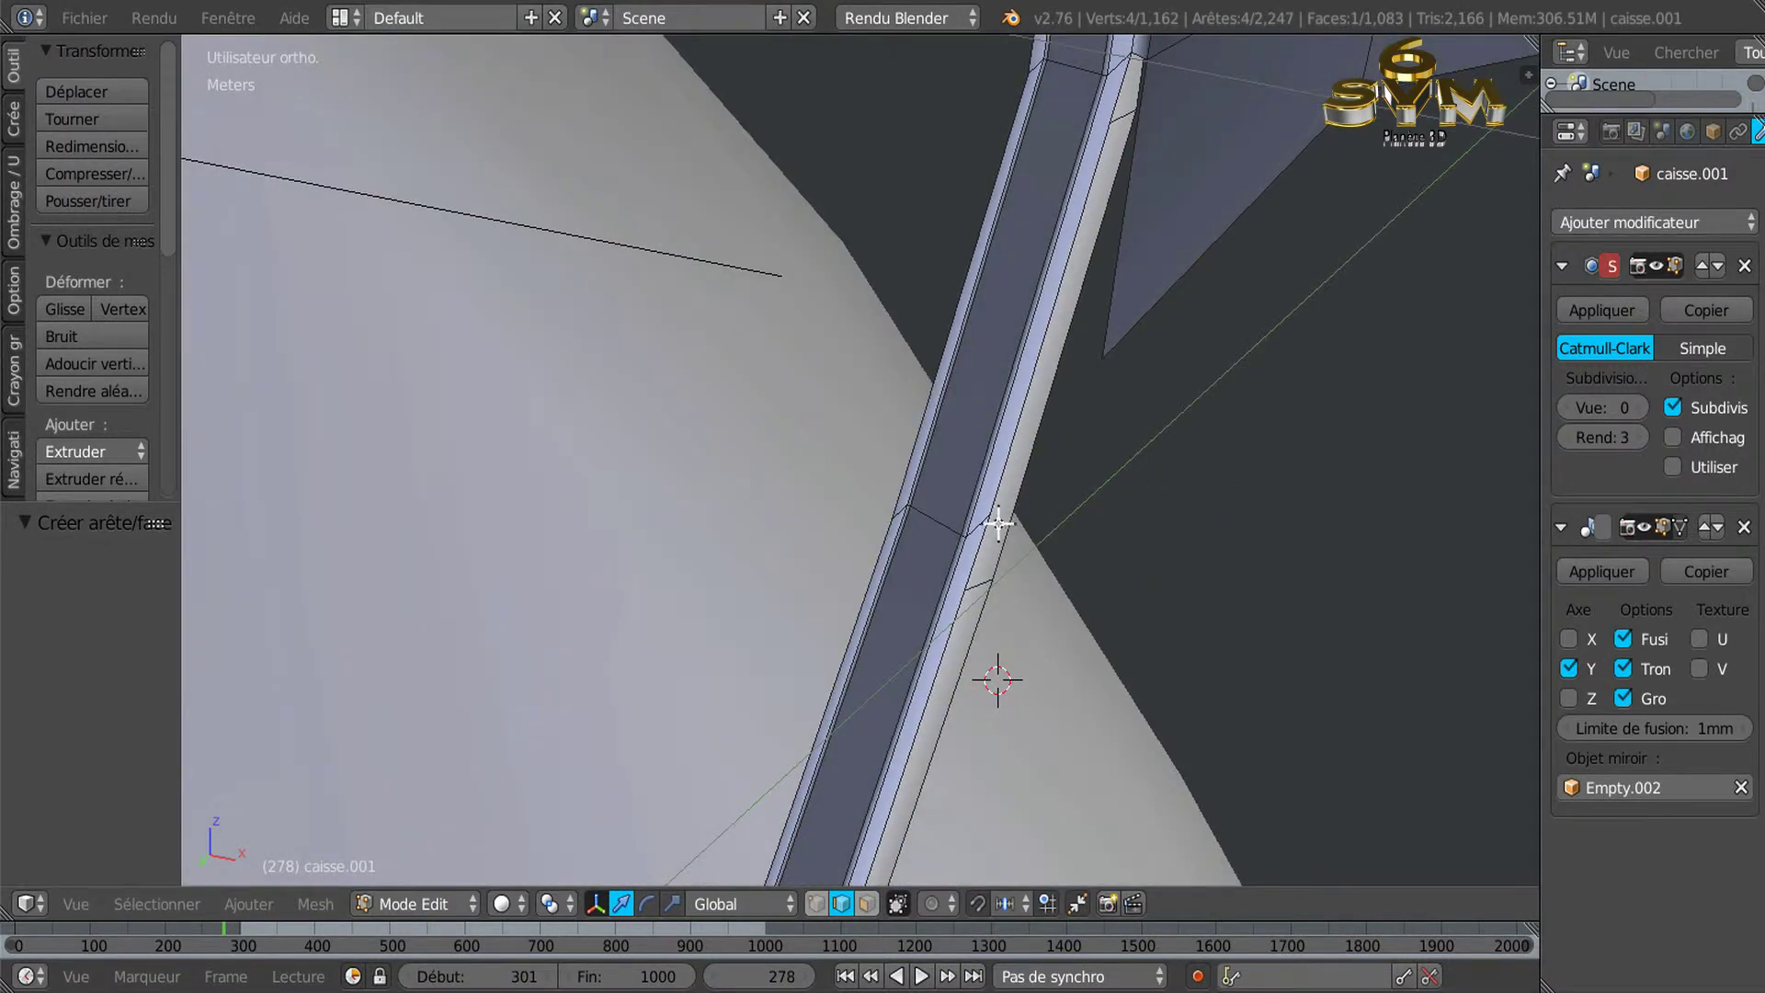
Select the edge loop along the trim strip and slide it by factor 0.427.
{"action": "right_click", "coordinate": [949, 524], "text": "alt"}
{"action": "mouse_move", "coordinate": [1086, 538]}
{"action": "middle_mouse_down"}
{"action": "mouse_move", "coordinate": [1003, 550]}
{"action": "mouse_move", "coordinate": [924, 602]}
{"action": "mouse_move", "coordinate": [1057, 563]}
{"action": "mouse_move", "coordinate": [1149, 575]}
{"action": "middle_mouse_up"}
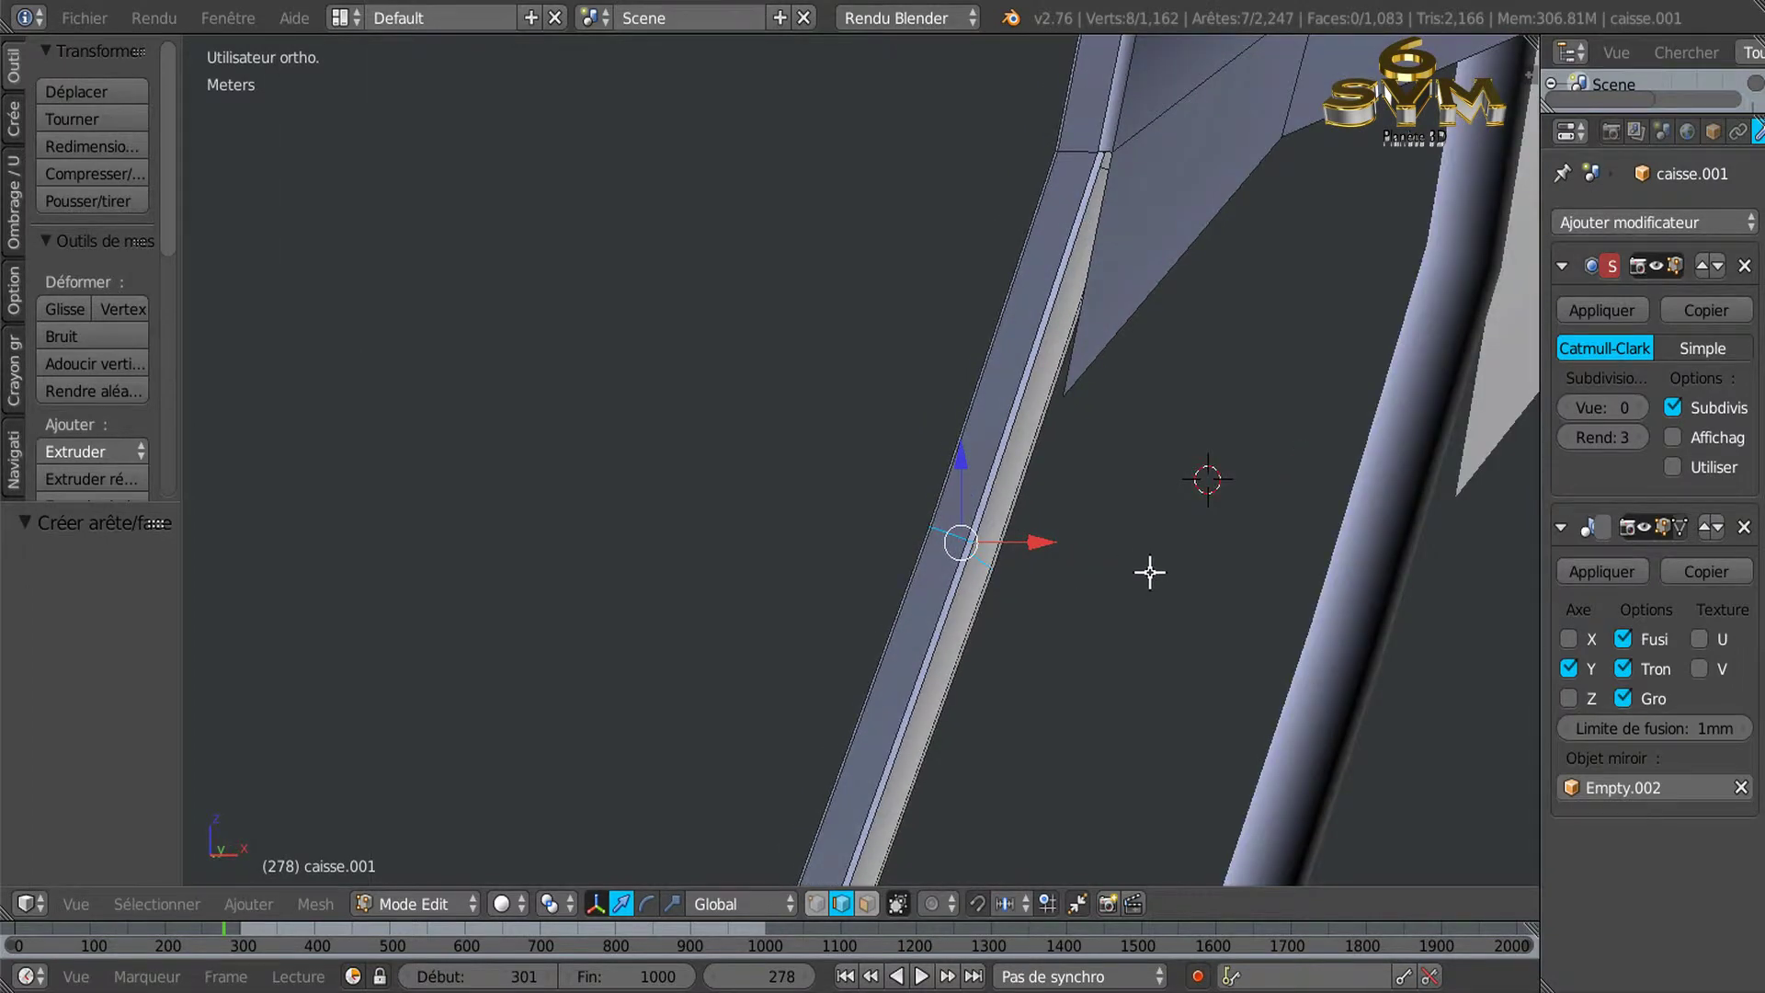
{"action": "scroll", "coordinate": [966, 736], "scroll_direction": "down", "scroll_amount": 2}
{"action": "mouse_move", "coordinate": [965, 736]}
{"action": "middle_mouse_down"}
{"action": "mouse_move", "coordinate": [1115, 657]}
{"action": "mouse_move", "coordinate": [1174, 670]}
{"action": "middle_mouse_up"}
{"action": "scroll", "coordinate": [1174, 670], "scroll_direction": "up", "scroll_amount": 1}
{"action": "scroll", "coordinate": [1170, 673], "scroll_direction": "up", "scroll_amount": 1}
{"action": "scroll", "coordinate": [931, 593], "scroll_direction": "up", "scroll_amount": 2}
{"action": "scroll", "coordinate": [933, 592], "scroll_direction": "down", "scroll_amount": 1}
{"action": "scroll", "coordinate": [938, 591], "scroll_direction": "up", "scroll_amount": 1}
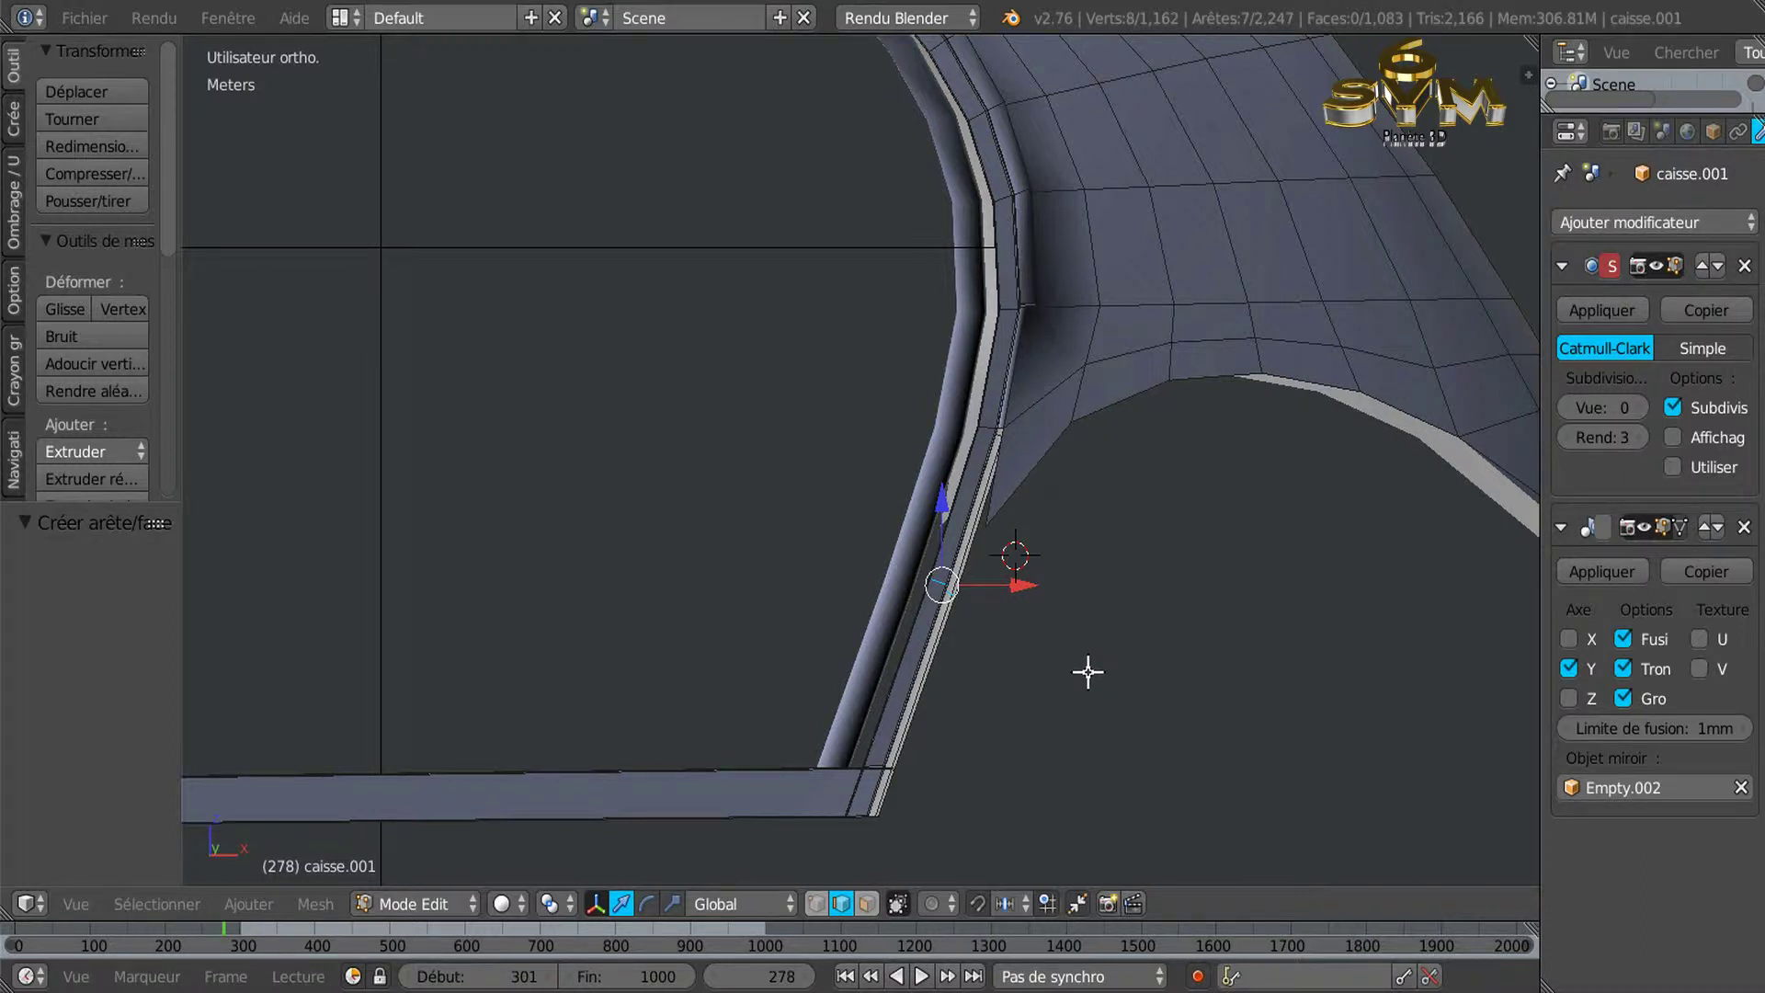
{"action": "key", "text": "g"}
{"action": "key", "text": "g"}
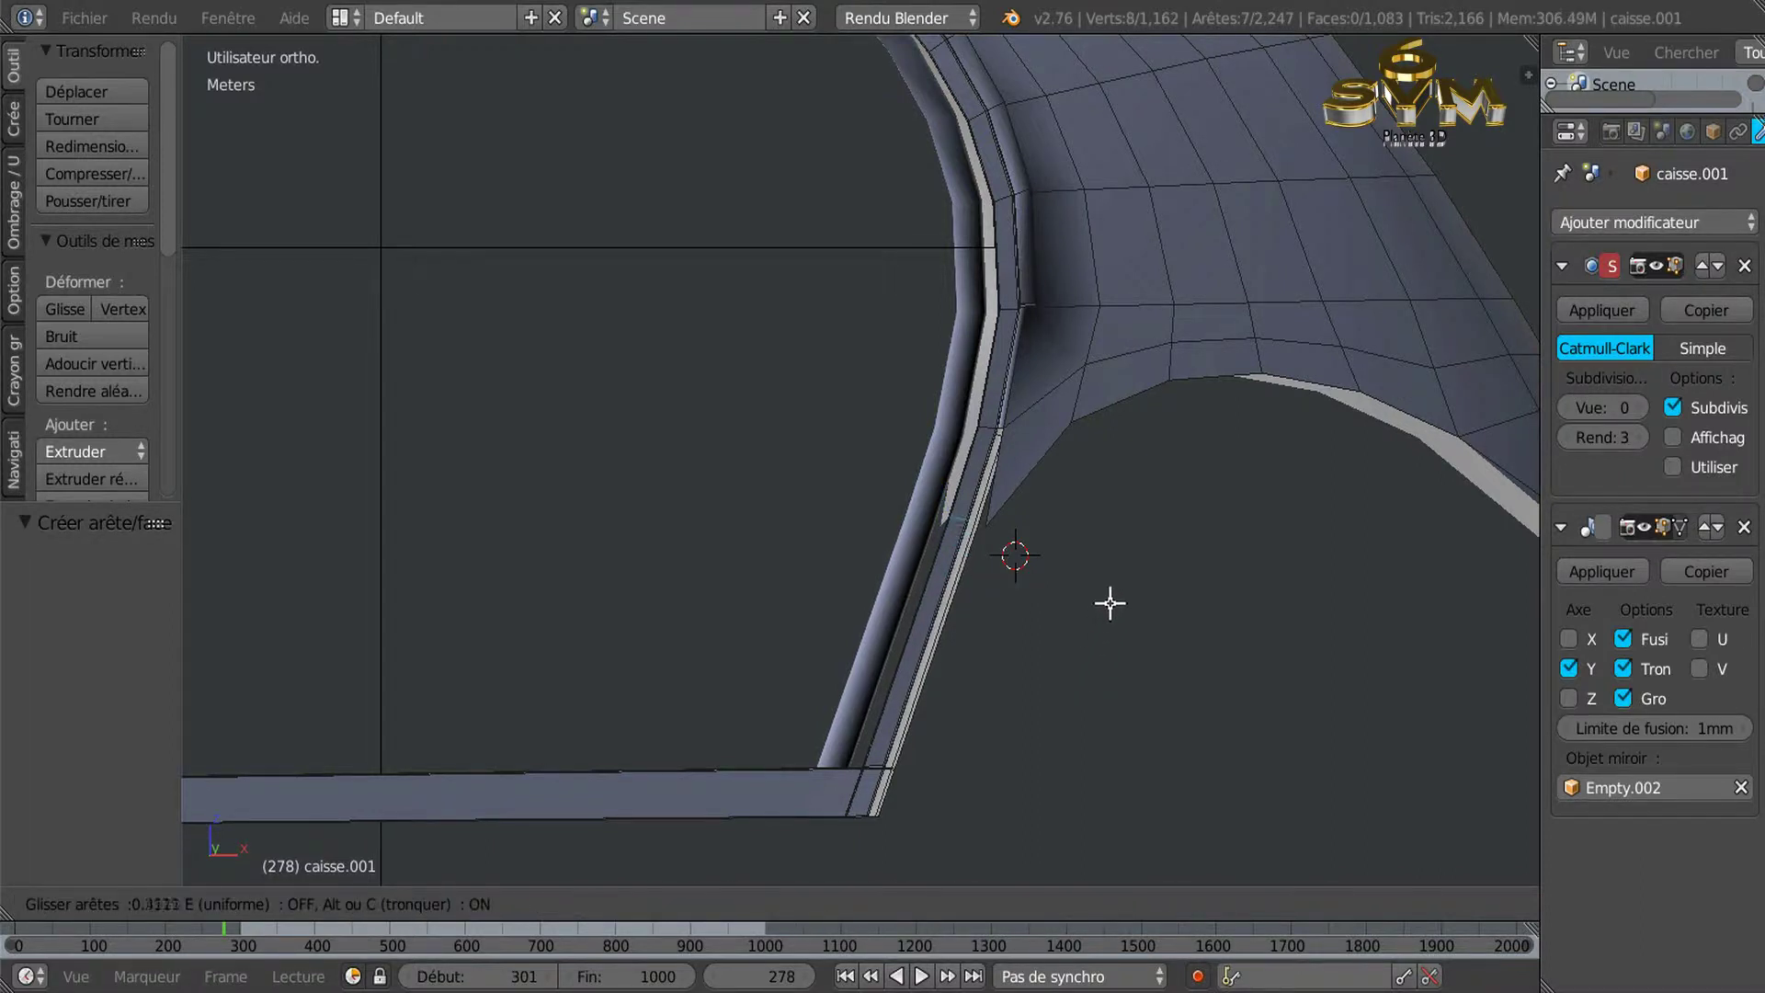
{"action": "left_click", "coordinate": [1111, 601]}
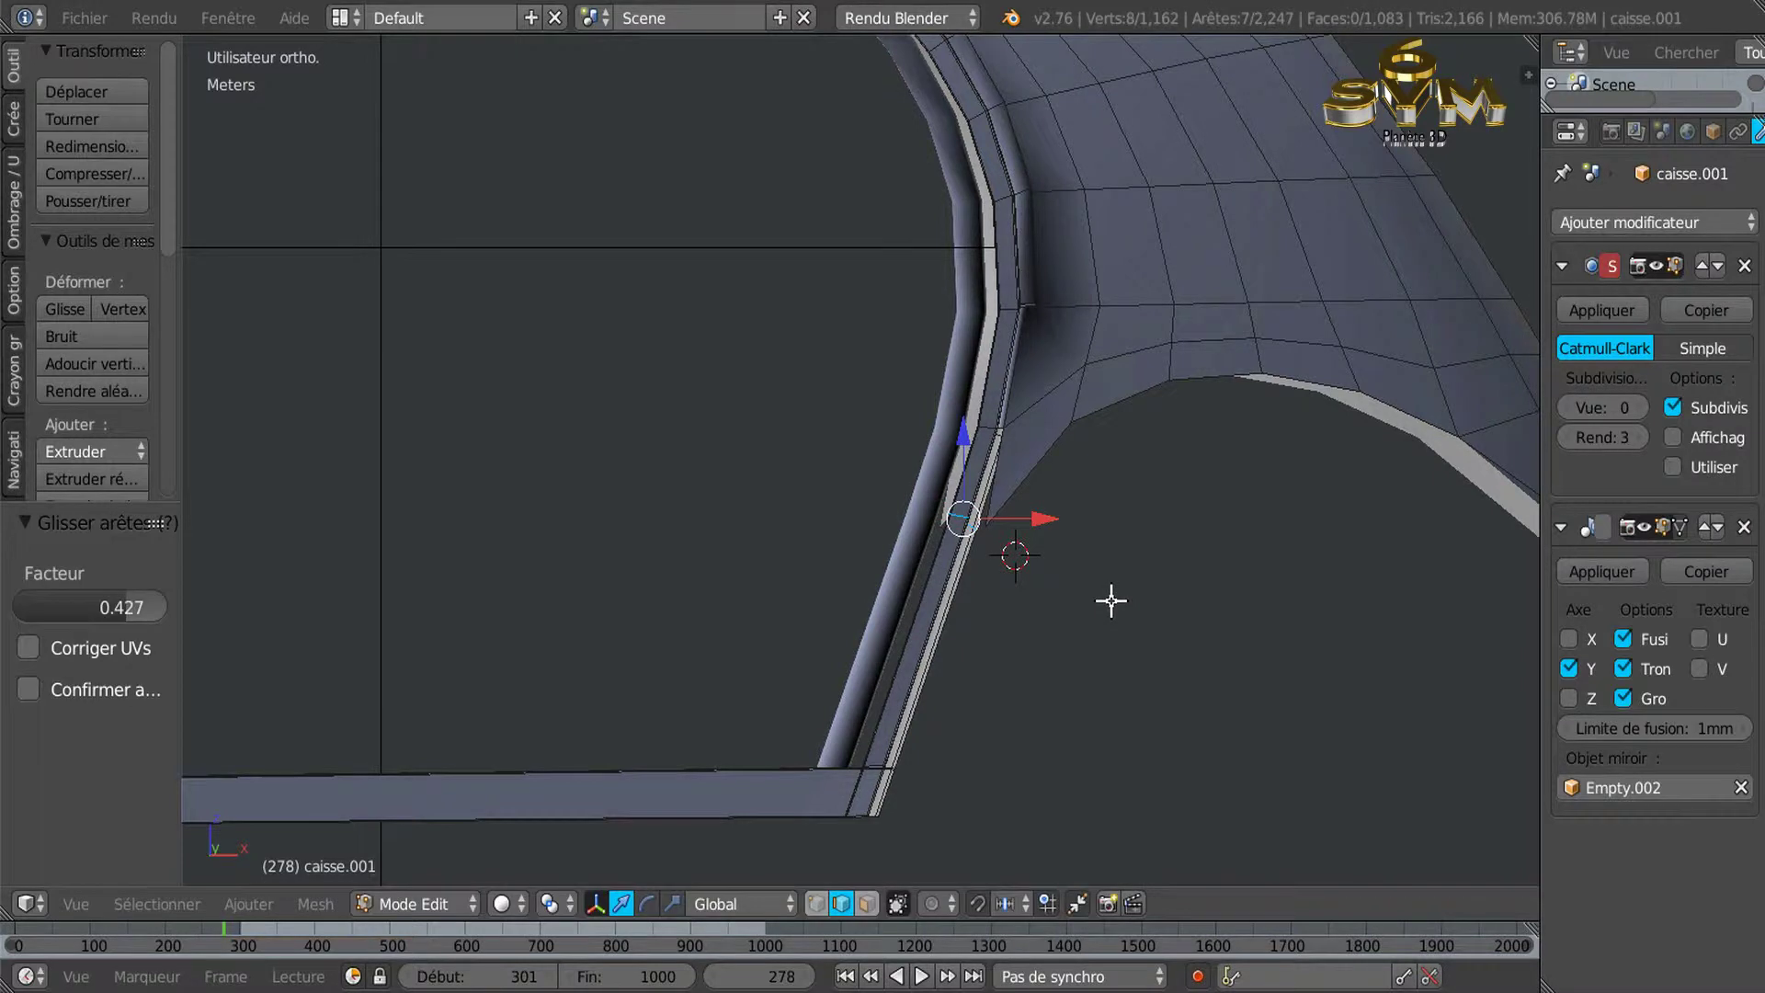
{"action": "scroll", "coordinate": [1002, 515], "scroll_direction": "up", "scroll_amount": 1}
{"action": "scroll", "coordinate": [1002, 514], "scroll_direction": "up", "scroll_amount": 5}
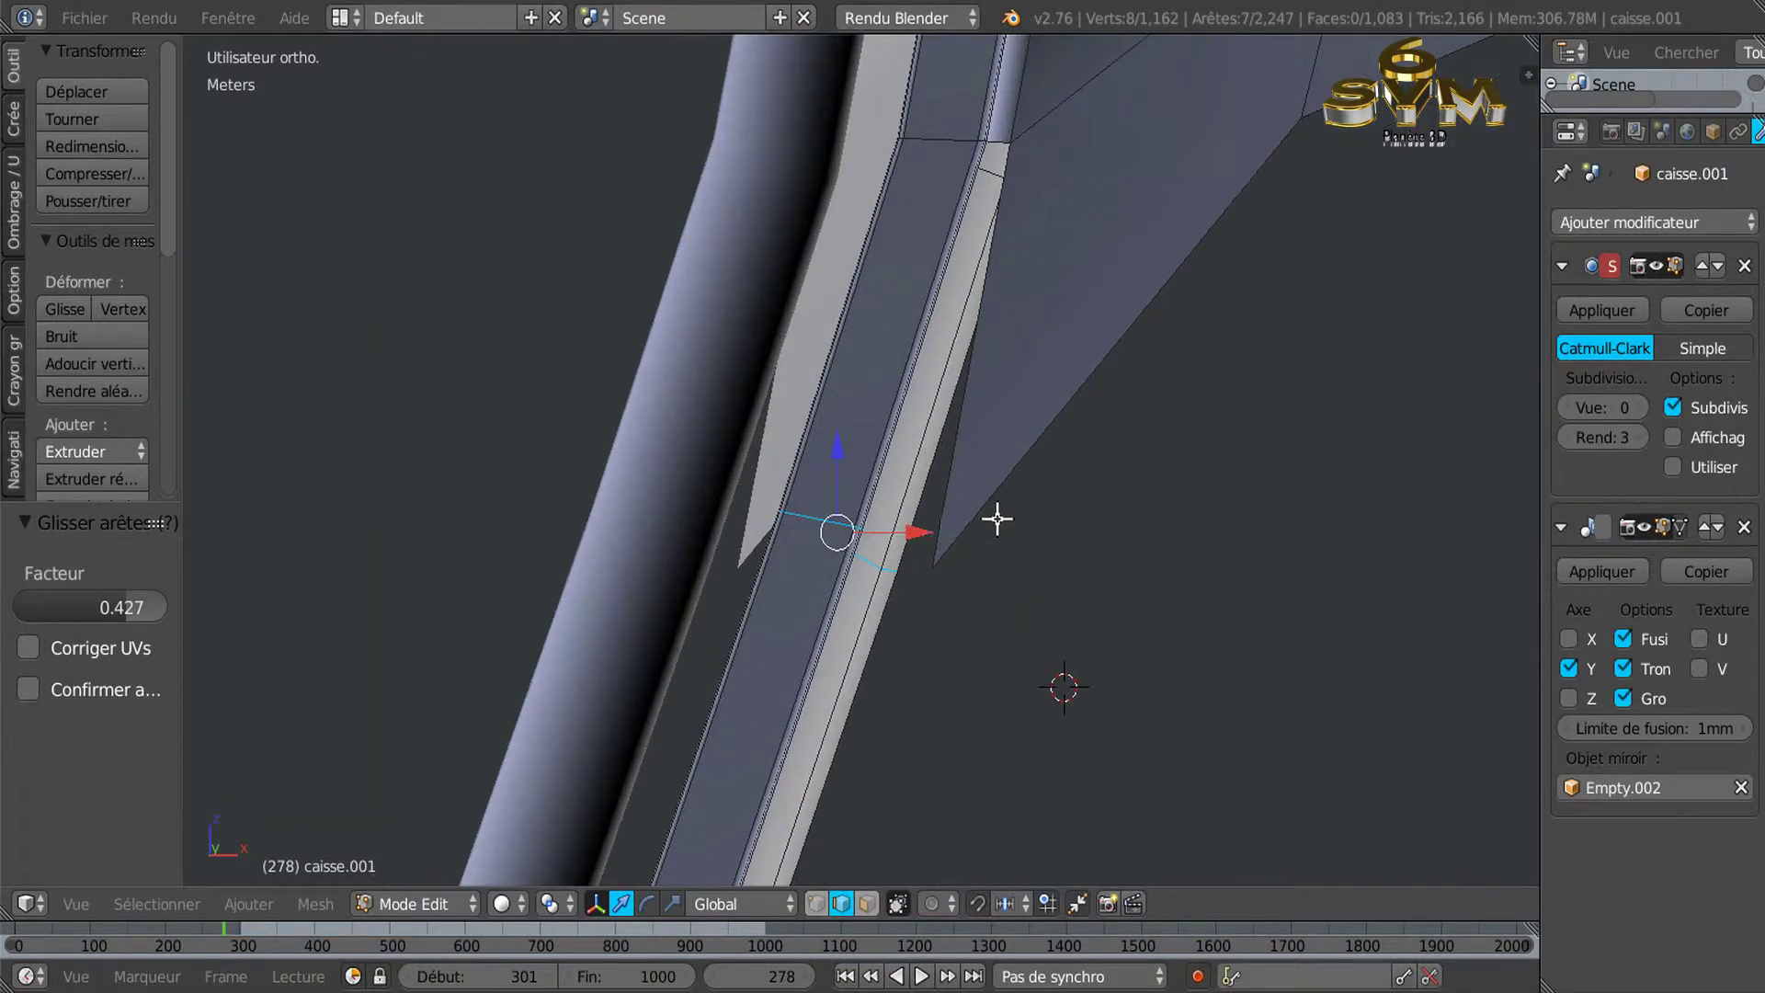
{"action": "scroll", "coordinate": [988, 608], "scroll_direction": "down", "scroll_amount": 1}
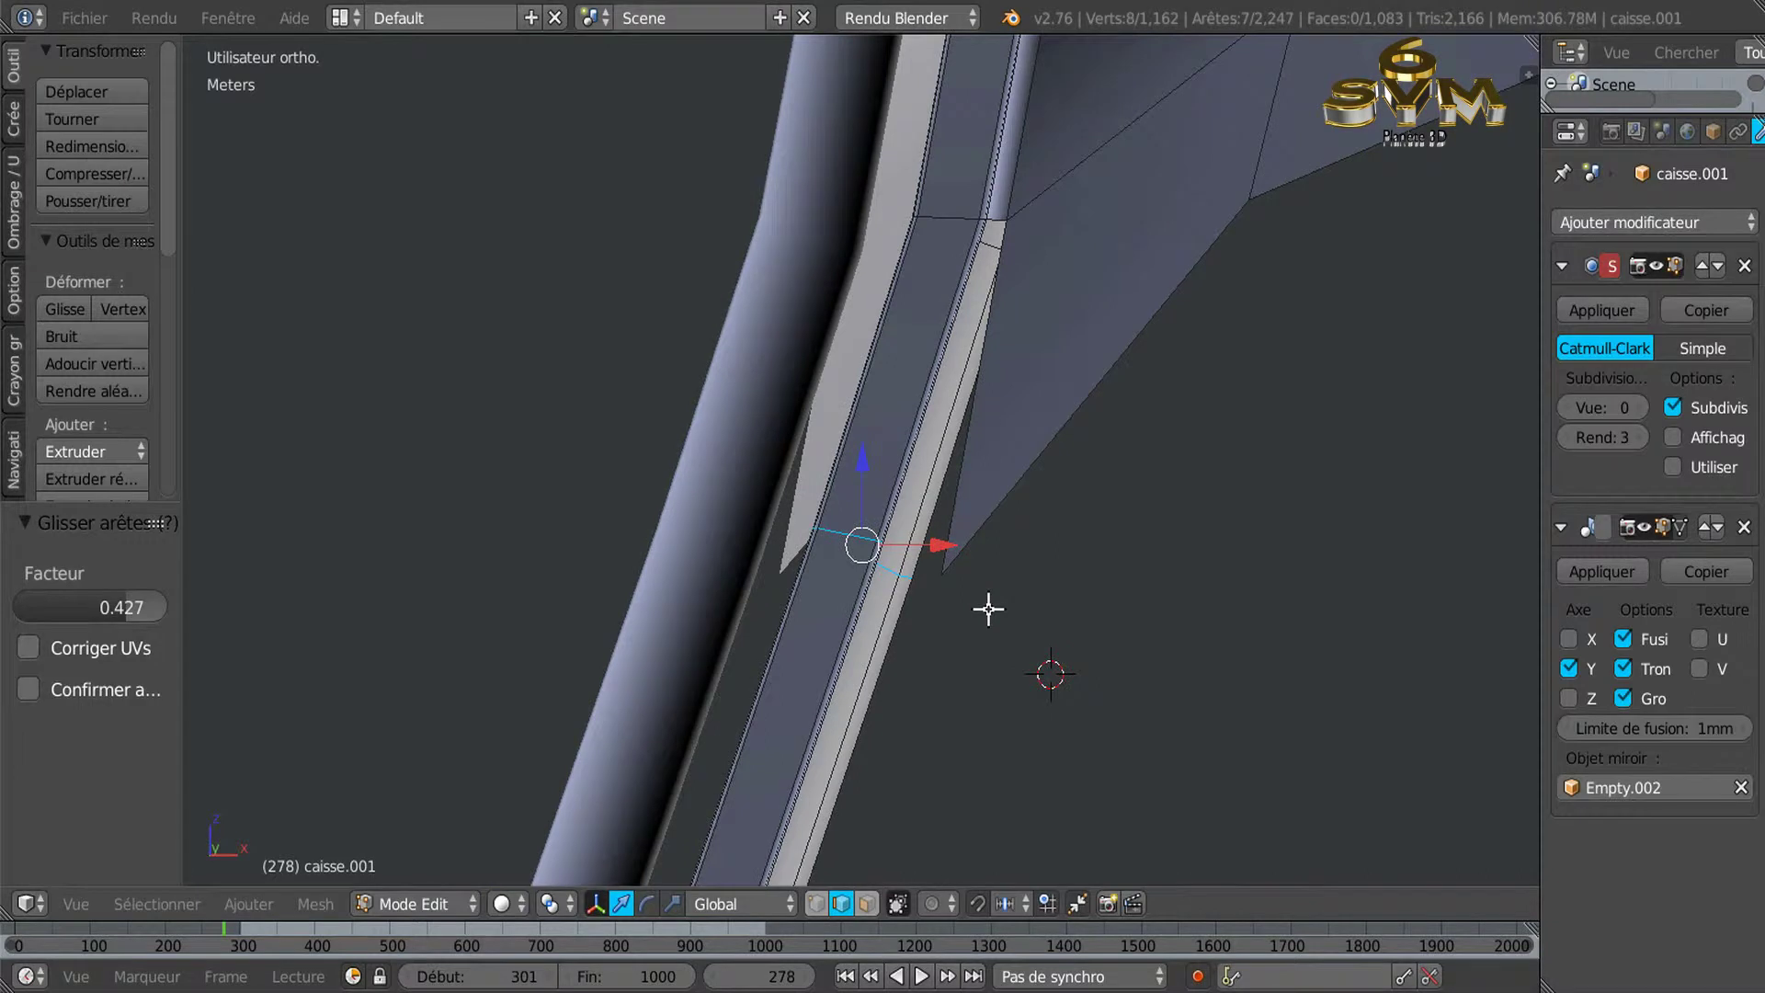
Select the quarter panel's lower tip vertex and view it in front orthographic view.
{"action": "right_click", "coordinate": [961, 576]}
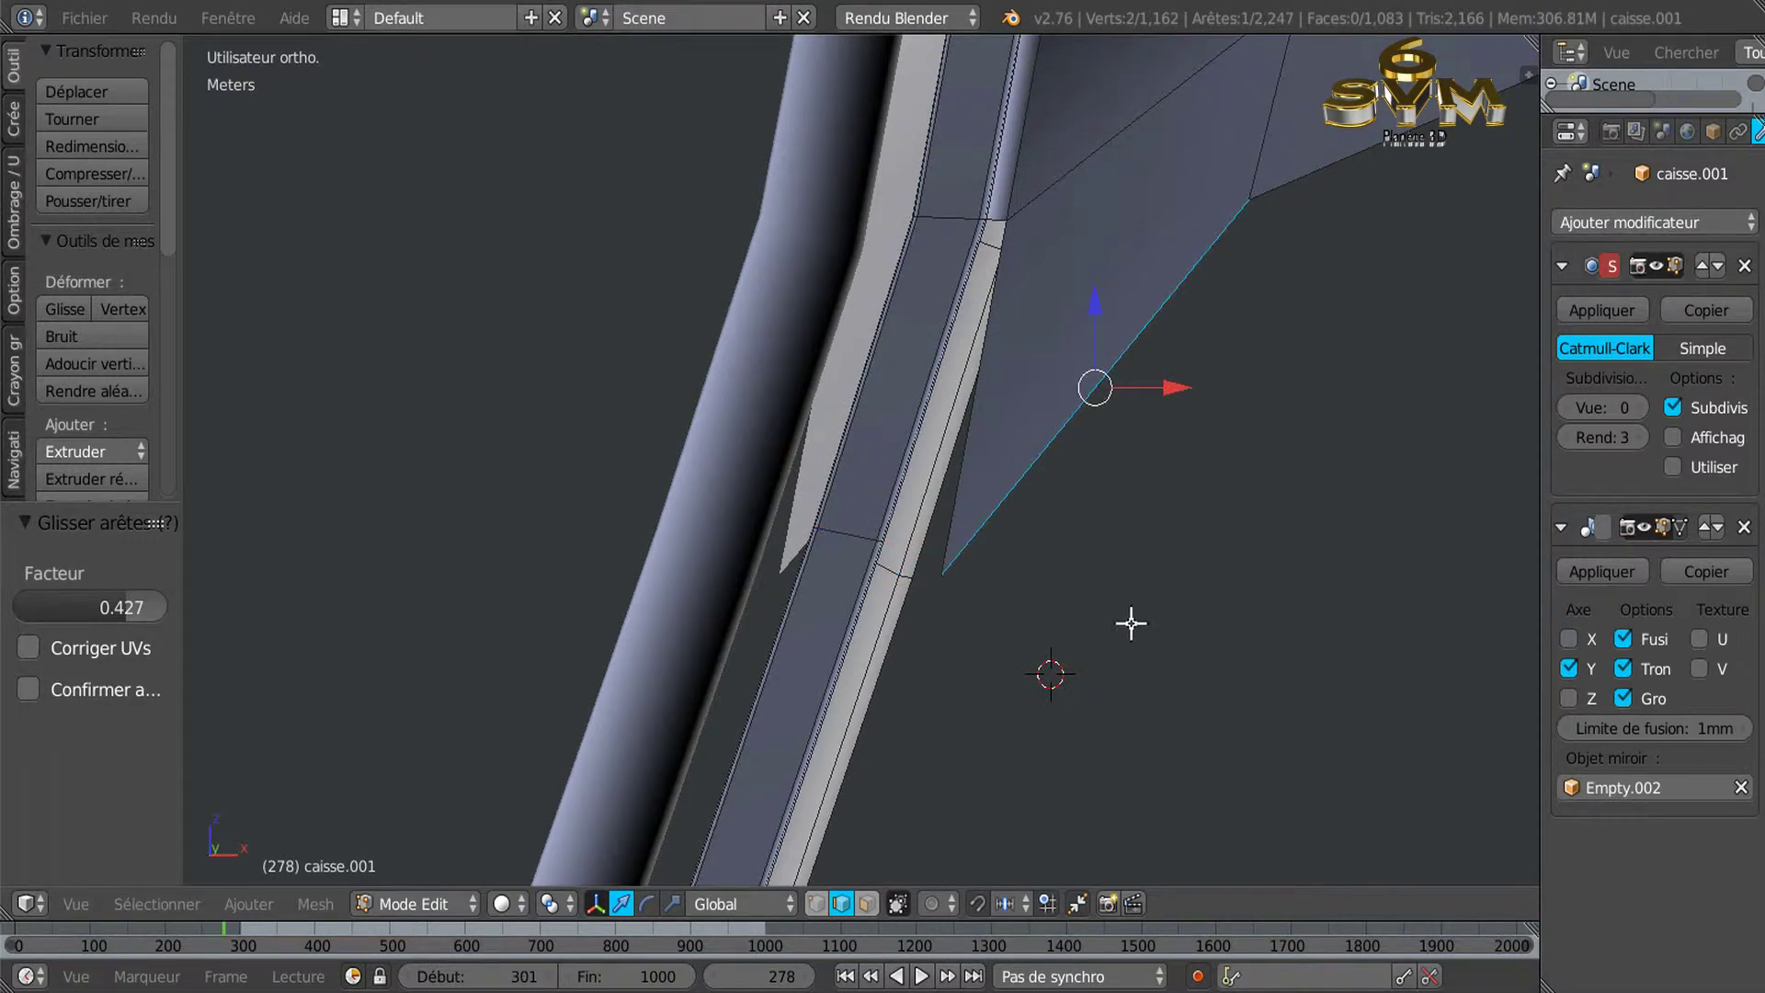
{"action": "left_click", "coordinate": [821, 904]}
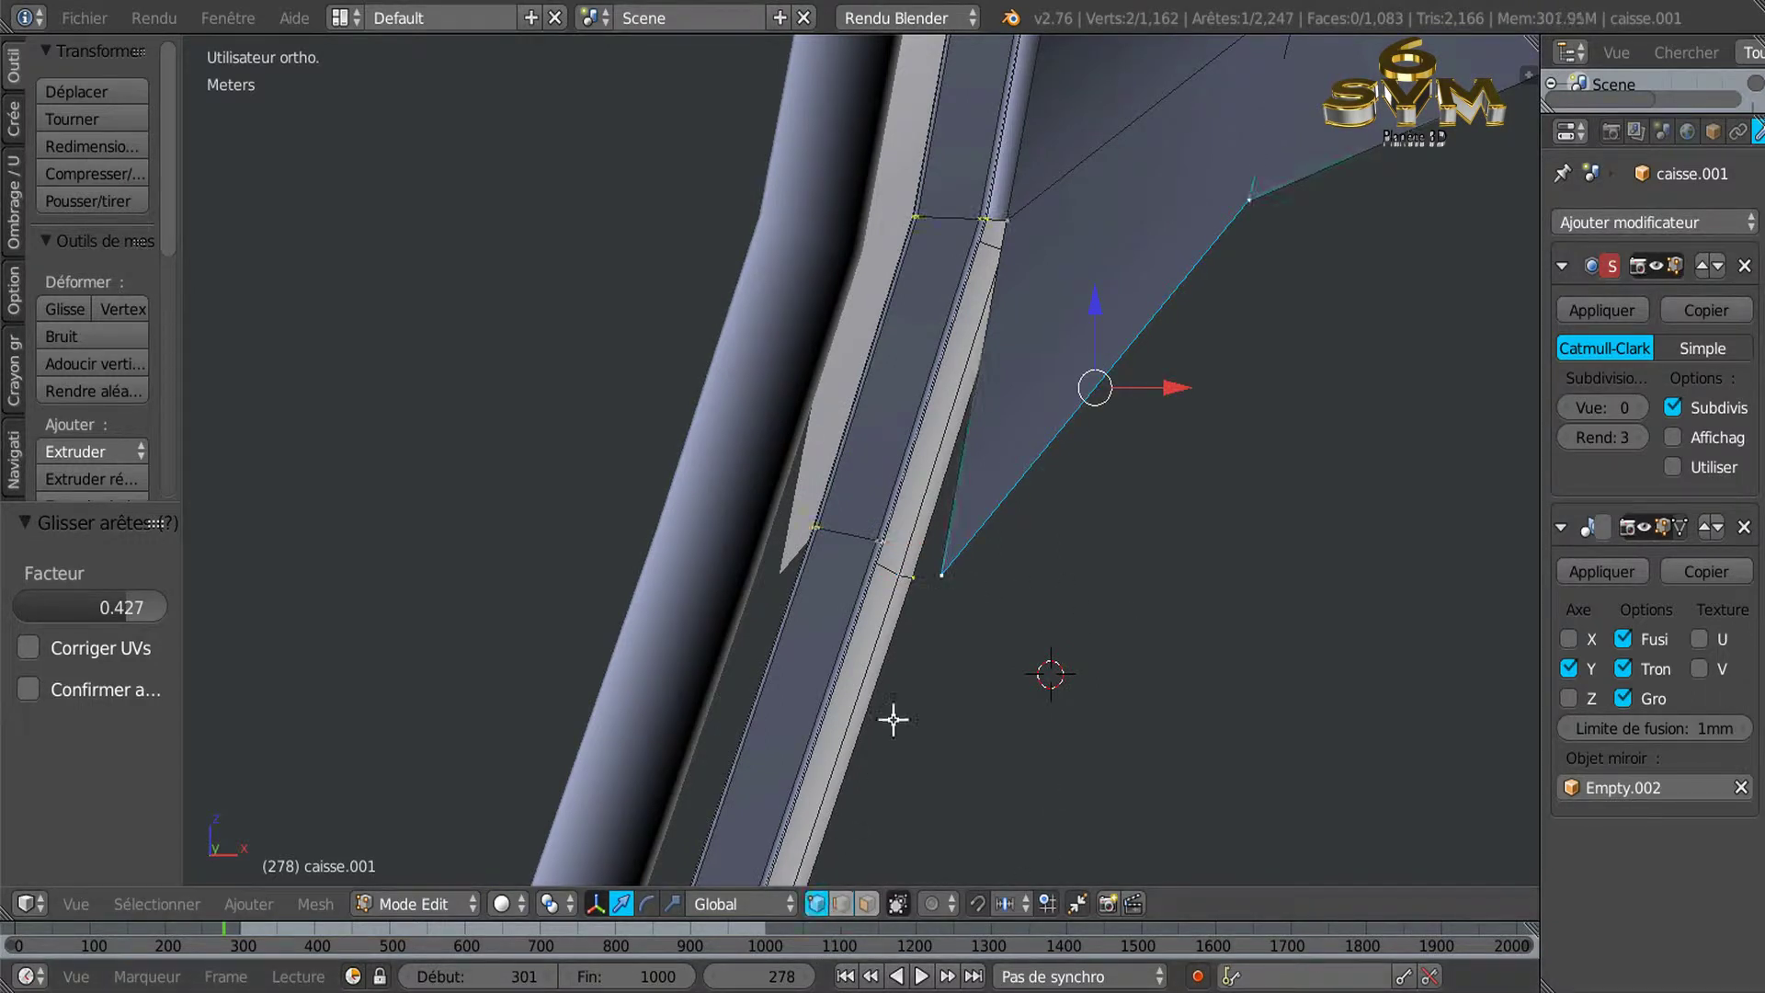
{"action": "right_click", "coordinate": [941, 576]}
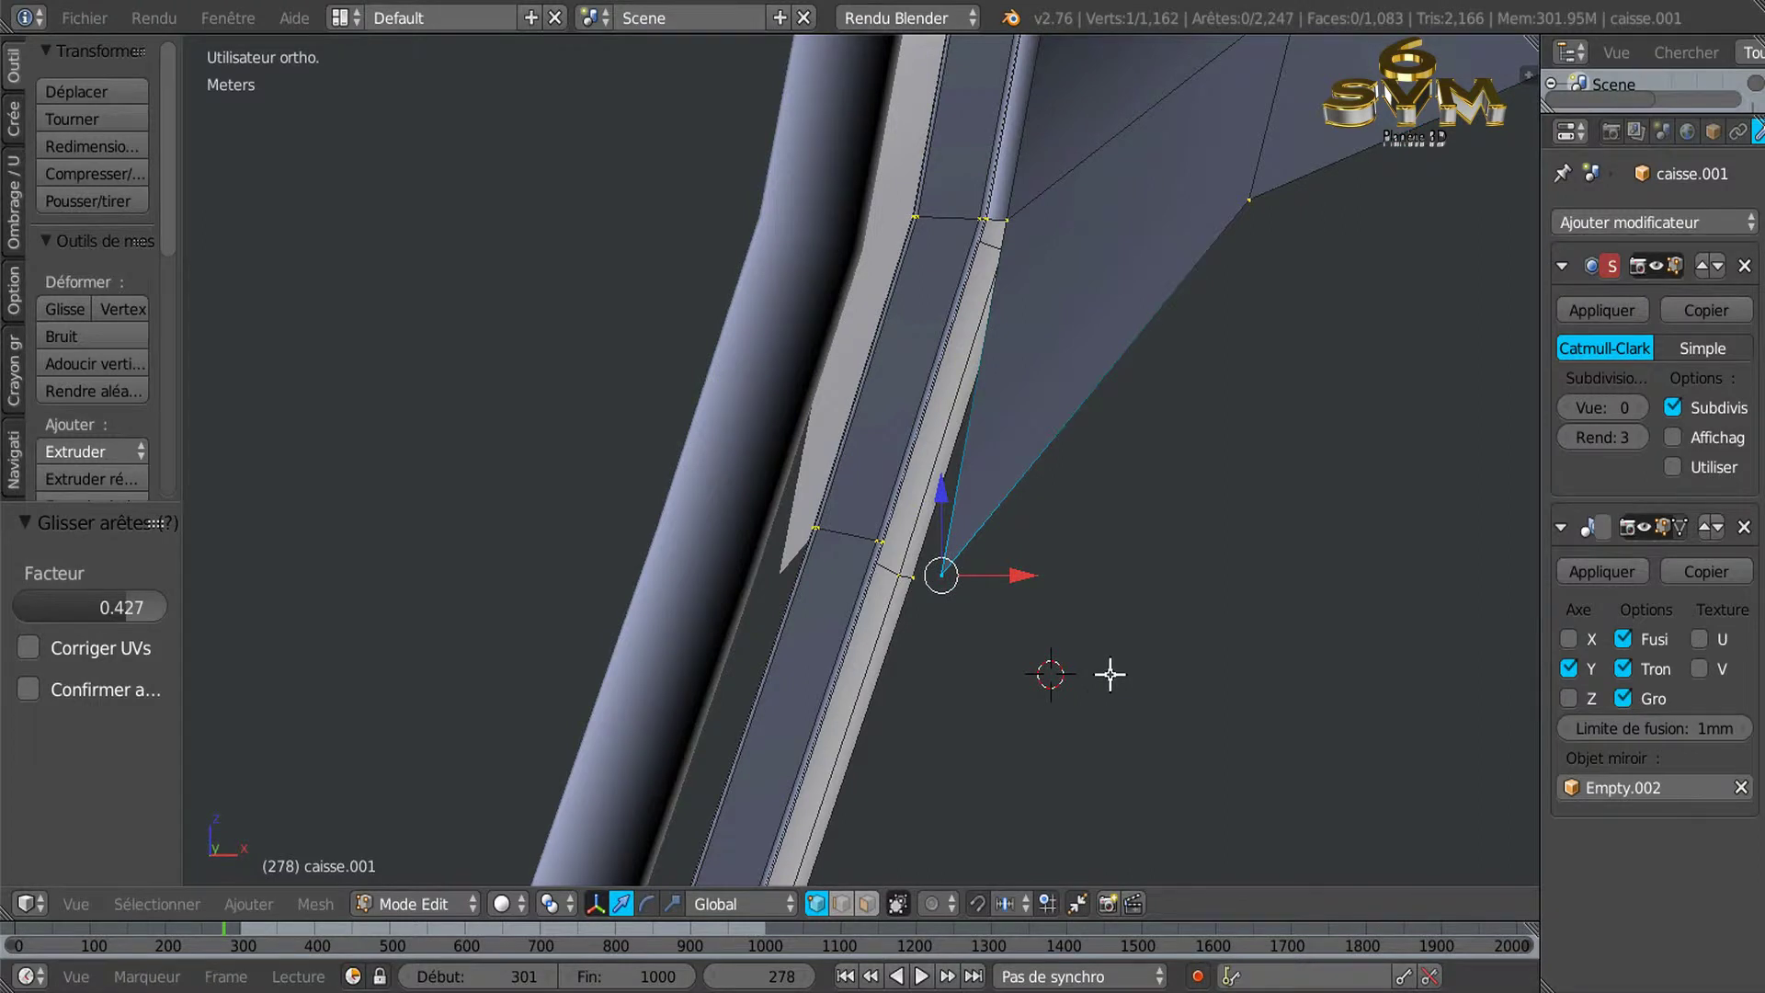
{"action": "key", "text": "KP_1"}
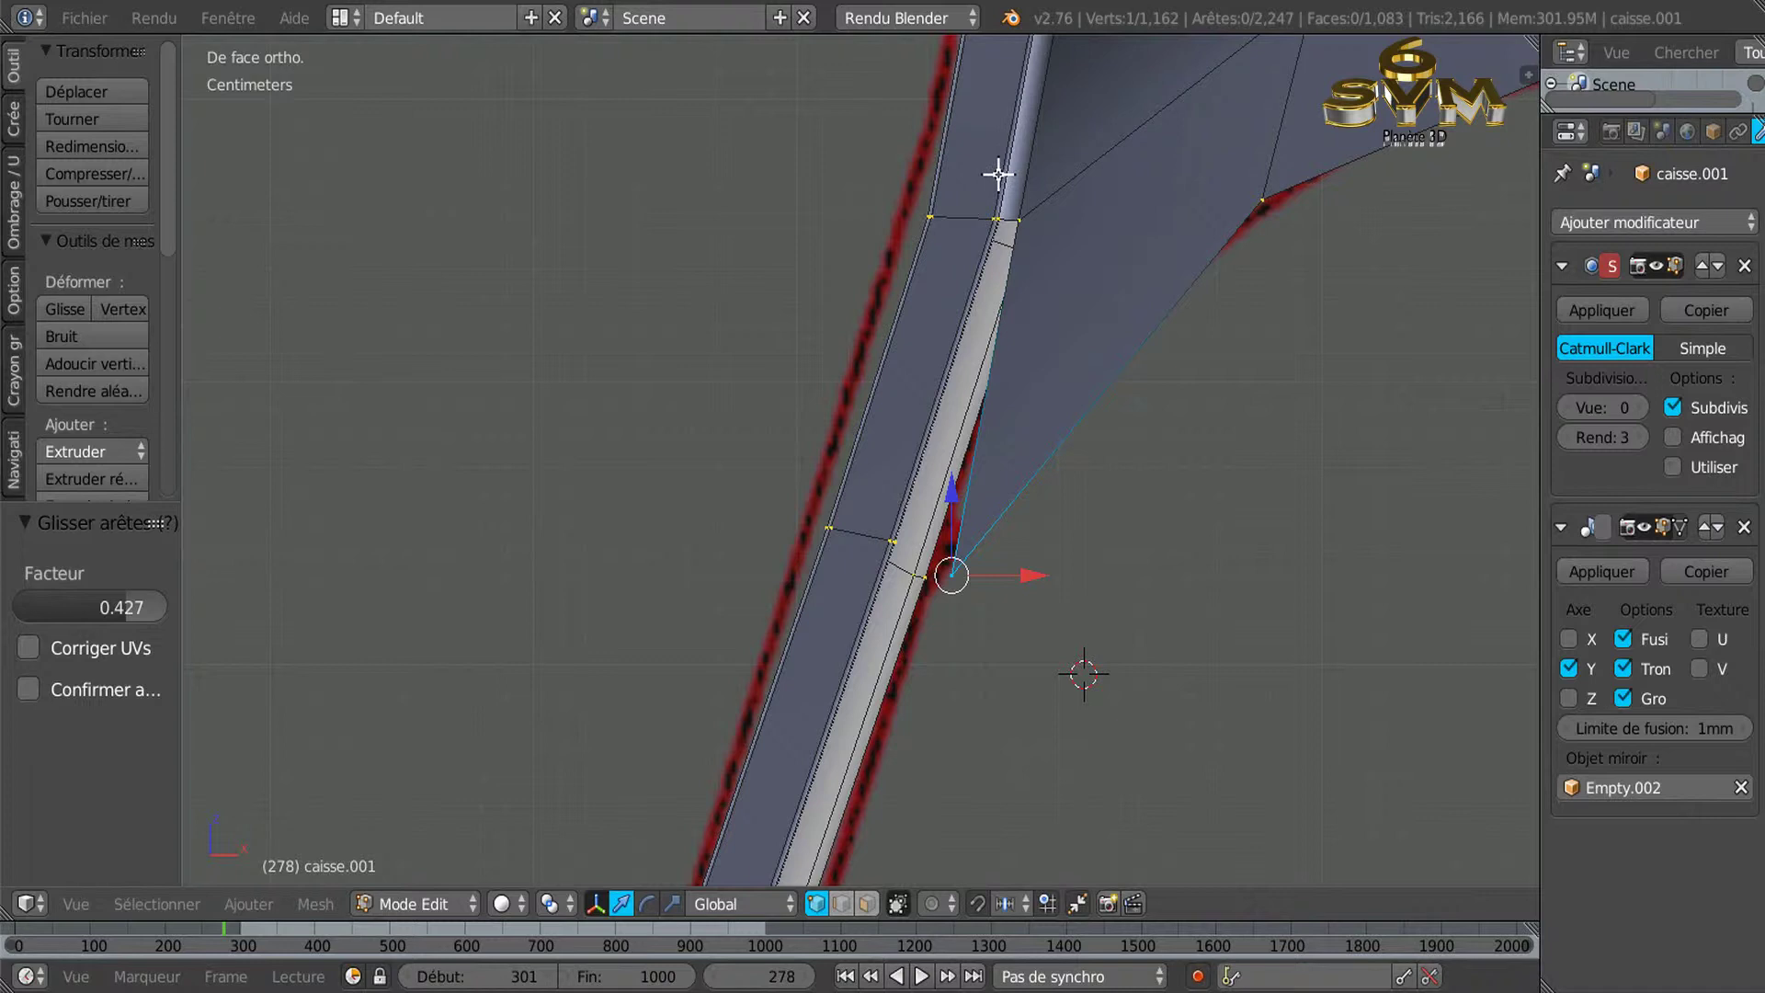
Move the quarter panel's tip vertex -1.938 cm along X.
{"action": "scroll", "coordinate": [1005, 197], "scroll_direction": "down", "scroll_amount": 1}
{"action": "scroll", "coordinate": [1007, 236], "scroll_direction": "down", "scroll_amount": 1}
{"action": "middle_click_drag", "start_coordinate": [1037, 216], "coordinate": [1006, 400], "text": "shift"}
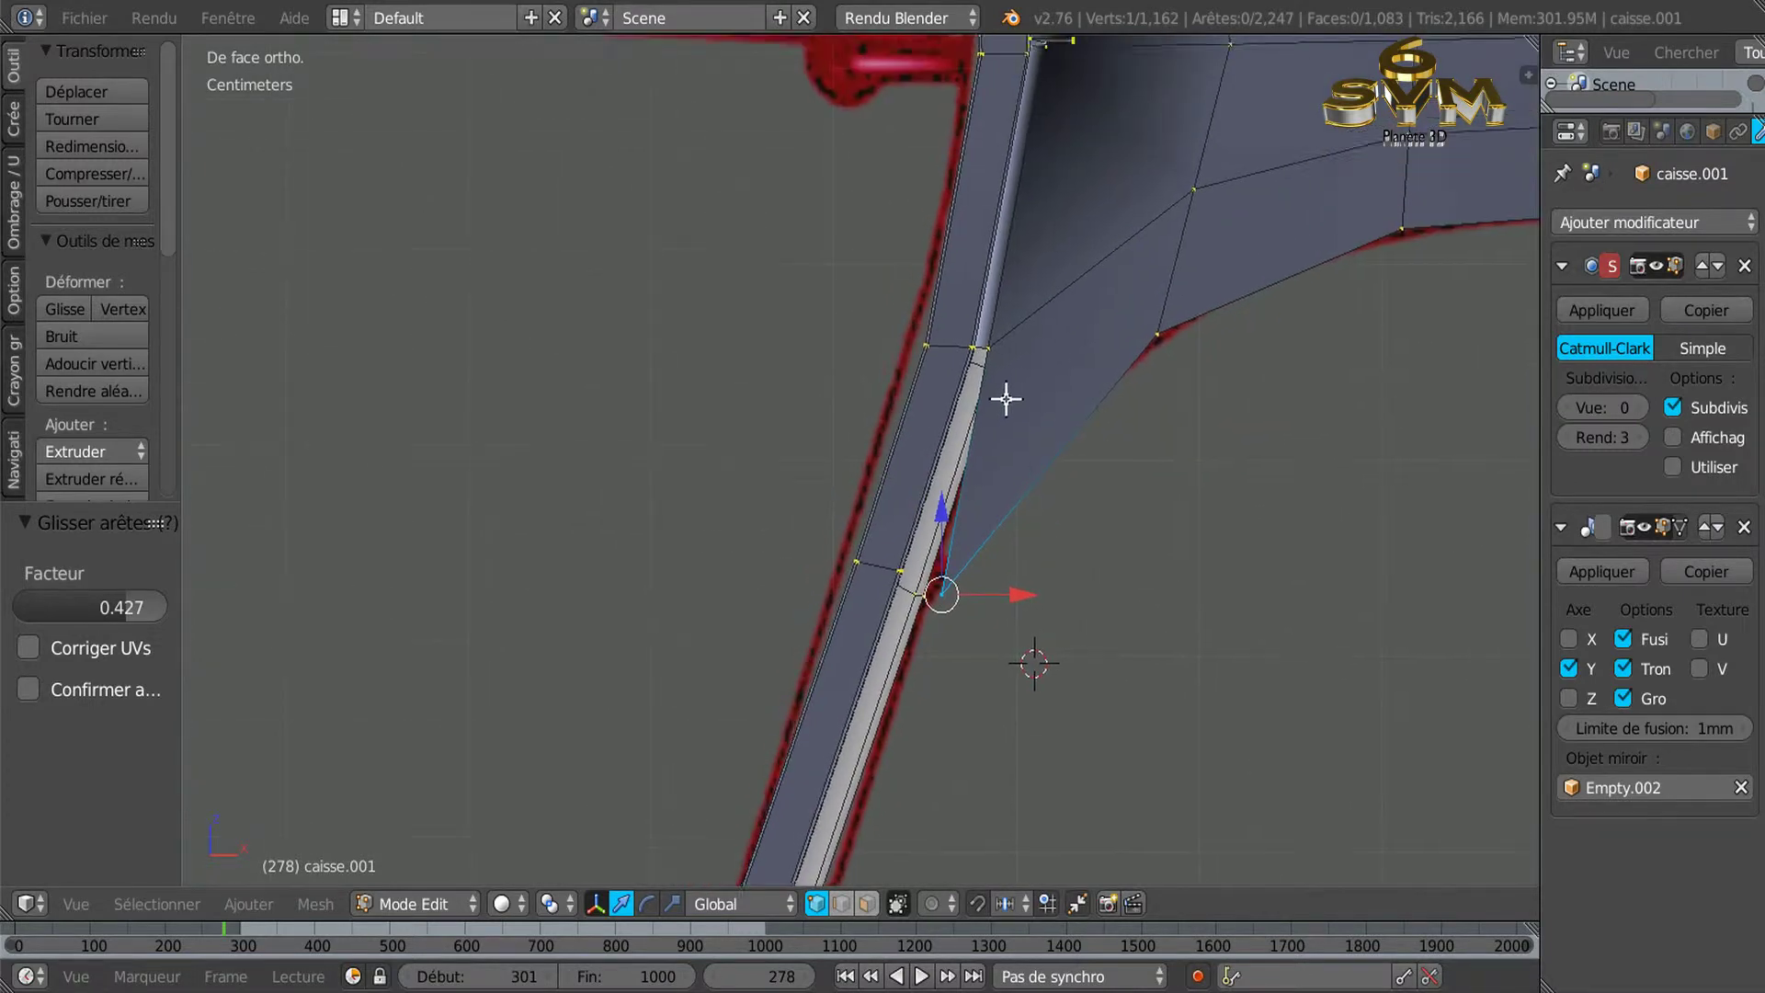
{"action": "key", "text": "g"}
{"action": "key", "text": "x"}
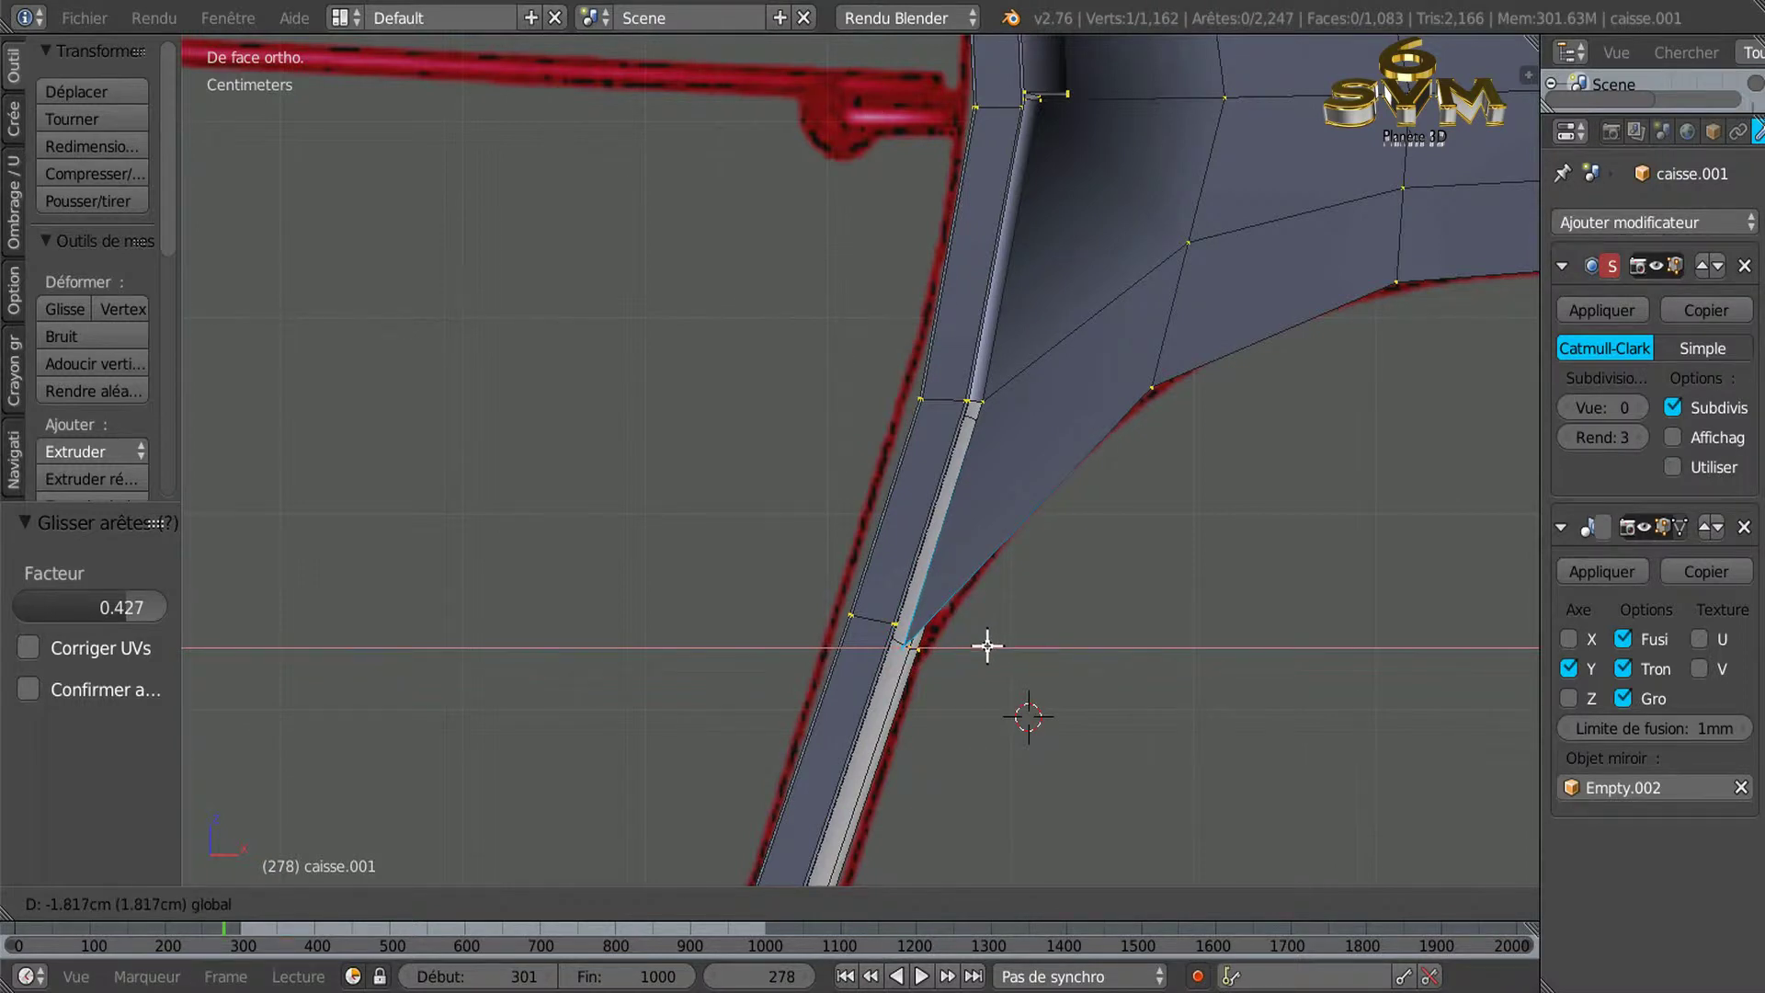
{"action": "left_click", "coordinate": [984, 634]}
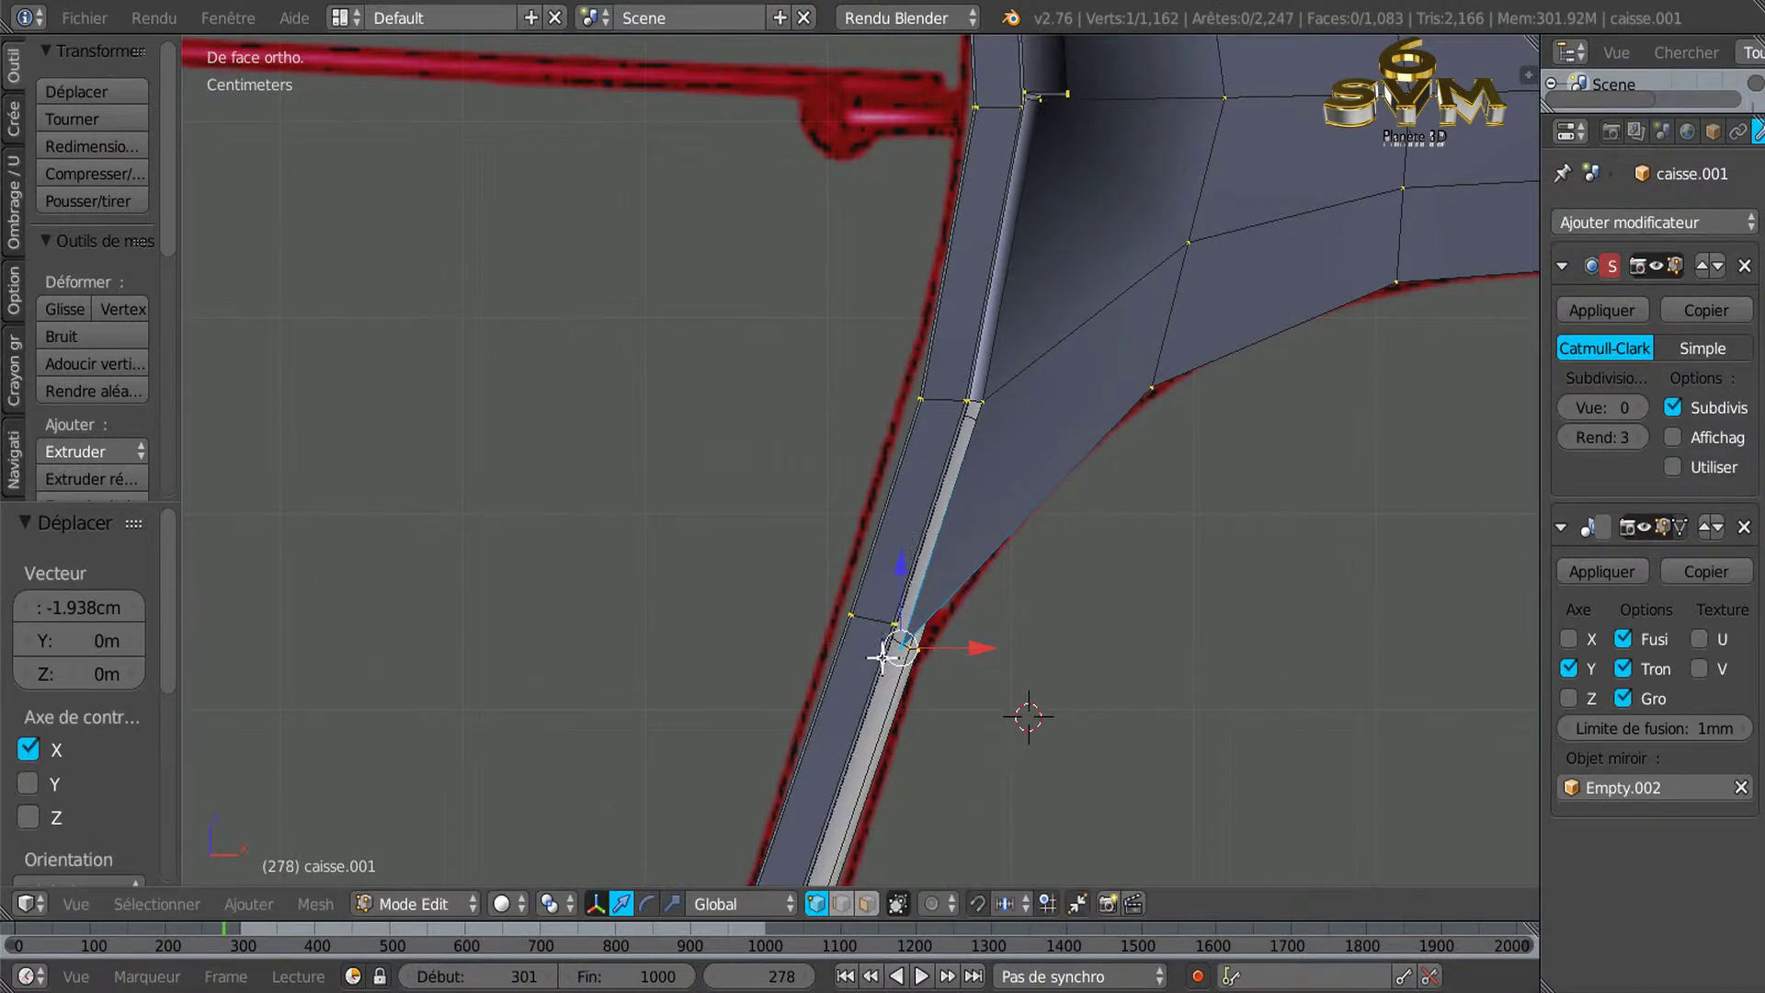
Slide the trim-strip edge loop, flatten it with LoopTools, and align it with the panel tip.
{"action": "scroll", "coordinate": [827, 616], "scroll_direction": "up", "scroll_amount": 3}
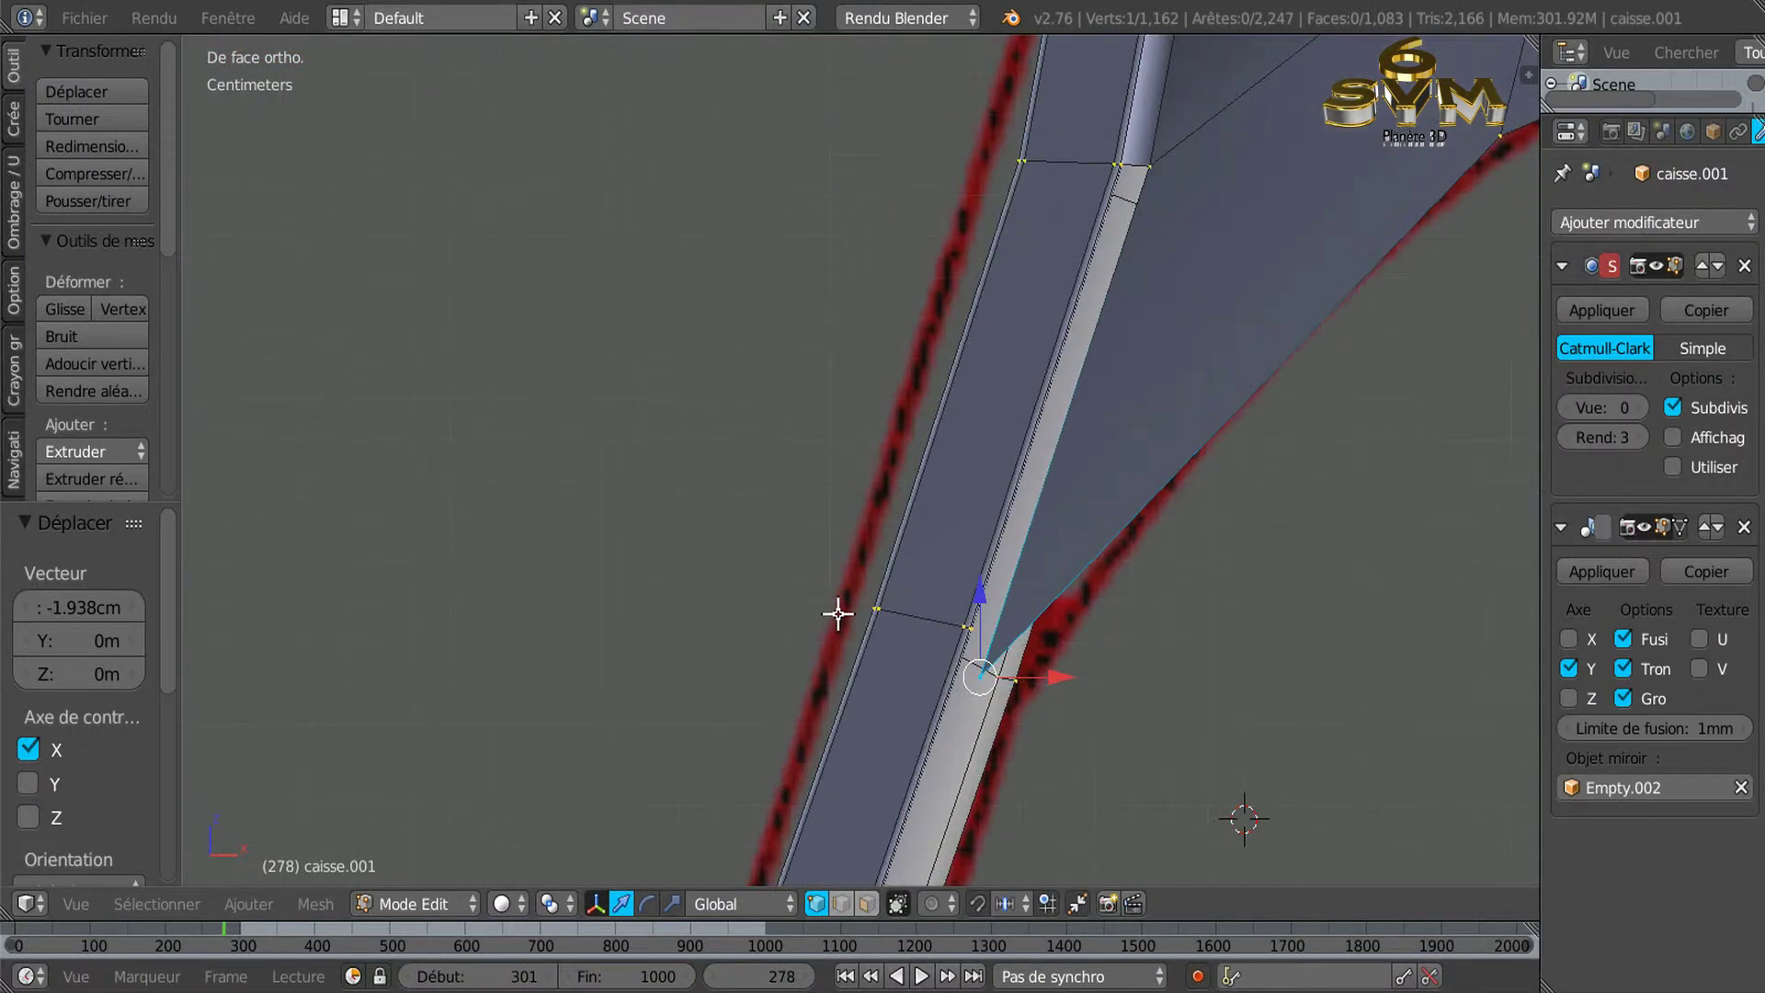
{"action": "scroll", "coordinate": [830, 614], "scroll_direction": "up", "scroll_amount": 2}
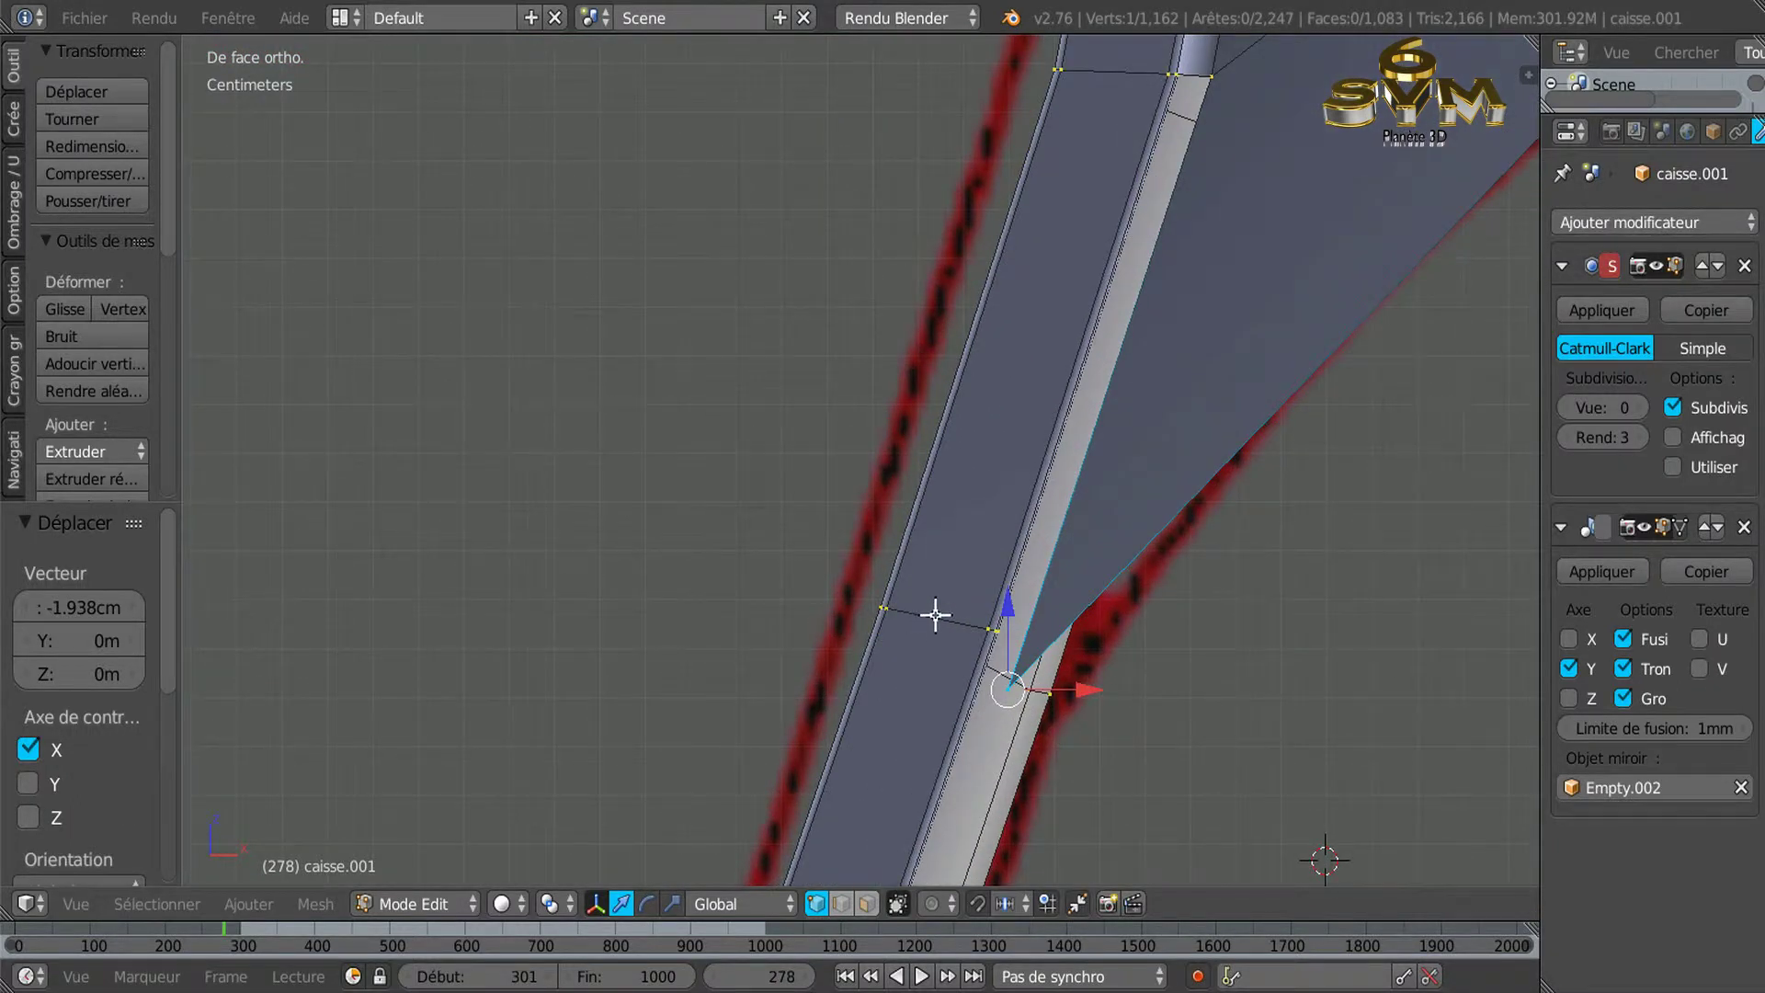
{"action": "left_click", "coordinate": [935, 614], "text": "alt"}
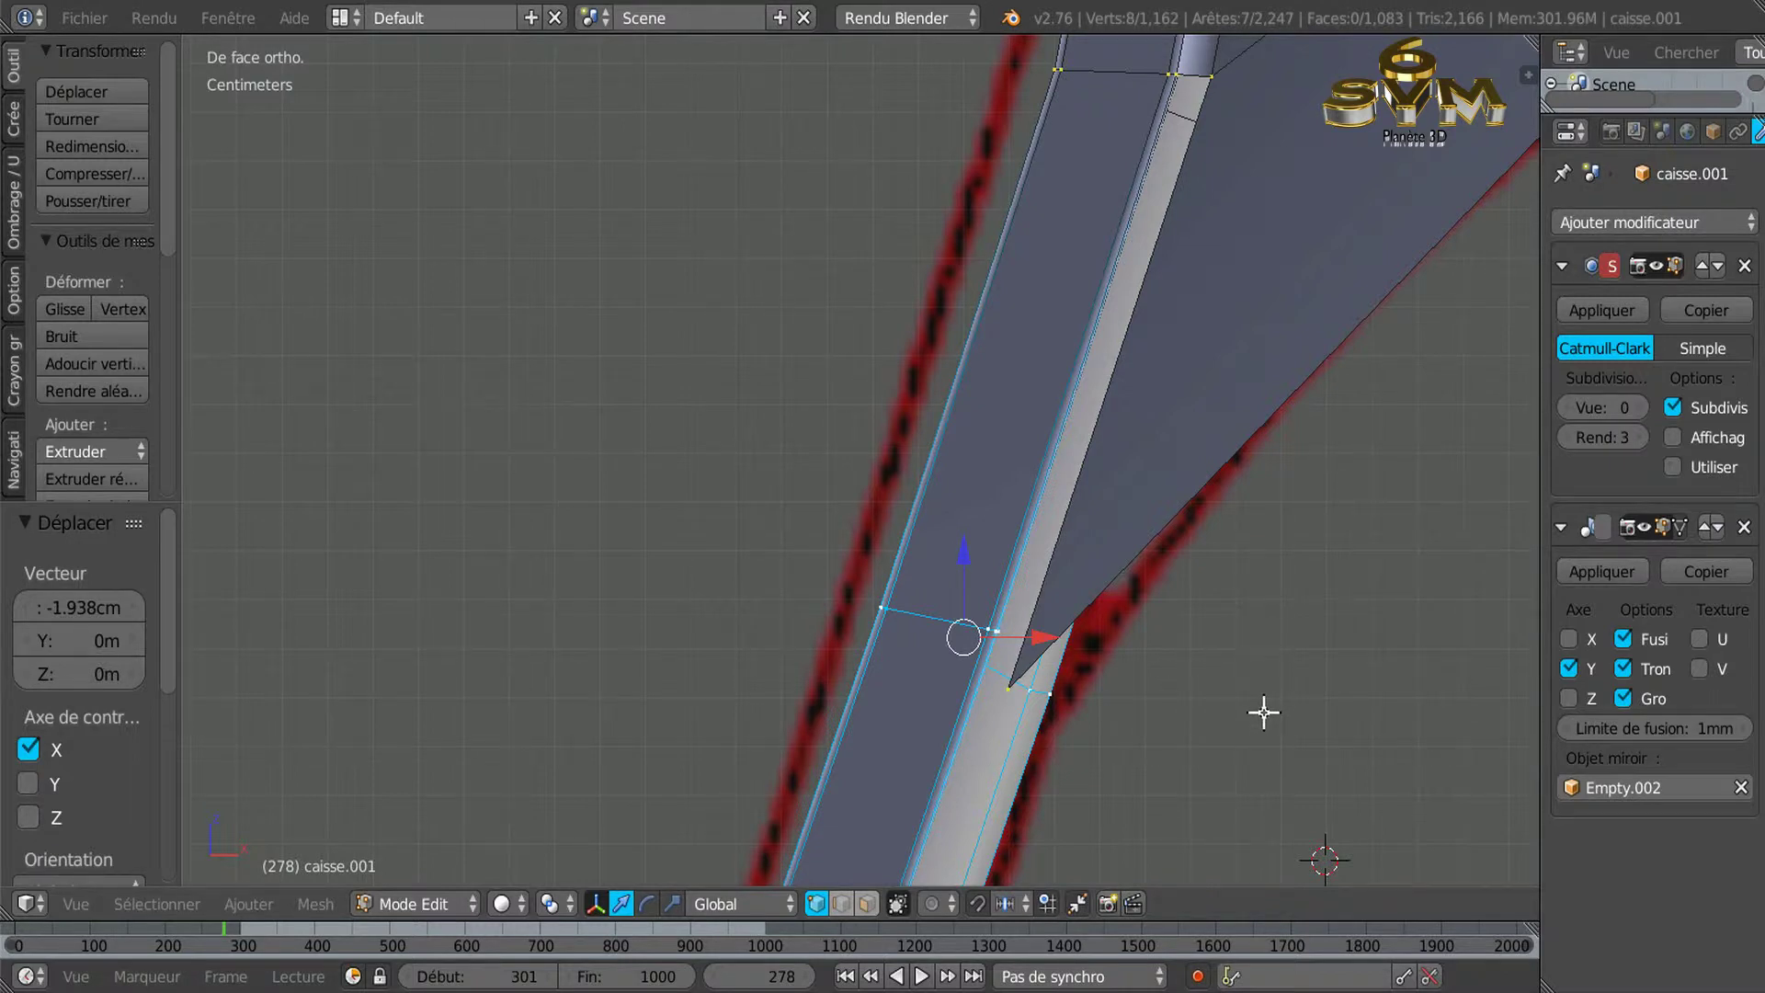
{"action": "key", "text": "g"}
{"action": "key", "text": "g"}
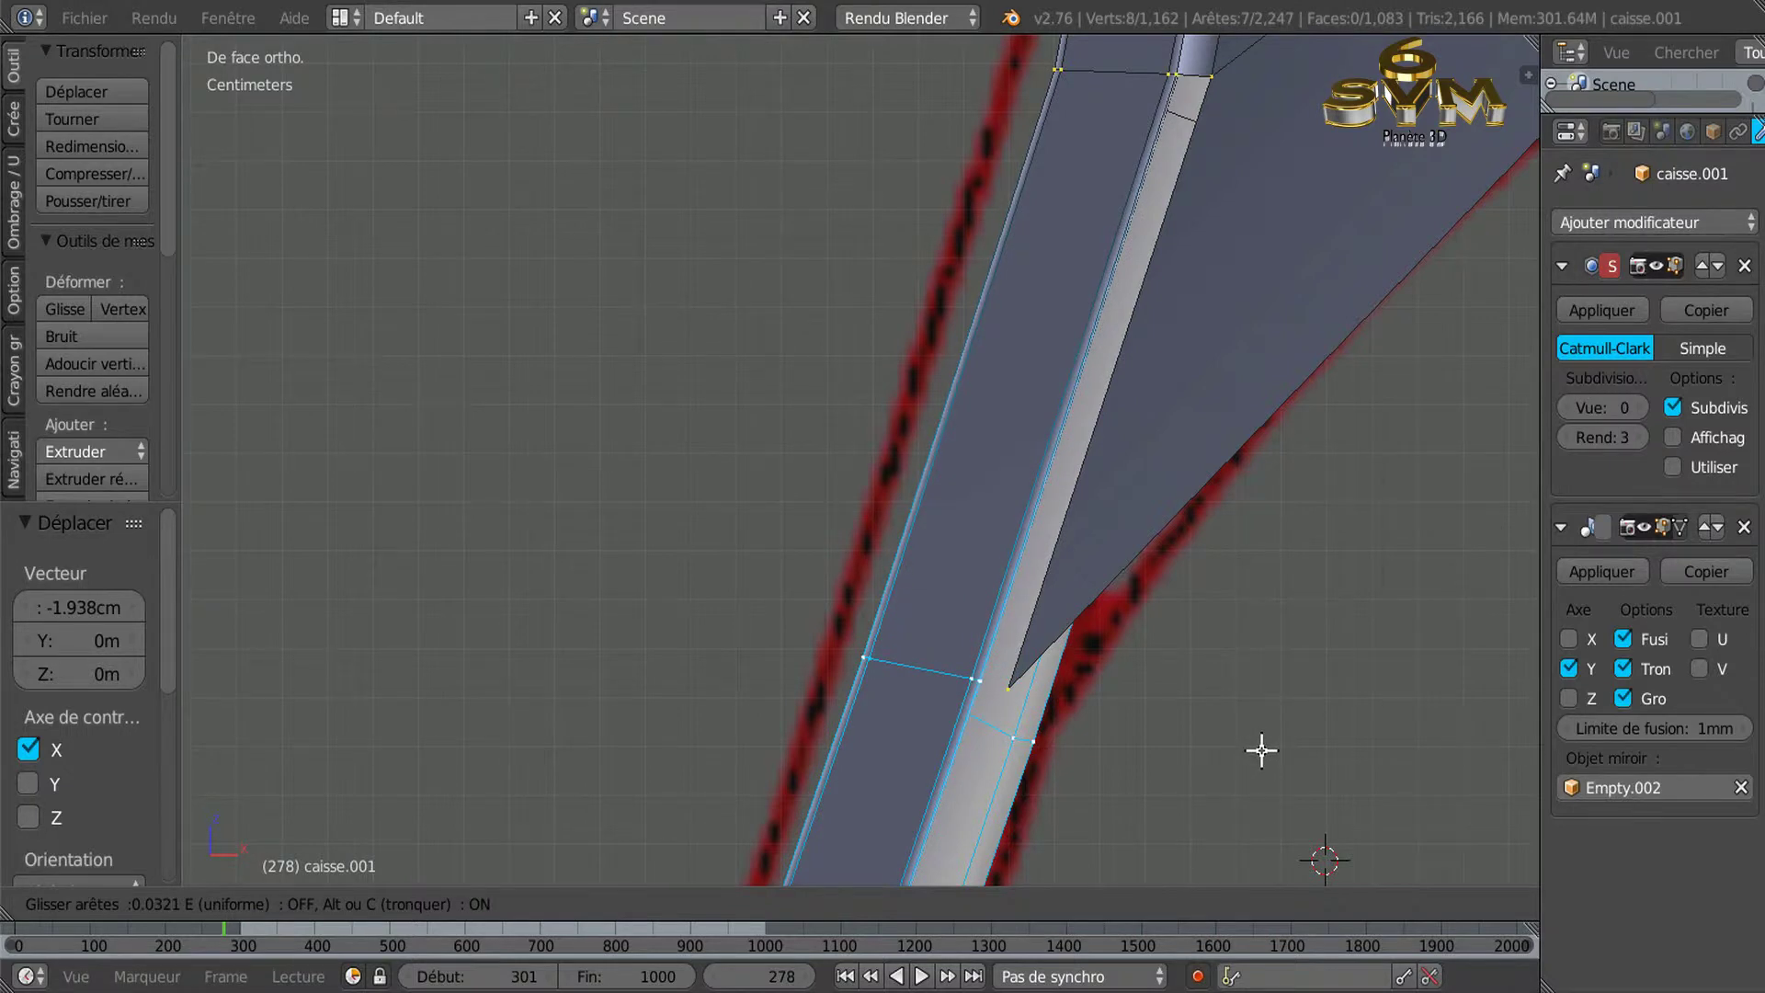
{"action": "left_click", "coordinate": [1261, 750]}
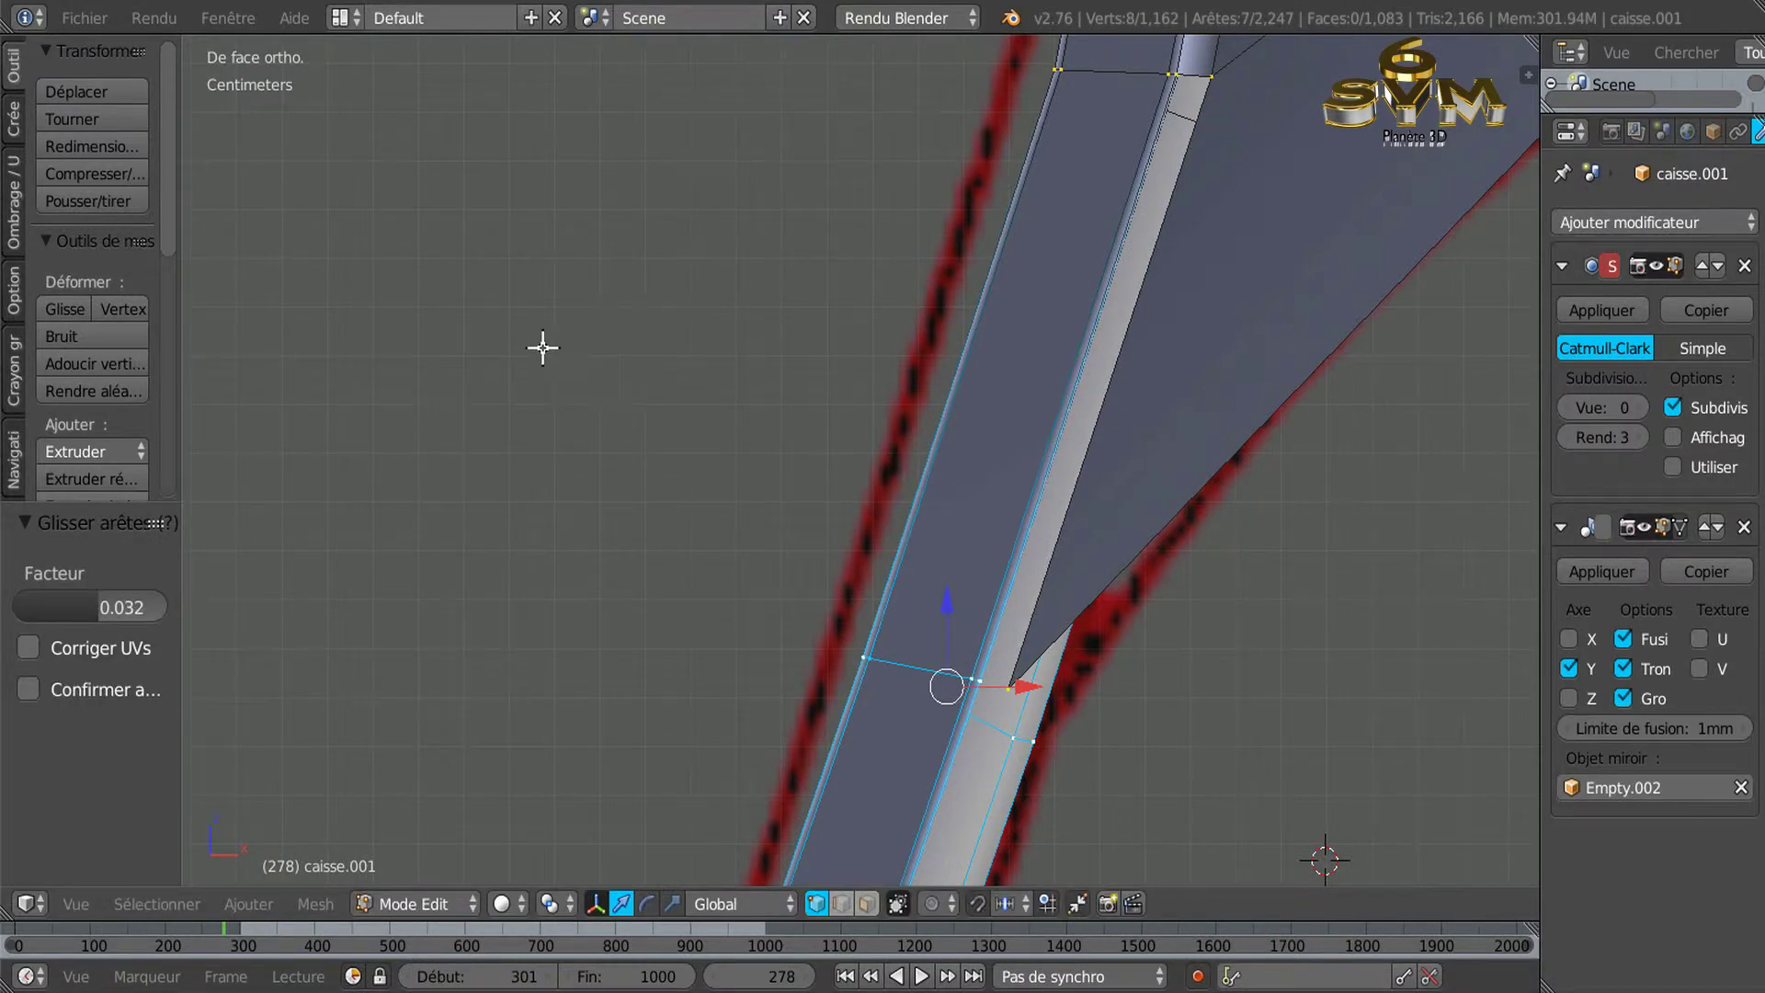
{"action": "key", "text": "w"}
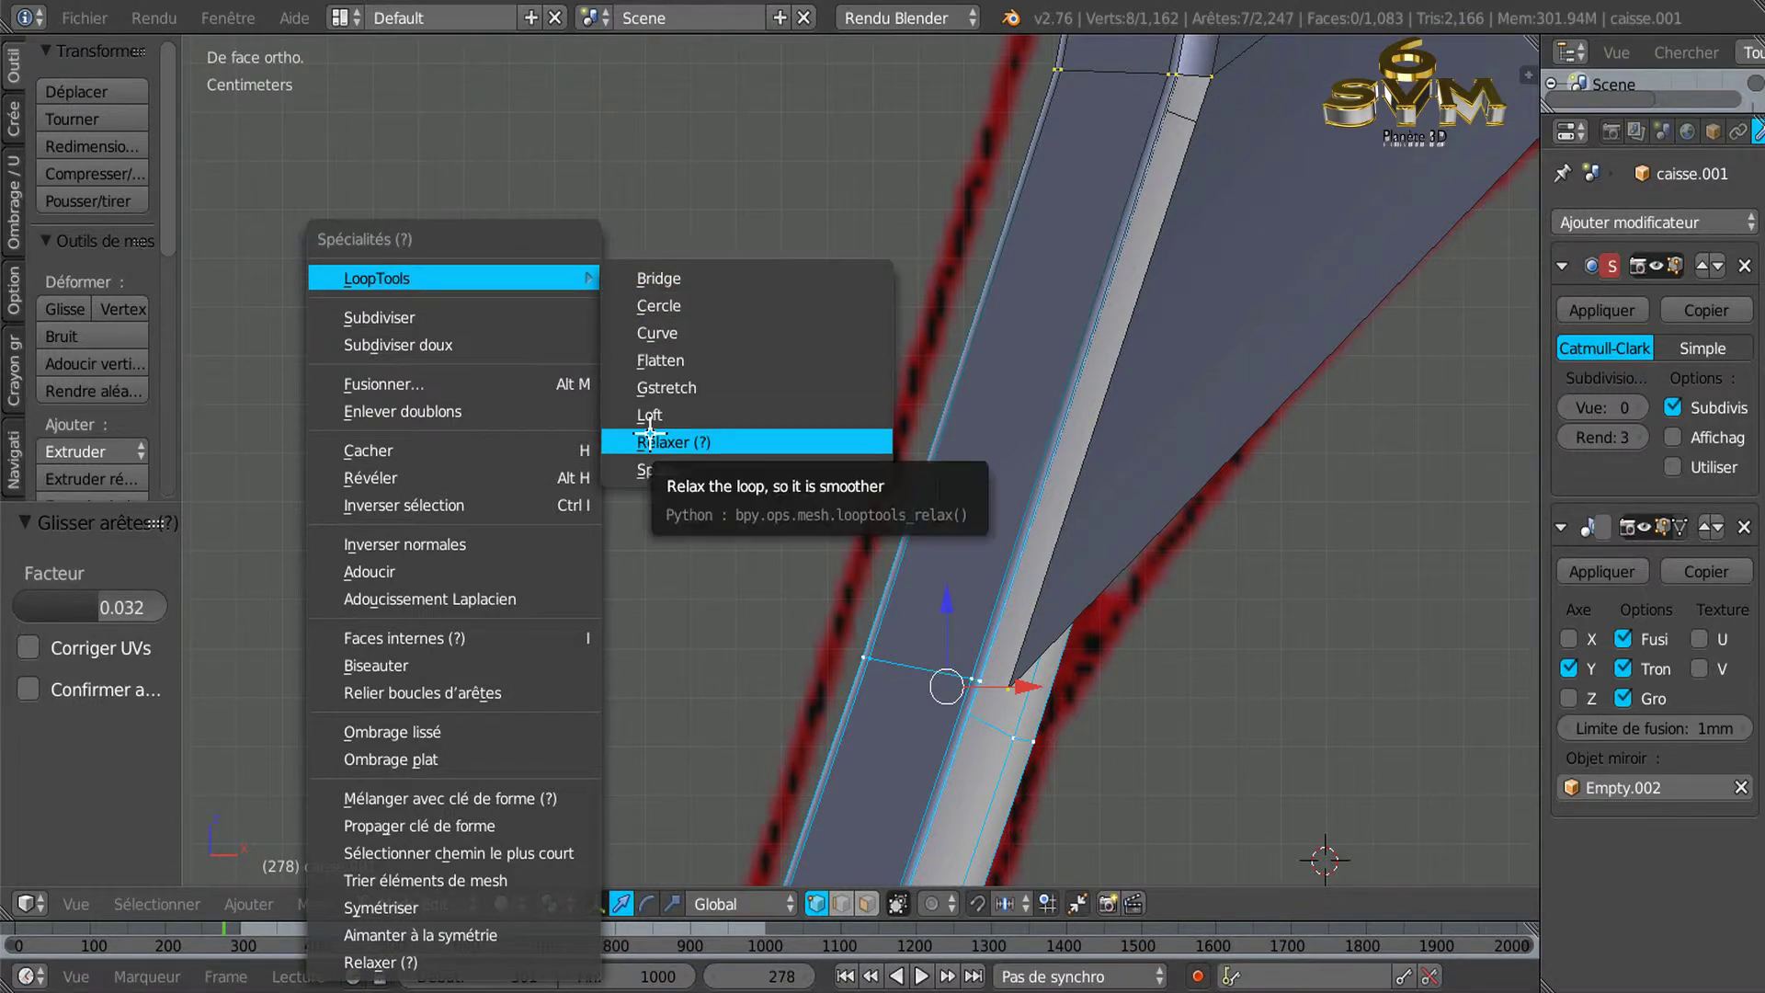
{"action": "left_click", "coordinate": [665, 359]}
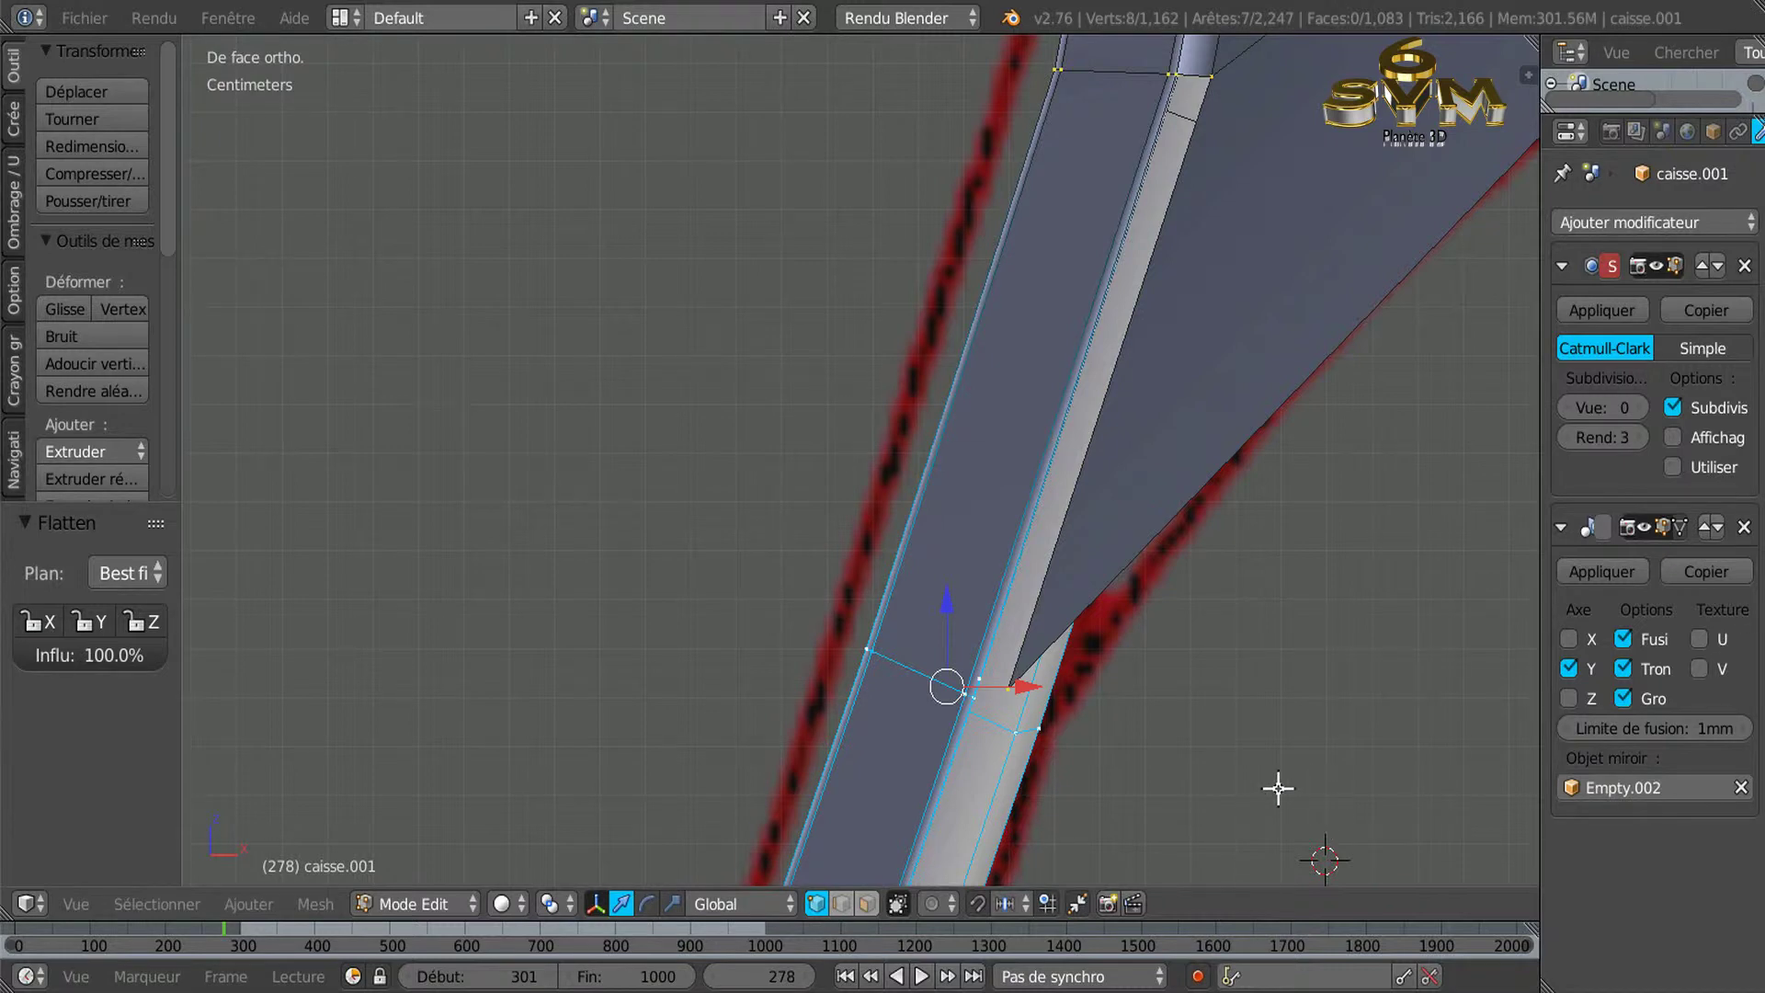
{"action": "key", "text": "g"}
{"action": "key", "text": "g"}
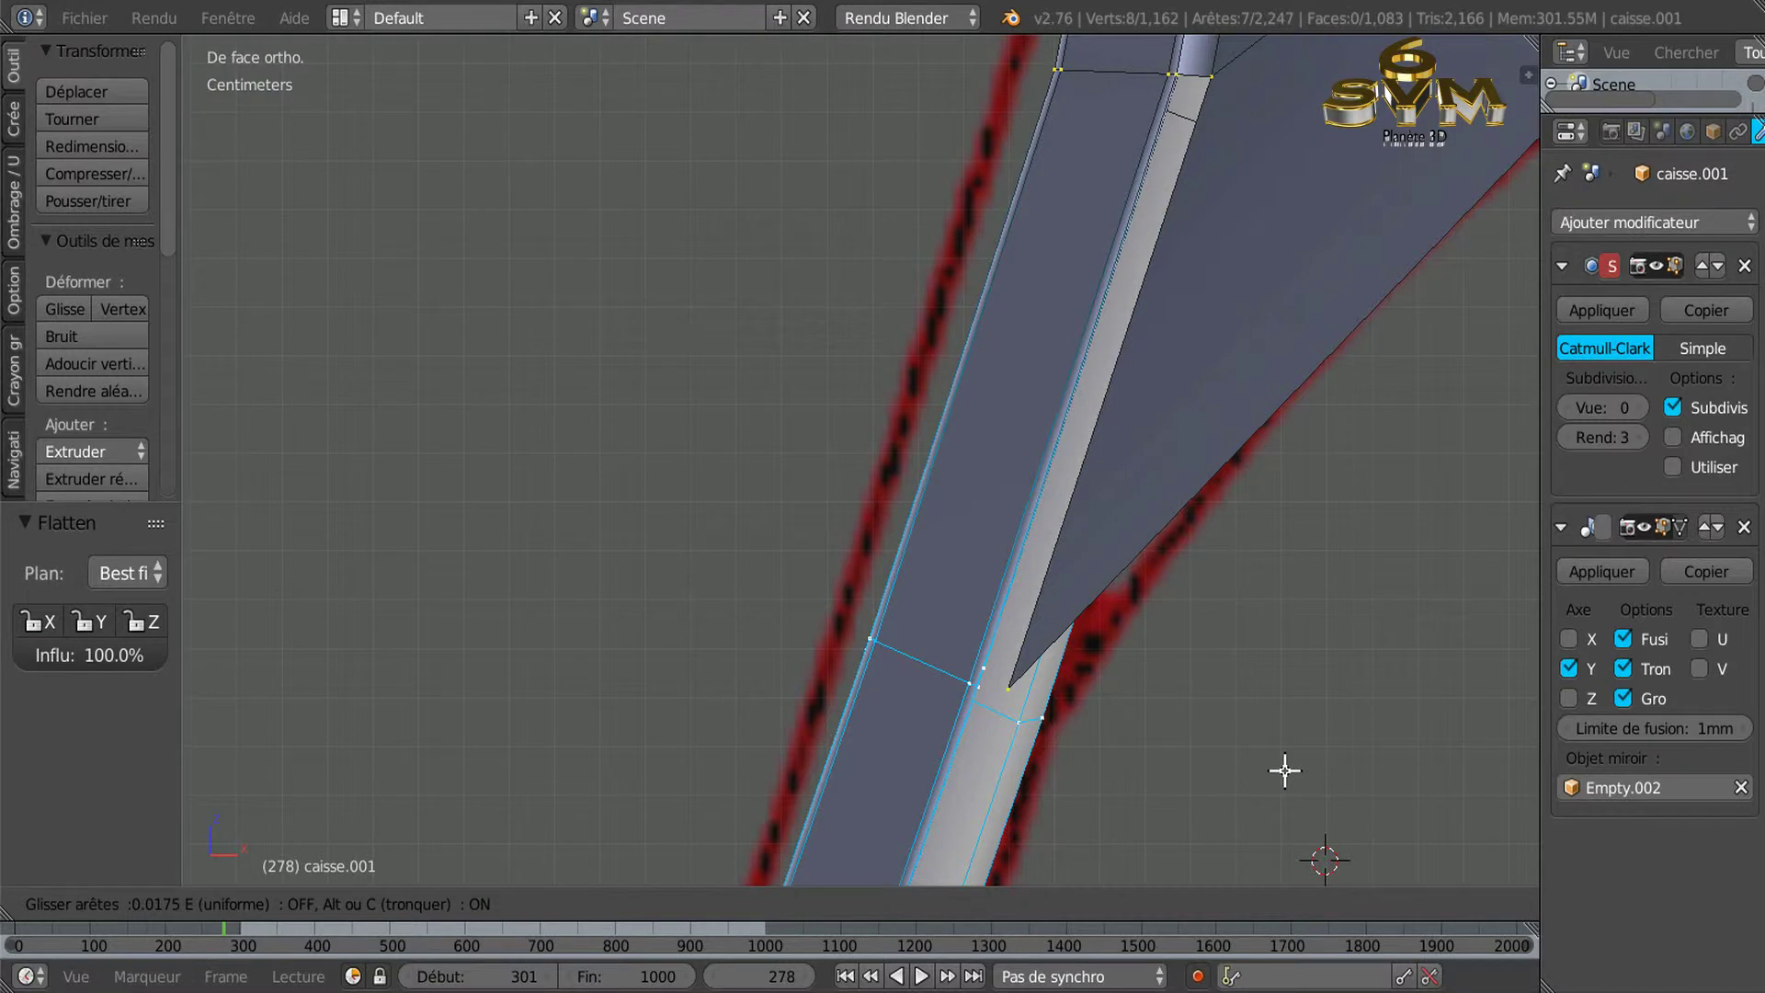
{"action": "left_click", "coordinate": [1285, 770]}
{"action": "scroll", "coordinate": [1139, 764], "scroll_direction": "up", "scroll_amount": 2}
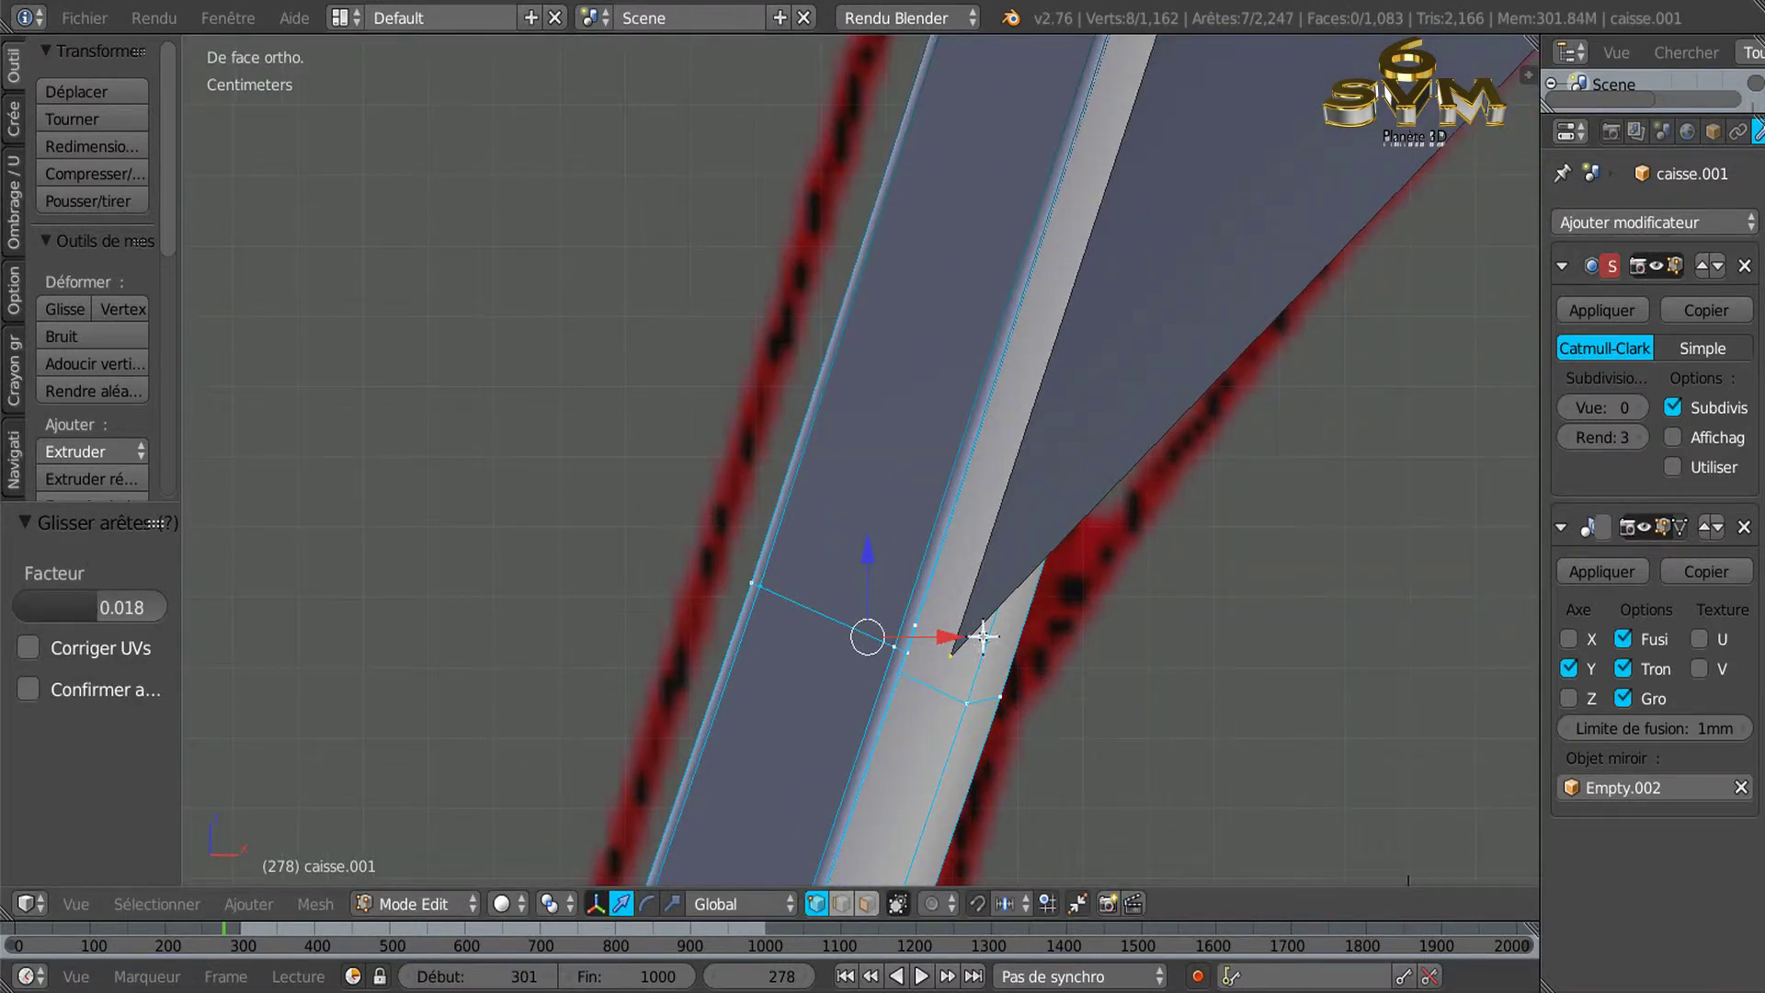
{"action": "left_click", "coordinate": [842, 904]}
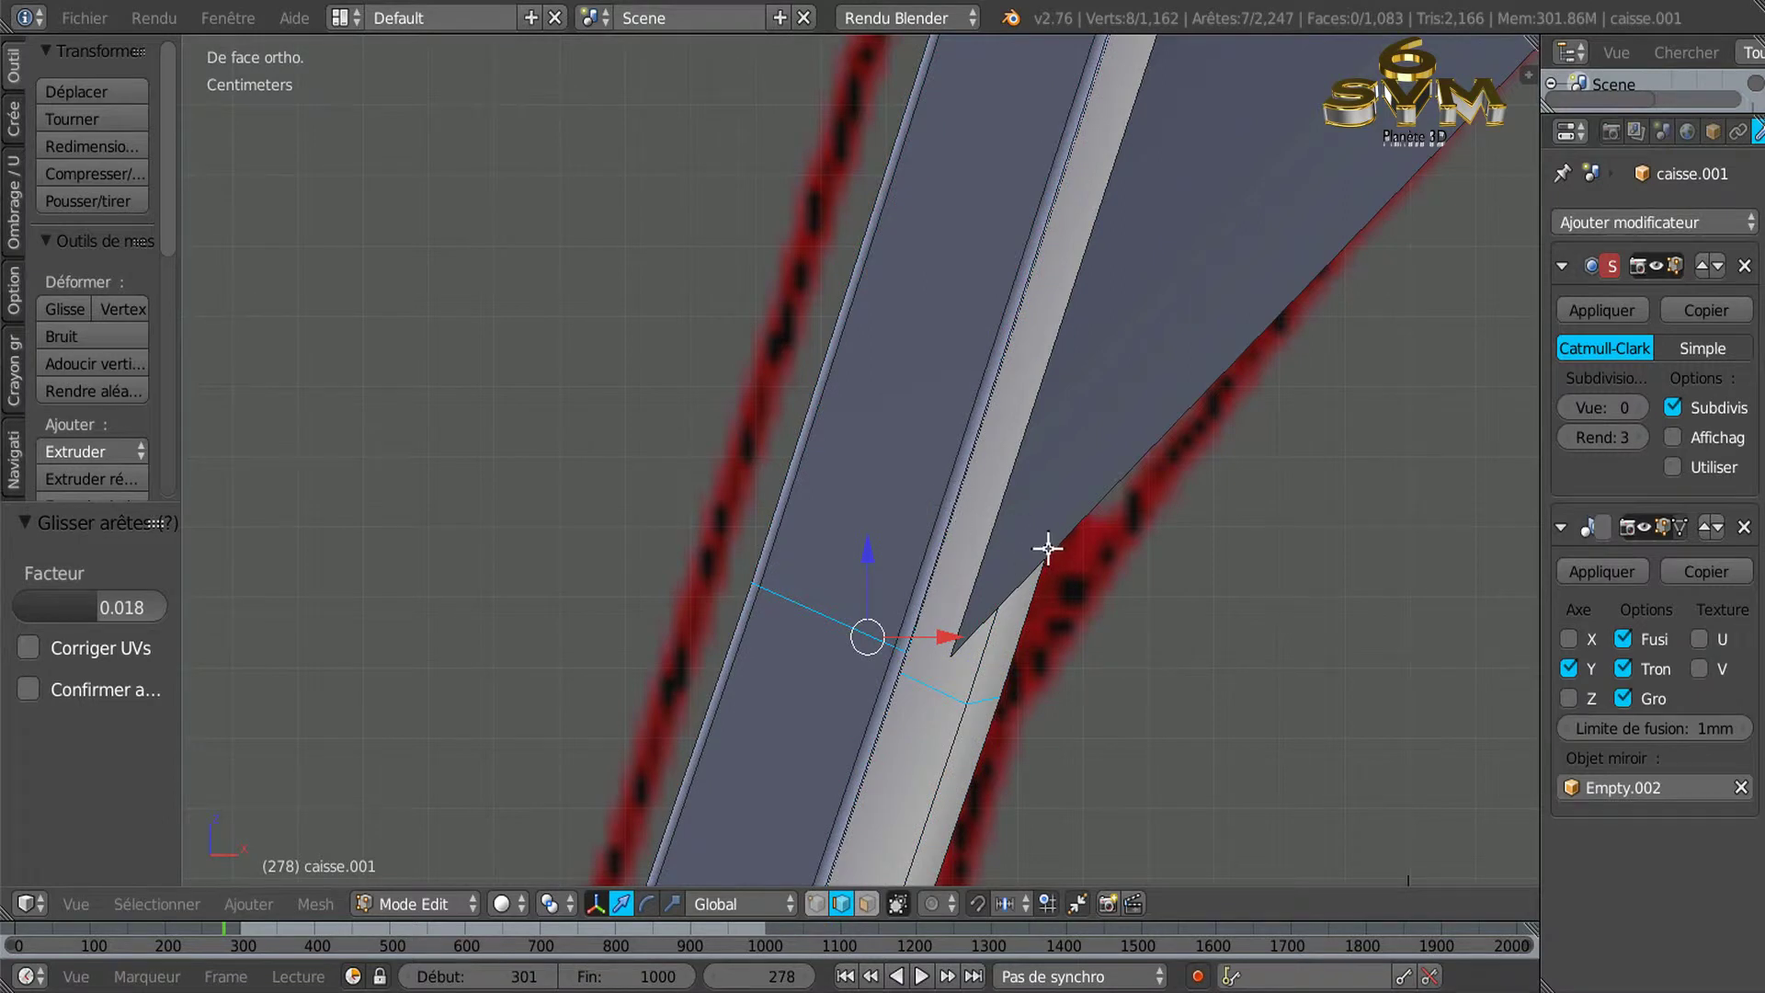
{"action": "mouse_move", "coordinate": [1111, 560]}
{"action": "middle_mouse_down"}
{"action": "mouse_move", "coordinate": [1154, 571]}
{"action": "mouse_move", "coordinate": [1154, 614]}
{"action": "middle_mouse_up"}
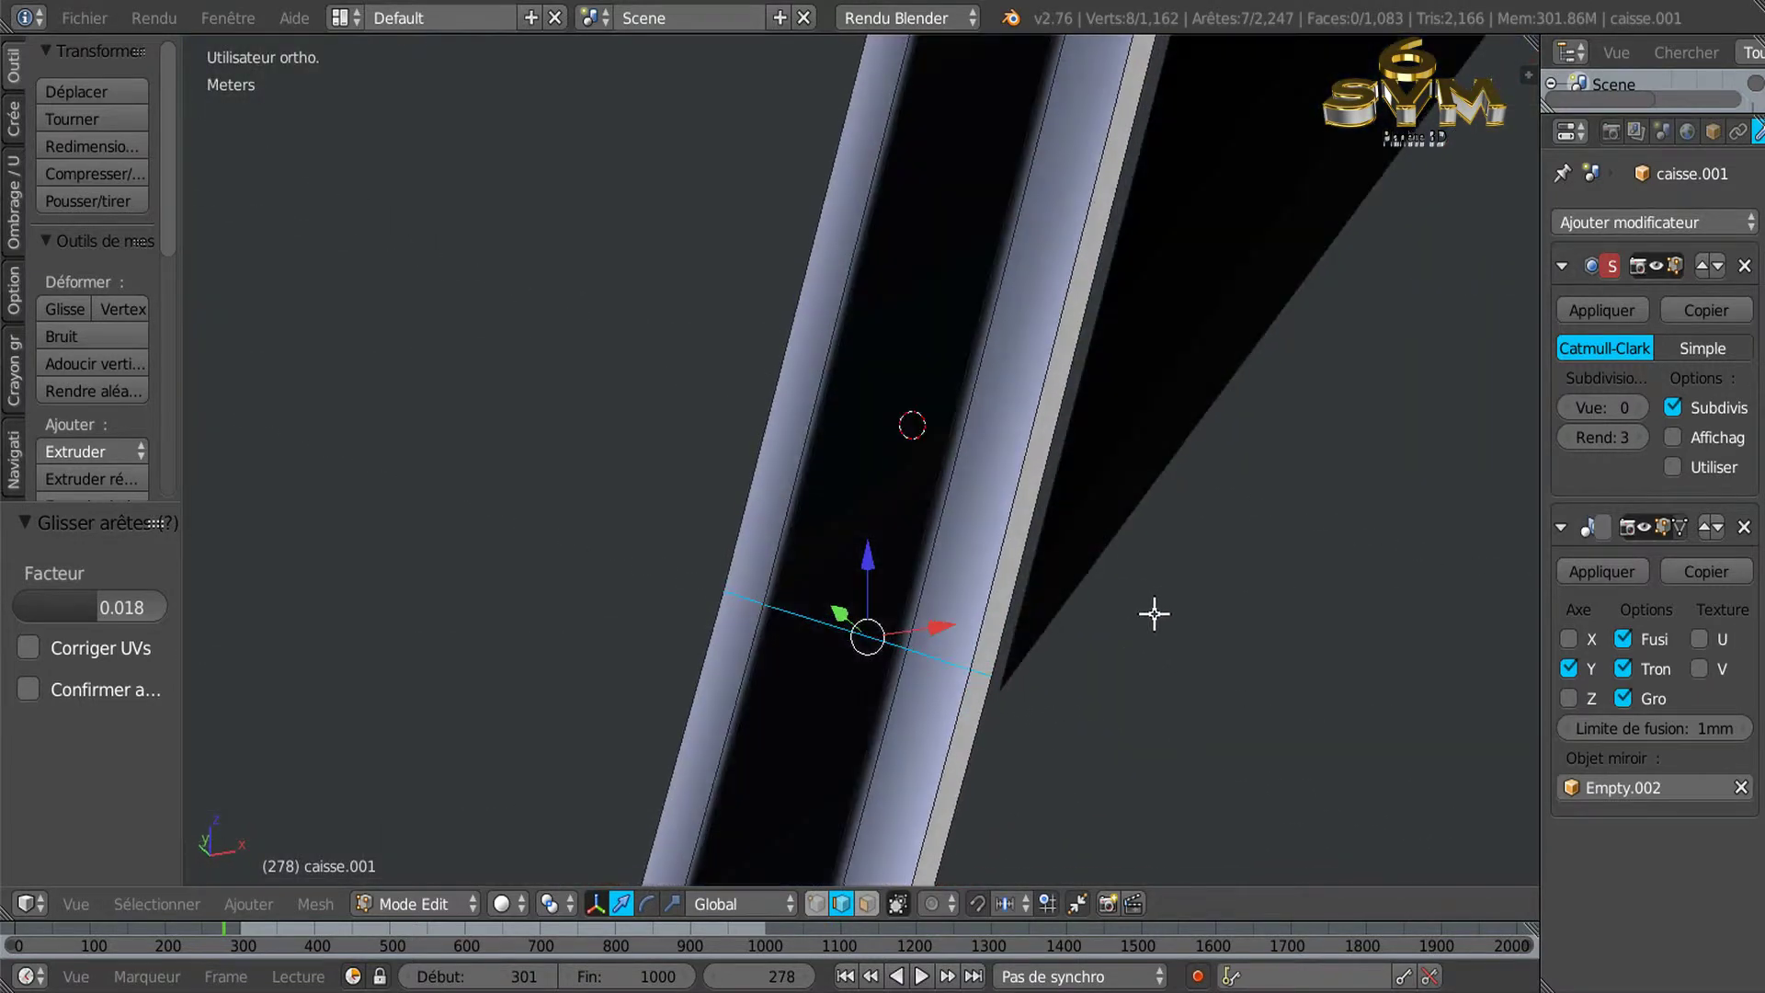
Select the shortest edge path at the pillar junction and fill it, bringing the mesh to 1,084 faces.
{"action": "scroll", "coordinate": [1083, 623], "scroll_direction": "up", "scroll_amount": 2}
{"action": "right_click", "coordinate": [958, 517]}
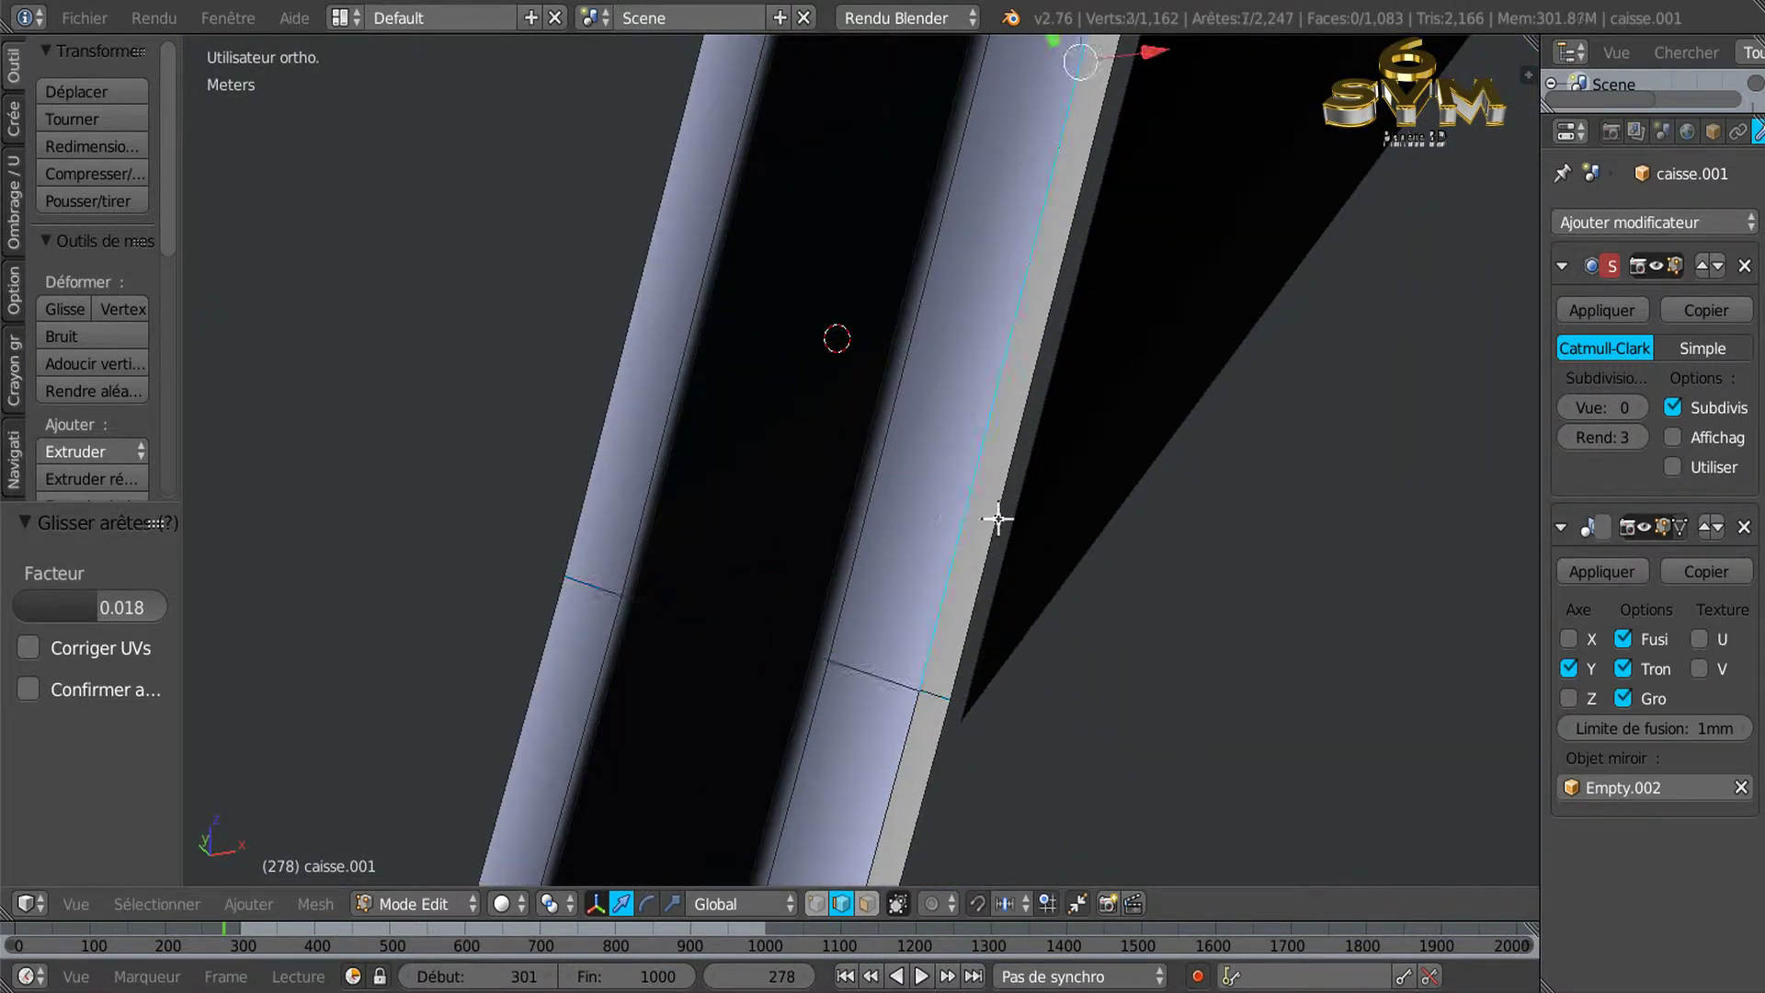
{"action": "right_click", "coordinate": [1053, 478], "text": "ctrl"}
{"action": "scroll", "coordinate": [1103, 548], "scroll_direction": "down", "scroll_amount": 1}
{"action": "scroll", "coordinate": [1183, 525], "scroll_direction": "down", "scroll_amount": 1}
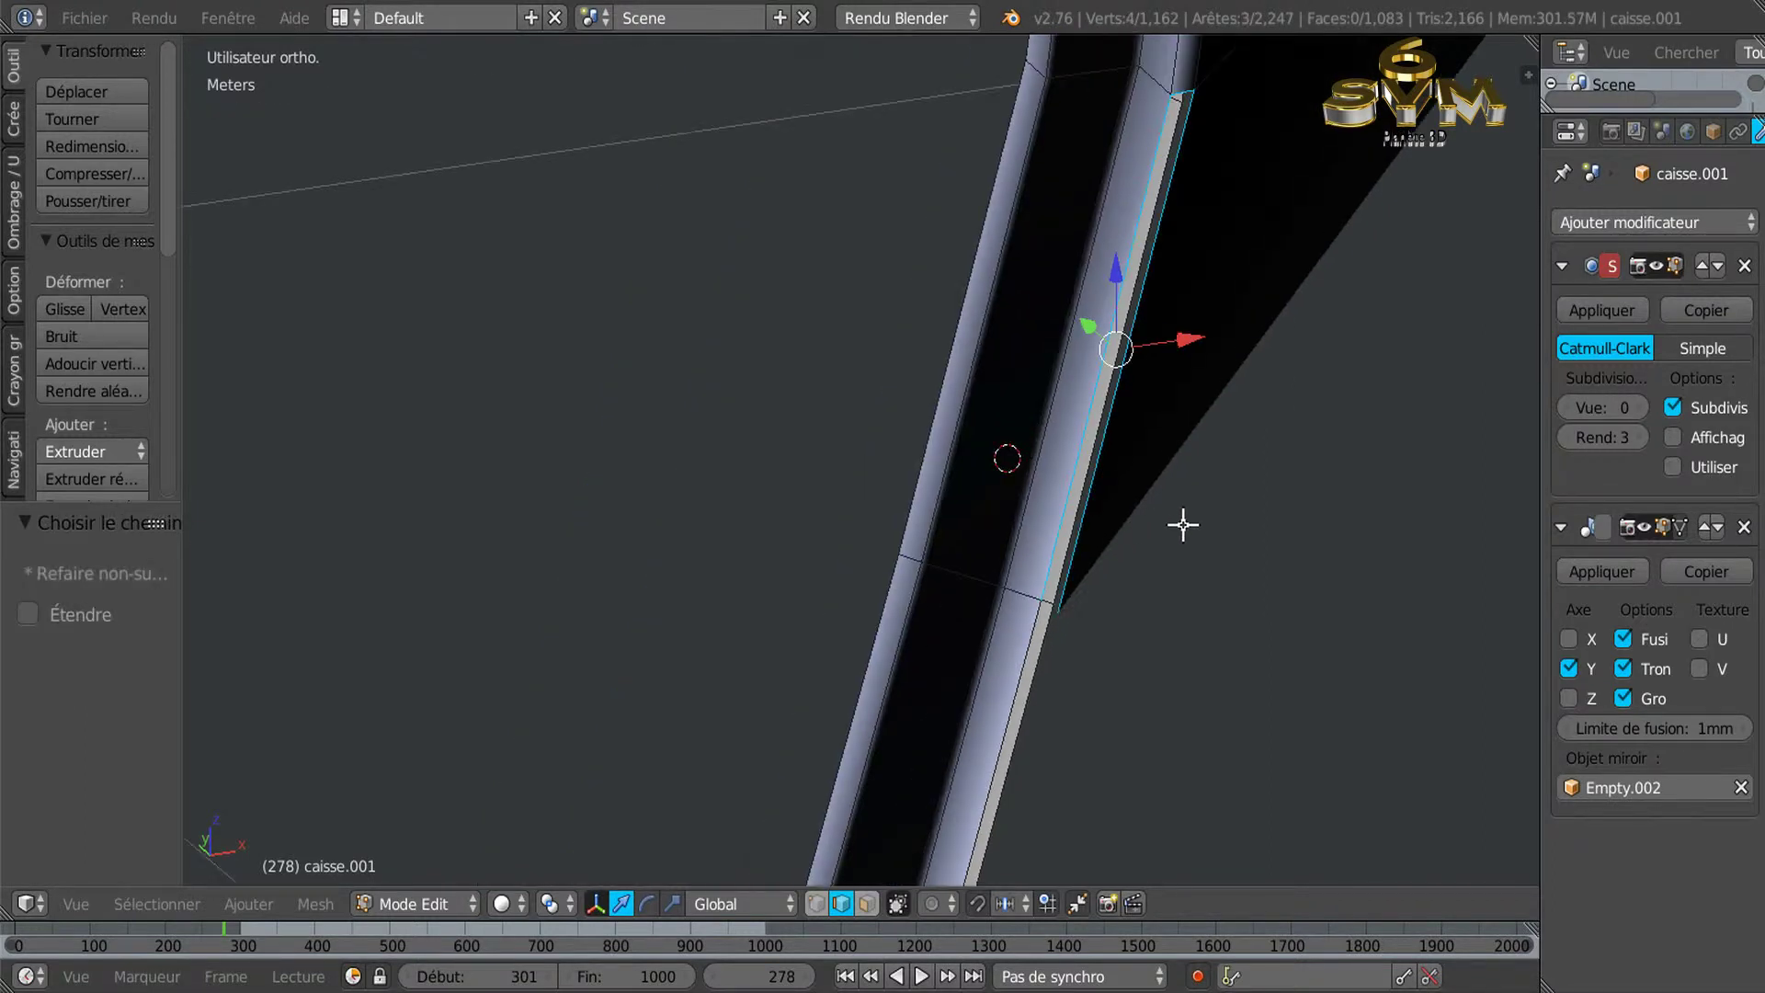
{"action": "scroll", "coordinate": [1183, 525], "scroll_direction": "down", "scroll_amount": 1}
{"action": "mouse_move", "coordinate": [1186, 498]}
{"action": "middle_mouse_down"}
{"action": "mouse_move", "coordinate": [1055, 476]}
{"action": "mouse_move", "coordinate": [1062, 446]}
{"action": "mouse_move", "coordinate": [1210, 445]}
{"action": "mouse_move", "coordinate": [1280, 523]}
{"action": "mouse_move", "coordinate": [1343, 469]}
{"action": "middle_mouse_up"}
{"action": "key", "text": "KP_8"}
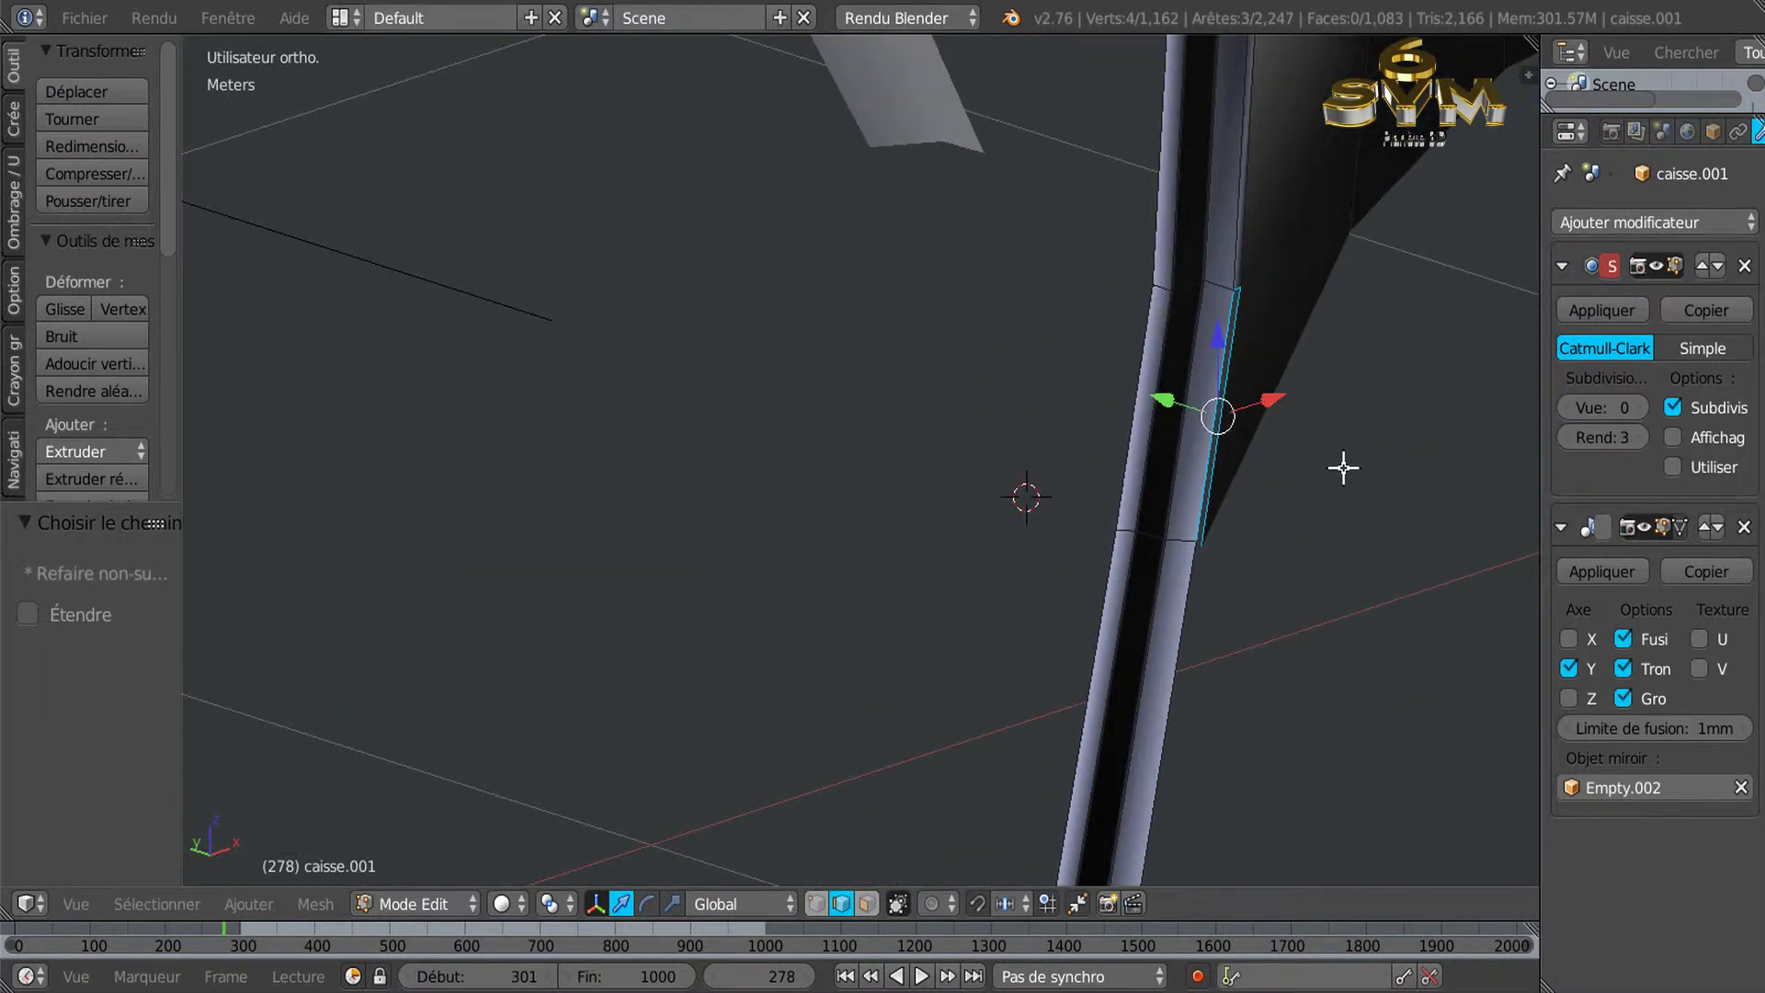
{"action": "key", "text": "f"}
Orbit around the pillar junction to inspect the new face and the body's rear leg.
{"action": "mouse_move", "coordinate": [1358, 473]}
{"action": "middle_mouse_down"}
{"action": "mouse_move", "coordinate": [1342, 546]}
{"action": "mouse_move", "coordinate": [1101, 538]}
{"action": "mouse_move", "coordinate": [1271, 613]}
{"action": "mouse_move", "coordinate": [1032, 405]}
{"action": "middle_mouse_up"}
{"action": "middle_click_drag", "start_coordinate": [1123, 508], "coordinate": [1288, 496]}
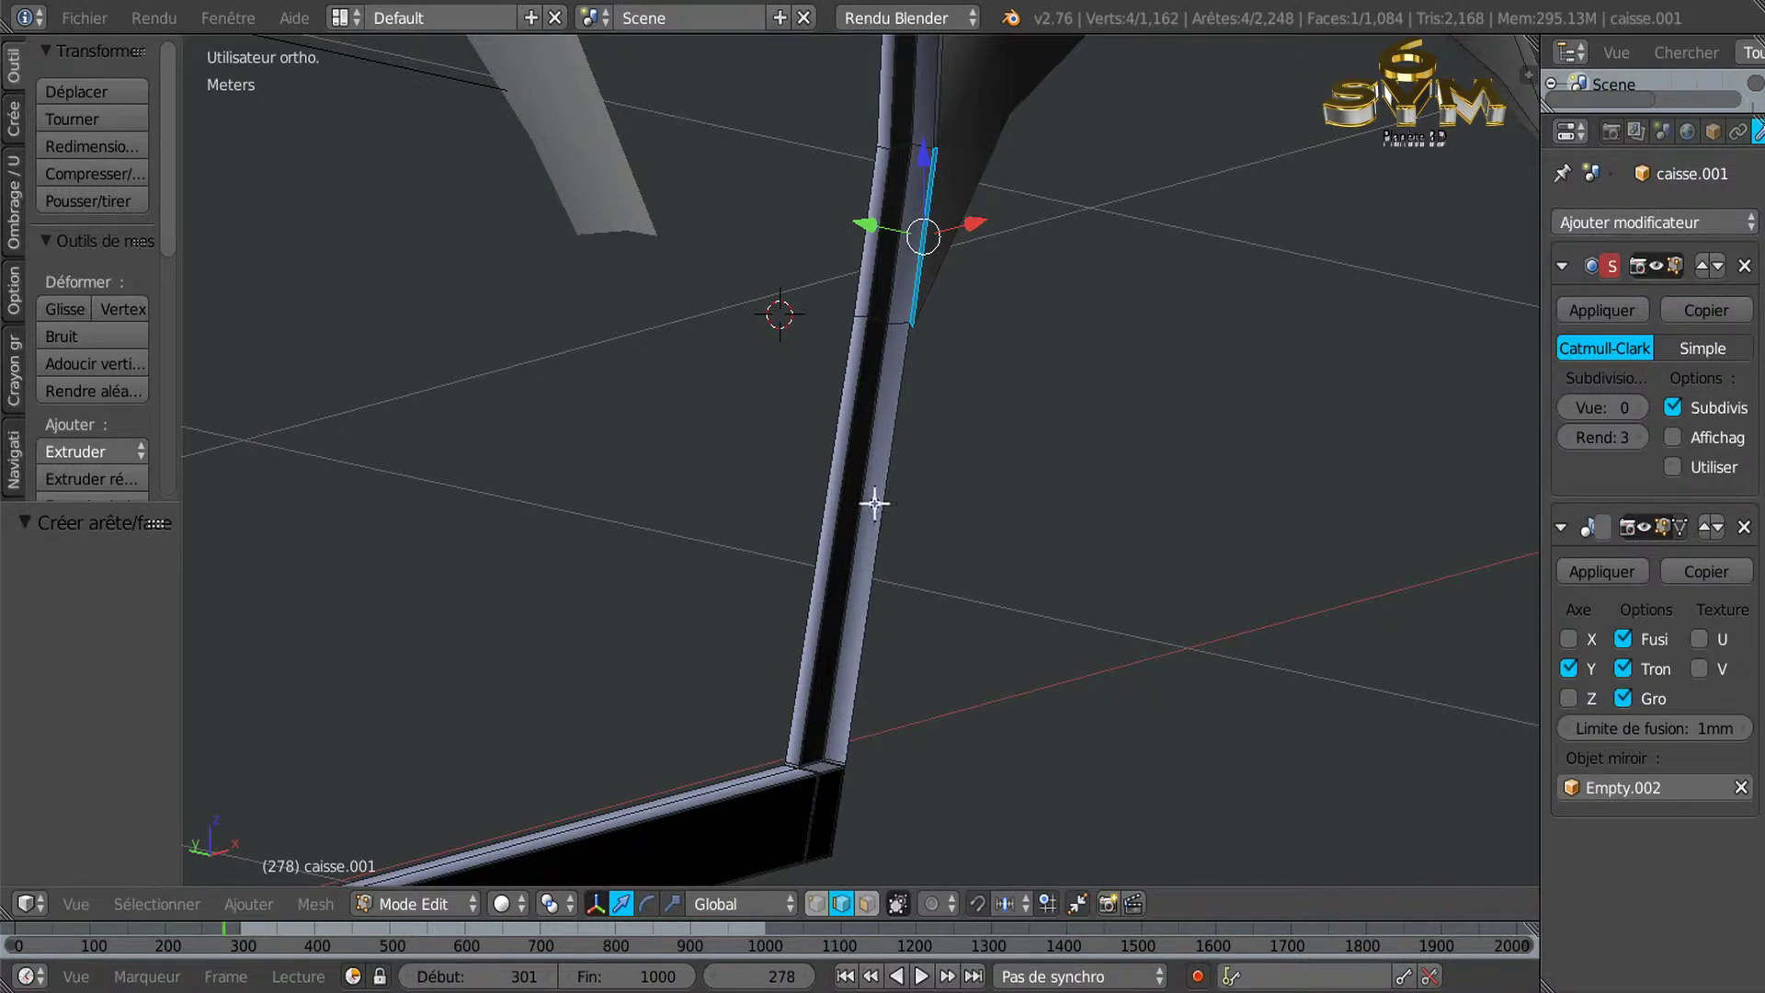
{"action": "mouse_move", "coordinate": [871, 533]}
{"action": "middle_mouse_down"}
{"action": "mouse_move", "coordinate": [1155, 500]}
{"action": "mouse_move", "coordinate": [1166, 532]}
{"action": "mouse_move", "coordinate": [995, 552]}
{"action": "mouse_move", "coordinate": [937, 603]}
{"action": "mouse_move", "coordinate": [1103, 472]}
{"action": "middle_mouse_up"}
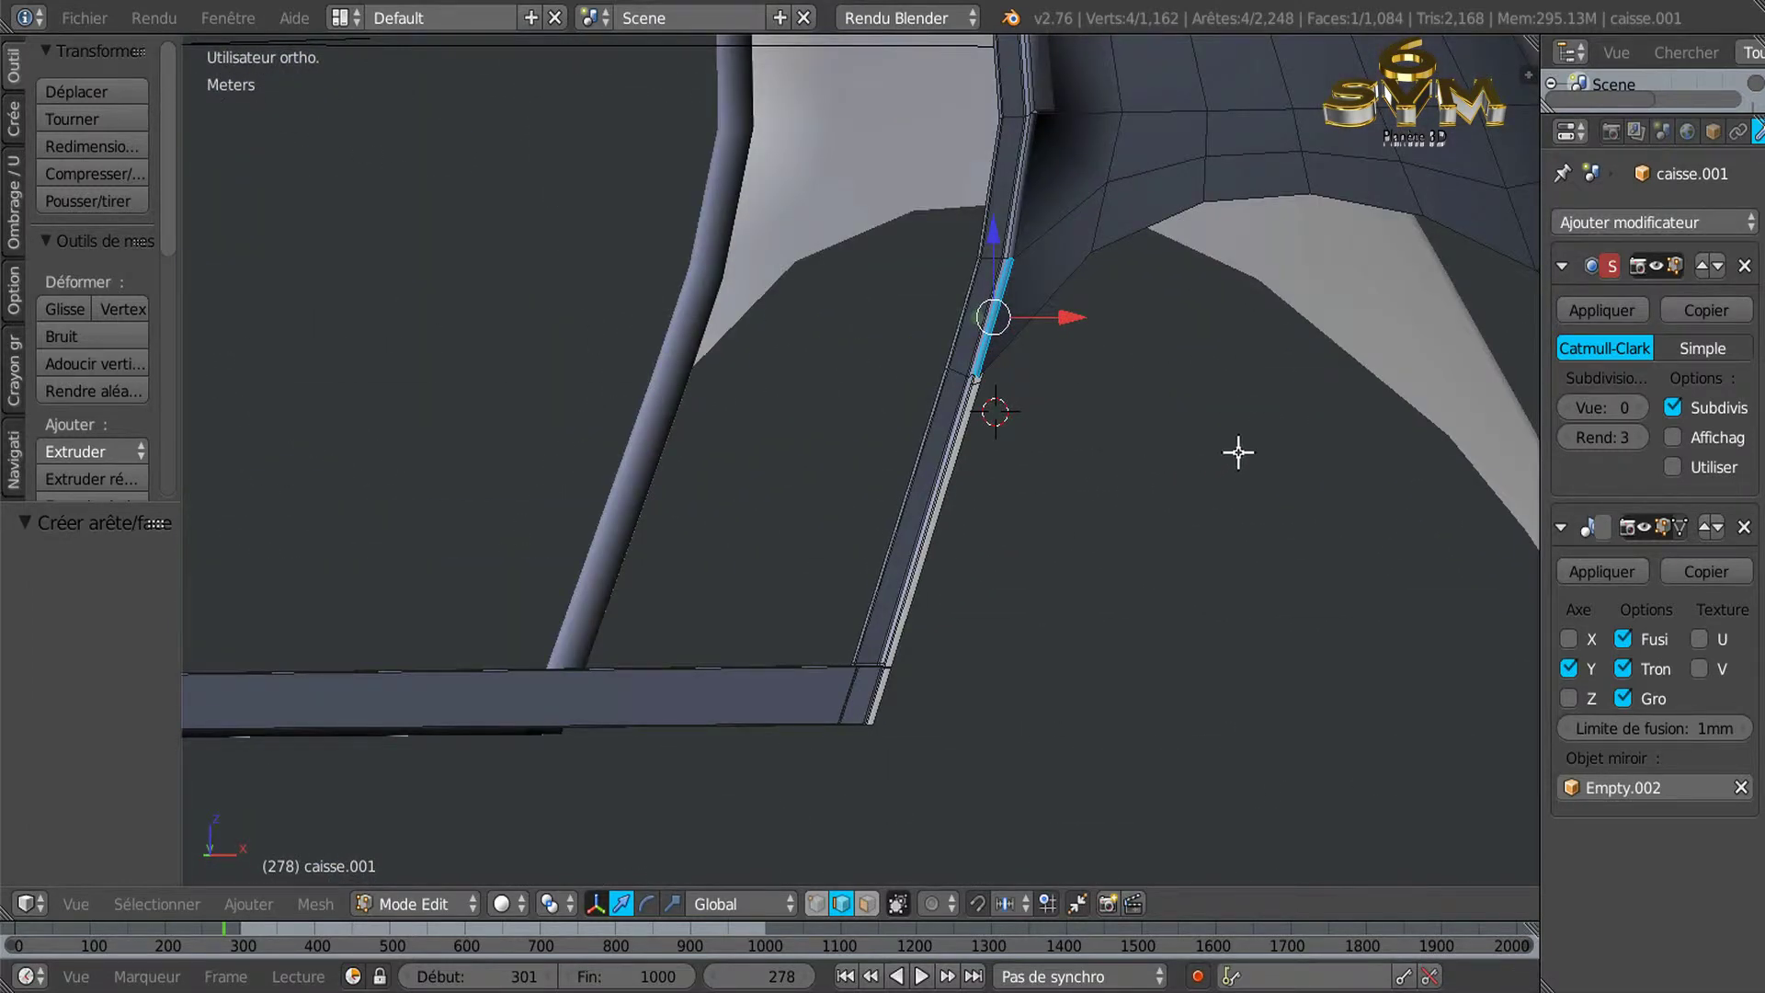
{"action": "middle_click_drag", "start_coordinate": [1241, 453], "coordinate": [917, 583], "text": "shift"}
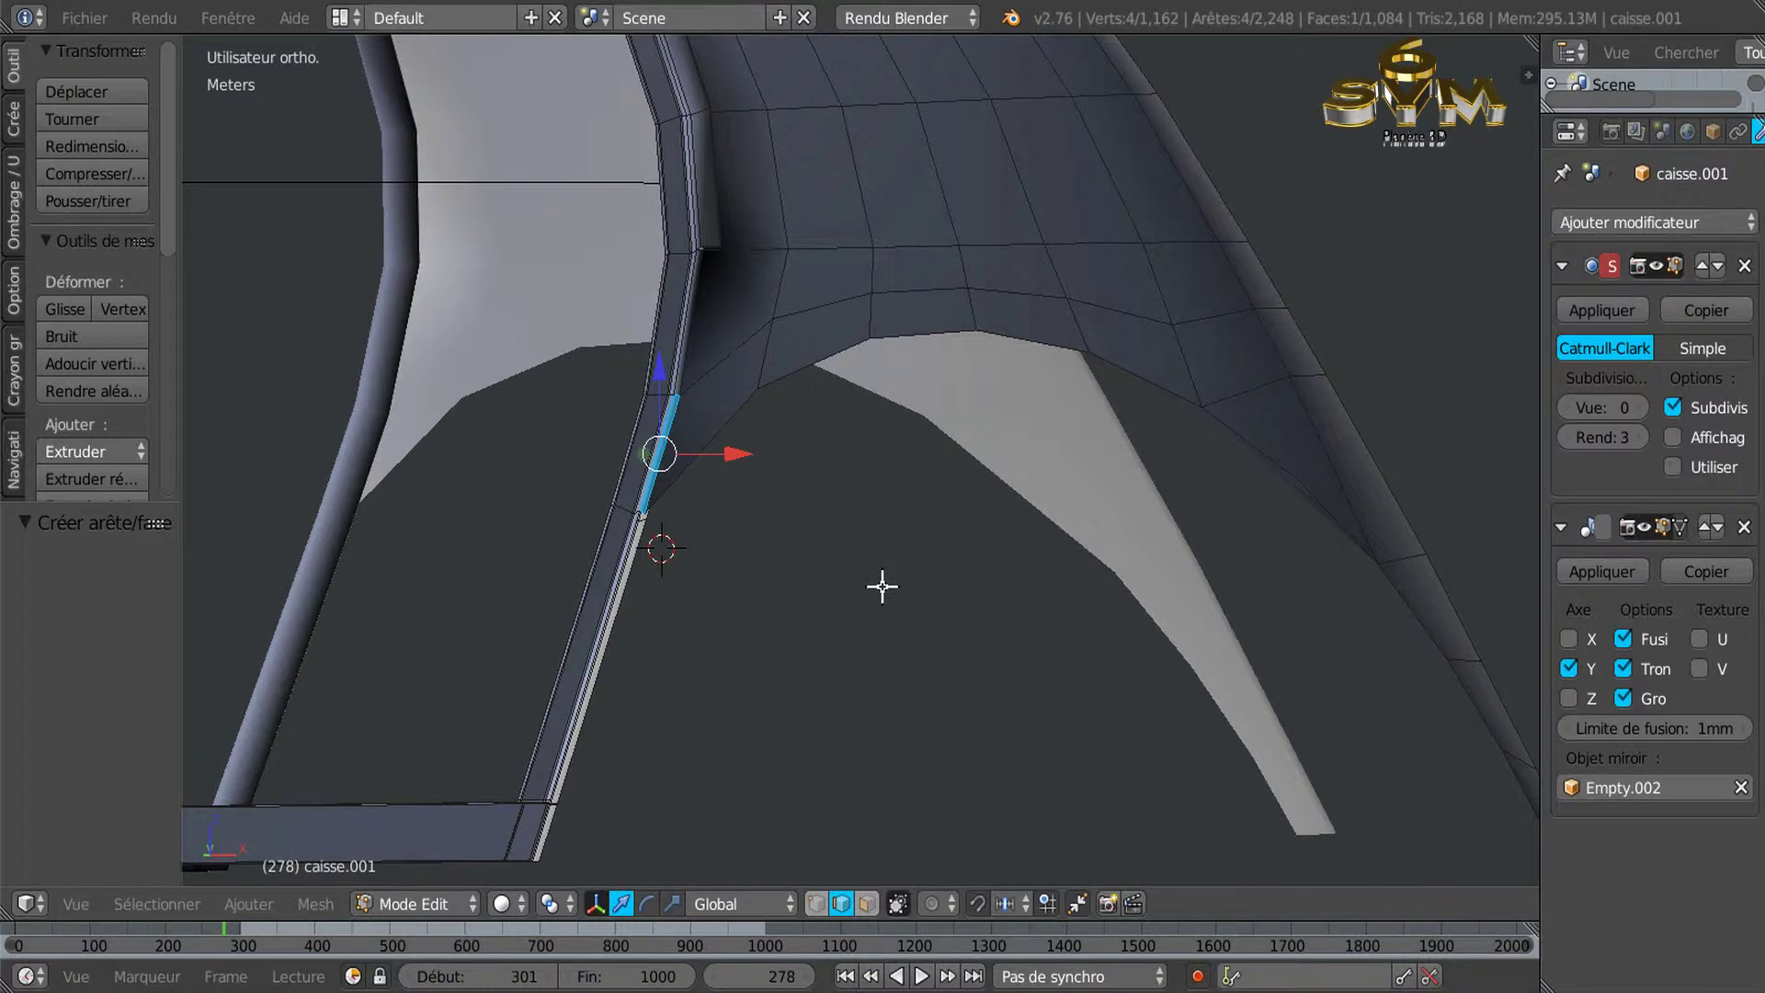
{"action": "middle_click_drag", "start_coordinate": [1048, 674], "coordinate": [910, 701]}
{"action": "mouse_move", "coordinate": [1060, 683]}
{"action": "middle_mouse_down"}
{"action": "mouse_move", "coordinate": [1087, 705]}
{"action": "mouse_move", "coordinate": [851, 674]}
{"action": "mouse_move", "coordinate": [739, 713]}
{"action": "middle_mouse_up"}
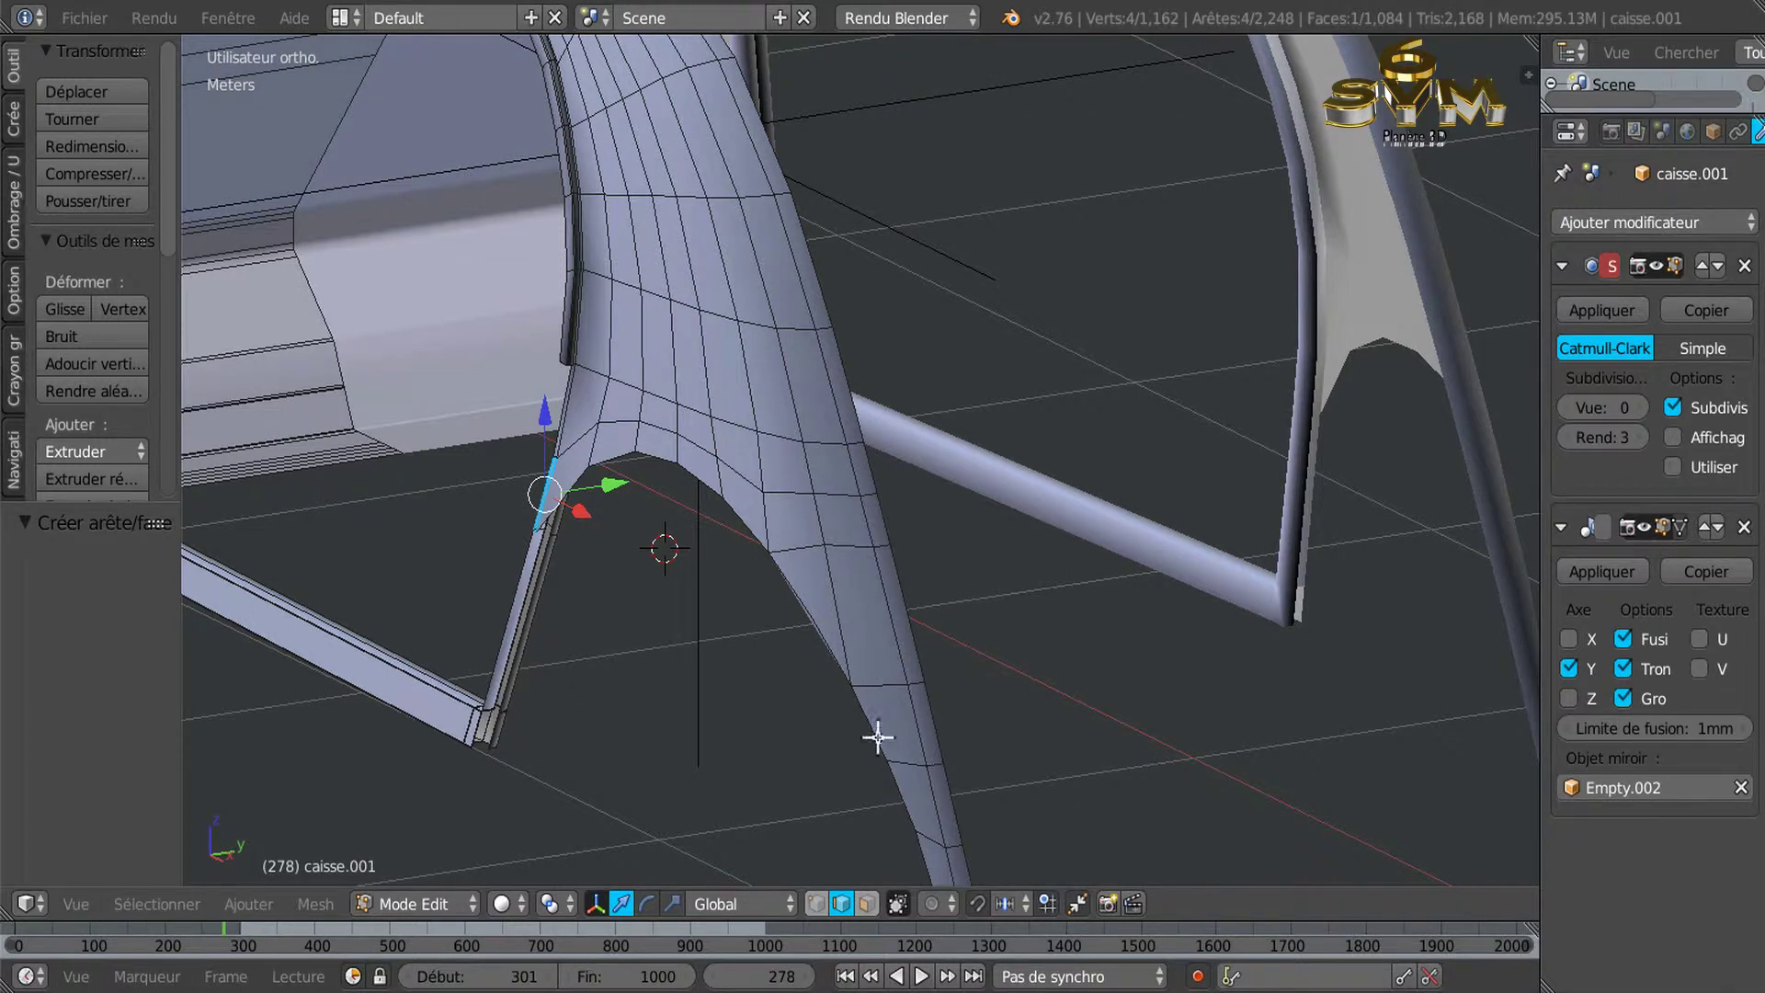
In vertex mode, edge-slide two edges down the rear leg, the second to factor 0.756.
{"action": "left_click", "coordinate": [812, 903]}
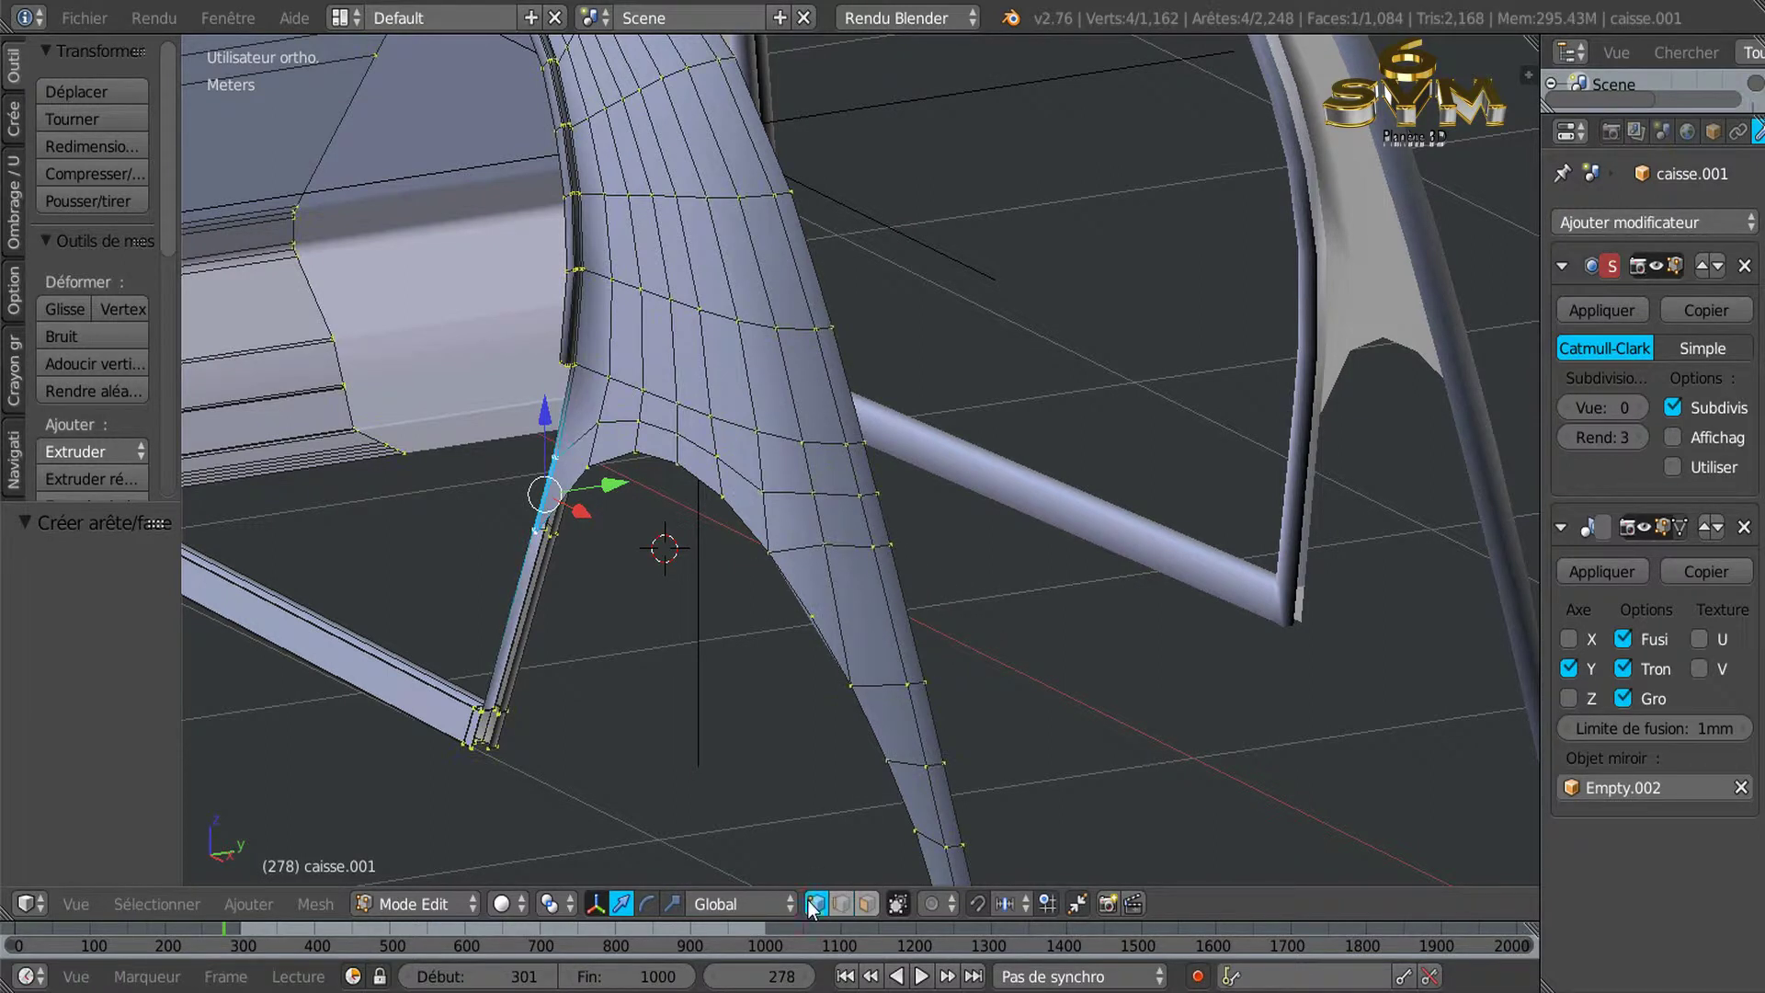
{"action": "right_click", "coordinate": [871, 546]}
{"action": "right_click", "coordinate": [905, 603], "text": "shift"}
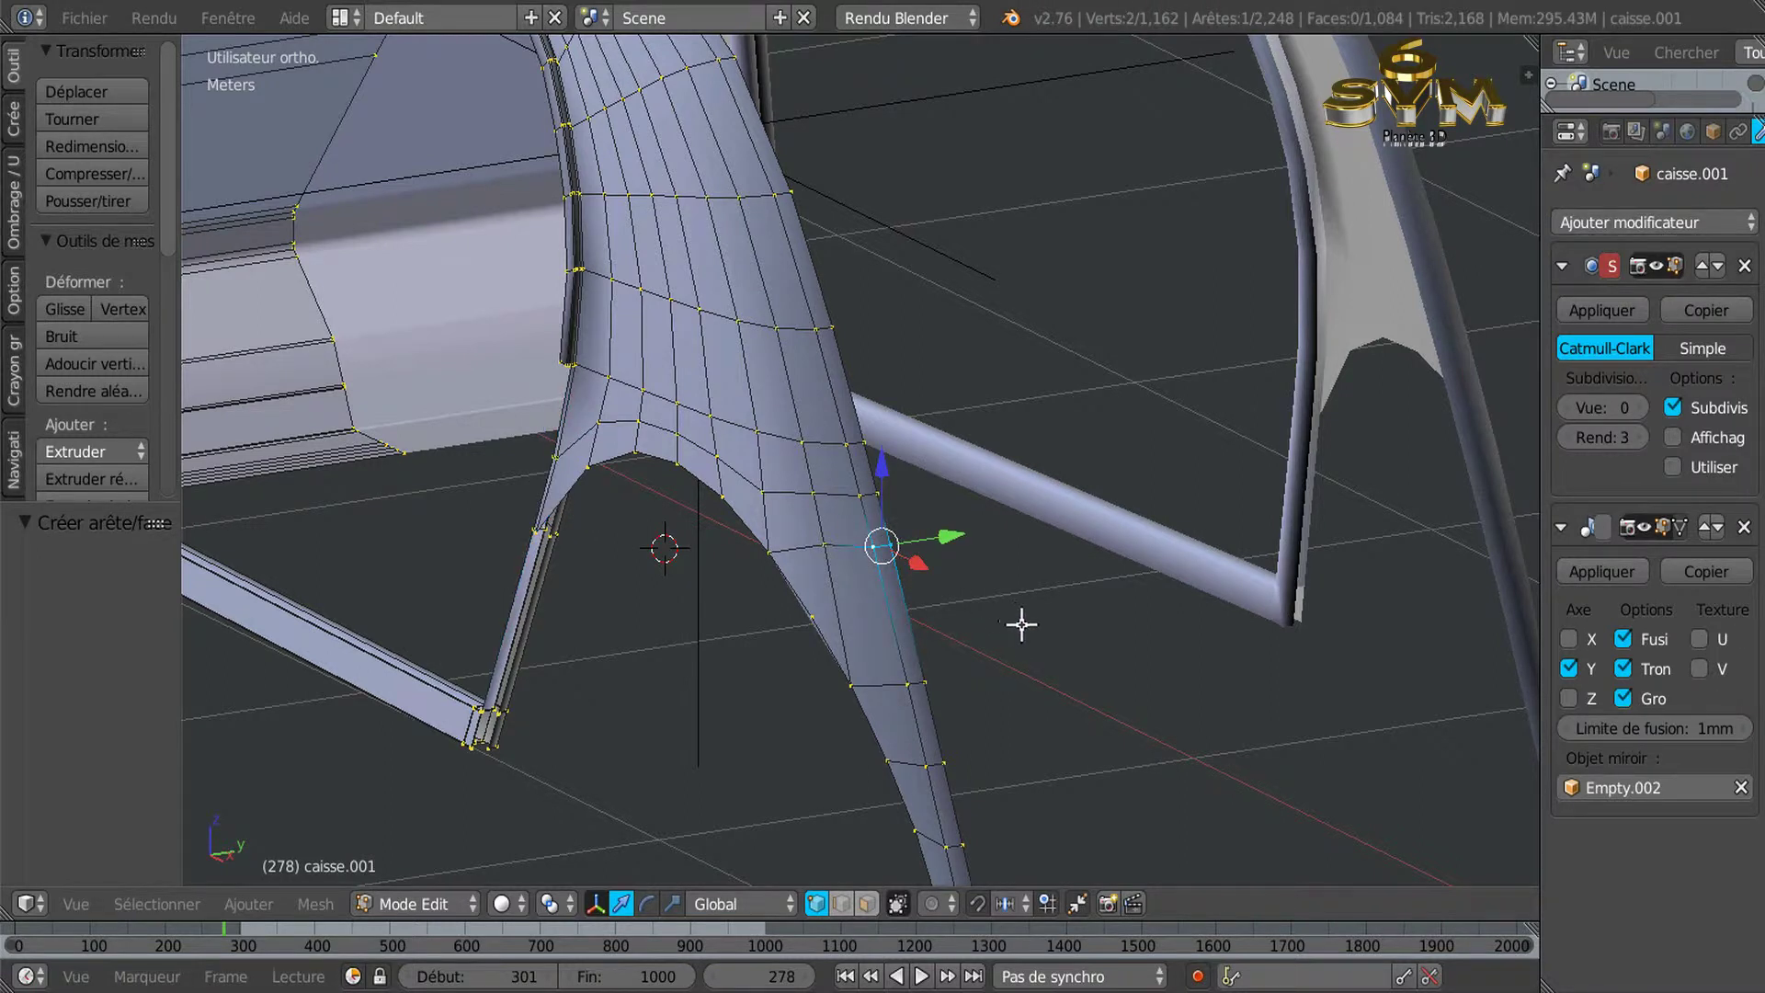
{"action": "key", "text": "g"}
{"action": "key", "text": "g"}
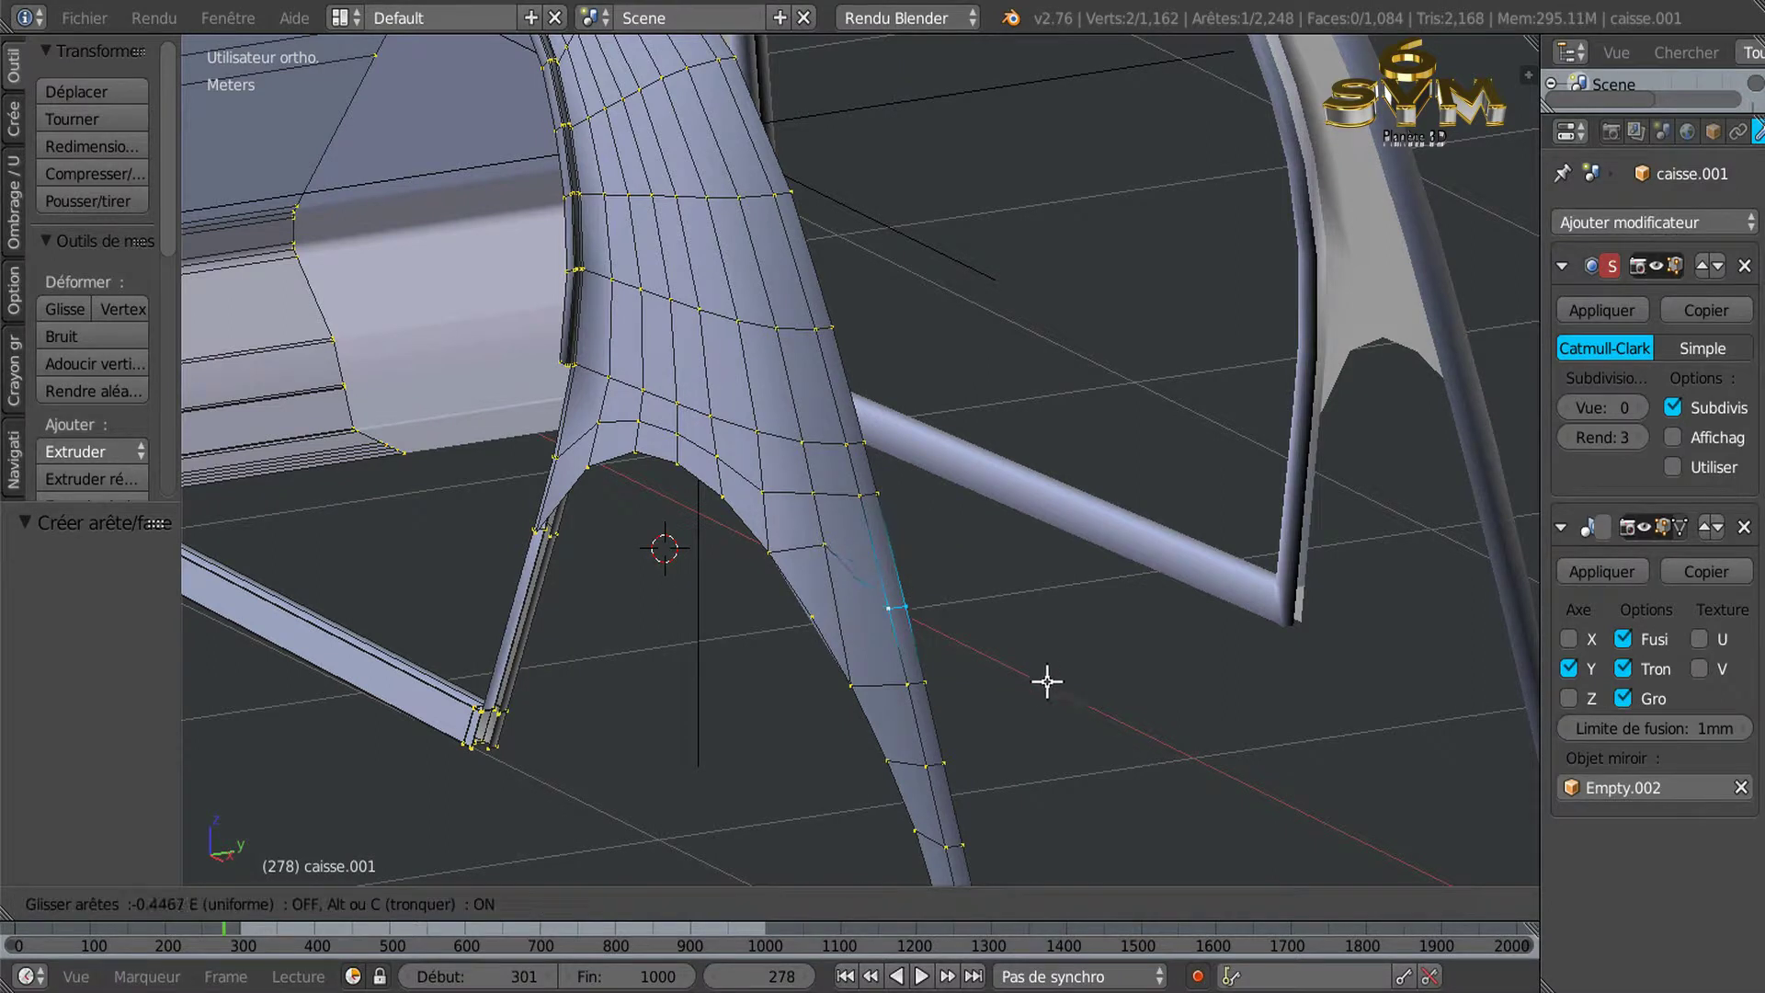
{"action": "left_click", "coordinate": [1053, 703]}
{"action": "right_click", "coordinate": [908, 684]}
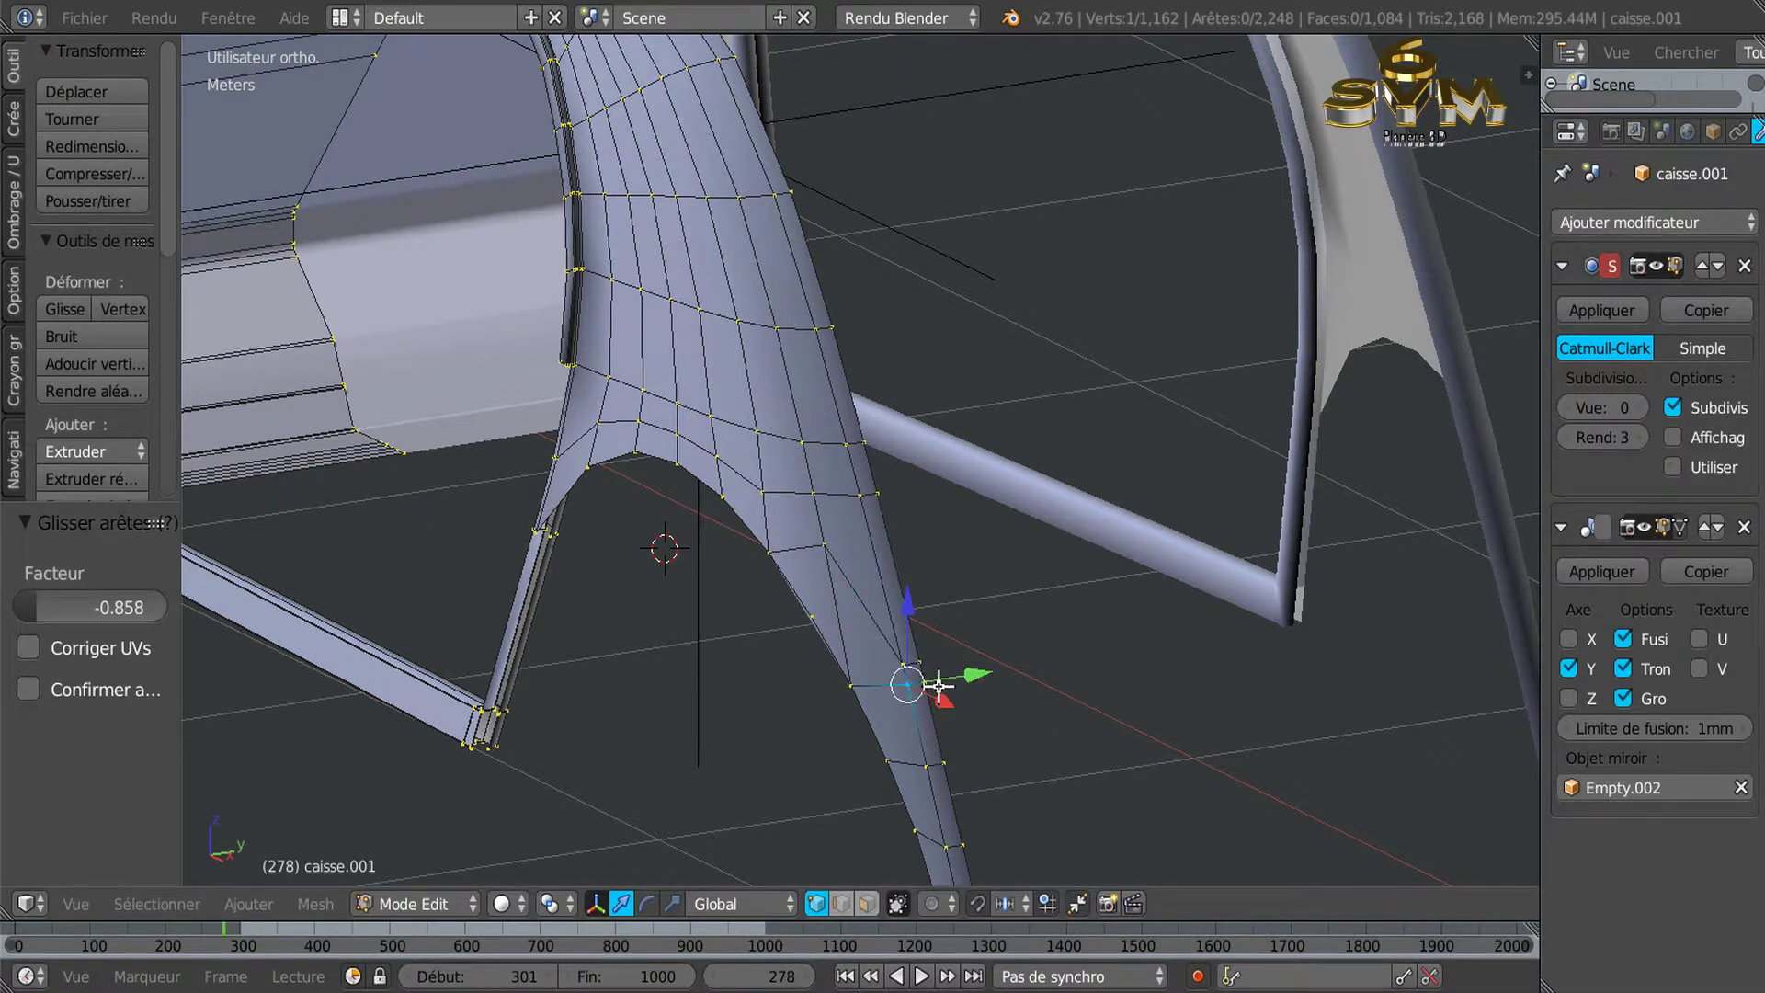
{"action": "right_click", "coordinate": [936, 684], "text": "shift"}
{"action": "key", "text": "g"}
{"action": "key", "text": "g"}
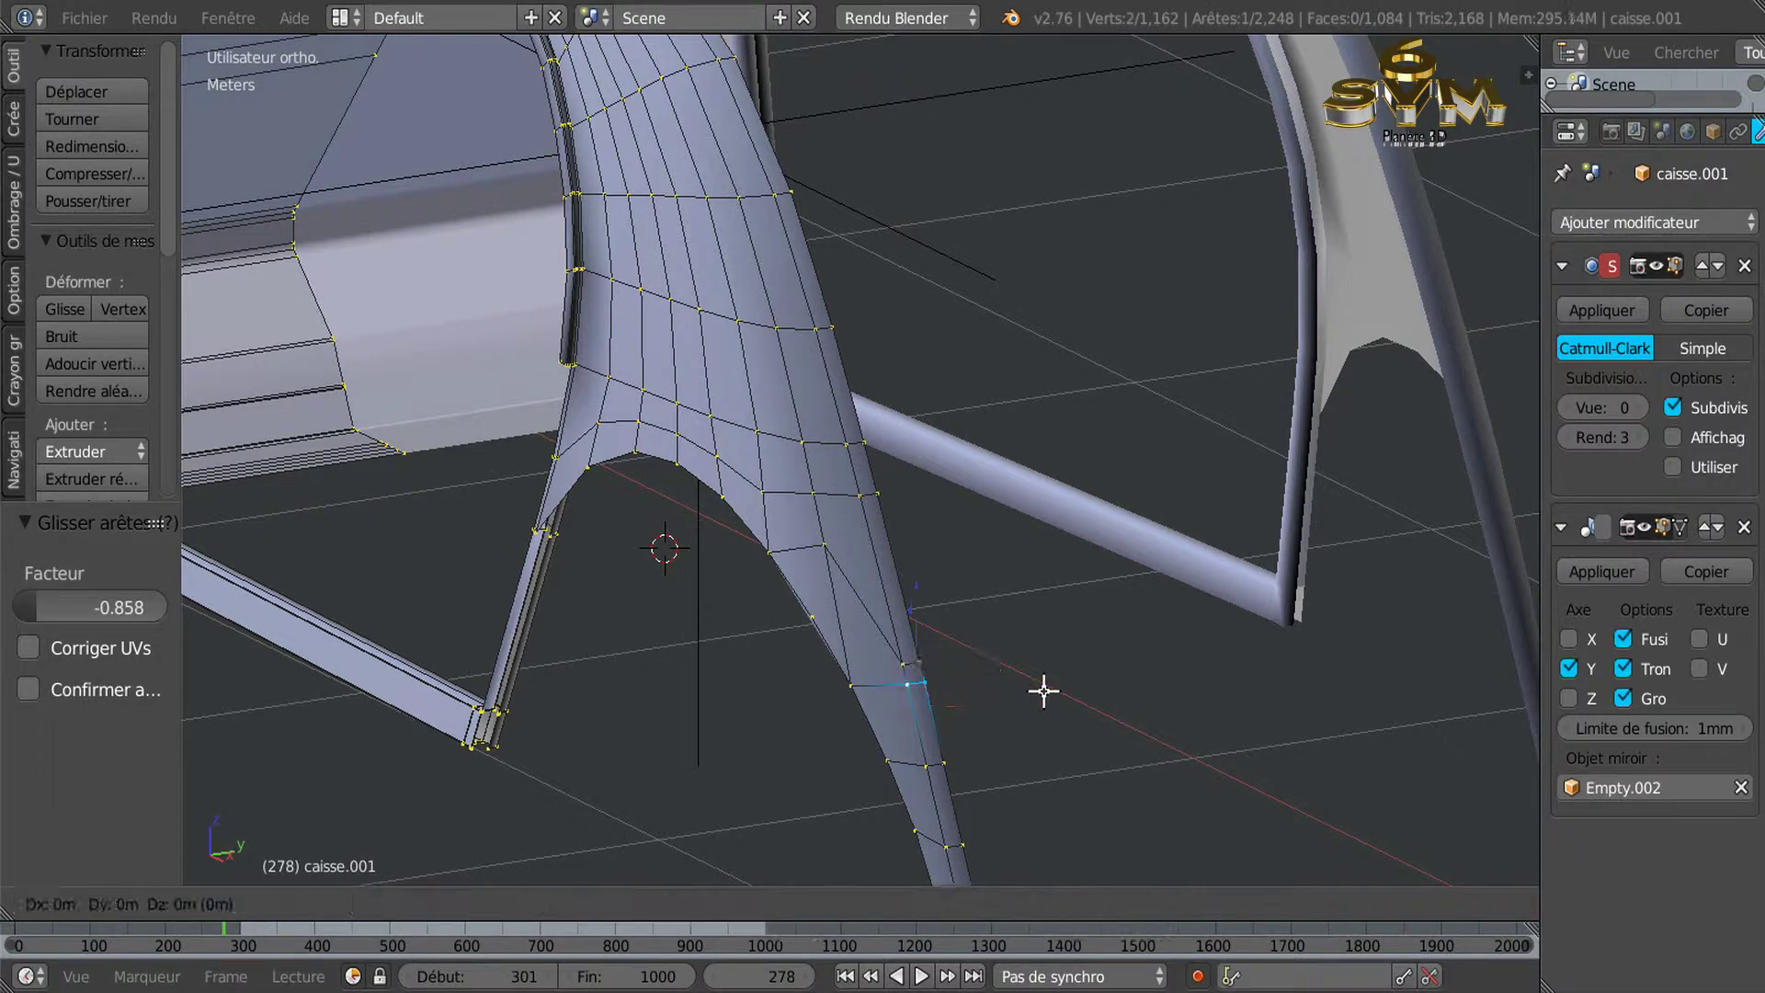
{"action": "left_click", "coordinate": [1060, 726]}
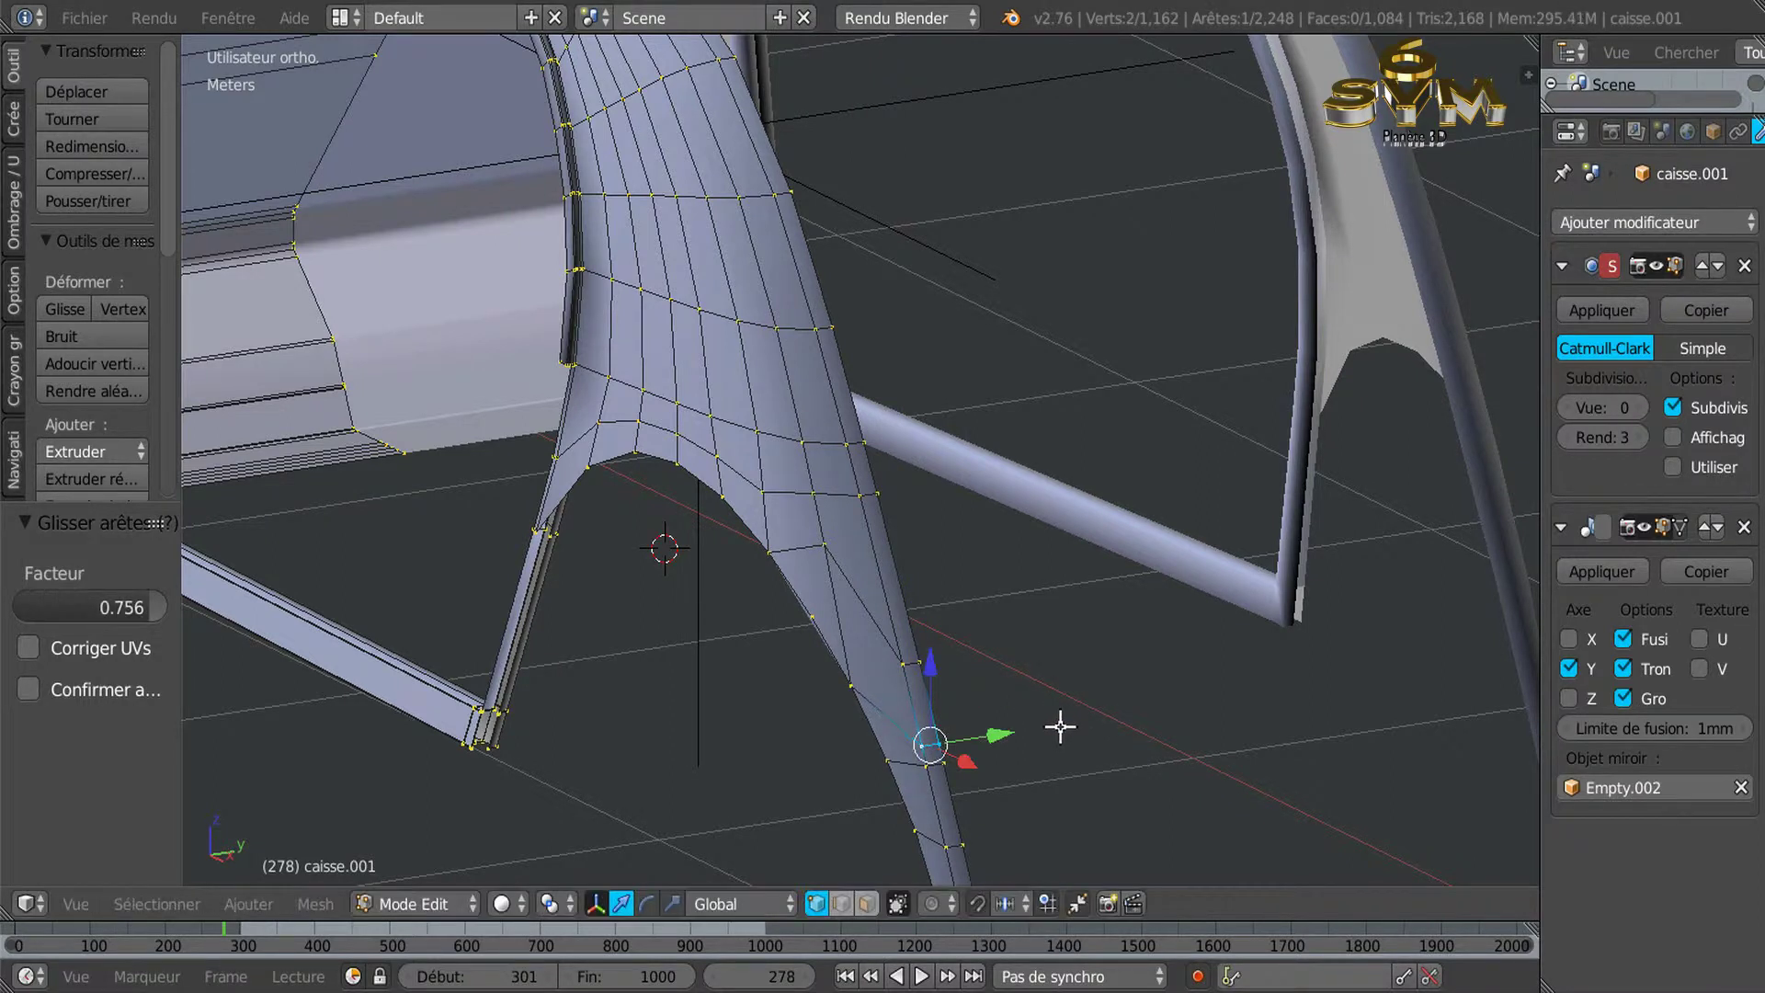
Slide the next edge down the leg, then grab one leg vertex into a new position.
{"action": "right_click", "coordinate": [929, 770]}
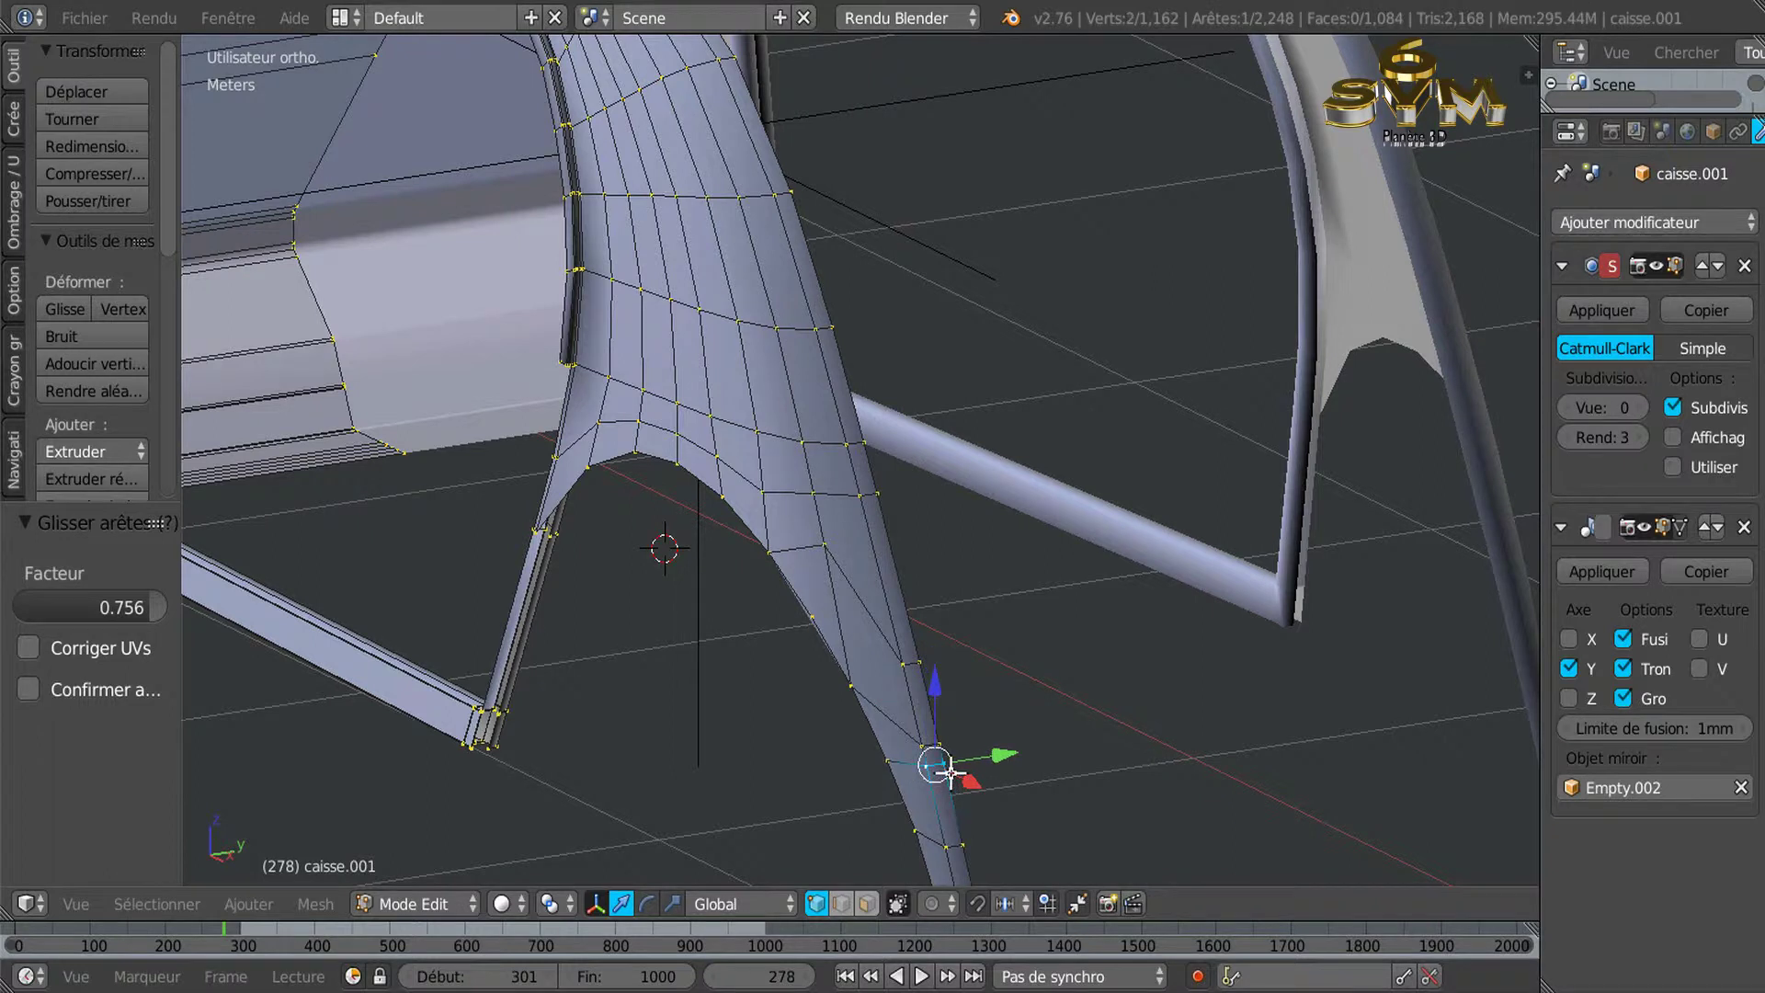
{"action": "key", "text": "g"}
{"action": "key", "text": "g"}
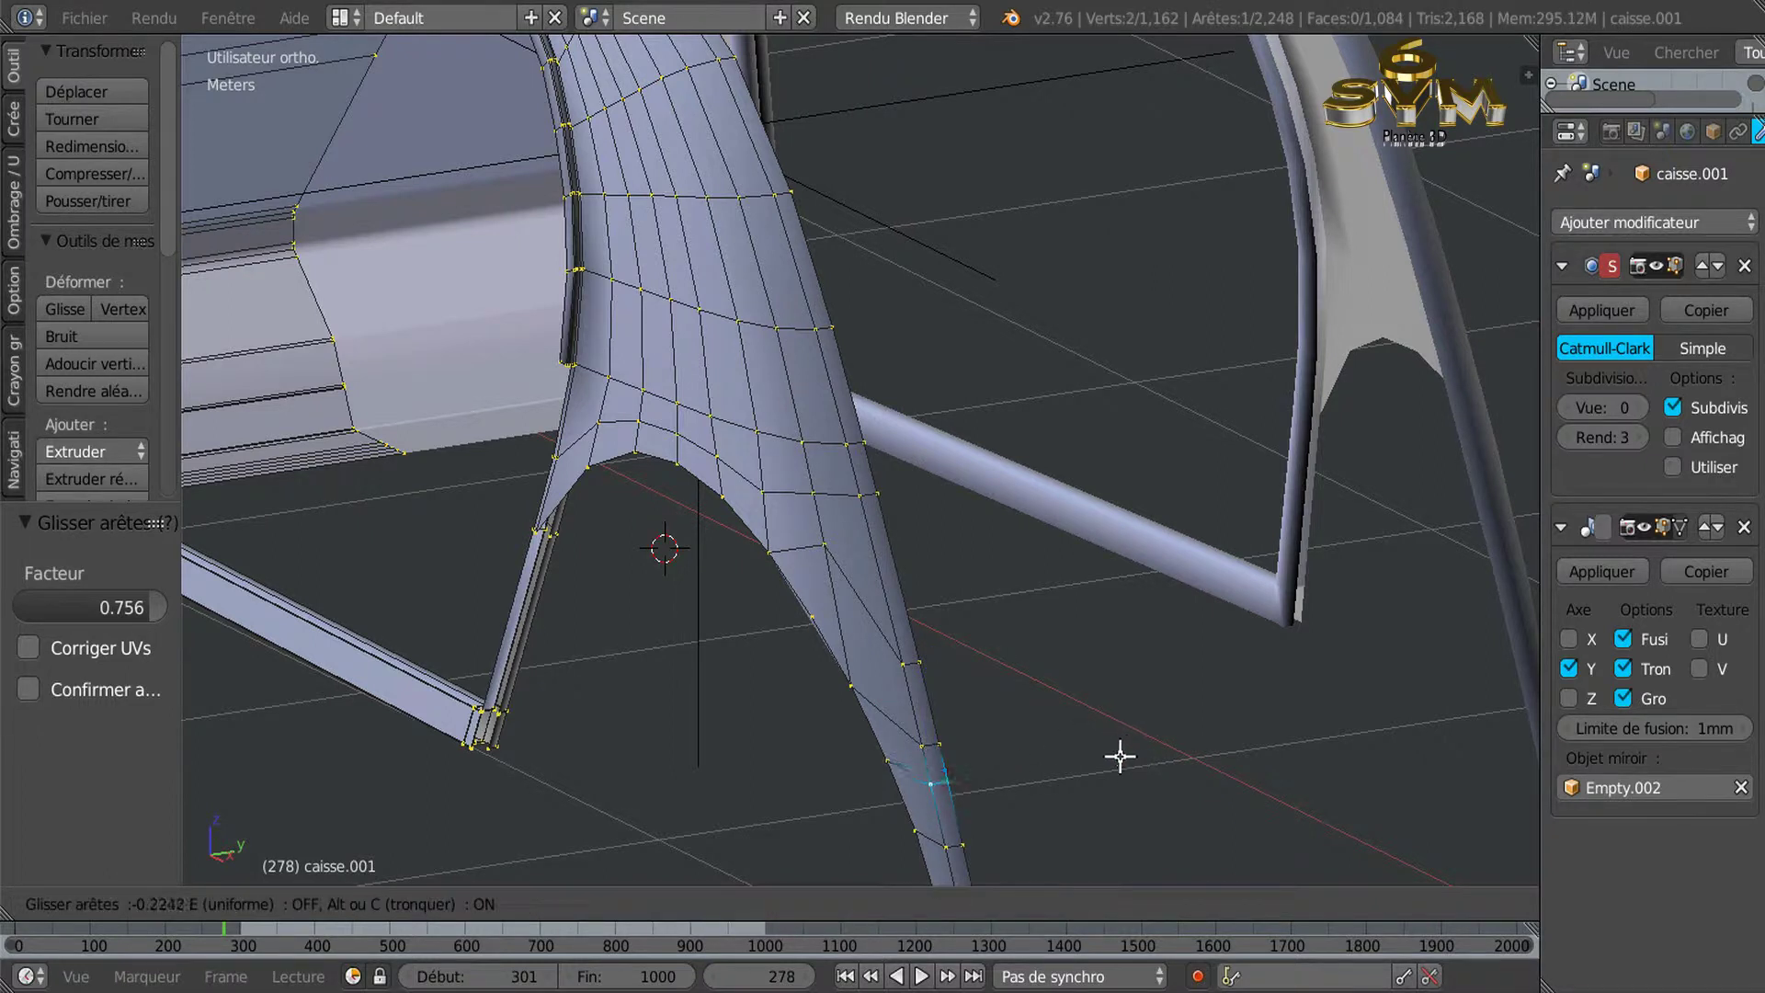
{"action": "left_click", "coordinate": [1084, 765]}
{"action": "mouse_move", "coordinate": [1085, 765]}
{"action": "middle_mouse_down"}
{"action": "mouse_move", "coordinate": [1111, 732]}
{"action": "mouse_move", "coordinate": [1158, 731]}
{"action": "middle_mouse_up"}
{"action": "middle_click_drag", "start_coordinate": [1066, 770], "coordinate": [1299, 682], "text": "shift"}
{"action": "right_click", "coordinate": [1001, 489]}
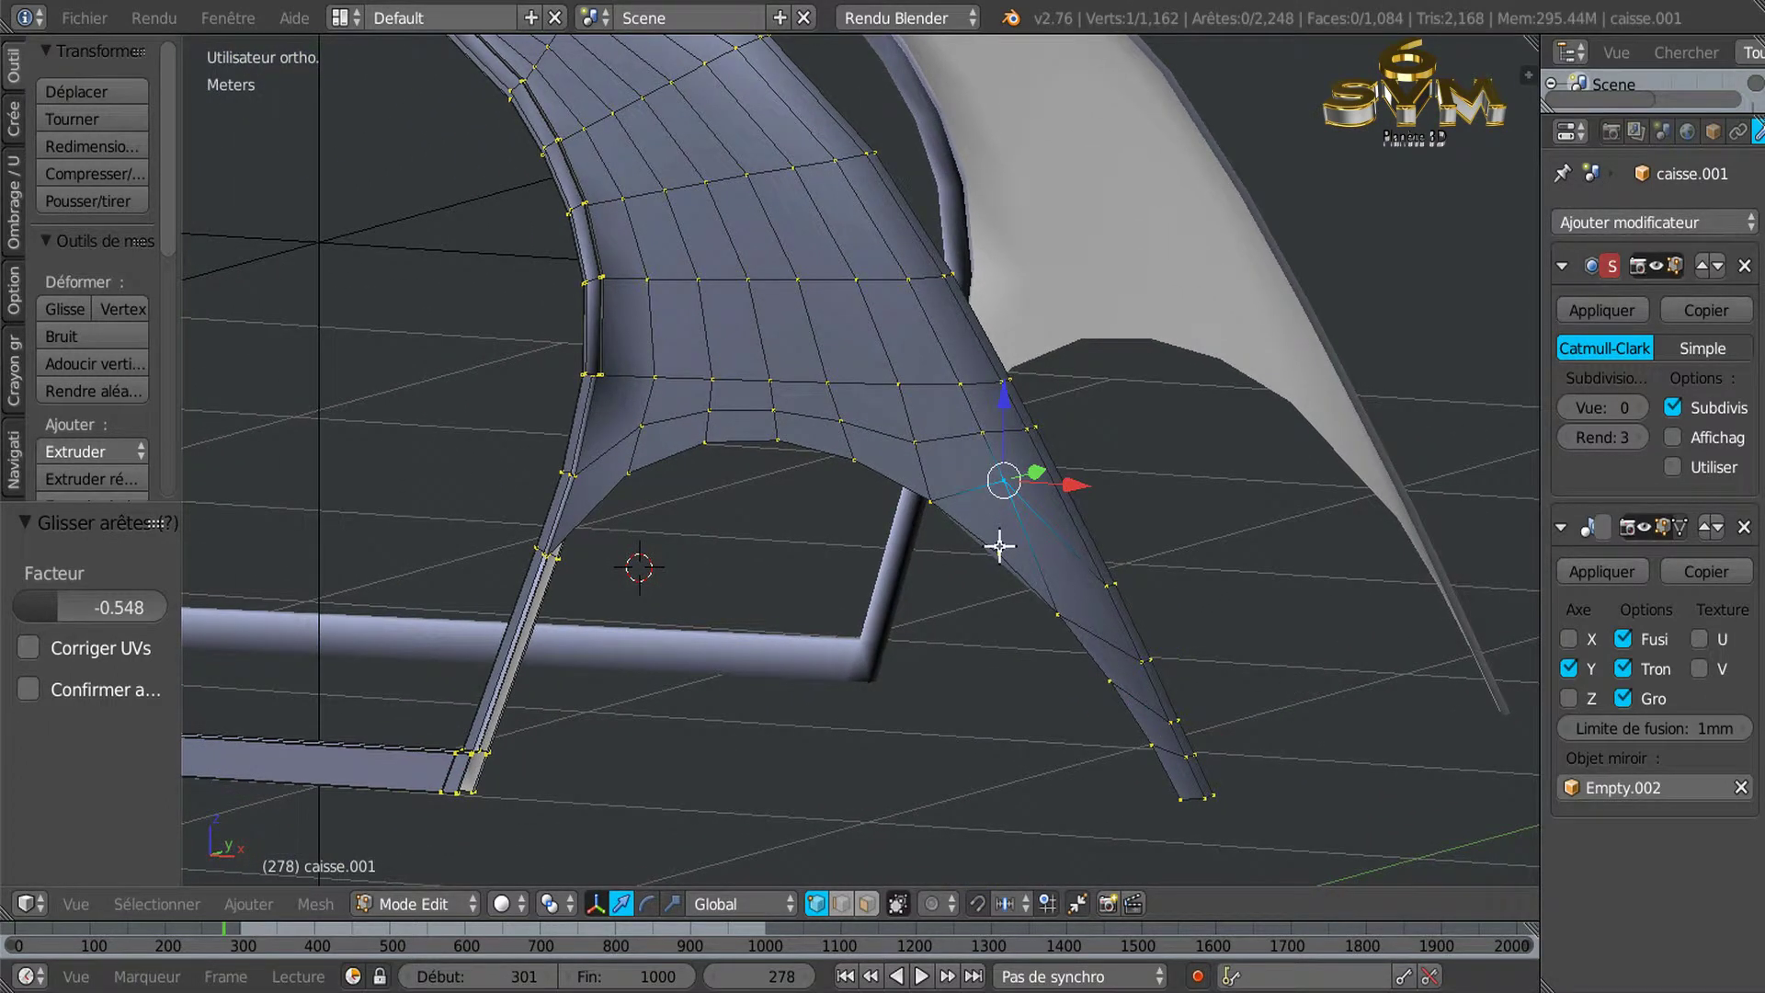
{"action": "key", "text": "g"}
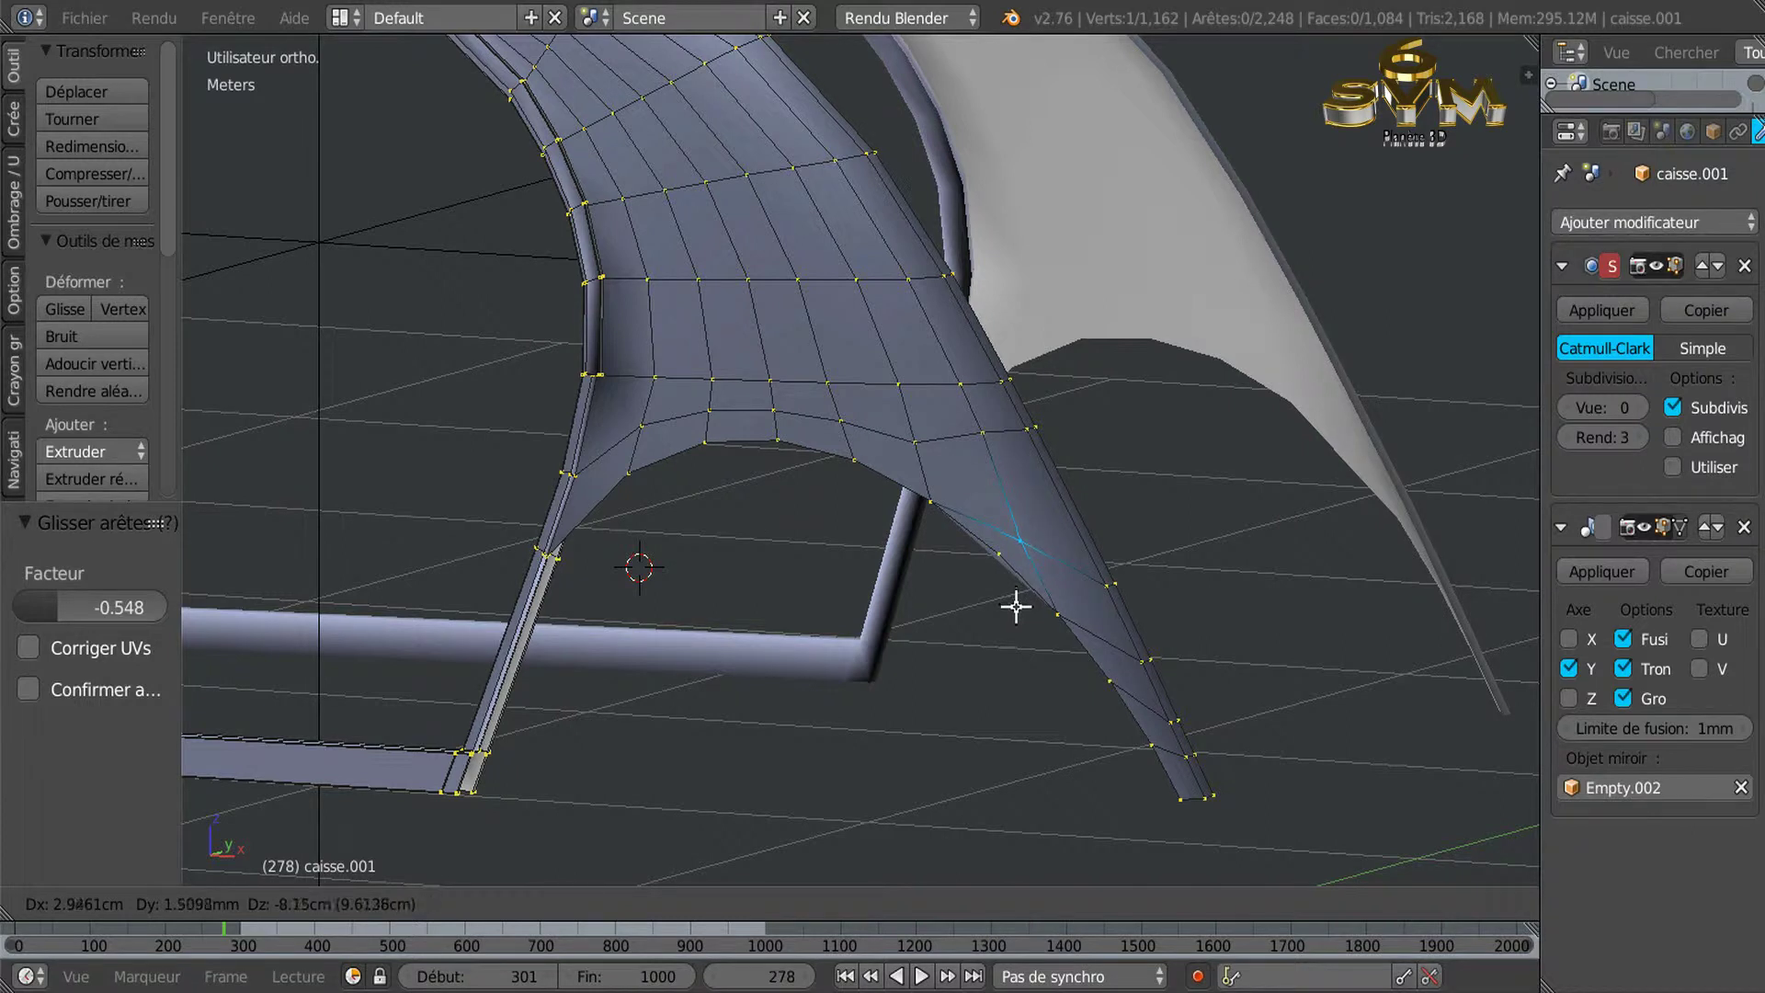
{"action": "left_click", "coordinate": [1017, 602]}
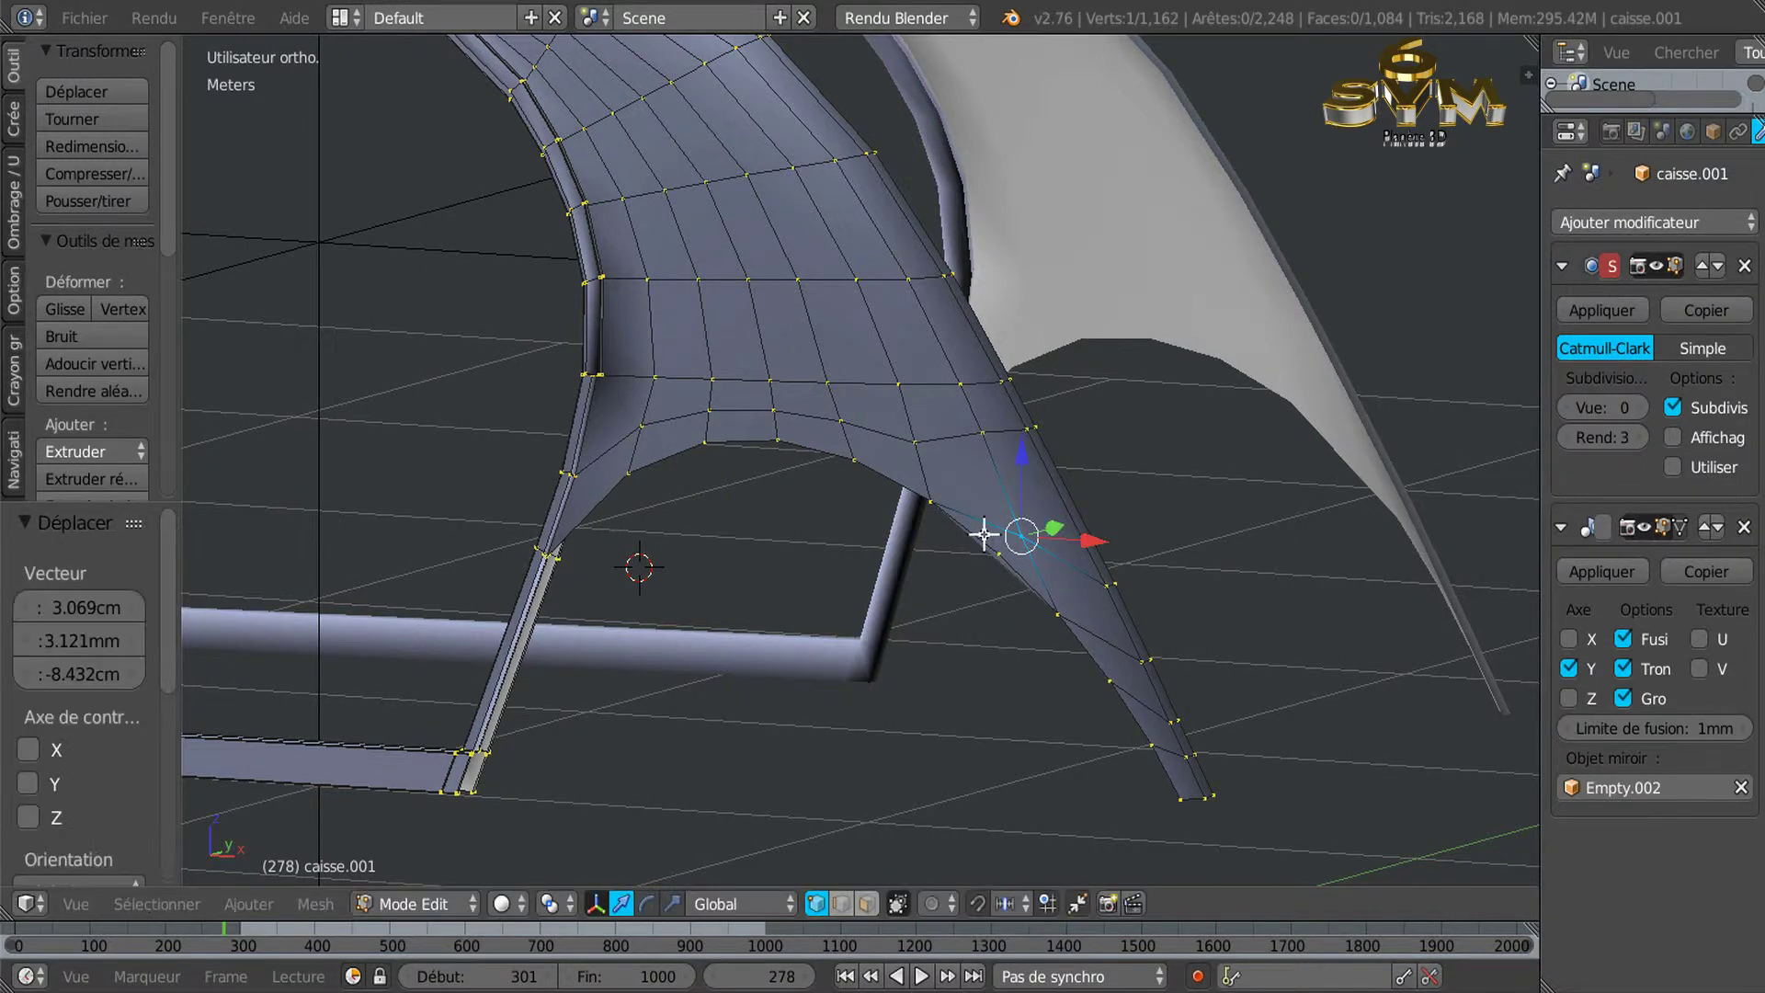
Edge-slide an edge on the leg's outer edge to factor 0.419.
{"action": "key", "text": "KP_4"}
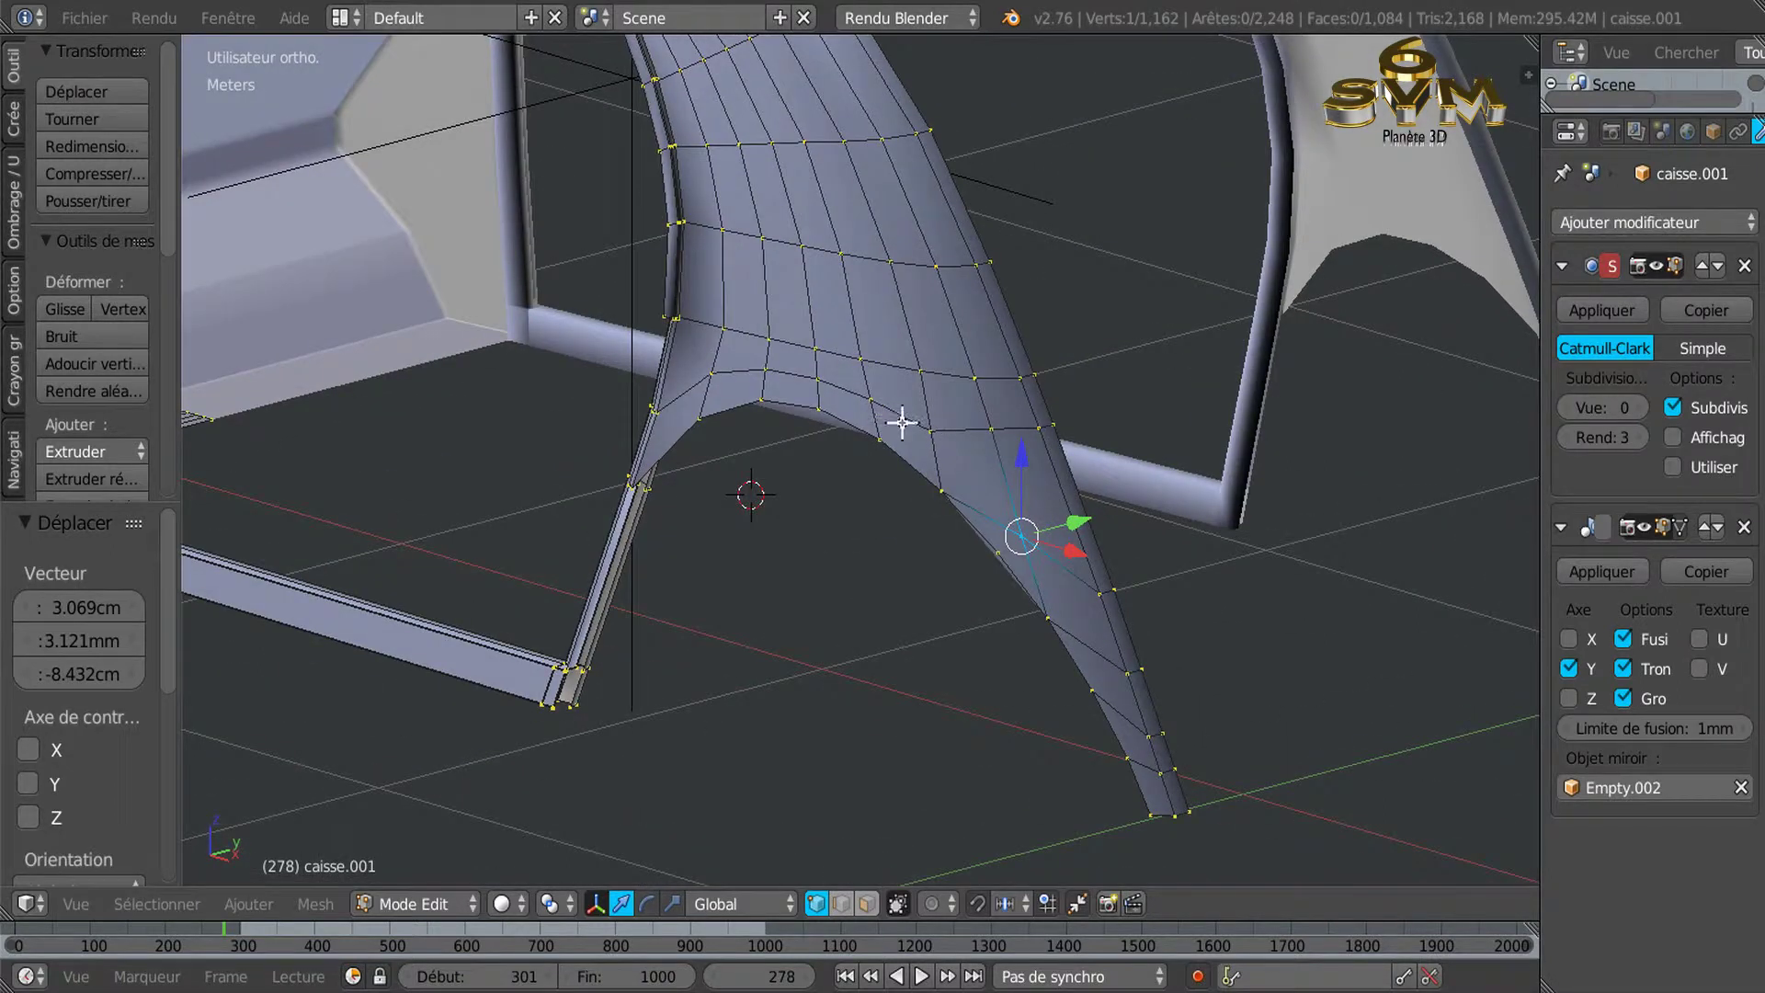
{"action": "scroll", "coordinate": [1034, 427], "scroll_direction": "up", "scroll_amount": 4}
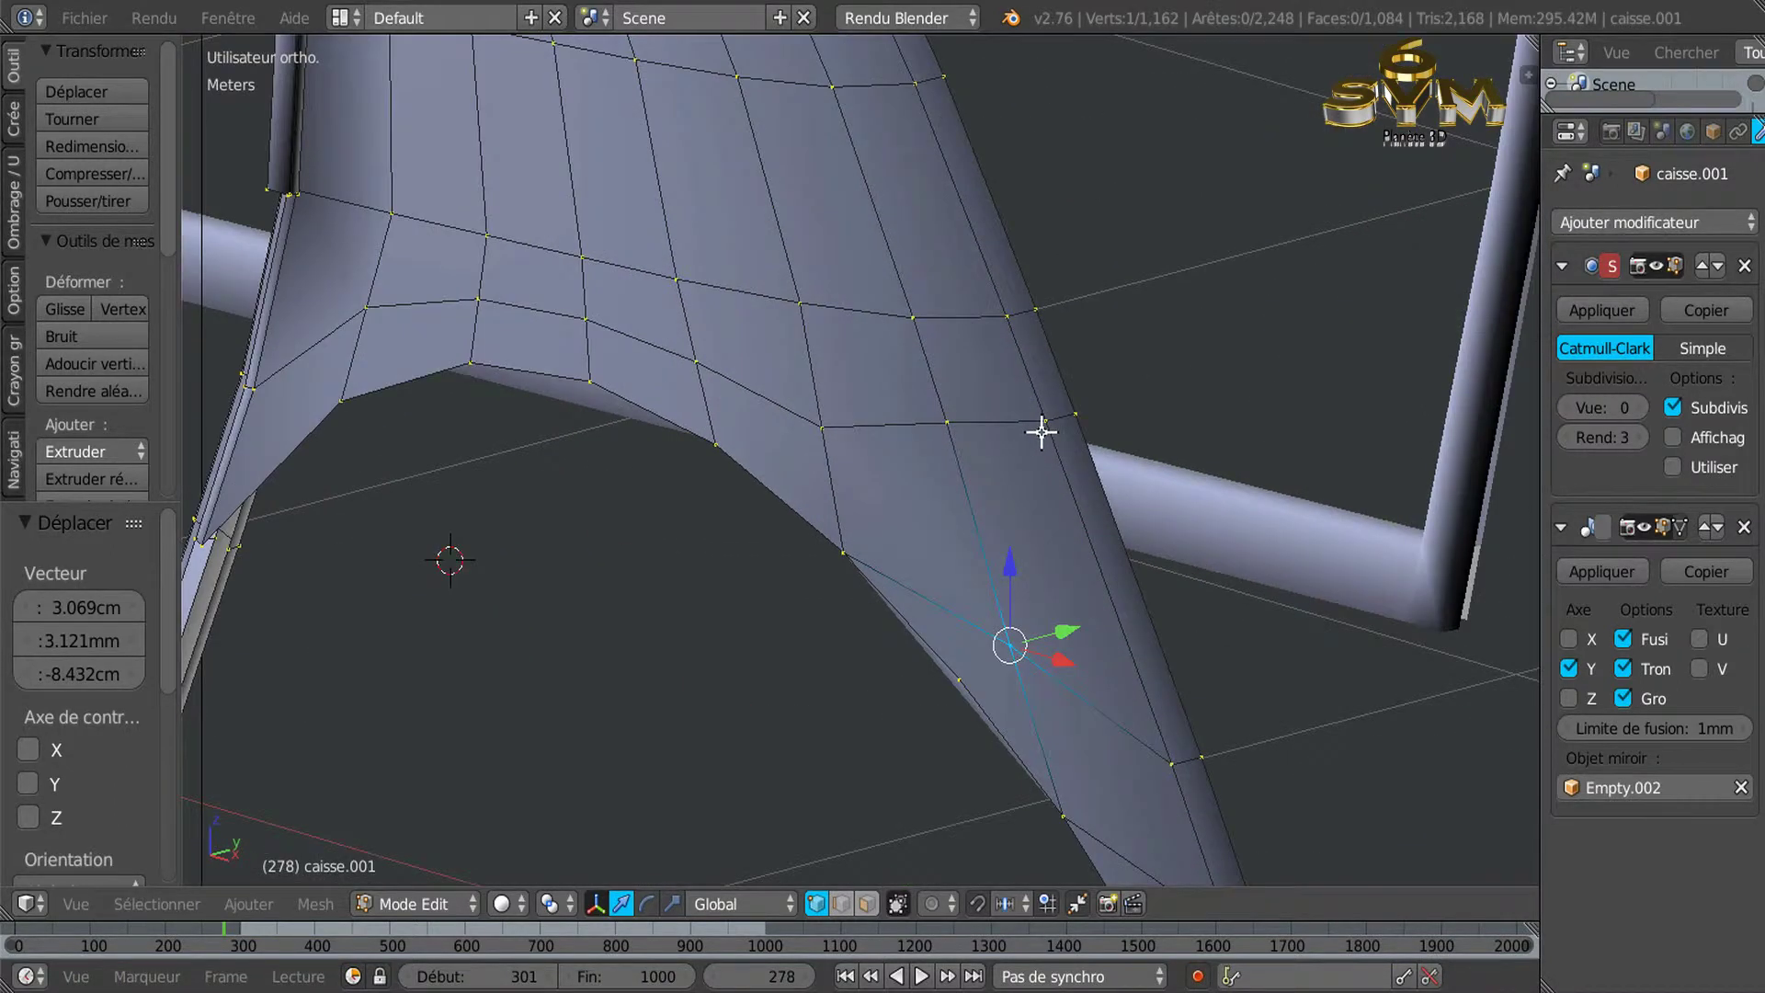
{"action": "left_click", "coordinate": [1049, 424], "text": "alt"}
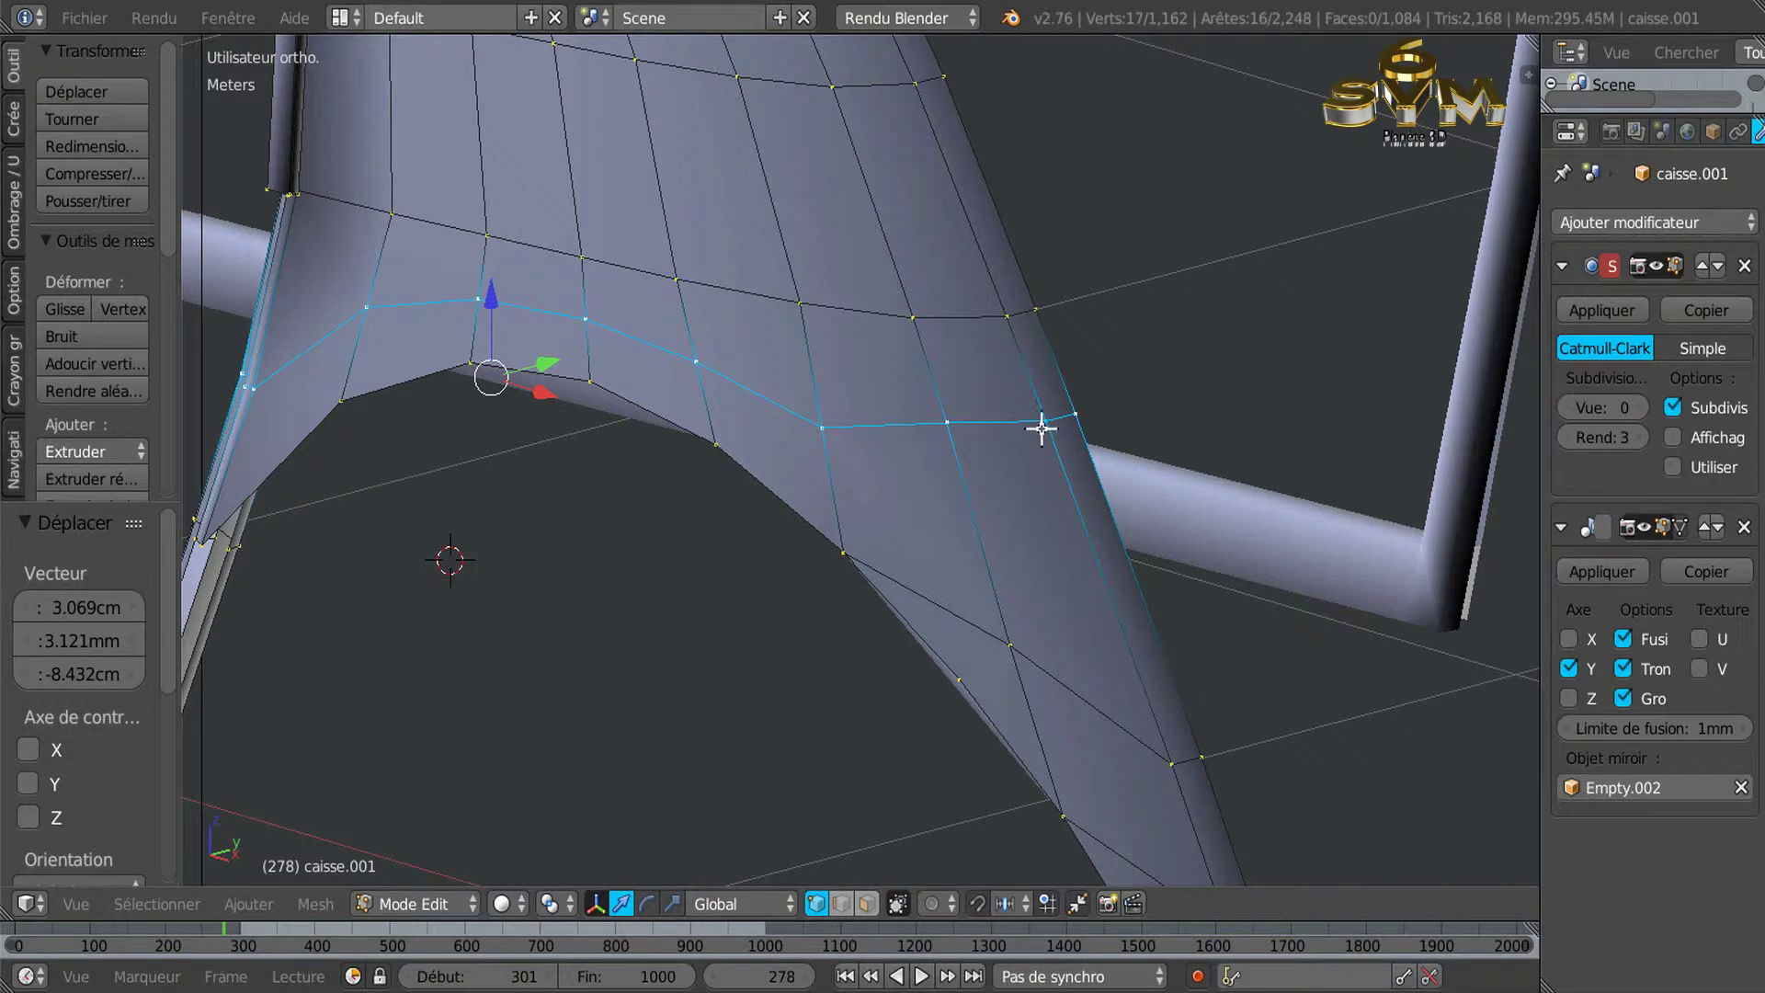
{"action": "left_click", "coordinate": [1042, 427]}
{"action": "left_click", "coordinate": [1065, 437], "text": "alt"}
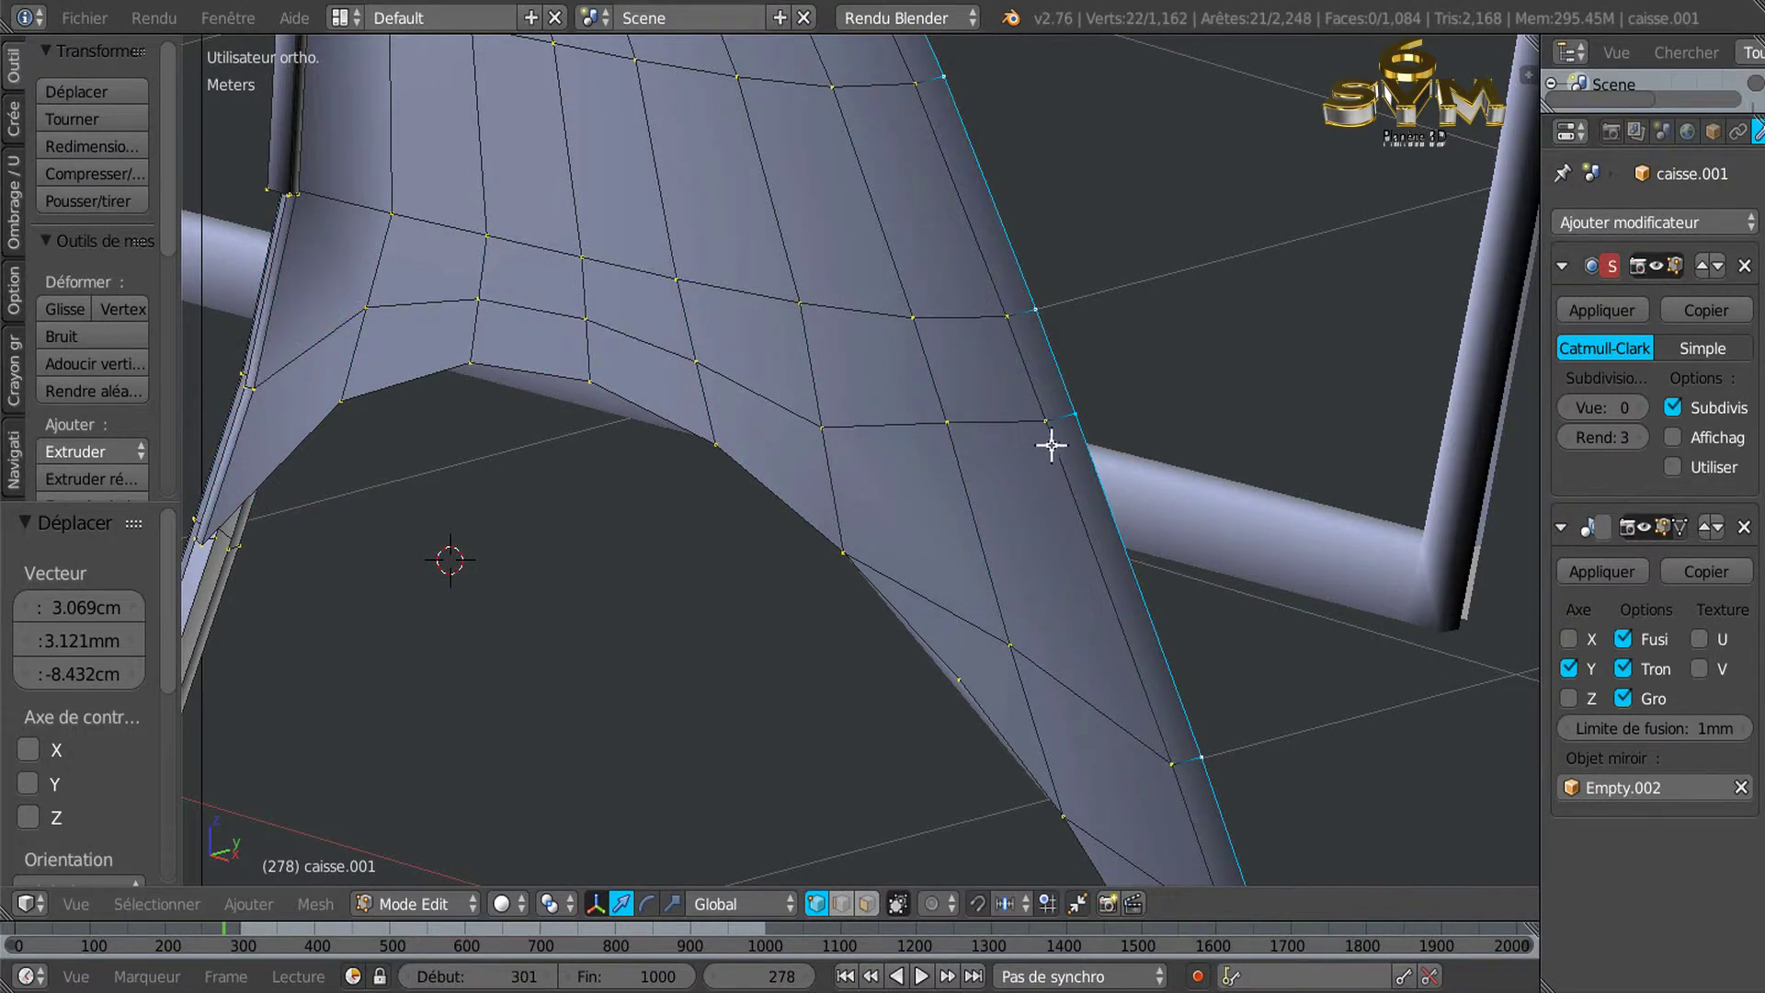
{"action": "right_click", "coordinate": [1056, 421]}
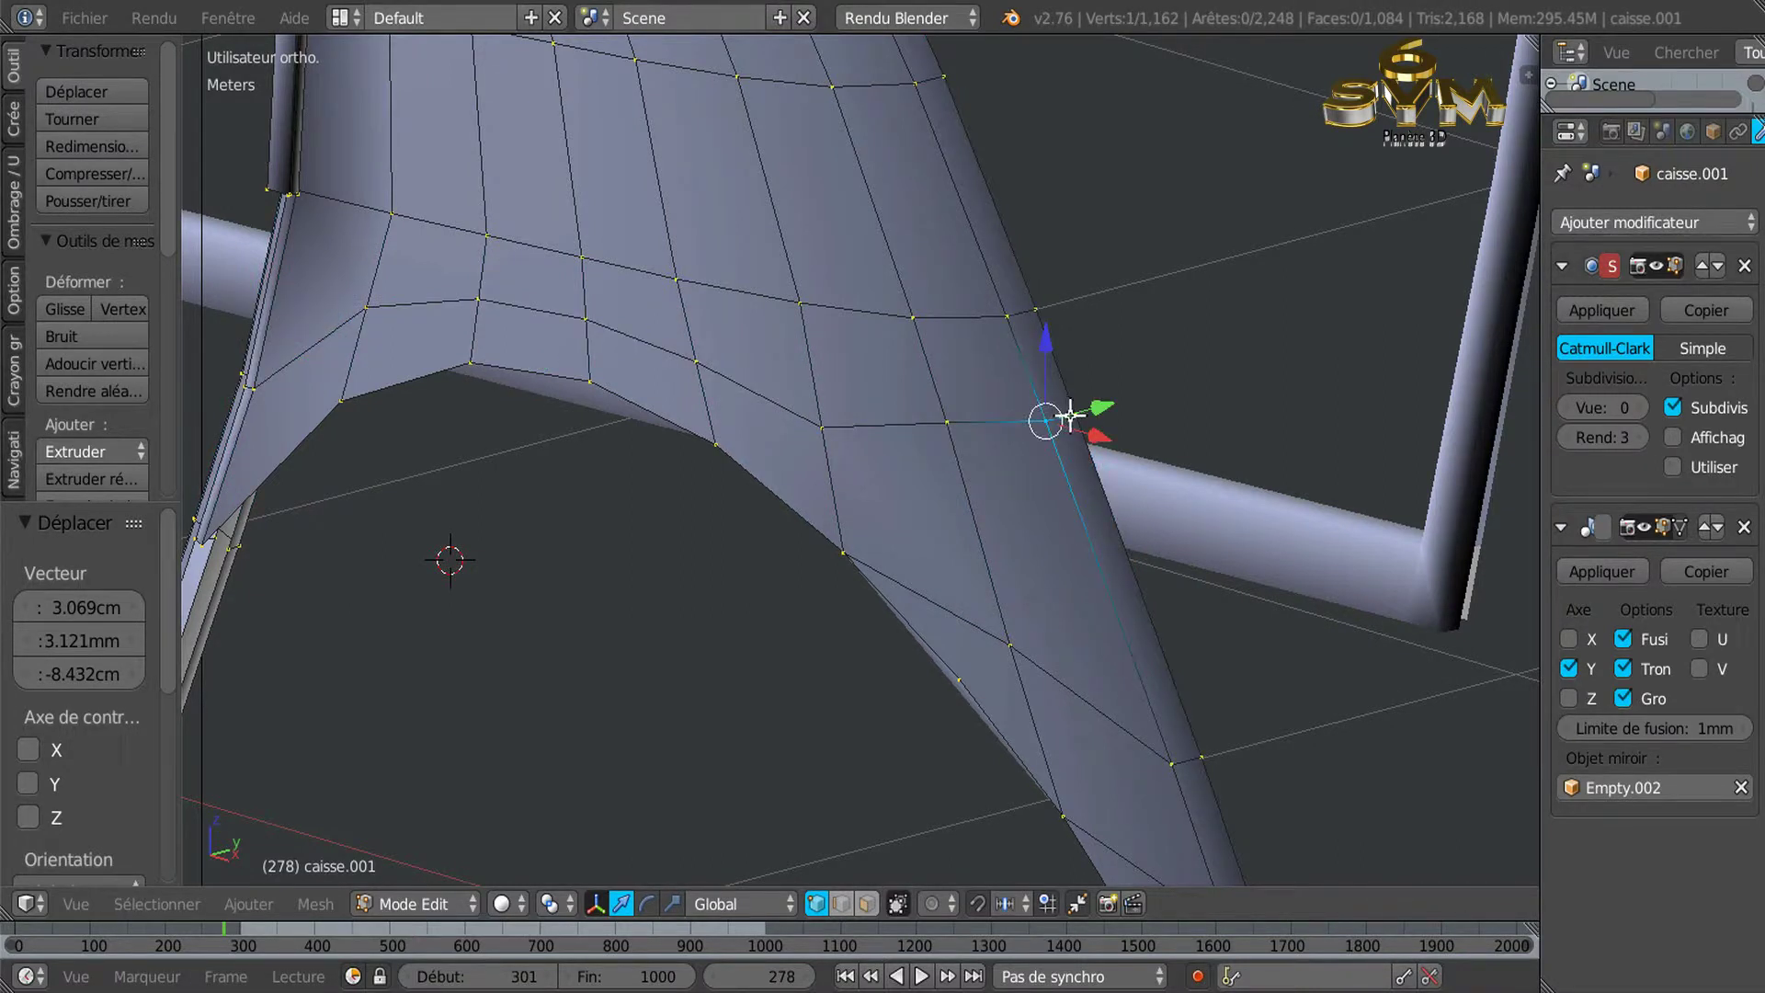
{"action": "right_click", "coordinate": [1070, 415], "text": "shift"}
{"action": "middle_click_drag", "start_coordinate": [997, 524], "coordinate": [1112, 534]}
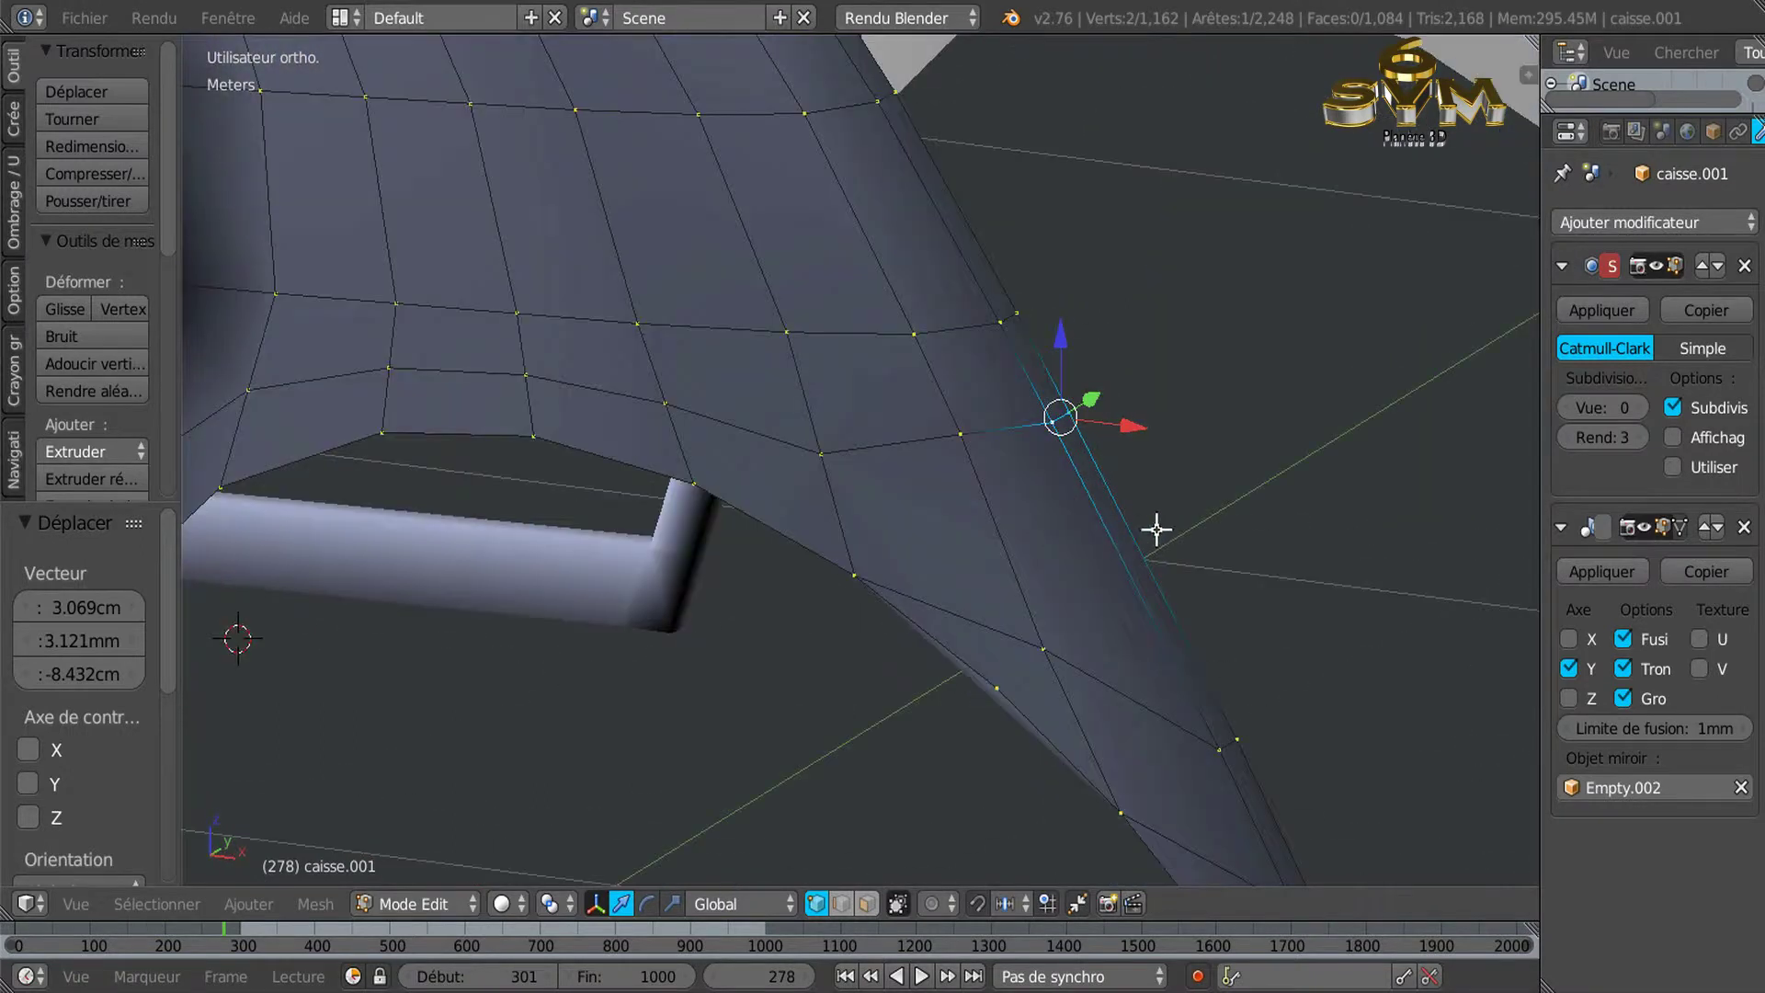
{"action": "key", "text": "g"}
{"action": "key", "text": "g"}
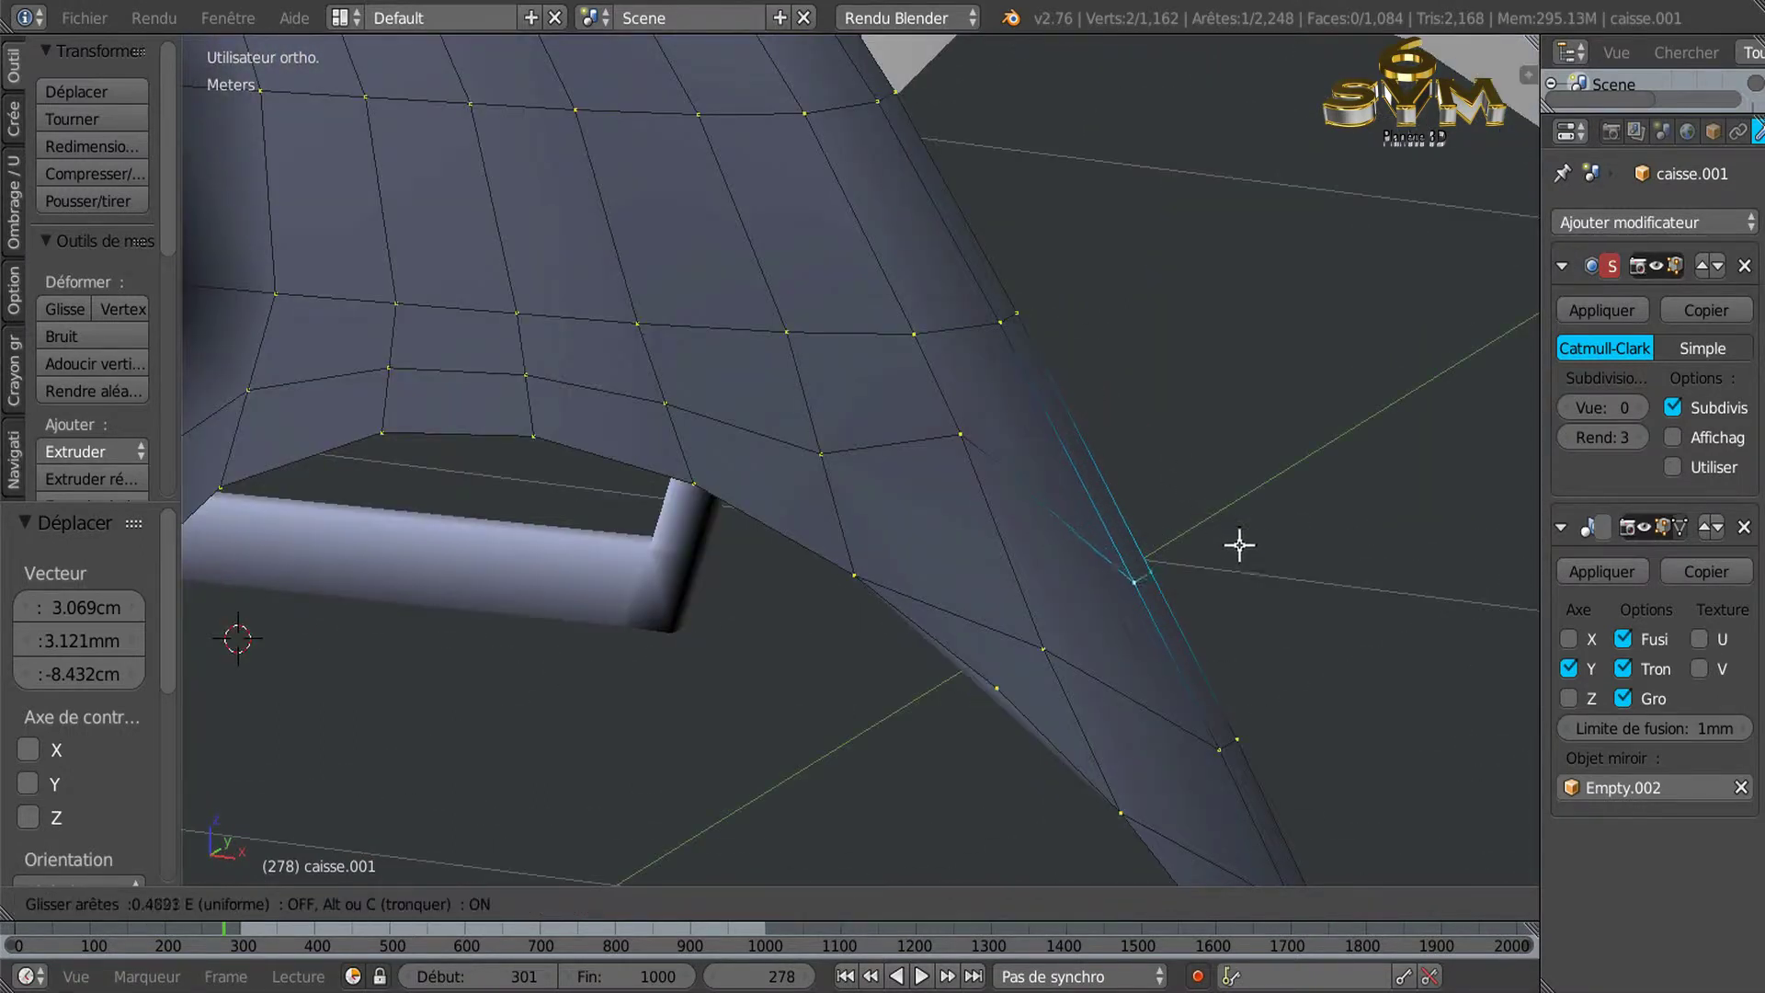
{"action": "left_click", "coordinate": [1237, 530]}
Vertex-slide a single leg vertex to factor 0.355 and view the whole arch panel.
{"action": "right_click", "coordinate": [960, 434]}
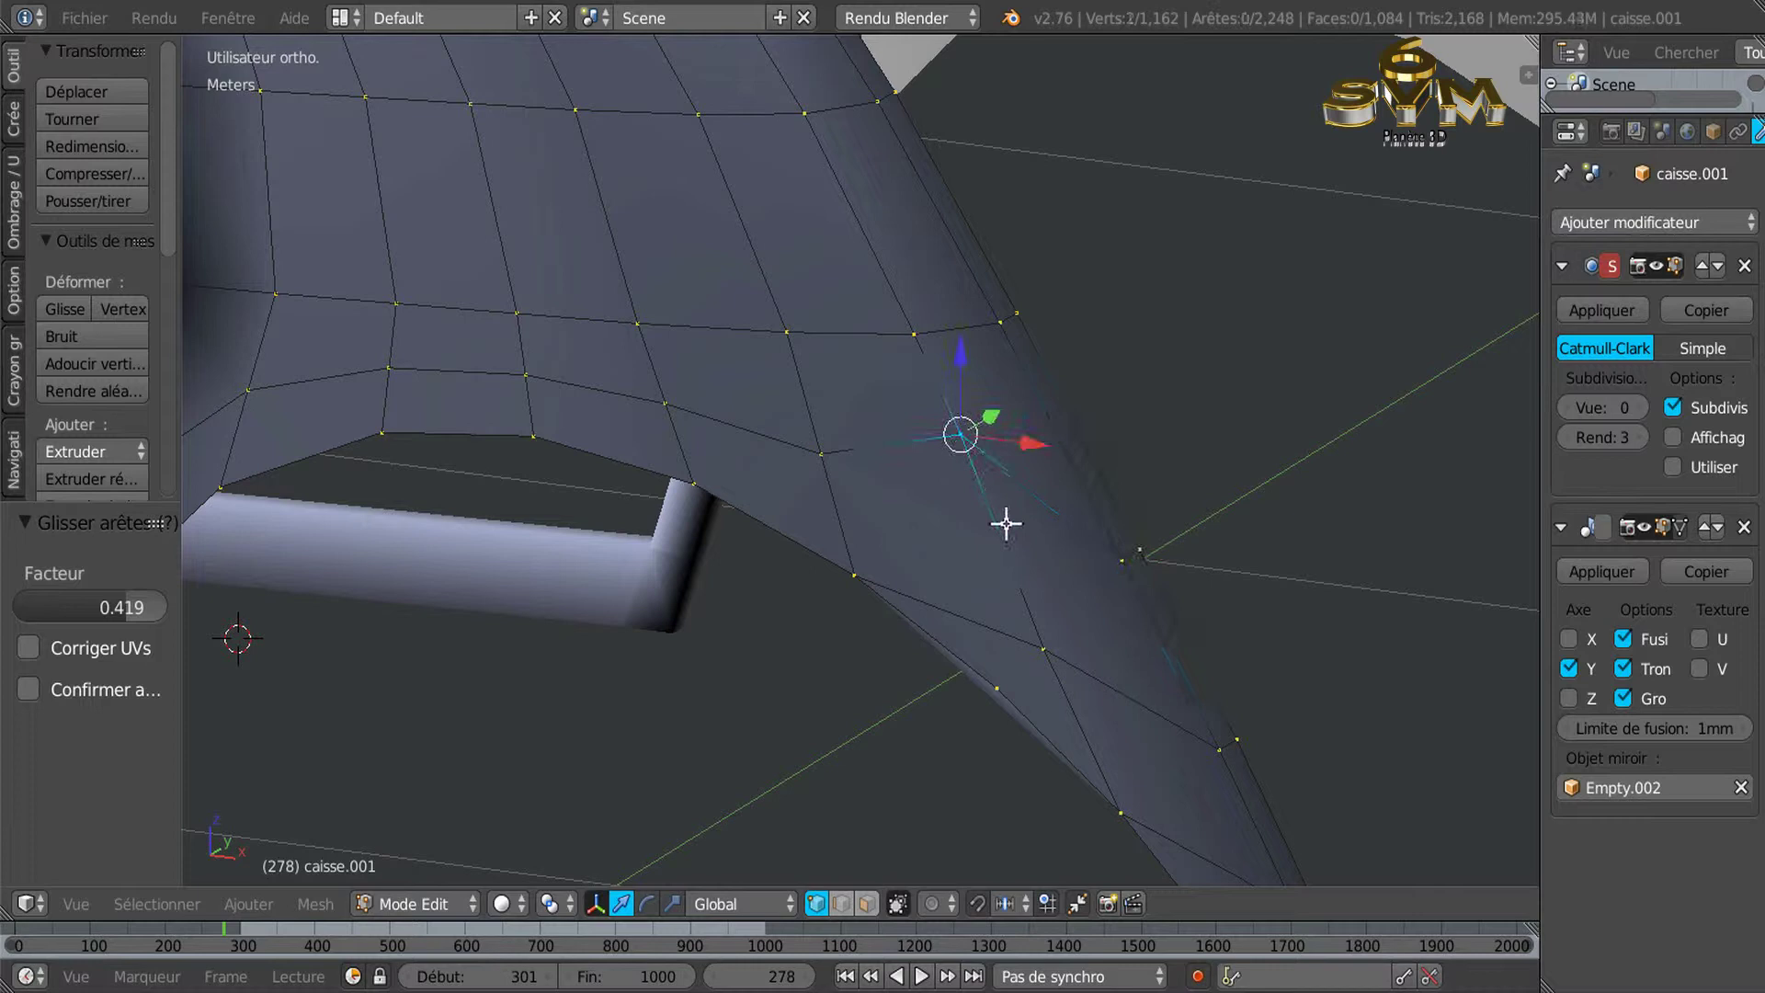
{"action": "key", "text": "g"}
{"action": "key", "text": "g"}
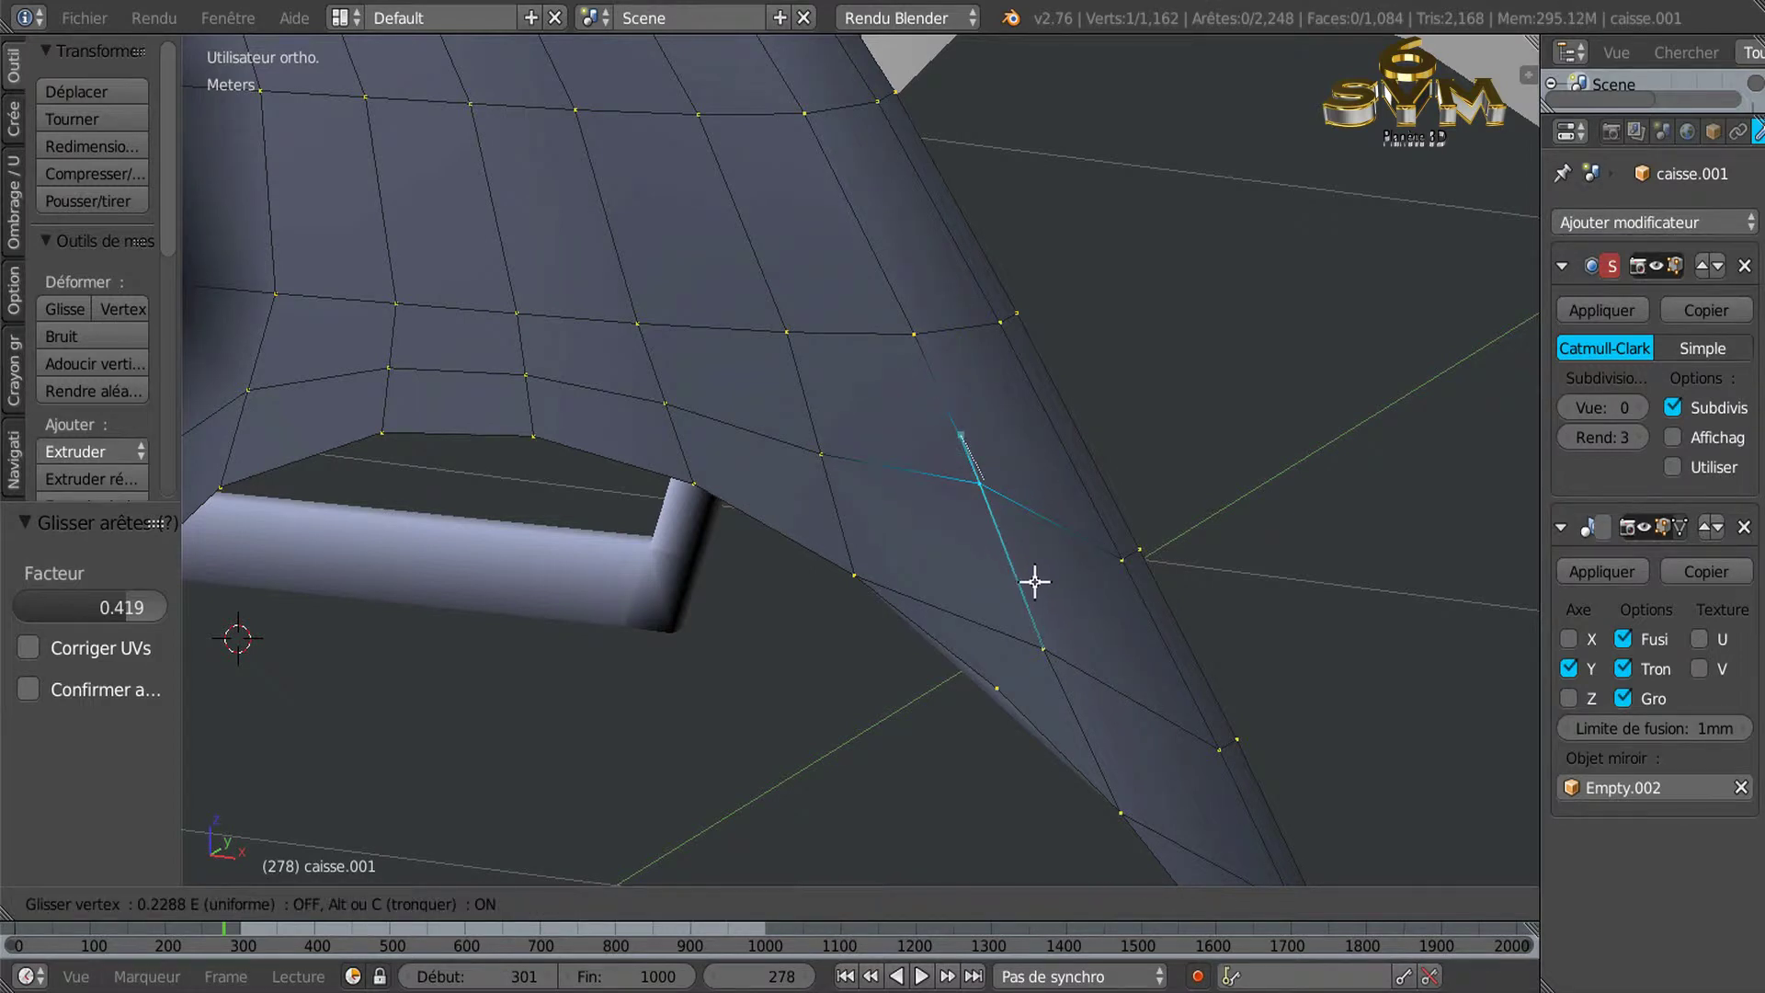
{"action": "left_click", "coordinate": [1040, 598]}
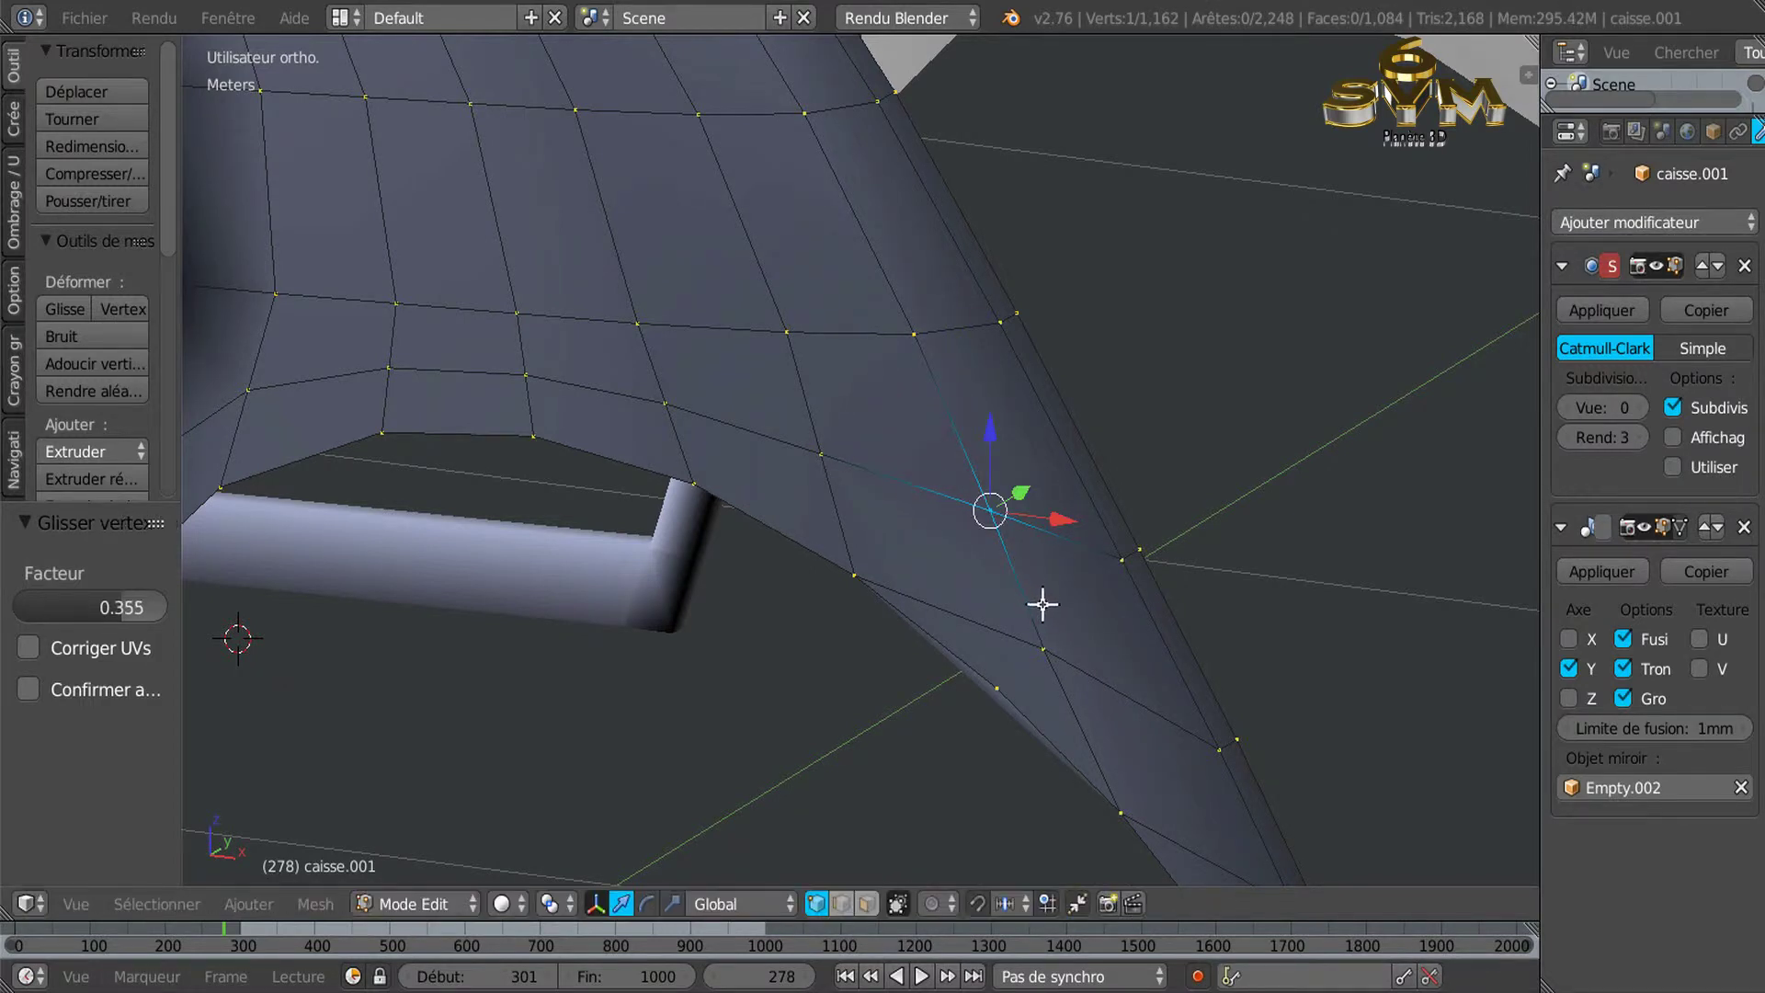
{"action": "scroll", "coordinate": [1042, 604], "scroll_direction": "down", "scroll_amount": 5}
{"action": "middle_click_drag", "start_coordinate": [1044, 631], "coordinate": [1056, 619]}
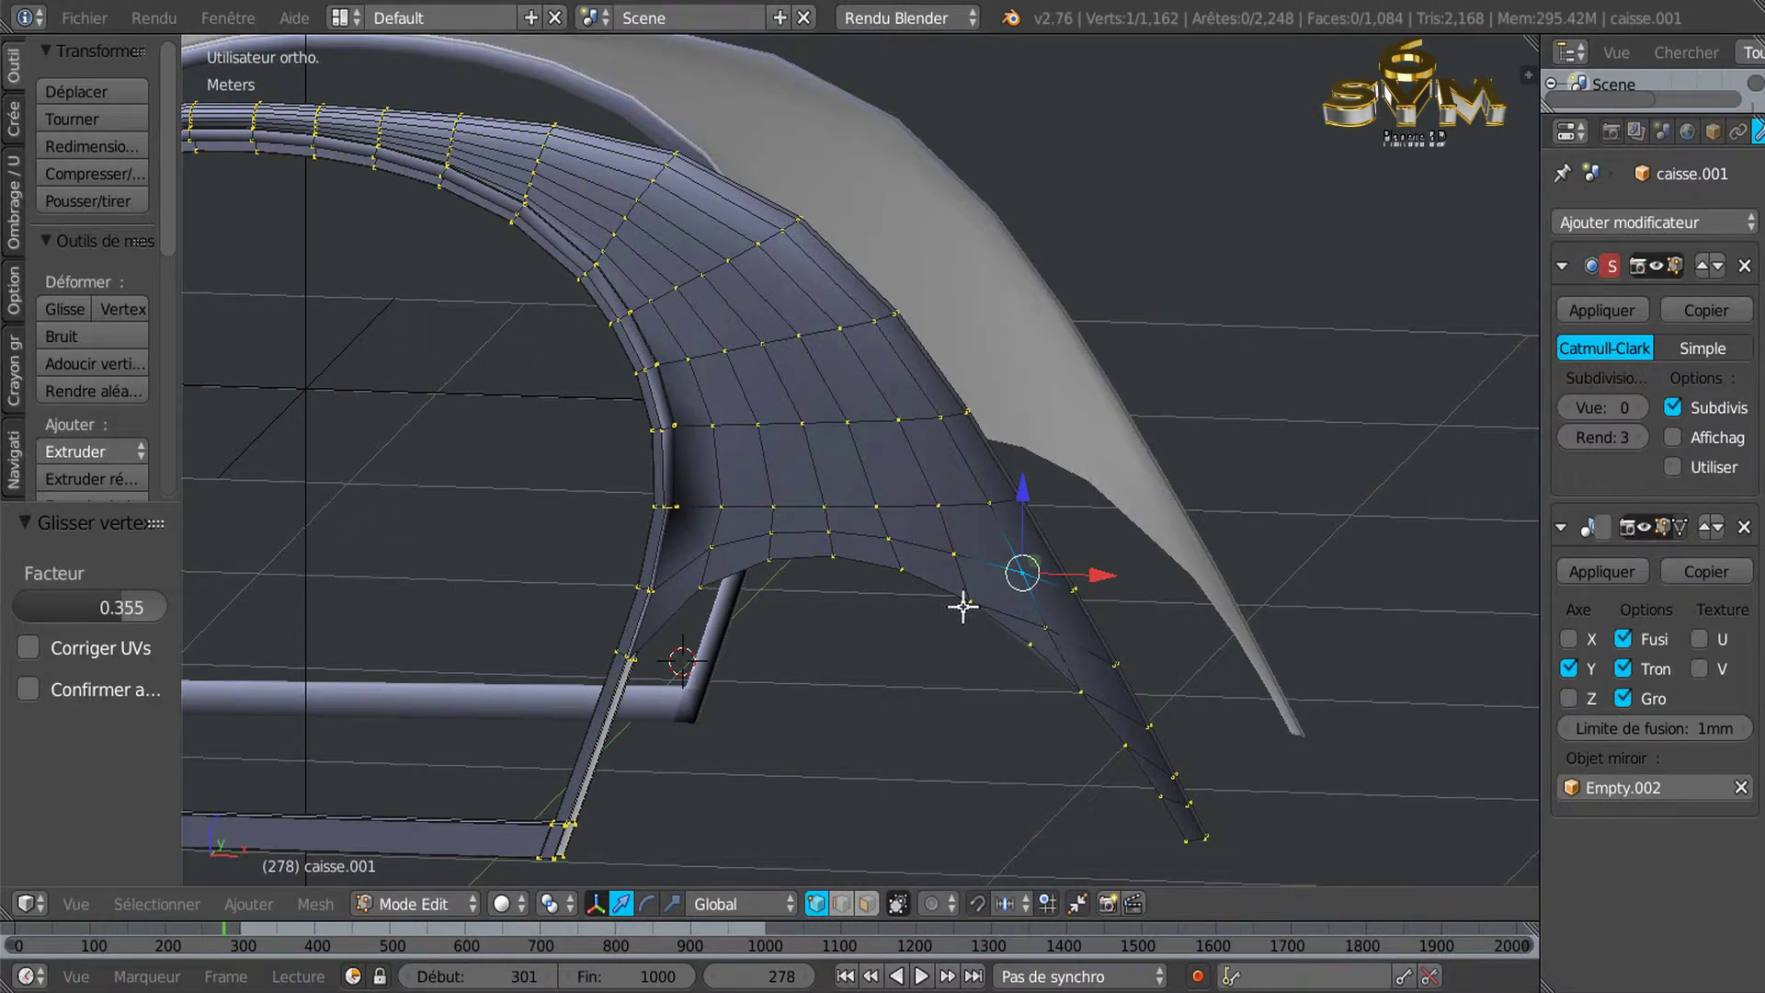
Edge-slide one edge on the lower leg to even its spacing.
{"action": "scroll", "coordinate": [1146, 684], "scroll_direction": "up", "scroll_amount": 4}
{"action": "right_click", "coordinate": [1077, 643]}
{"action": "right_click", "coordinate": [1085, 637], "text": "shift"}
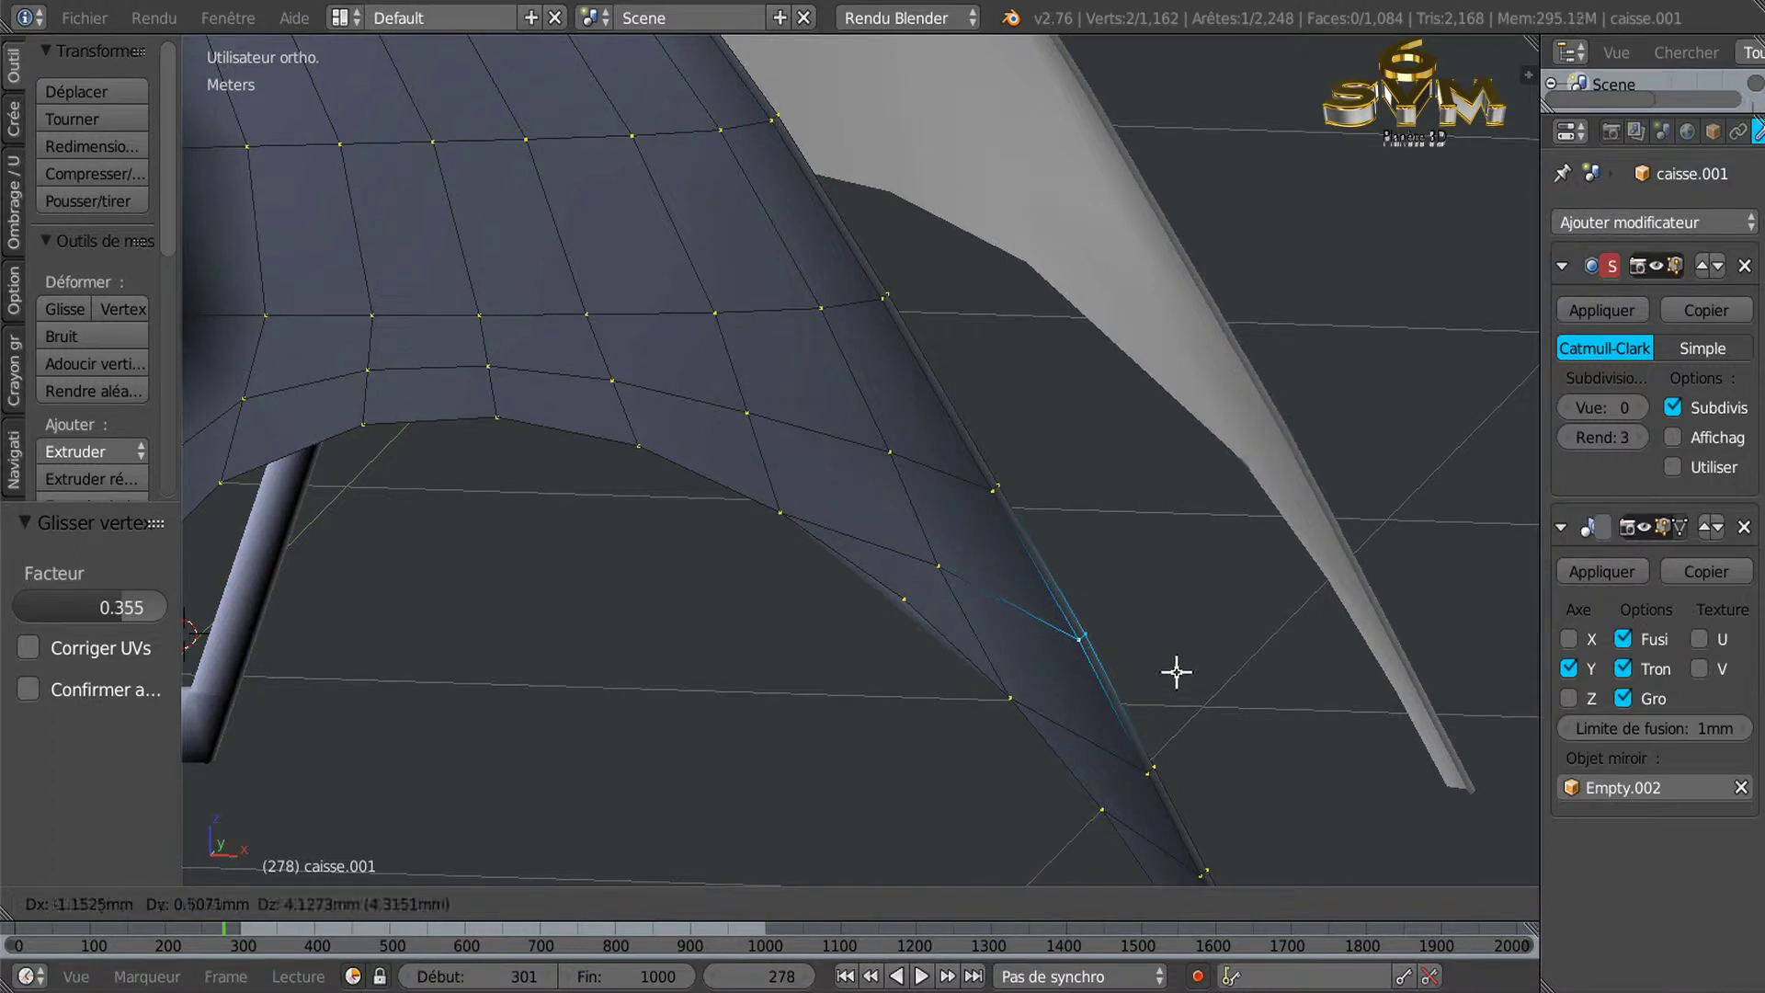
{"action": "key", "text": "g"}
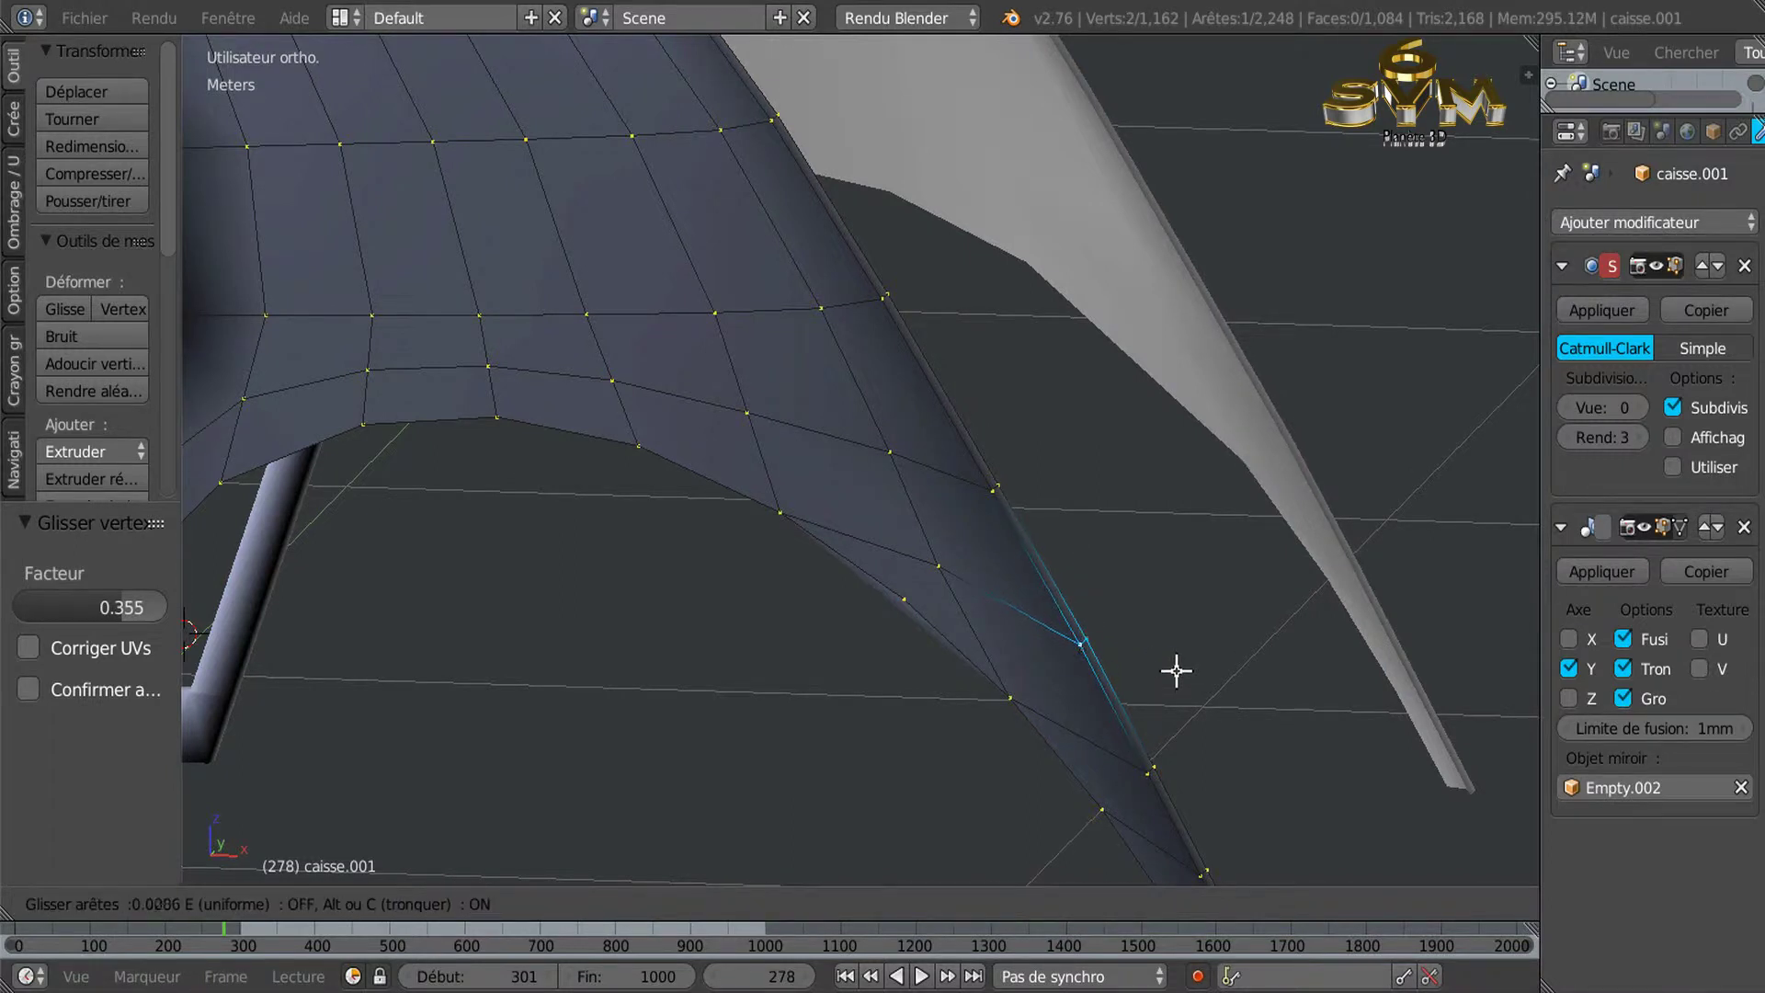
{"action": "left_click", "coordinate": [1162, 662]}
Slide the edge near the leg's lower end slightly, to factor 0.079, and orbit to check.
{"action": "mouse_move", "coordinate": [1177, 689]}
{"action": "middle_mouse_down"}
{"action": "mouse_move", "coordinate": [1207, 720]}
{"action": "mouse_move", "coordinate": [1219, 517]}
{"action": "middle_mouse_up"}
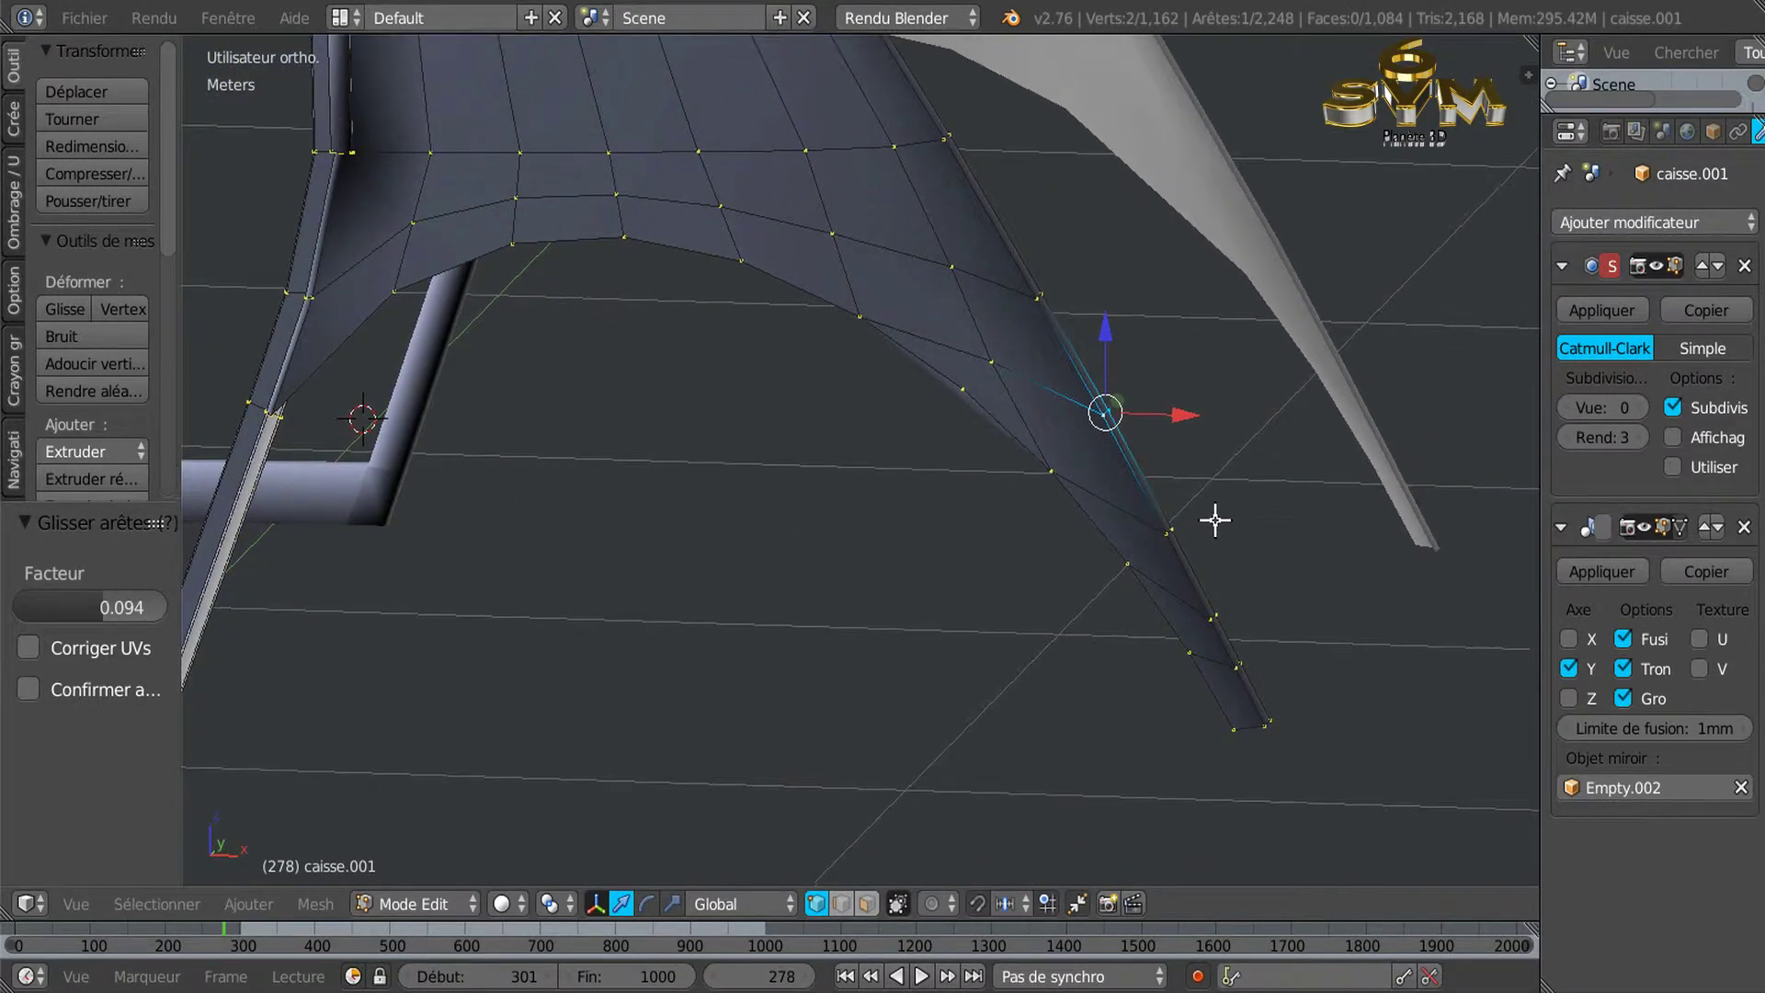
{"action": "scroll", "coordinate": [1223, 612], "scroll_direction": "up", "scroll_amount": 3}
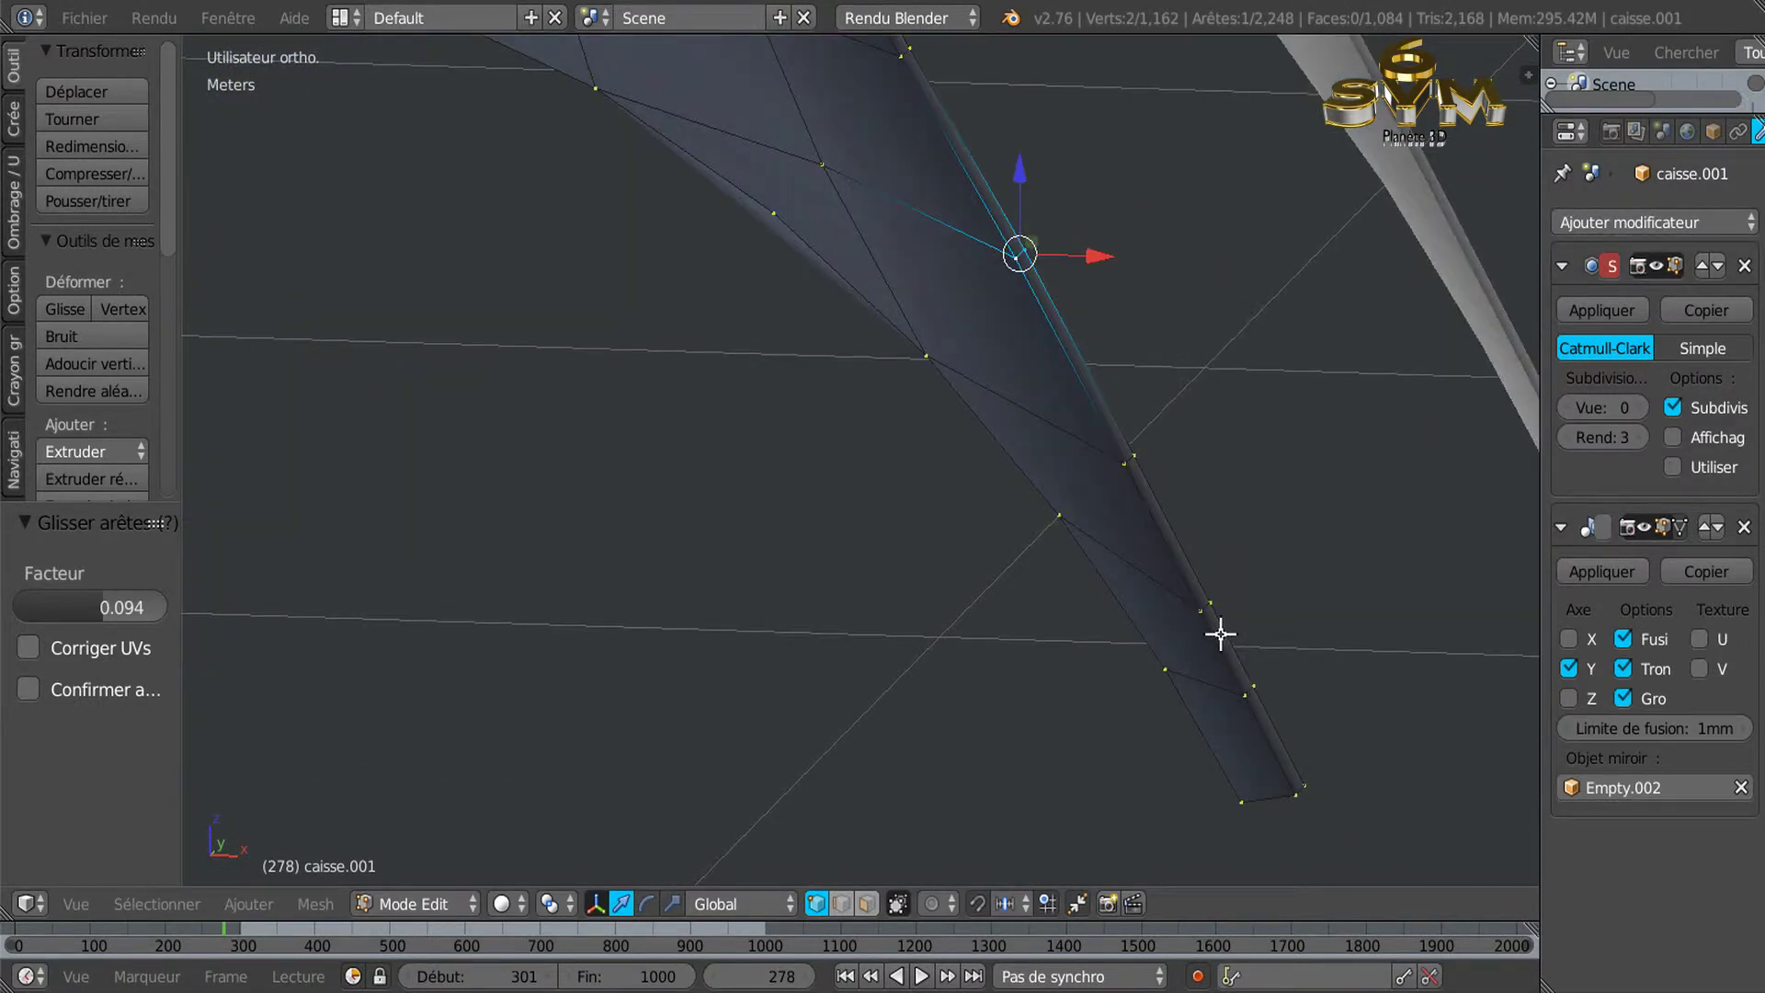
{"action": "middle_click_drag", "start_coordinate": [1264, 626], "coordinate": [1289, 576]}
{"action": "right_click", "coordinate": [1202, 612]}
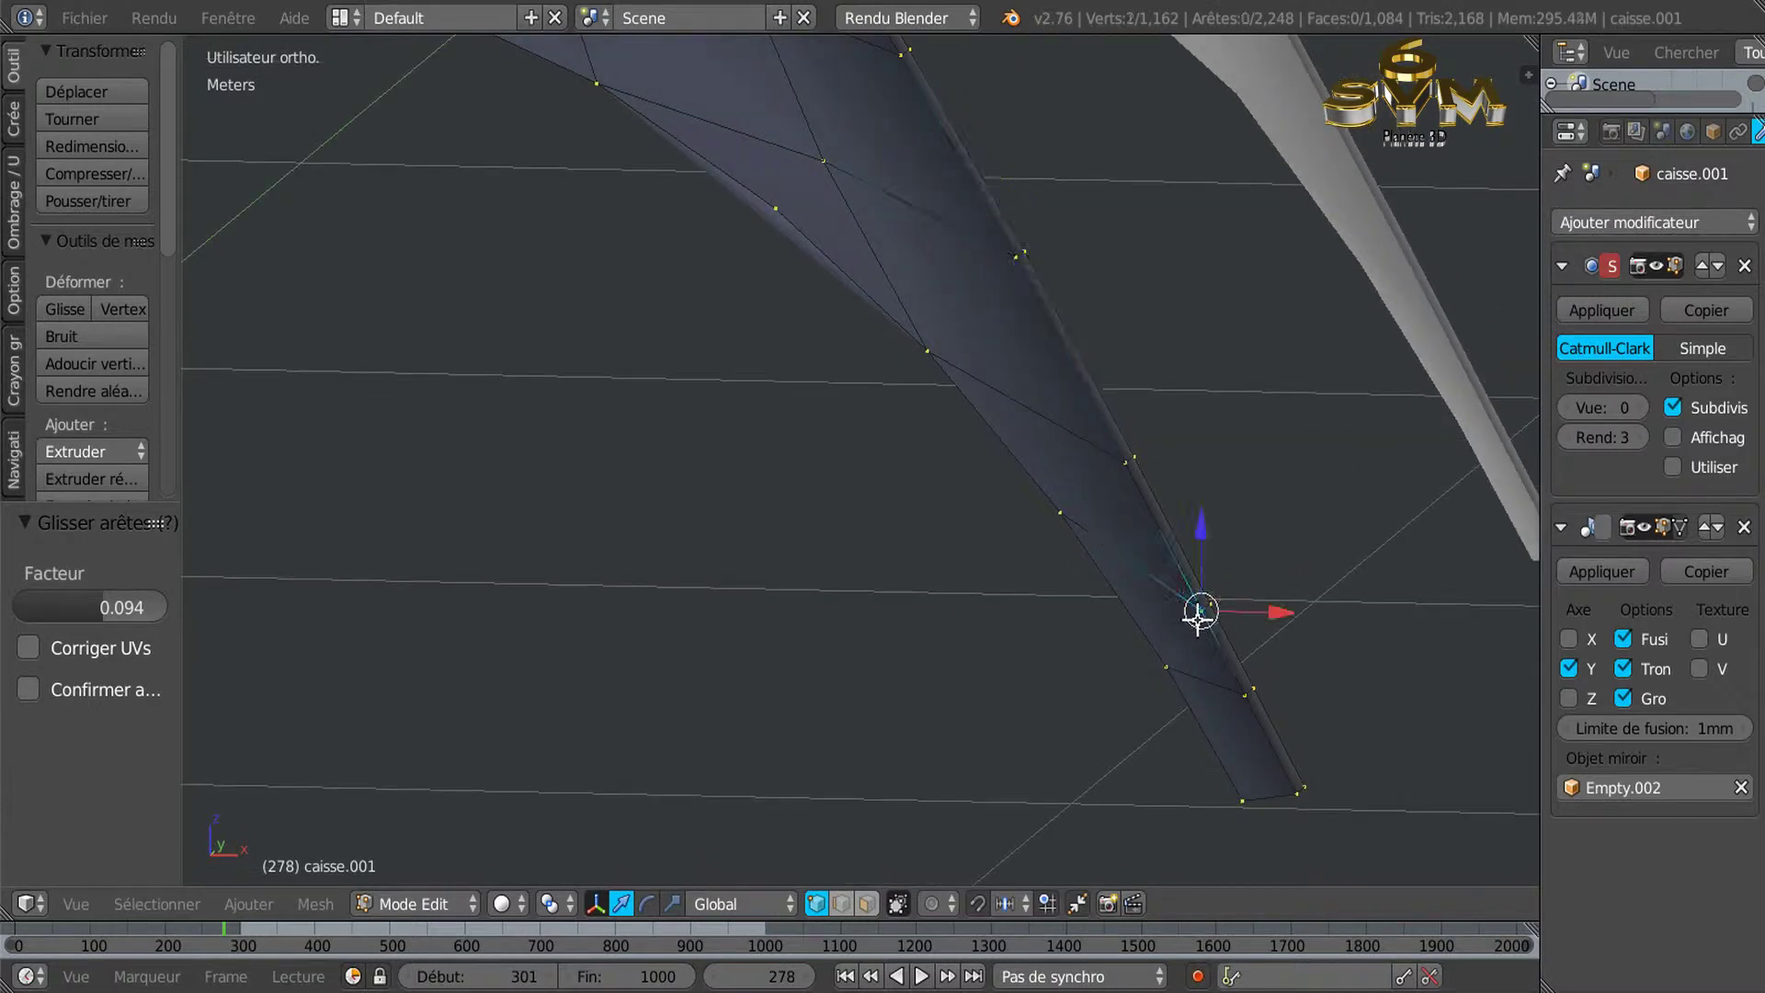
{"action": "key", "text": "g"}
{"action": "key", "text": "g"}
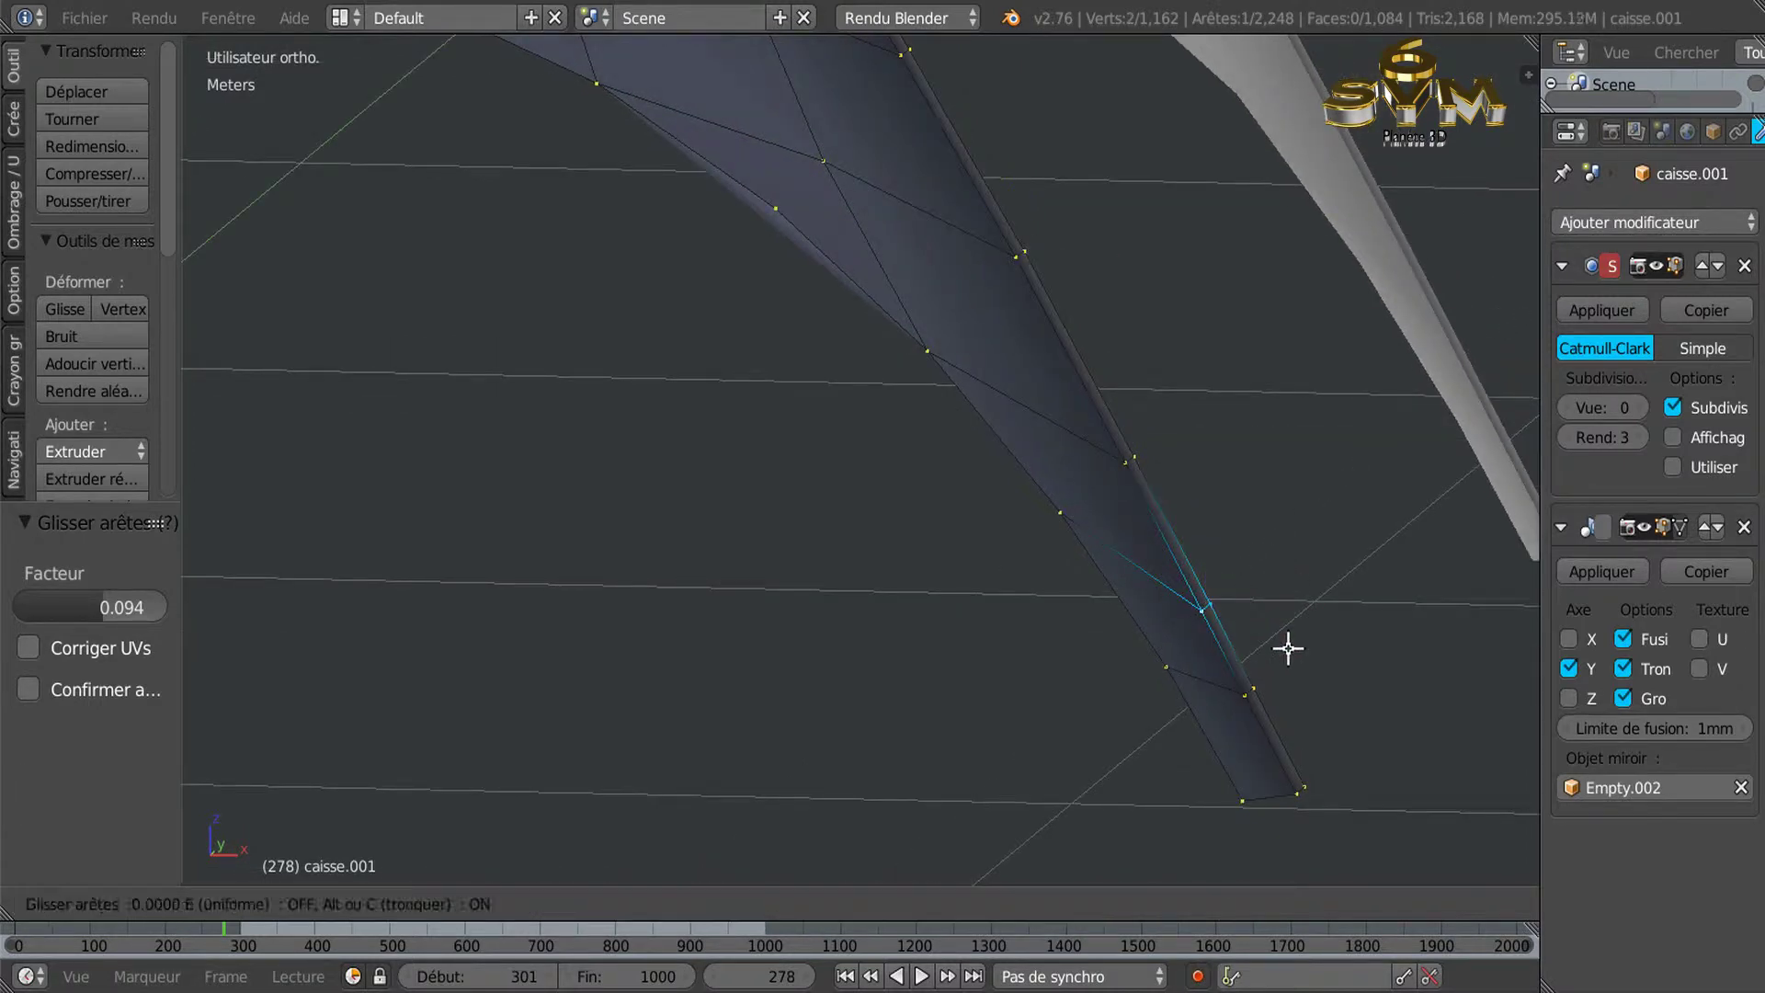
{"action": "left_click", "coordinate": [1285, 638]}
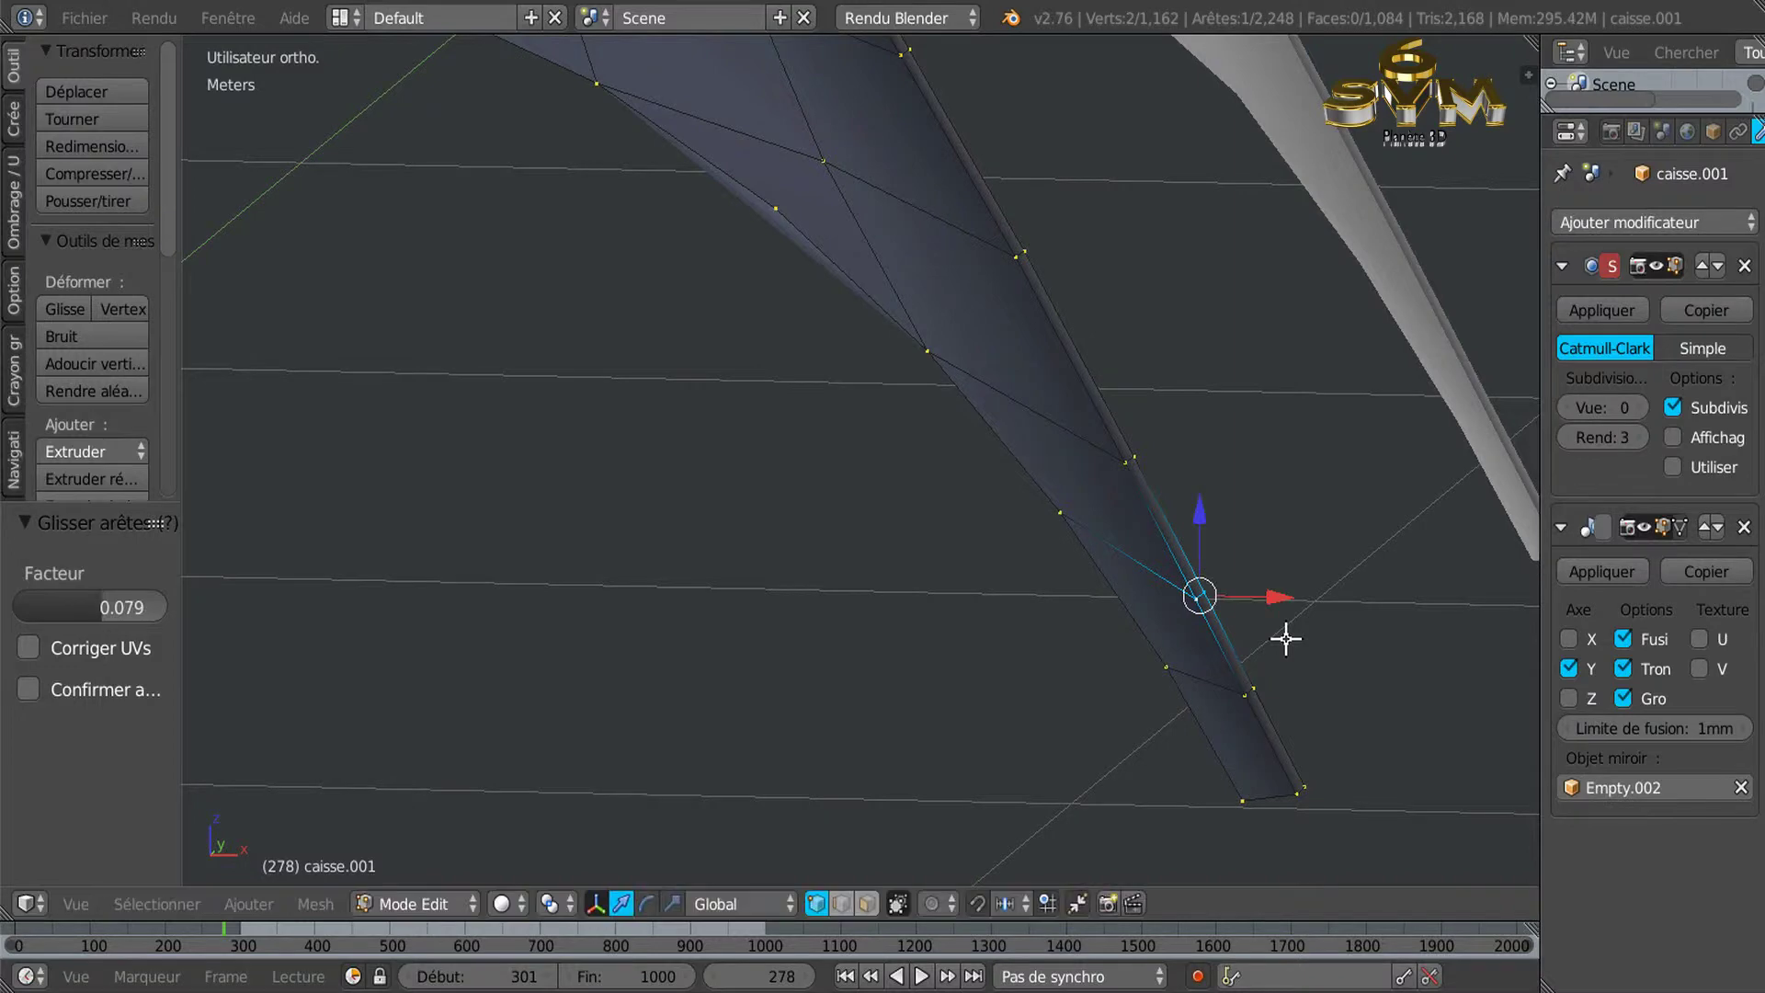
{"action": "scroll", "coordinate": [1285, 639], "scroll_direction": "down", "scroll_amount": 4}
{"action": "scroll", "coordinate": [1086, 620], "scroll_direction": "up", "scroll_amount": 2}
{"action": "mouse_move", "coordinate": [1085, 621]}
{"action": "middle_mouse_down"}
{"action": "mouse_move", "coordinate": [1088, 674]}
{"action": "mouse_move", "coordinate": [1079, 653]}
{"action": "mouse_move", "coordinate": [922, 599]}
{"action": "mouse_move", "coordinate": [886, 539]}
{"action": "mouse_move", "coordinate": [886, 441]}
{"action": "mouse_move", "coordinate": [949, 598]}
{"action": "mouse_move", "coordinate": [1052, 589]}
{"action": "mouse_move", "coordinate": [1012, 591]}
{"action": "mouse_move", "coordinate": [972, 654]}
{"action": "mouse_move", "coordinate": [906, 579]}
{"action": "mouse_move", "coordinate": [870, 579]}
{"action": "mouse_move", "coordinate": [940, 530]}
{"action": "middle_mouse_up"}
{"action": "scroll", "coordinate": [867, 386], "scroll_direction": "up", "scroll_amount": 2}
Set the Subdivision Surface viewport level to 3 and inspect the smoothed arch panel.
{"action": "scroll", "coordinate": [936, 392], "scroll_direction": "up", "scroll_amount": 1}
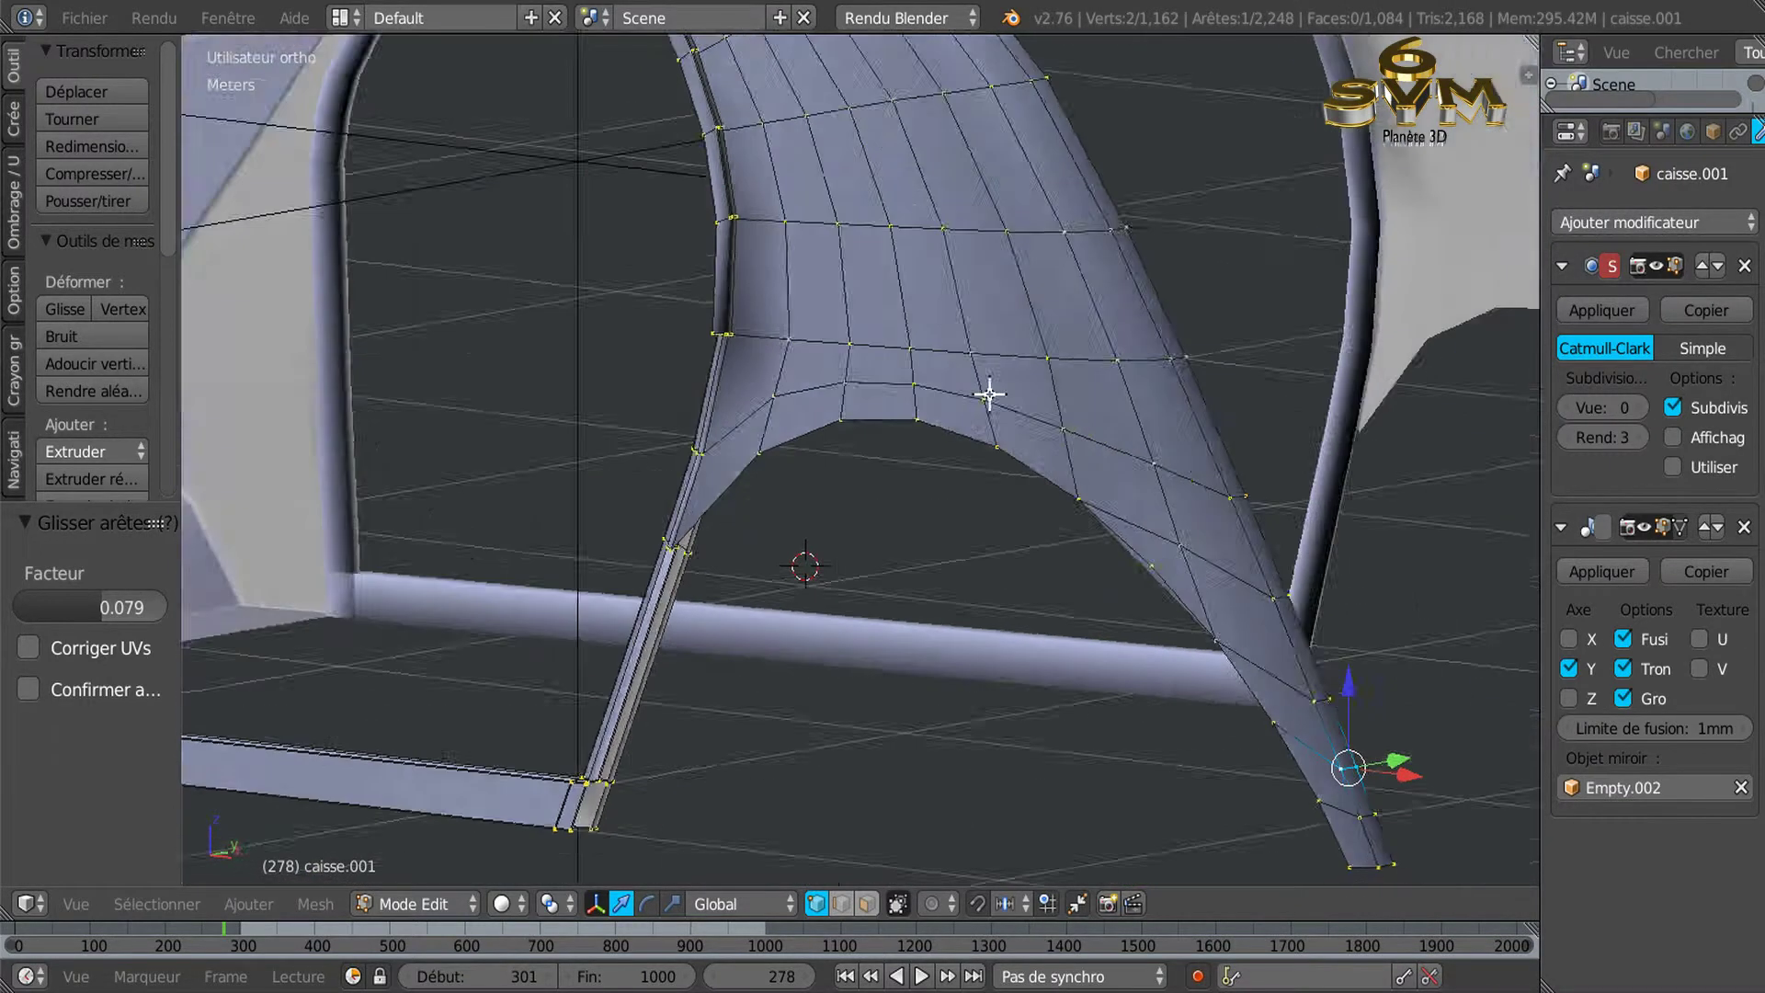
{"action": "scroll", "coordinate": [988, 390], "scroll_direction": "up", "scroll_amount": 2}
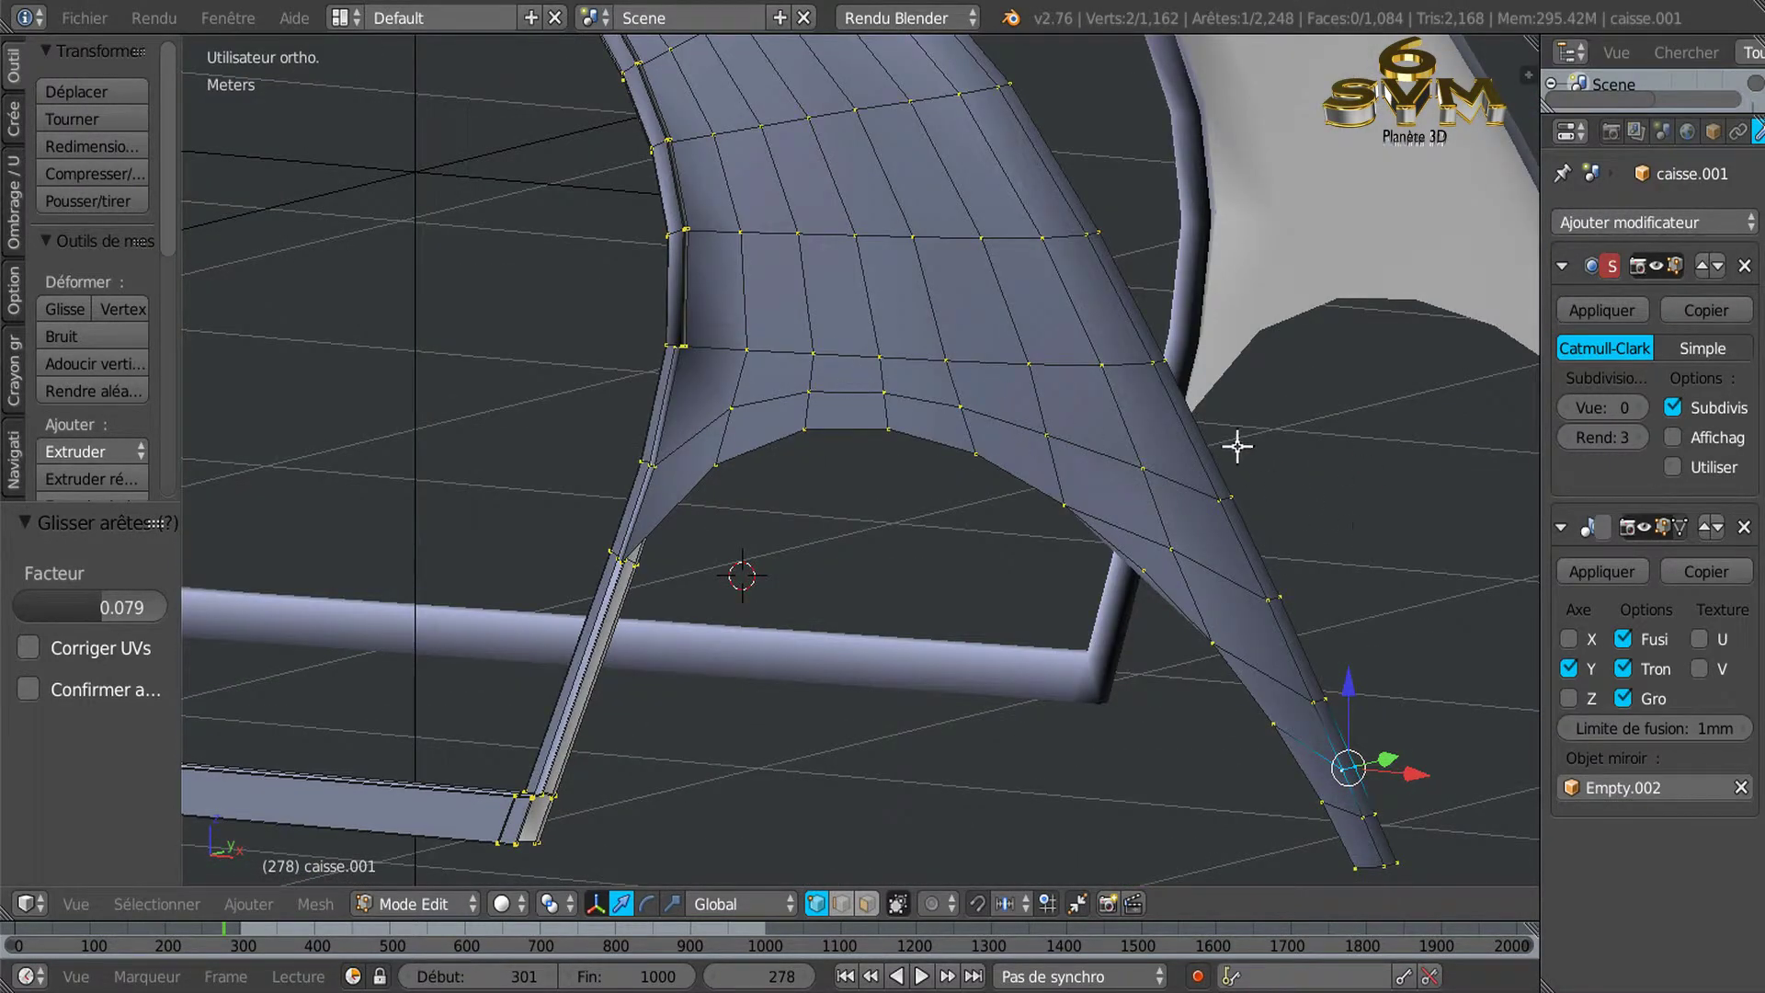
{"action": "double_click", "coordinate": [1630, 408]}
{"action": "type", "text": "3"}
{"action": "key", "text": "Return"}
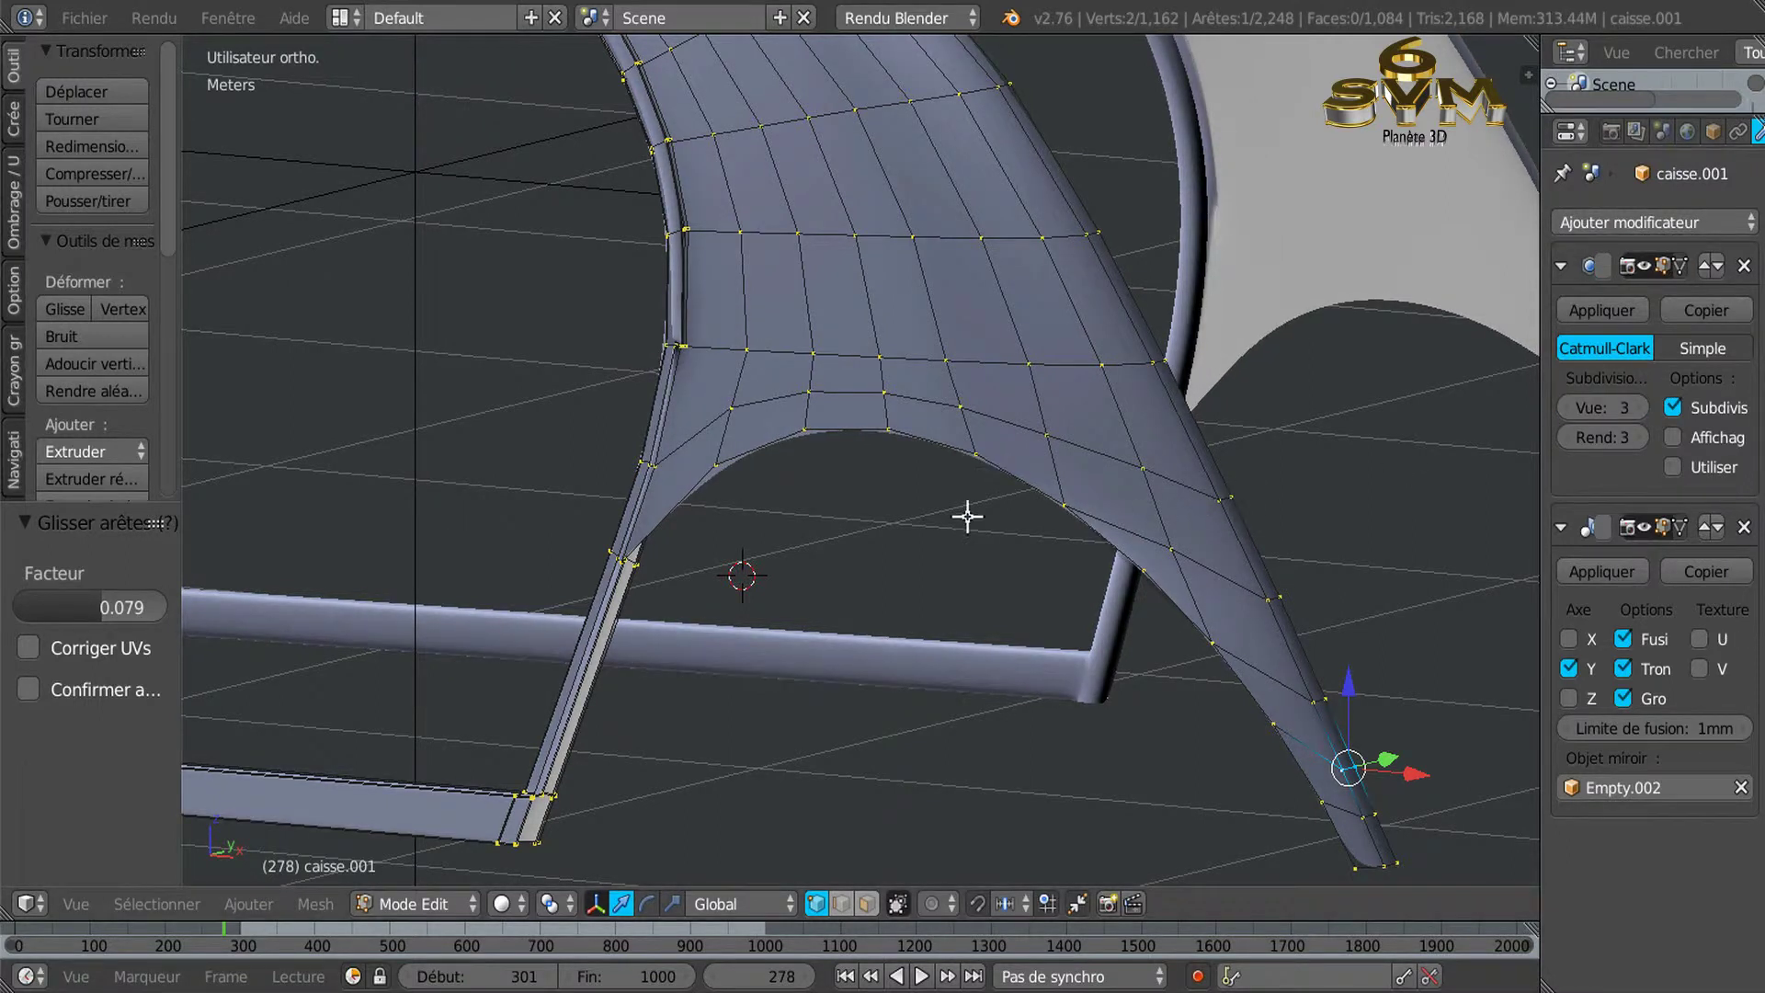
{"action": "middle_click_drag", "start_coordinate": [824, 501], "coordinate": [843, 505]}
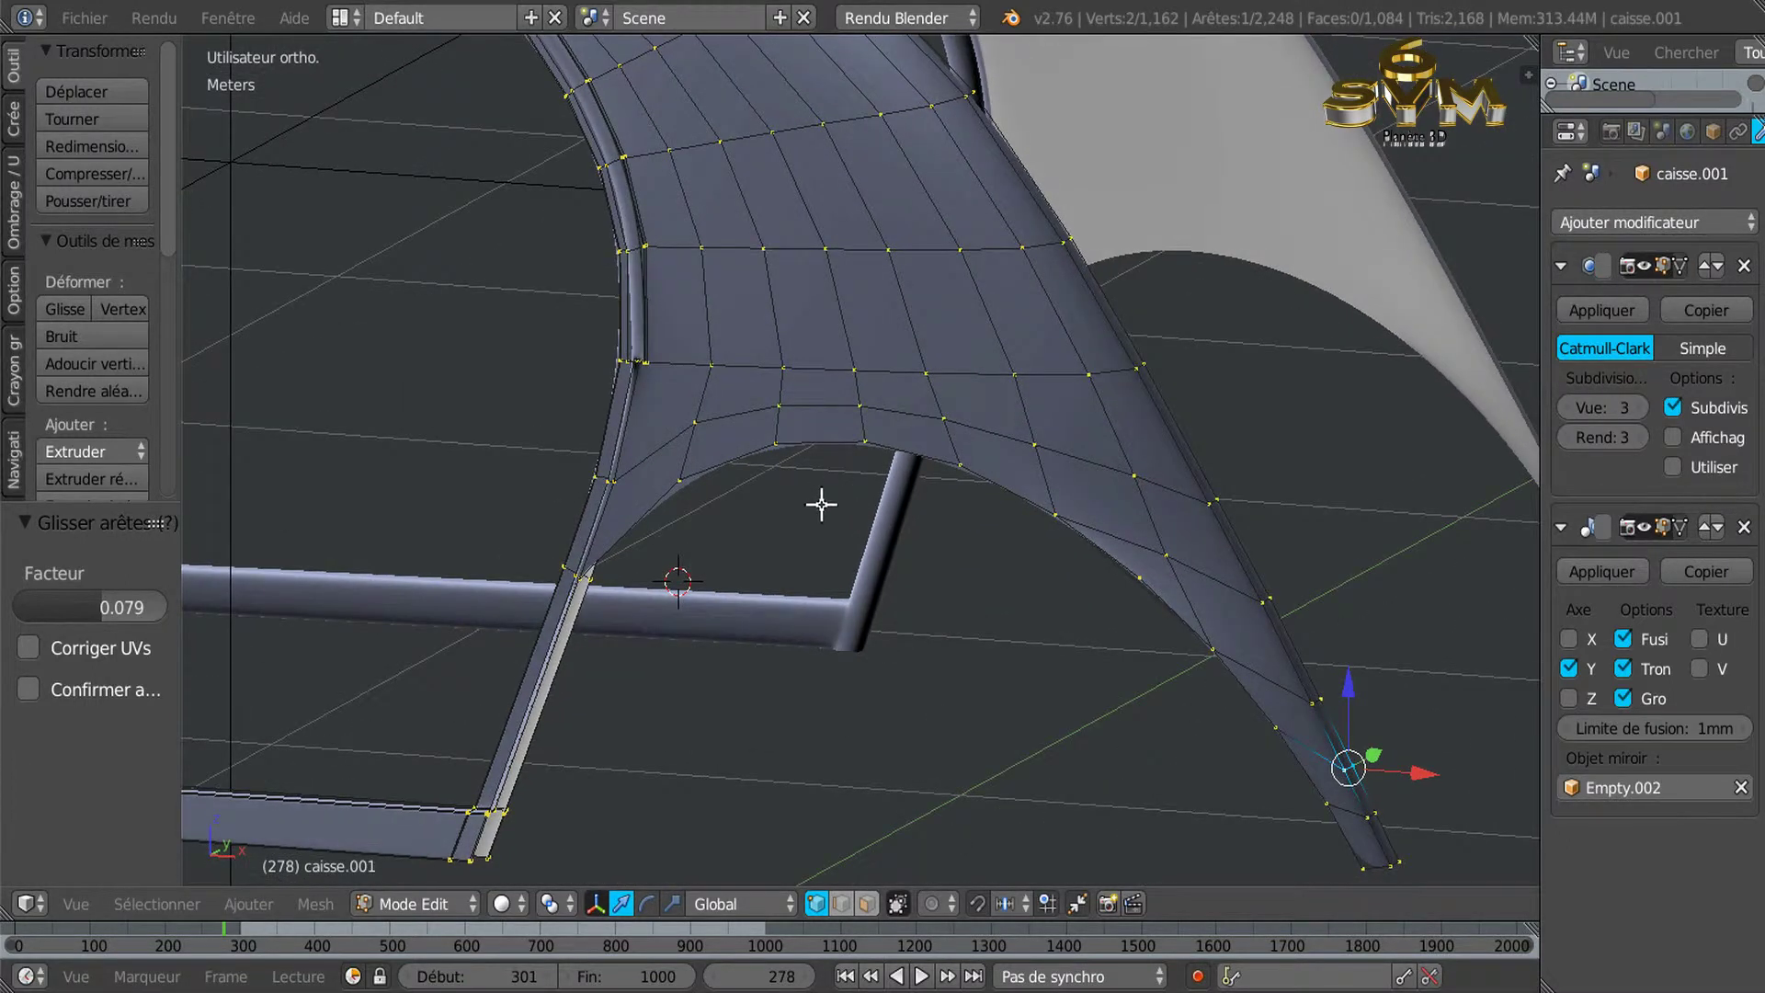
{"action": "scroll", "coordinate": [919, 524], "scroll_direction": "up", "scroll_amount": 2}
{"action": "scroll", "coordinate": [863, 453], "scroll_direction": "up", "scroll_amount": 1}
{"action": "scroll", "coordinate": [772, 367], "scroll_direction": "up", "scroll_amount": 2}
{"action": "scroll", "coordinate": [772, 367], "scroll_direction": "down", "scroll_amount": 1}
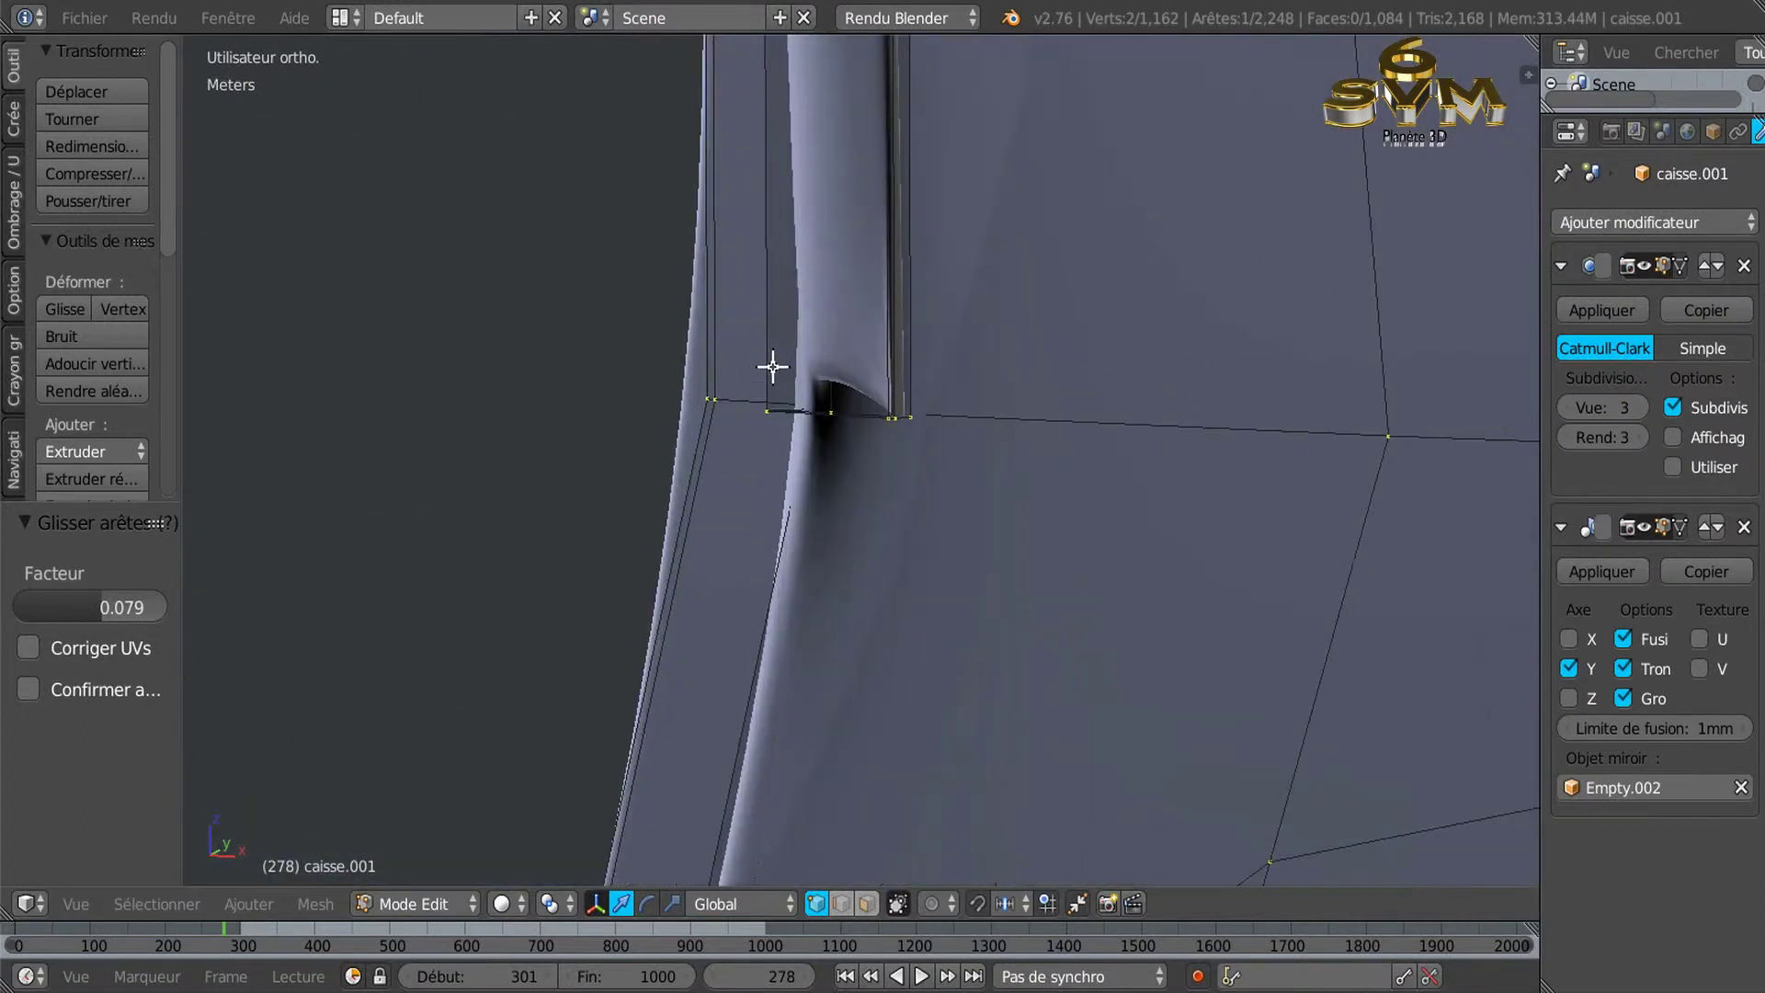
{"action": "scroll", "coordinate": [917, 436], "scroll_direction": "down", "scroll_amount": 2}
{"action": "scroll", "coordinate": [917, 435], "scroll_direction": "down", "scroll_amount": 2}
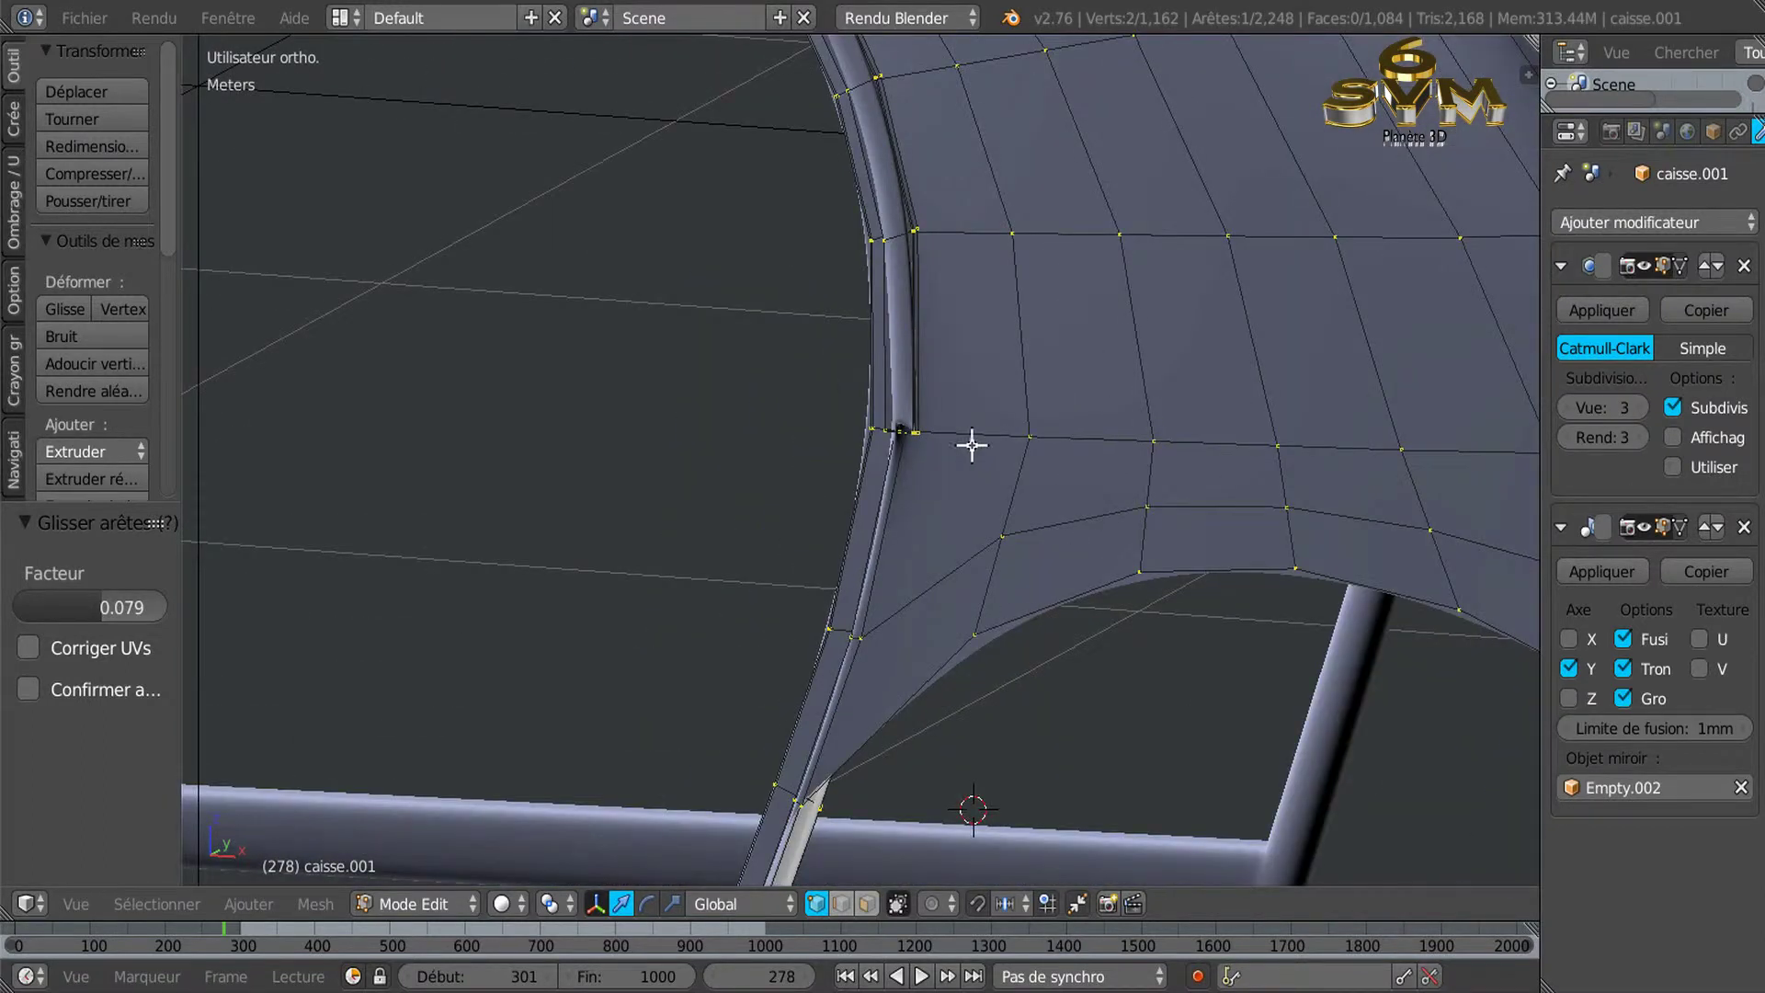
{"action": "scroll", "coordinate": [973, 441], "scroll_direction": "down", "scroll_amount": 1}
{"action": "scroll", "coordinate": [1045, 465], "scroll_direction": "up", "scroll_amount": 1}
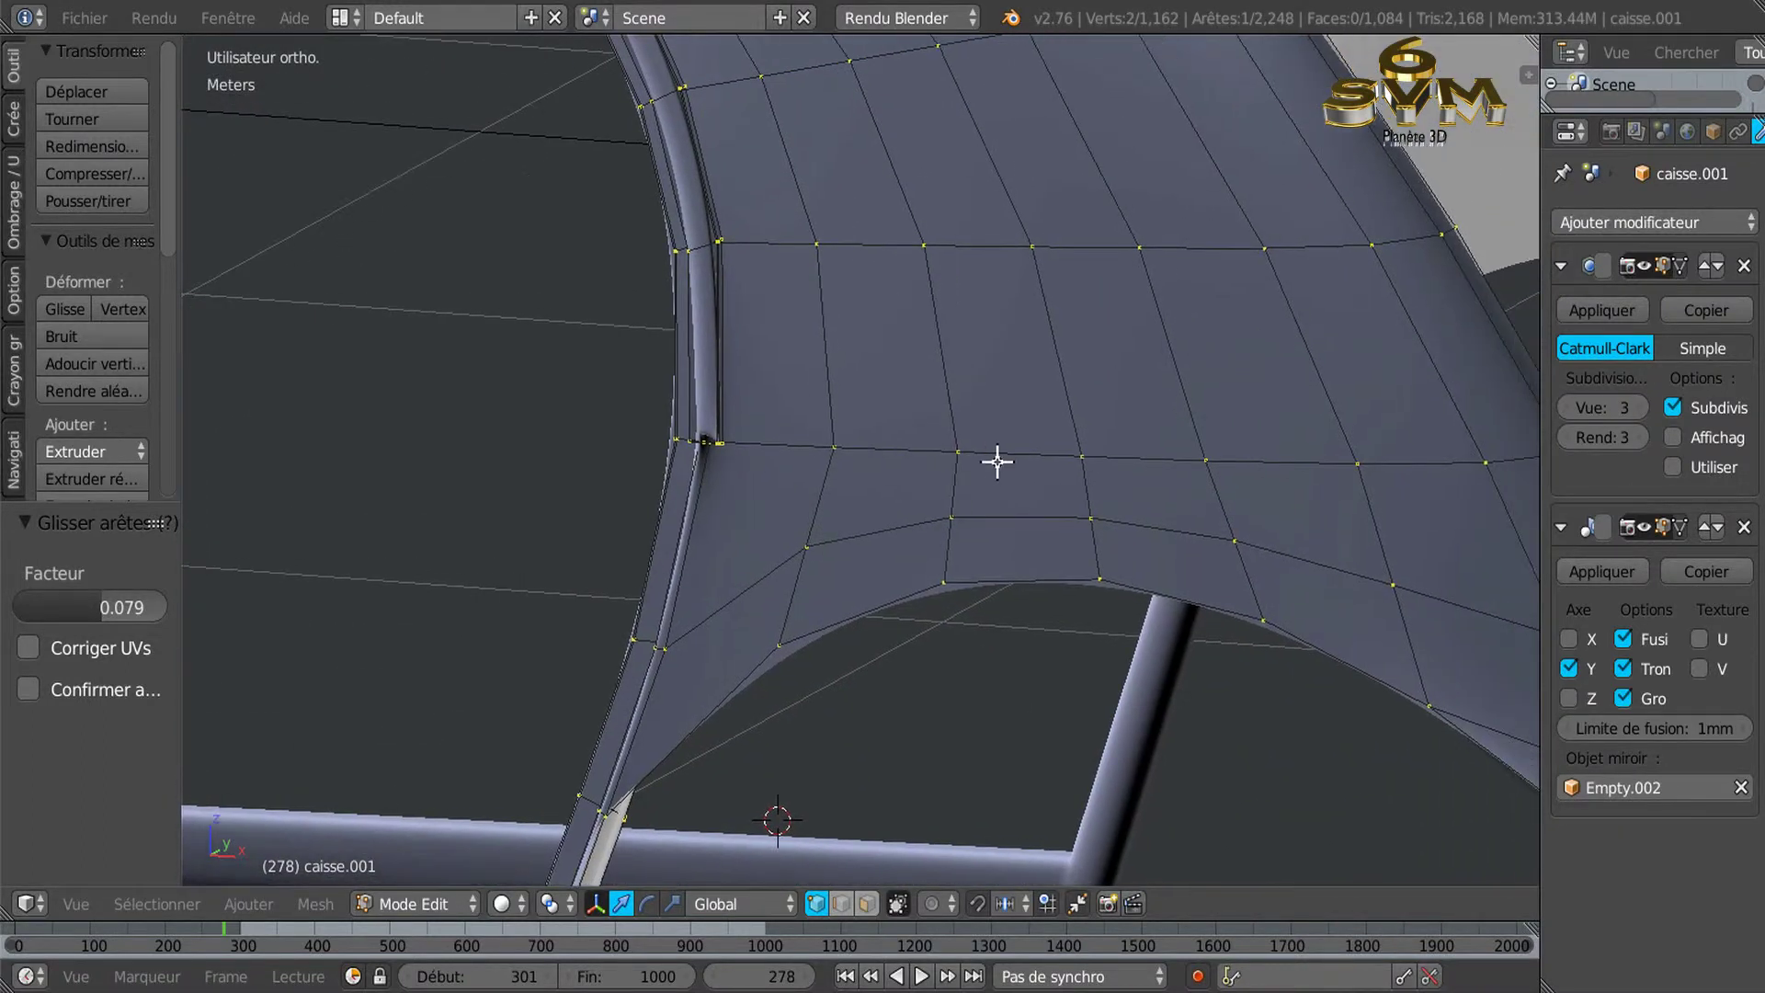
Add a horizontal loop cut across the panel at the door pillar, raising it to 1,105 faces.
{"action": "key", "text": "ctrl+r"}
{"action": "left_click", "coordinate": [935, 358]}
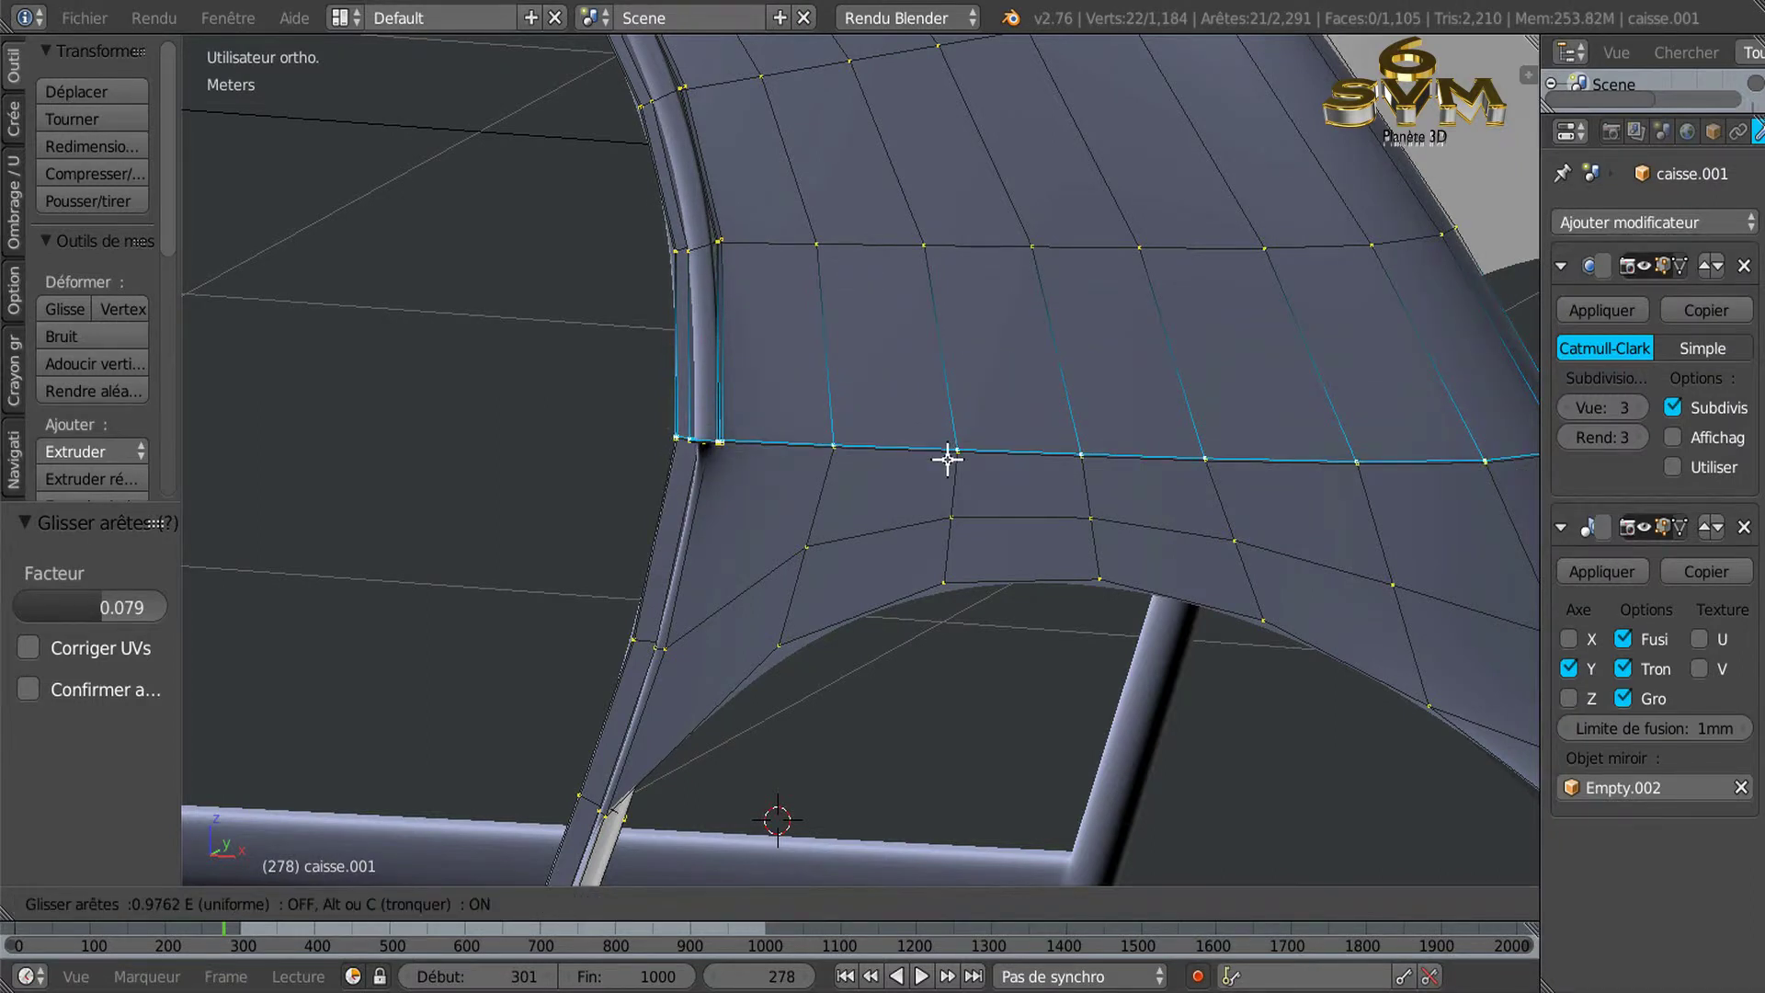
{"action": "left_click", "coordinate": [947, 457]}
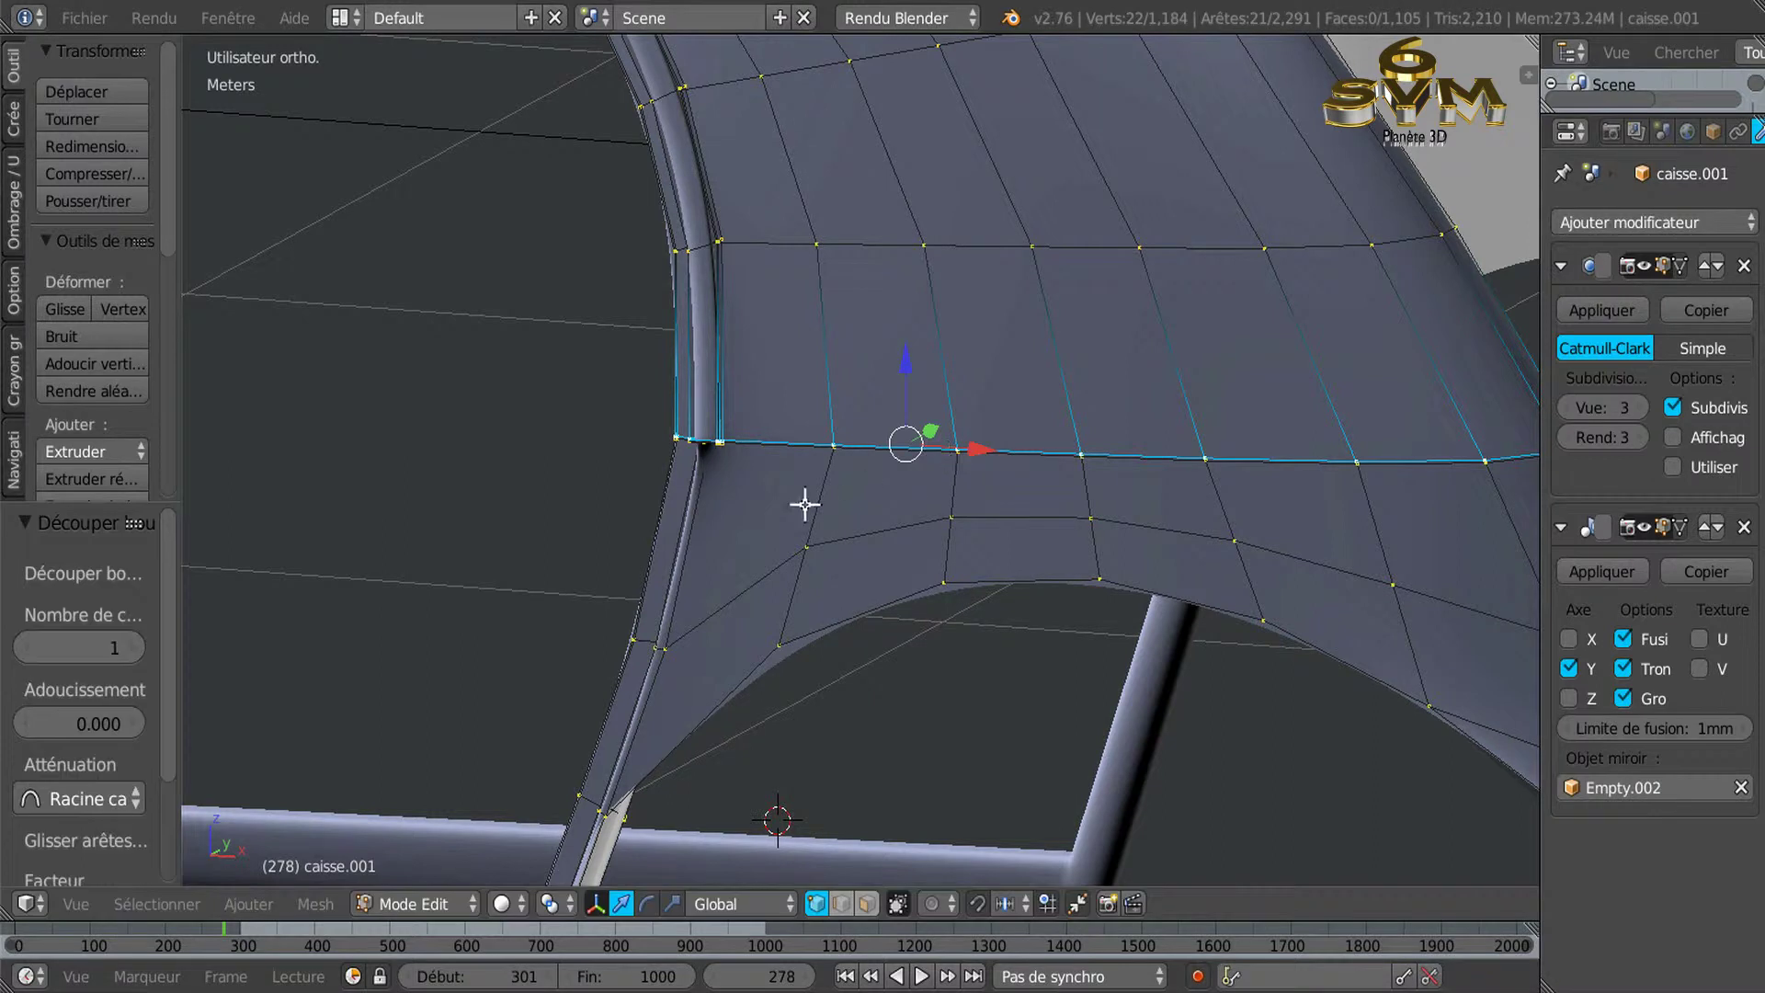
{"action": "left_click", "coordinate": [839, 904]}
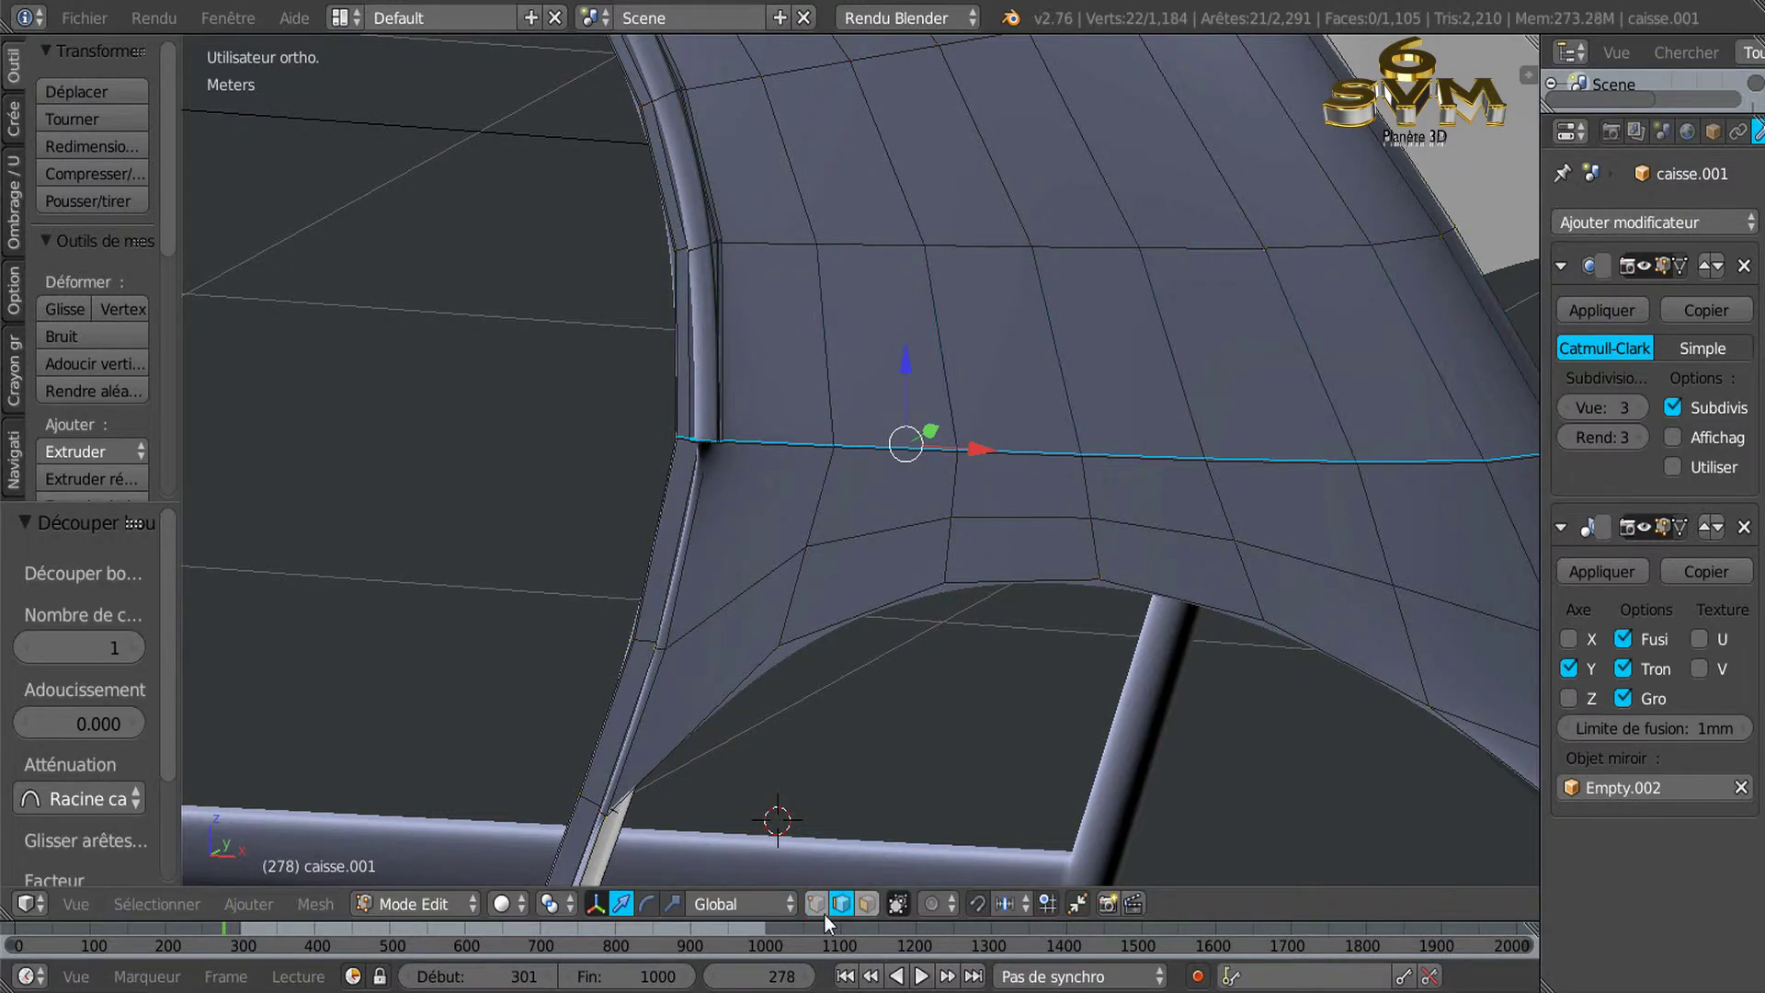
{"action": "scroll", "coordinate": [783, 647], "scroll_direction": "up", "scroll_amount": 2}
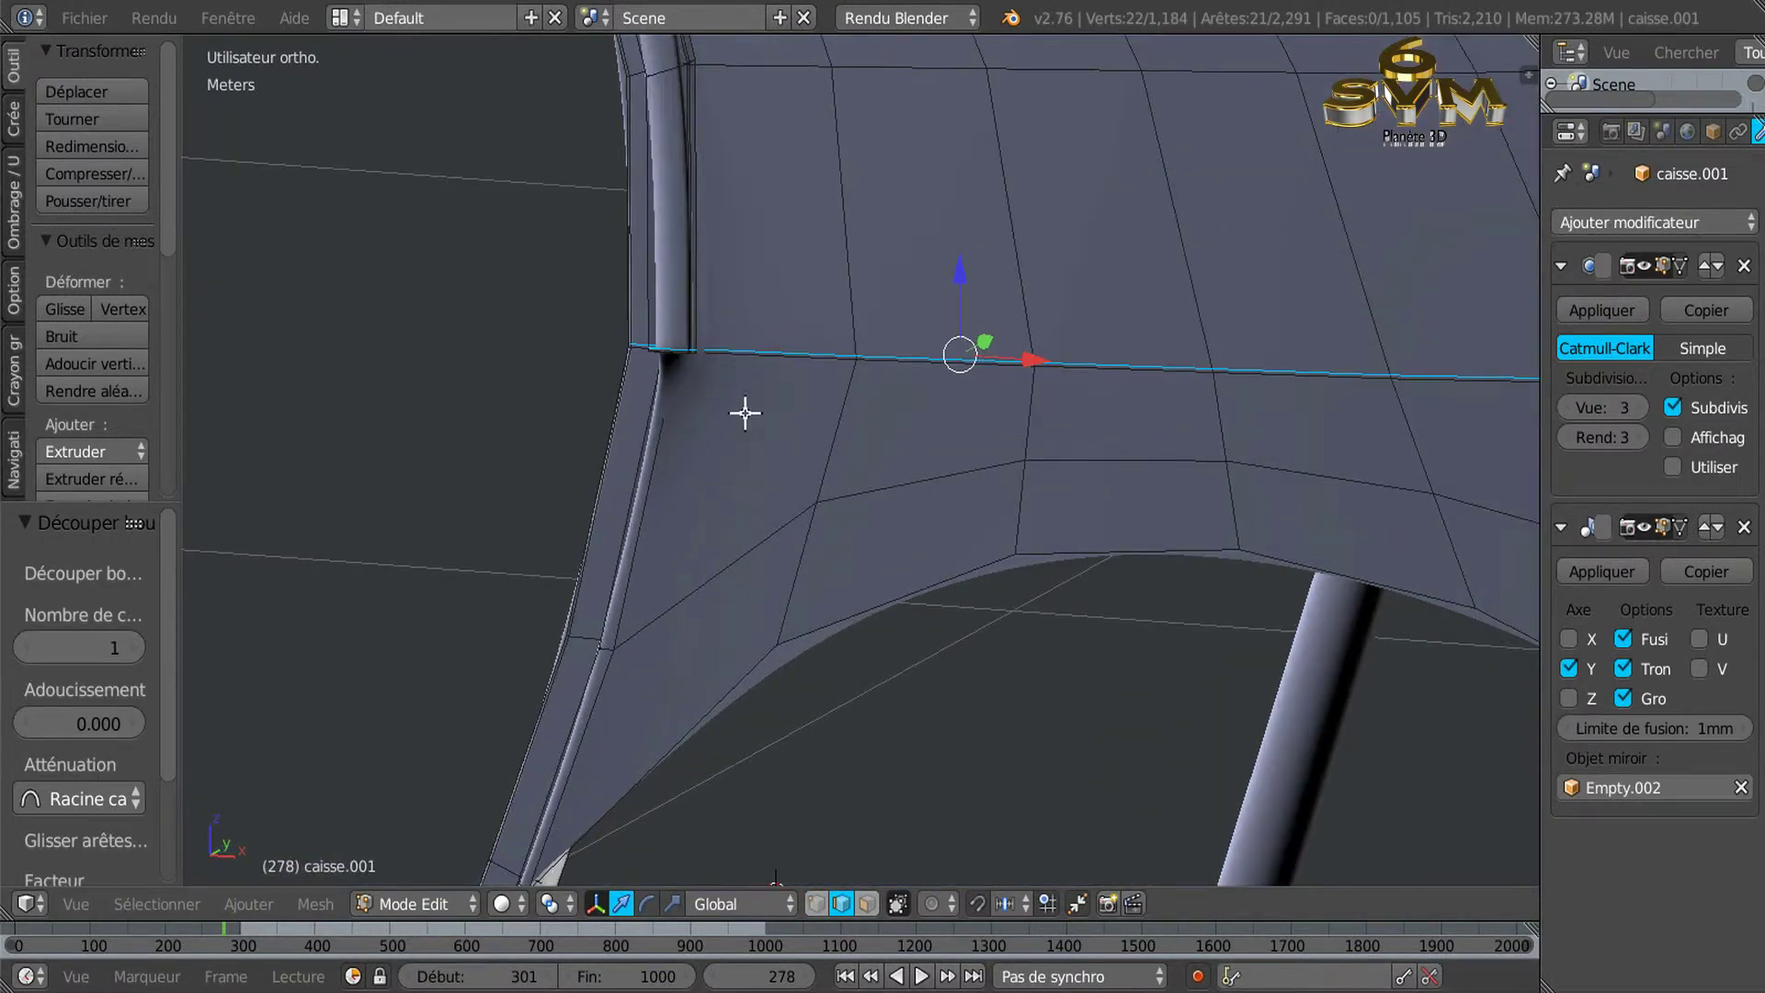
In edge mode, select a run of edges along the new loop from the door pillar.
{"action": "right_click", "coordinate": [784, 346]}
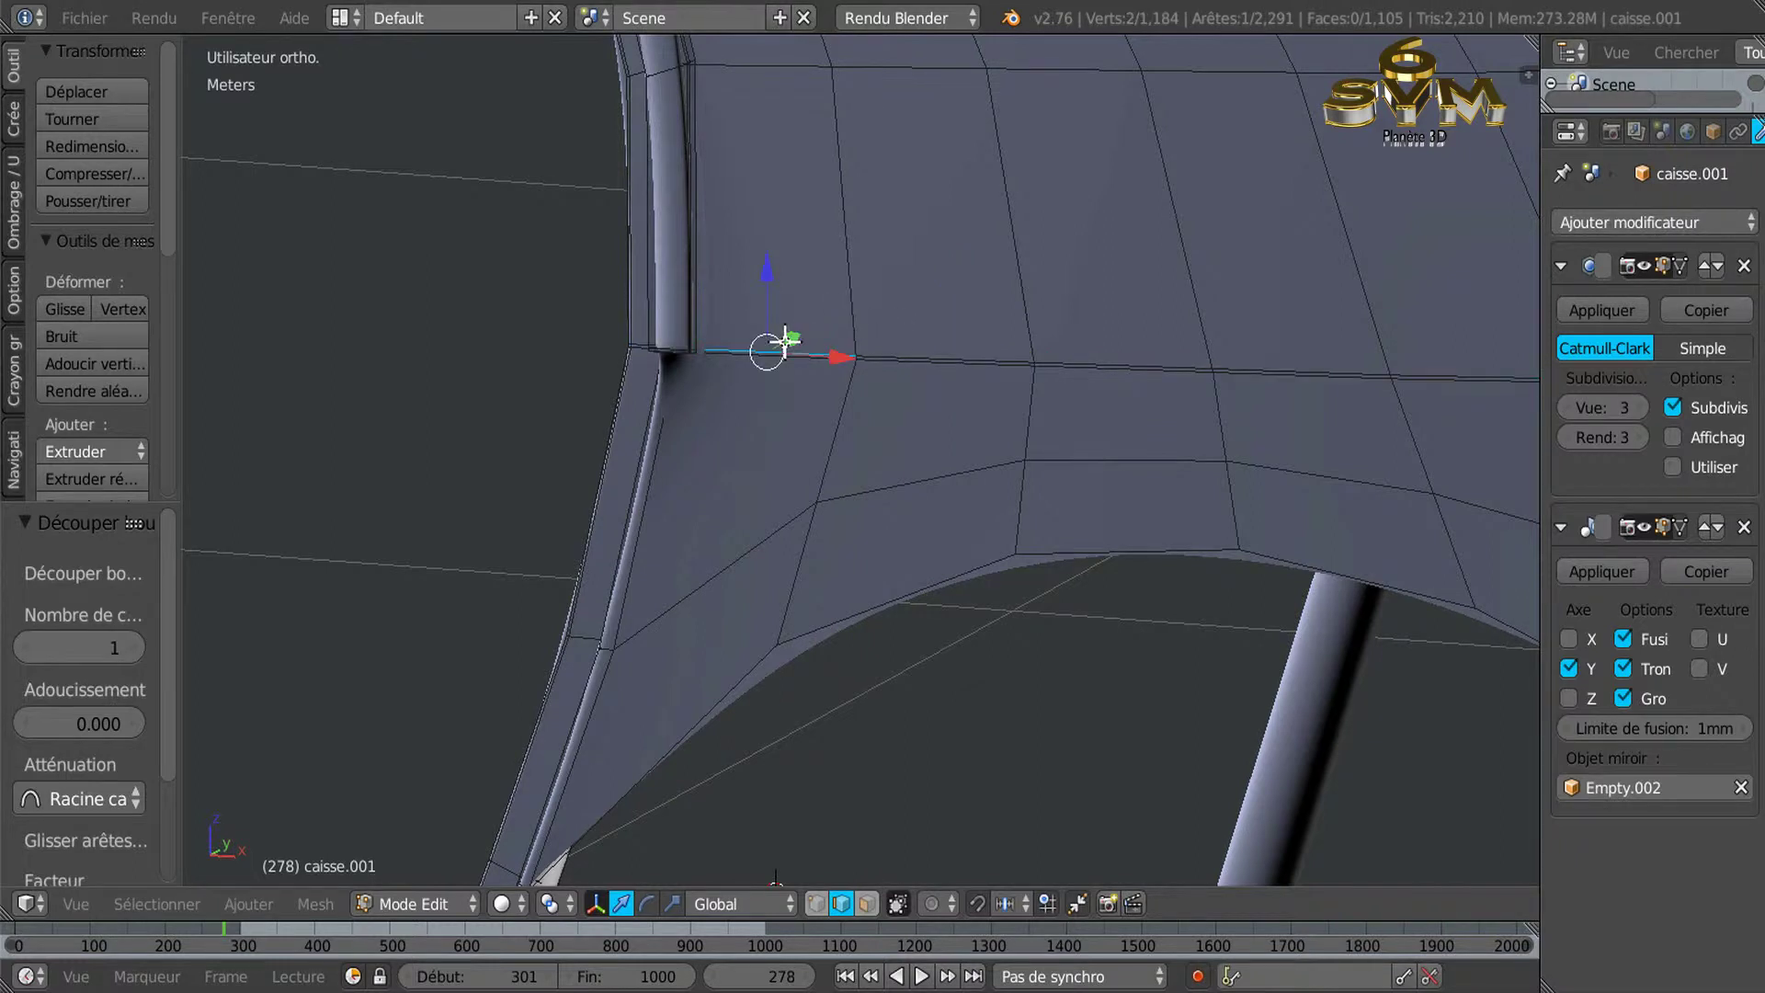
{"action": "right_click", "coordinate": [1100, 349], "text": "alt"}
{"action": "right_click", "coordinate": [813, 332]}
{"action": "right_click", "coordinate": [947, 340], "text": "shift"}
{"action": "right_click", "coordinate": [1045, 347], "text": "shift"}
{"action": "right_click", "coordinate": [1240, 349], "text": "shift"}
{"action": "right_click", "coordinate": [1412, 360], "text": "shift"}
{"action": "mouse_move", "coordinate": [1262, 408]}
{"action": "middle_mouse_down", "text": "shift"}
{"action": "mouse_move", "coordinate": [1170, 445]}
{"action": "mouse_move", "coordinate": [738, 444]}
{"action": "middle_mouse_up", "text": "shift"}
{"action": "right_click", "coordinate": [1168, 401], "text": "shift"}
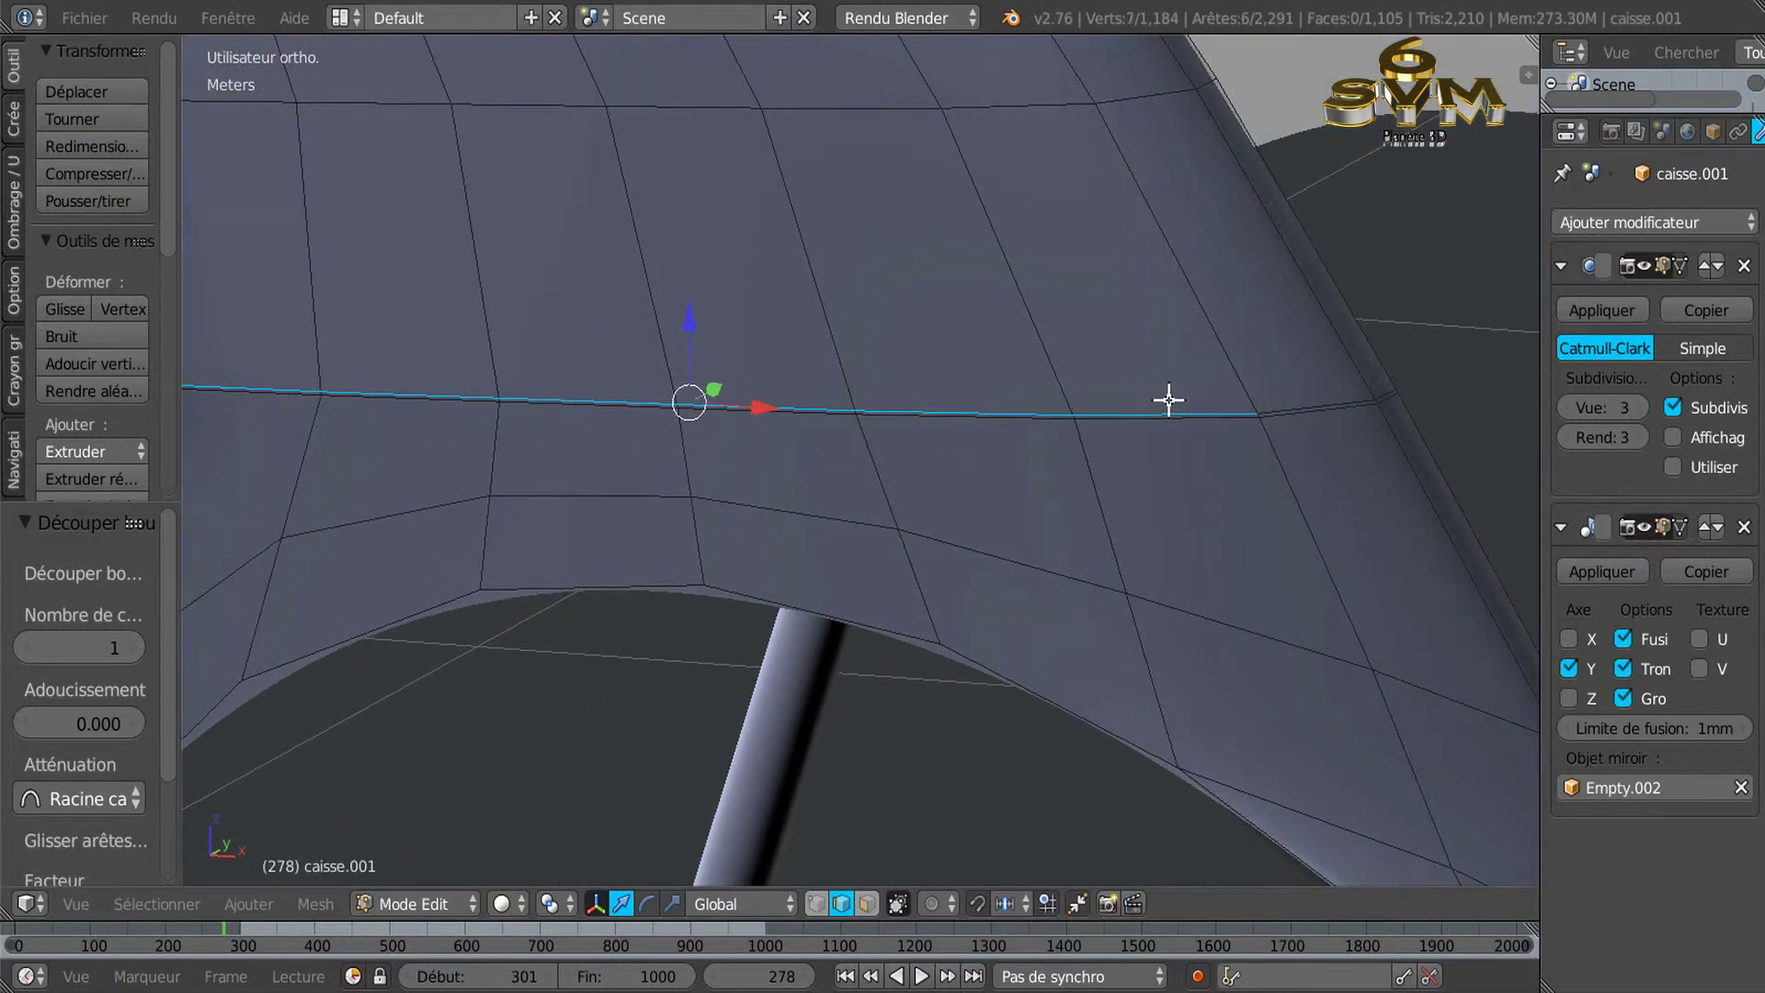
{"action": "right_click", "coordinate": [1283, 408], "text": "shift"}
{"action": "mouse_move", "coordinate": [1284, 410]}
{"action": "middle_mouse_down"}
{"action": "mouse_move", "coordinate": [1252, 496]}
{"action": "mouse_move", "coordinate": [1159, 515]}
{"action": "middle_mouse_up"}
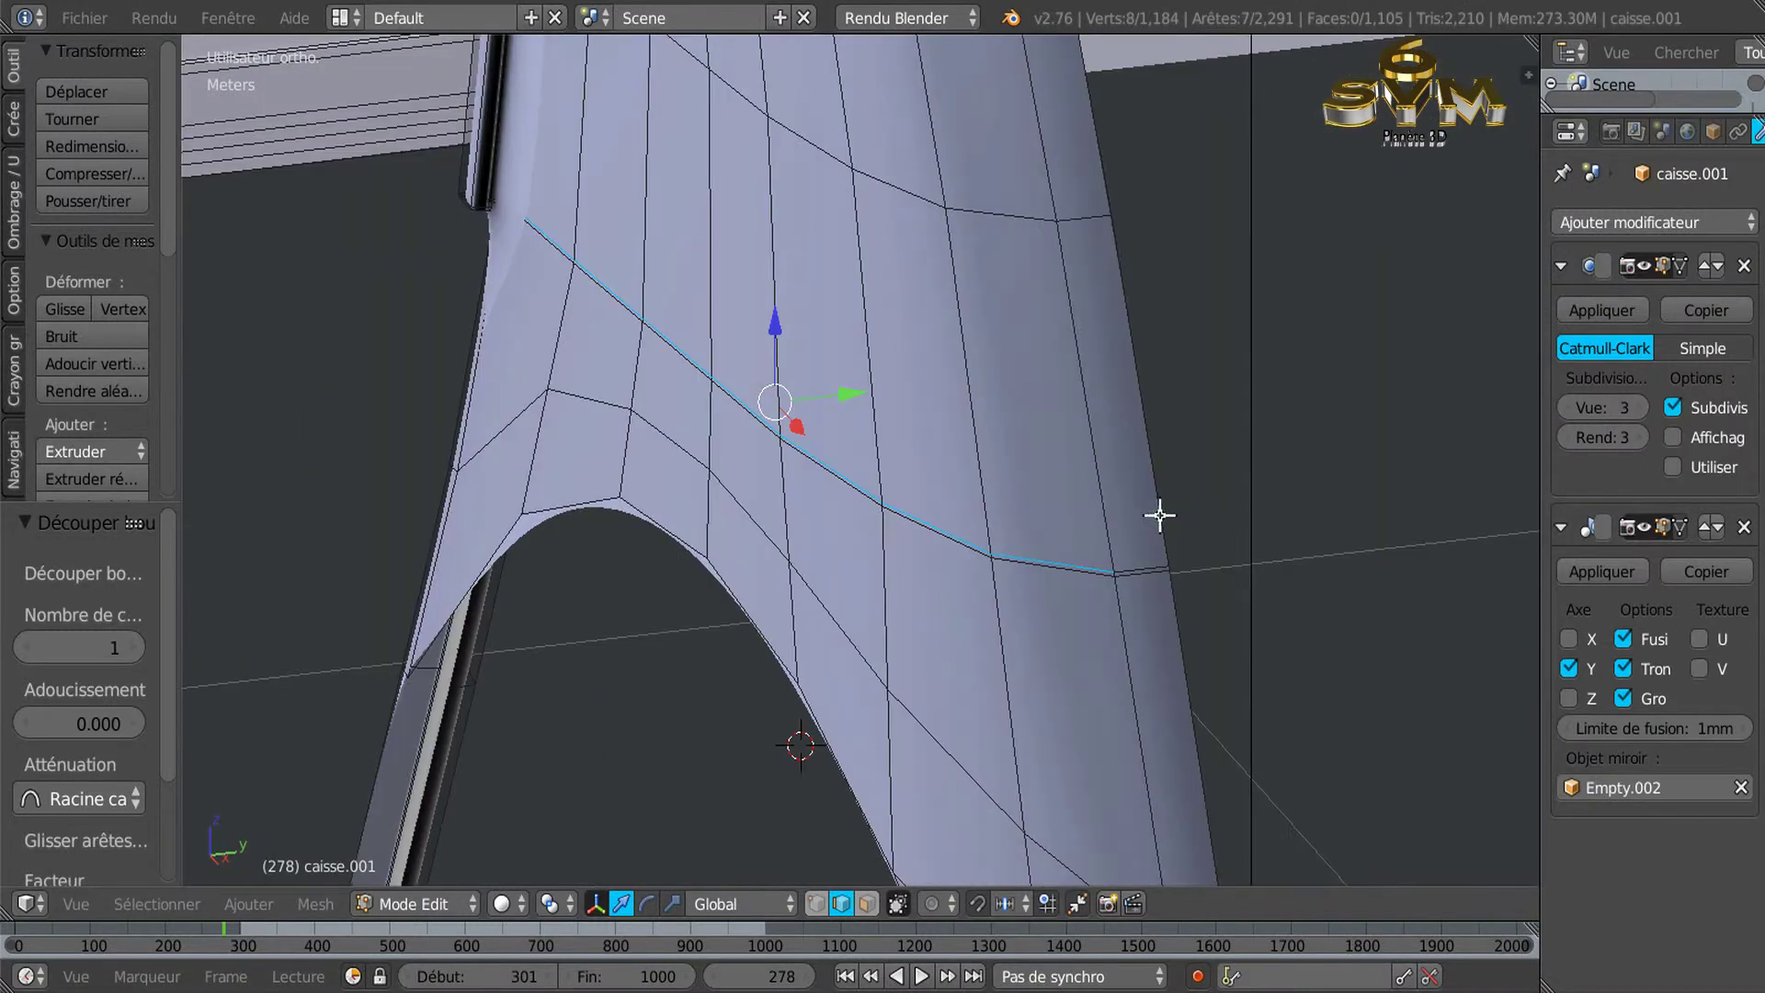
{"action": "right_click", "coordinate": [1142, 549], "text": "shift"}
{"action": "middle_click_drag", "start_coordinate": [919, 419], "coordinate": [1106, 398]}
{"action": "scroll", "coordinate": [1112, 398], "scroll_direction": "up", "scroll_amount": 2}
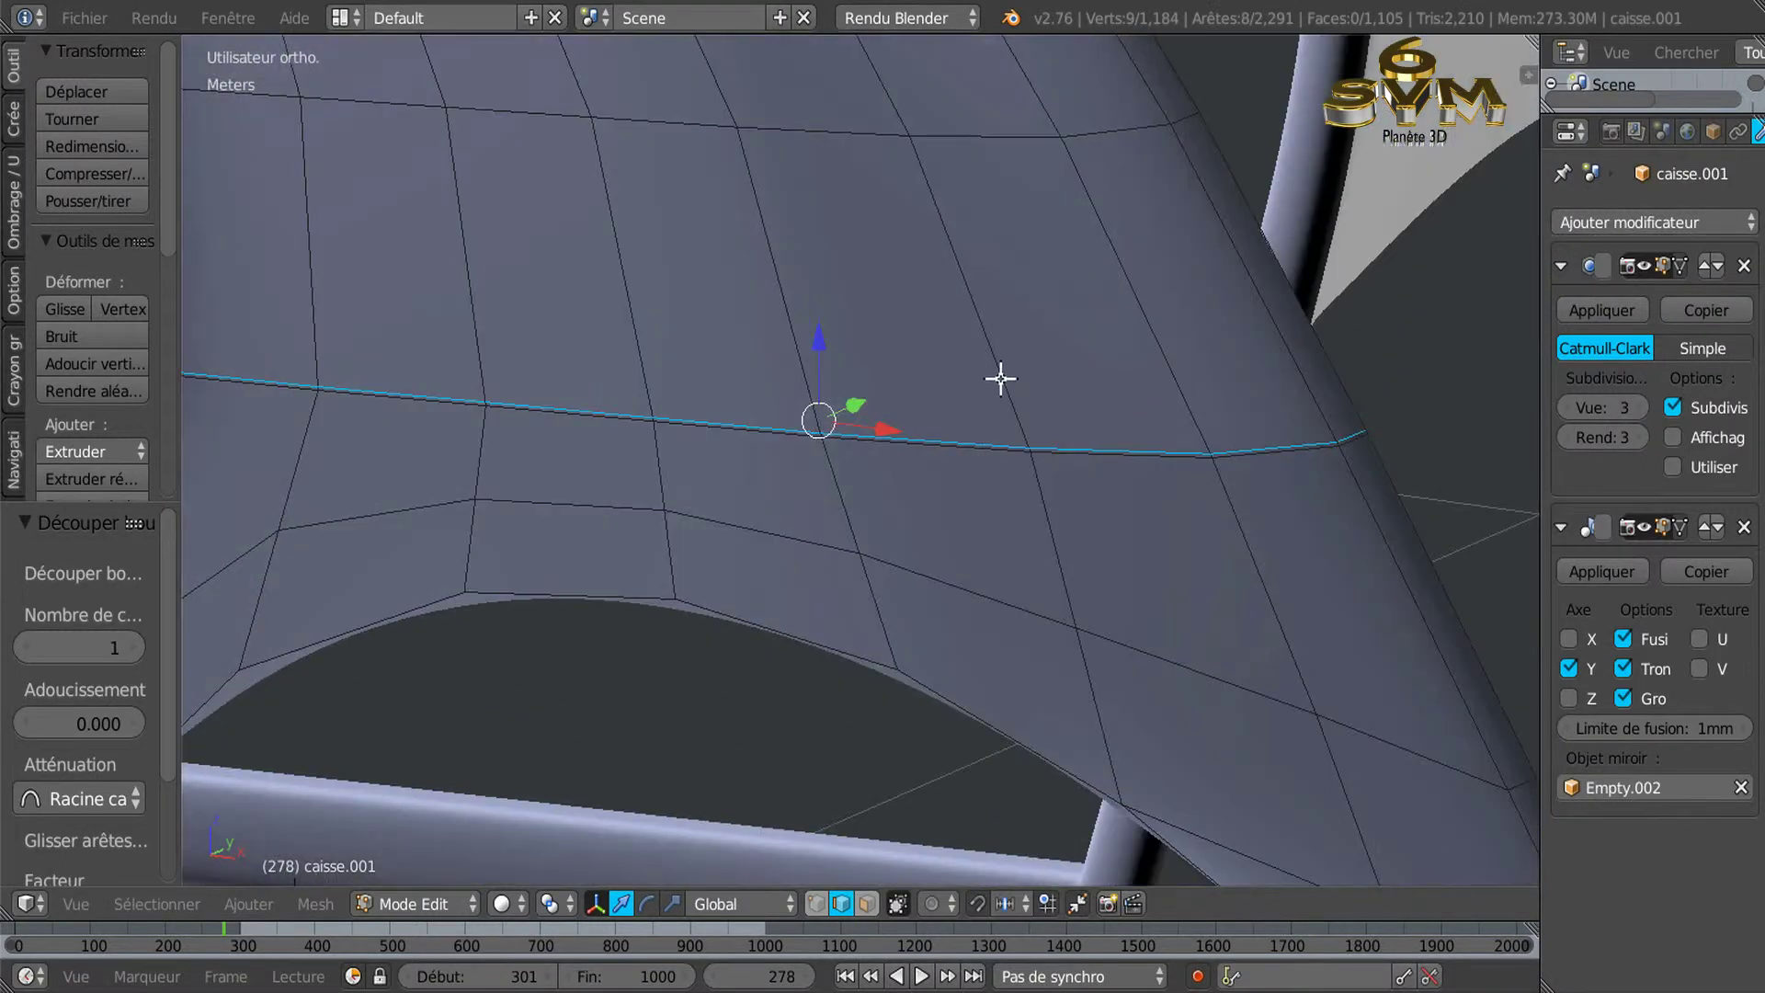
Dissolve the selected edges, then add a loop cut slid up to the pillar top.
{"action": "key", "text": "x"}
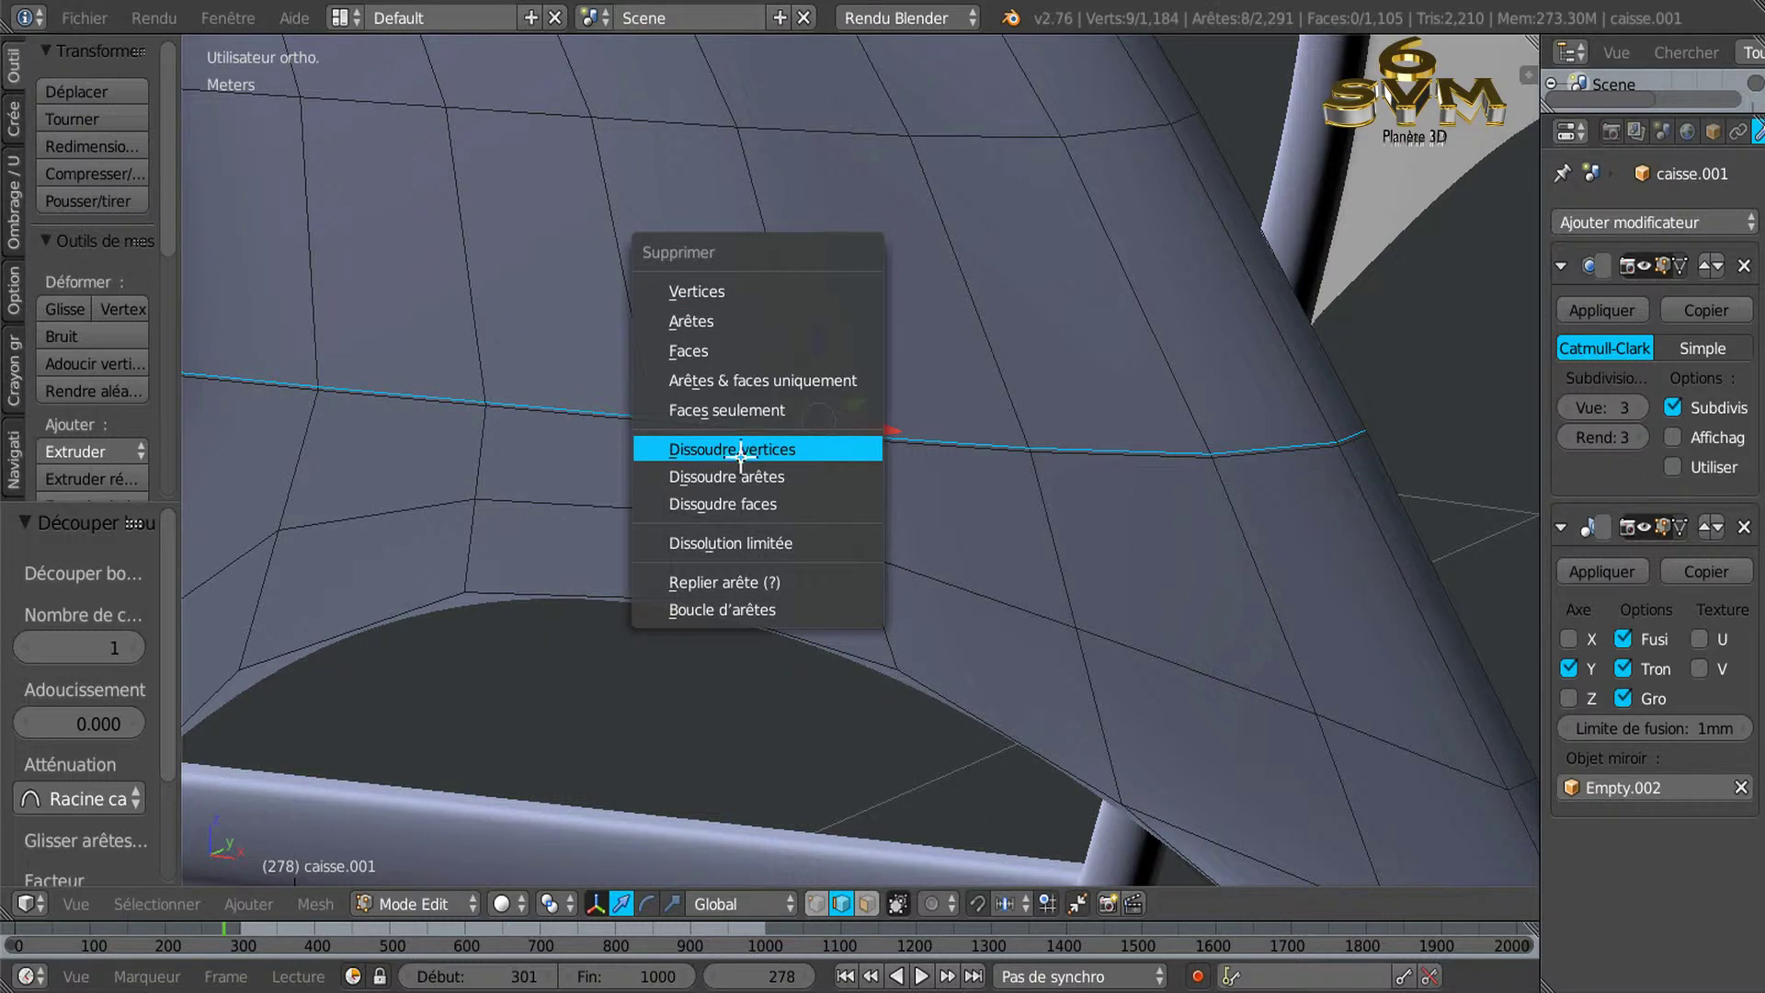
{"action": "left_click", "coordinate": [741, 476]}
{"action": "mouse_move", "coordinate": [763, 477]}
{"action": "middle_mouse_down"}
{"action": "mouse_move", "coordinate": [915, 485]}
{"action": "mouse_move", "coordinate": [733, 491]}
{"action": "mouse_move", "coordinate": [1154, 441]}
{"action": "mouse_move", "coordinate": [626, 453]}
{"action": "mouse_move", "coordinate": [459, 428]}
{"action": "mouse_move", "coordinate": [512, 480]}
{"action": "mouse_move", "coordinate": [625, 452]}
{"action": "mouse_move", "coordinate": [588, 451]}
{"action": "middle_mouse_up"}
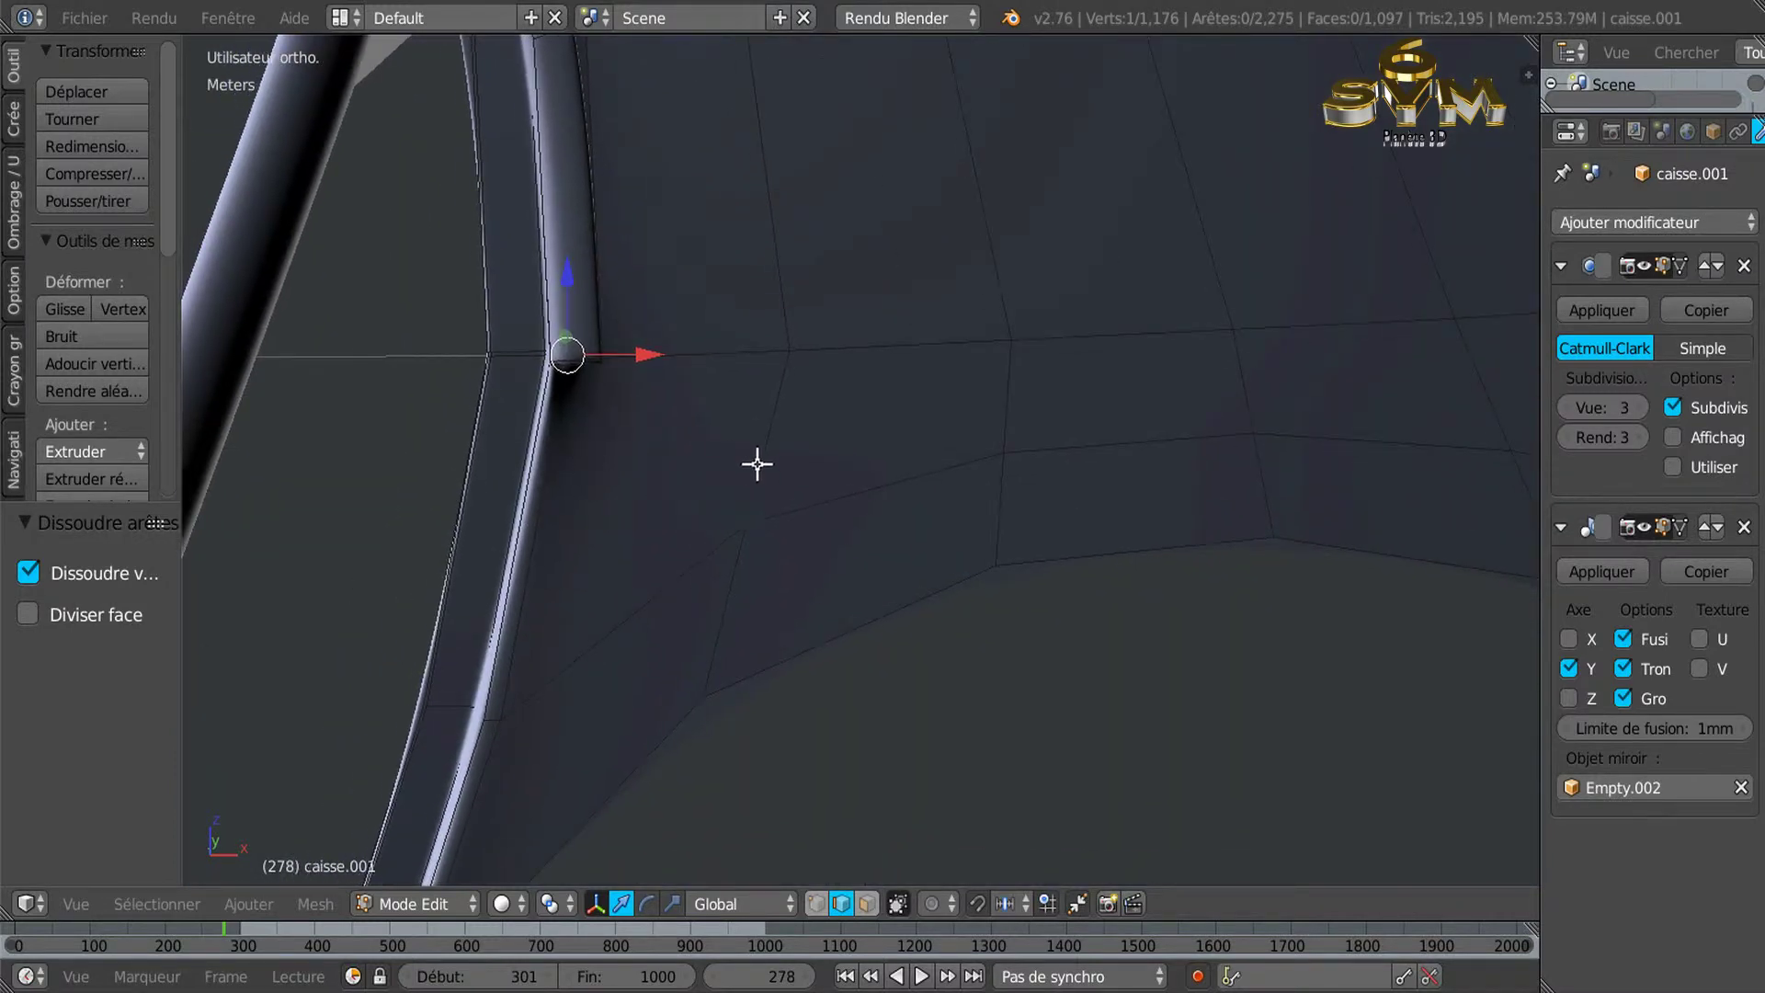
{"action": "key", "text": "ctrl+r"}
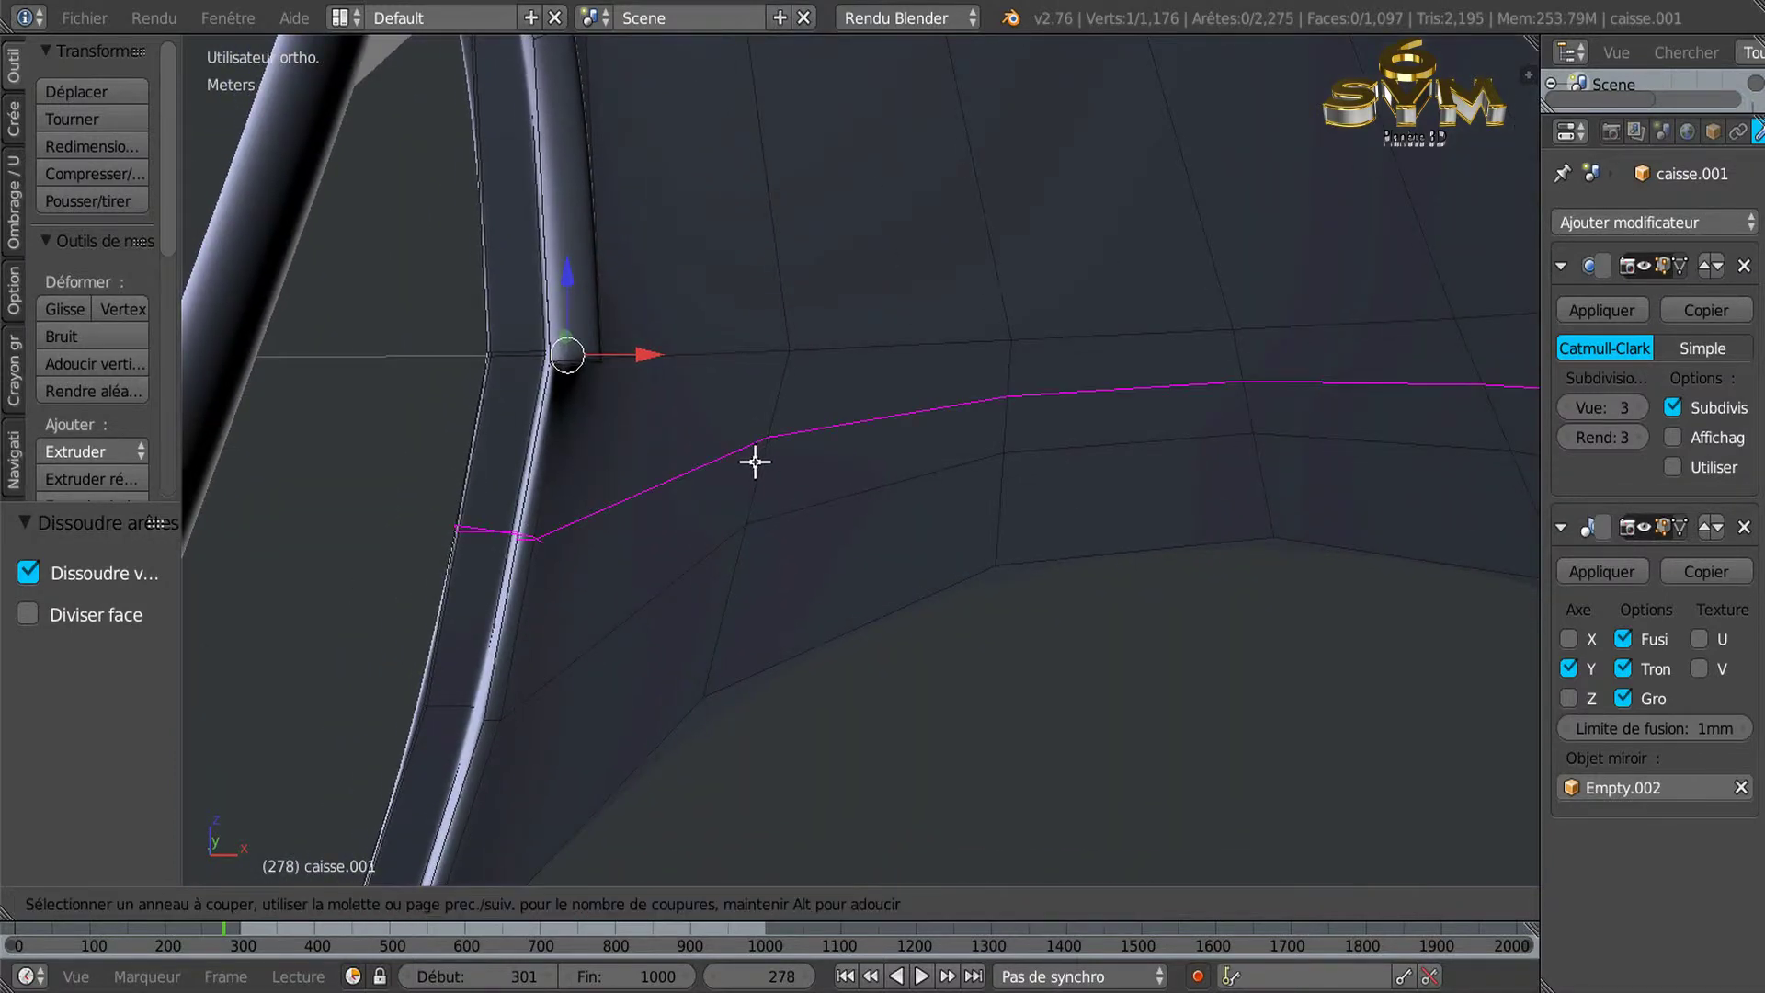
{"action": "left_click", "coordinate": [753, 462]}
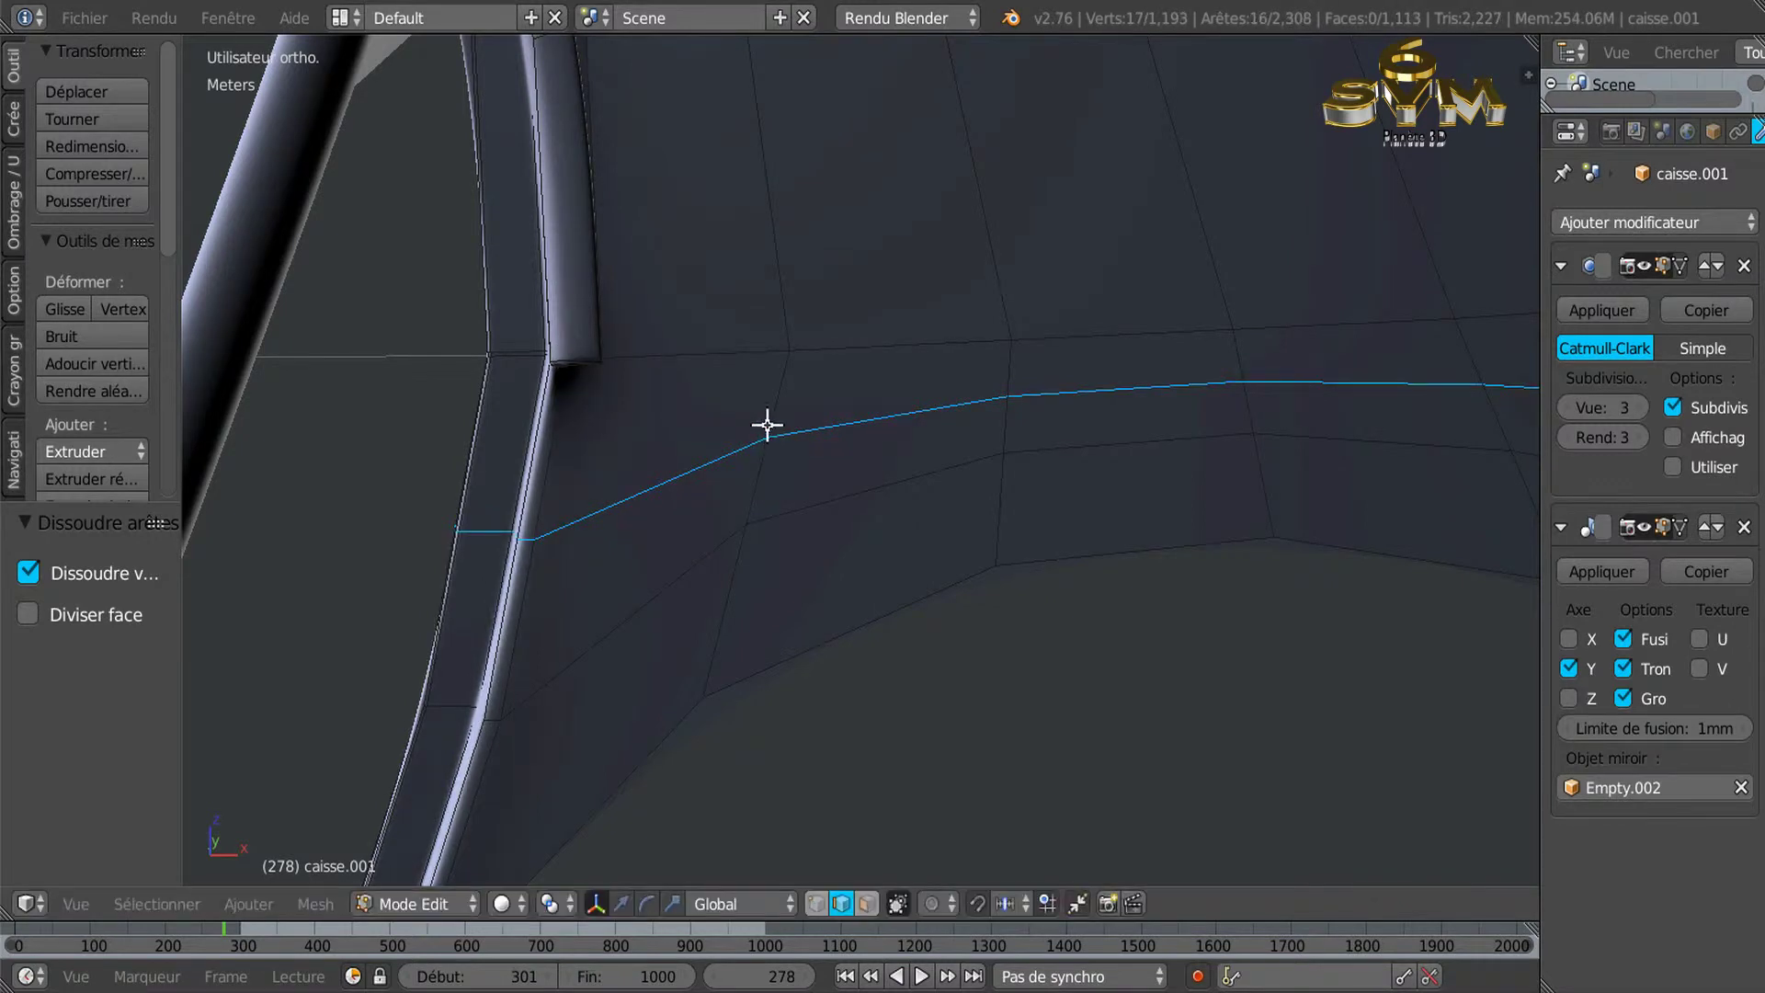
{"action": "left_click", "coordinate": [793, 386]}
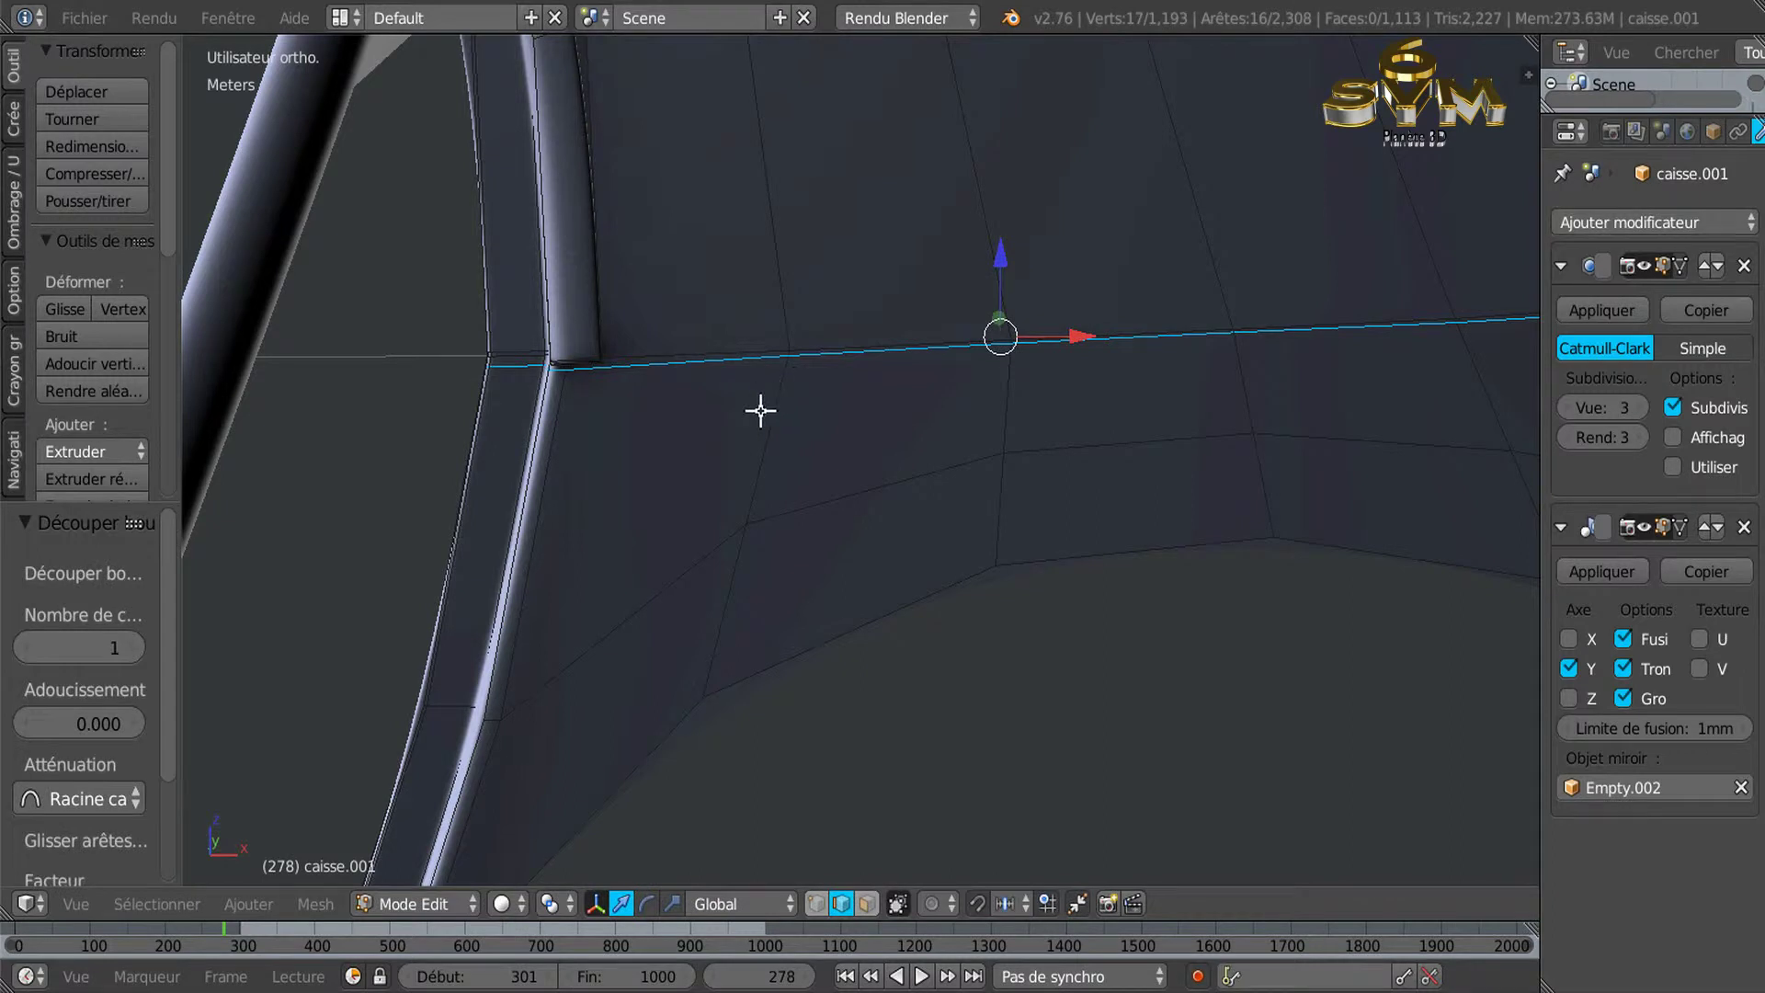
Select an 8-edge path along the new loop starting beside the door pillar.
{"action": "right_click", "coordinate": [707, 359]}
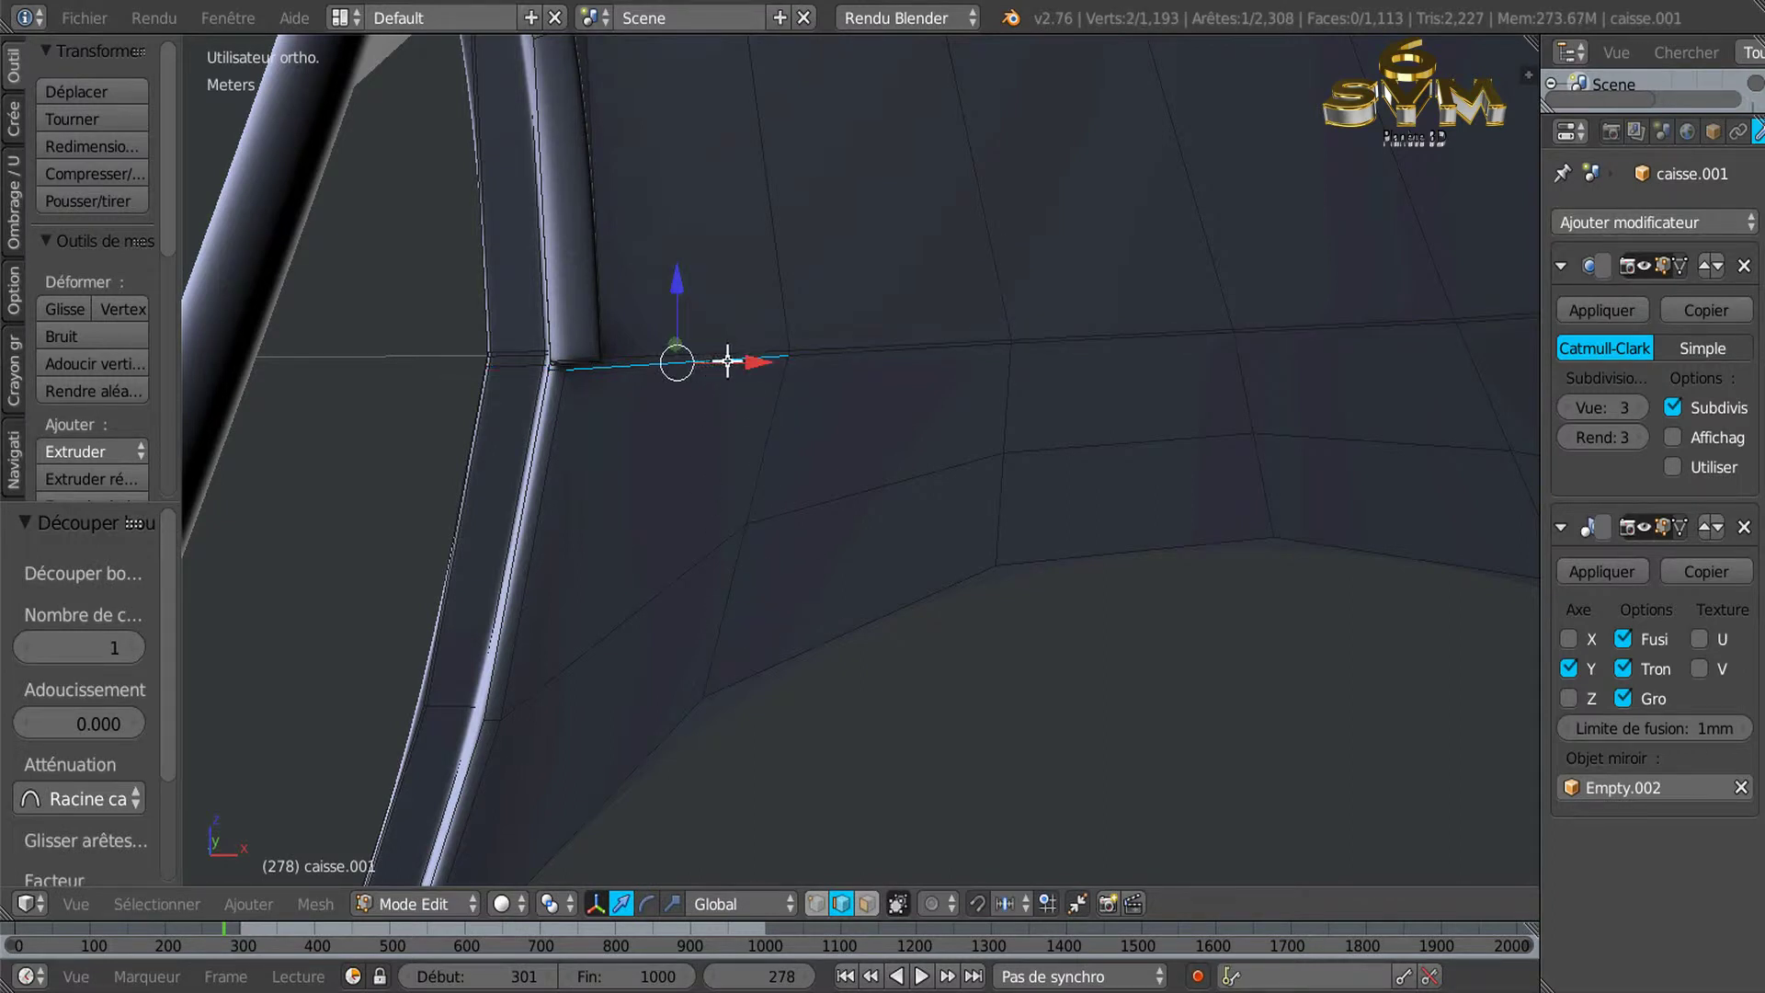
{"action": "right_click", "coordinate": [919, 359], "text": "ctrl"}
{"action": "right_click", "coordinate": [1139, 363], "text": "ctrl"}
{"action": "right_click", "coordinate": [1406, 381], "text": "ctrl"}
{"action": "middle_click_drag", "start_coordinate": [1437, 399], "coordinate": [1017, 449]}
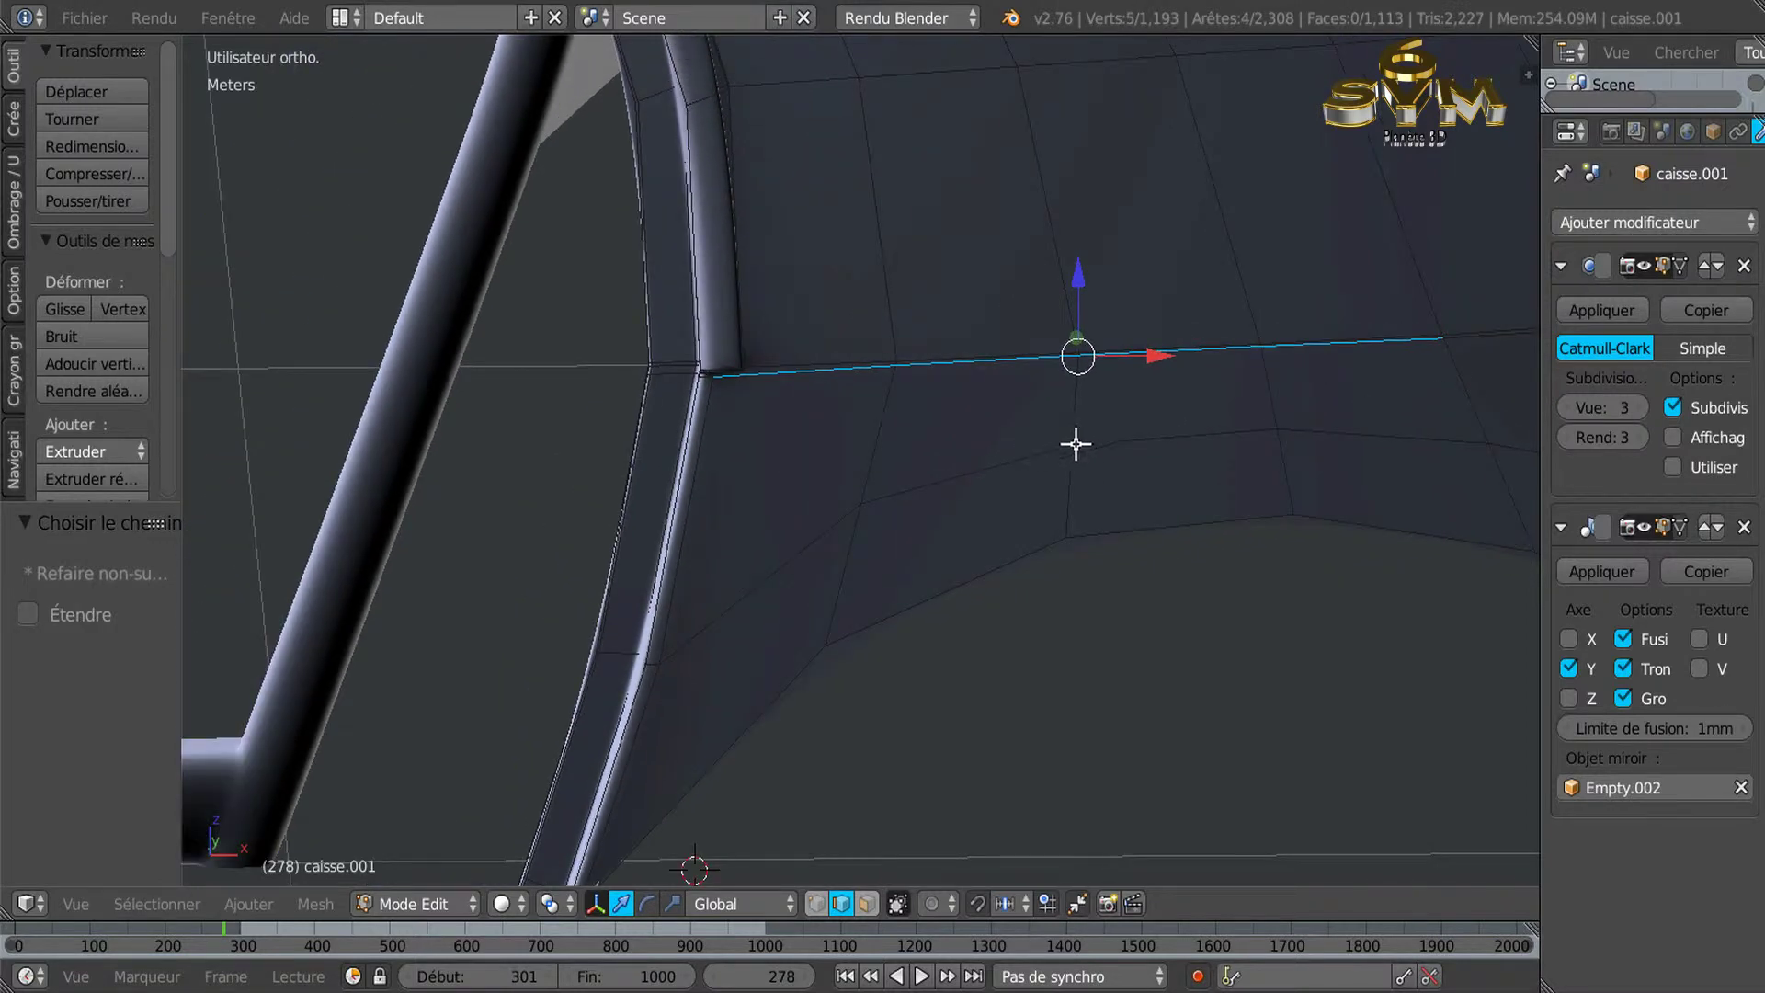
{"action": "middle_click_drag", "start_coordinate": [1177, 430], "coordinate": [779, 466], "text": "shift"}
{"action": "right_click", "coordinate": [960, 421], "text": "ctrl"}
{"action": "right_click", "coordinate": [1210, 392], "text": "ctrl"}
{"action": "right_click", "coordinate": [1351, 358], "text": "ctrl"}
{"action": "mouse_move", "coordinate": [1288, 425]}
{"action": "middle_mouse_down"}
{"action": "mouse_move", "coordinate": [1173, 437]}
{"action": "mouse_move", "coordinate": [1222, 473]}
{"action": "middle_mouse_up"}
{"action": "right_click", "coordinate": [1375, 453], "text": "ctrl"}
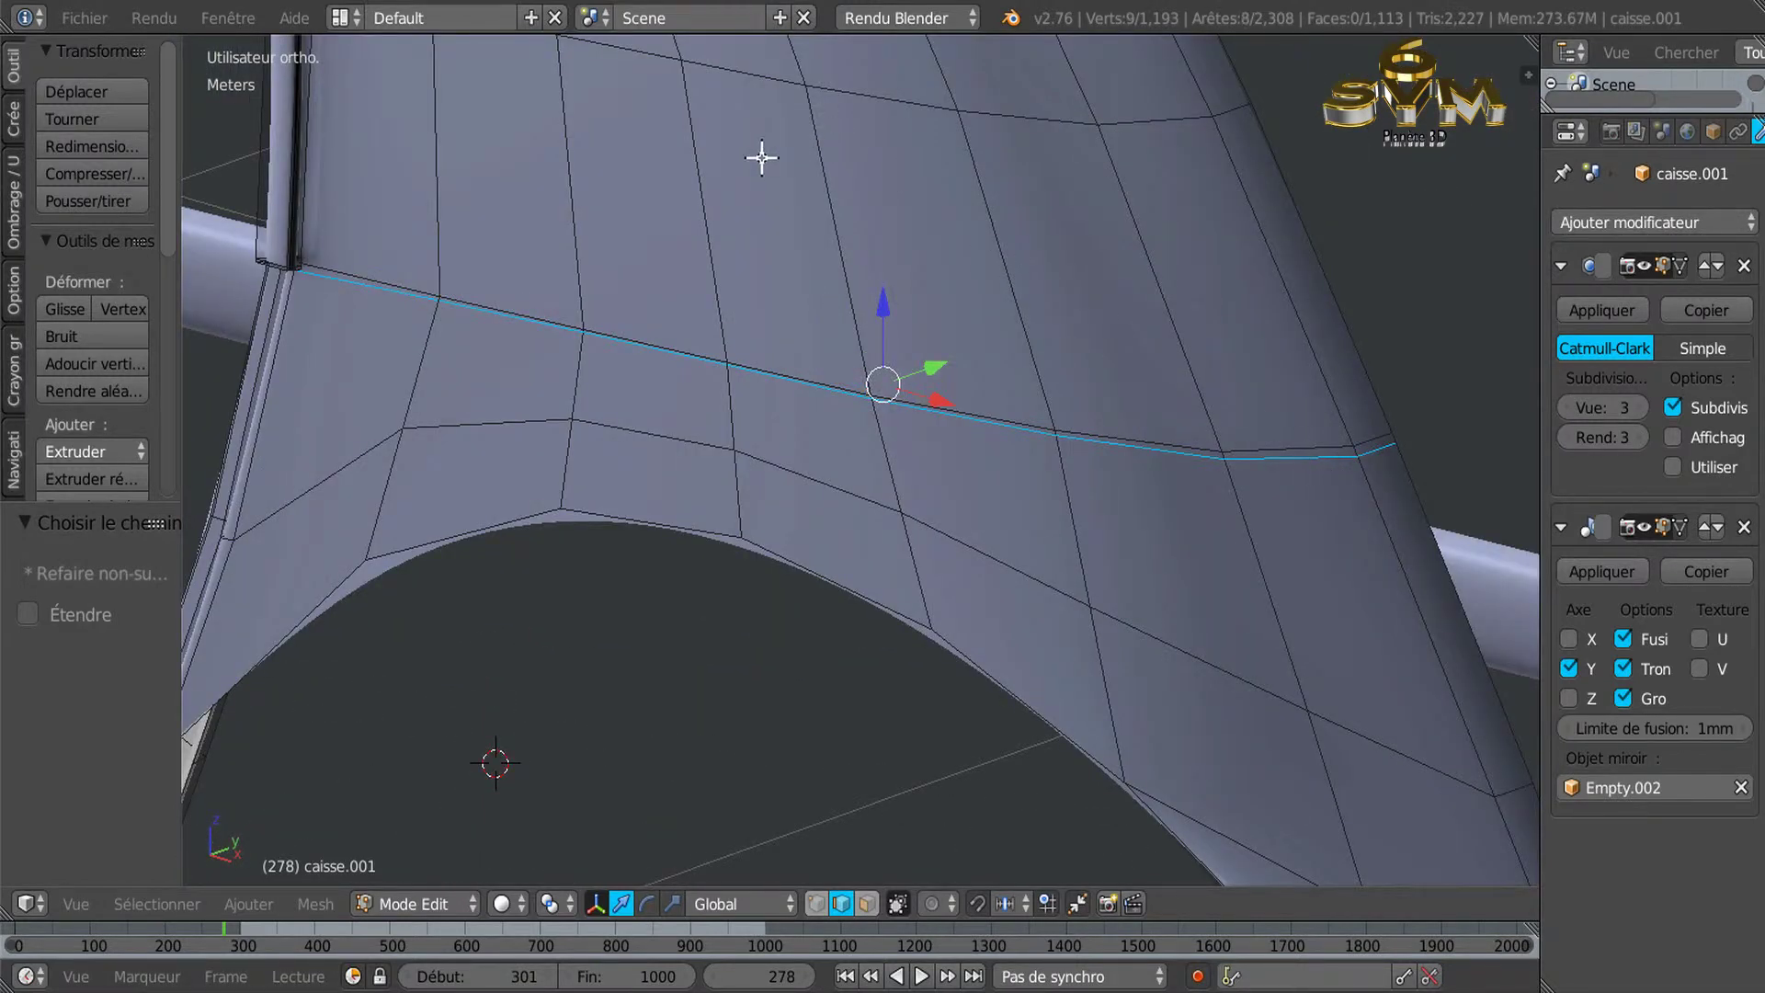
Dissolve the 8-edge path, returning caisse.001 to 1,105 faces.
{"action": "key", "text": "x"}
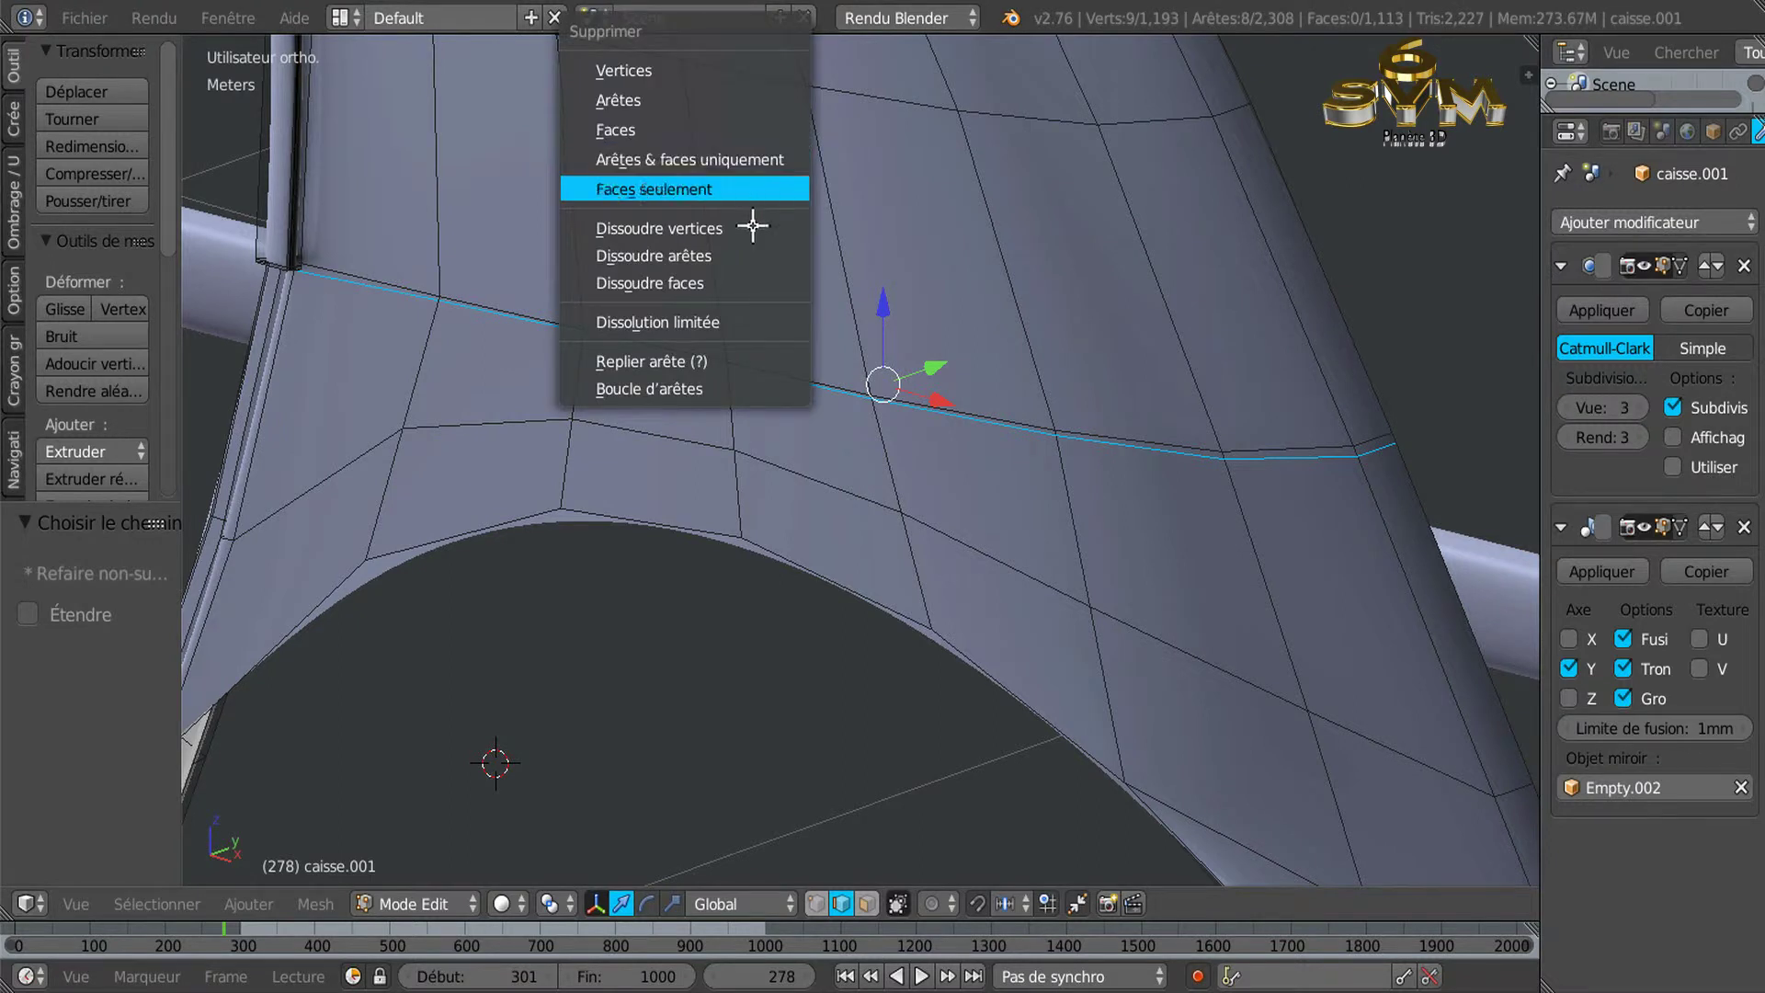
{"action": "left_click", "coordinate": [694, 255]}
{"action": "mouse_move", "coordinate": [693, 284]}
{"action": "middle_mouse_down"}
{"action": "mouse_move", "coordinate": [736, 322]}
{"action": "mouse_move", "coordinate": [870, 331]}
{"action": "mouse_move", "coordinate": [747, 382]}
{"action": "mouse_move", "coordinate": [1072, 249]}
{"action": "mouse_move", "coordinate": [831, 386]}
{"action": "mouse_move", "coordinate": [720, 401]}
{"action": "middle_mouse_up"}
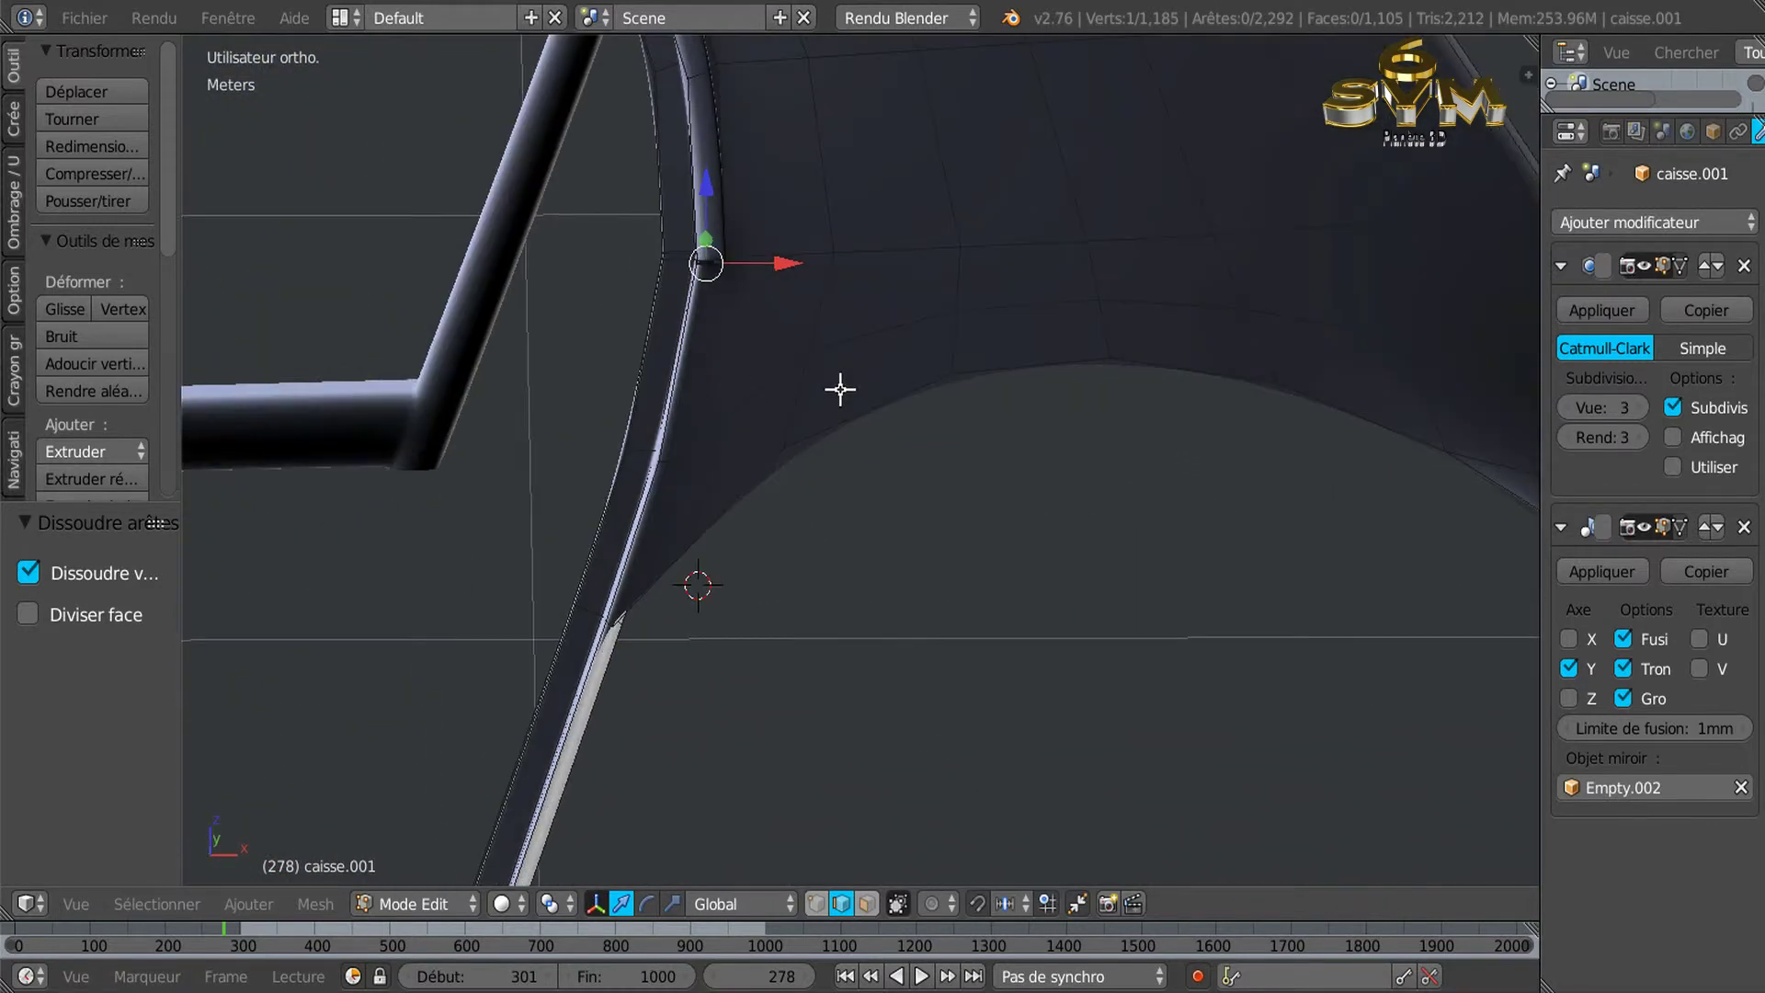
{"action": "mouse_move", "coordinate": [839, 390]}
{"action": "middle_mouse_down"}
{"action": "mouse_move", "coordinate": [1222, 406]}
{"action": "mouse_move", "coordinate": [957, 485]}
{"action": "mouse_move", "coordinate": [1020, 501]}
{"action": "middle_mouse_up"}
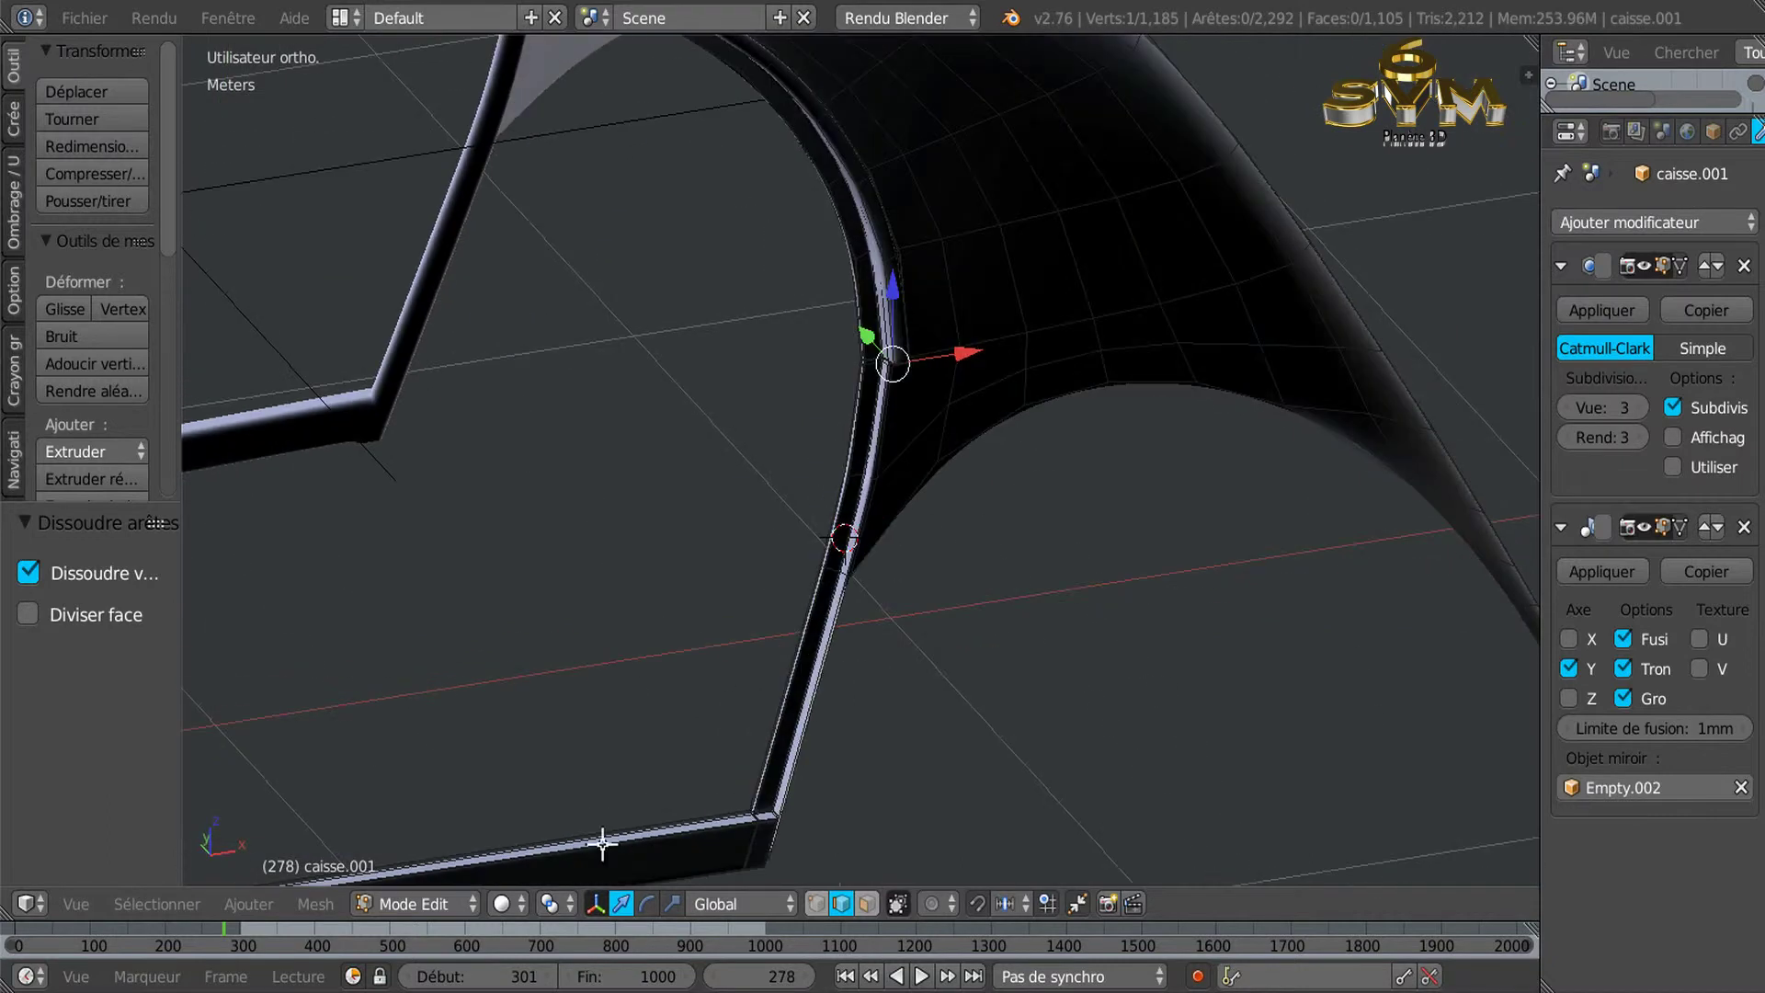
Switch to Object Mode and frame the smoothed body shell.
{"action": "left_click", "coordinate": [416, 903]}
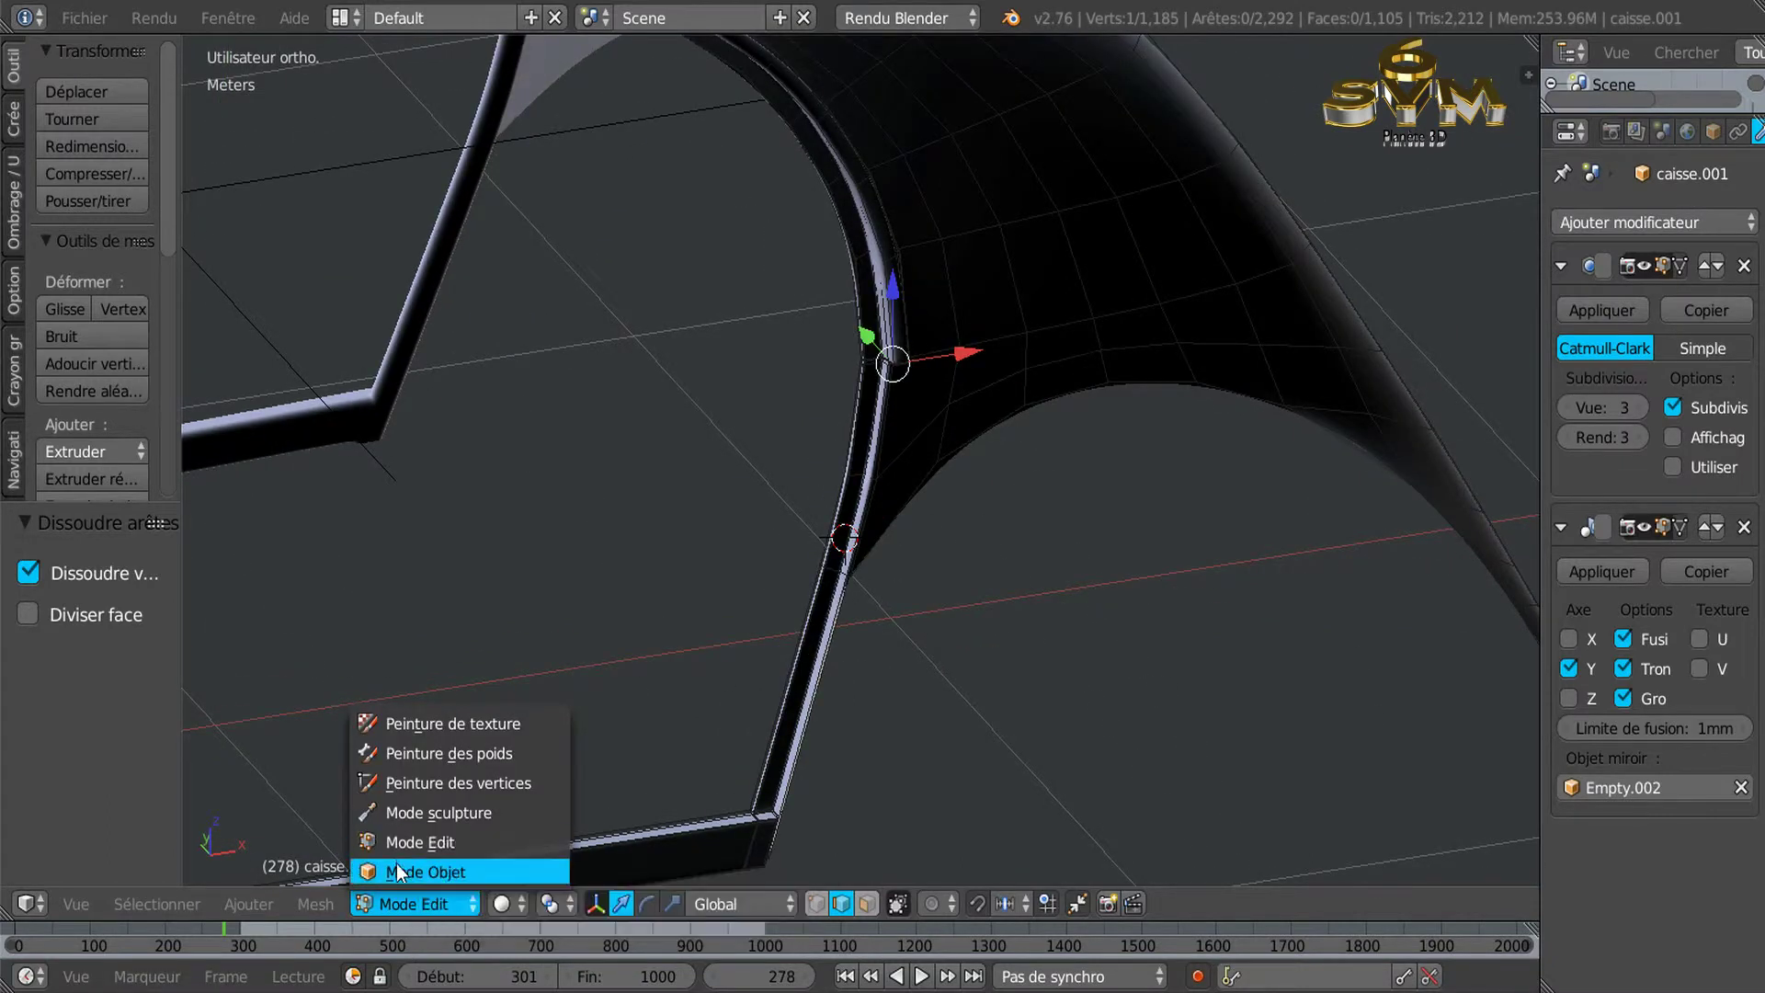
{"action": "left_click", "coordinate": [395, 869]}
{"action": "mouse_move", "coordinate": [472, 814]}
{"action": "middle_mouse_down"}
{"action": "mouse_move", "coordinate": [659, 680]}
{"action": "mouse_move", "coordinate": [588, 600]}
{"action": "mouse_move", "coordinate": [1048, 568]}
{"action": "middle_mouse_up"}
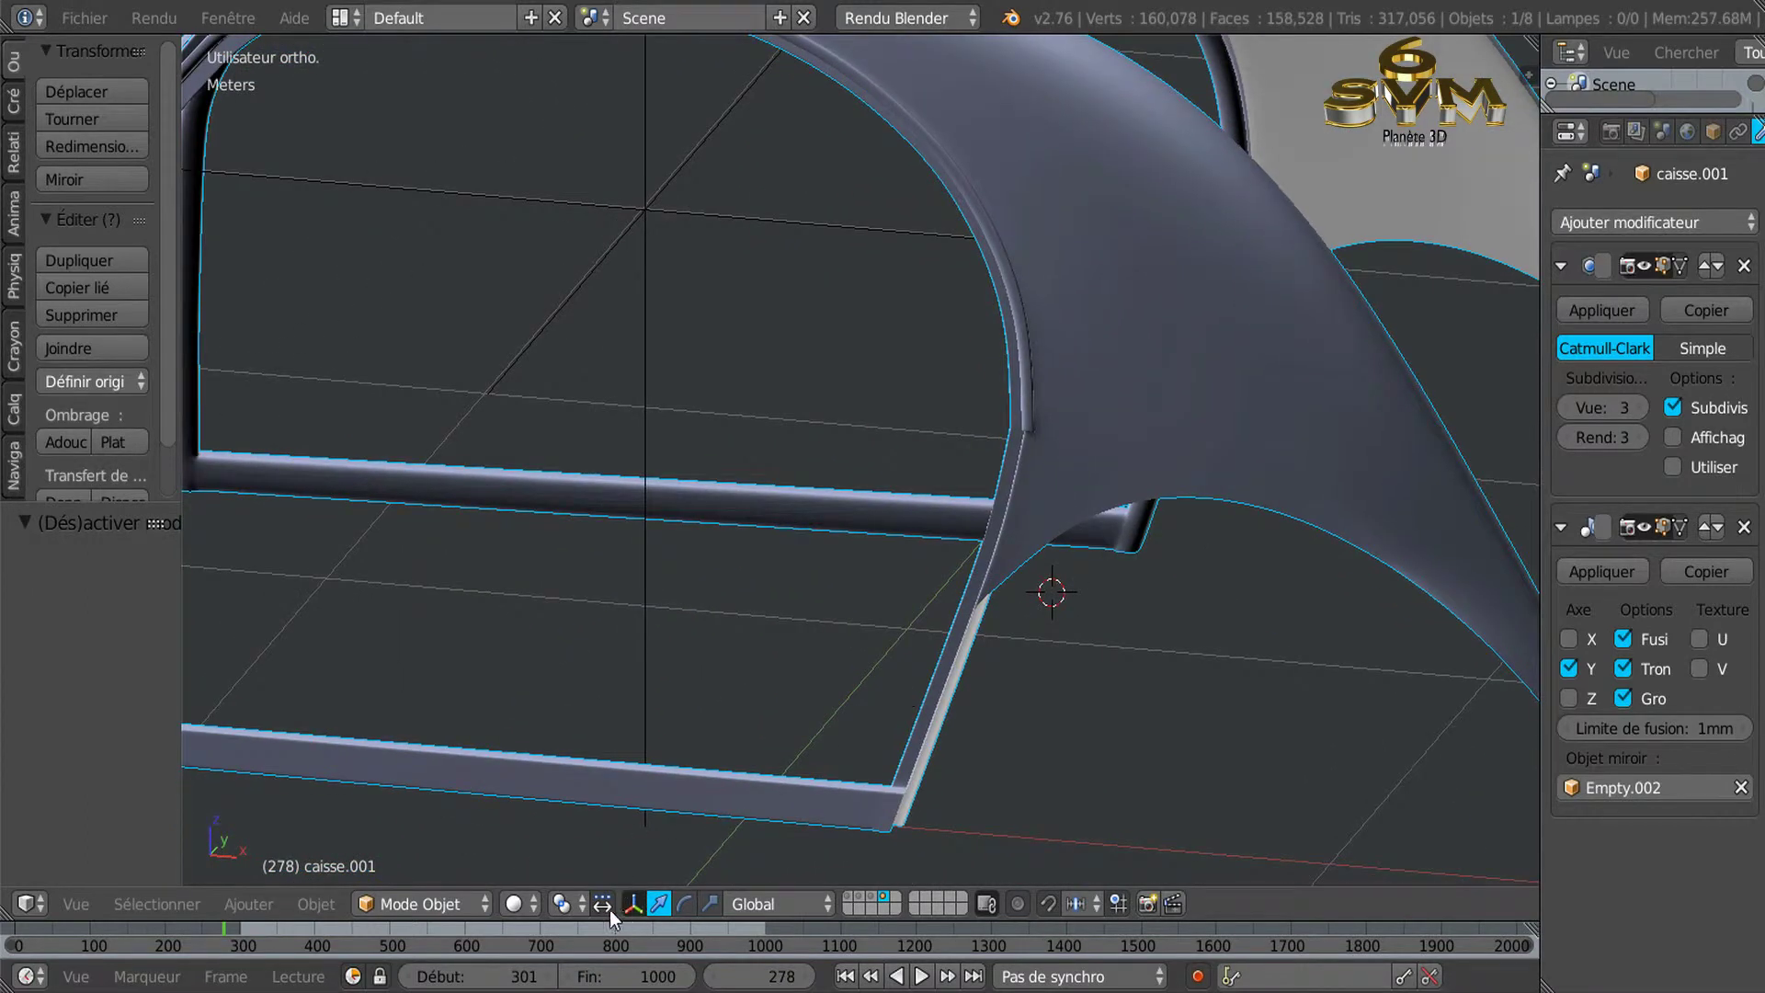
Set viewport shading to show the body's material colours and orbit around the wheel arch.
{"action": "left_click", "coordinate": [514, 904]}
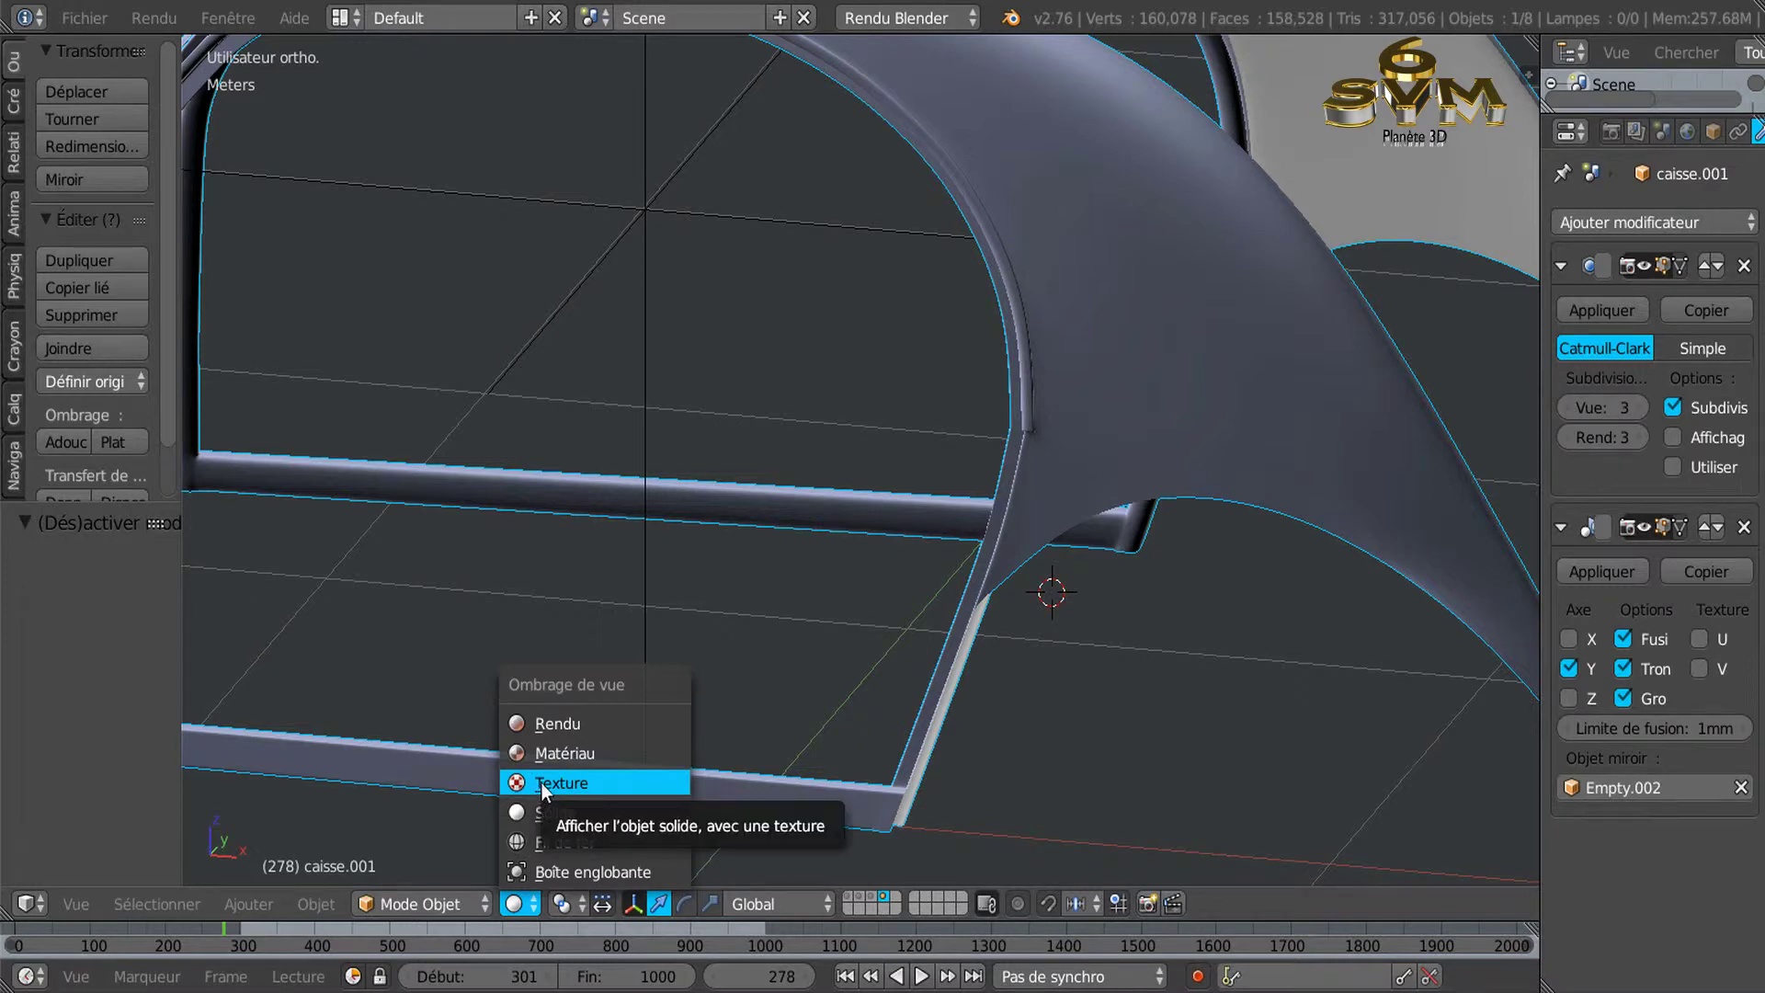
{"action": "left_click", "coordinate": [542, 752]}
{"action": "scroll", "coordinate": [643, 685], "scroll_direction": "down", "scroll_amount": 4}
{"action": "mouse_move", "coordinate": [732, 631]}
{"action": "middle_mouse_down"}
{"action": "mouse_move", "coordinate": [648, 493]}
{"action": "mouse_move", "coordinate": [796, 467]}
{"action": "mouse_move", "coordinate": [919, 534]}
{"action": "mouse_move", "coordinate": [968, 616]}
{"action": "mouse_move", "coordinate": [979, 683]}
{"action": "mouse_move", "coordinate": [723, 658]}
{"action": "mouse_move", "coordinate": [649, 537]}
{"action": "mouse_move", "coordinate": [897, 572]}
{"action": "middle_mouse_up"}
{"action": "scroll", "coordinate": [649, 537], "scroll_direction": "up", "scroll_amount": 5}
{"action": "mouse_move", "coordinate": [1123, 541]}
{"action": "middle_mouse_down"}
{"action": "mouse_move", "coordinate": [776, 463]}
{"action": "mouse_move", "coordinate": [973, 527]}
{"action": "middle_mouse_up"}
{"action": "scroll", "coordinate": [911, 532], "scroll_direction": "down", "scroll_amount": 3}
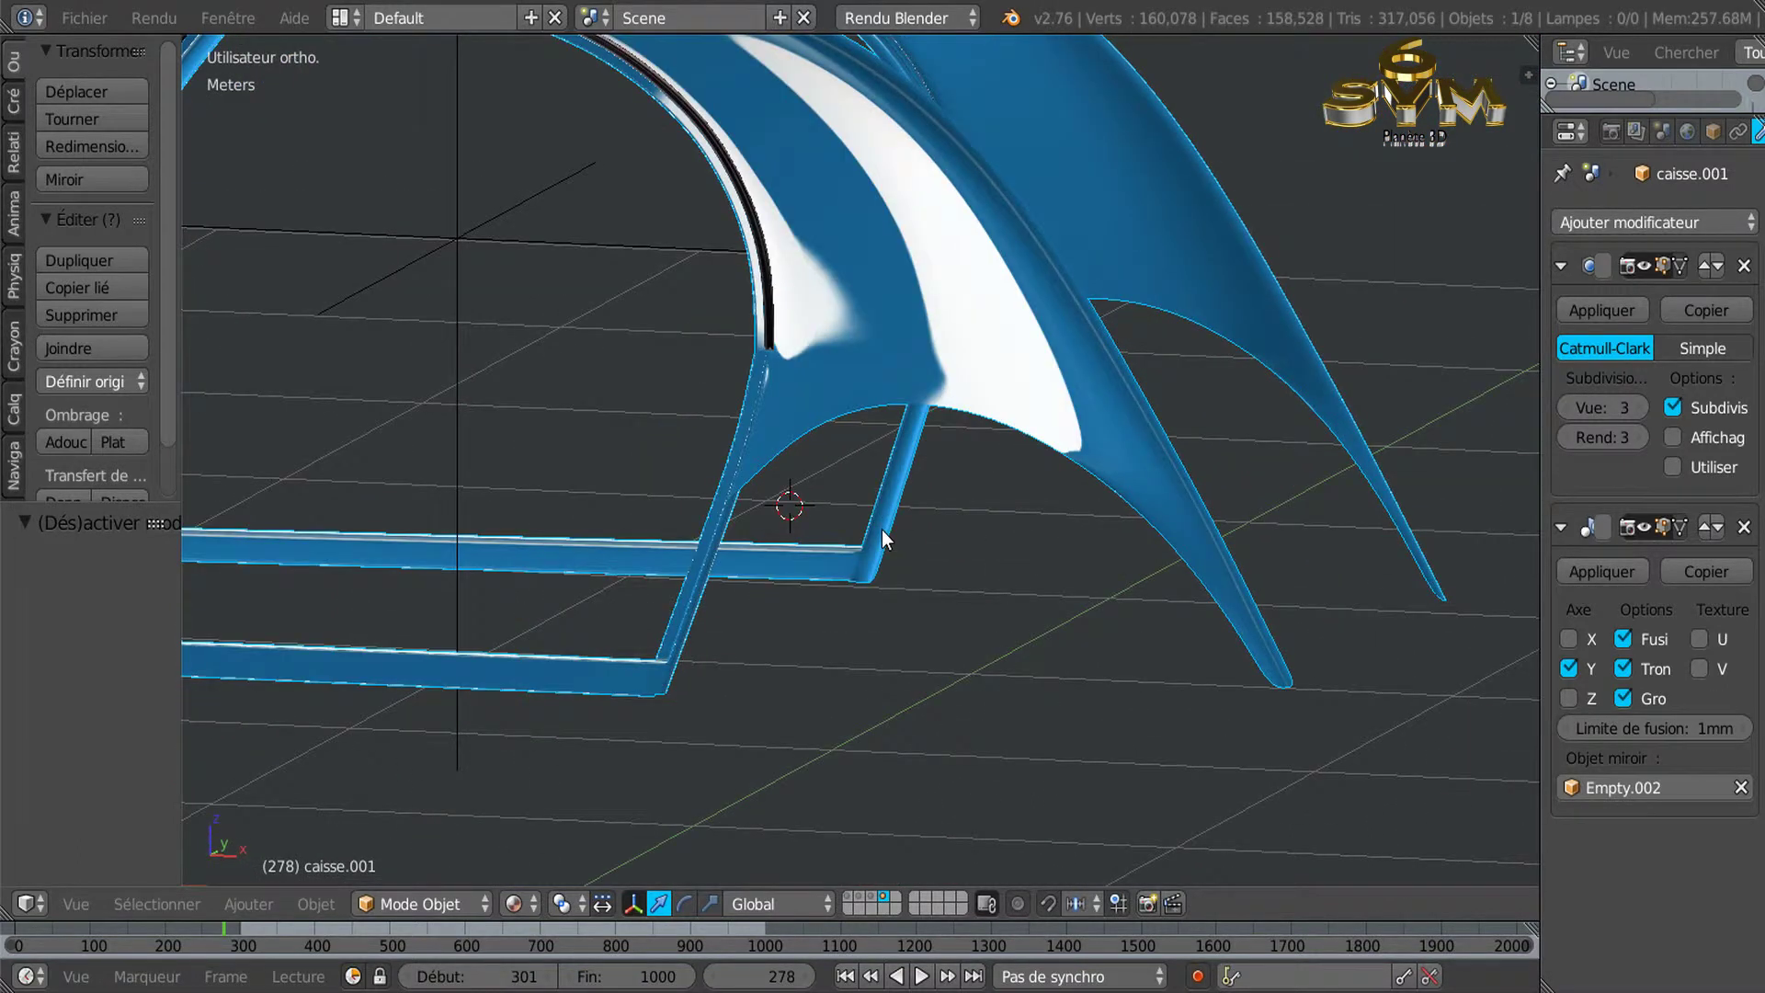
{"action": "scroll", "coordinate": [945, 533], "scroll_direction": "up", "scroll_amount": 3}
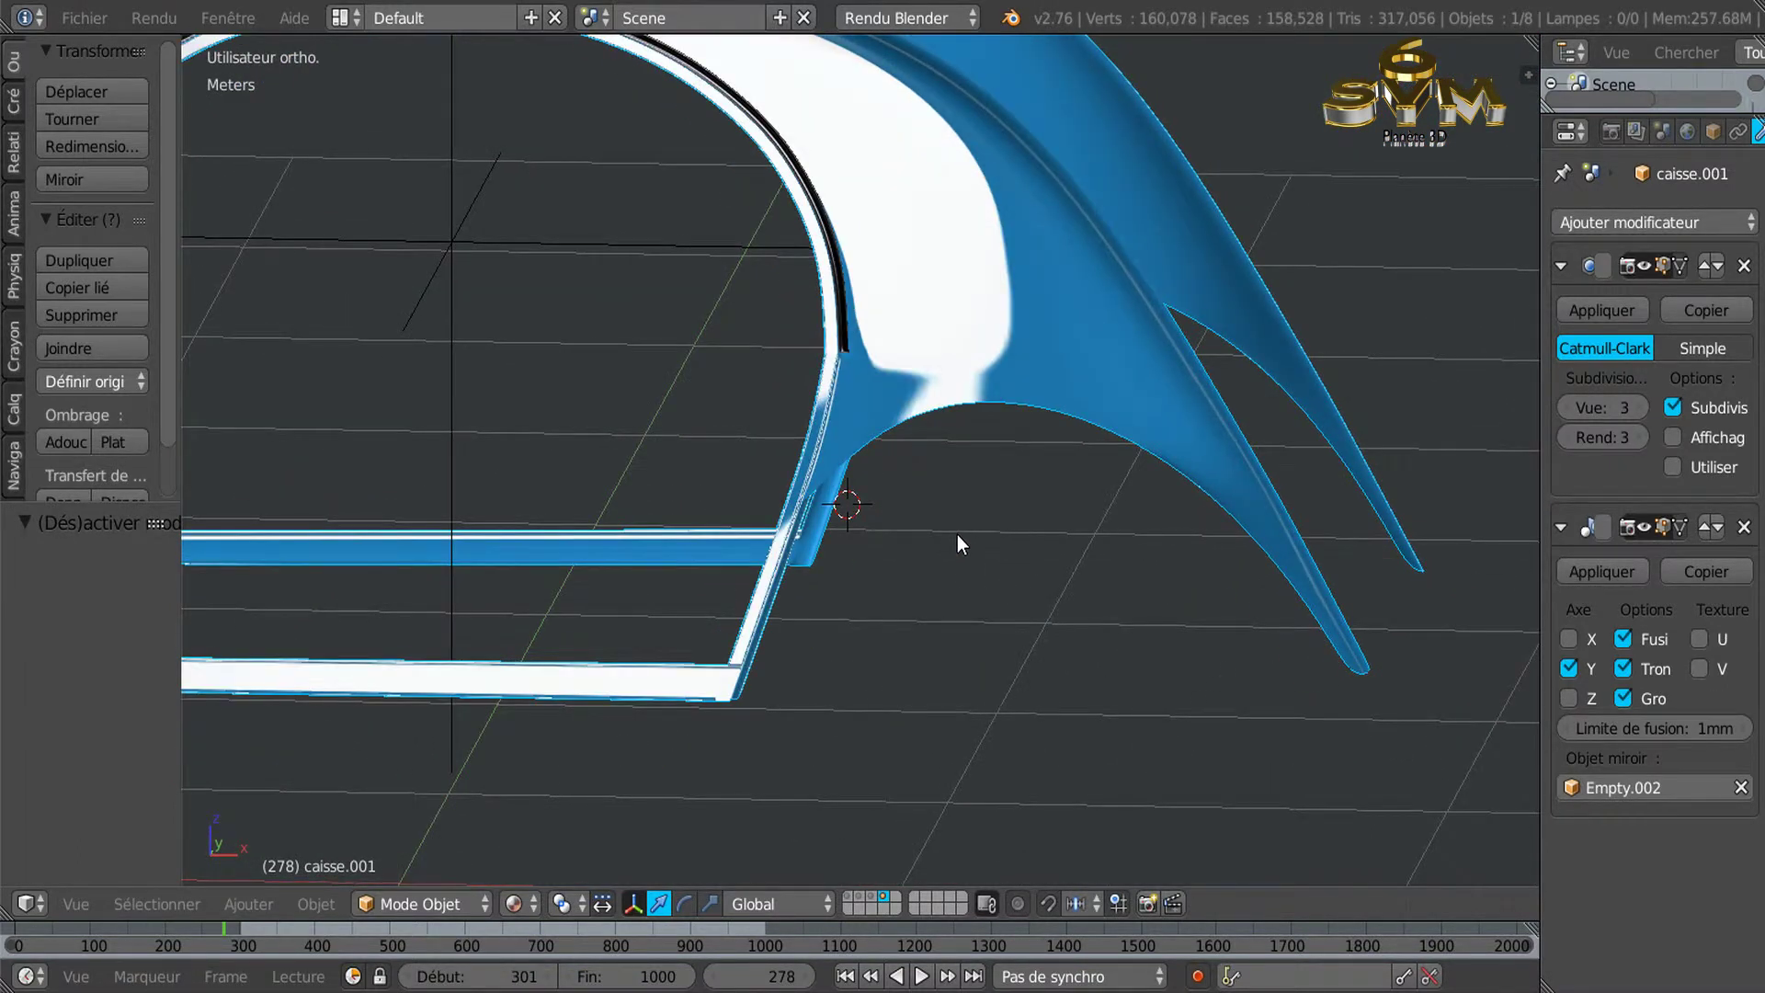
Unhide the trim strip and zoom into the pillar junction in front orthographic view.
{"action": "key", "text": "alt+h"}
{"action": "mouse_move", "coordinate": [957, 533]}
{"action": "middle_mouse_down"}
{"action": "mouse_move", "coordinate": [1078, 537]}
{"action": "mouse_move", "coordinate": [1061, 522]}
{"action": "middle_mouse_up"}
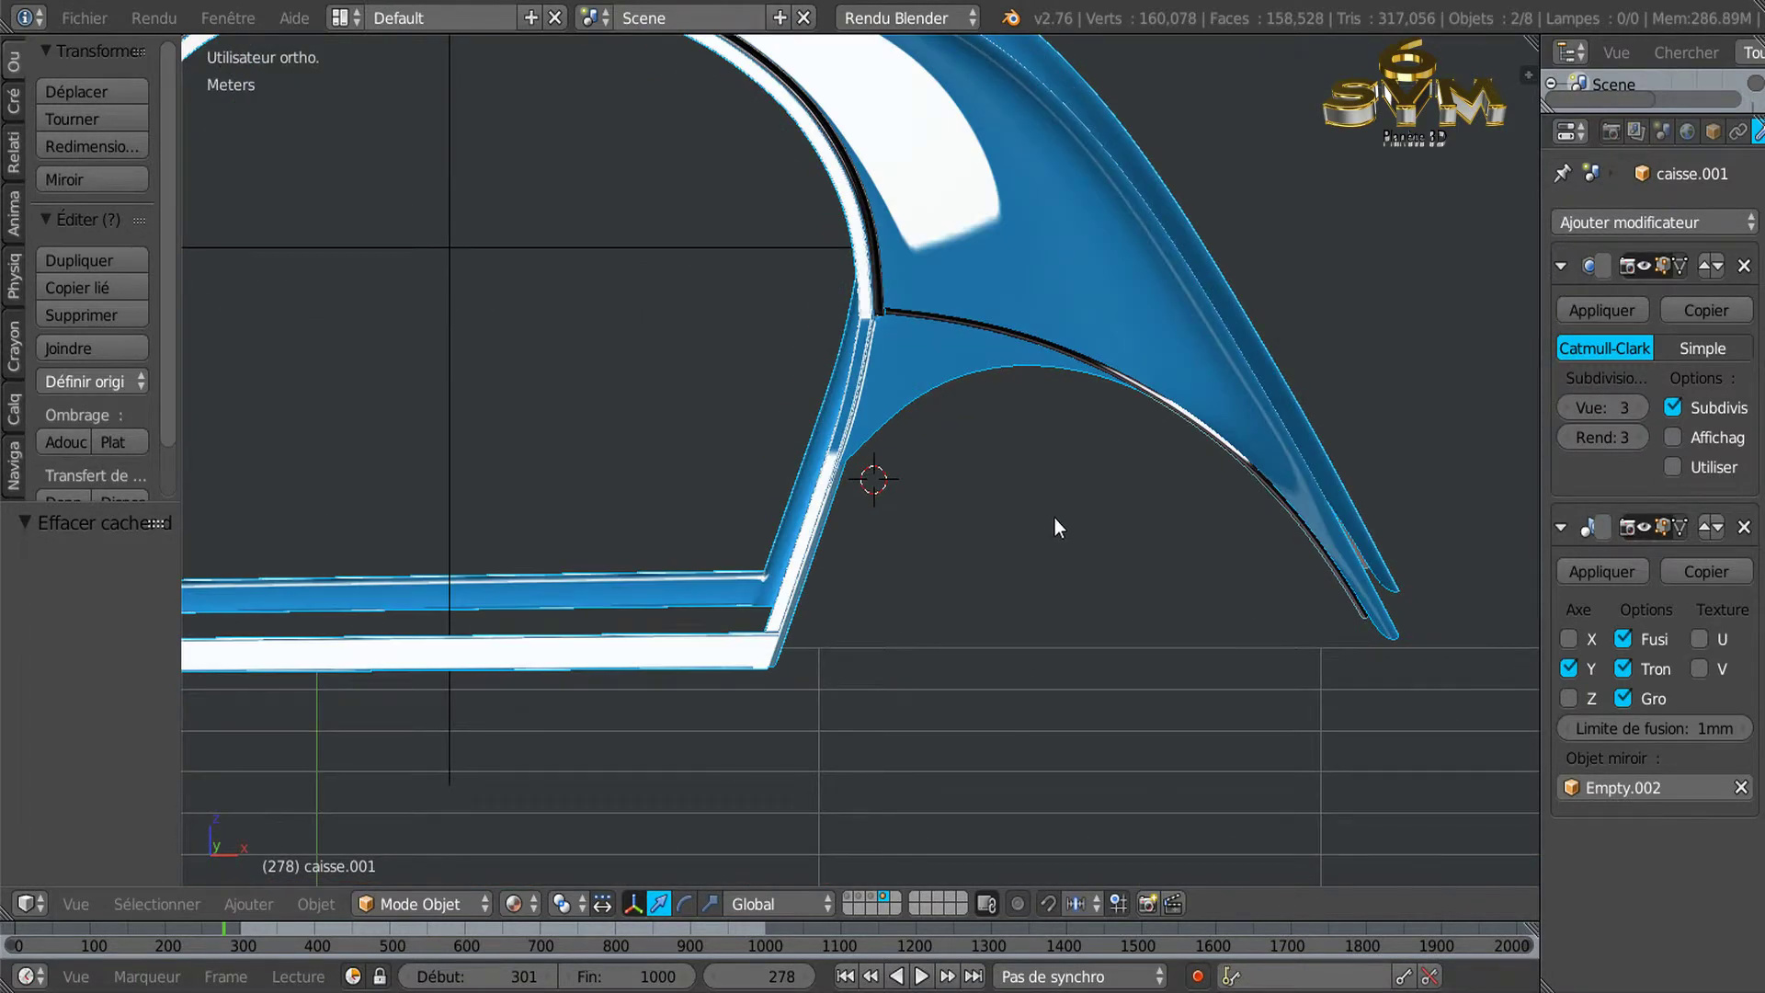
{"action": "mouse_move", "coordinate": [1029, 551]}
{"action": "middle_mouse_down"}
{"action": "mouse_move", "coordinate": [922, 638]}
{"action": "mouse_move", "coordinate": [982, 592]}
{"action": "middle_mouse_up"}
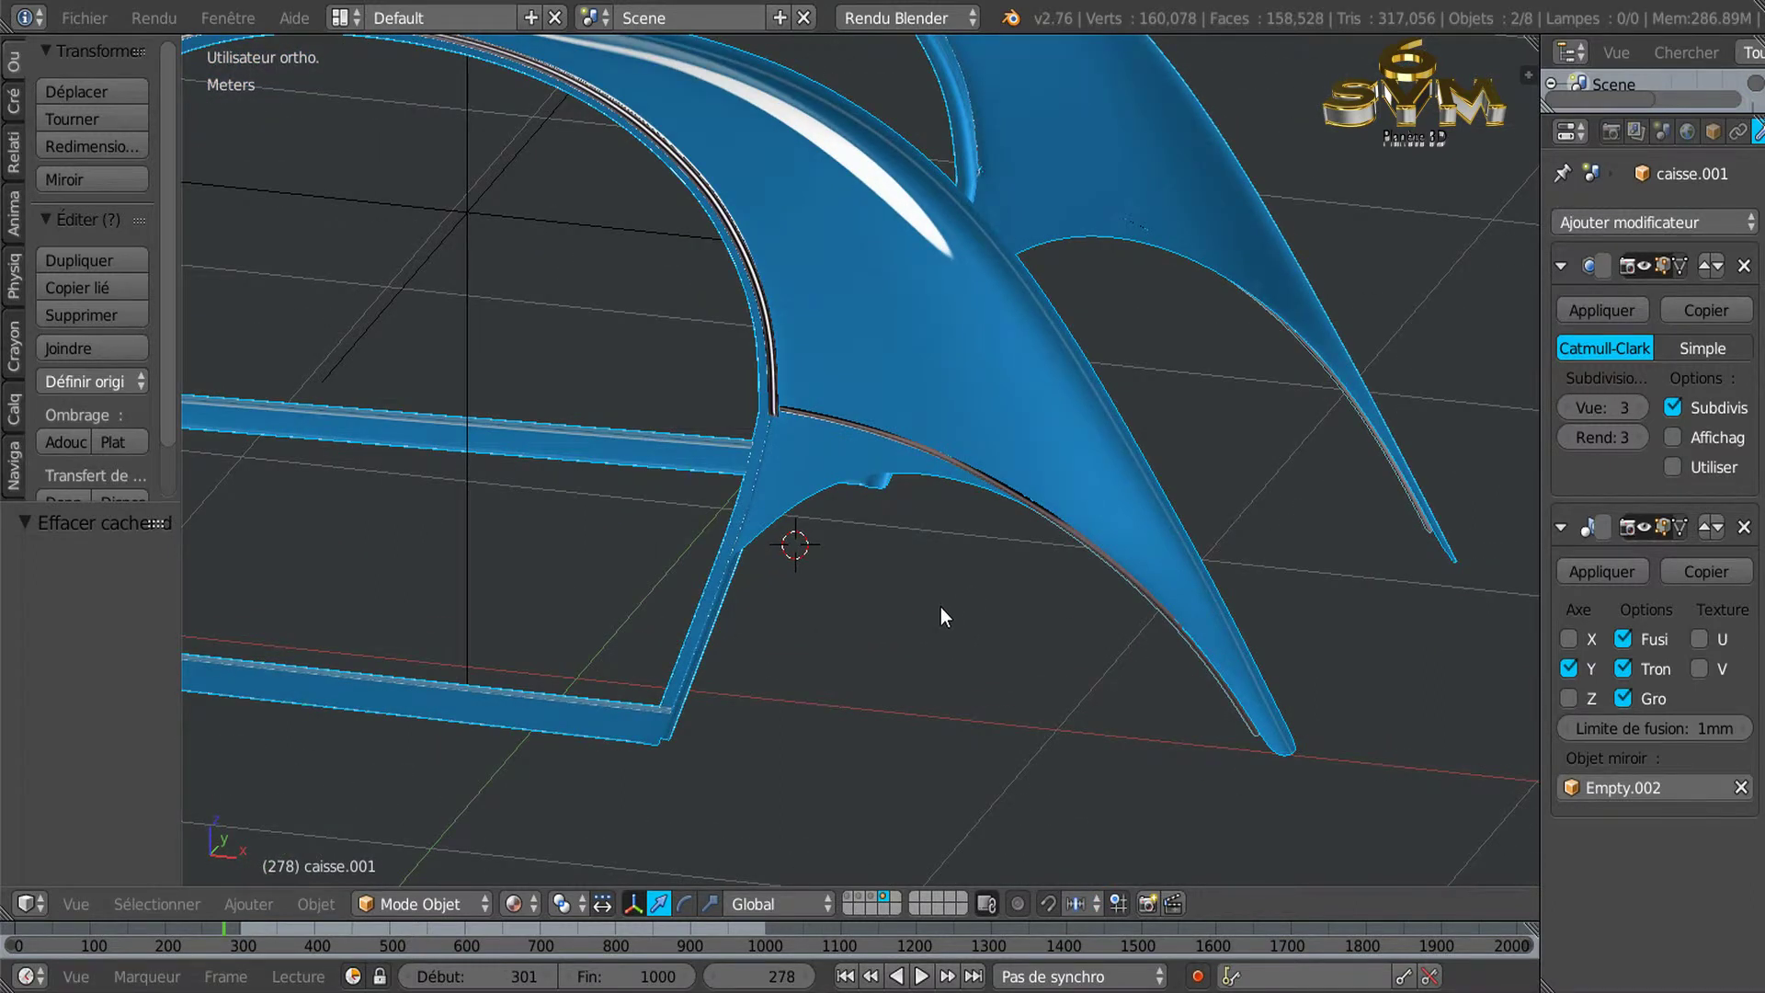
{"action": "key", "text": "KP_1"}
{"action": "scroll", "coordinate": [950, 230], "scroll_direction": "up", "scroll_amount": 3}
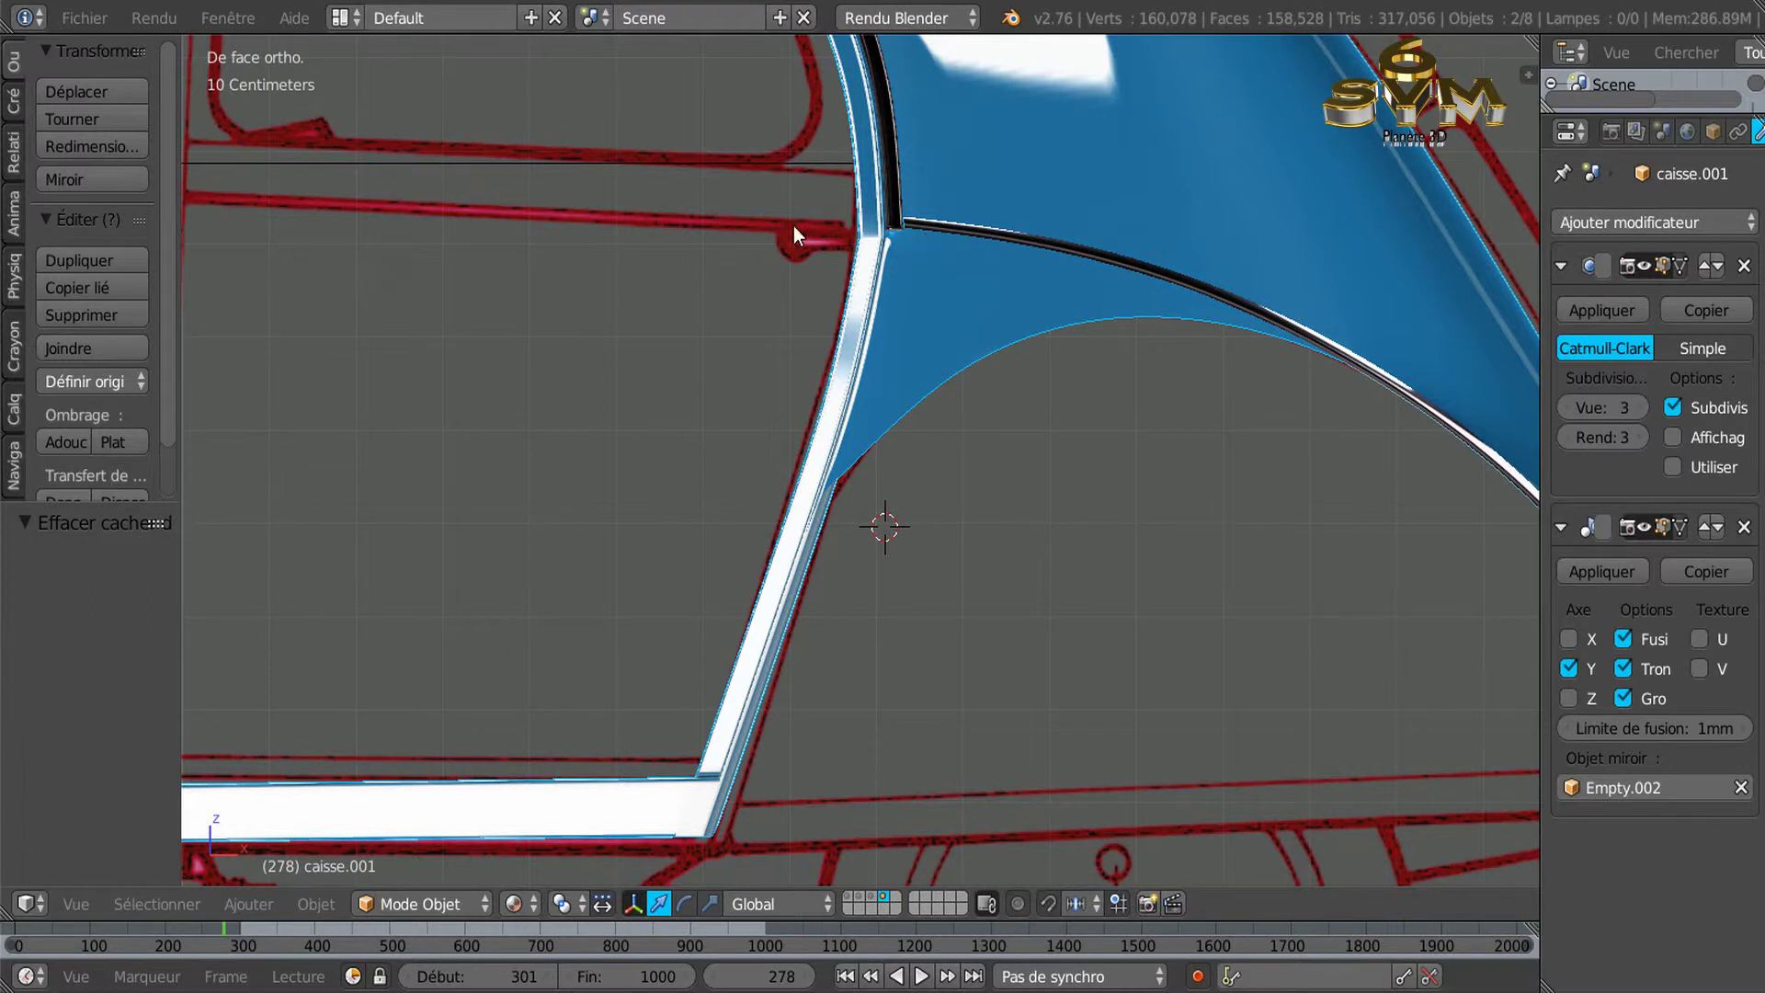
{"action": "scroll", "coordinate": [960, 245], "scroll_direction": "up", "scroll_amount": 3}
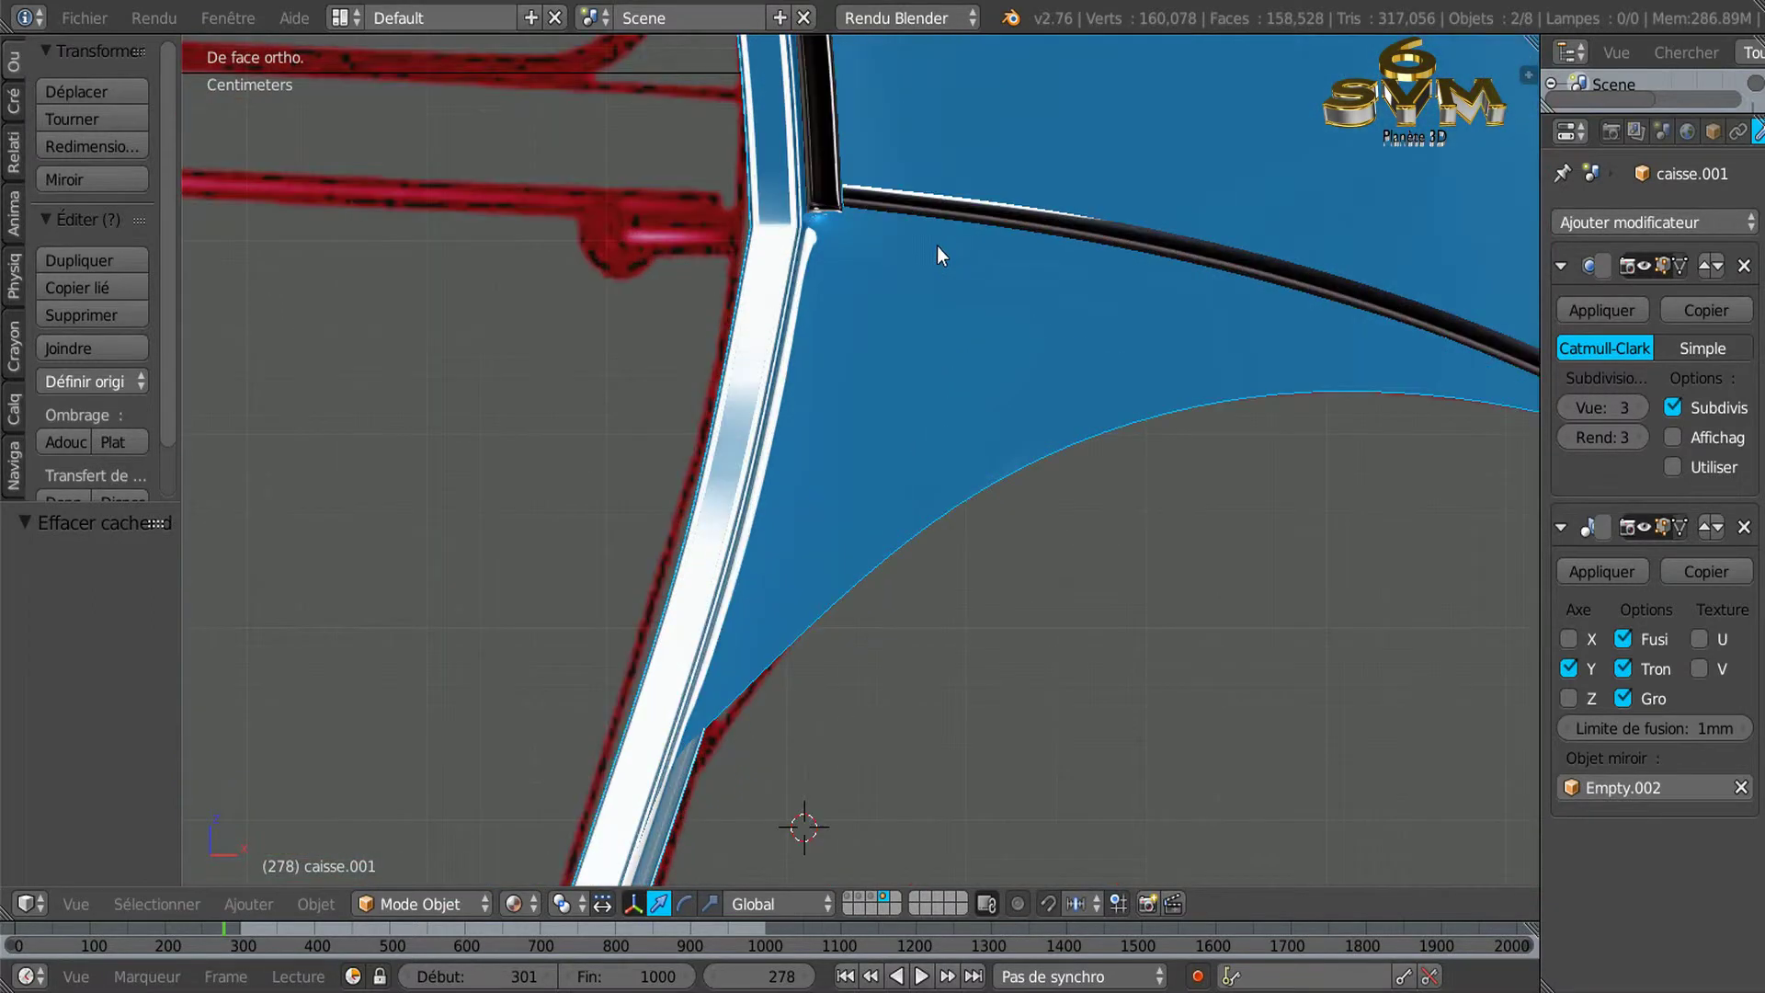
{"action": "scroll", "coordinate": [936, 246], "scroll_direction": "up", "scroll_amount": 3}
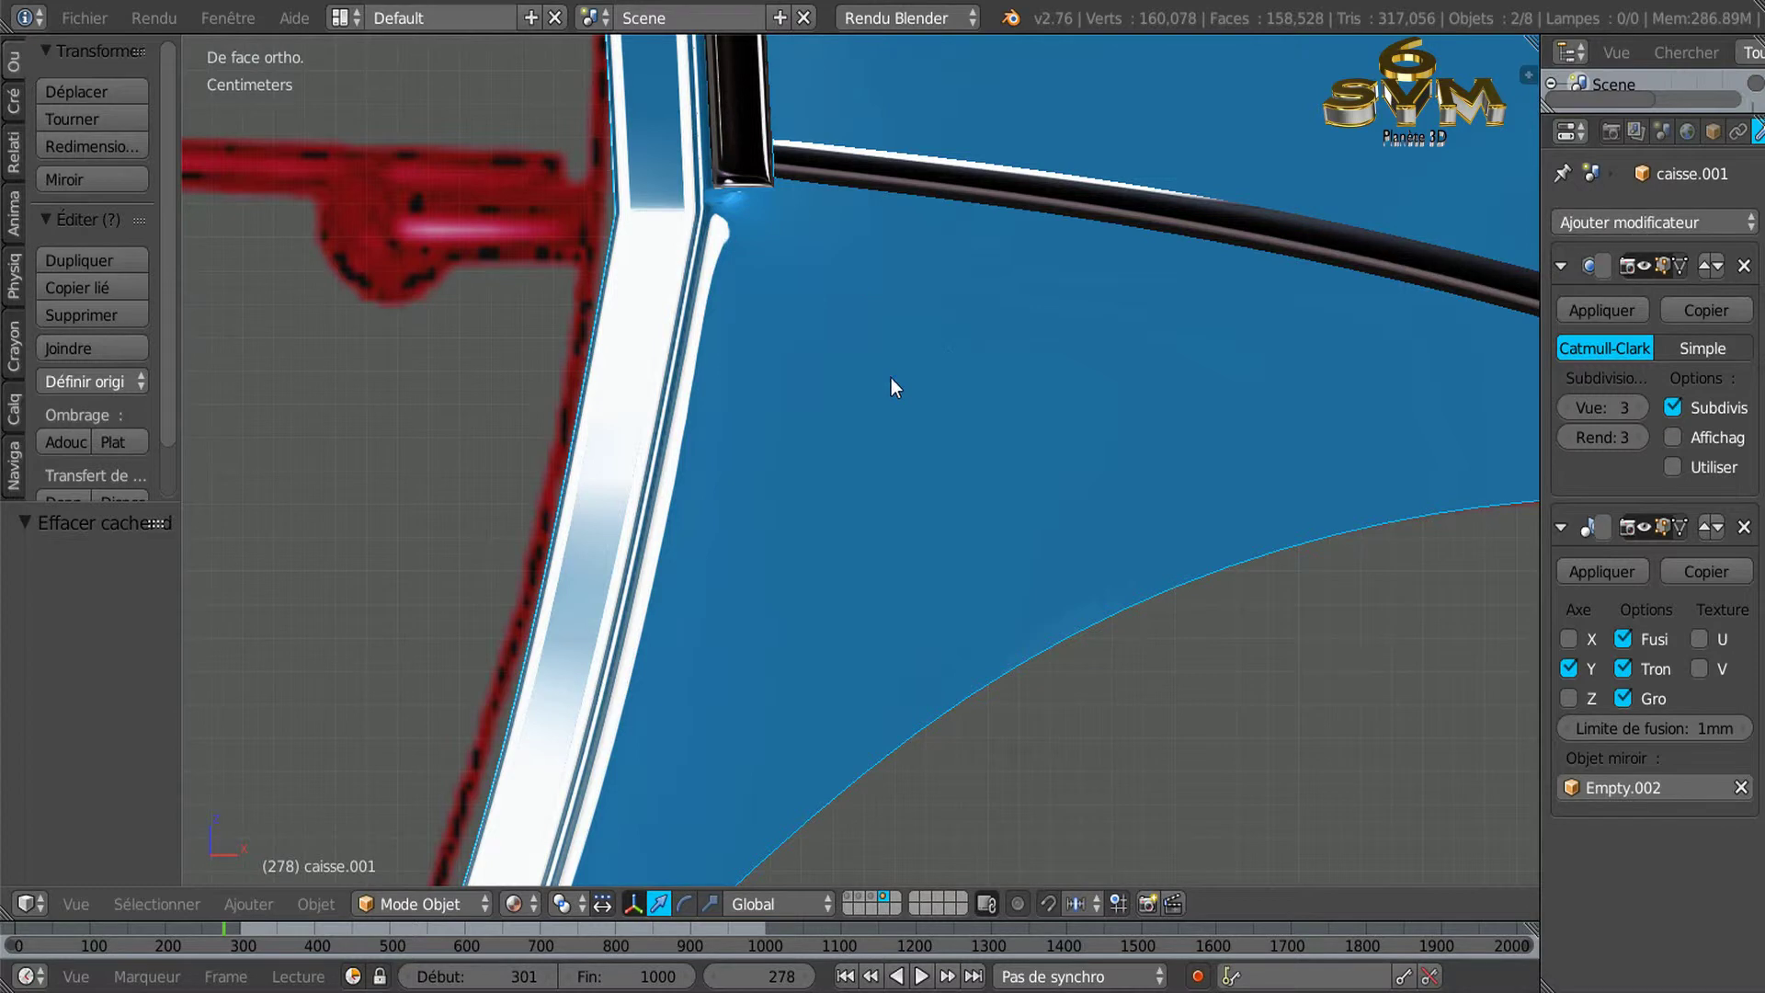
Edit the caisse.002 trim strip's mesh with the viewport in Solid shading.
{"action": "right_click", "coordinate": [908, 347]}
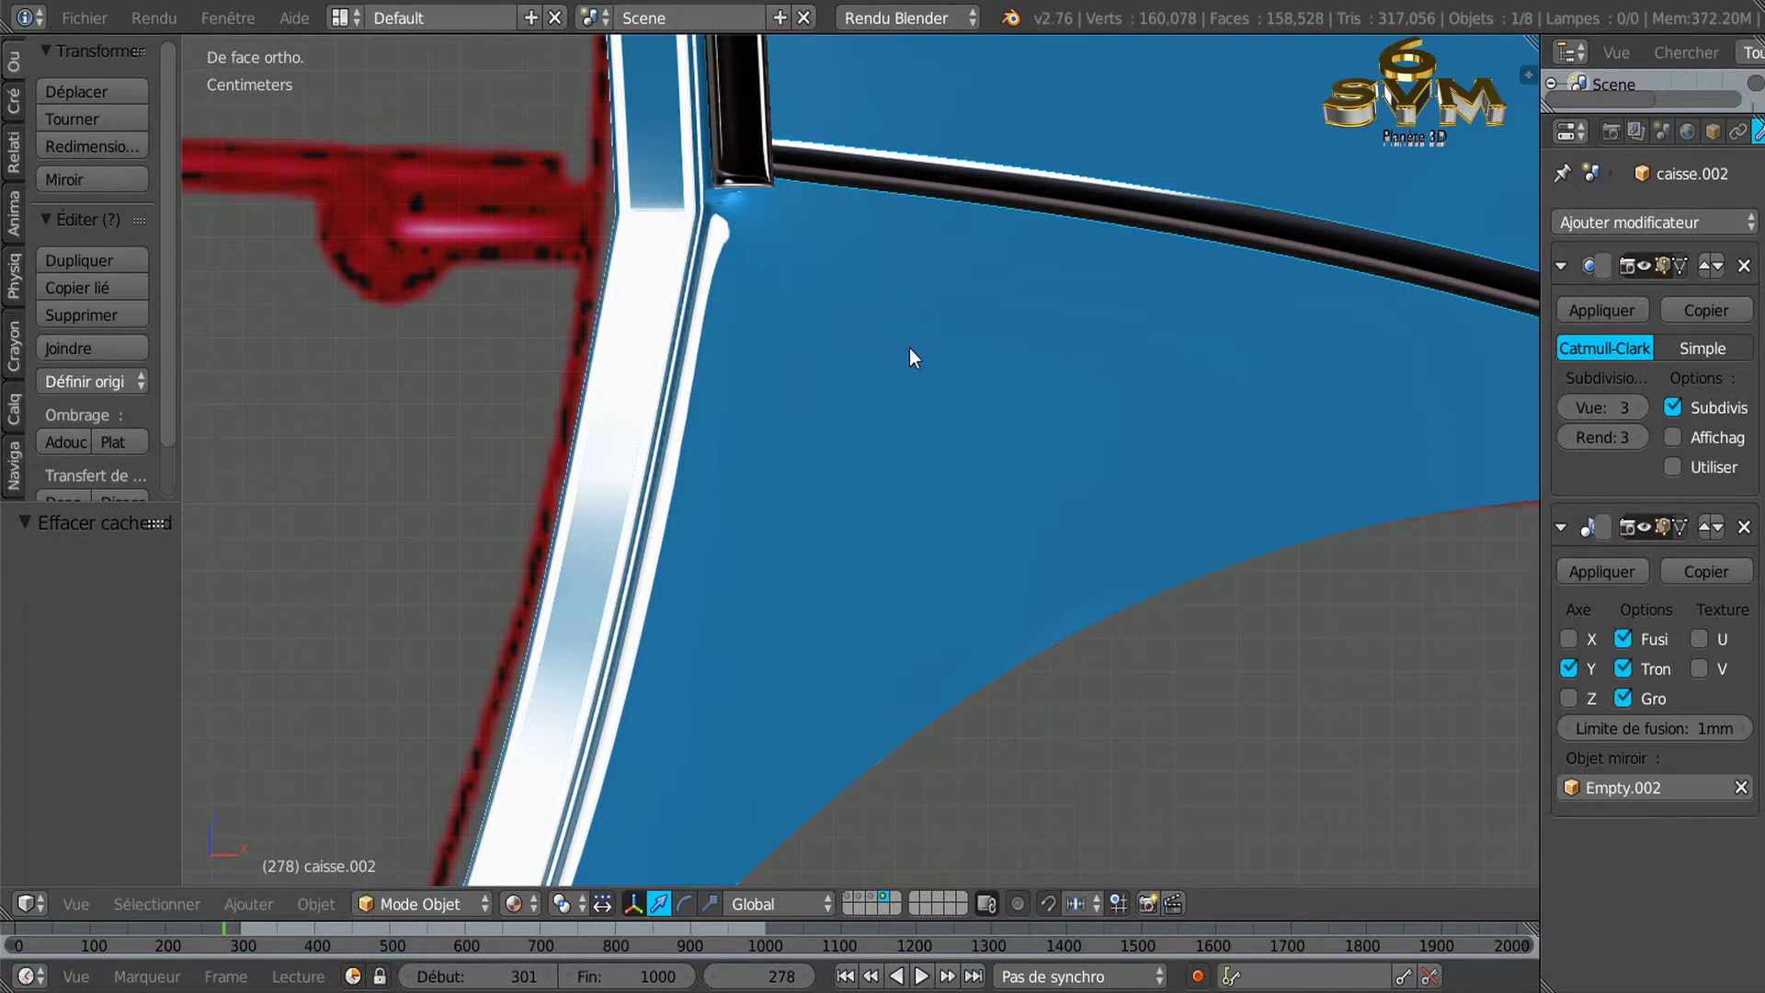
{"action": "key", "text": "Tab"}
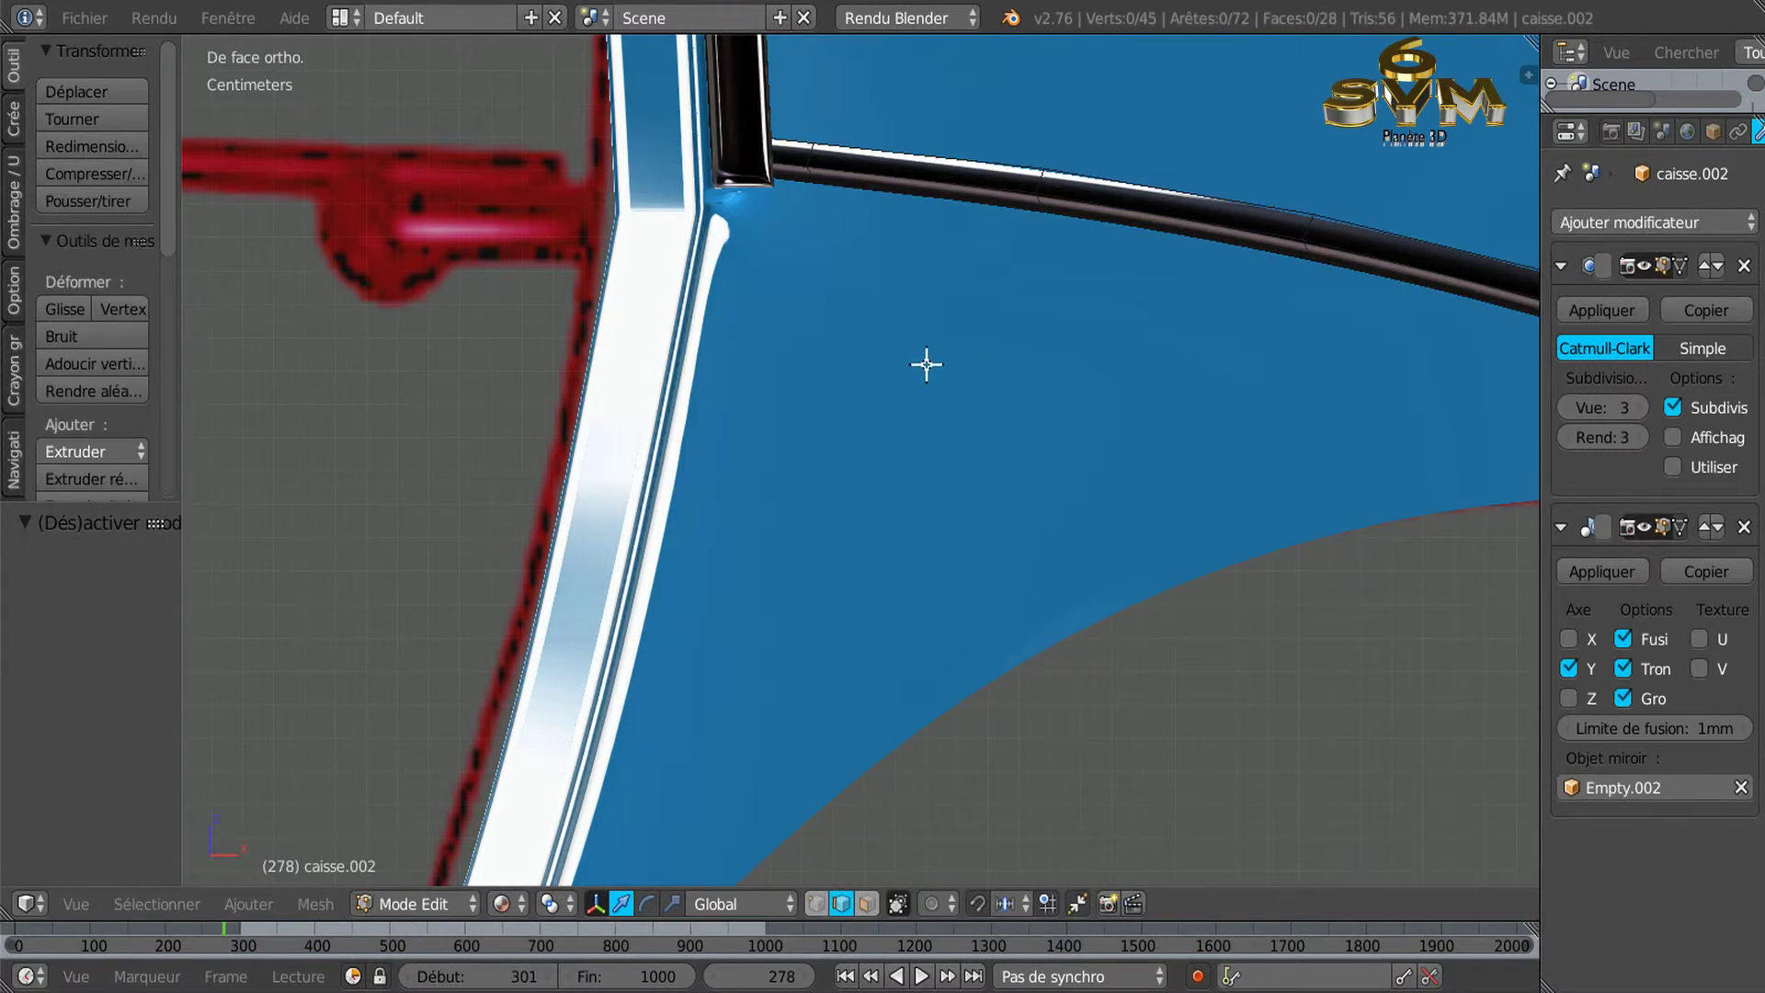
{"action": "middle_click_drag", "start_coordinate": [866, 465], "coordinate": [826, 487]}
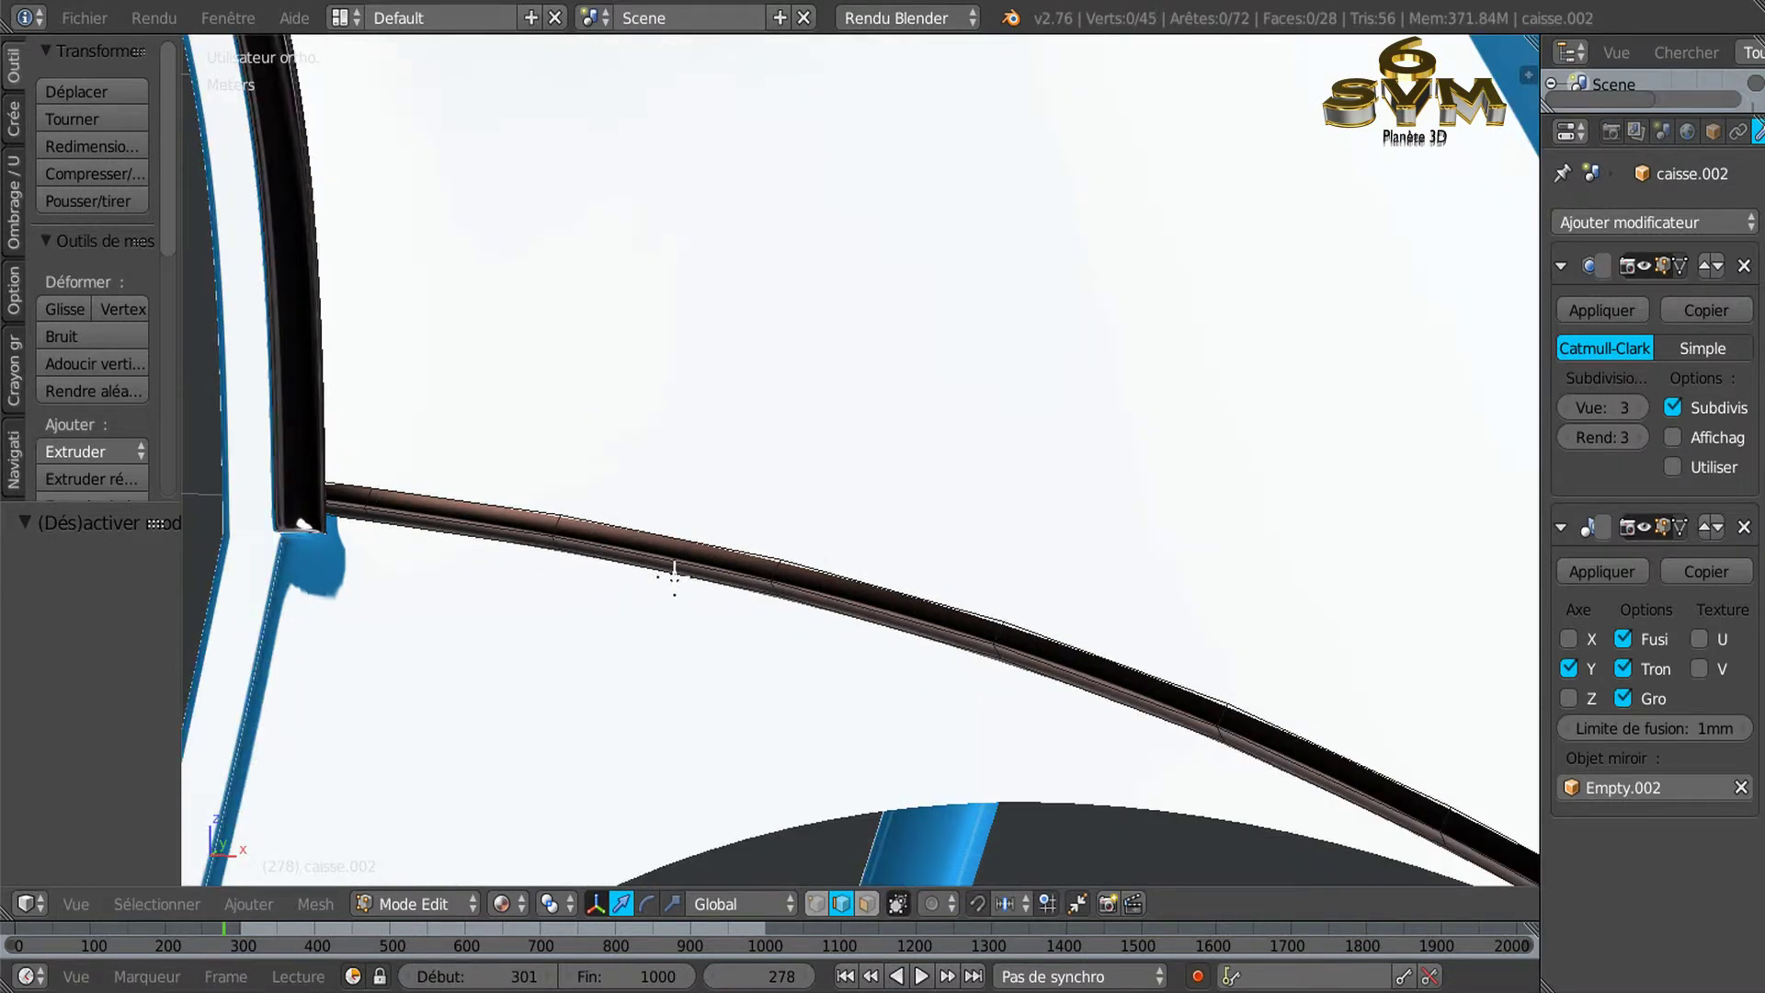
{"action": "middle_click_drag", "start_coordinate": [674, 574], "coordinate": [957, 393], "text": "shift"}
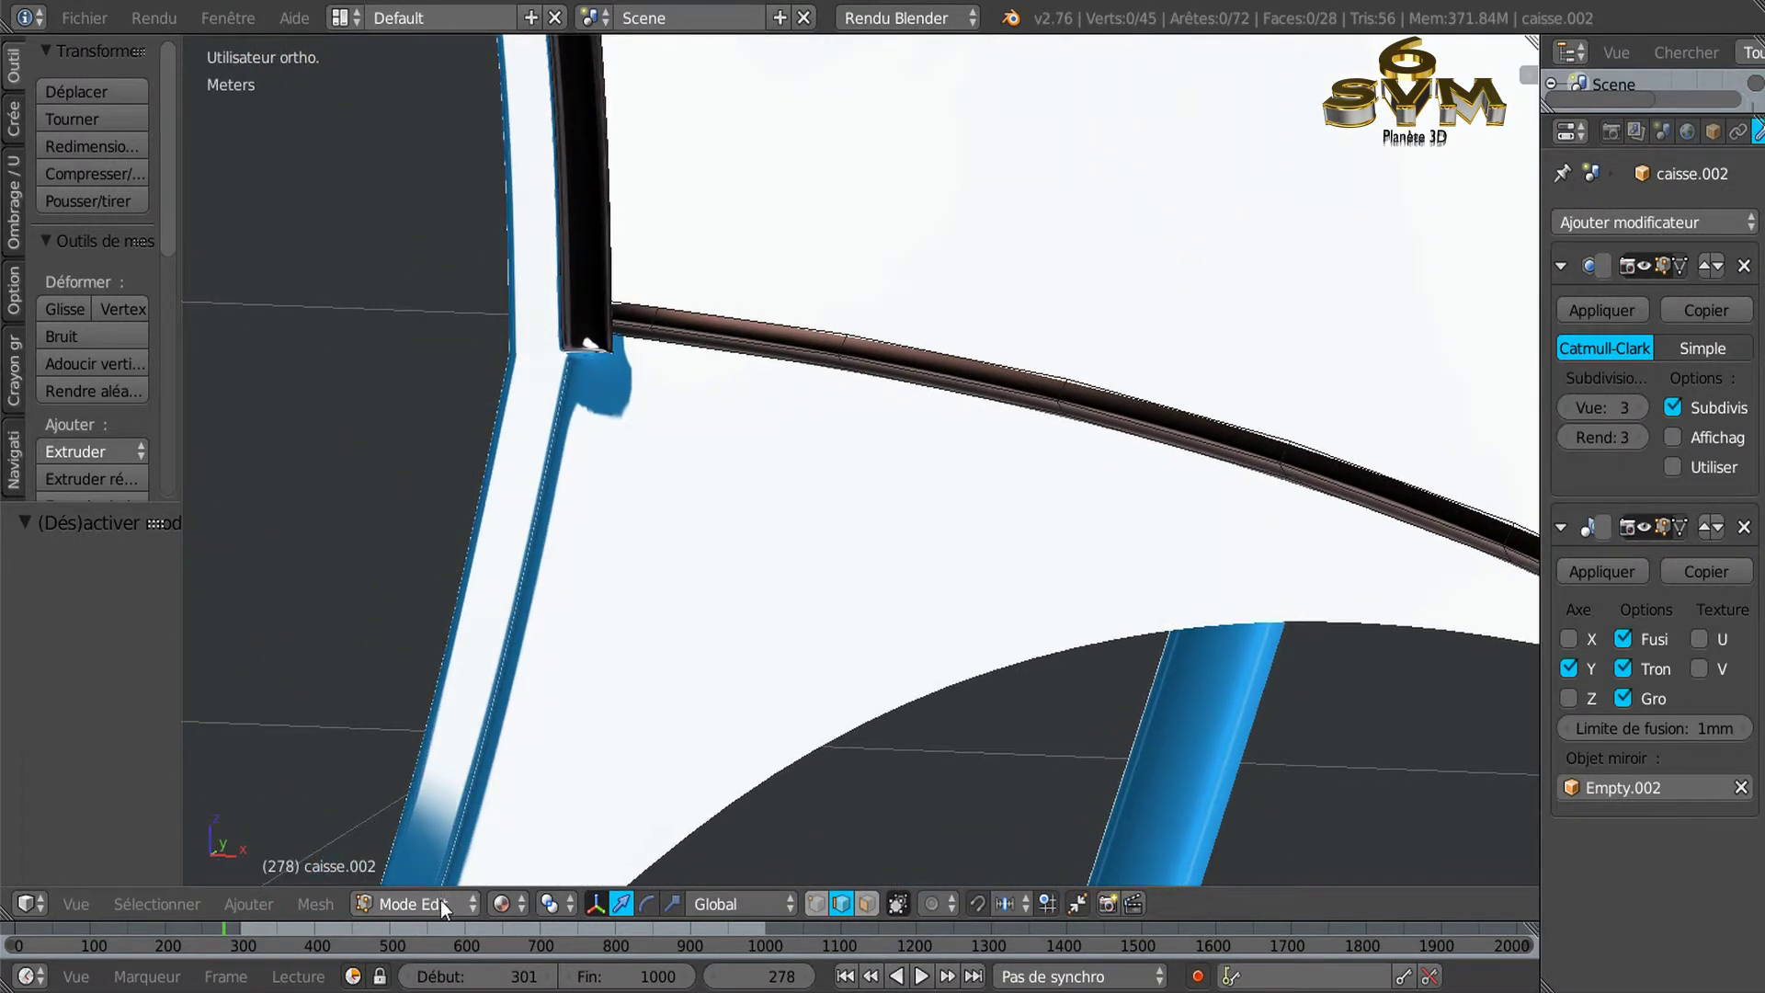
{"action": "left_click", "coordinate": [501, 904]}
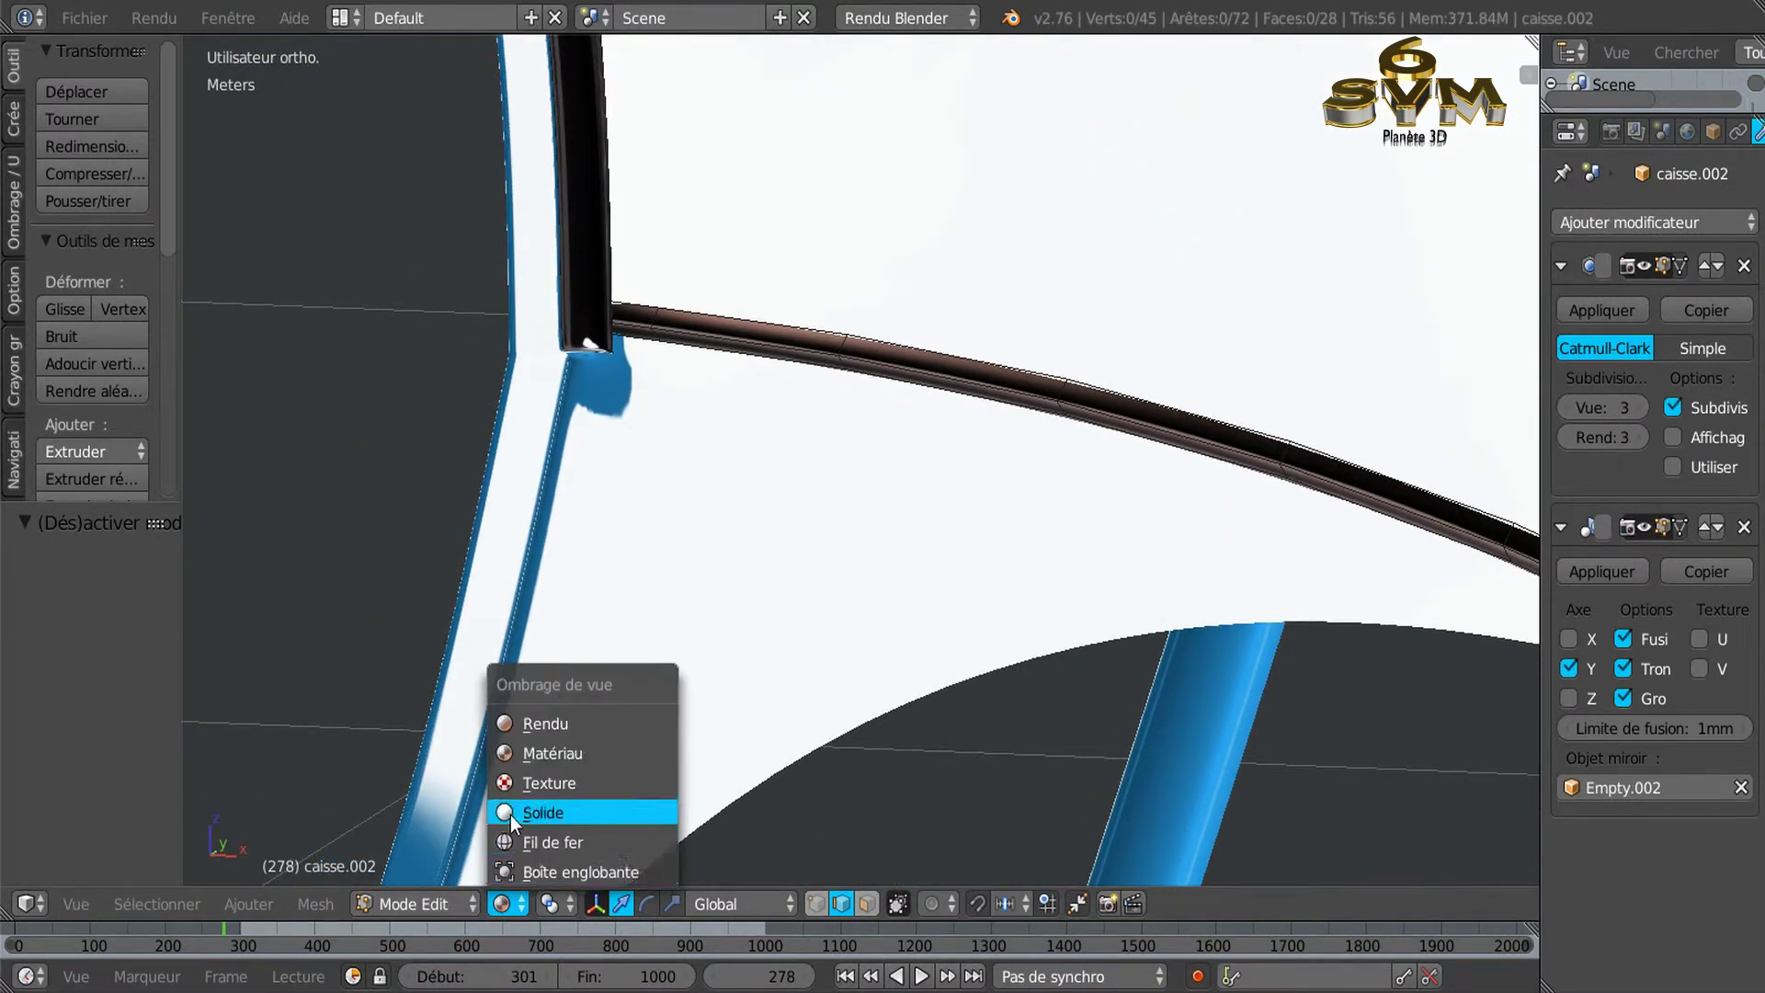
{"action": "left_click", "coordinate": [510, 814]}
Select the end vertices of the trim strip at the door pillar.
{"action": "scroll", "coordinate": [644, 643], "scroll_direction": "up", "scroll_amount": 5}
{"action": "scroll", "coordinate": [937, 500], "scroll_direction": "down", "scroll_amount": 4}
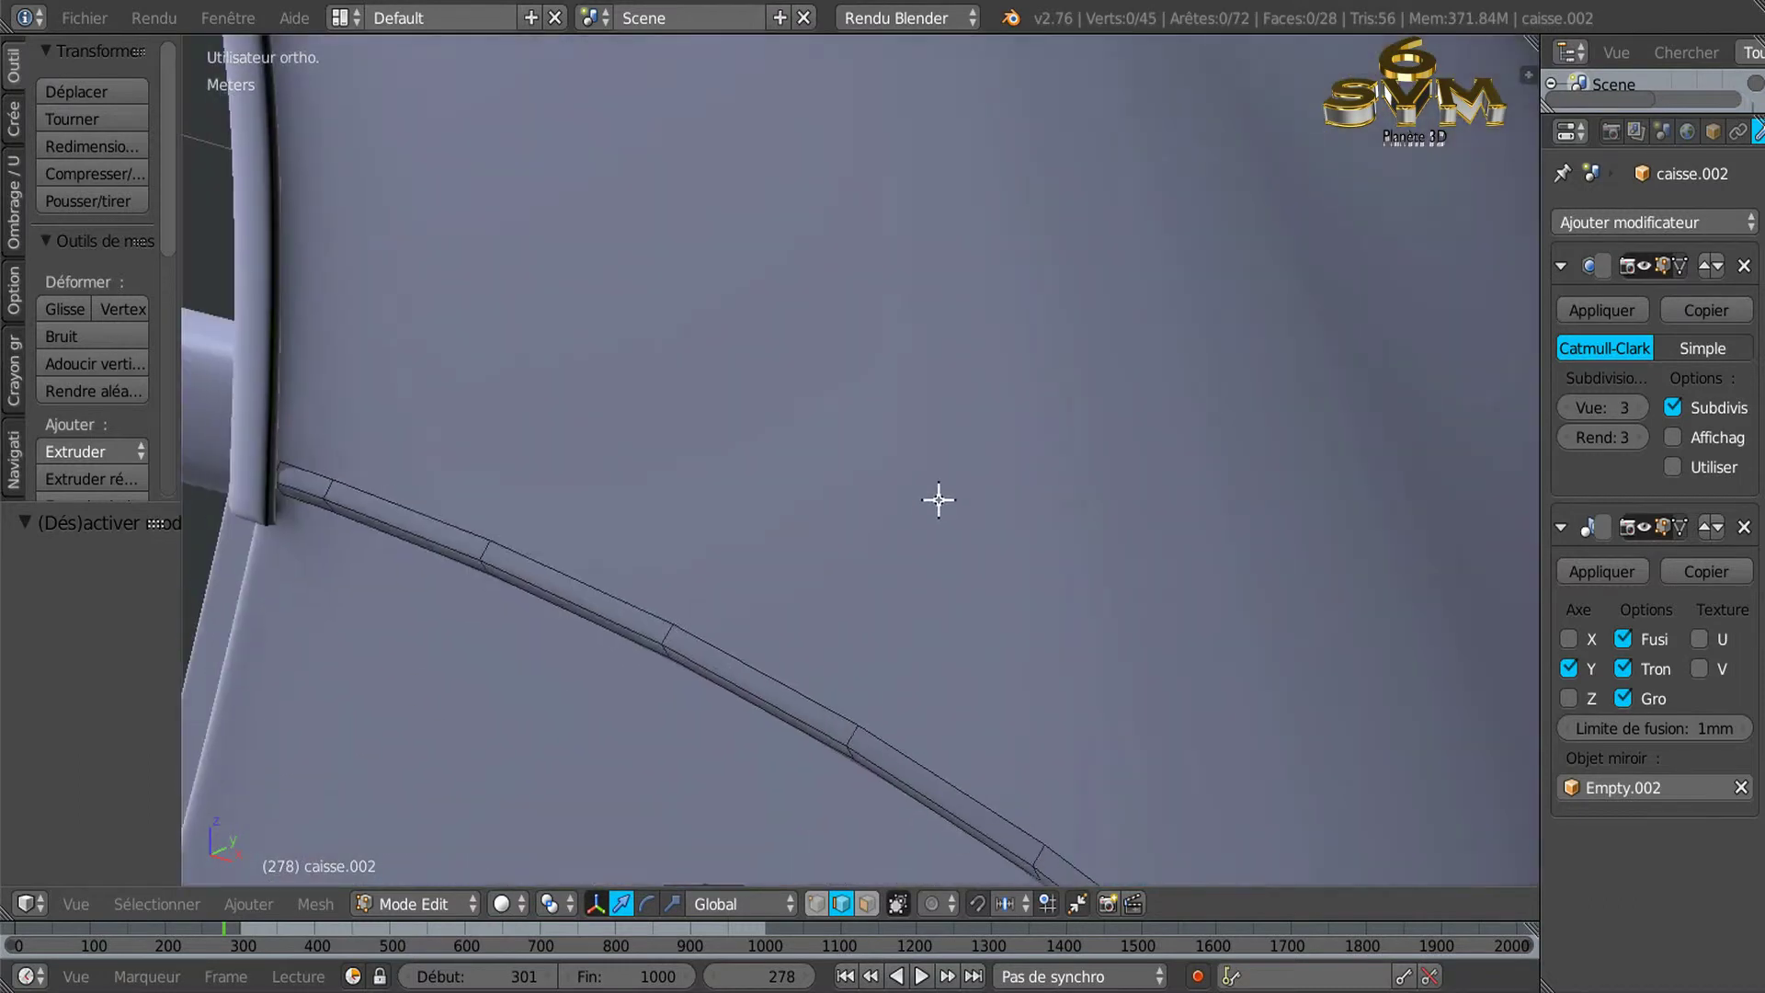
{"action": "scroll", "coordinate": [937, 500], "scroll_direction": "down", "scroll_amount": 1}
{"action": "scroll", "coordinate": [788, 555], "scroll_direction": "down", "scroll_amount": 1}
{"action": "scroll", "coordinate": [666, 547], "scroll_direction": "up", "scroll_amount": 1}
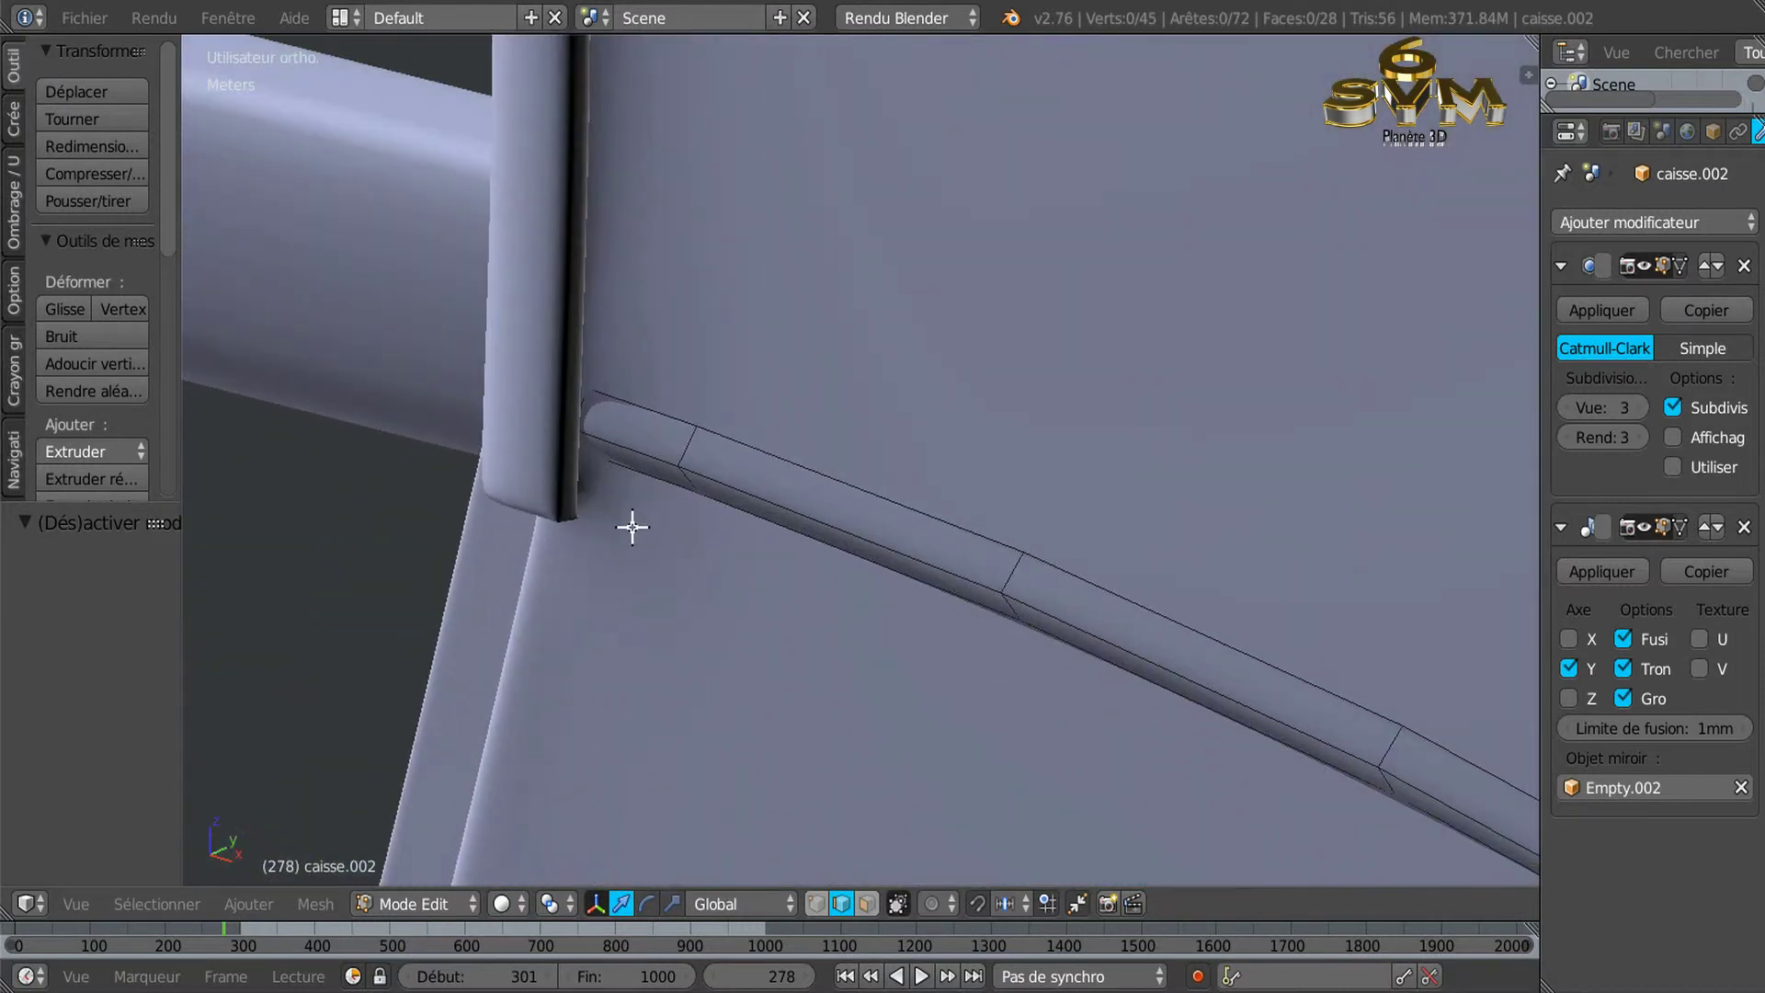
{"action": "scroll", "coordinate": [610, 512], "scroll_direction": "up", "scroll_amount": 1}
{"action": "scroll", "coordinate": [610, 511], "scroll_direction": "up", "scroll_amount": 1}
{"action": "right_click", "coordinate": [427, 550]}
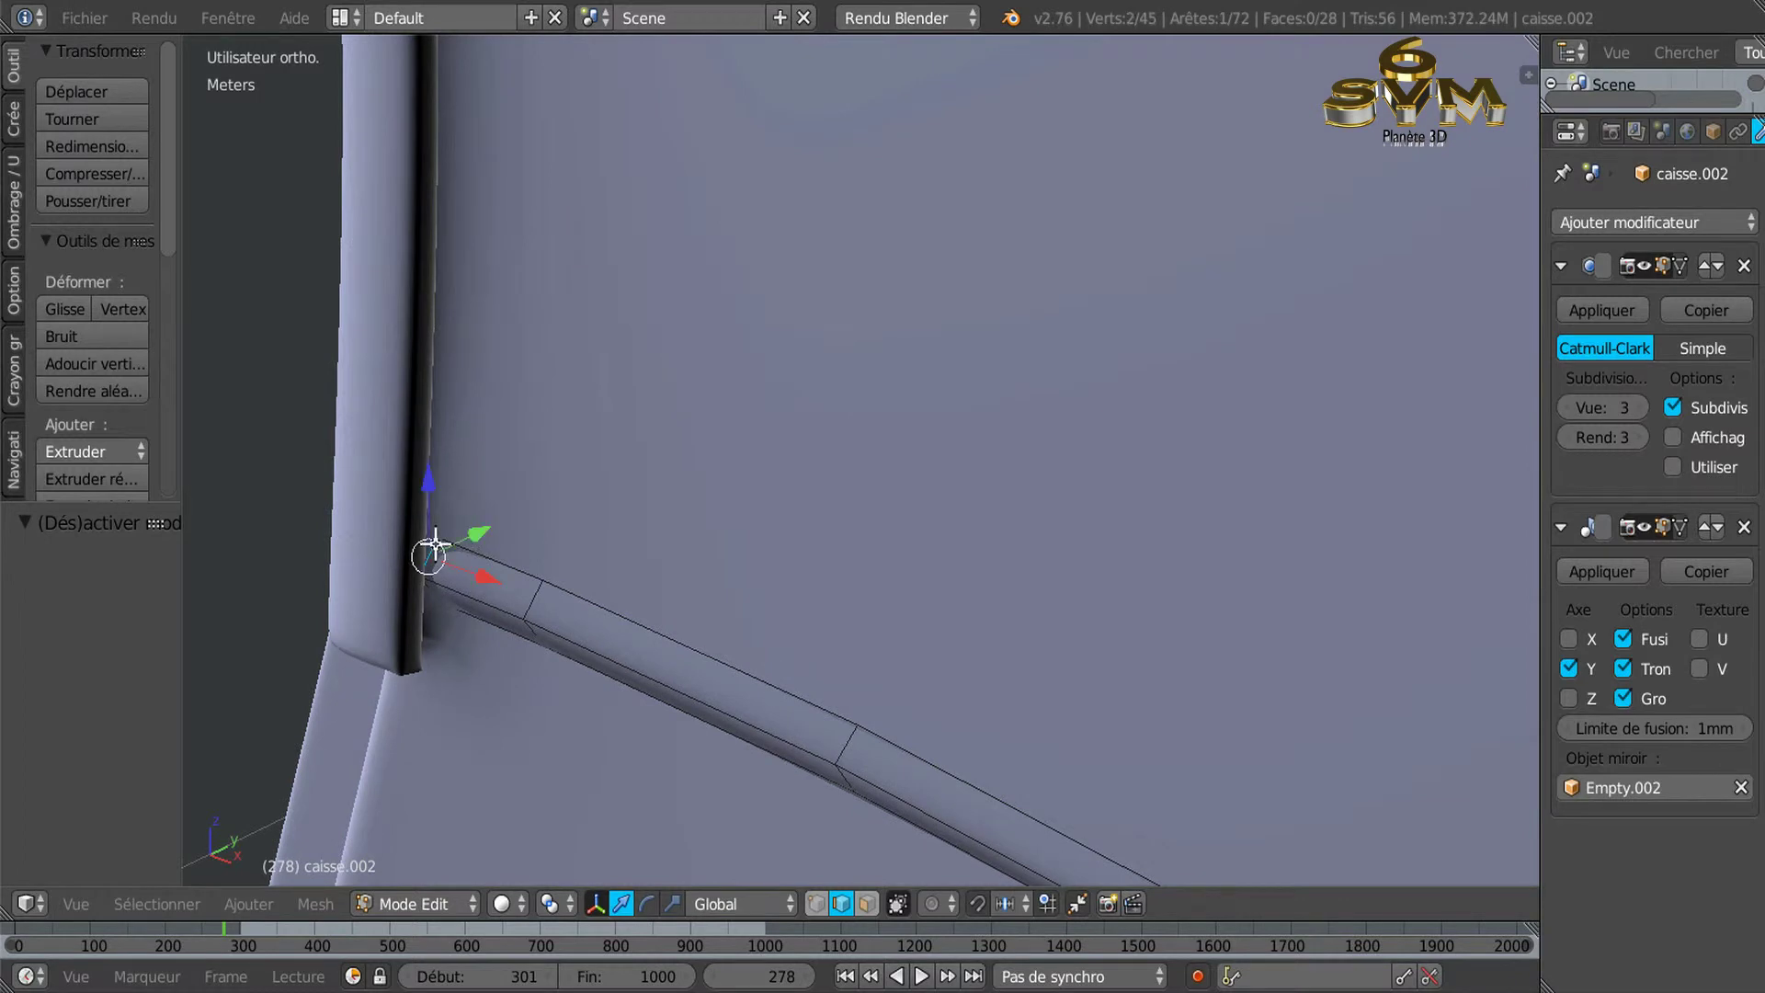
{"action": "mouse_move", "coordinate": [501, 610]}
{"action": "middle_mouse_down"}
{"action": "mouse_move", "coordinate": [406, 655]}
{"action": "mouse_move", "coordinate": [401, 567]}
{"action": "middle_mouse_up"}
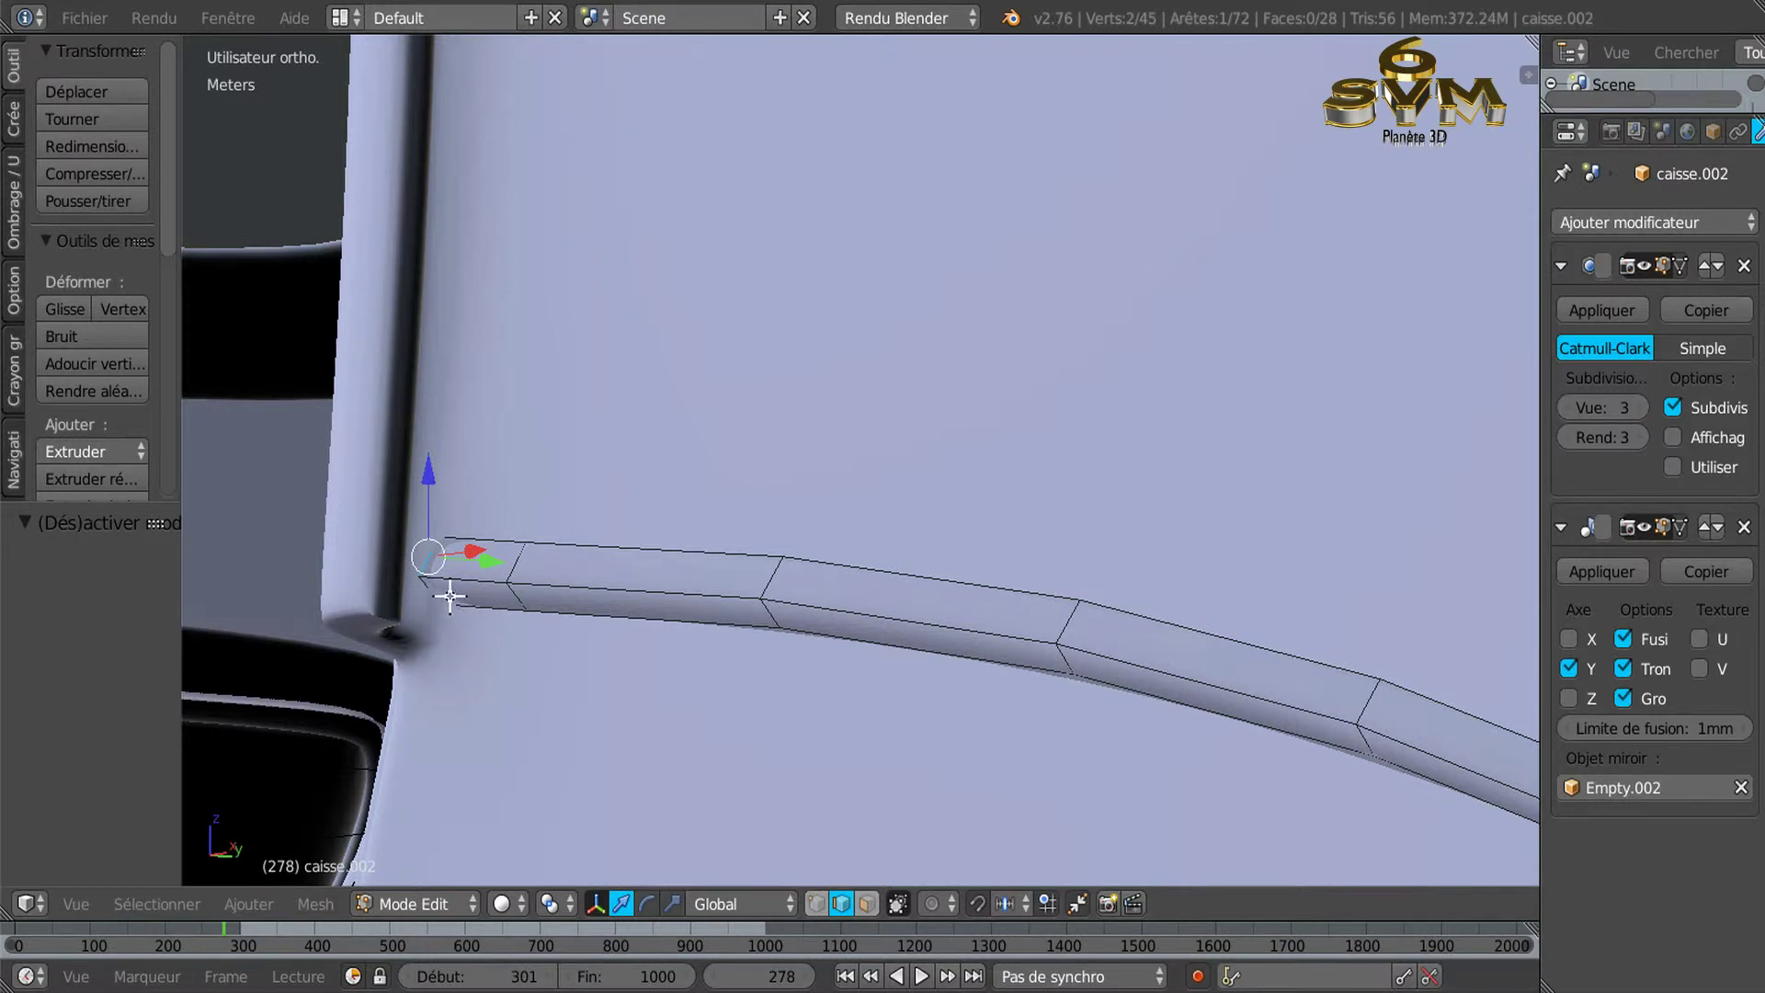
{"action": "right_click", "coordinate": [434, 590], "text": "shift"}
{"action": "middle_click_drag", "start_coordinate": [487, 634], "coordinate": [490, 639]}
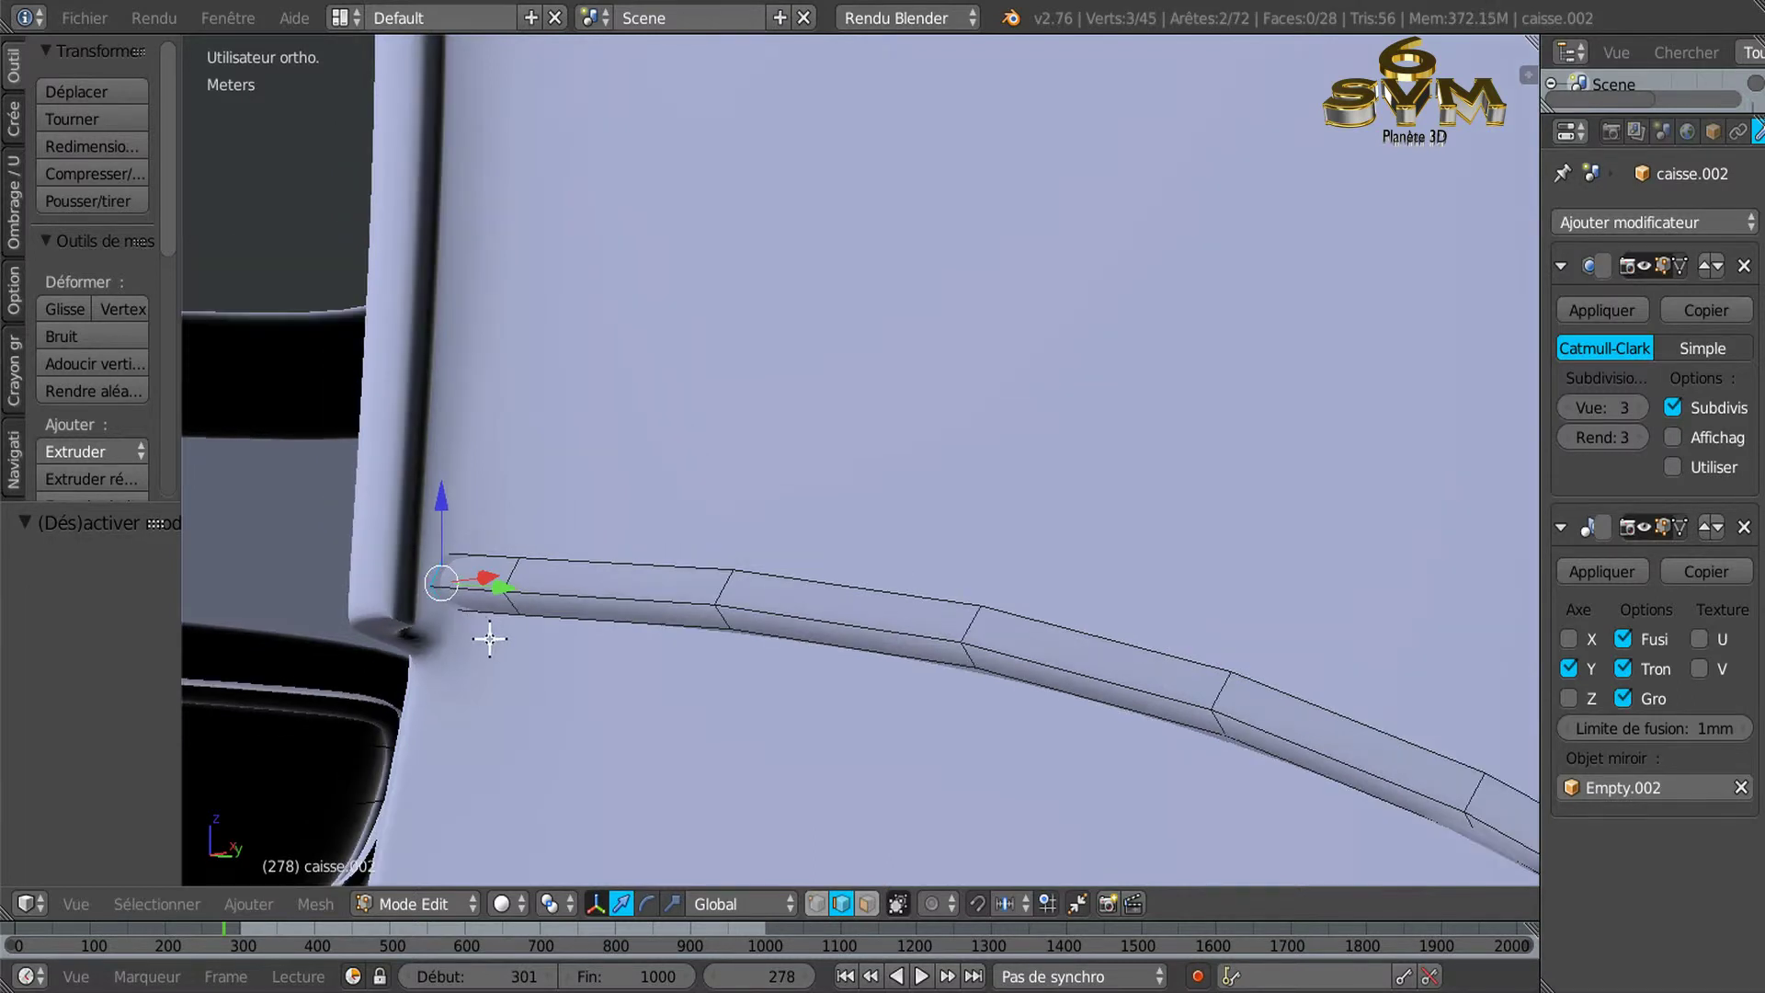
Switch to front orthographic view, centred on the selected strip-end vertices.
{"action": "key", "text": "KP_1"}
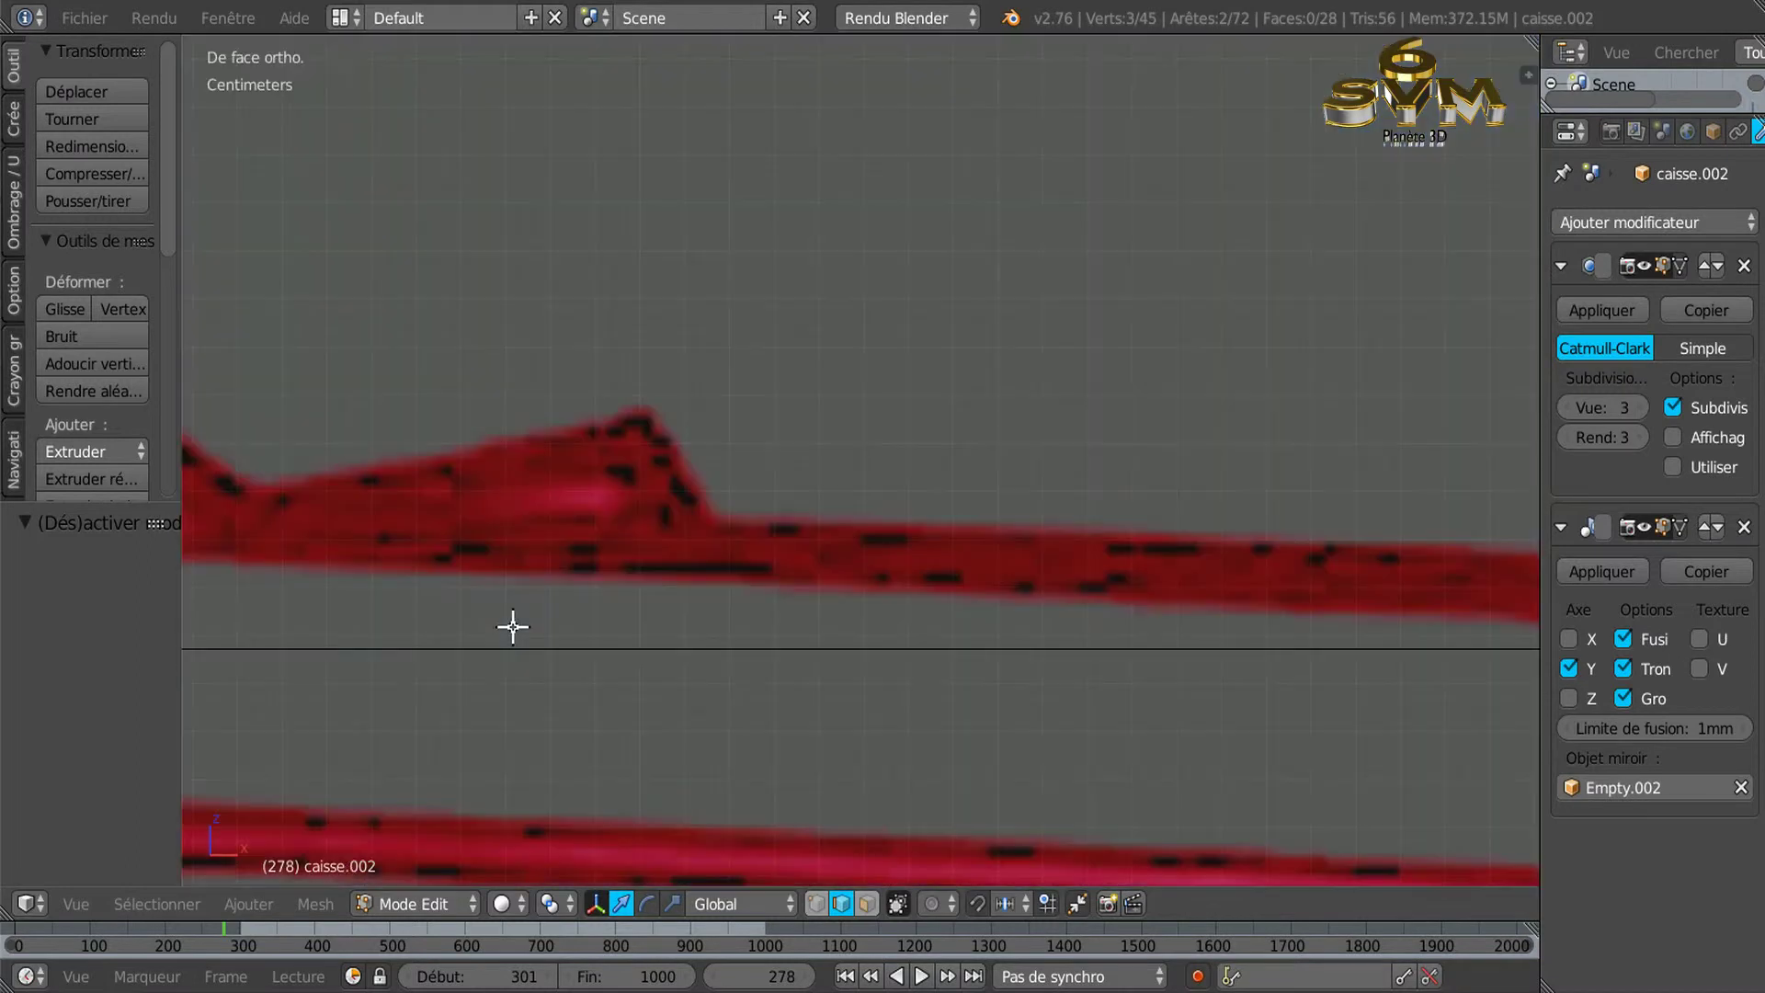
{"action": "scroll", "coordinate": [586, 587], "scroll_direction": "down", "scroll_amount": 3}
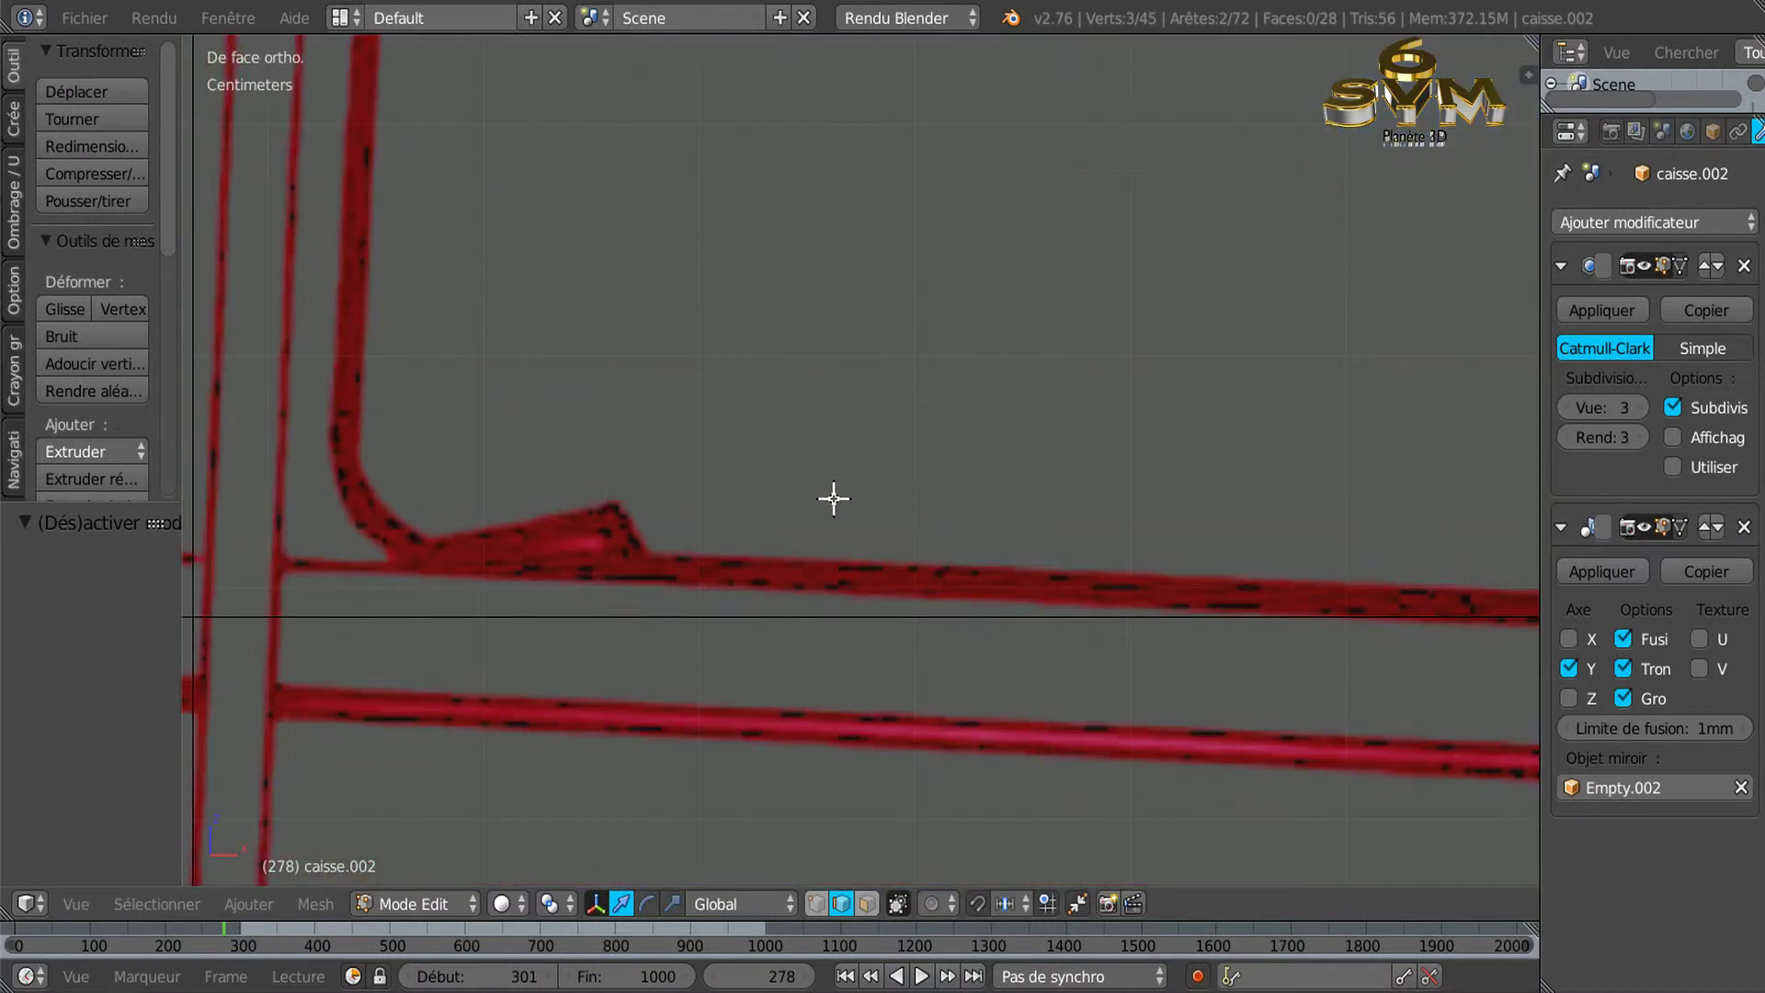
{"action": "middle_click_drag", "start_coordinate": [831, 496], "coordinate": [518, 460], "text": "shift"}
{"action": "scroll", "coordinate": [519, 461], "scroll_direction": "up", "scroll_amount": 2}
{"action": "middle_click_drag", "start_coordinate": [1251, 524], "coordinate": [894, 433], "text": "shift"}
{"action": "middle_click_drag", "start_coordinate": [1032, 574], "coordinate": [918, 516], "text": "shift"}
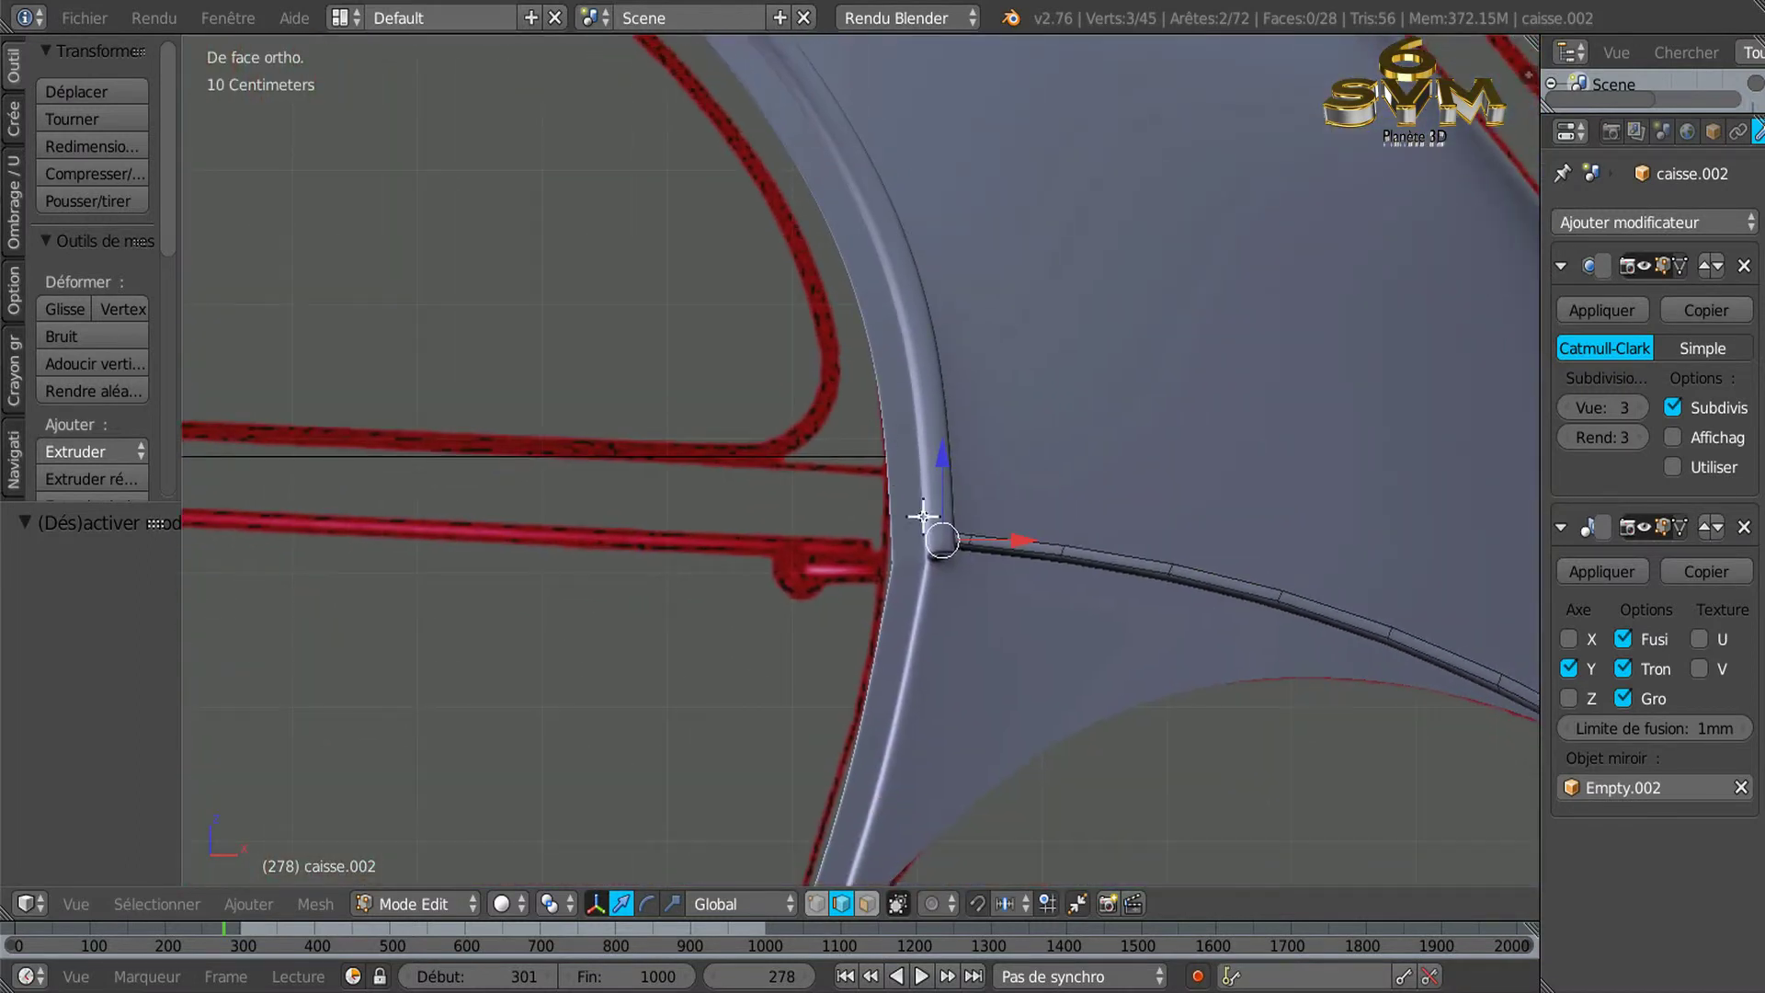
{"action": "scroll", "coordinate": [1015, 625], "scroll_direction": "up", "scroll_amount": 1}
{"action": "scroll", "coordinate": [989, 580], "scroll_direction": "up", "scroll_amount": 1}
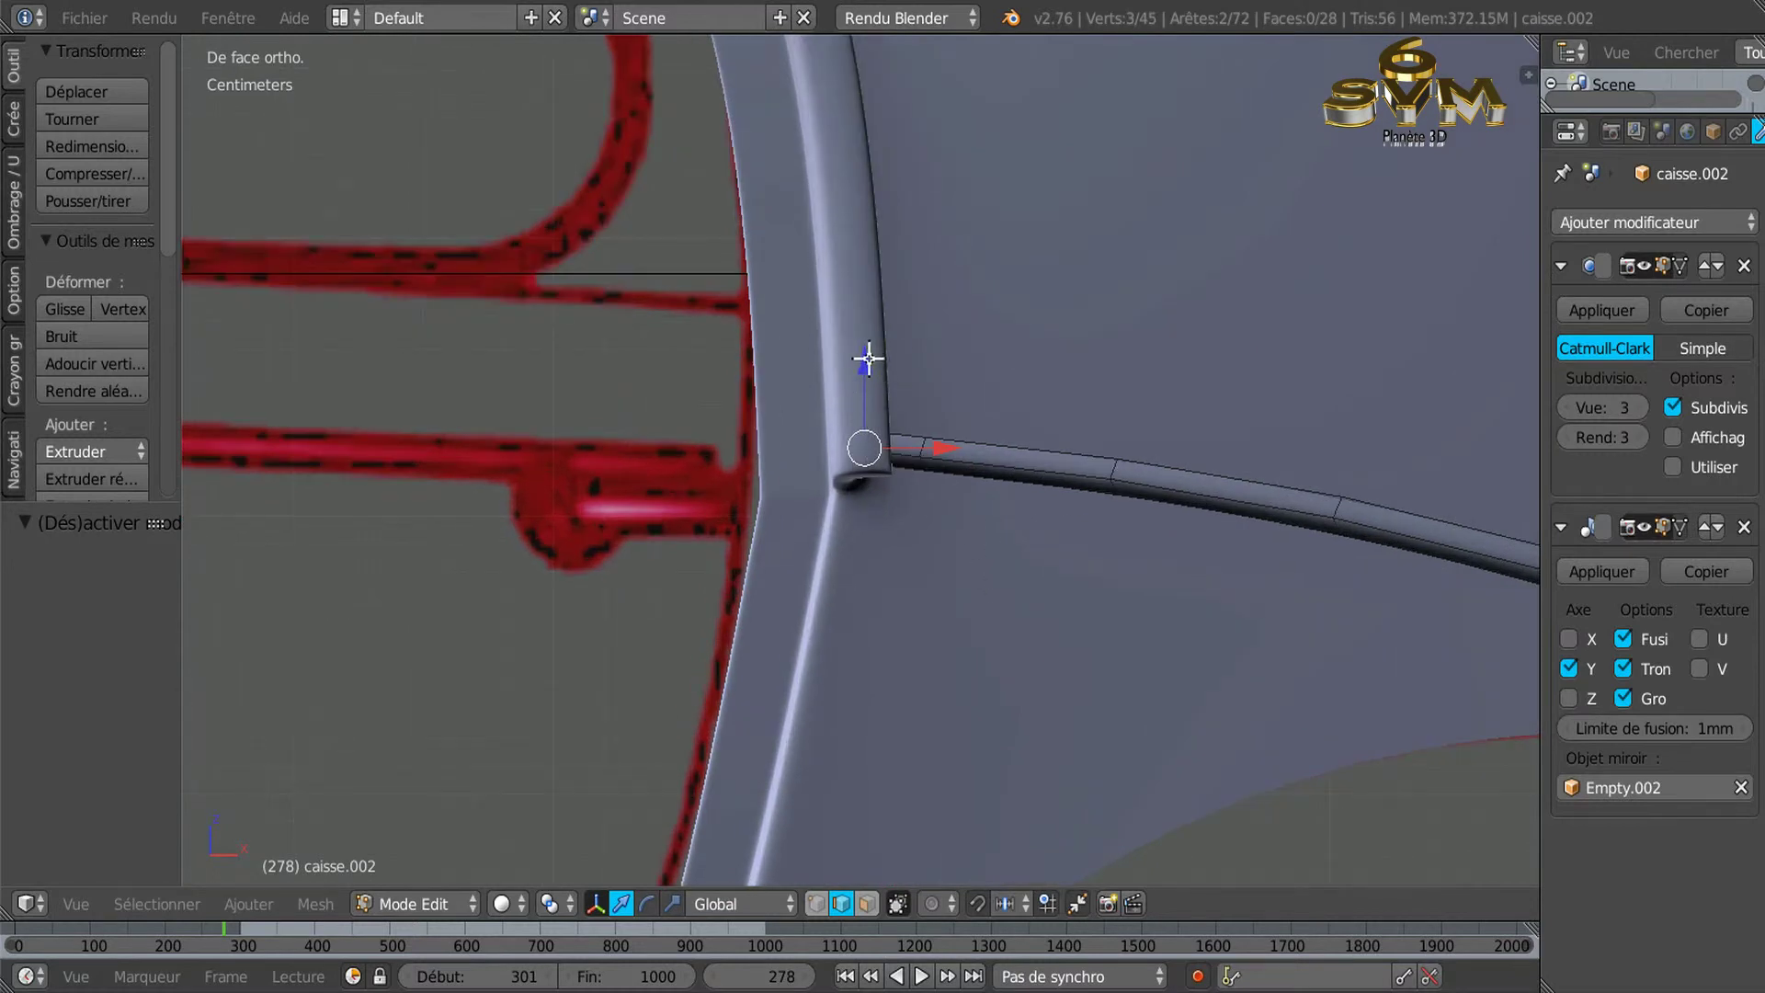
Lower the strip-end vertices along Z by -4.699 mm.
{"action": "key", "text": "g"}
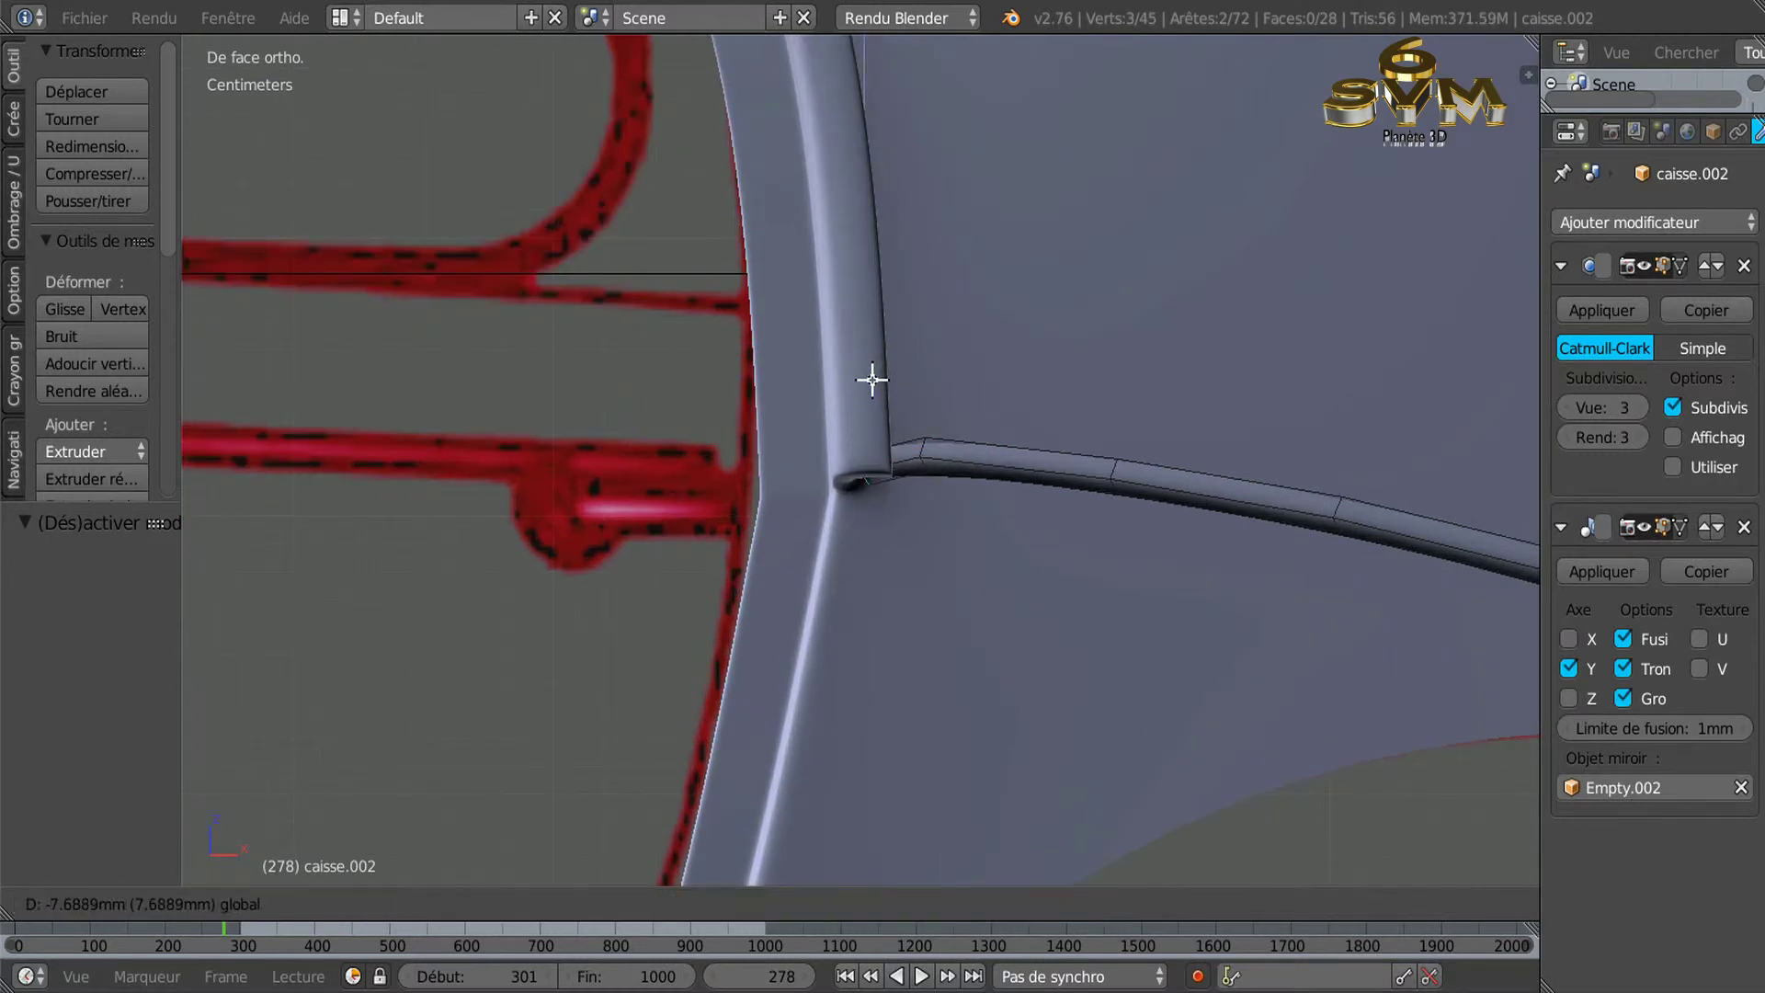
{"action": "left_click", "coordinate": [875, 387]}
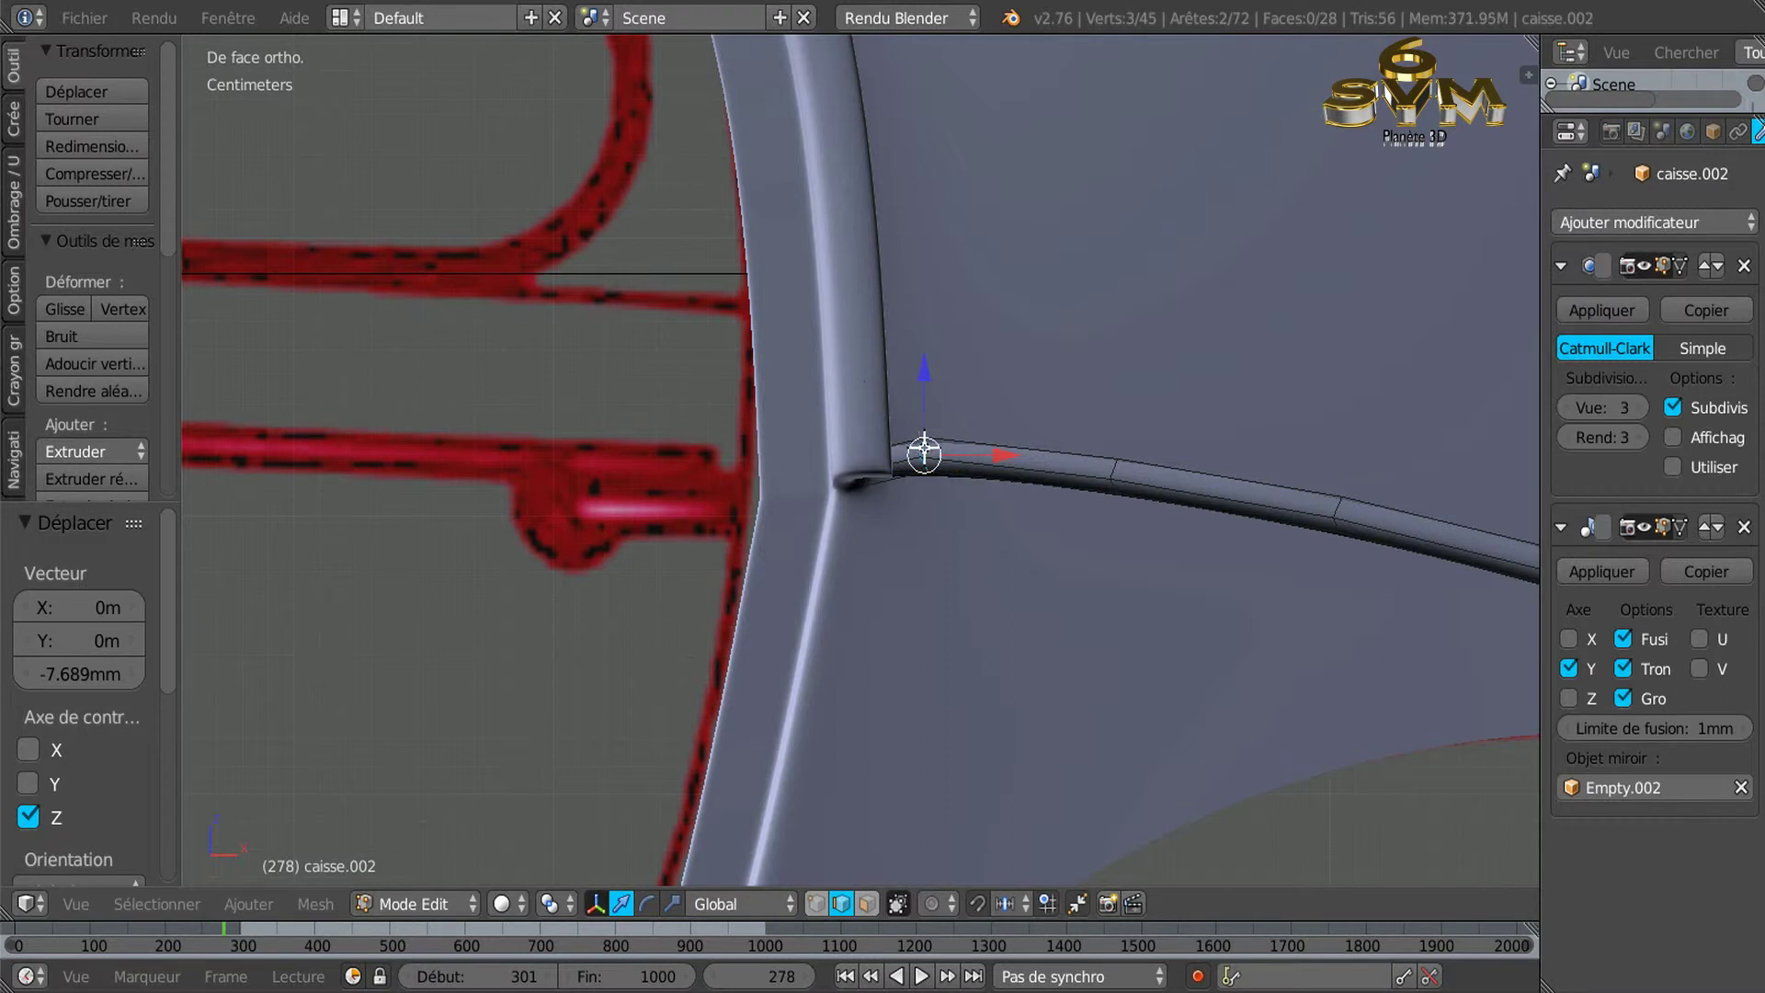
{"action": "key", "text": "g"}
{"action": "key", "text": "z"}
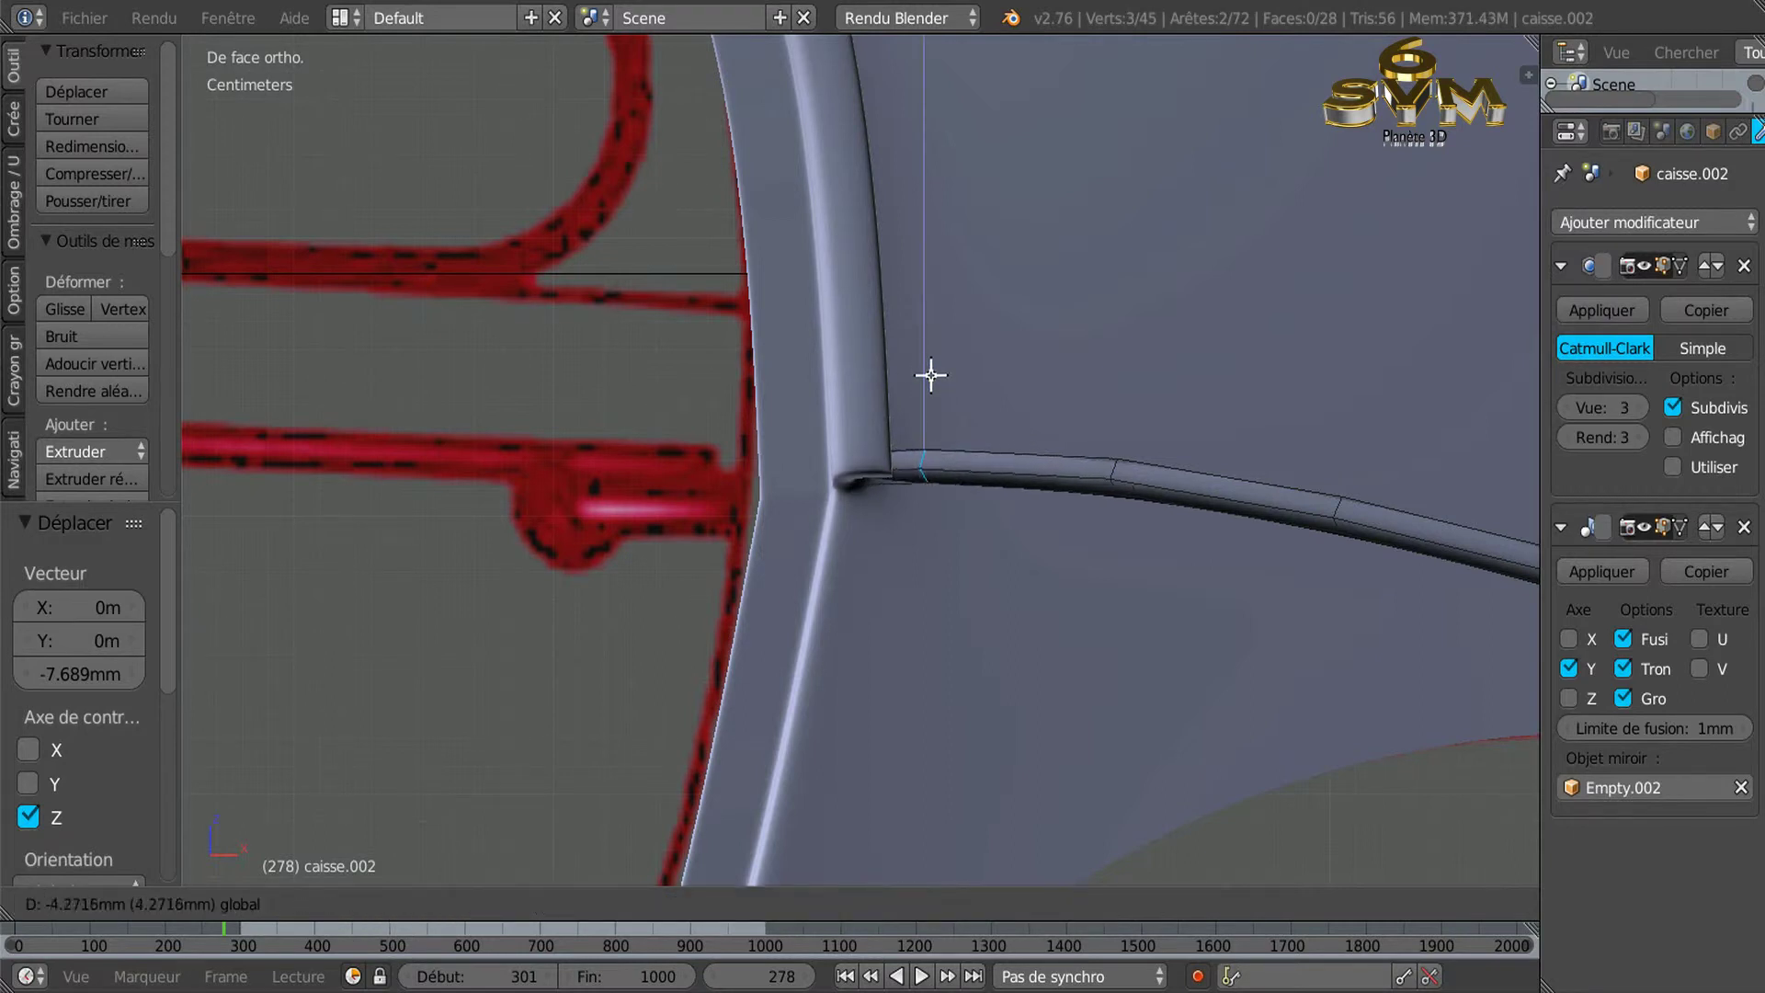
{"action": "left_click", "coordinate": [930, 376]}
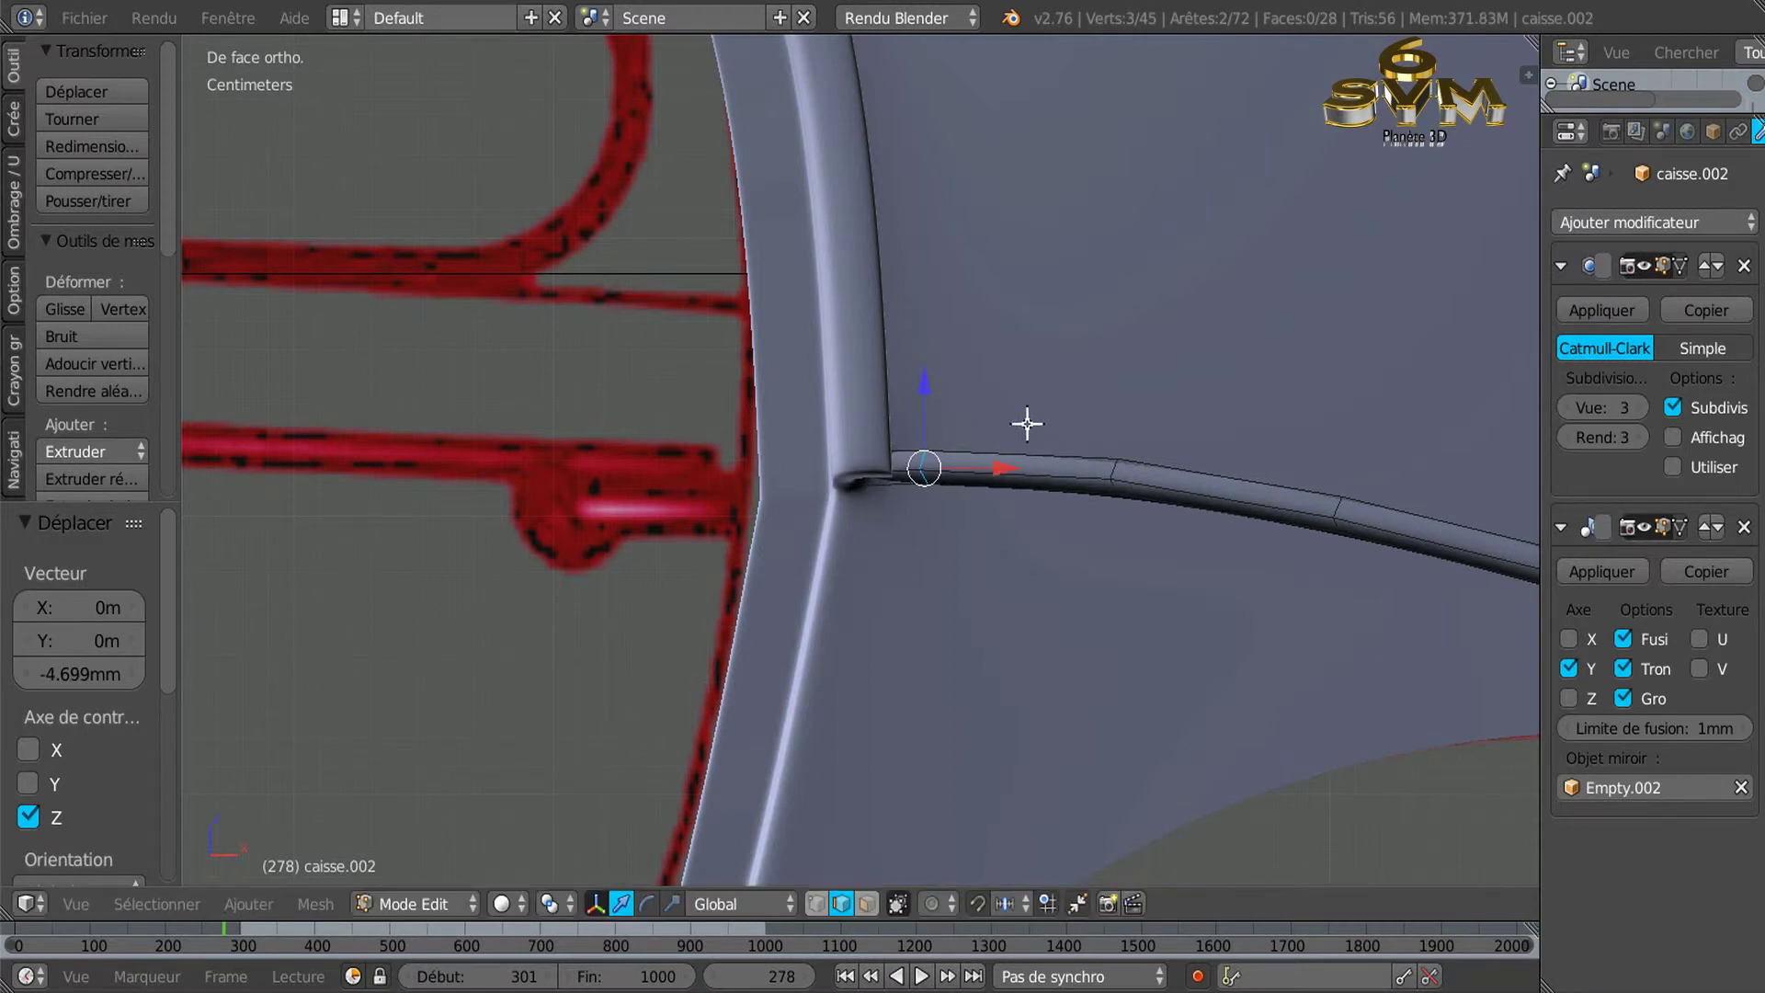
Lower the next vertex along the strip by -1.709 mm on Z.
{"action": "right_click", "coordinate": [1110, 470]}
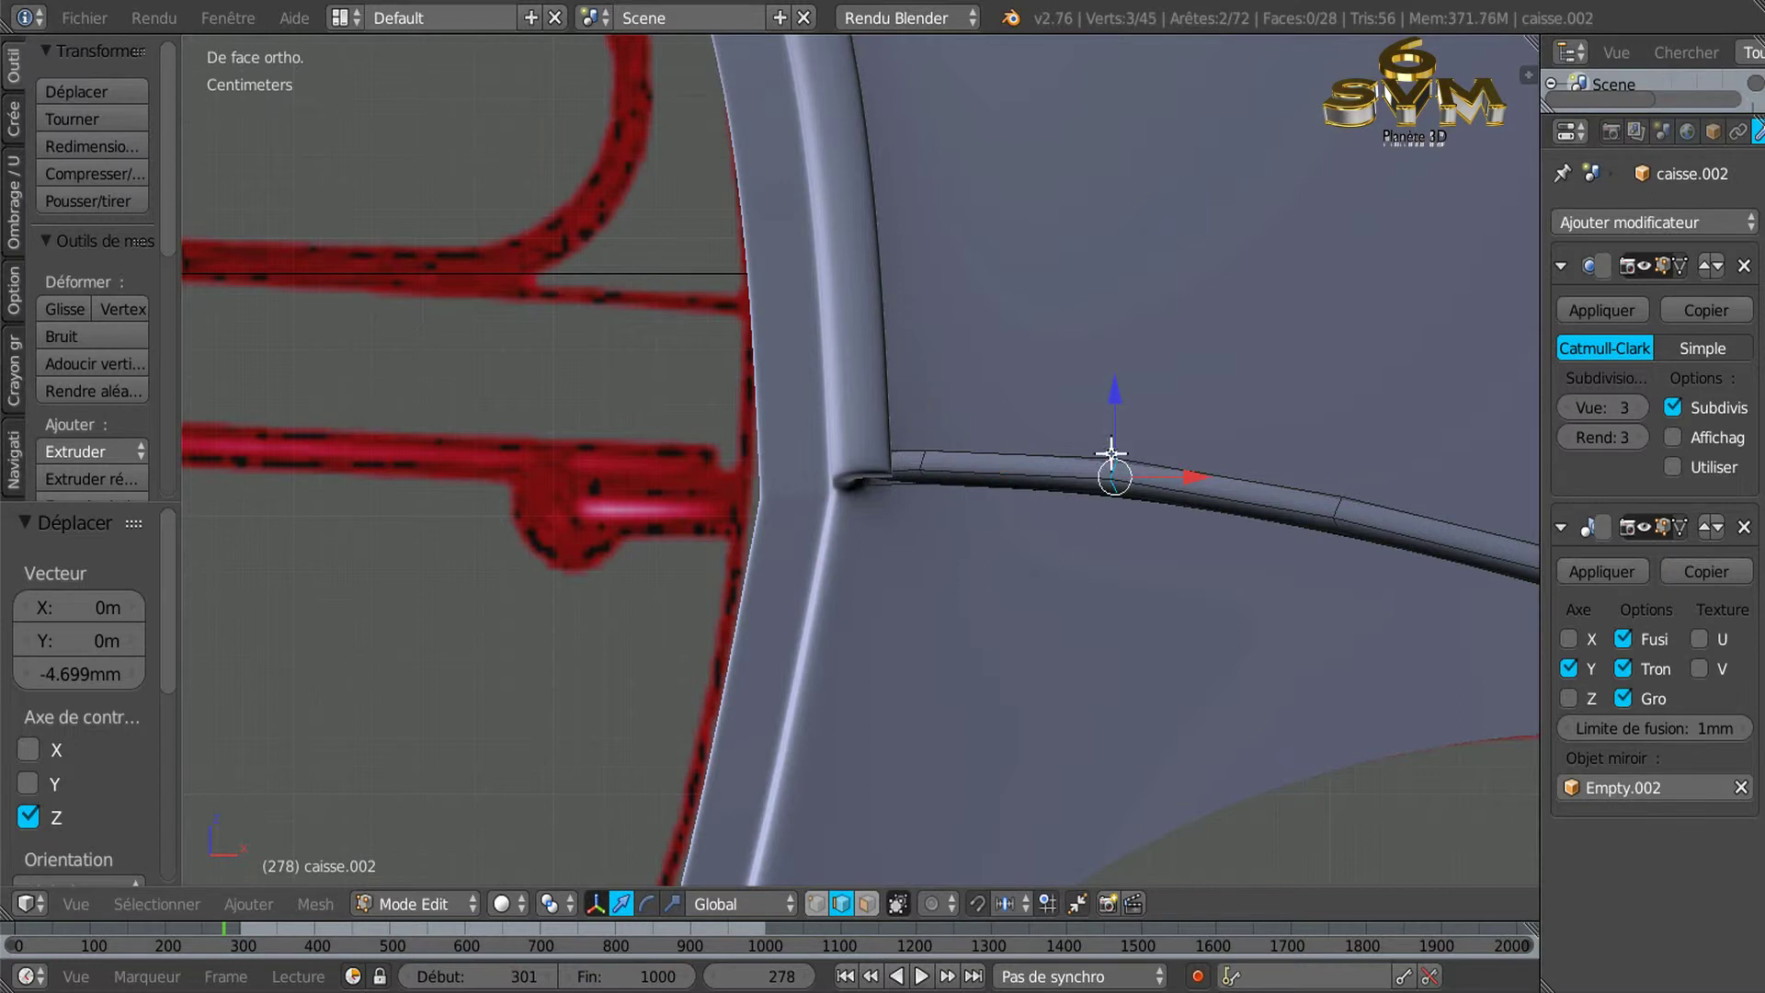
{"action": "key", "text": "g"}
{"action": "key", "text": "z"}
{"action": "left_click", "coordinate": [1102, 392]}
{"action": "scroll", "coordinate": [1009, 582], "scroll_direction": "down", "scroll_amount": 2}
{"action": "scroll", "coordinate": [1016, 642], "scroll_direction": "down", "scroll_amount": 1}
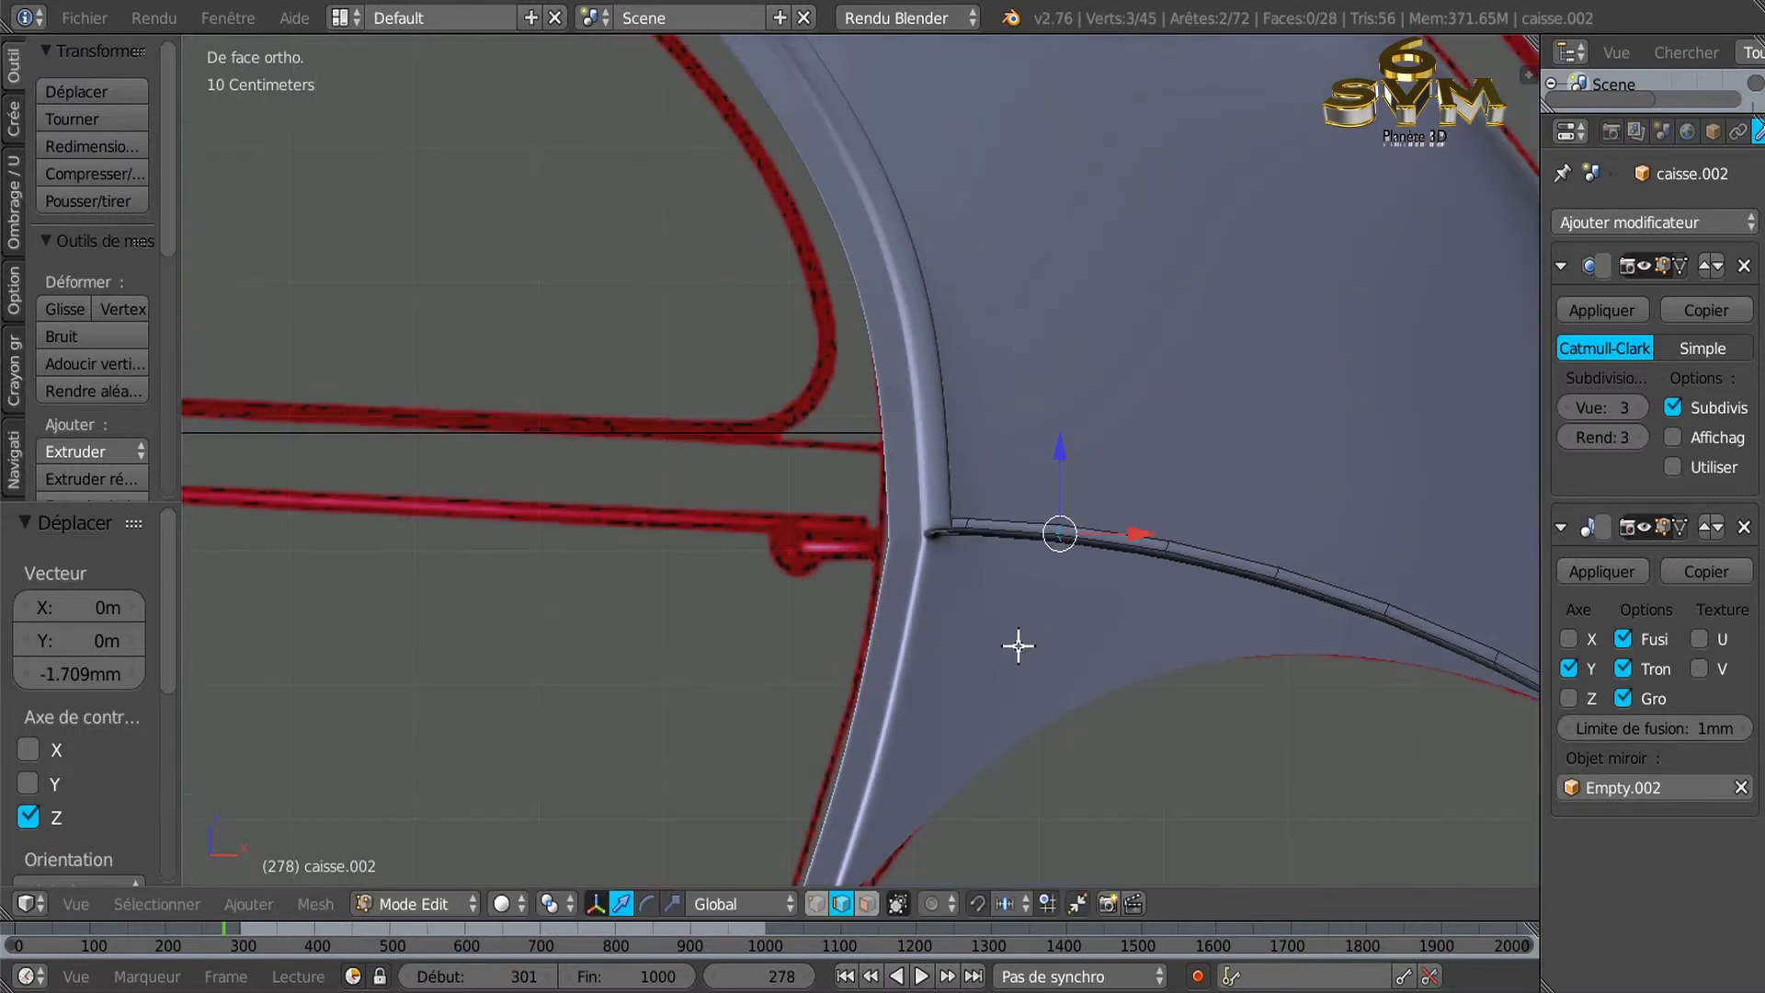
{"action": "left_click", "coordinate": [385, 904]}
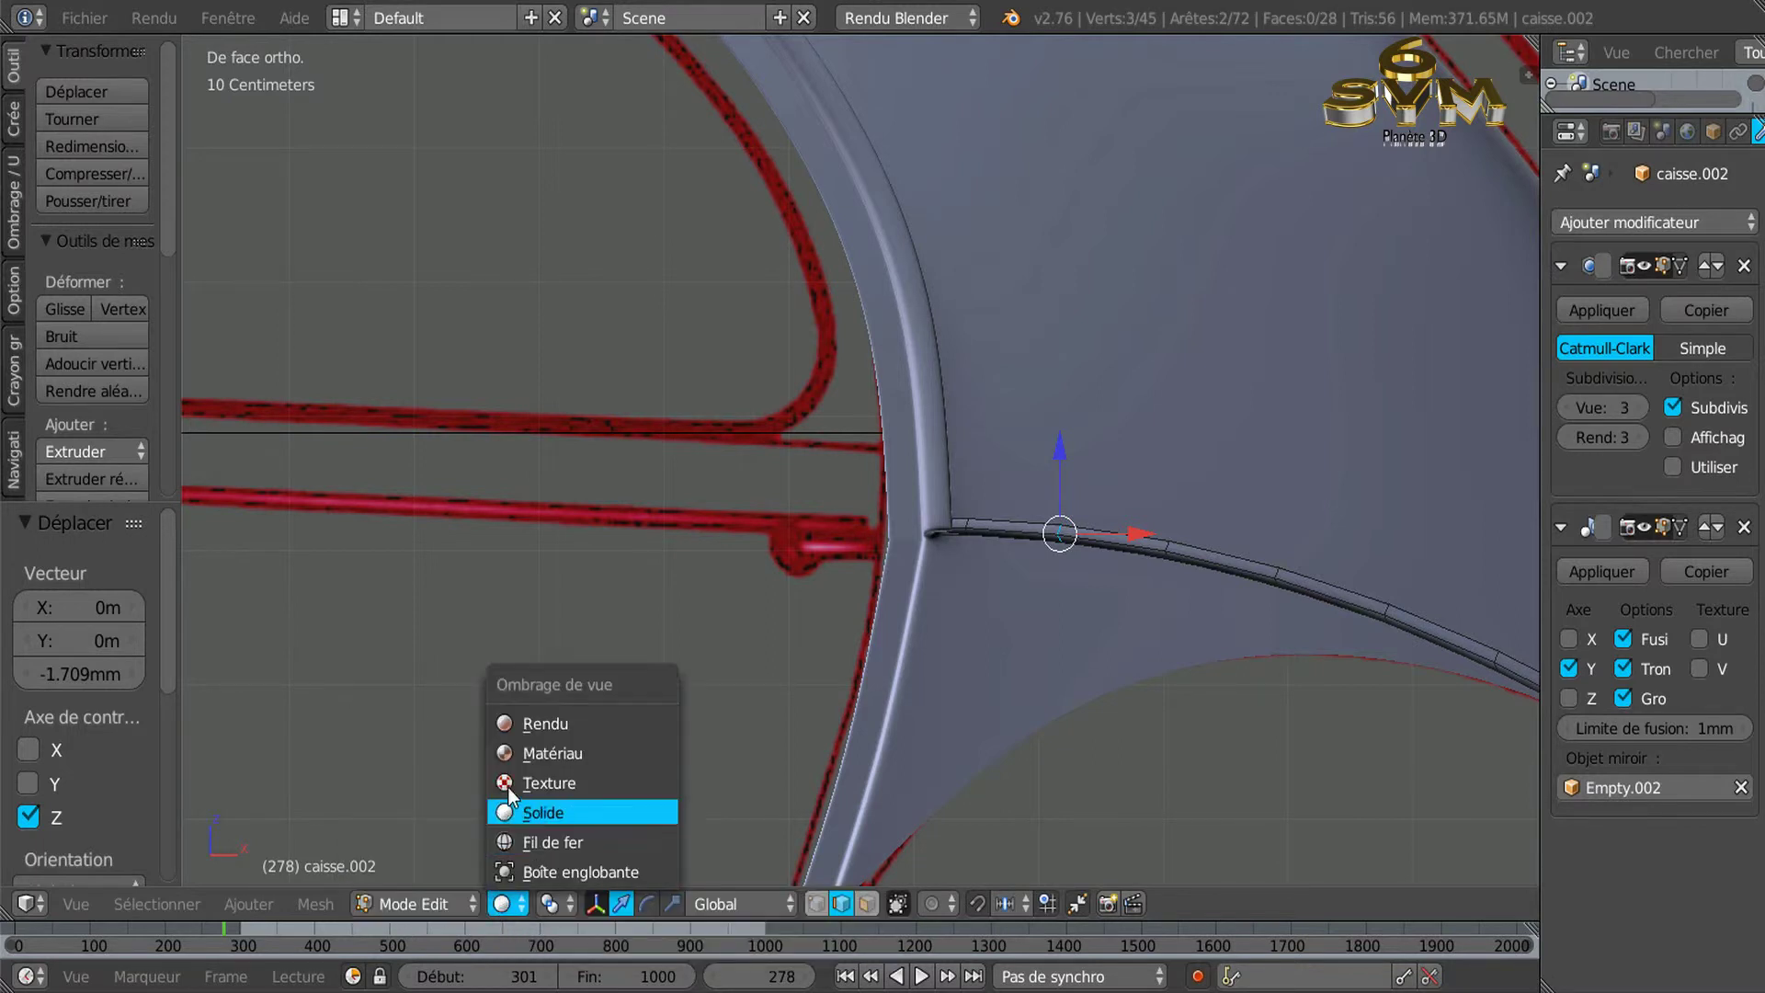
Switch to Material shading and orbit around the trim strip joint at the door pillar.
{"action": "left_click", "coordinate": [511, 752]}
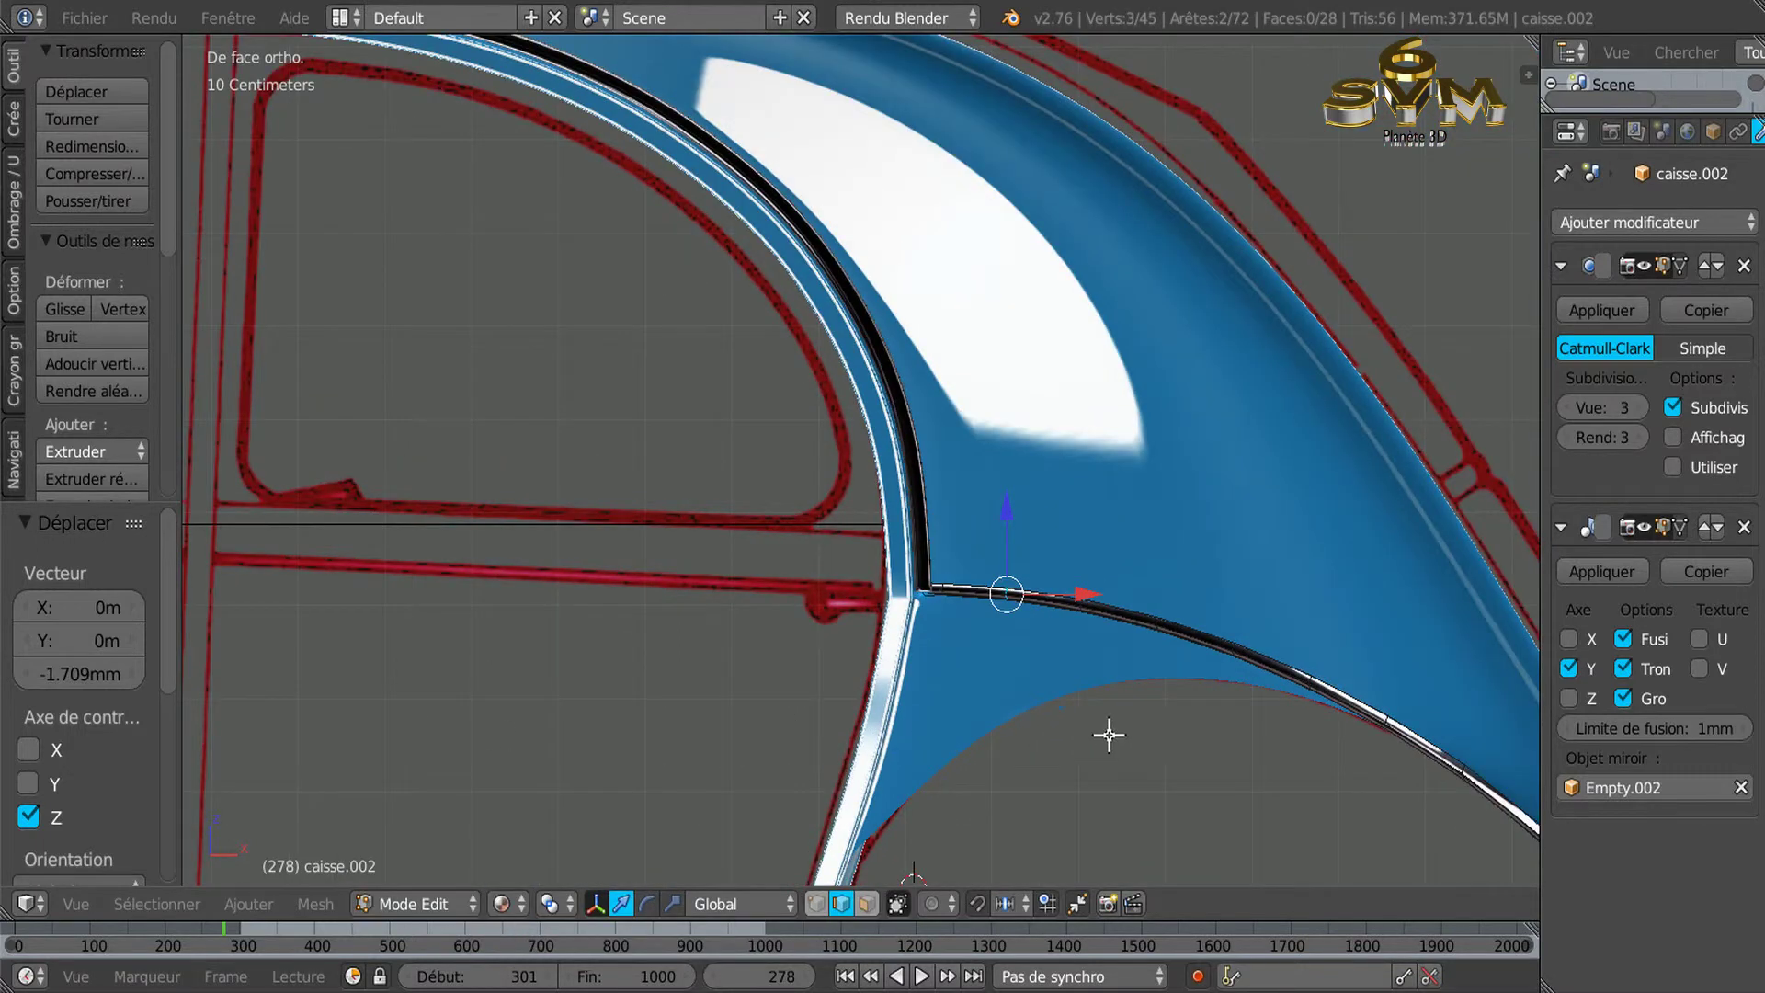
{"action": "scroll", "coordinate": [1112, 733], "scroll_direction": "down", "scroll_amount": 1}
{"action": "middle_click_drag", "start_coordinate": [938, 618], "coordinate": [826, 504], "text": "shift"}
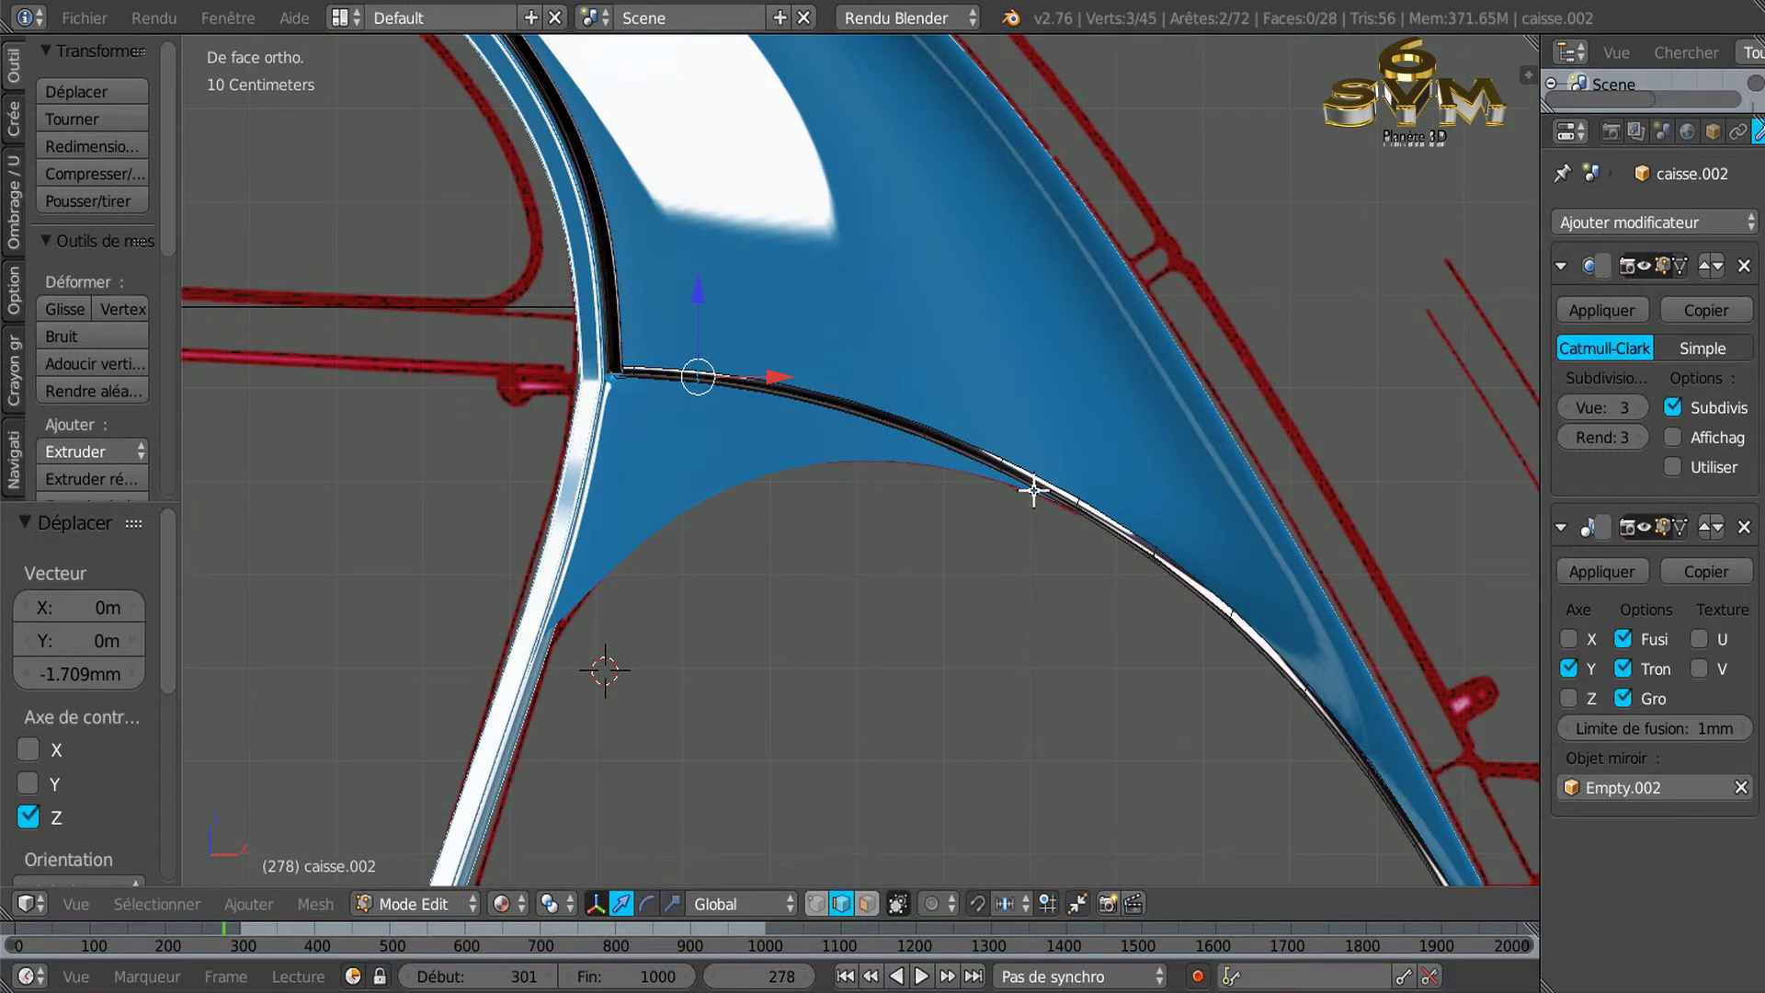
{"action": "scroll", "coordinate": [1033, 492], "scroll_direction": "down", "scroll_amount": 2}
{"action": "scroll", "coordinate": [1048, 512], "scroll_direction": "down", "scroll_amount": 1}
{"action": "mouse_move", "coordinate": [1052, 551]}
{"action": "middle_mouse_down"}
{"action": "mouse_move", "coordinate": [984, 650]}
{"action": "mouse_move", "coordinate": [910, 689]}
{"action": "mouse_move", "coordinate": [807, 653]}
{"action": "mouse_move", "coordinate": [769, 579]}
{"action": "mouse_move", "coordinate": [781, 556]}
{"action": "mouse_move", "coordinate": [962, 543]}
{"action": "mouse_move", "coordinate": [1091, 619]}
{"action": "mouse_move", "coordinate": [1083, 548]}
{"action": "mouse_move", "coordinate": [1114, 650]}
{"action": "mouse_move", "coordinate": [1087, 689]}
{"action": "mouse_move", "coordinate": [760, 677]}
{"action": "mouse_move", "coordinate": [709, 557]}
{"action": "mouse_move", "coordinate": [784, 594]}
{"action": "mouse_move", "coordinate": [855, 488]}
{"action": "mouse_move", "coordinate": [855, 429]}
{"action": "mouse_move", "coordinate": [950, 401]}
{"action": "mouse_move", "coordinate": [1122, 410]}
{"action": "mouse_move", "coordinate": [1158, 465]}
{"action": "mouse_move", "coordinate": [1087, 493]}
{"action": "mouse_move", "coordinate": [1081, 443]}
{"action": "middle_mouse_up"}
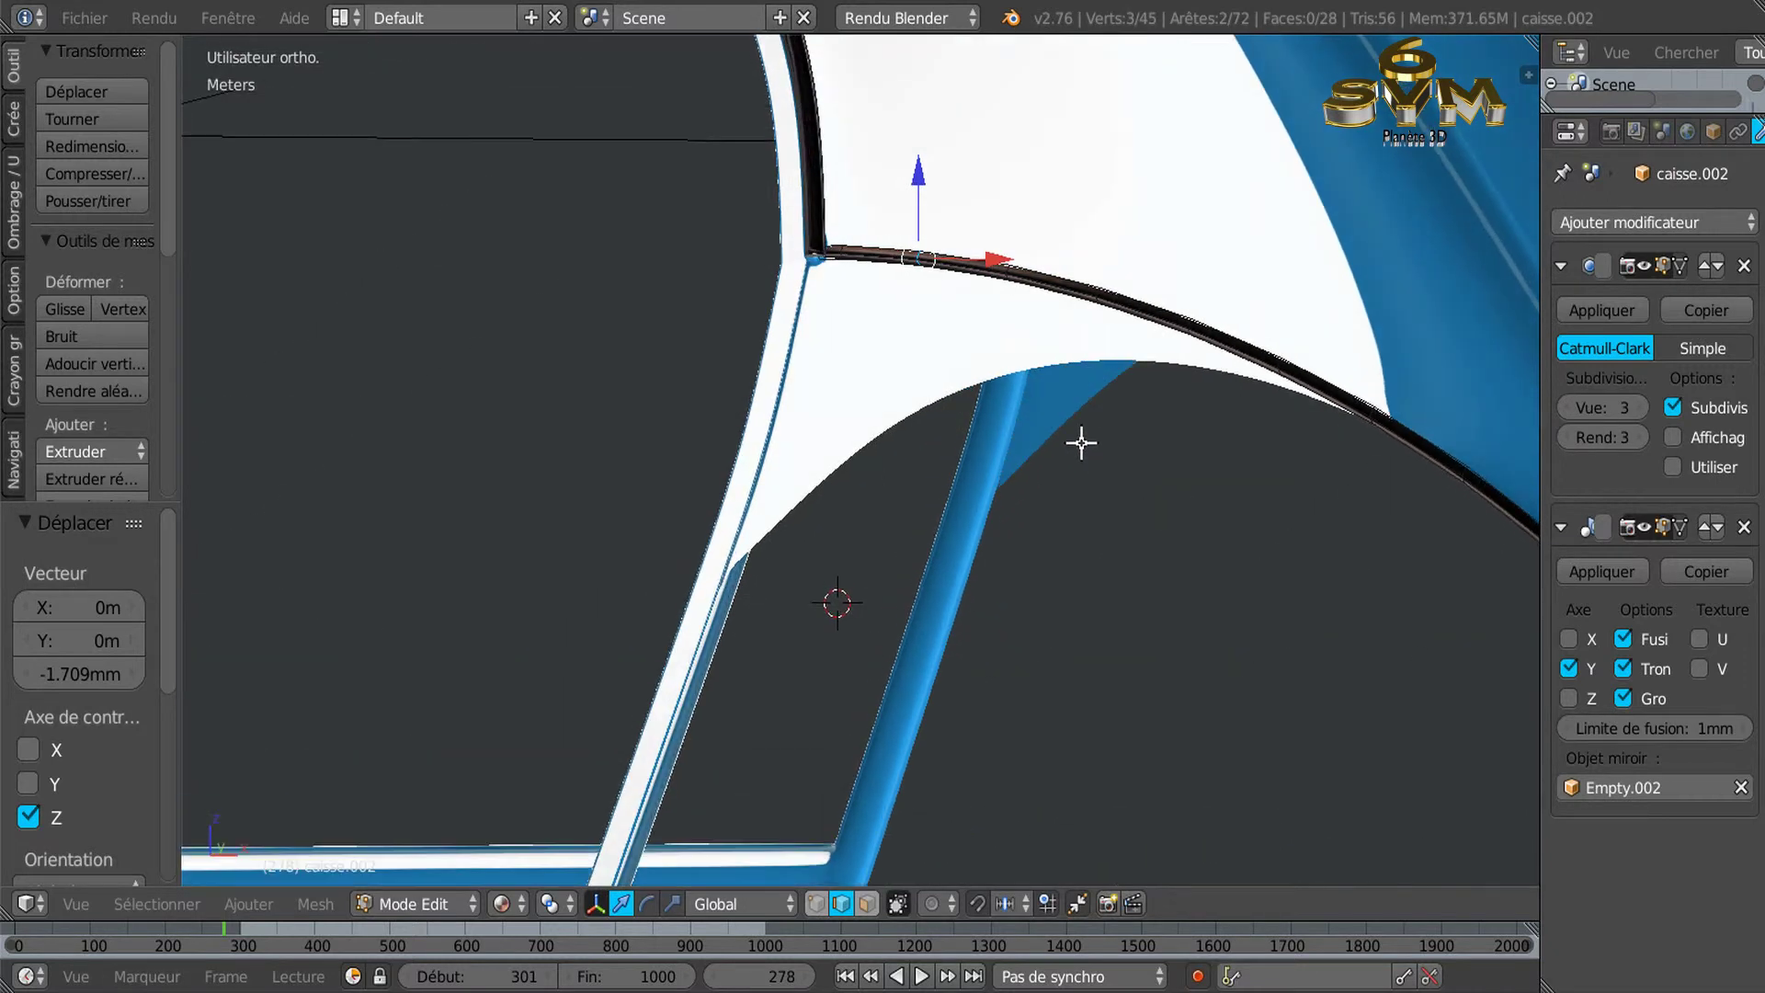
{"action": "mouse_move", "coordinate": [962, 401]}
{"action": "middle_mouse_down"}
{"action": "mouse_move", "coordinate": [922, 421]}
{"action": "mouse_move", "coordinate": [951, 437]}
{"action": "mouse_move", "coordinate": [1111, 410]}
{"action": "mouse_move", "coordinate": [1118, 446]}
{"action": "mouse_move", "coordinate": [1089, 491]}
{"action": "middle_mouse_up"}
Return to Object Mode and zoom out to view the whole smoothed 2CV body shell.
{"action": "key", "text": "Tab"}
{"action": "scroll", "coordinate": [986, 491], "scroll_direction": "up", "scroll_amount": 5}
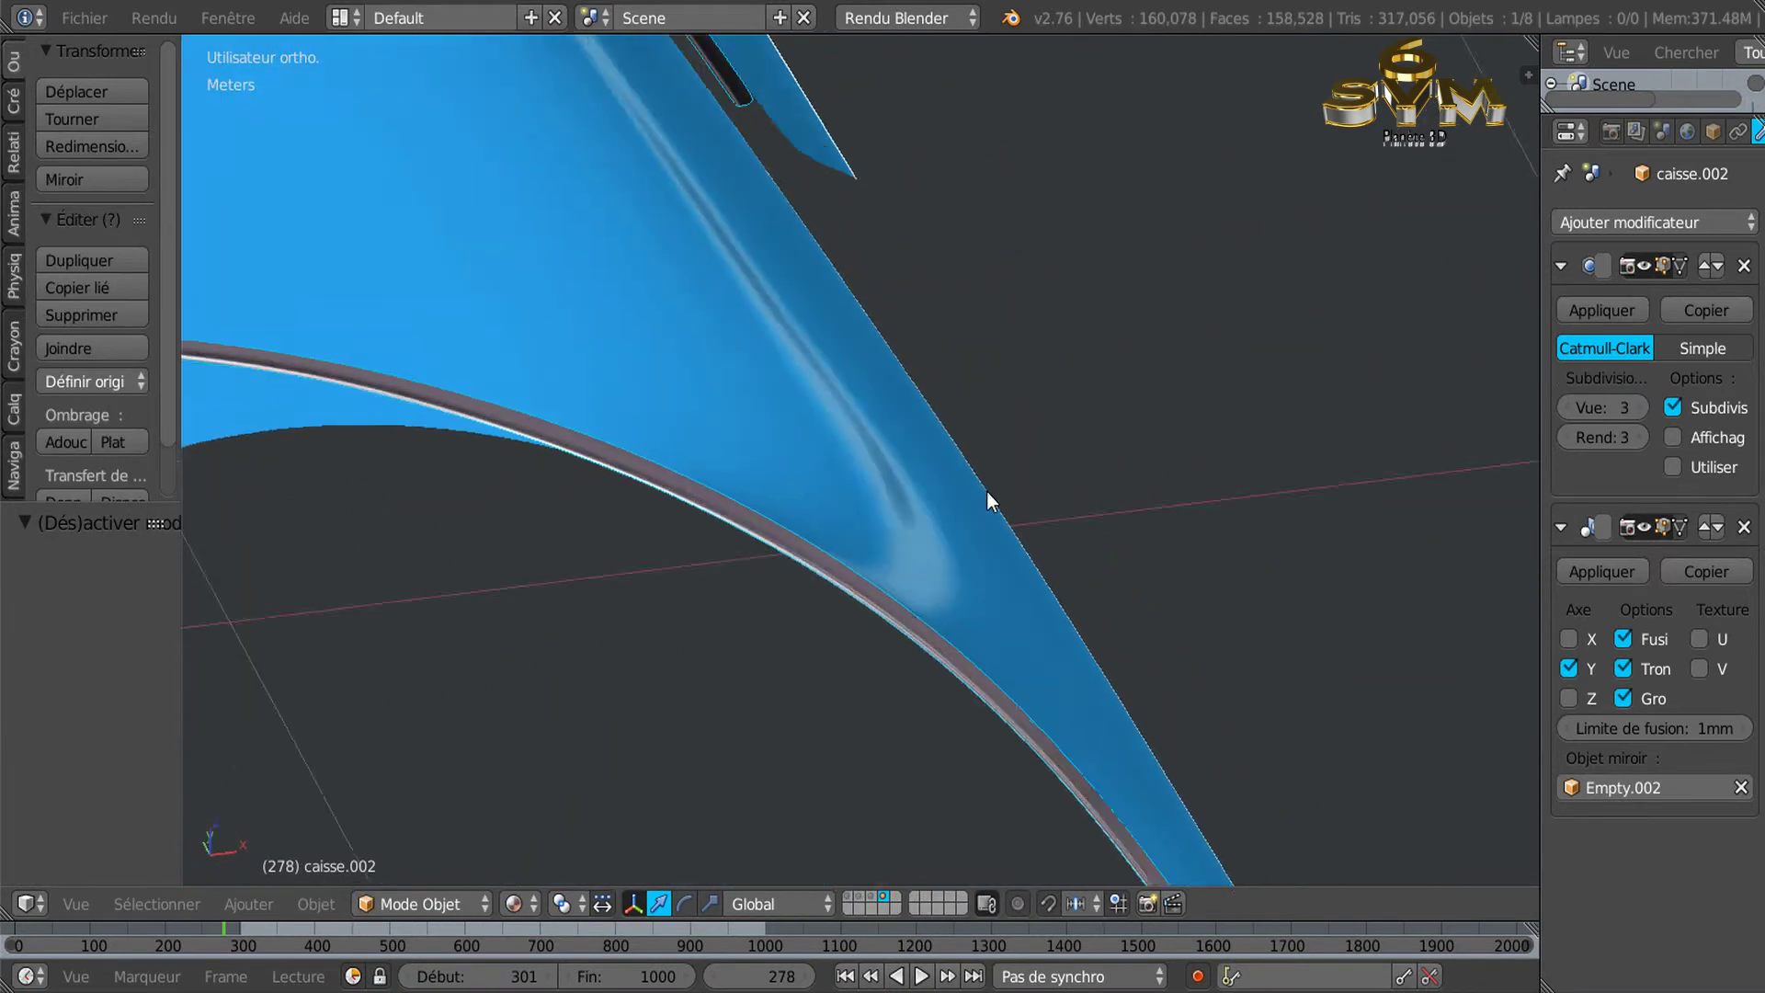
{"action": "scroll", "coordinate": [985, 469], "scroll_direction": "down", "scroll_amount": 5}
{"action": "scroll", "coordinate": [985, 469], "scroll_direction": "down", "scroll_amount": 3}
{"action": "scroll", "coordinate": [1078, 588], "scroll_direction": "up", "scroll_amount": 2}
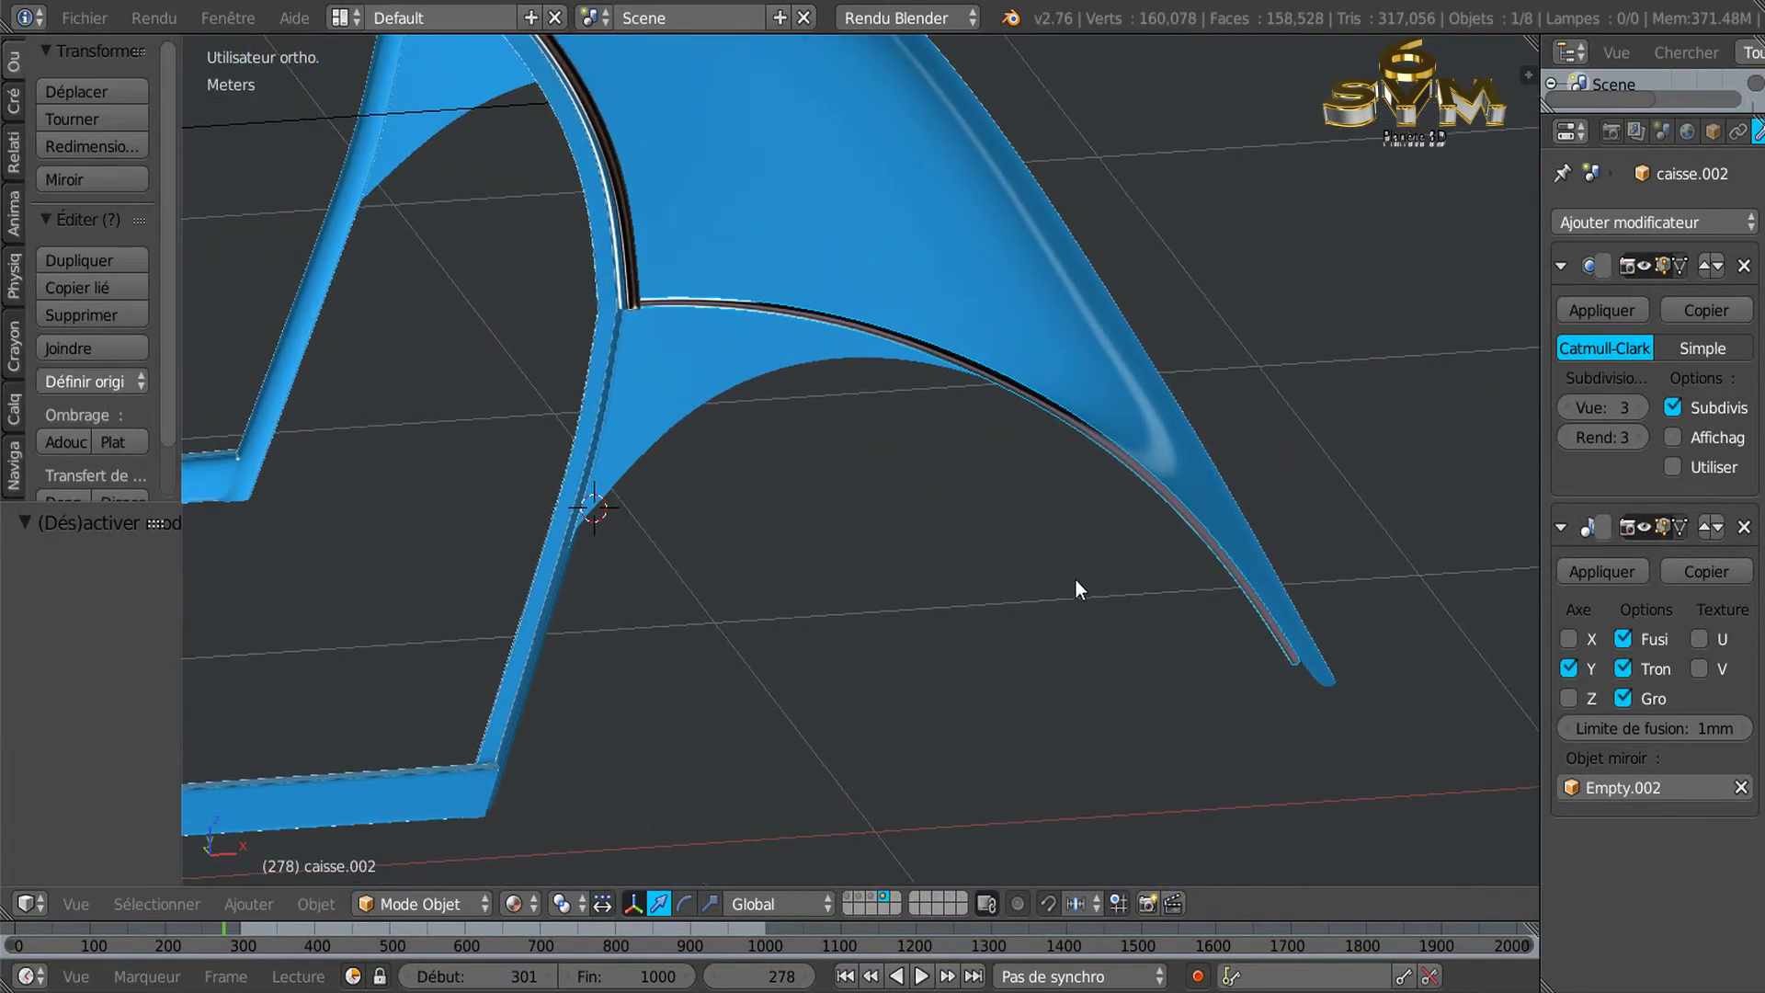
{"action": "scroll", "coordinate": [980, 498], "scroll_direction": "up", "scroll_amount": 4}
{"action": "mouse_move", "coordinate": [980, 488]}
{"action": "middle_mouse_down"}
{"action": "mouse_move", "coordinate": [536, 427]}
{"action": "mouse_move", "coordinate": [1360, 708]}
{"action": "mouse_move", "coordinate": [1112, 616]}
{"action": "mouse_move", "coordinate": [1008, 515]}
{"action": "mouse_move", "coordinate": [1022, 563]}
{"action": "mouse_move", "coordinate": [1405, 557]}
{"action": "mouse_move", "coordinate": [1420, 578]}
{"action": "mouse_move", "coordinate": [1083, 557]}
{"action": "mouse_move", "coordinate": [1127, 615]}
{"action": "mouse_move", "coordinate": [1189, 625]}
{"action": "mouse_move", "coordinate": [1287, 572]}
{"action": "mouse_move", "coordinate": [1209, 566]}
{"action": "mouse_move", "coordinate": [1180, 603]}
{"action": "mouse_move", "coordinate": [1230, 613]}
{"action": "mouse_move", "coordinate": [1241, 656]}
{"action": "mouse_move", "coordinate": [1213, 683]}
{"action": "middle_mouse_up"}
{"action": "scroll", "coordinate": [1404, 557], "scroll_direction": "down", "scroll_amount": 3}
{"action": "scroll", "coordinate": [1209, 566], "scroll_direction": "down", "scroll_amount": 2}
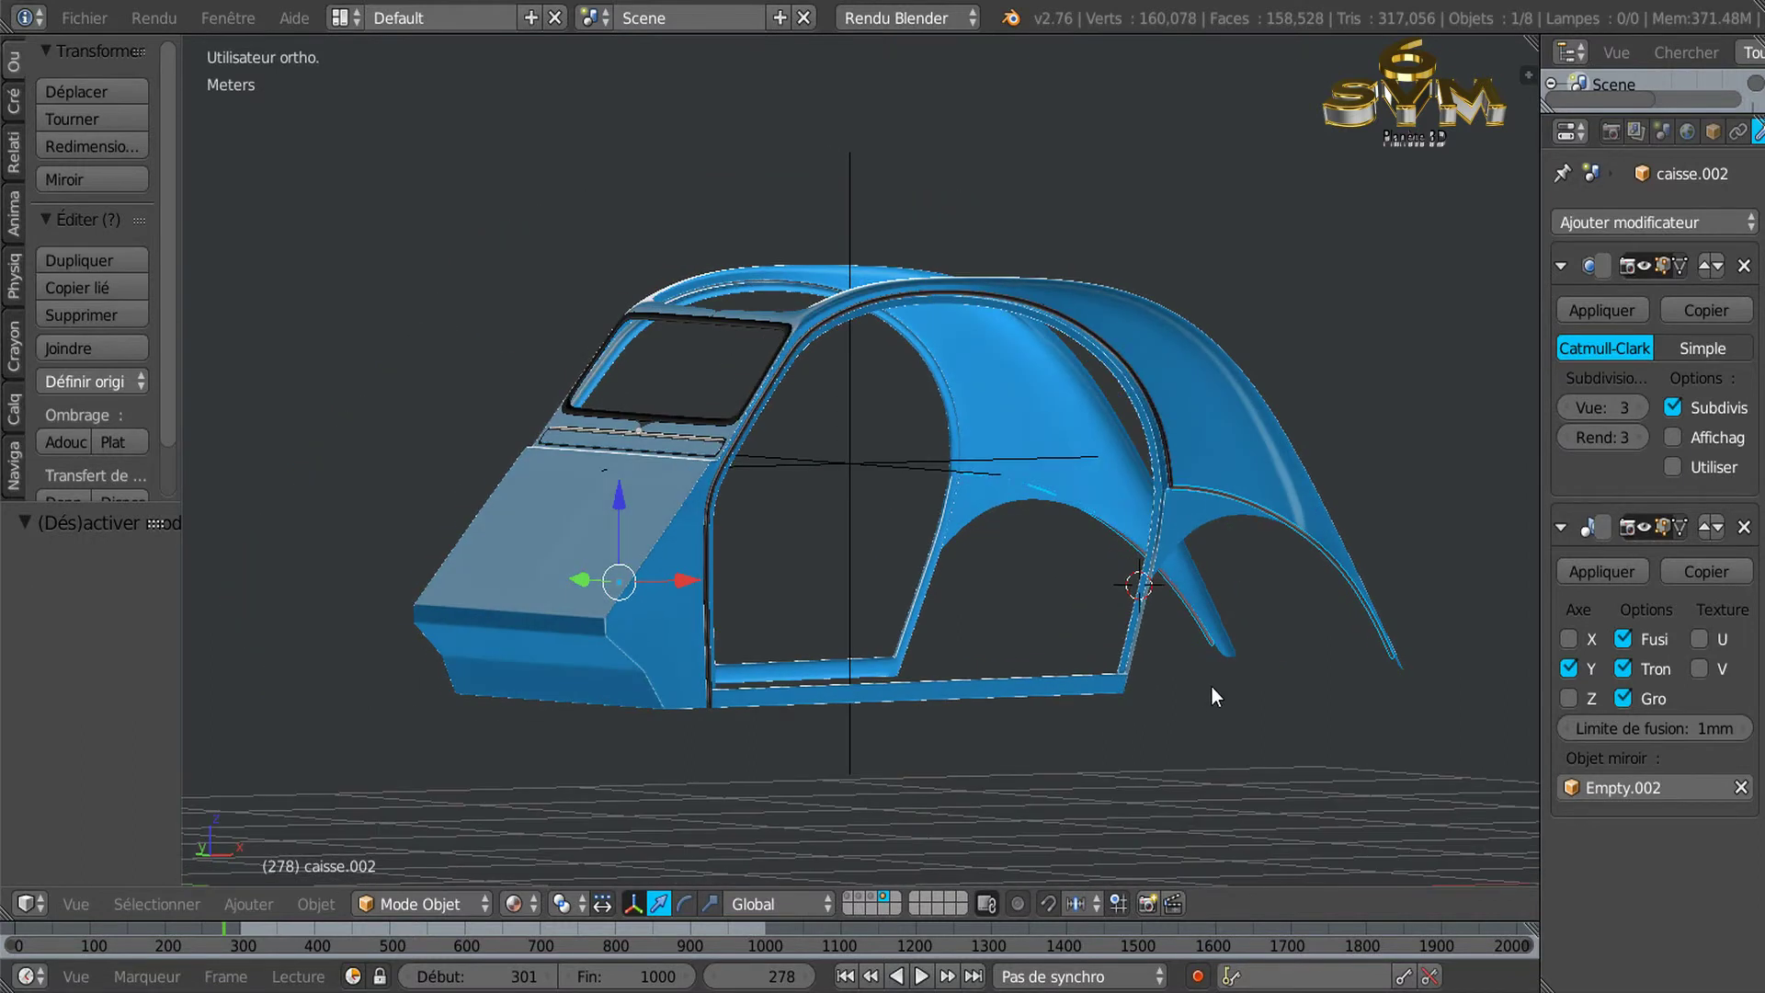
{"action": "middle_click_drag", "start_coordinate": [1022, 715], "coordinate": [989, 715]}
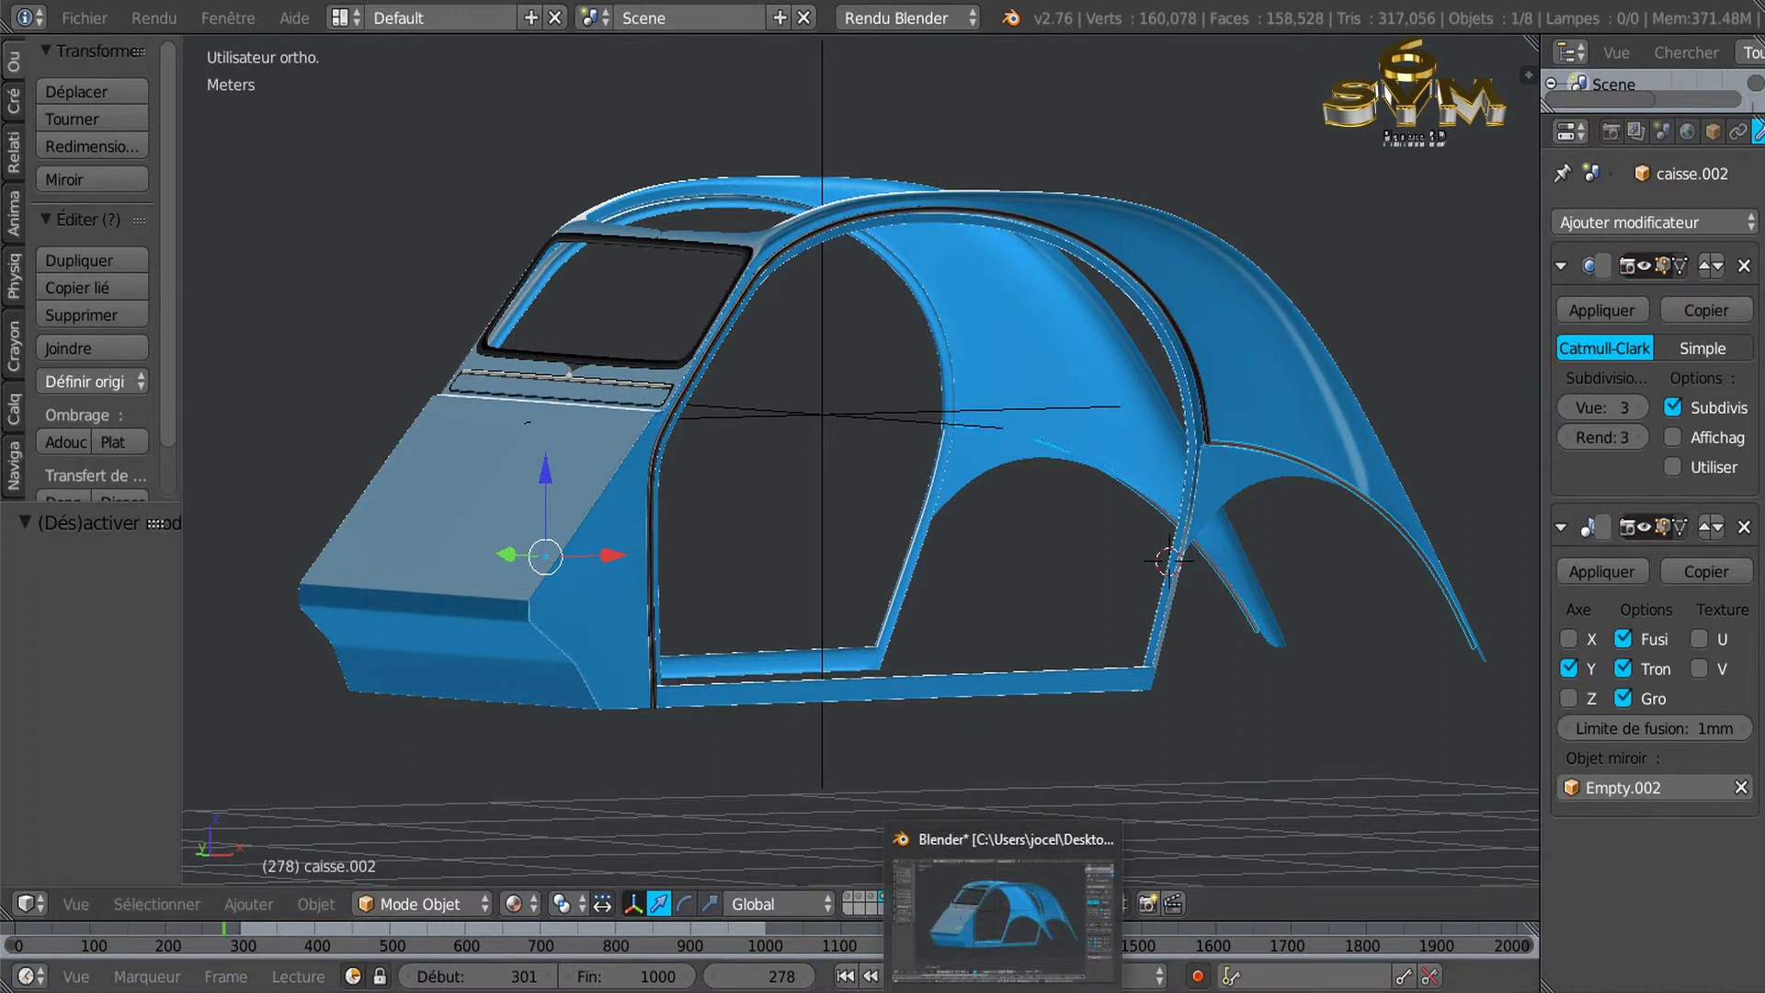
{"action": "middle_click_drag", "start_coordinate": [1110, 733], "coordinate": [982, 732]}
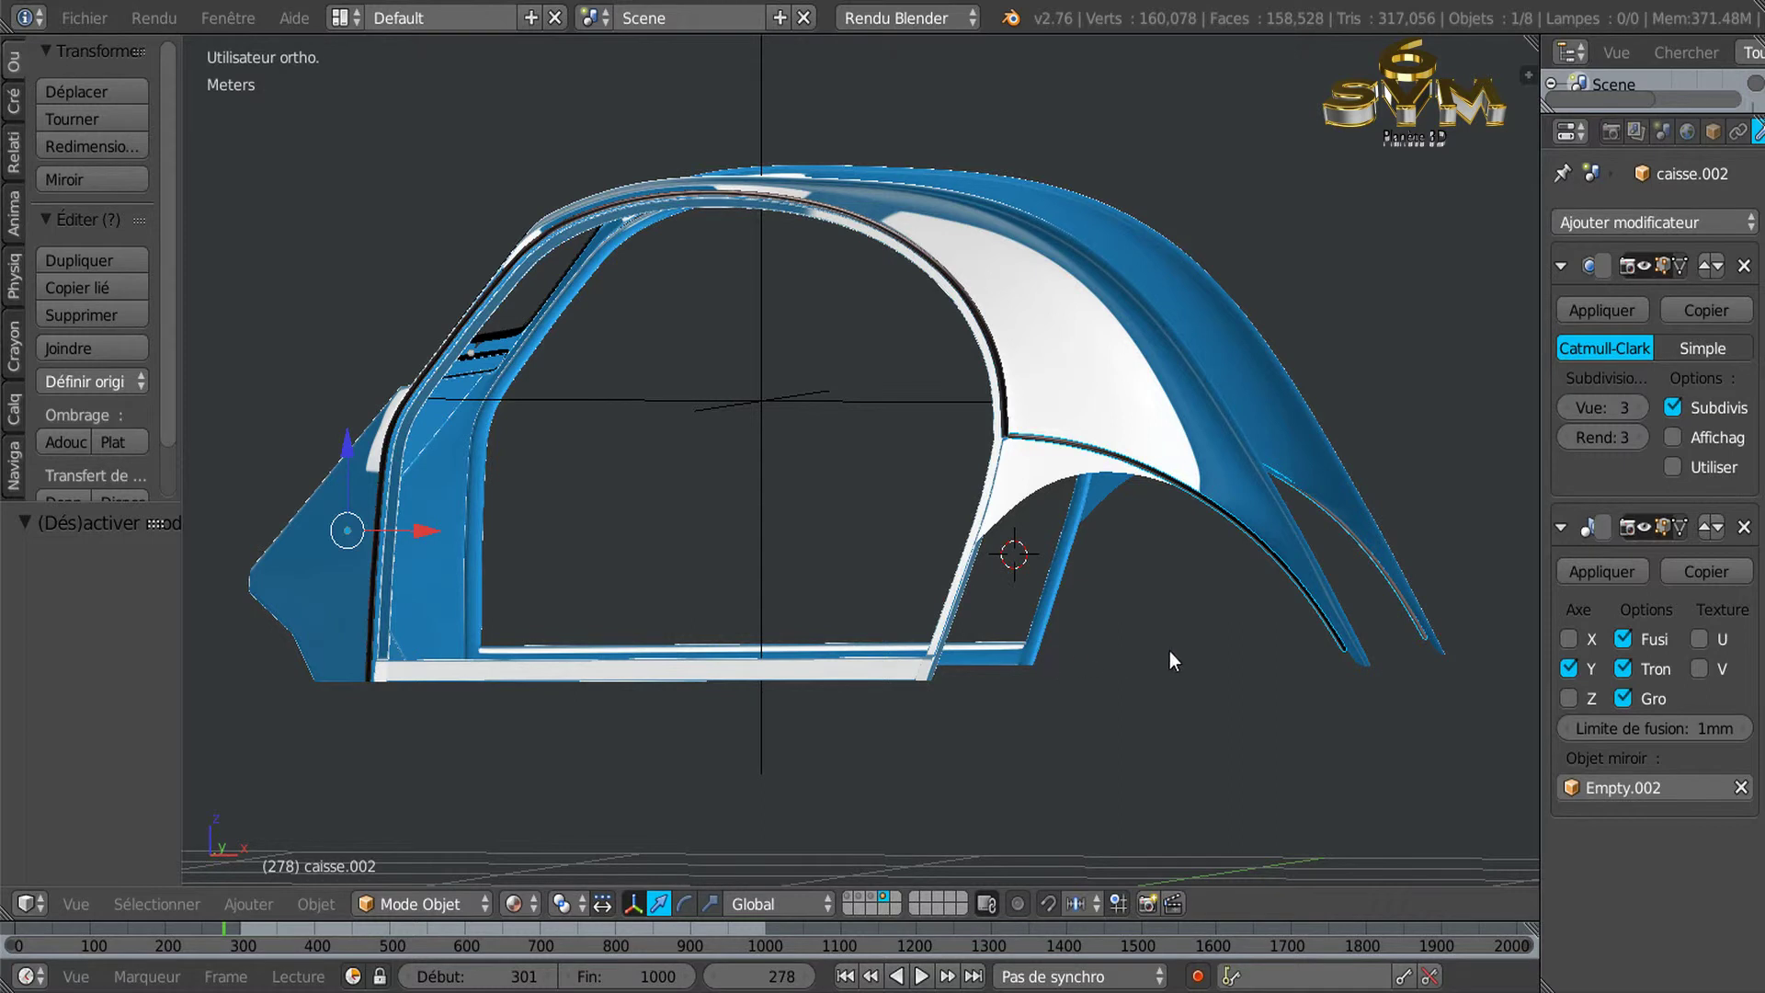
{"action": "middle_click_drag", "start_coordinate": [1169, 651], "coordinate": [1206, 647]}
{"action": "scroll", "coordinate": [1206, 642], "scroll_direction": "up", "scroll_amount": 3}
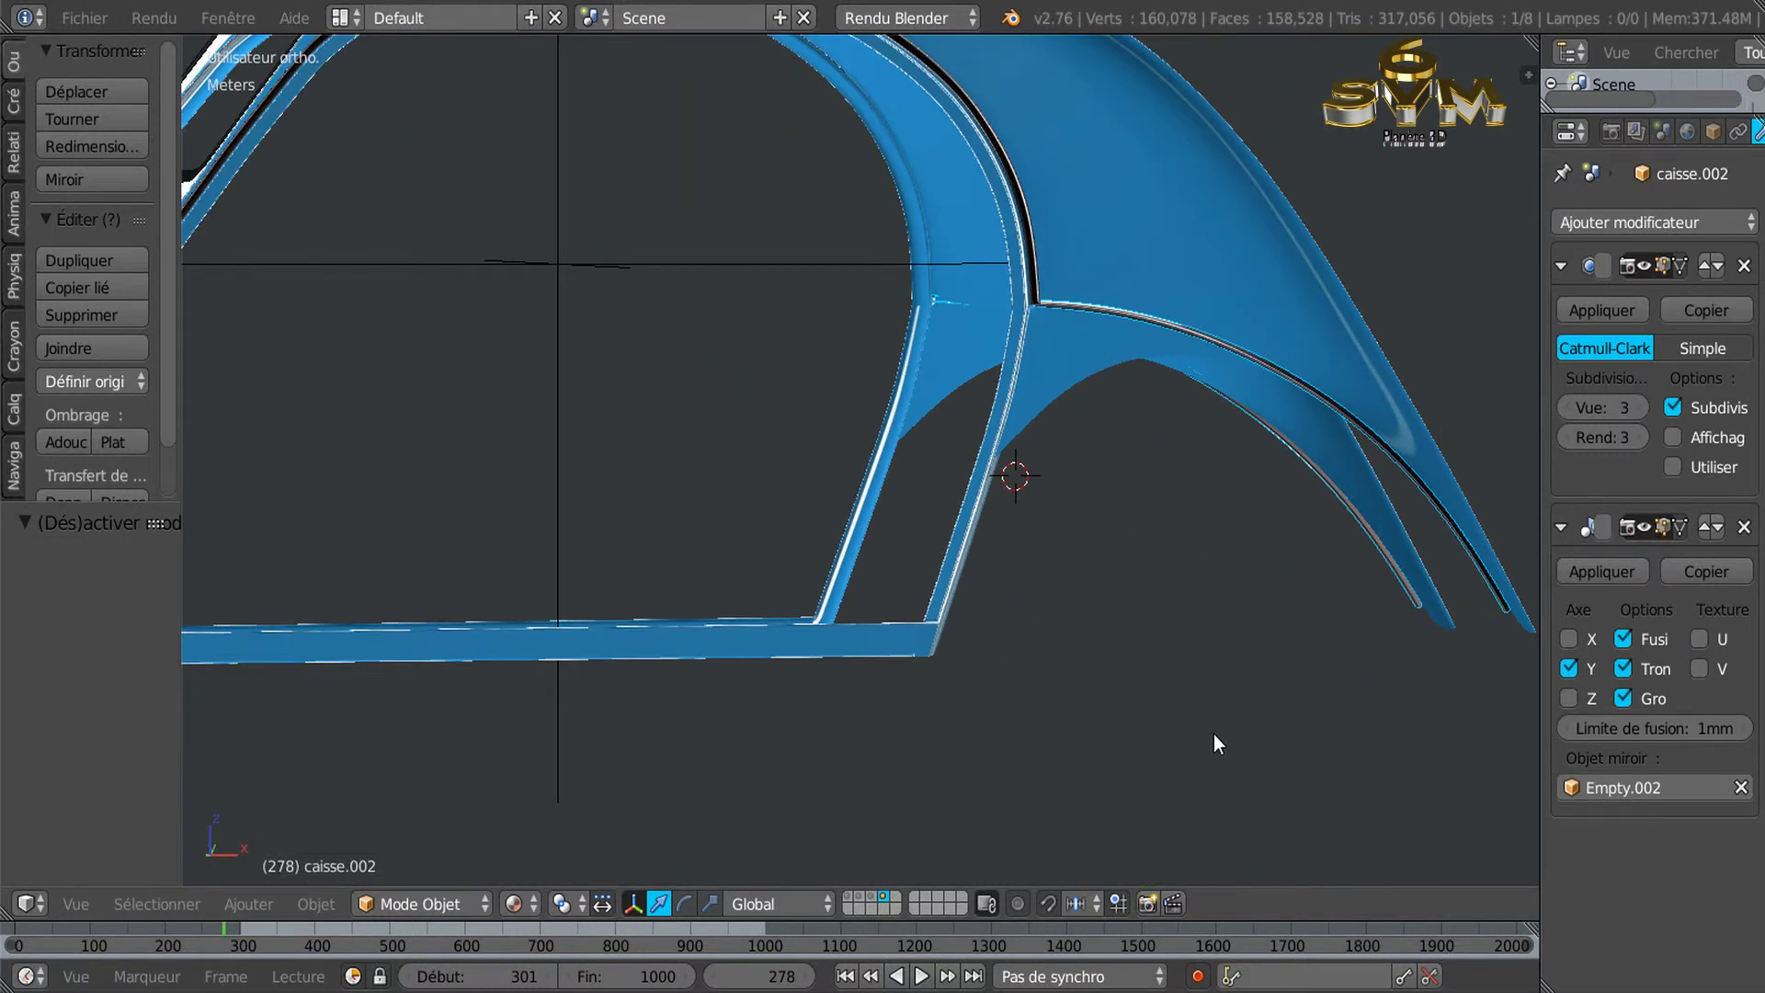
{"action": "middle_click_drag", "start_coordinate": [1178, 696], "coordinate": [1135, 588]}
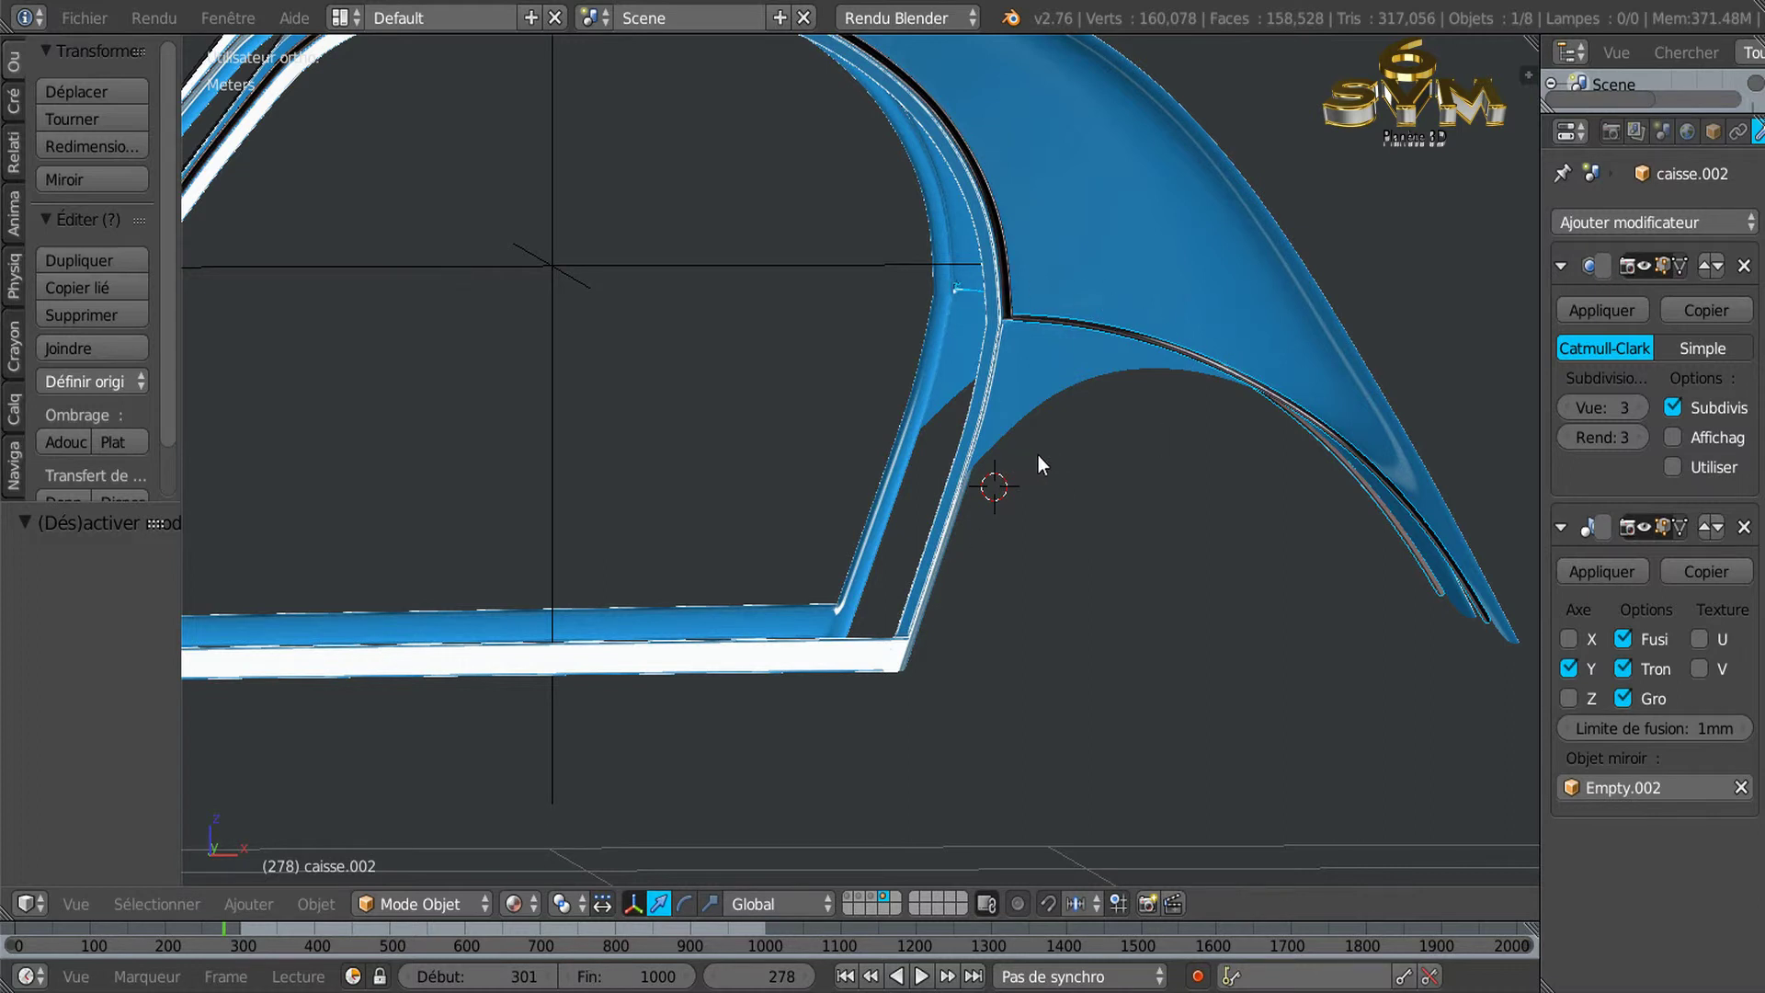
{"action": "mouse_move", "coordinate": [1122, 542]}
{"action": "middle_mouse_down"}
{"action": "mouse_move", "coordinate": [972, 553]}
{"action": "mouse_move", "coordinate": [1024, 582]}
{"action": "middle_mouse_up"}
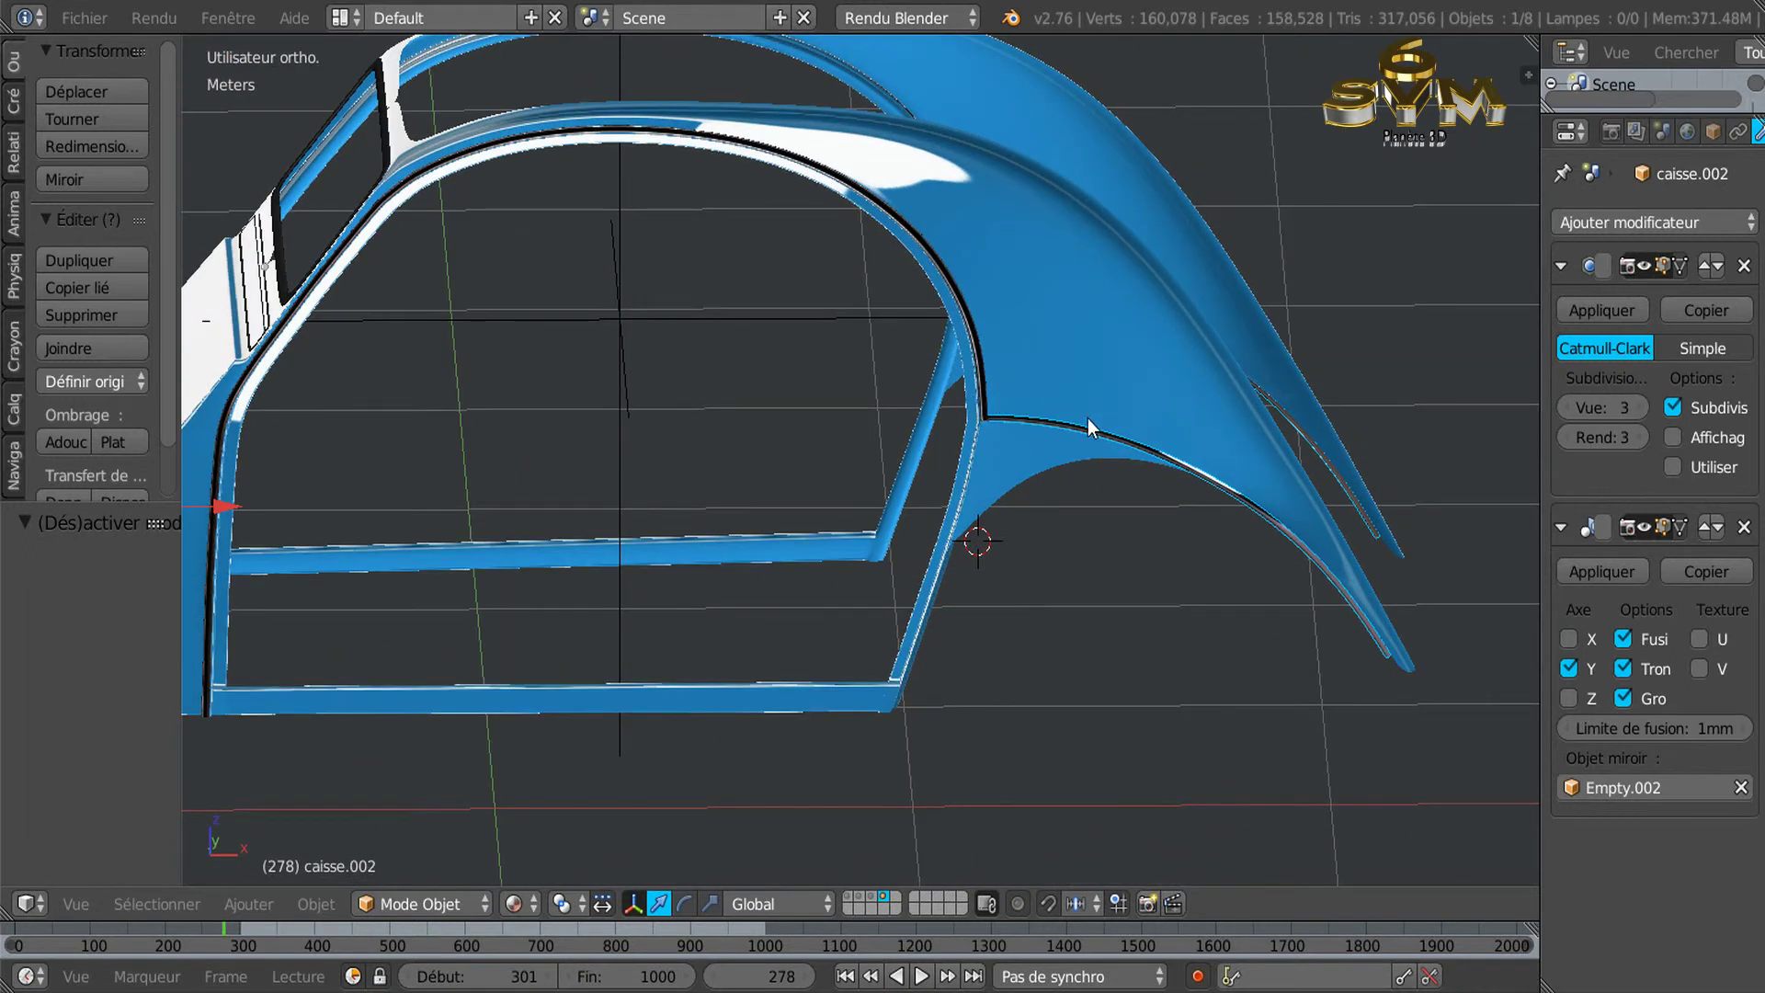
{"action": "mouse_move", "coordinate": [1023, 497]}
{"action": "middle_mouse_down"}
{"action": "mouse_move", "coordinate": [1216, 616]}
{"action": "mouse_move", "coordinate": [1167, 590]}
{"action": "mouse_move", "coordinate": [1241, 594]}
{"action": "mouse_move", "coordinate": [1212, 631]}
{"action": "mouse_move", "coordinate": [1099, 650]}
{"action": "mouse_move", "coordinate": [1160, 637]}
{"action": "middle_mouse_up"}
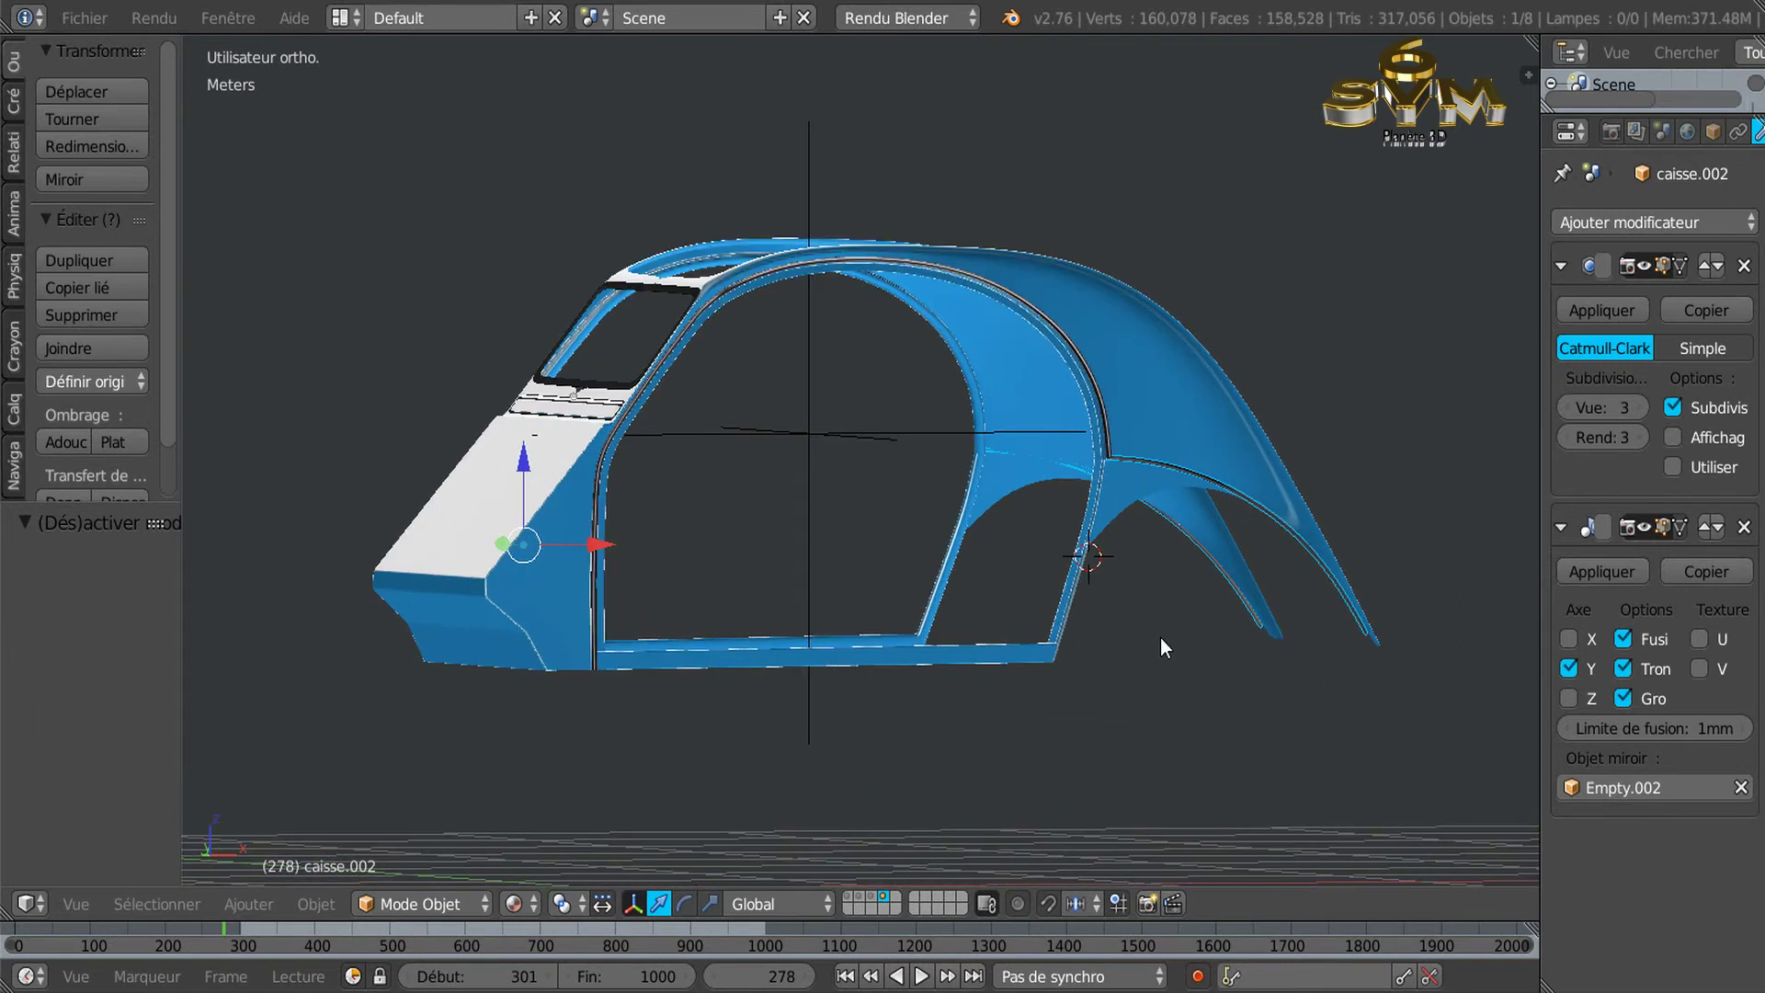